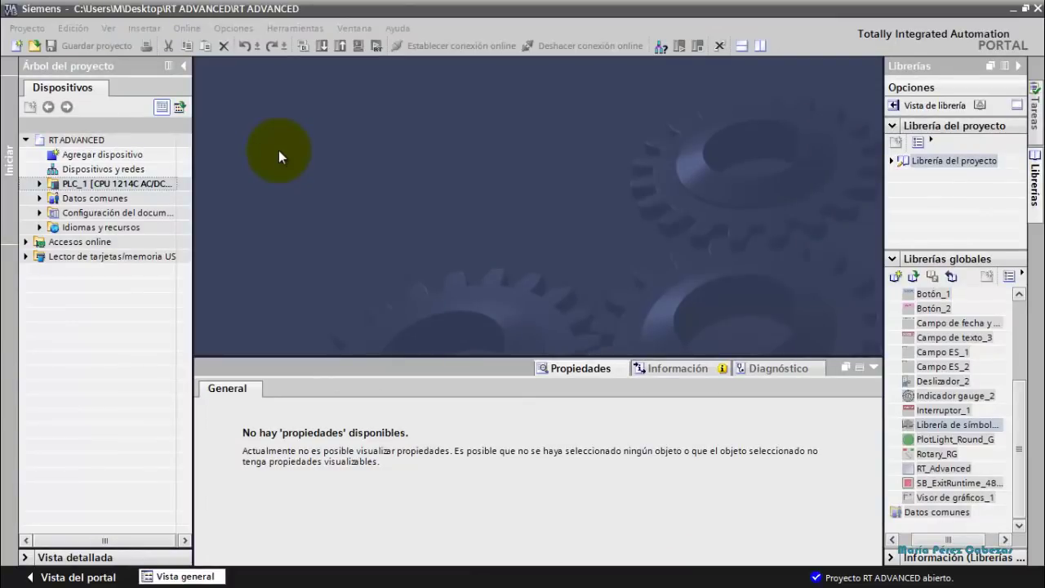
# Open the Motor1 [FC1] block of PLC_1 and review the ladder logic in segments 1 to 3.
pyautogui.click(39, 185)
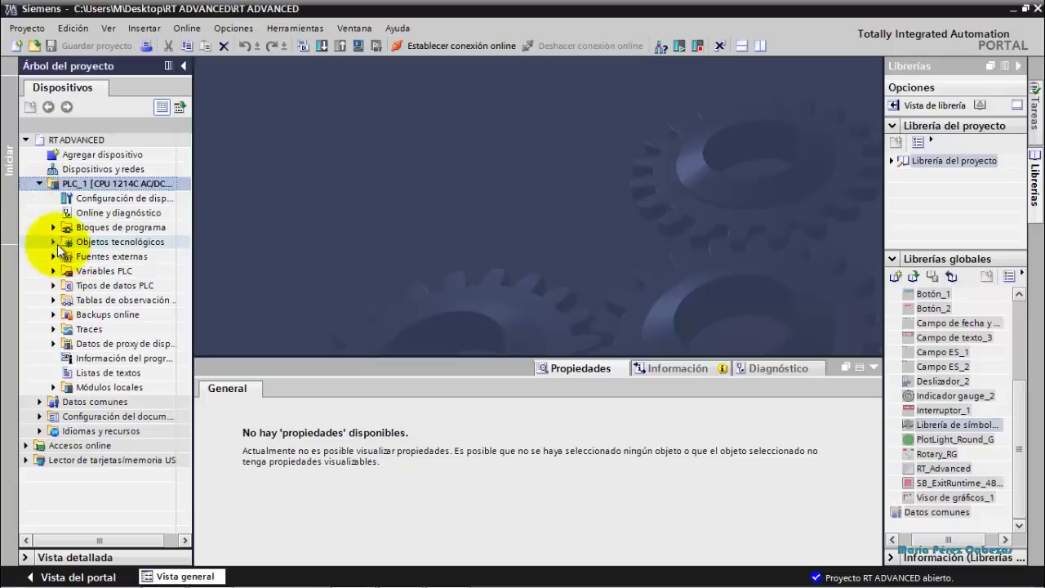
pyautogui.click(54, 227)
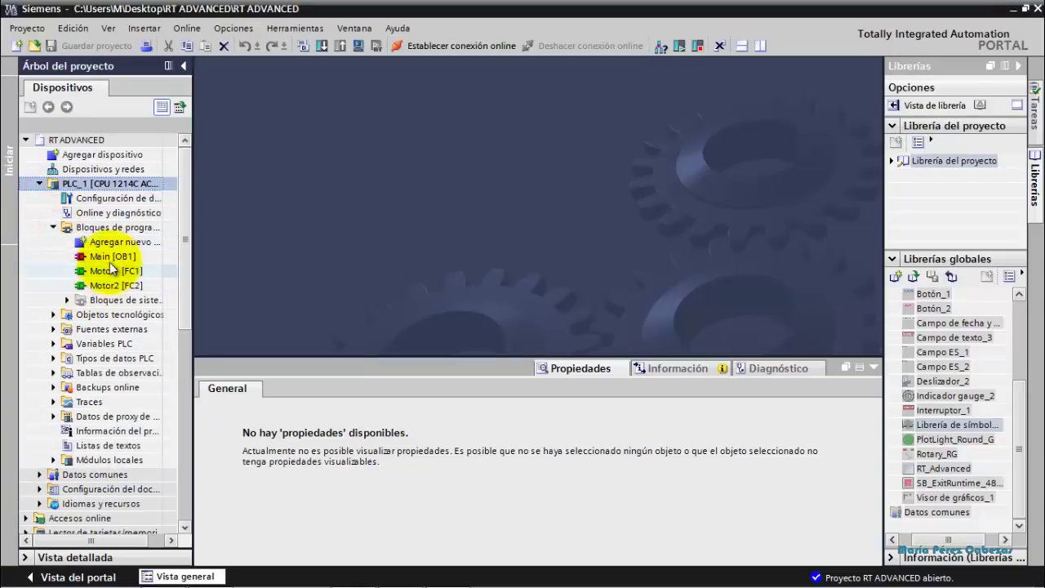
pyautogui.doubleClick(114, 271)
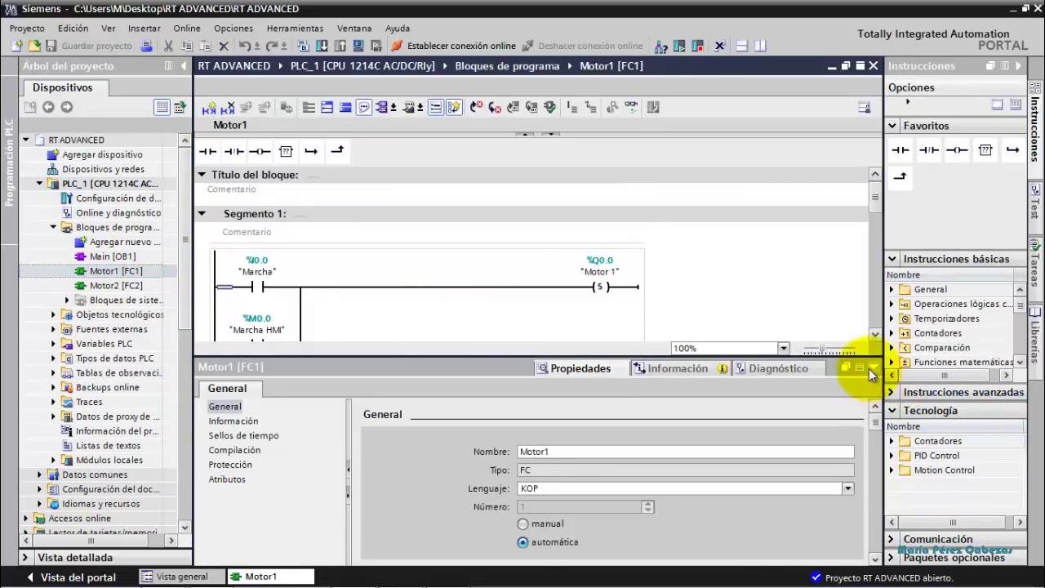
pyautogui.click(872, 368)
pyautogui.scroll(-3, 880, 335)
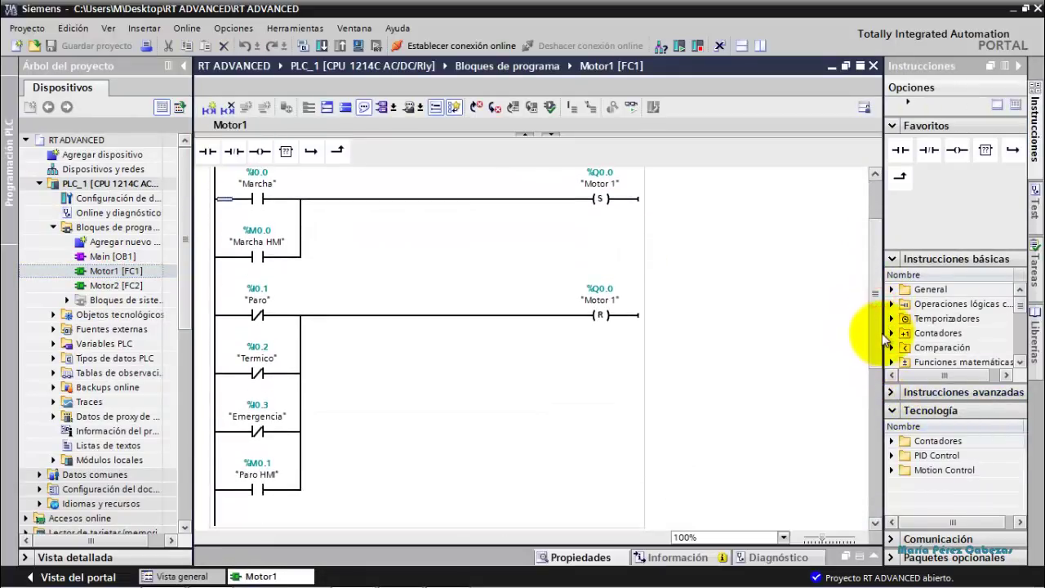
pyautogui.click(265, 204)
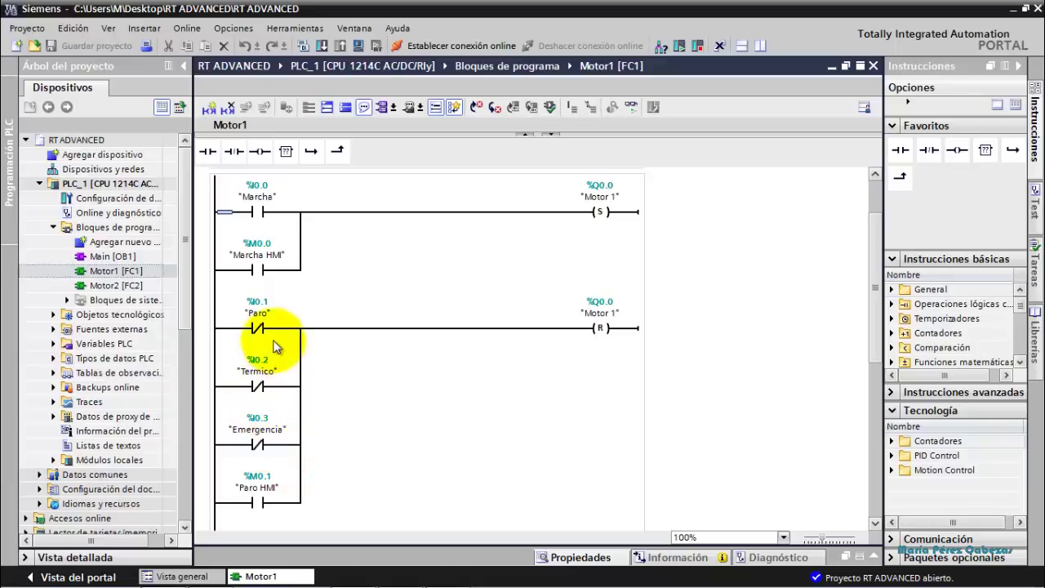
pyautogui.click(268, 510)
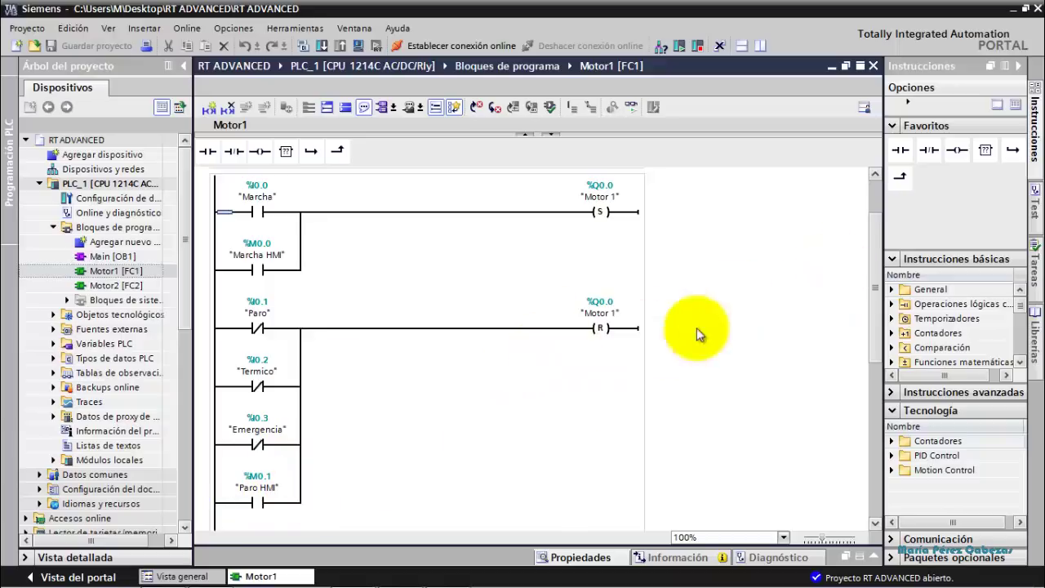
pyautogui.scroll(-5, 879, 242)
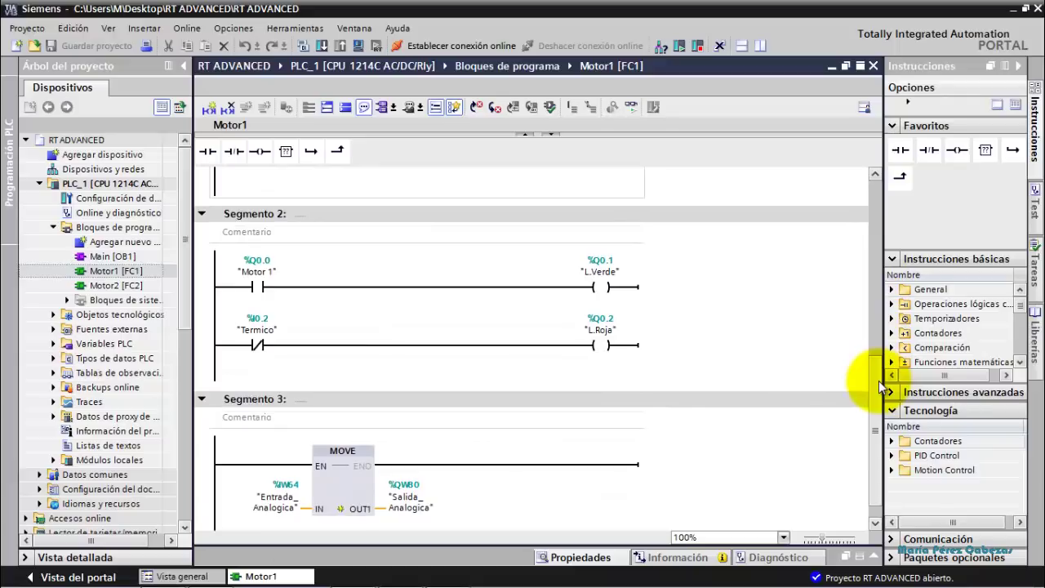
pyautogui.scroll(-1, 878, 384)
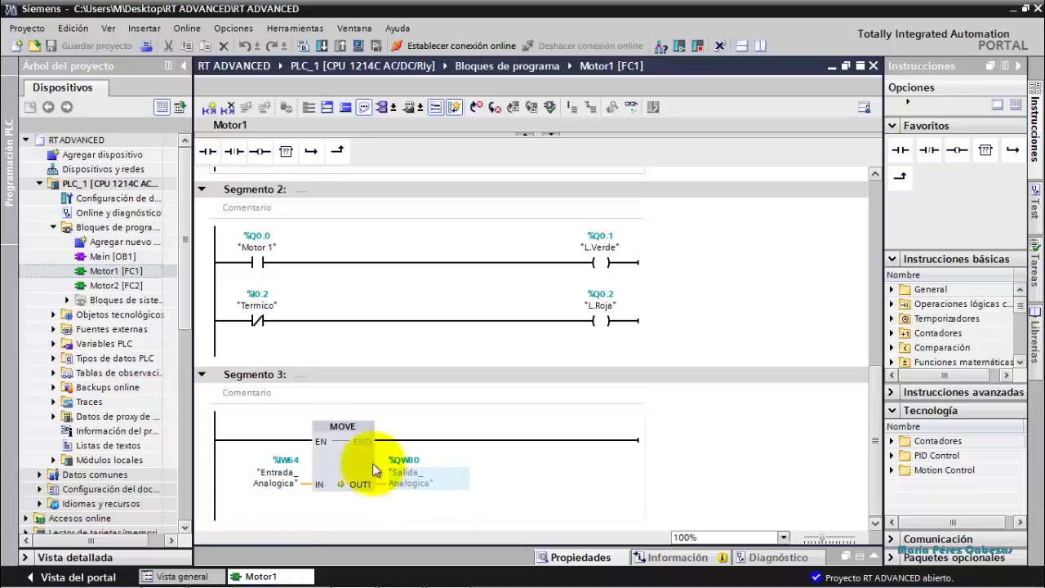
# Review the timer logic in the Motor2 [FC2] block and close both open program blocks.
pyautogui.doubleClick(116, 286)
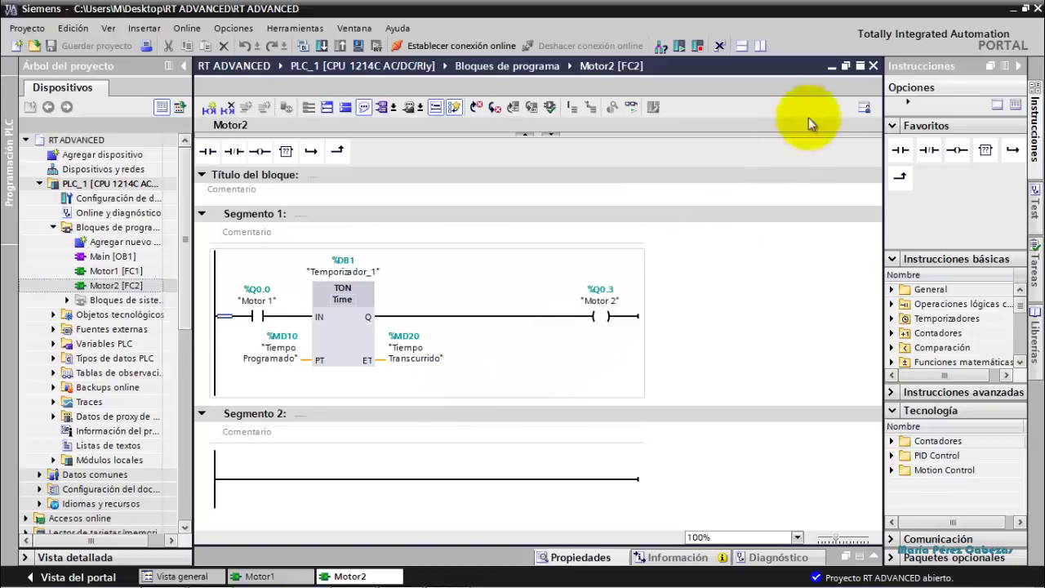
pyautogui.click(879, 65)
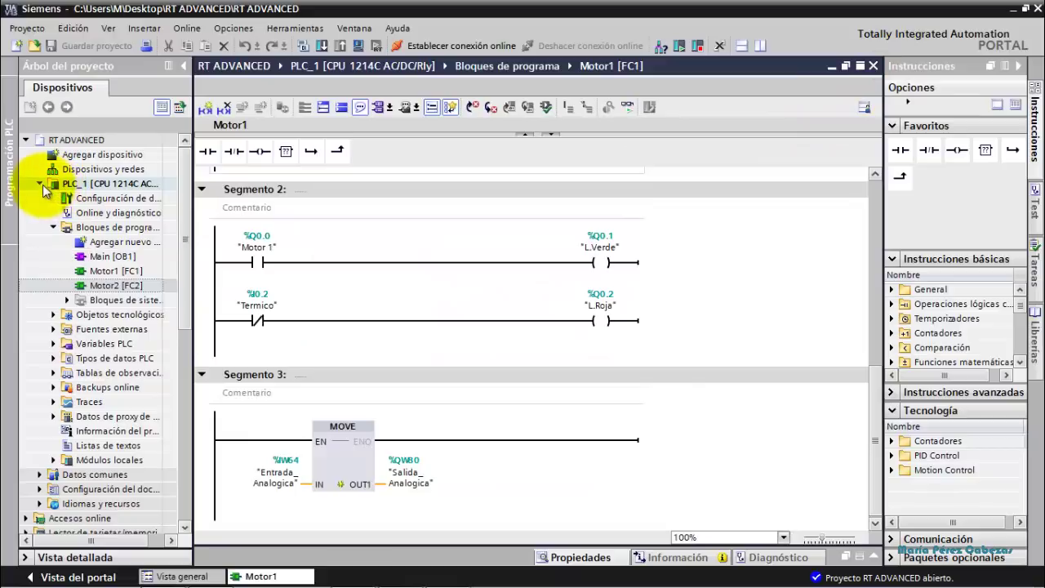
pyautogui.click(39, 184)
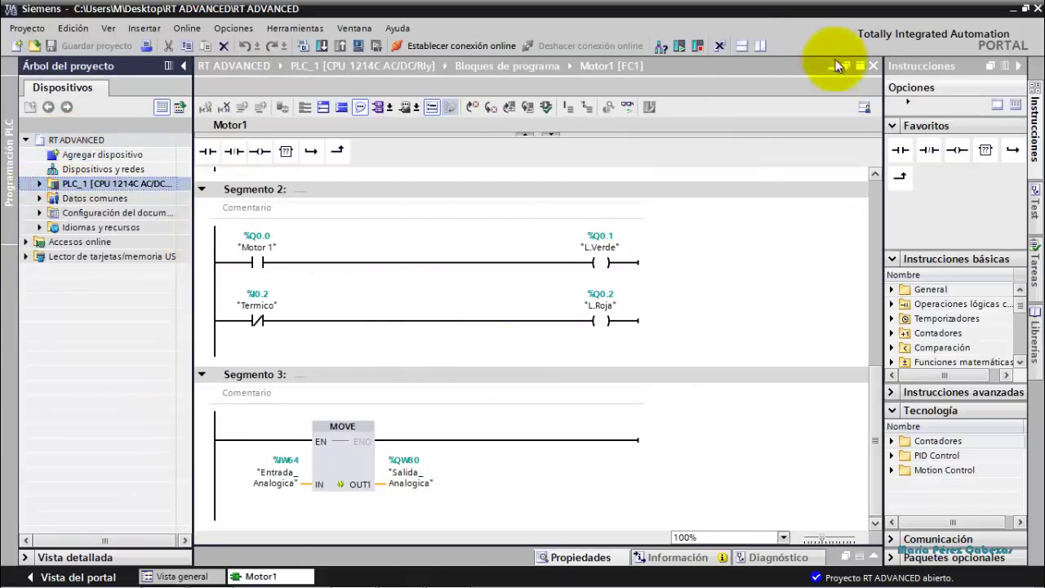
pyautogui.click(874, 65)
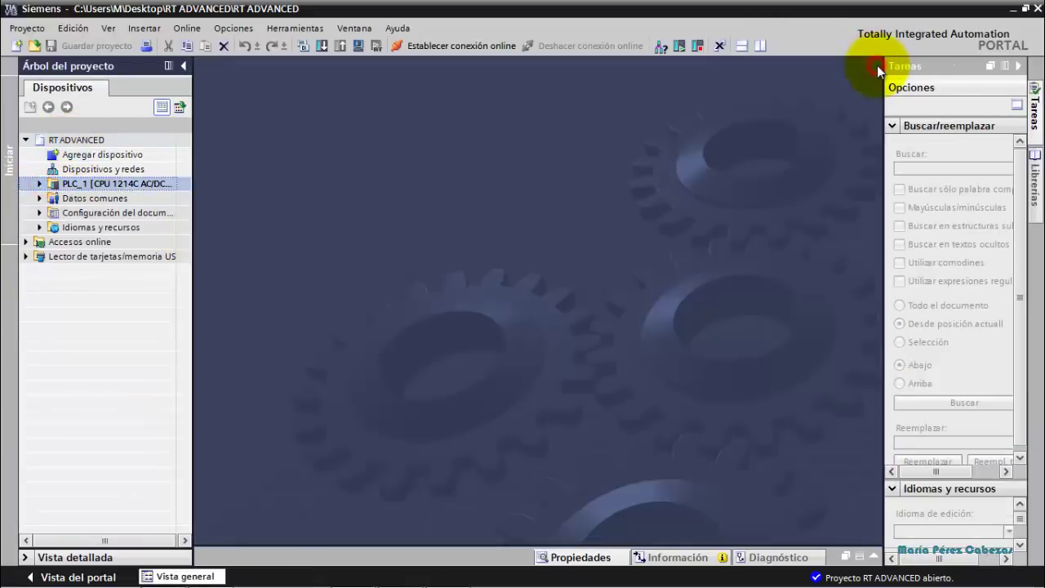
# Add a PC system device to the project using the SIMATIC HMI Application WinCC RT Advanced.
pyautogui.click(107, 160)
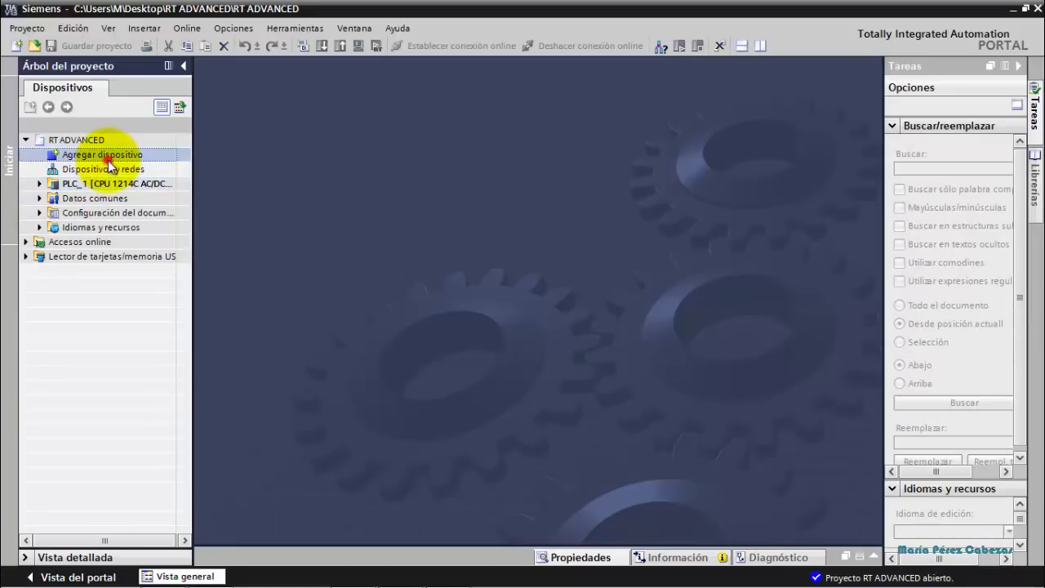
pyautogui.doubleClick(108, 160)
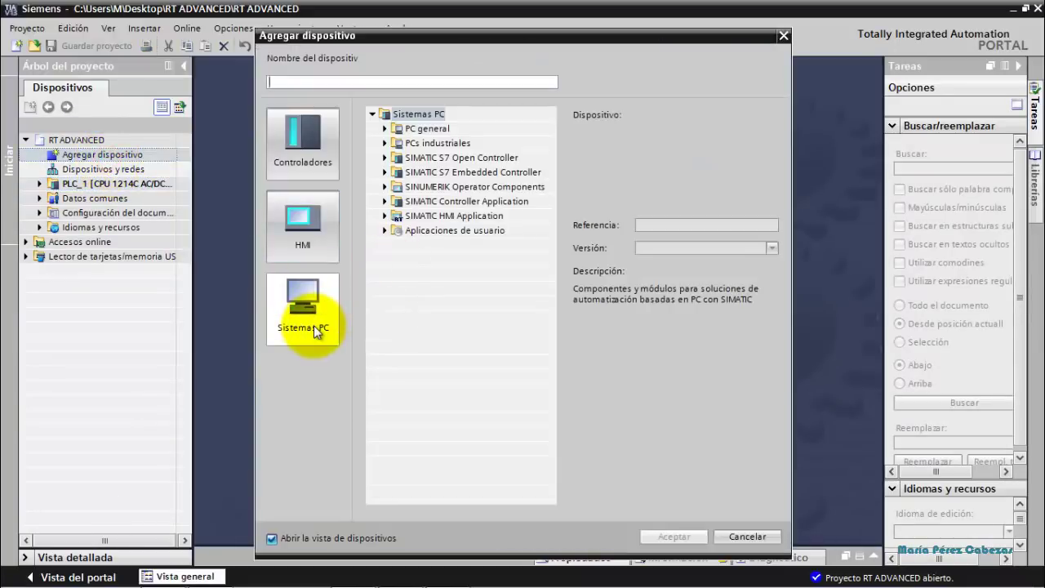
pyautogui.click(310, 332)
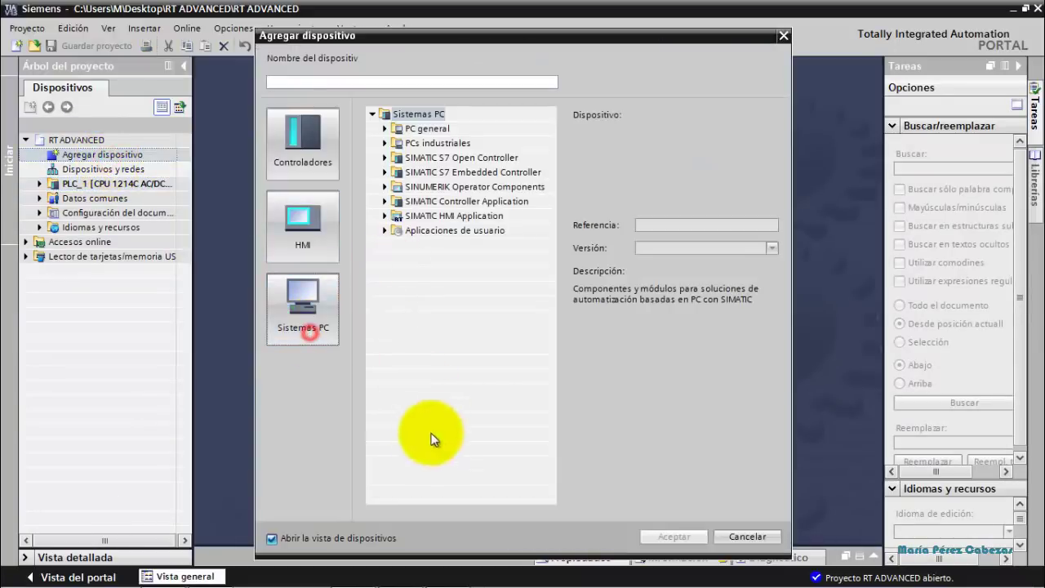
pyautogui.click(383, 217)
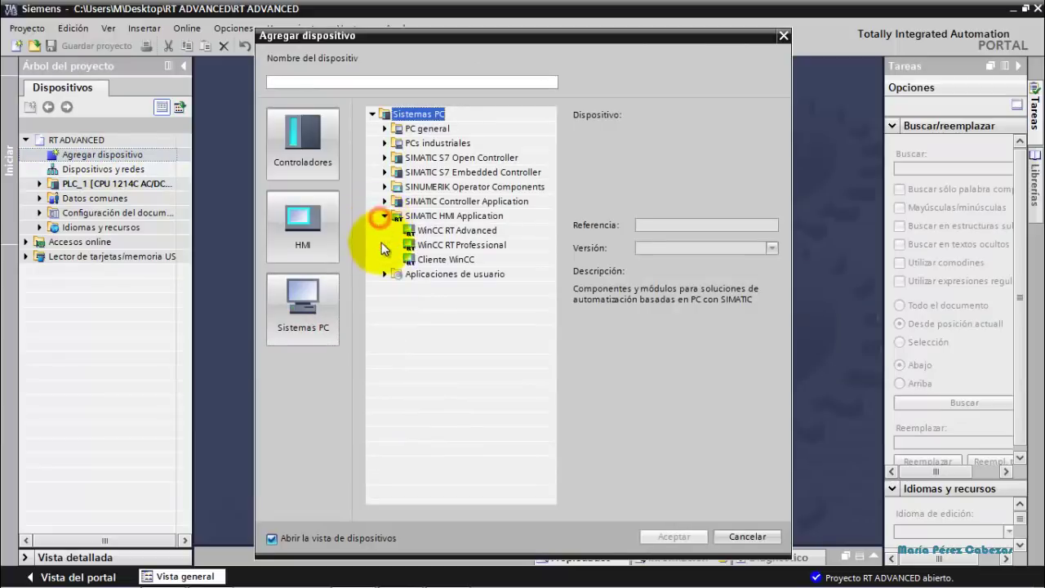
pyautogui.click(450, 232)
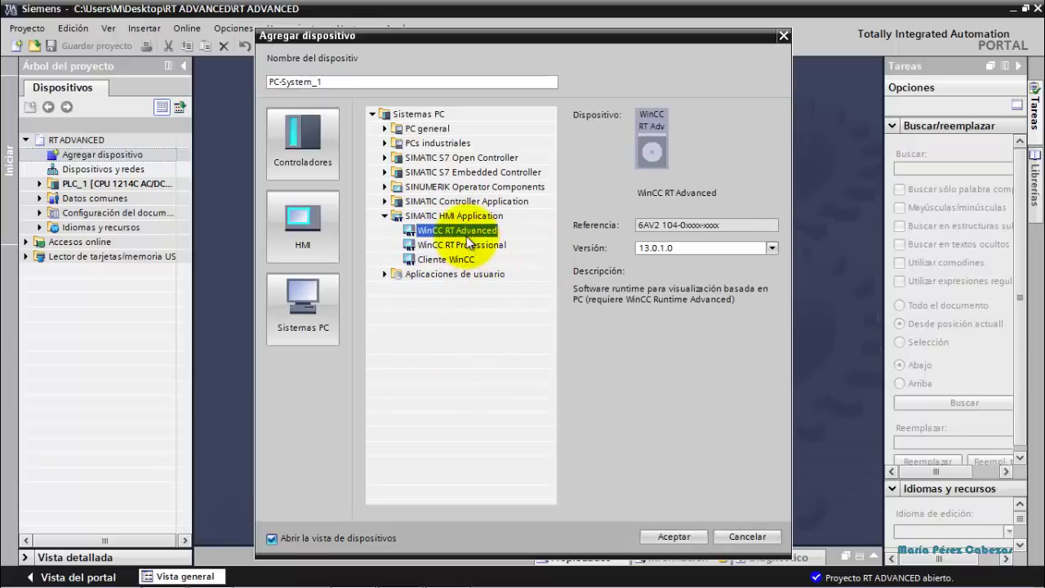
pyautogui.click(674, 537)
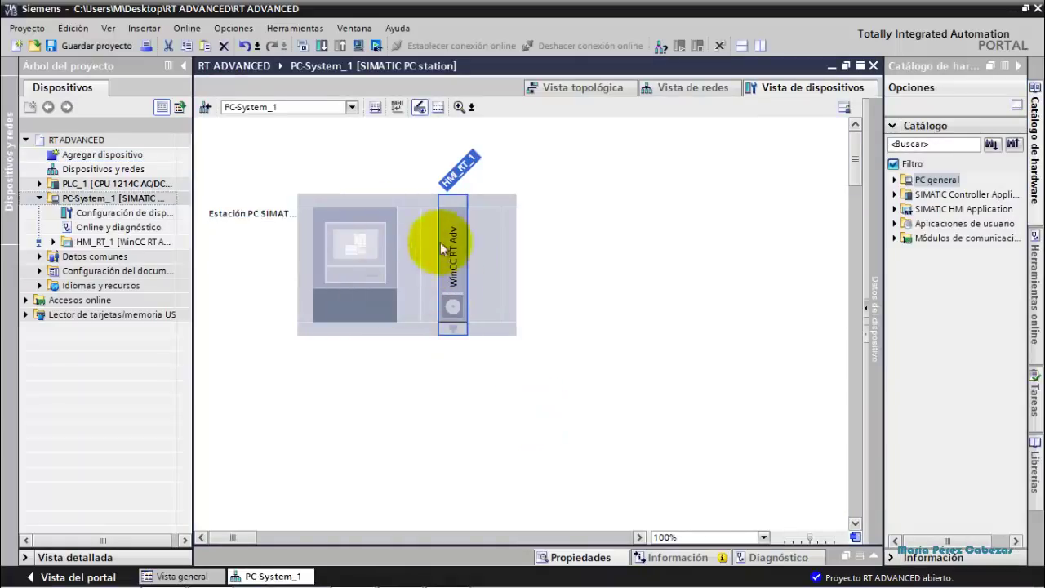
# Insert an IE general PROFINET/Ethernet communication module into the free slot beside the PC in PC-System_1.
pyautogui.click(421, 318)
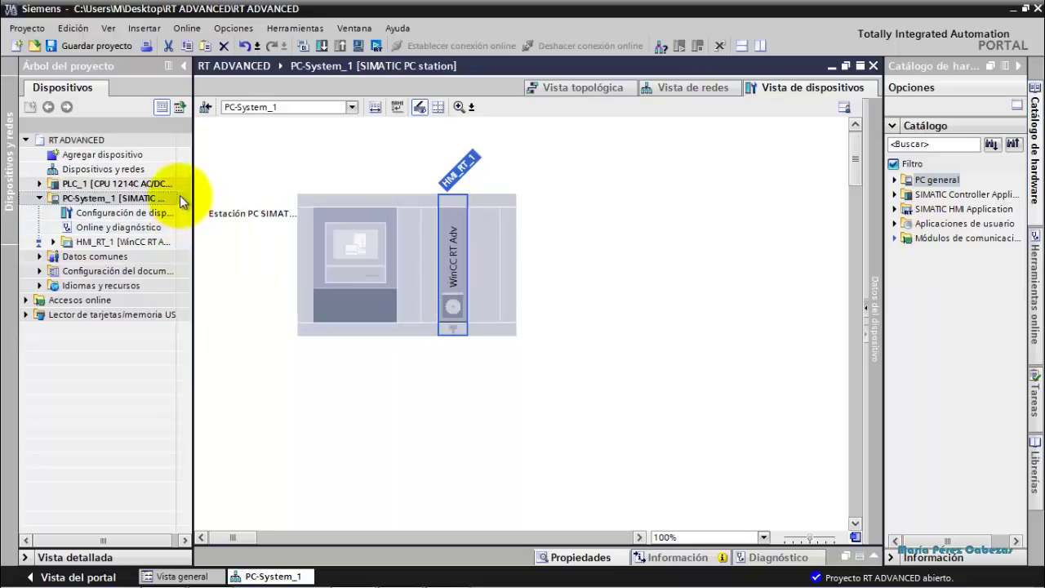
pyautogui.click(894, 240)
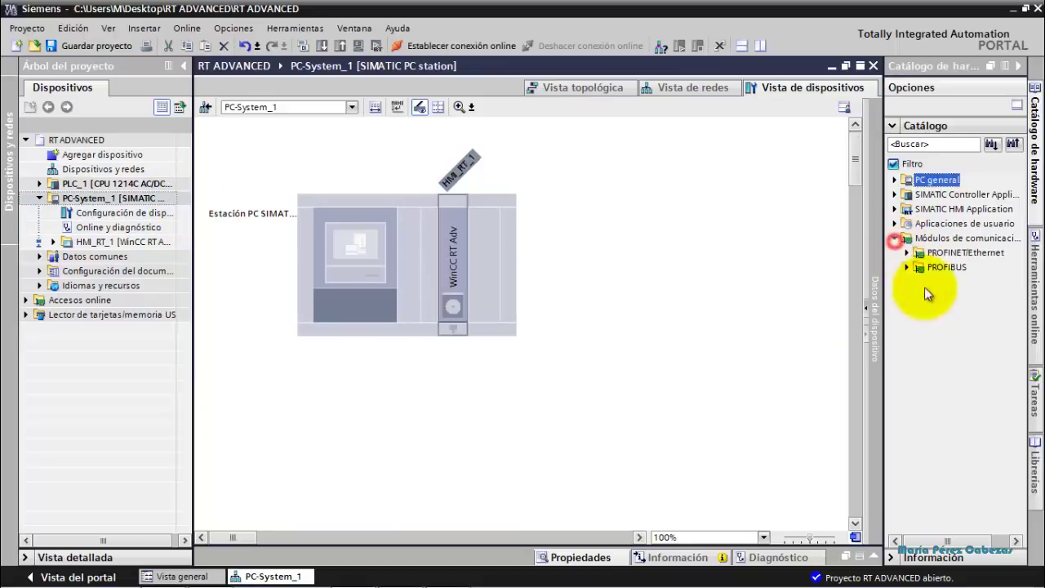
pyautogui.click(906, 253)
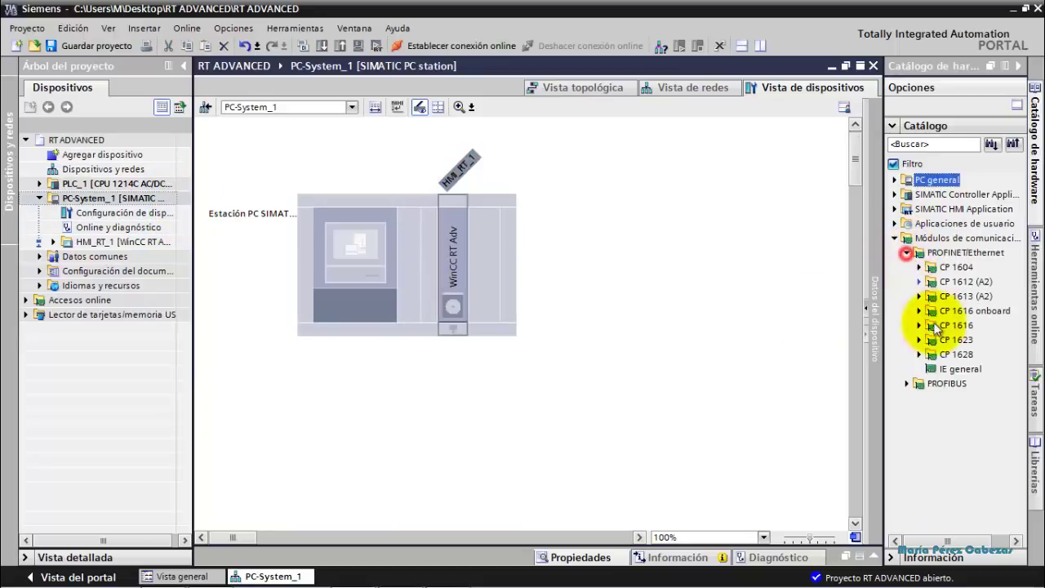
pyautogui.click(960, 369)
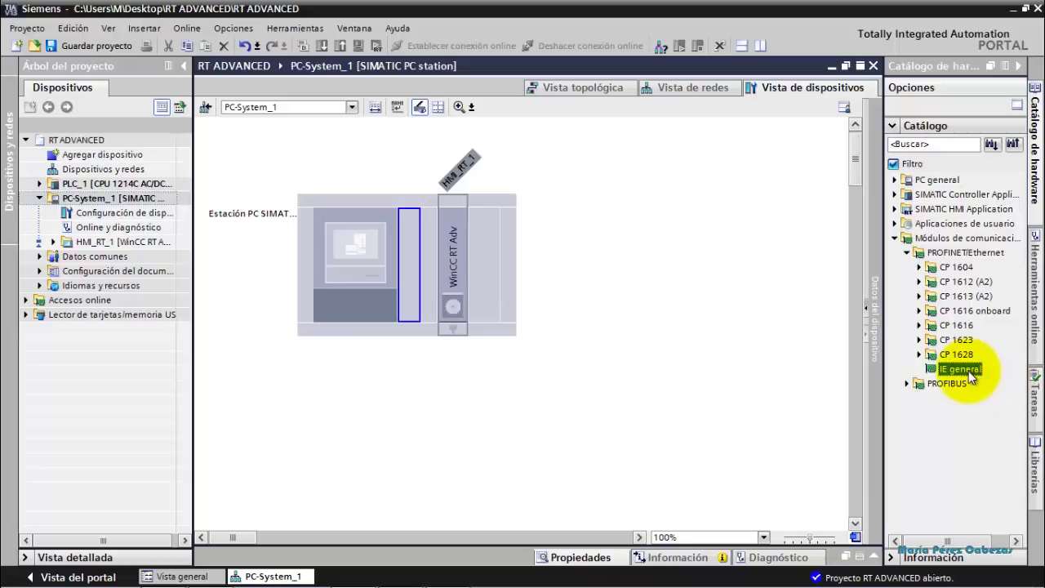
pyautogui.moveTo(970, 372); pyautogui.dragTo(412, 302)
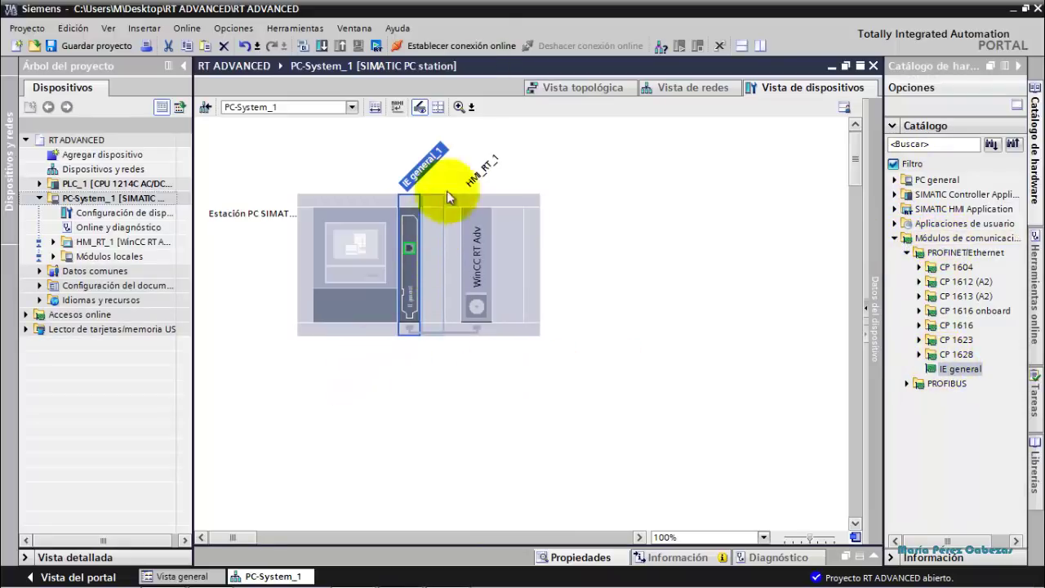
# Delete the PN/IE_1 subnet attached to PLC_1 in the network view.
pyautogui.click(657, 86)
pyautogui.click(365, 241)
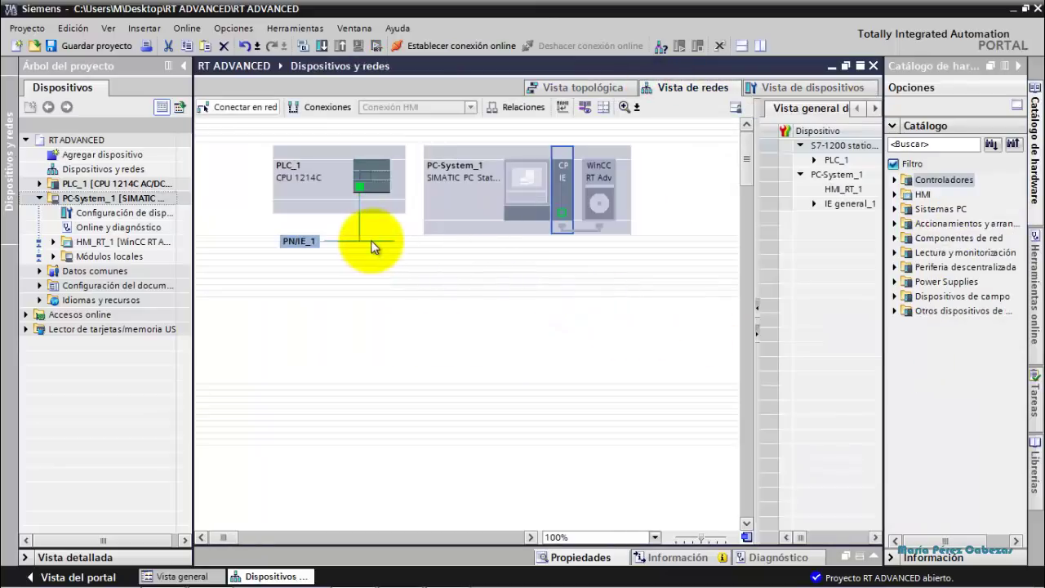
pyautogui.press('Delete')
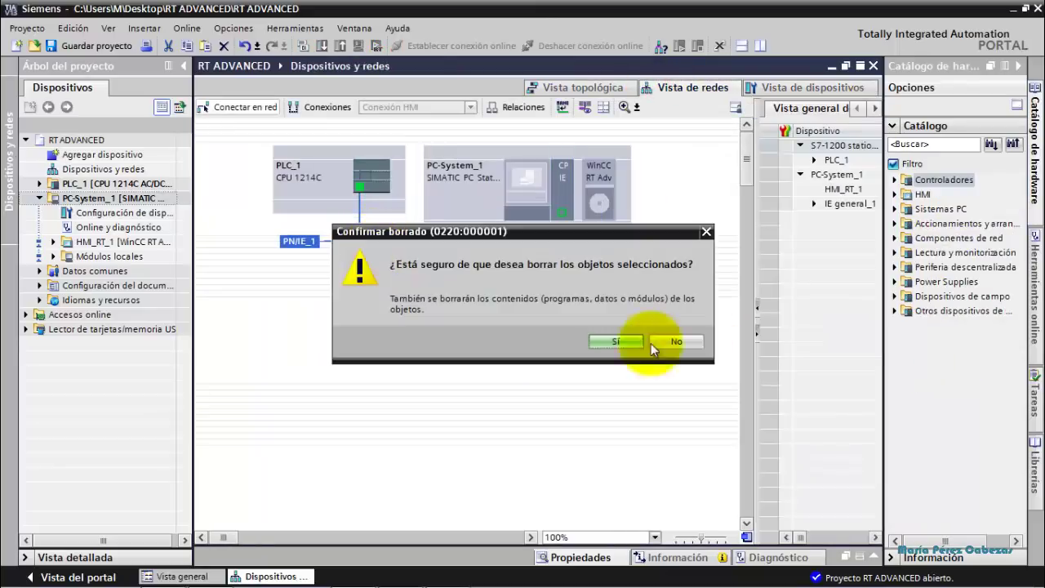
pyautogui.click(619, 341)
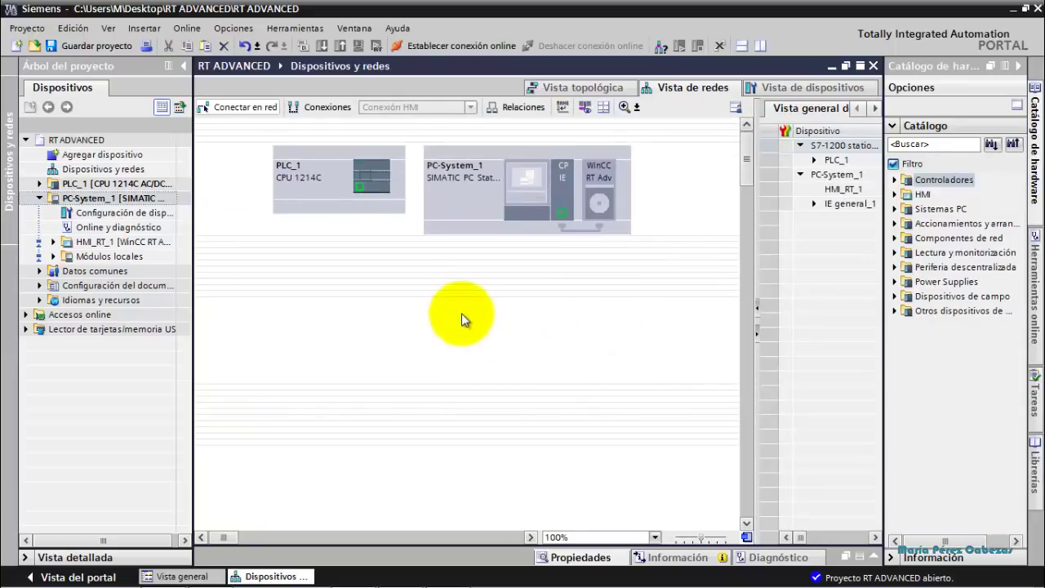
# Show the interface addresses in the network view and set PLC_1's PROFINET IP address to 192.168.0.8.
pyautogui.click(585, 109)
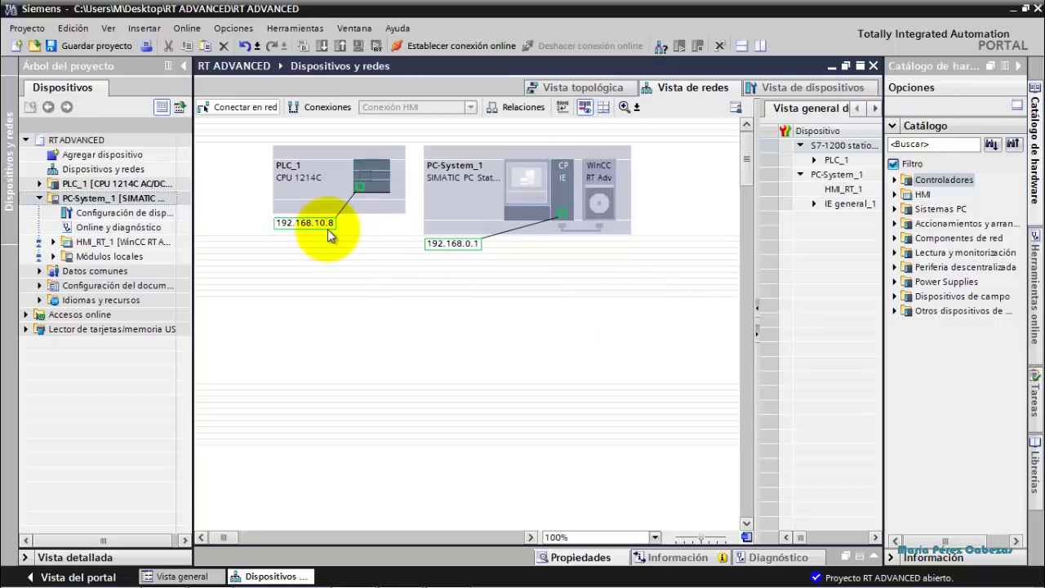
pyautogui.click(360, 189)
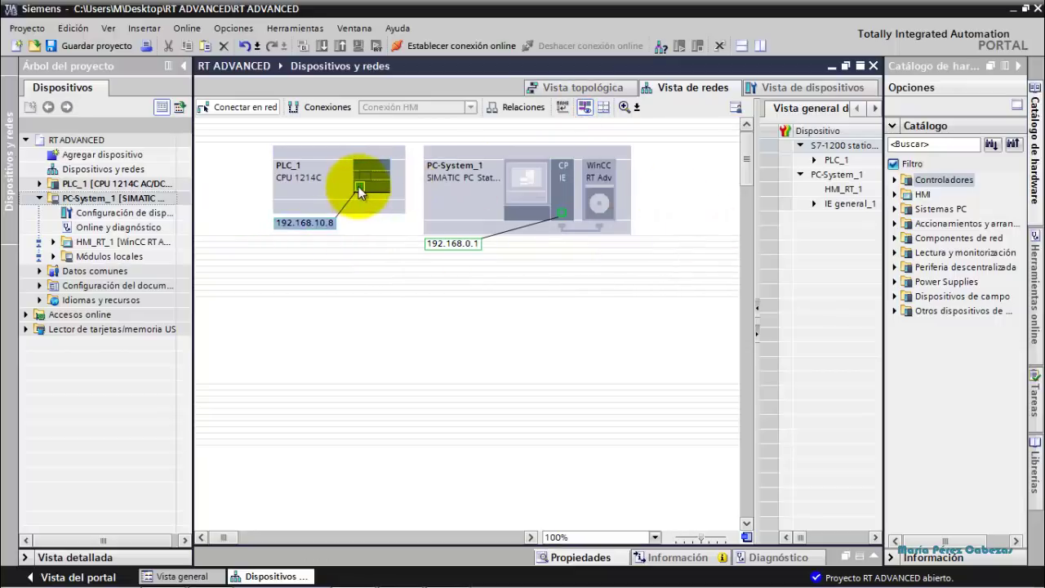
pyautogui.click(360, 190)
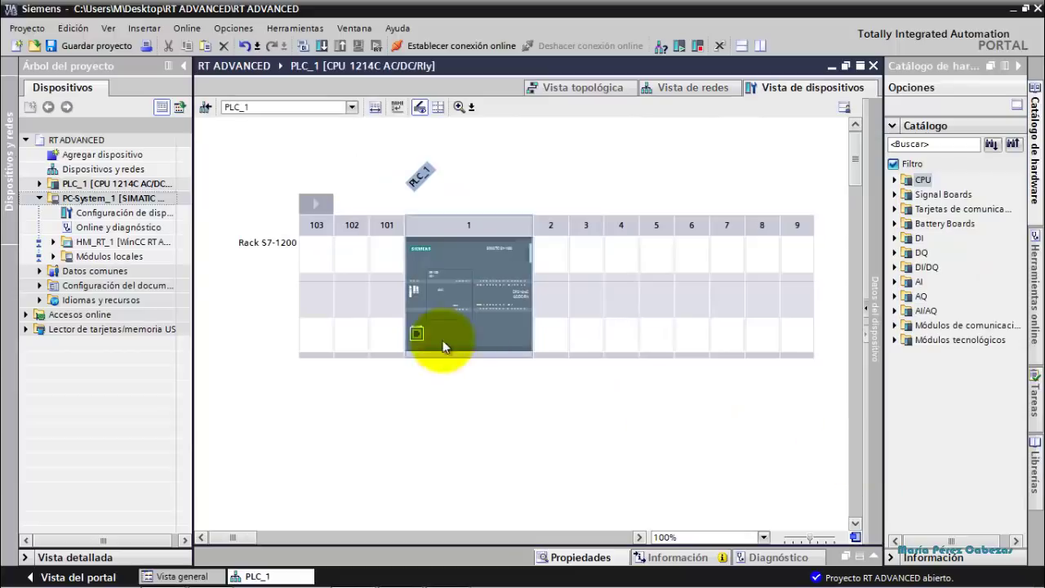
pyautogui.doubleClick(416, 337)
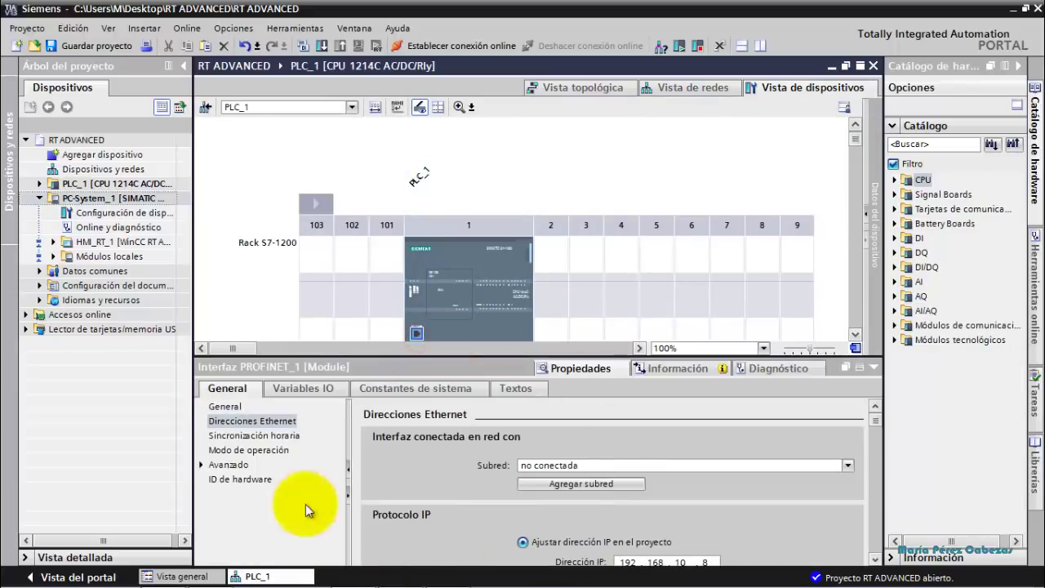
pyautogui.doubleClick(679, 561)
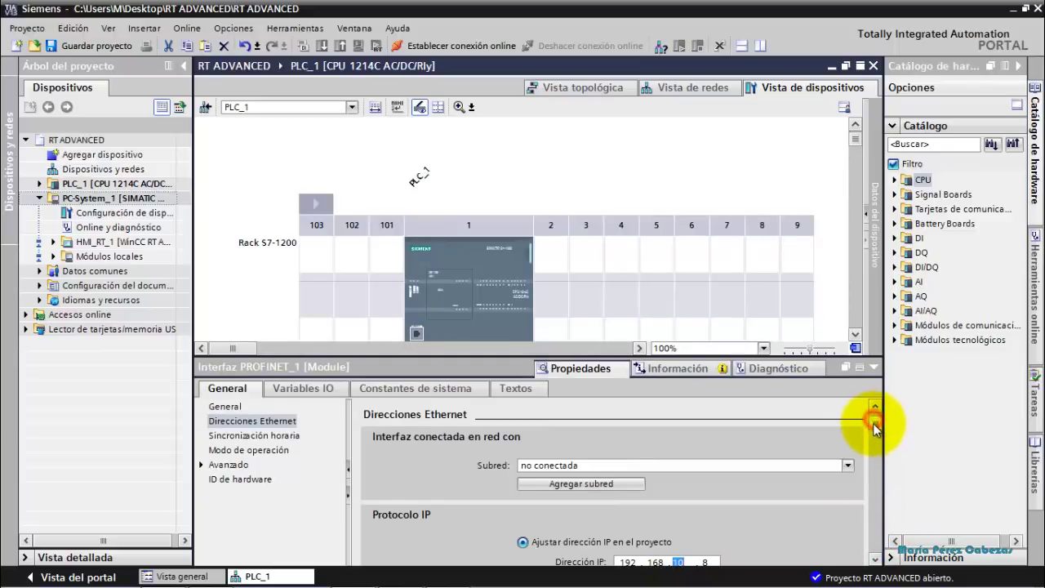
pyautogui.moveTo(873, 423); pyautogui.dragTo(875, 436)
pyautogui.write('0')
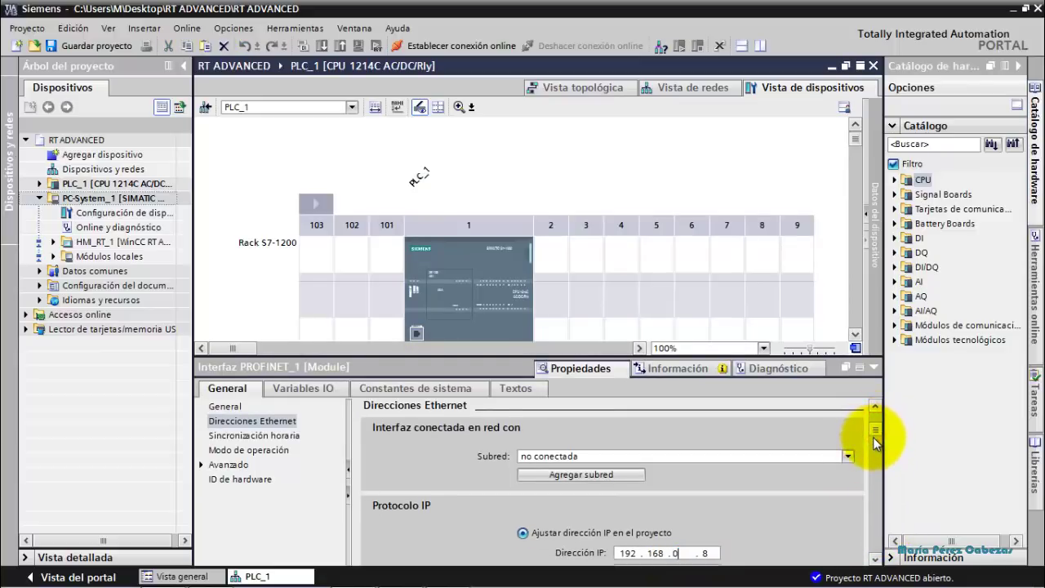
pyautogui.click(760, 490)
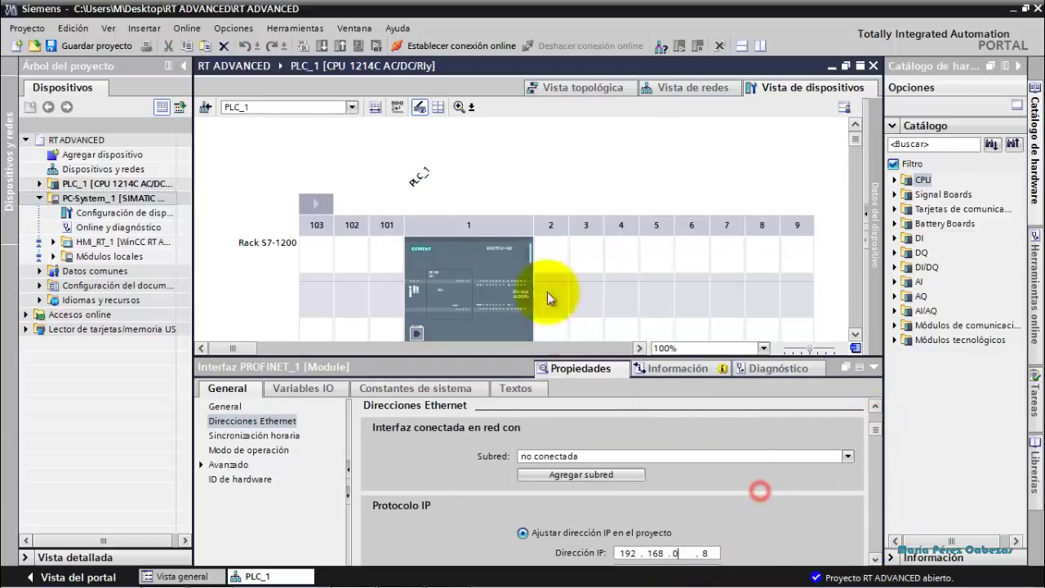
# Set the IP address of PC-System_1's IE general PROFINET interface to 192.168.0.50.
pyautogui.click(682, 91)
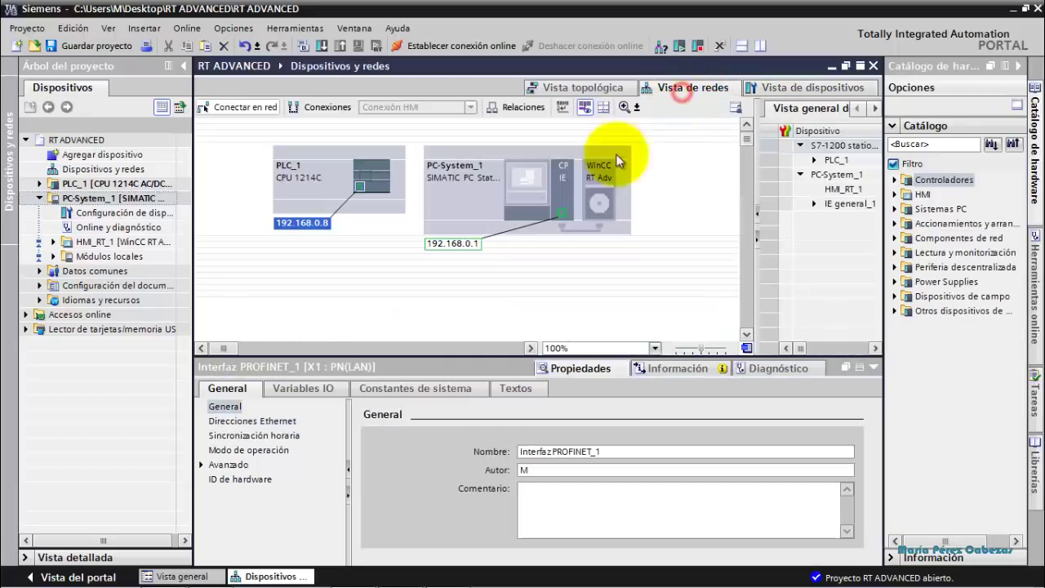
pyautogui.click(562, 214)
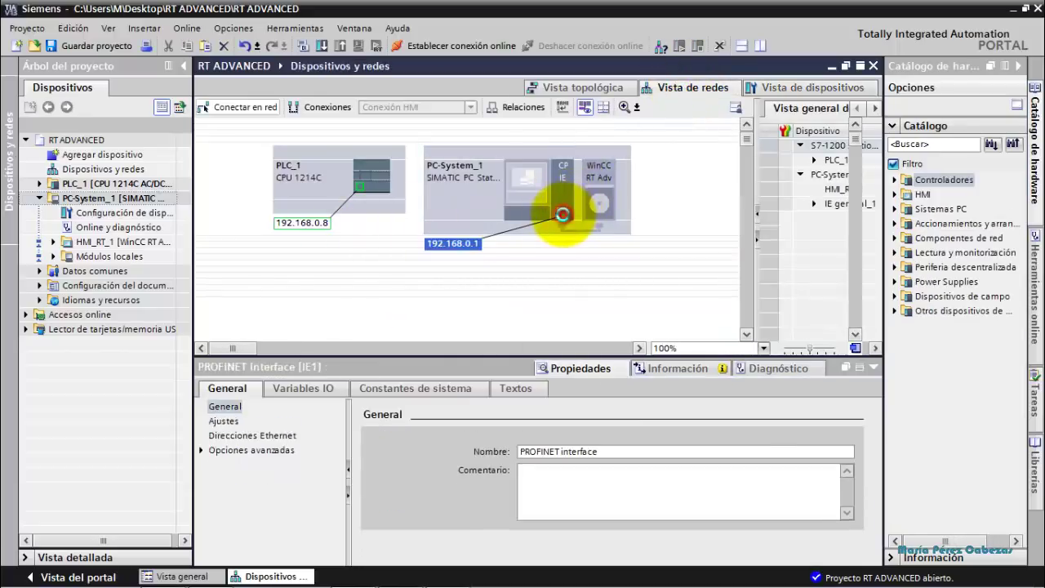
pyautogui.doubleClick(562, 213)
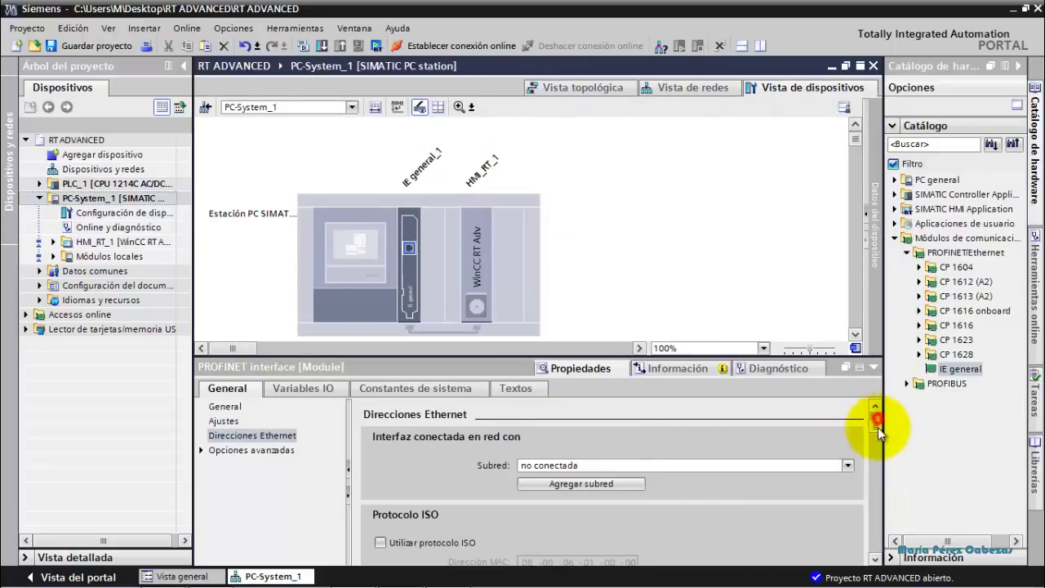
pyautogui.moveTo(877, 427); pyautogui.dragTo(875, 454)
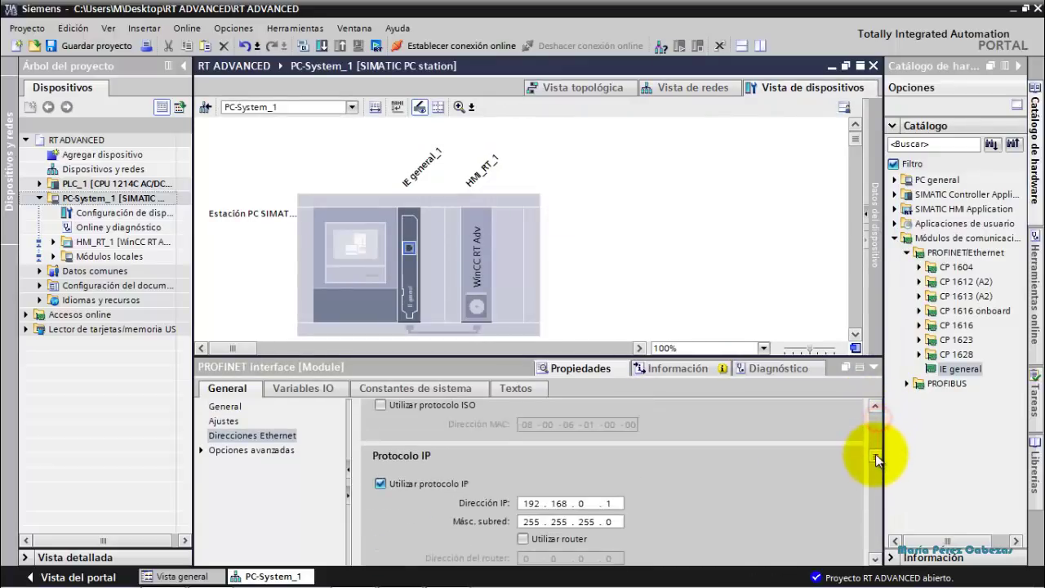
pyautogui.click(609, 503)
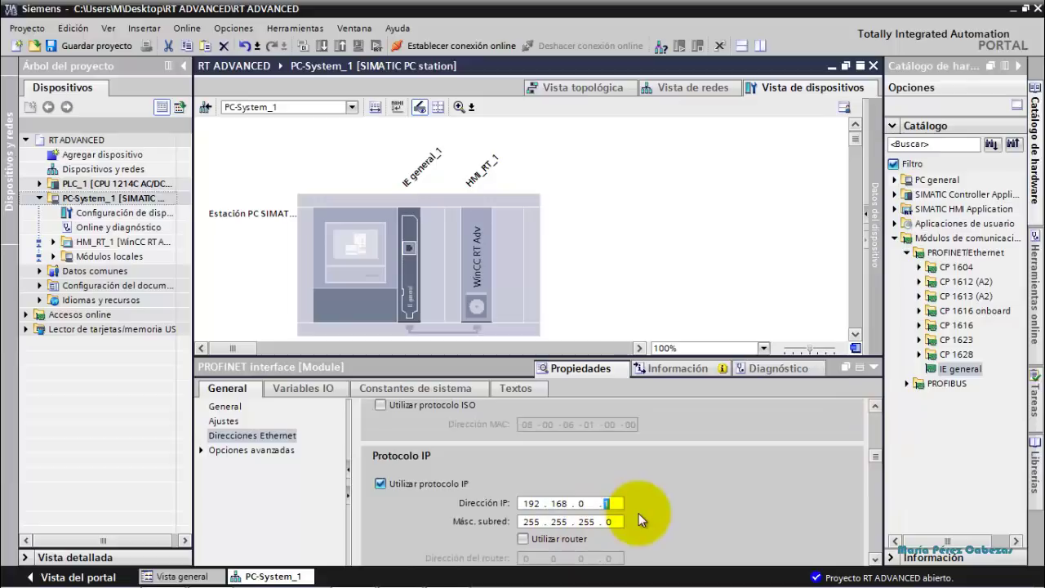
pyautogui.write('50')
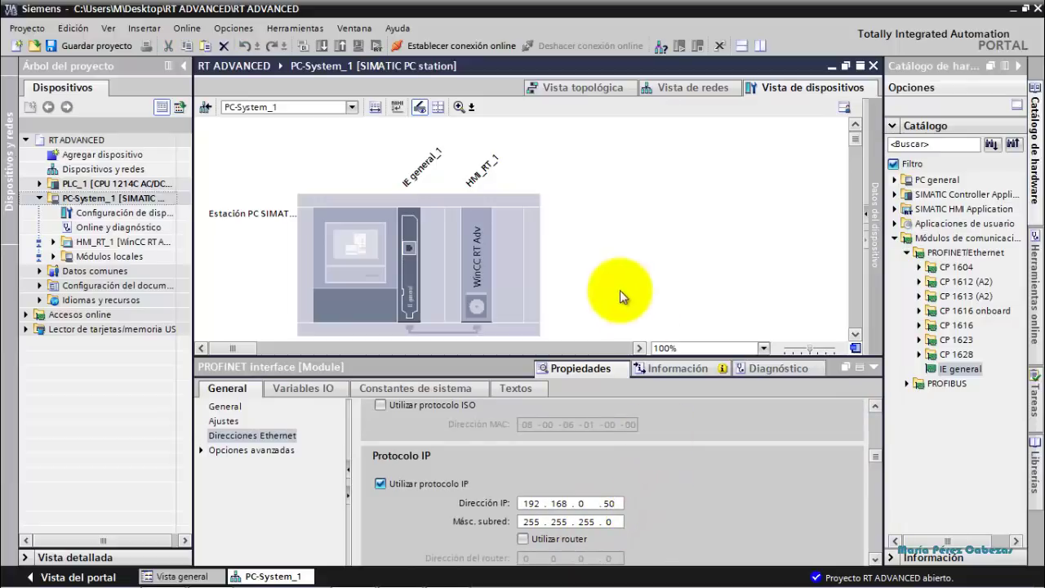
pyautogui.click(620, 290)
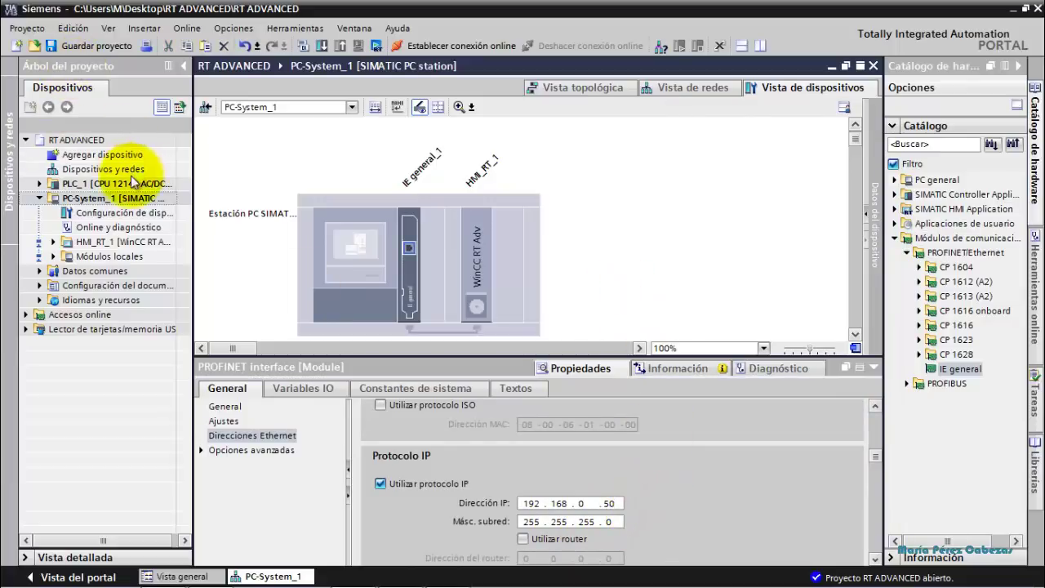
pyautogui.click(118, 197)
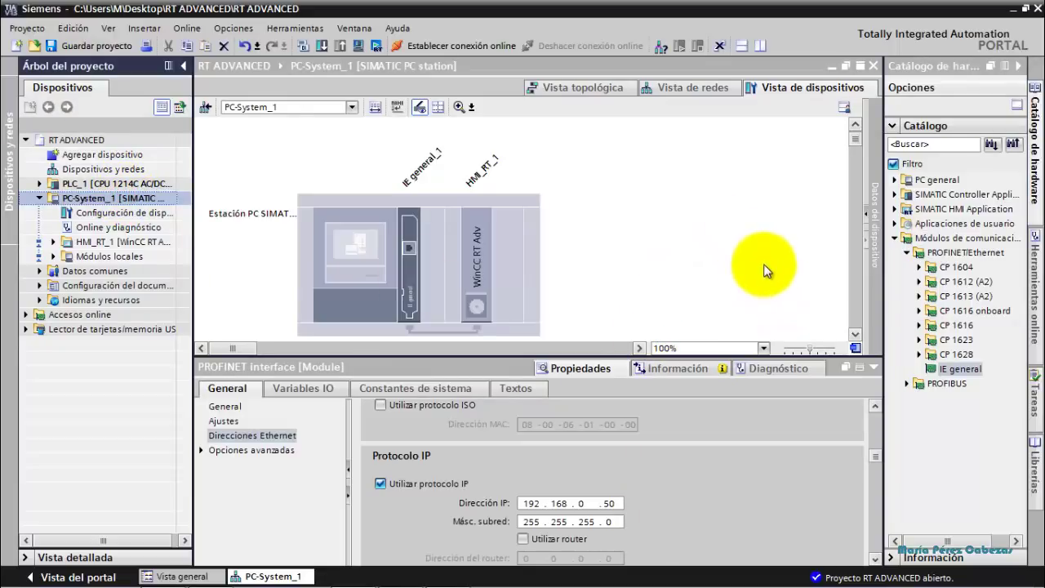
# Create an HMI connection in the network view between the PROFINET interfaces of PLC_1 and PC-System_1.
pyautogui.click(664, 87)
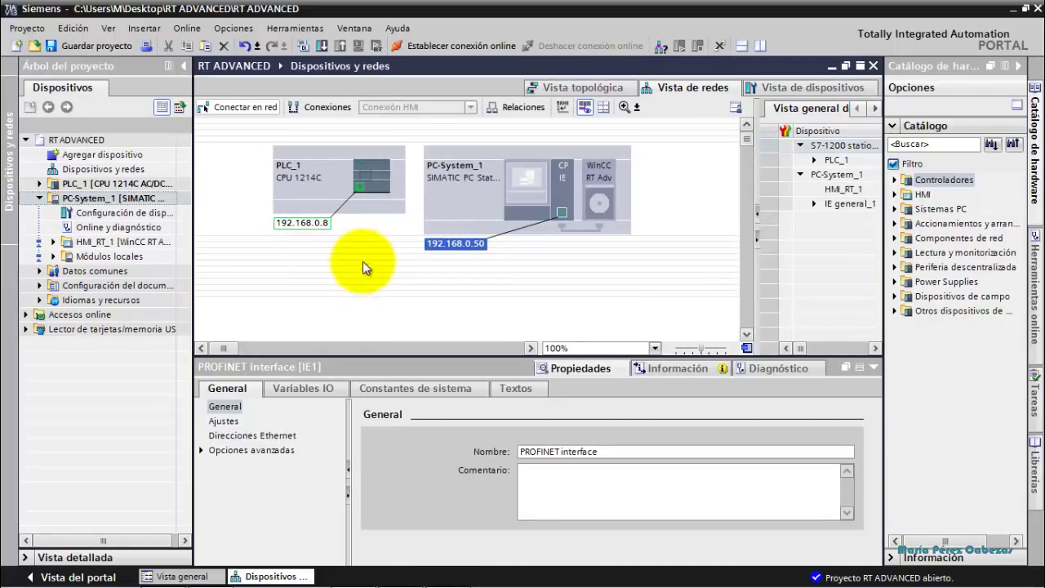
pyautogui.click(319, 108)
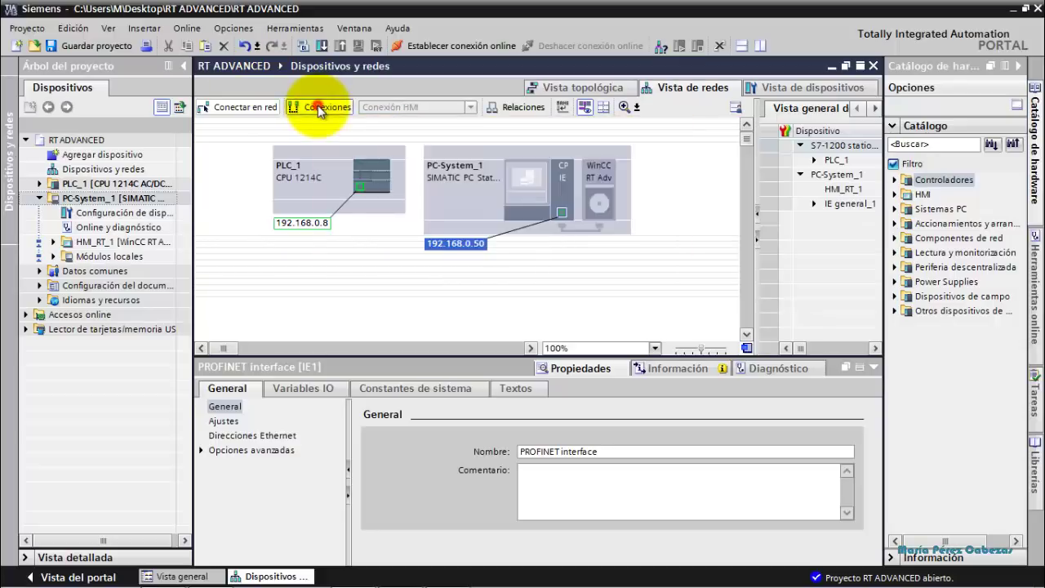
pyautogui.click(237, 111)
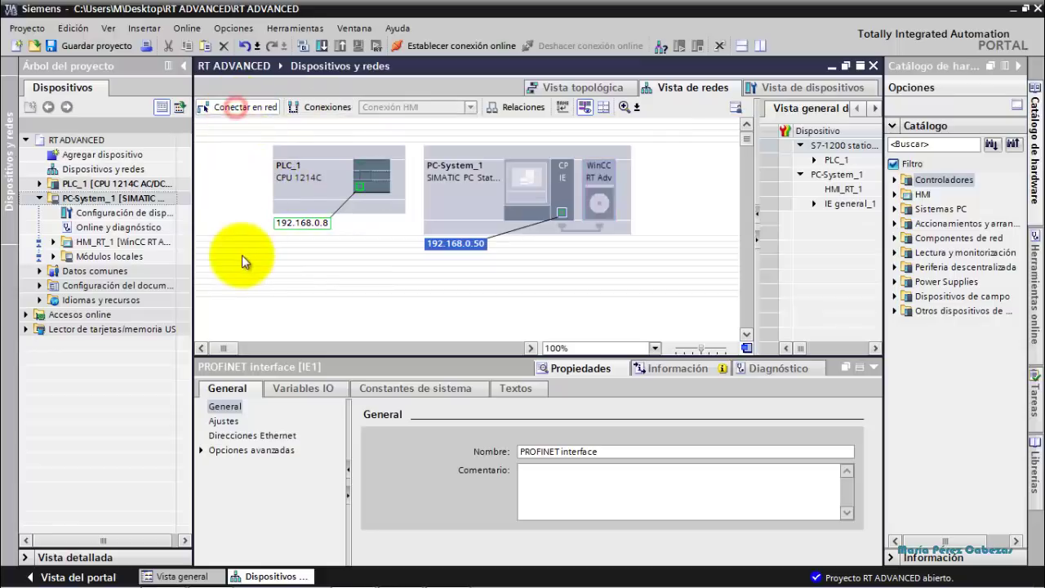
pyautogui.click(309, 110)
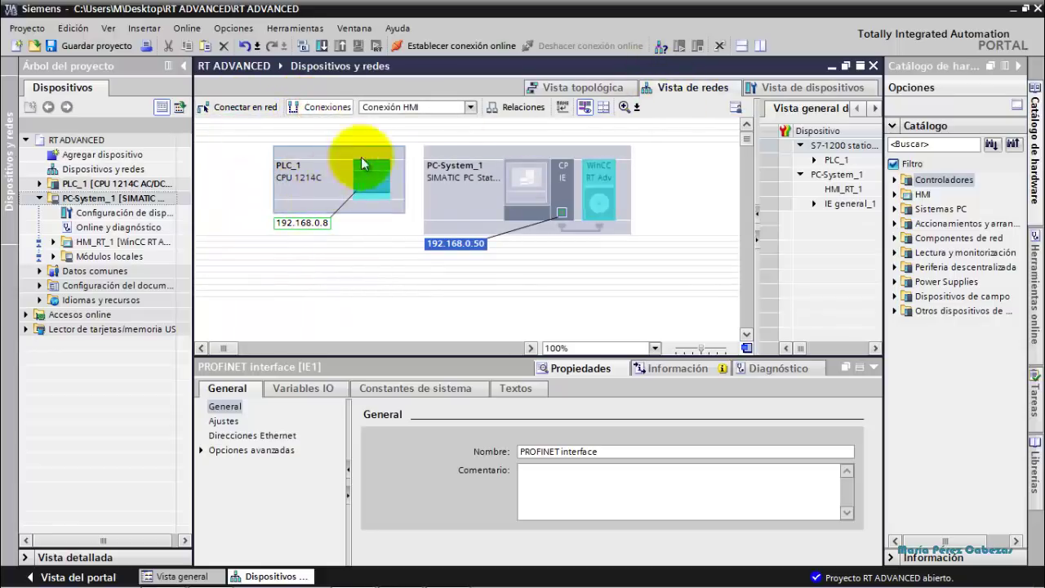
pyautogui.click(471, 108)
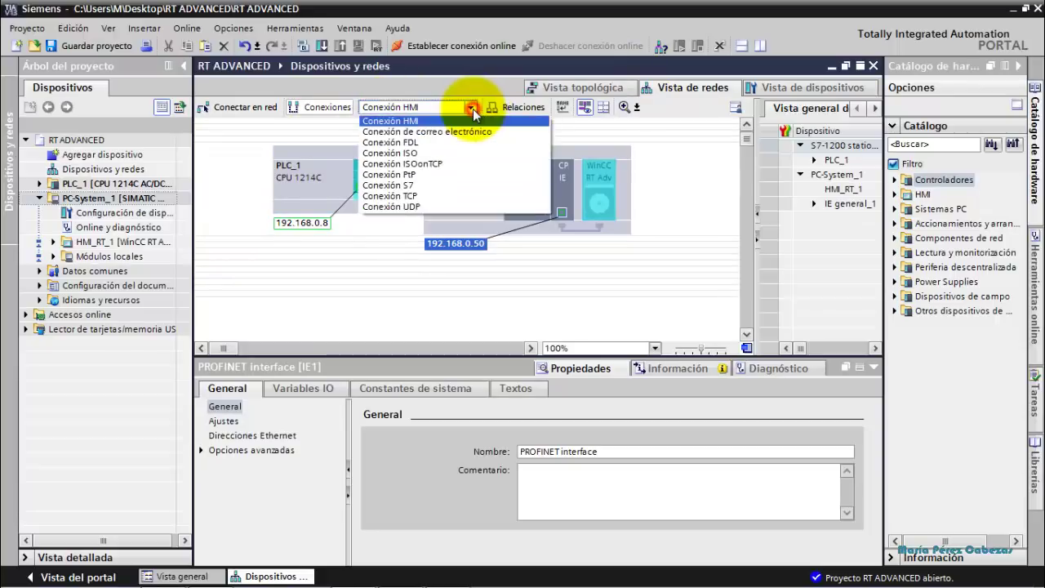
pyautogui.click(473, 108)
pyautogui.click(375, 250)
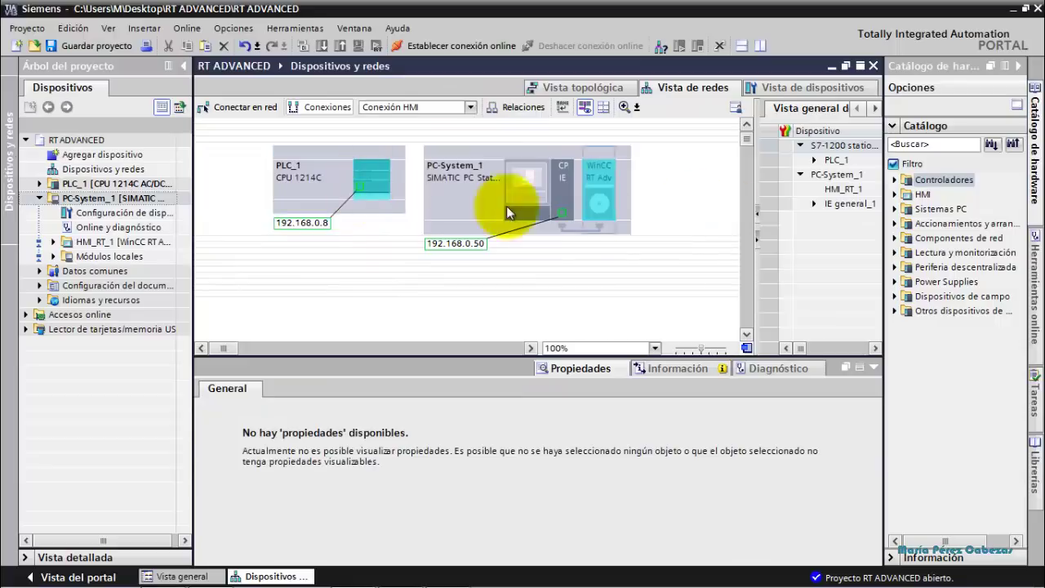
pyautogui.click(358, 190)
pyautogui.moveTo(358, 194); pyautogui.dragTo(562, 213)
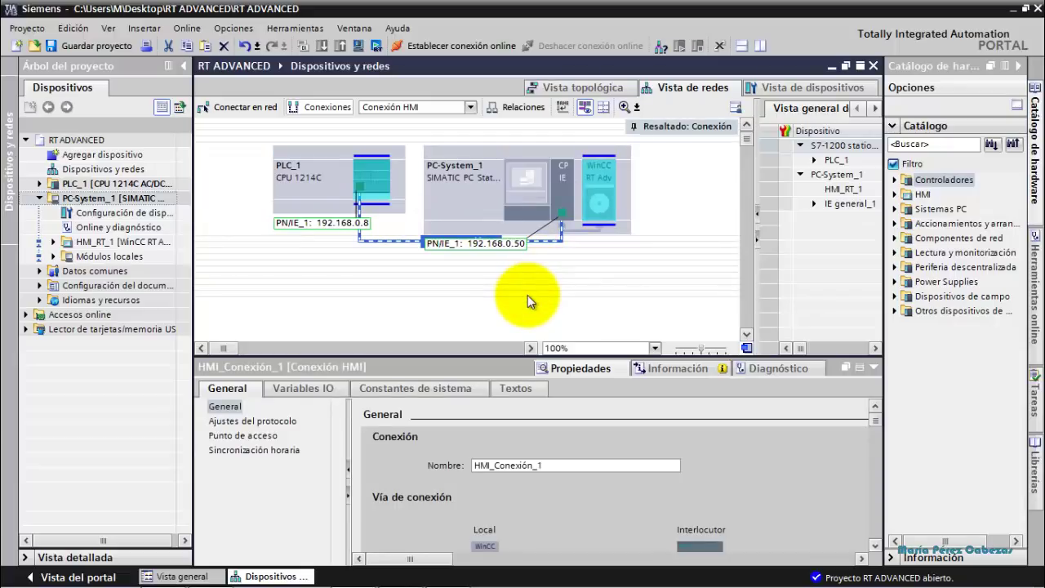
# Review the HMI connection's endpoints and addresses, and highlight Sync-Domain_1 on the PN/IE_1 subnet.
pyautogui.doubleClick(490, 465)
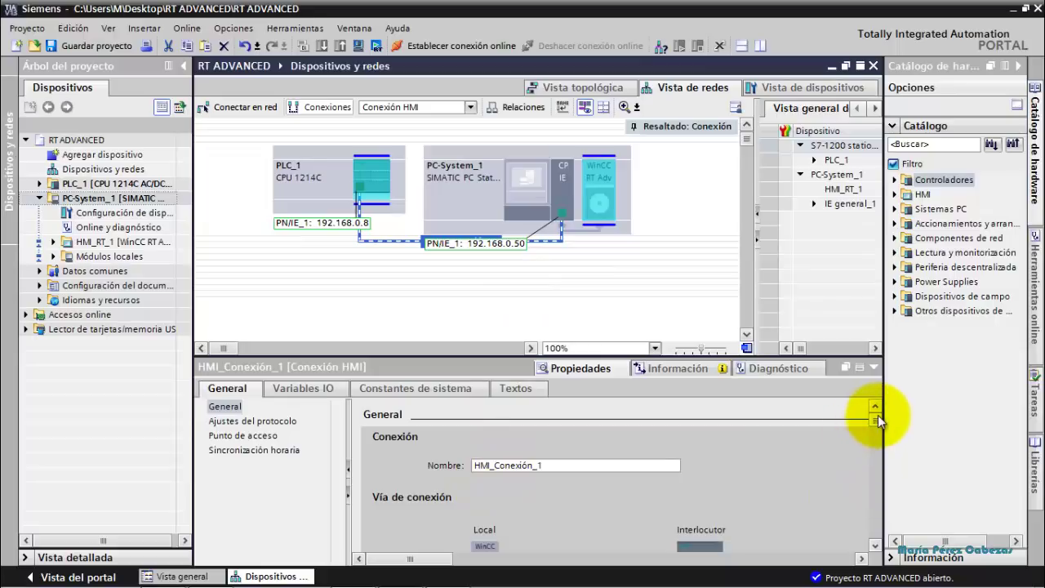
pyautogui.moveTo(878, 422); pyautogui.dragTo(876, 469)
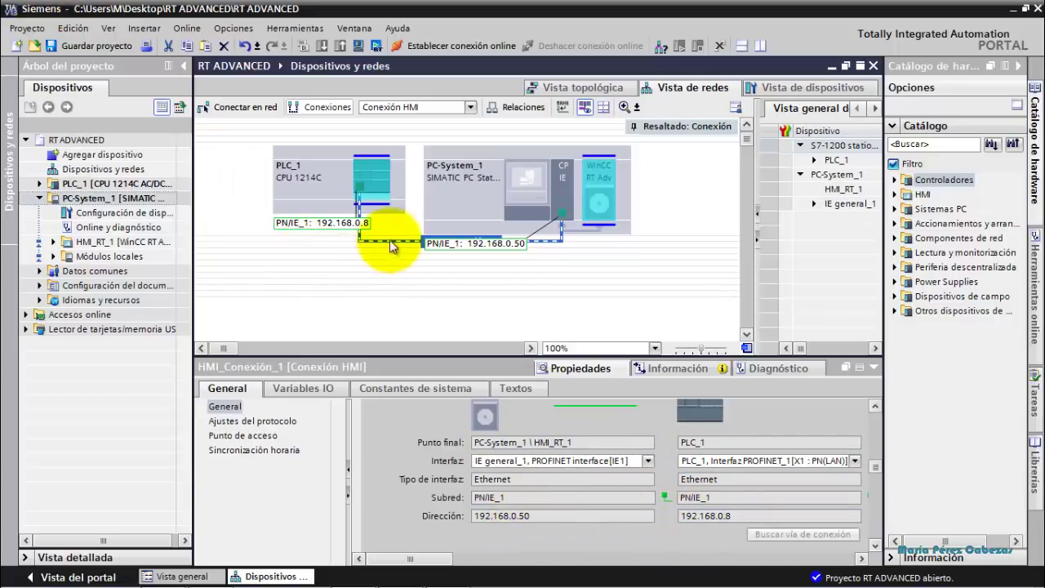
pyautogui.click(253, 107)
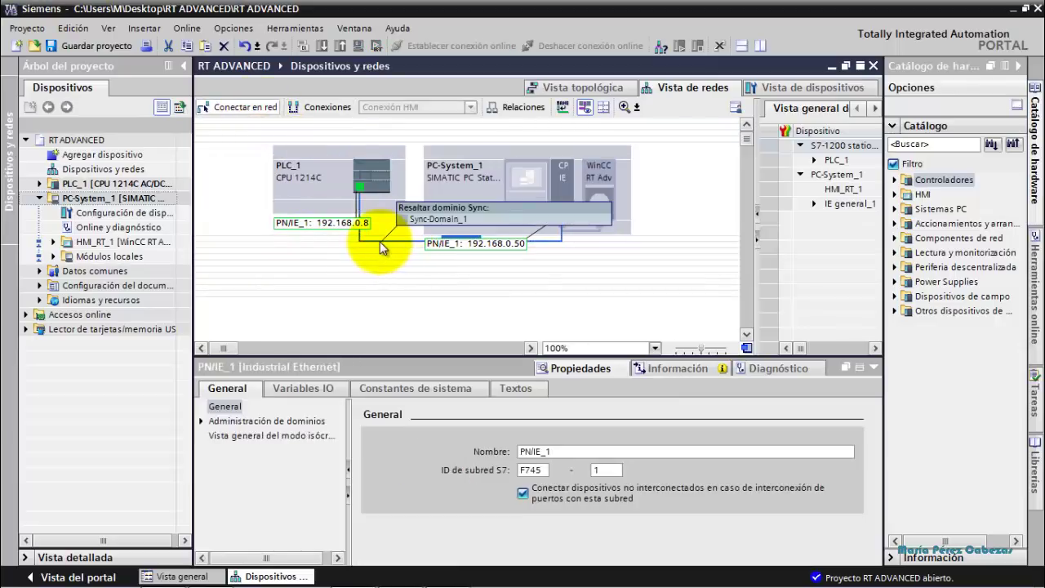
pyautogui.click(408, 222)
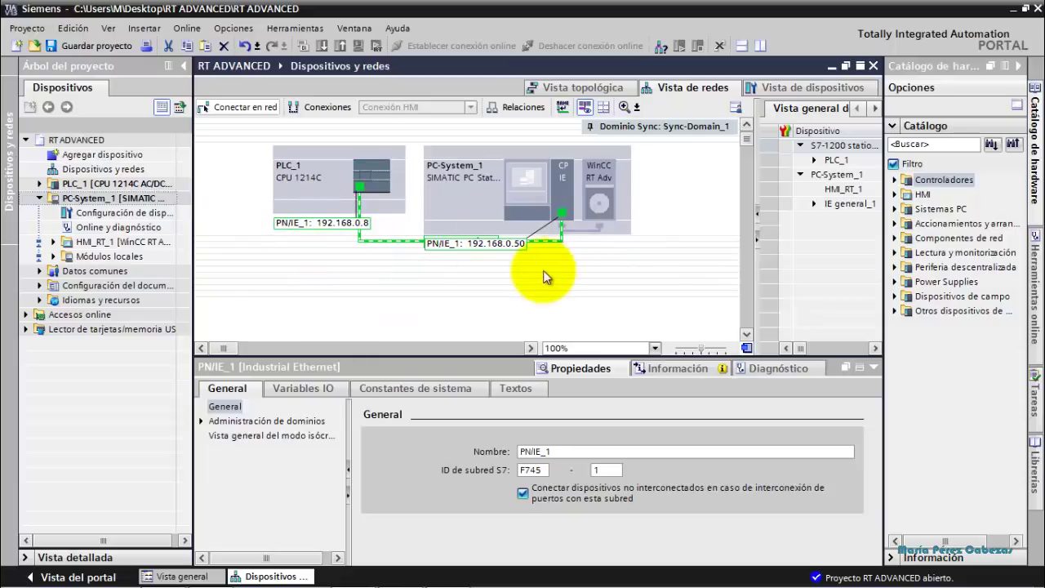
pyautogui.moveTo(543, 249)
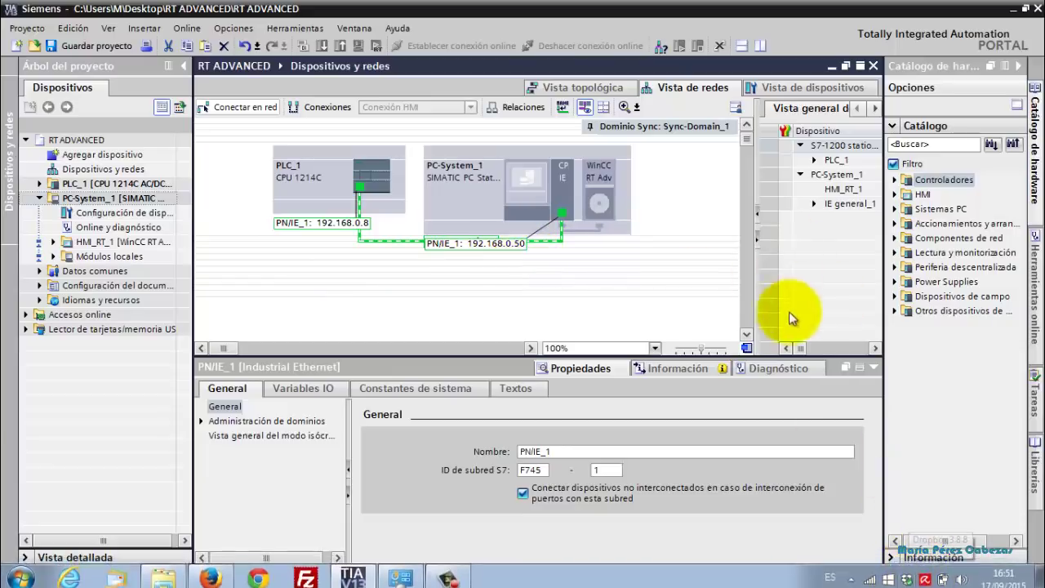
# Check the IPv4 address of the PC's local area connection in the Windows network connection details and close the windows.
pyautogui.moveTo(939, 578)
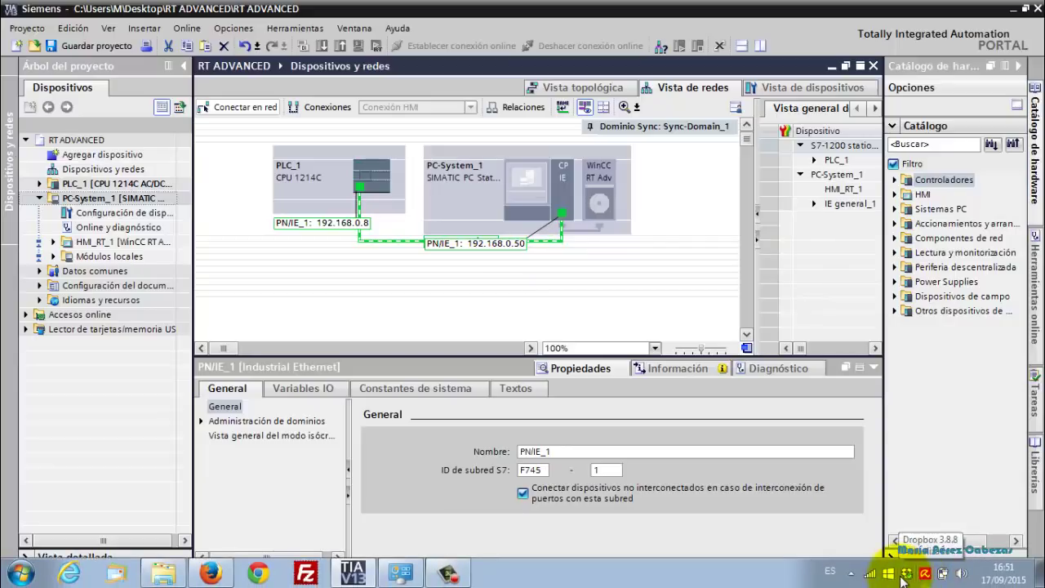
pyautogui.rightClick(870, 573)
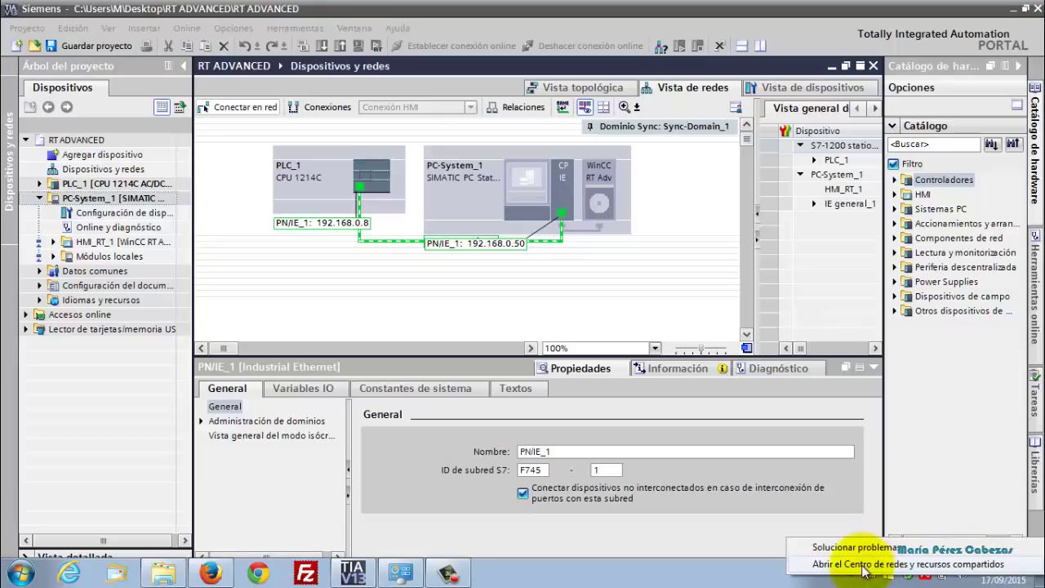
pyautogui.click(871, 563)
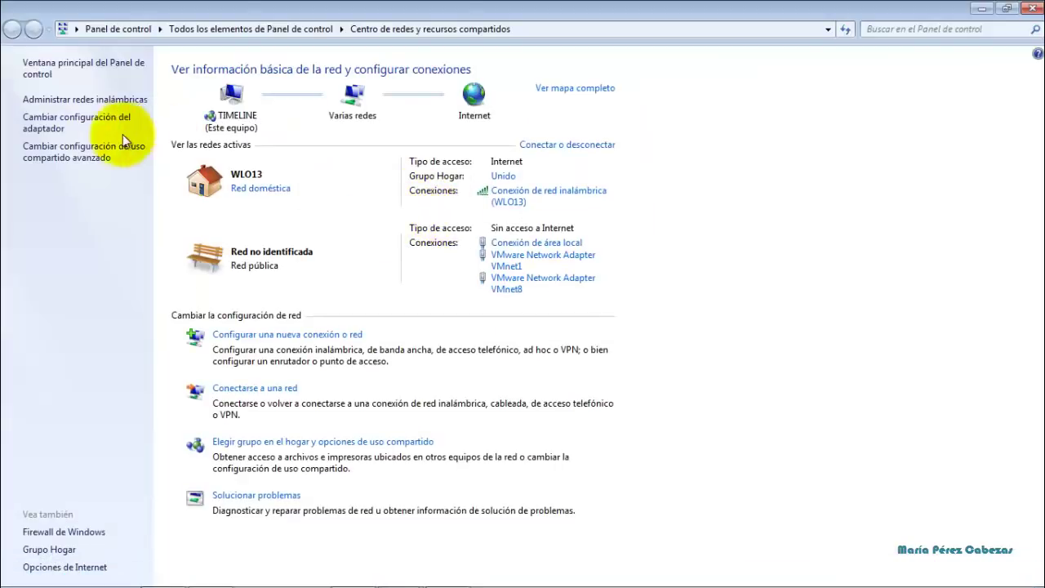
pyautogui.click(72, 119)
pyautogui.click(94, 98)
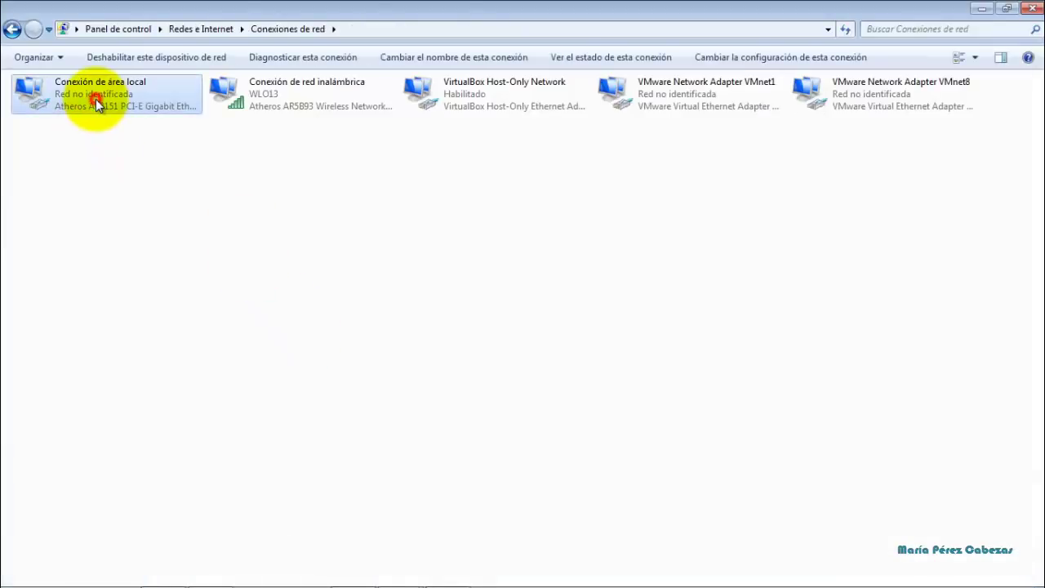
pyautogui.rightClick(95, 98)
pyautogui.click(124, 124)
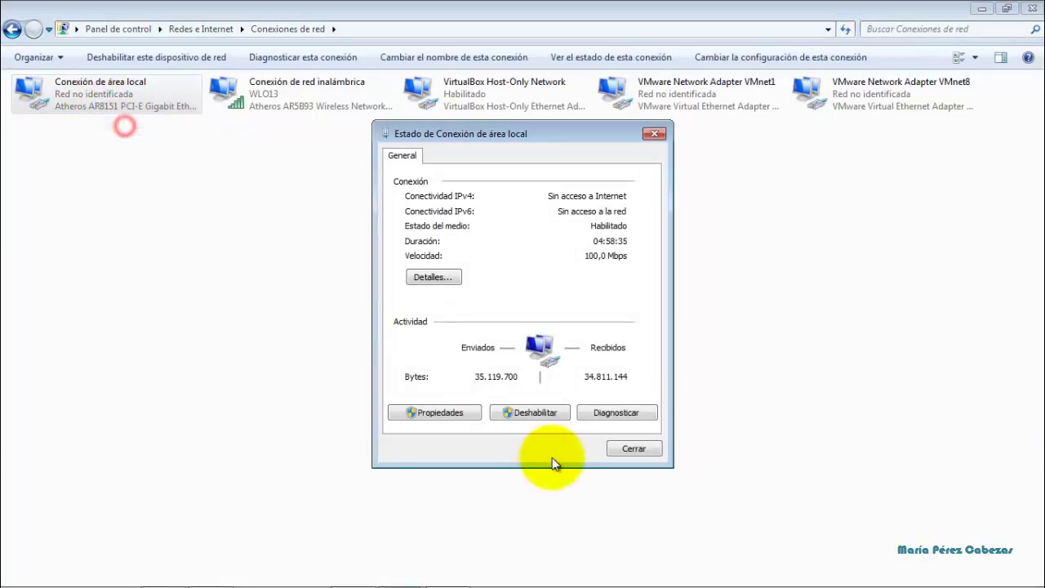
pyautogui.click(433, 276)
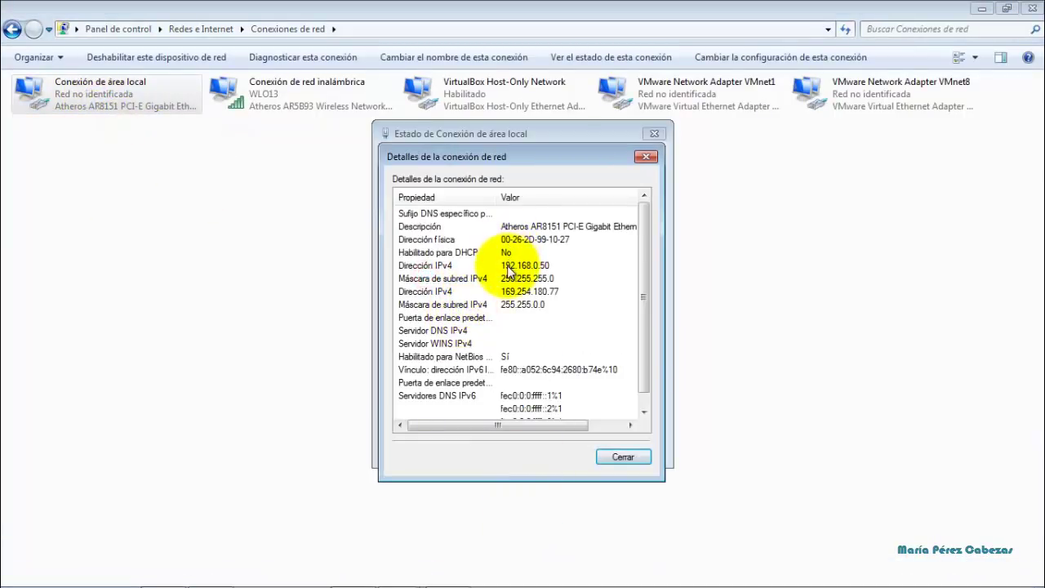
pyautogui.click(643, 457)
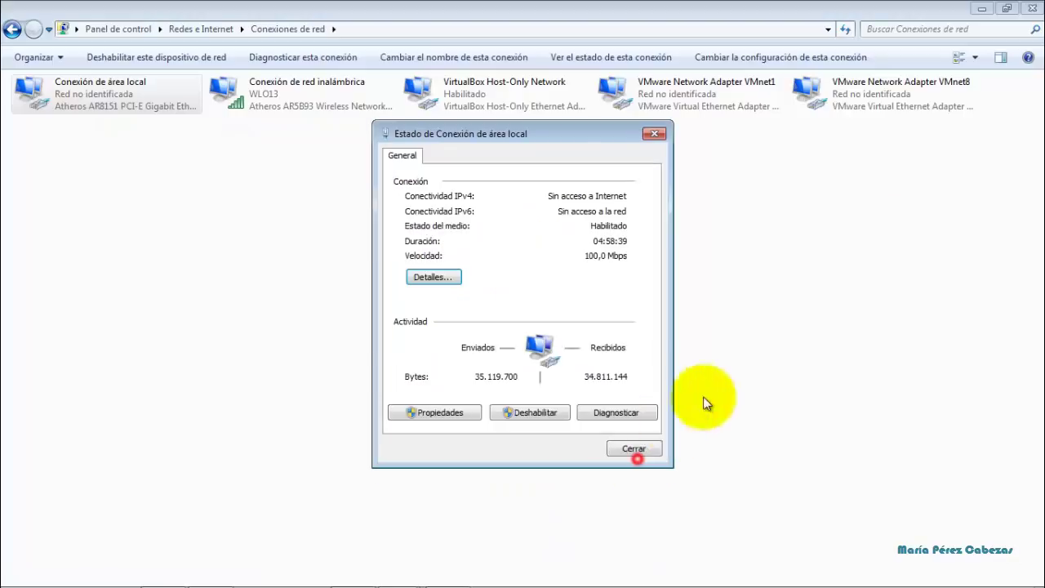
pyautogui.click(640, 449)
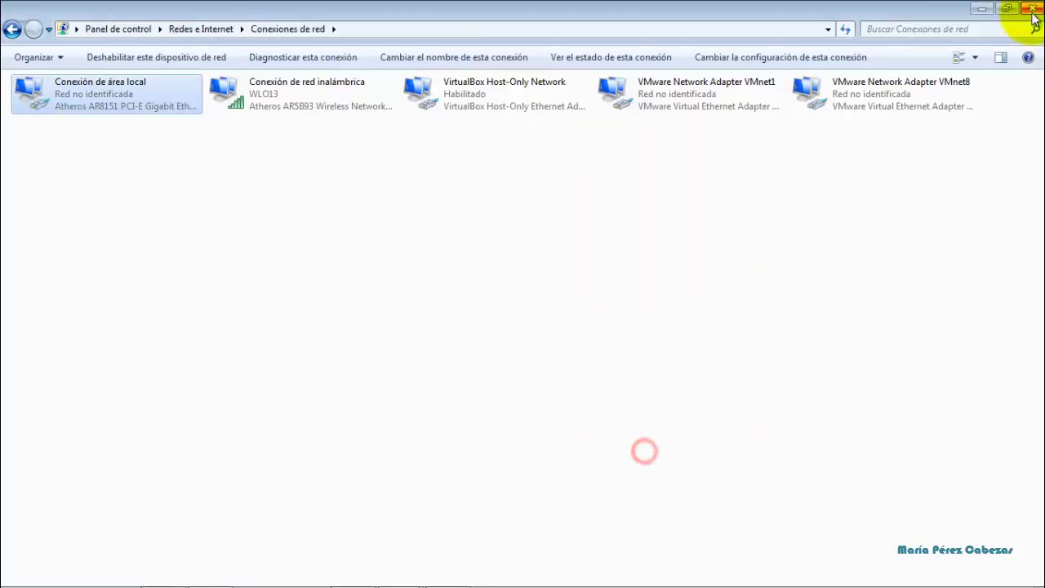
pyautogui.click(1032, 7)
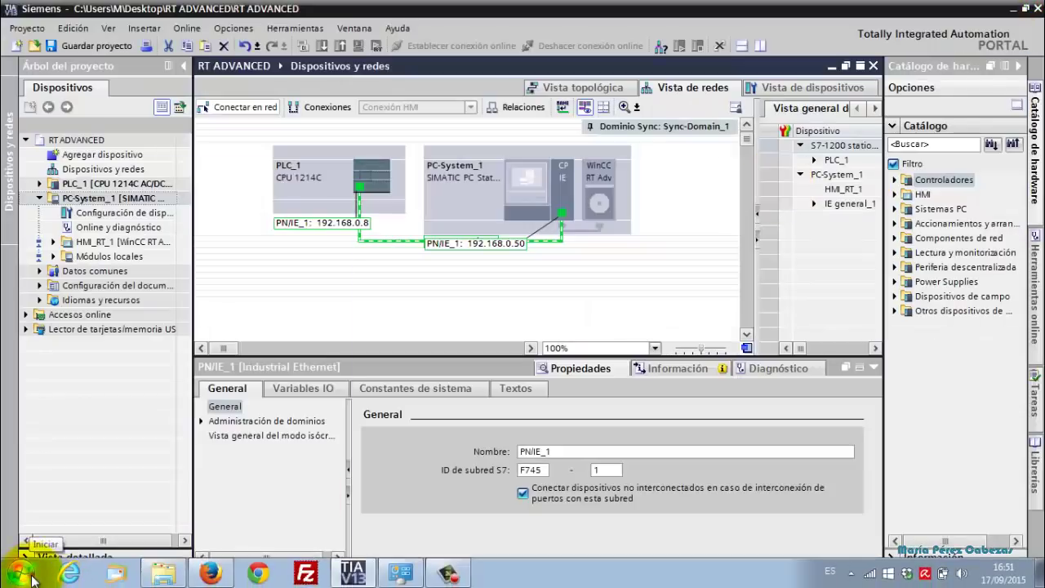
# Open the Windows Control Panel at full size and show its items as large icons.
pyautogui.click(21, 576)
pyautogui.click(245, 396)
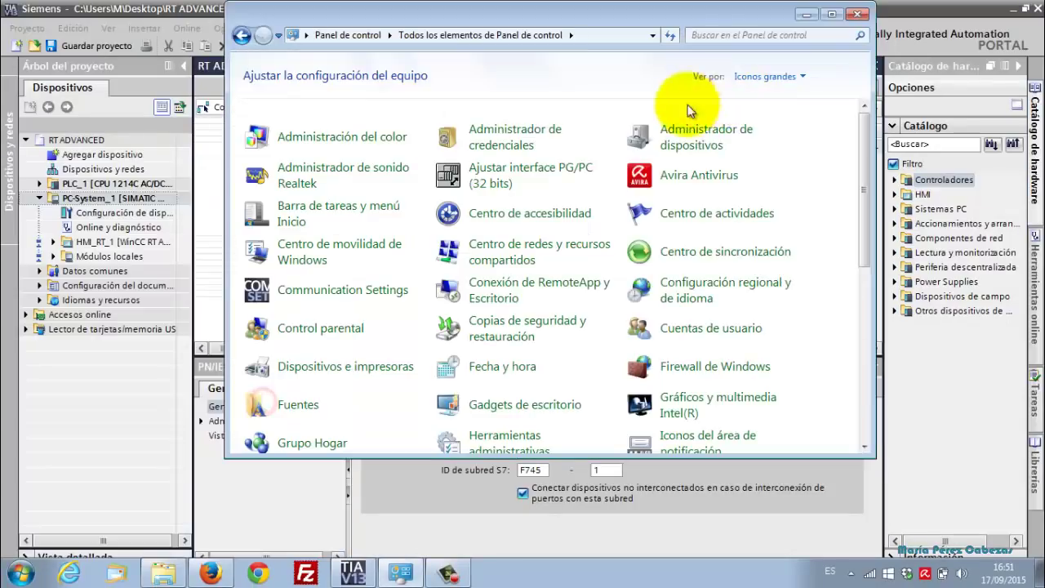
pyautogui.click(830, 13)
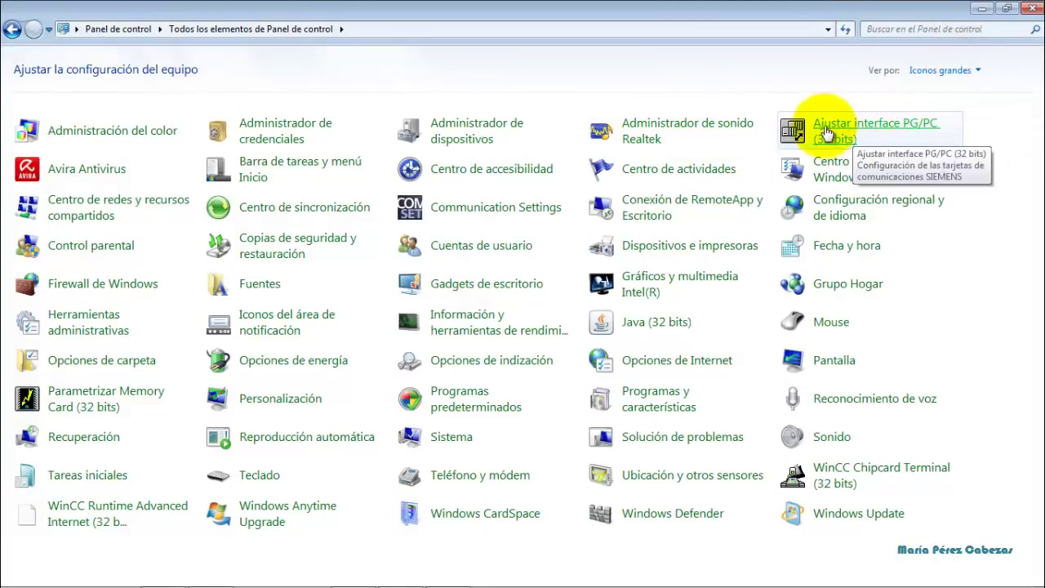
pyautogui.click(967, 71)
pyautogui.click(957, 88)
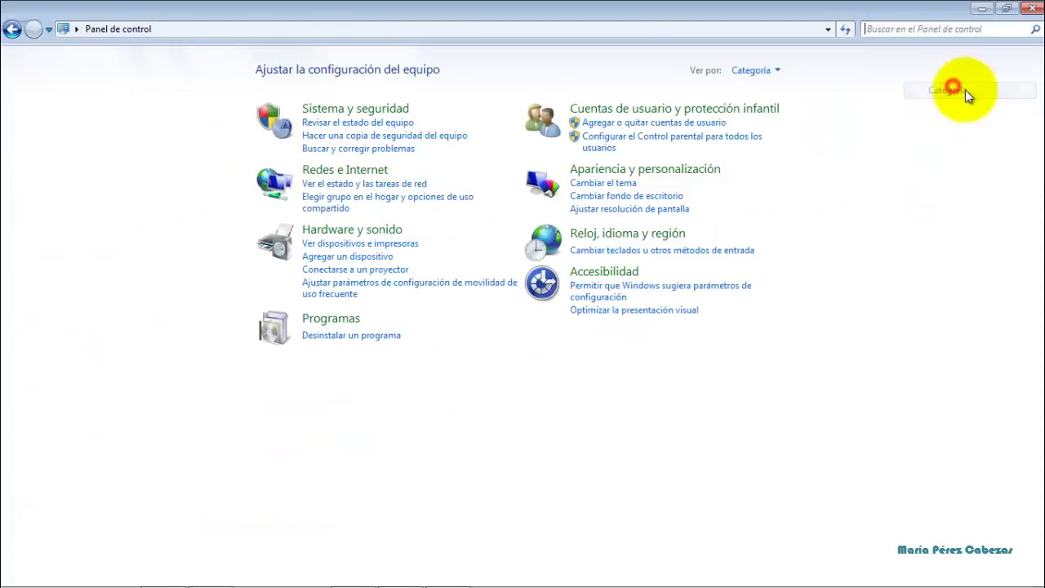
pyautogui.click(753, 70)
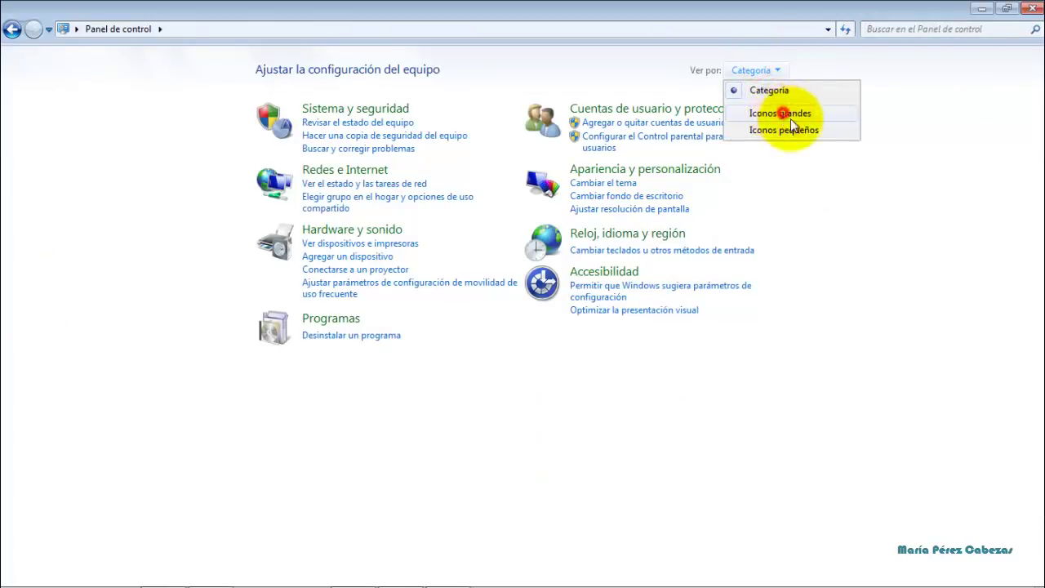
pyautogui.click(783, 112)
# Open the PG/PC interface settings and assign the PC Adapter.MPI.1 parametrization to the S7ONLINE (STEP 7) access point.
pyautogui.click(866, 144)
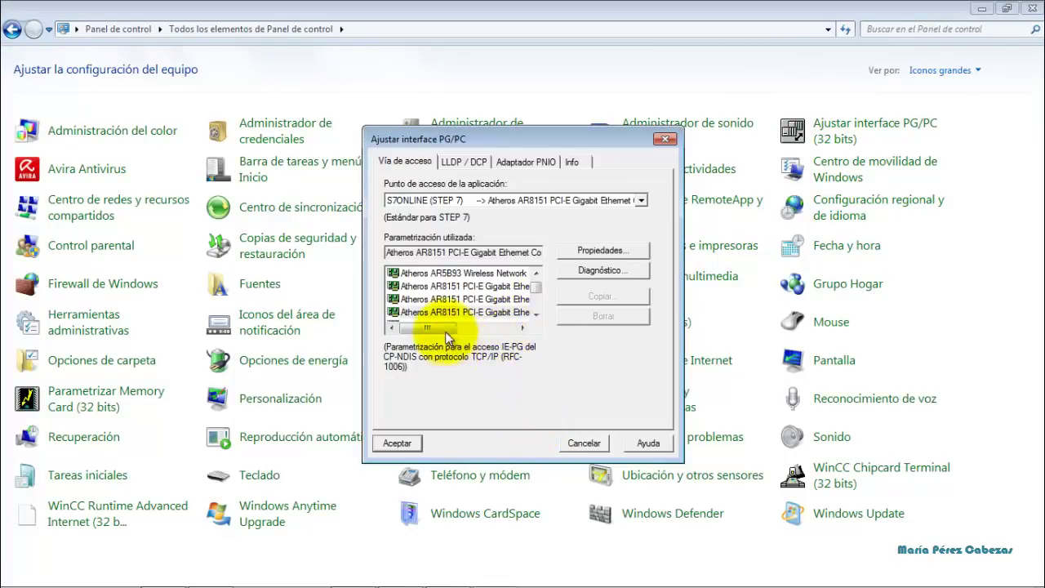
pyautogui.moveTo(428, 328); pyautogui.dragTo(461, 330)
pyautogui.moveTo(536, 287); pyautogui.dragTo(536, 295)
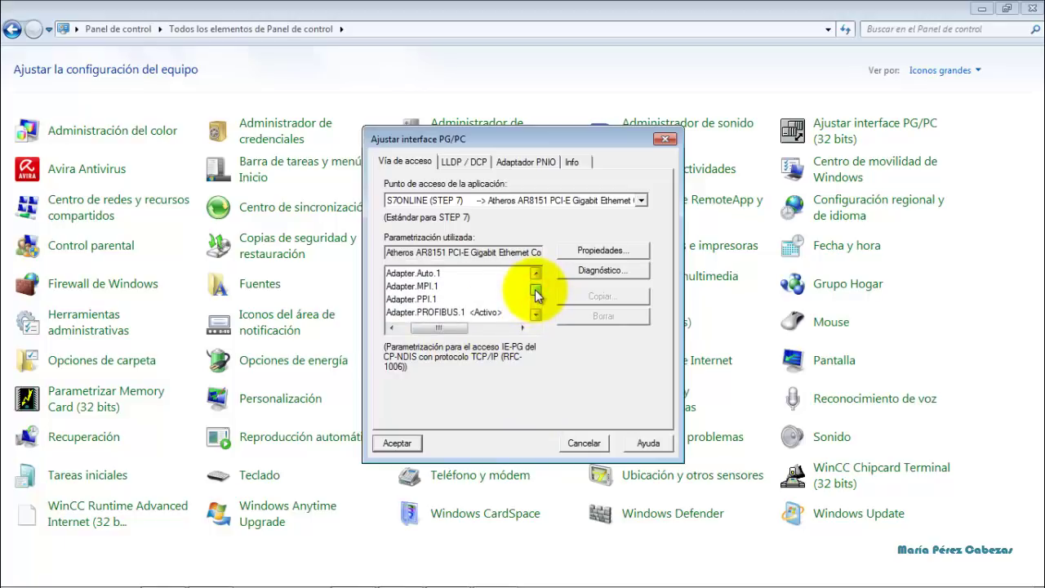
pyautogui.click(420, 286)
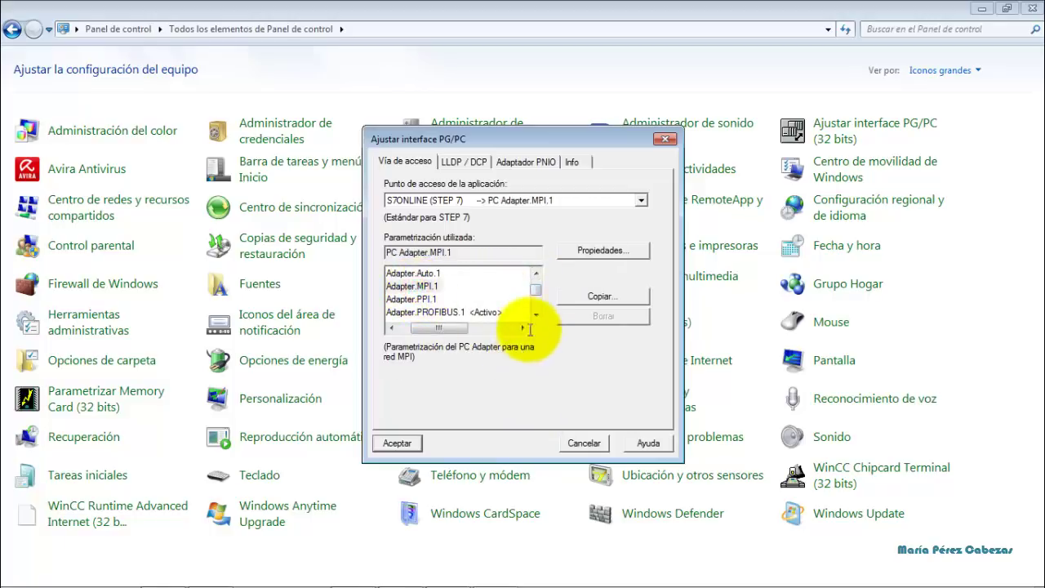
# Assign the Atheros AR8151 PCI-E Gigabit Ethernet TCP/IP parametrization to the S7ONLINE access point and apply the PG/PC interface settings.
pyautogui.click(536, 275)
pyautogui.click(536, 276)
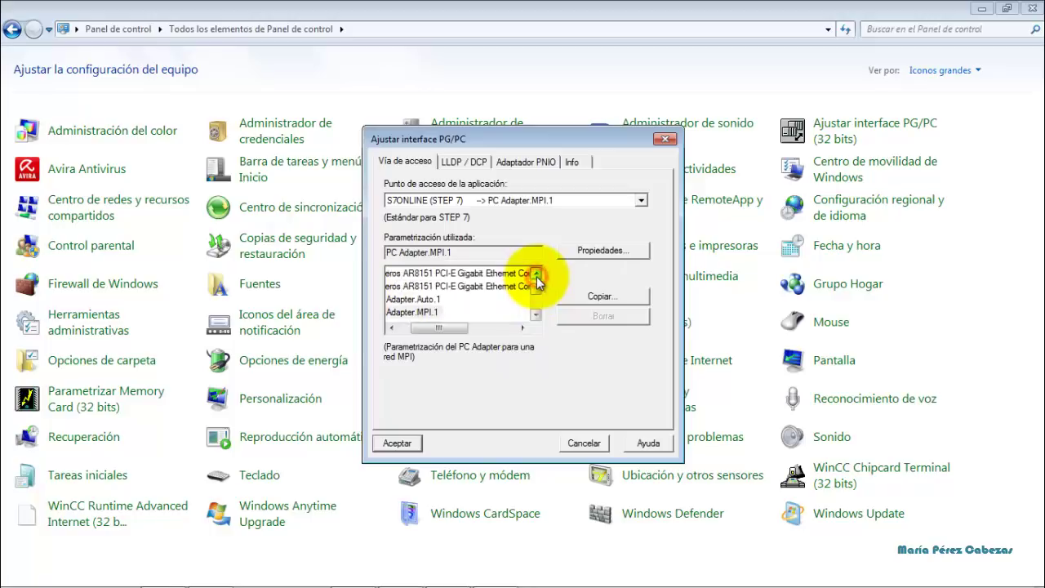
pyautogui.click(469, 287)
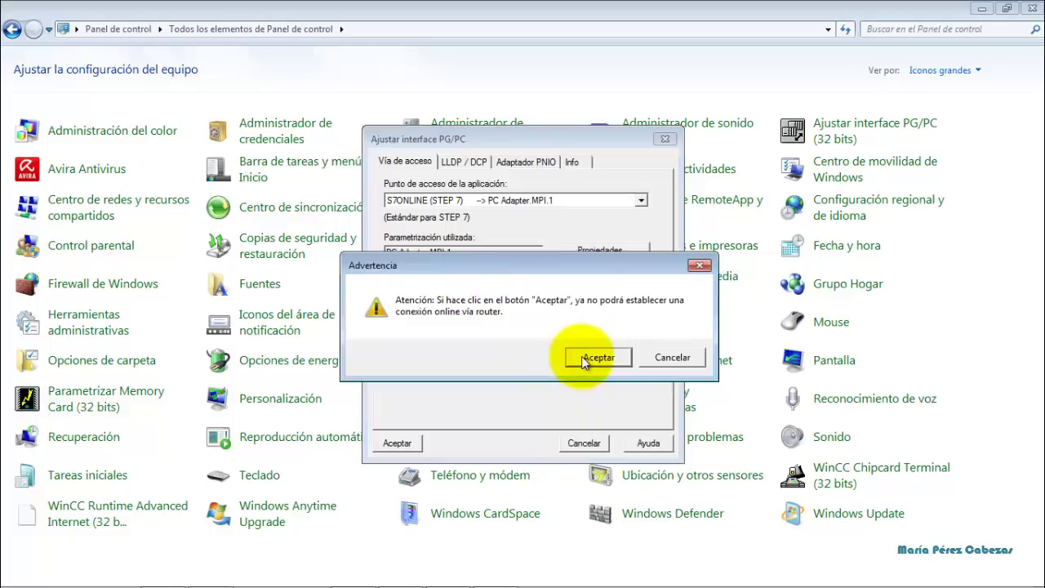
pyautogui.click(594, 421)
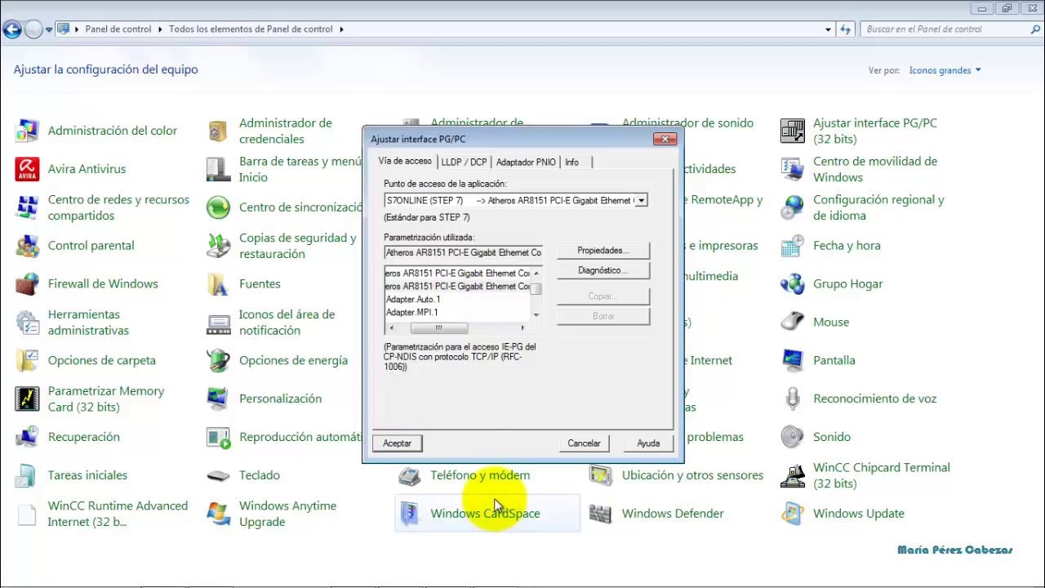
pyautogui.click(400, 447)
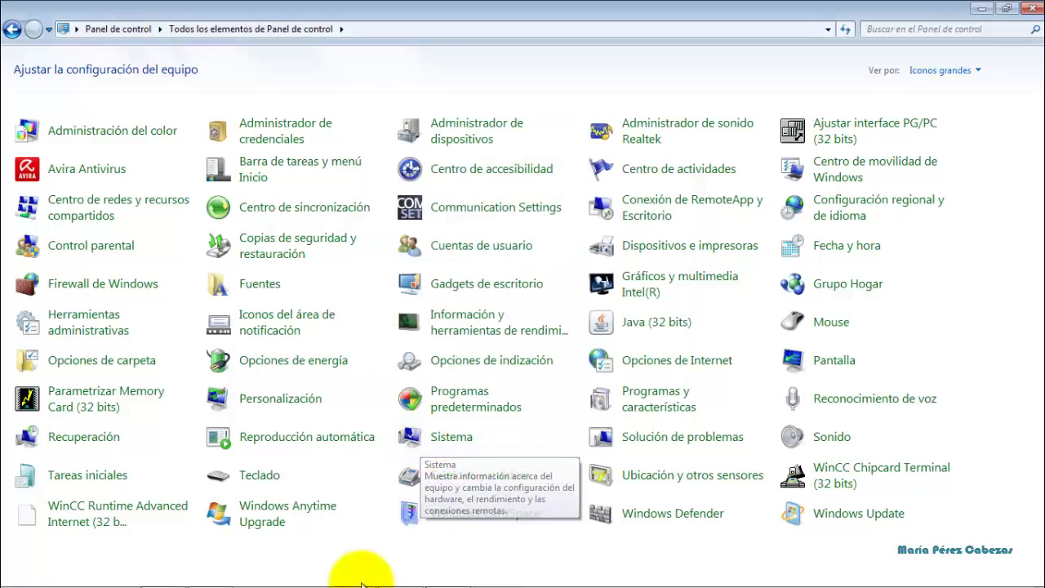
# Switch back to TIA Portal and examine the PN/IE_1 subnet and PLC_1's PROFINET interface in the network view.
pyautogui.click(351, 572)
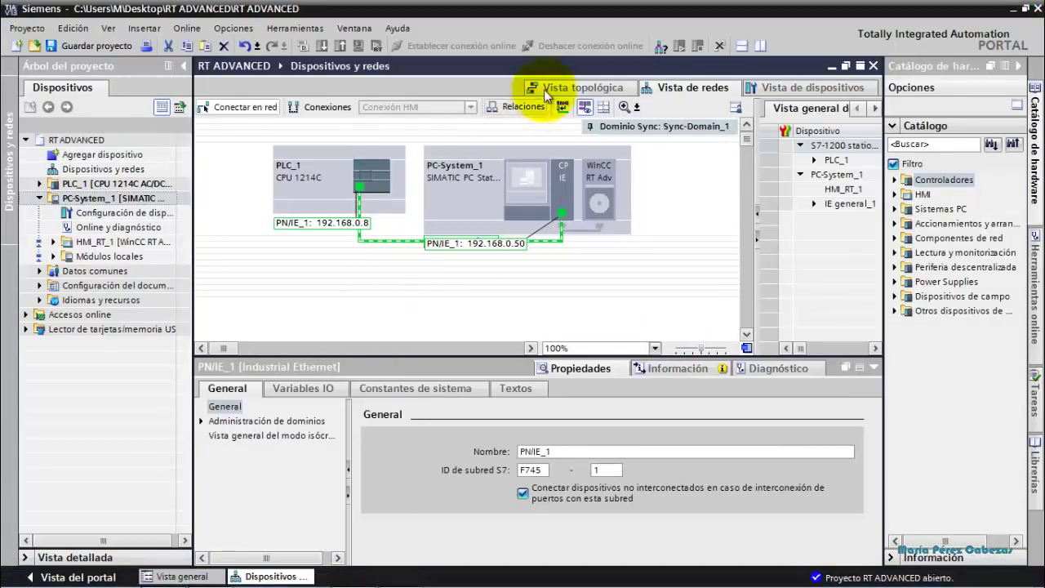
pyautogui.click(376, 242)
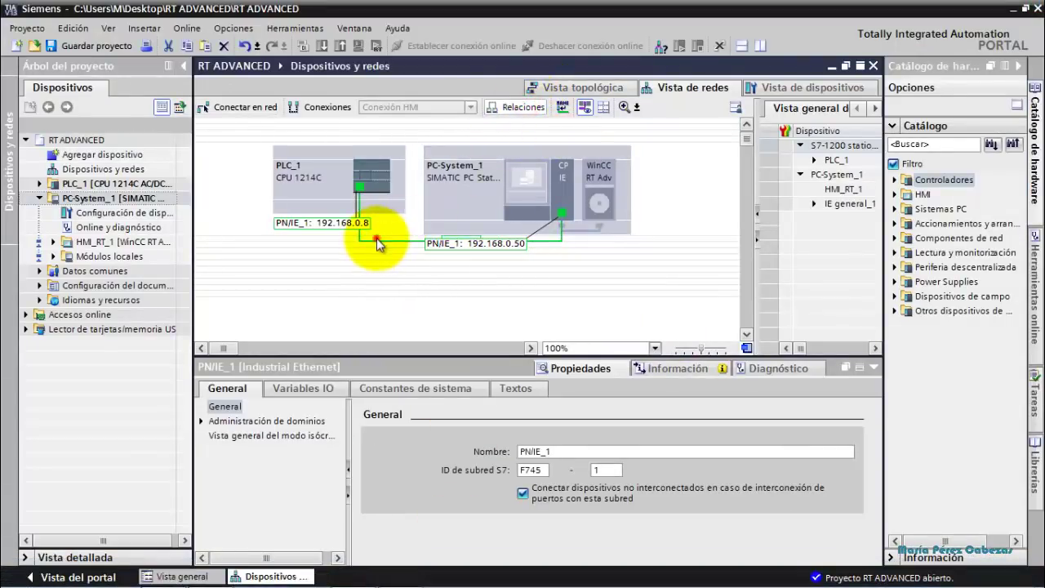
pyautogui.rightClick(376, 242)
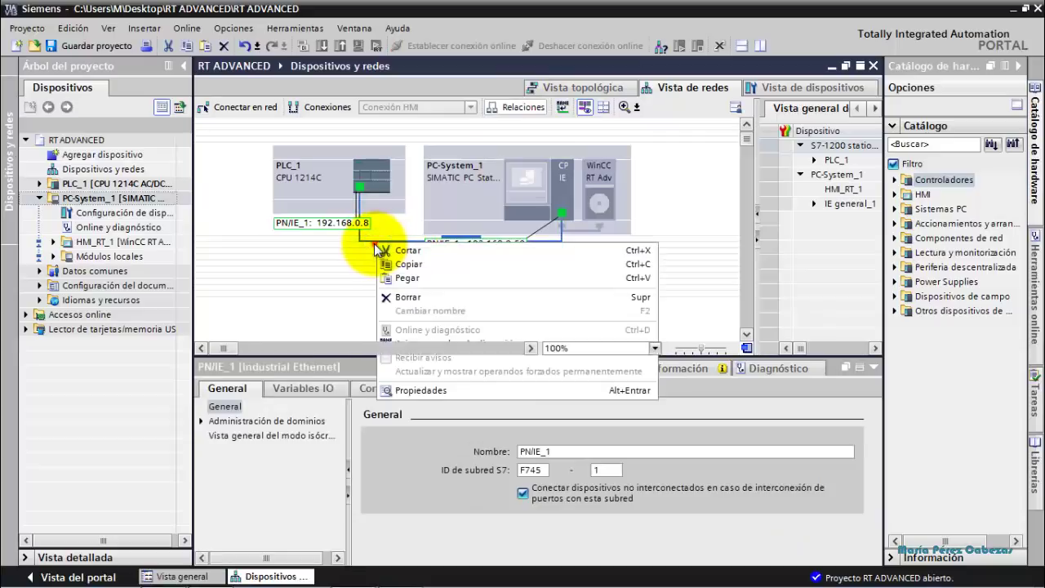
pyautogui.click(374, 243)
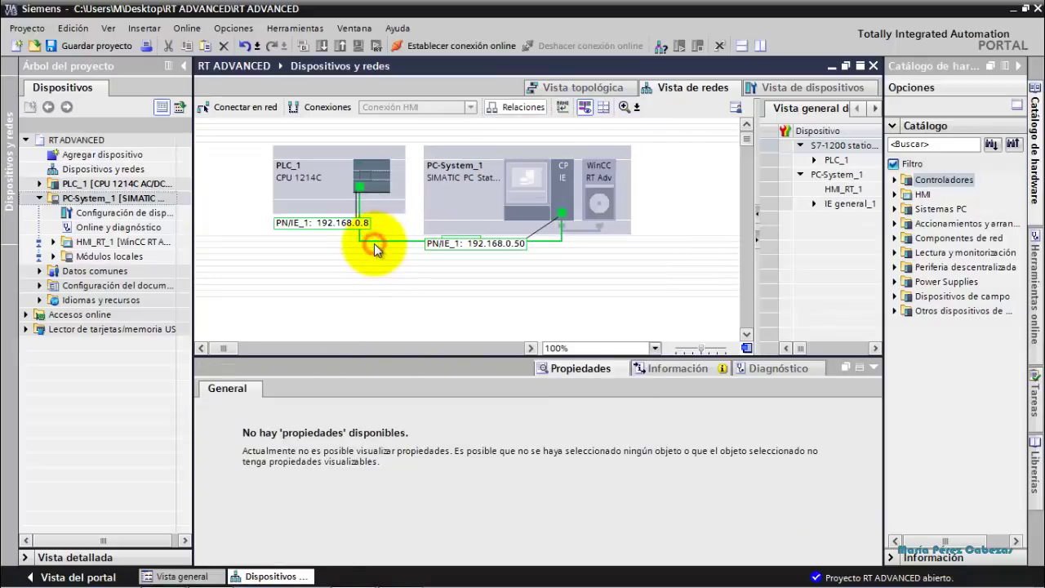
pyautogui.click(359, 201)
pyautogui.rightClick(358, 201)
pyautogui.click(359, 191)
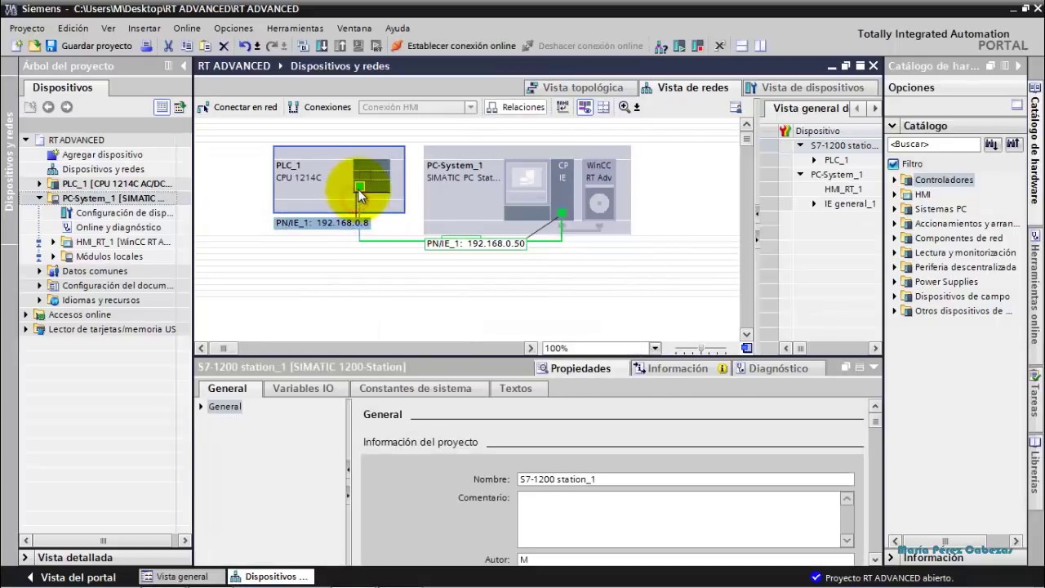
pyautogui.click(359, 188)
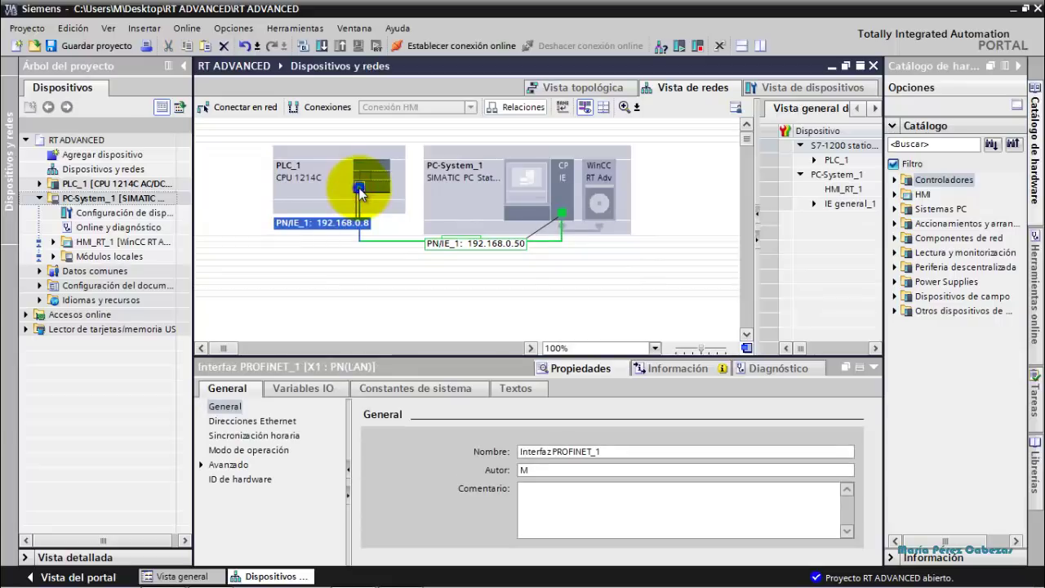
pyautogui.rightClick(358, 187)
pyautogui.click(314, 282)
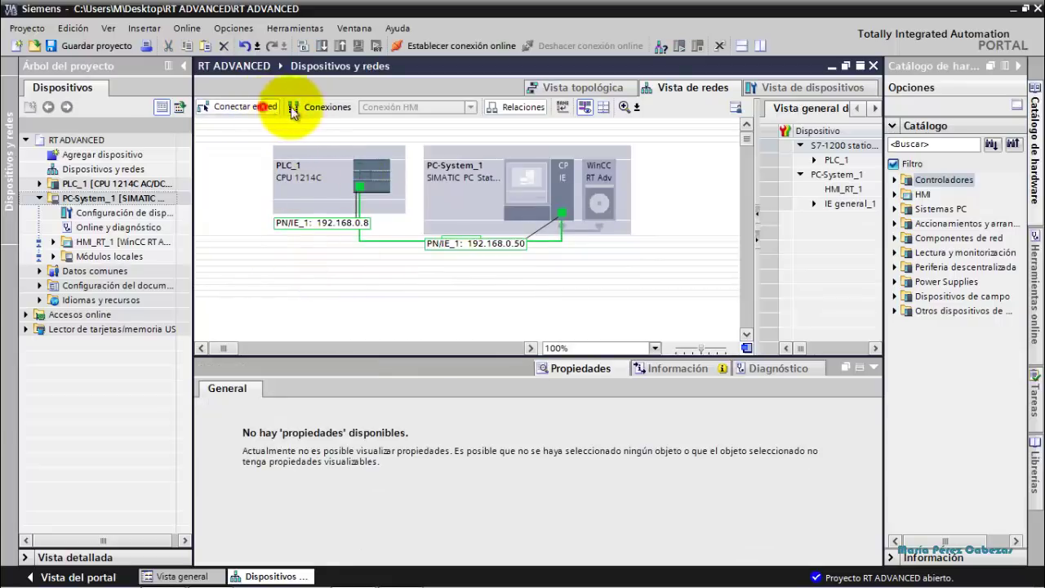
# Return the network view to network connection mode and highlight Sync-Domain_1 on the PN/IE_1 subnet.
pyautogui.click(302, 107)
pyautogui.click(263, 107)
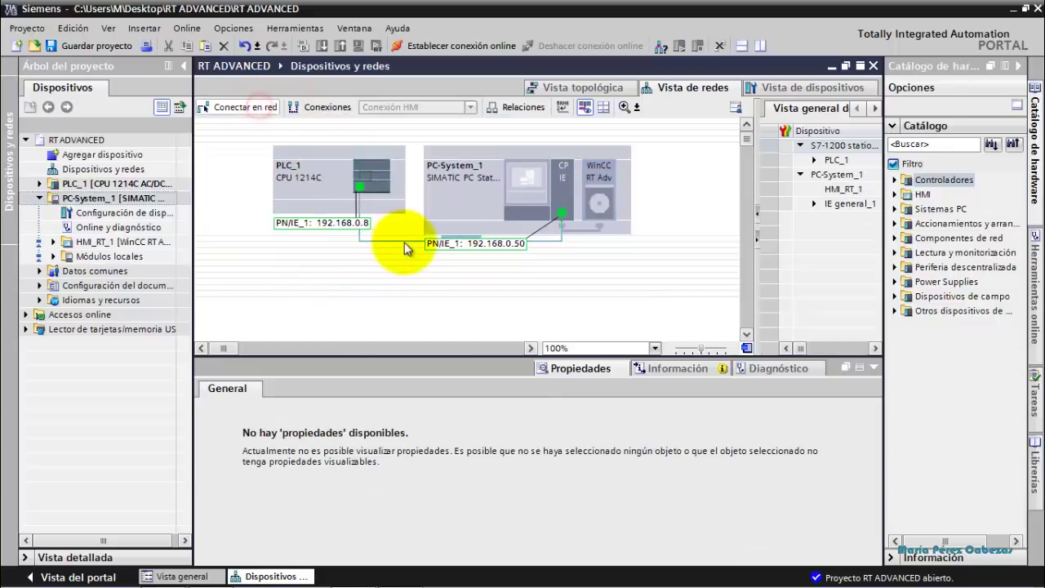
pyautogui.click(423, 220)
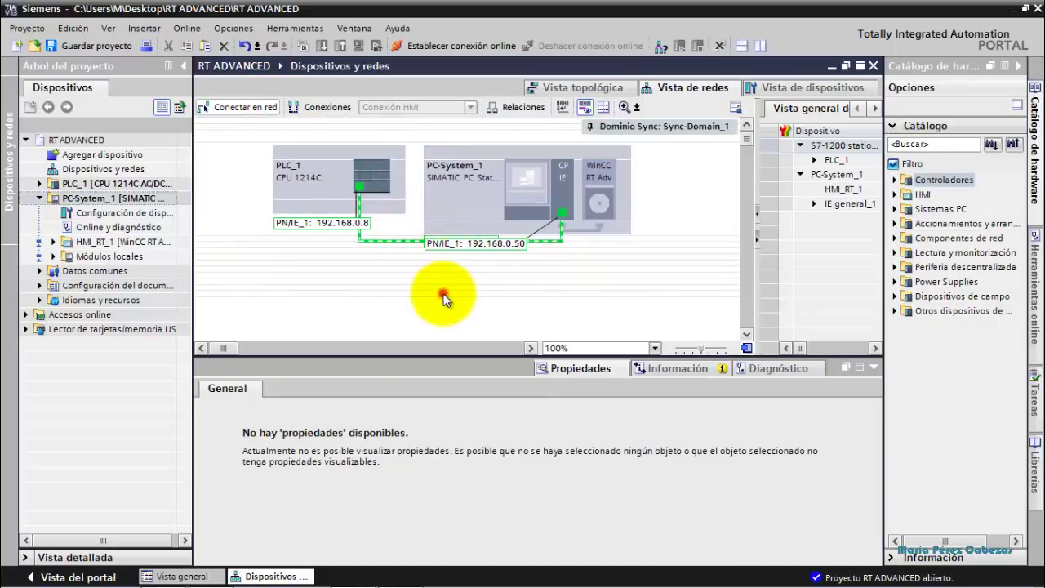
pyautogui.click(441, 295)
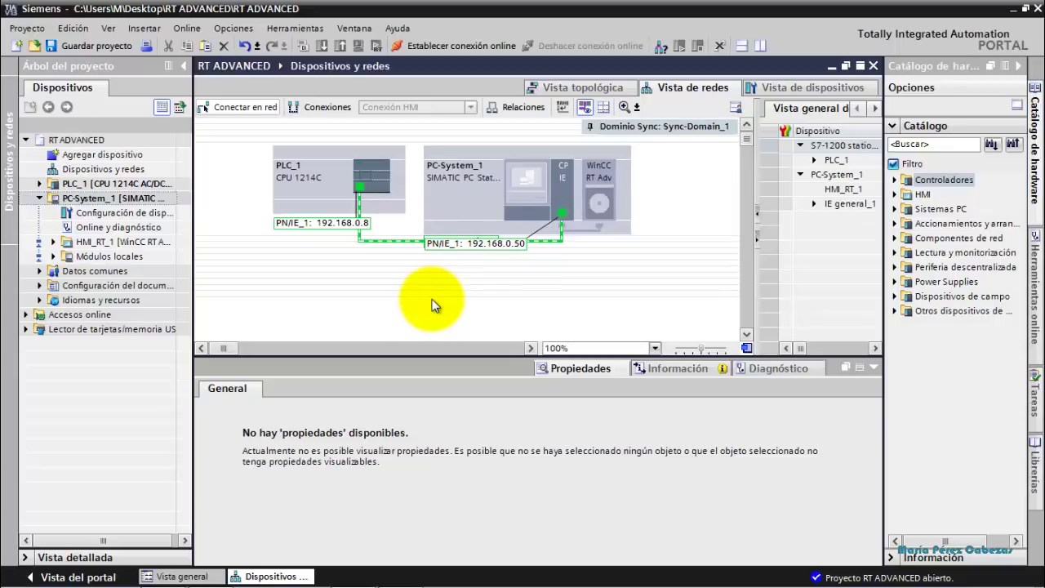
# Close the devices and networks editor and expand HMI_RT_1 with its screens and screen management folders in the project tree.
pyautogui.click(873, 65)
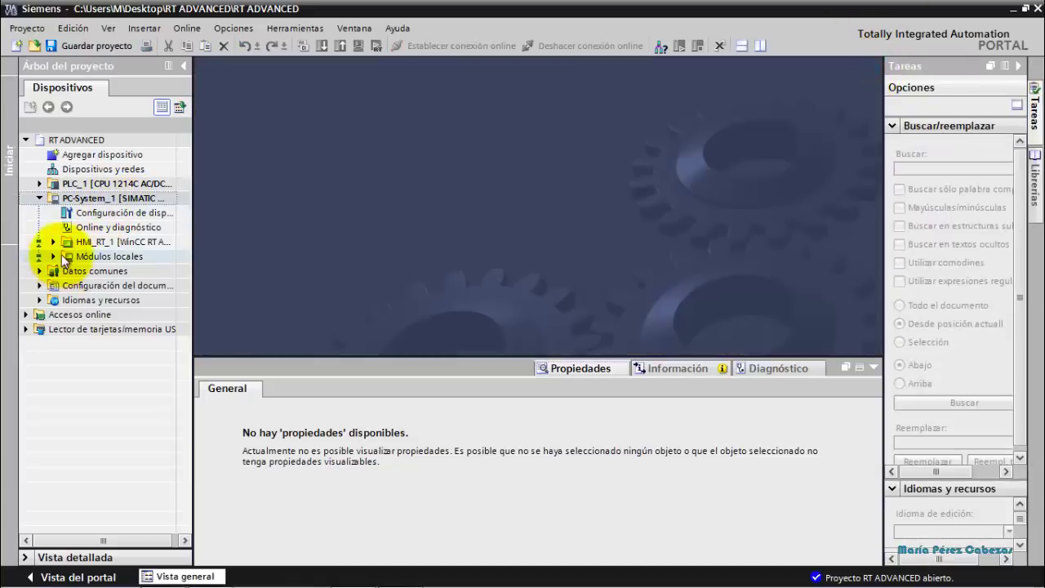
pyautogui.click(55, 243)
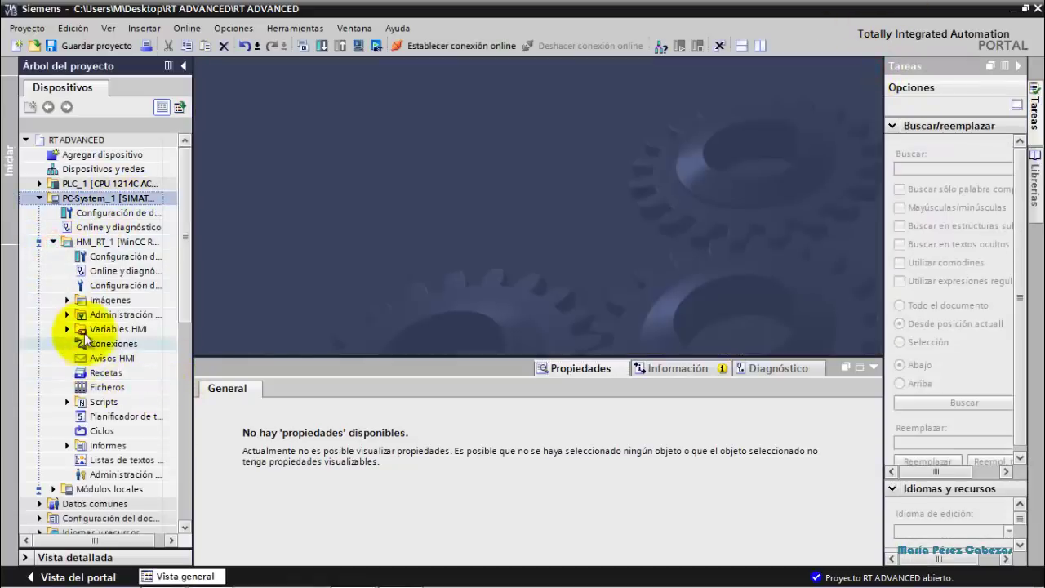
pyautogui.click(69, 300)
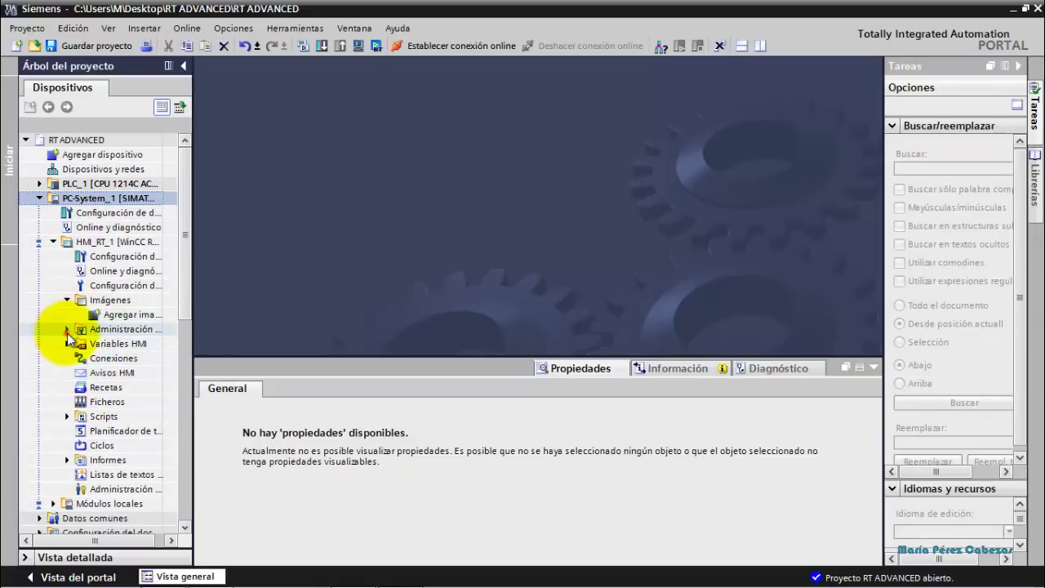
pyautogui.click(68, 330)
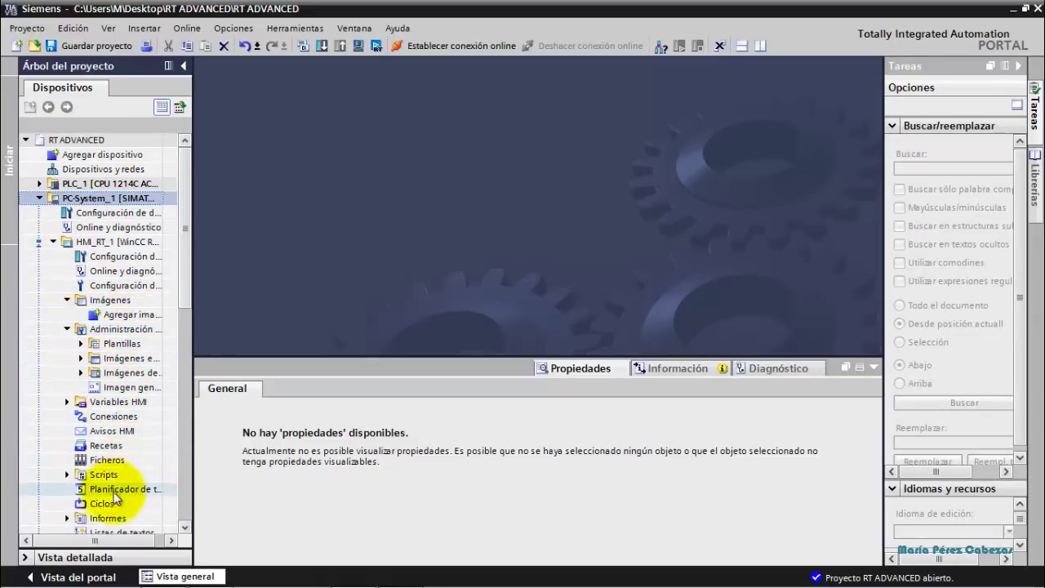
pyautogui.moveTo(84, 540); pyautogui.dragTo(90, 541)
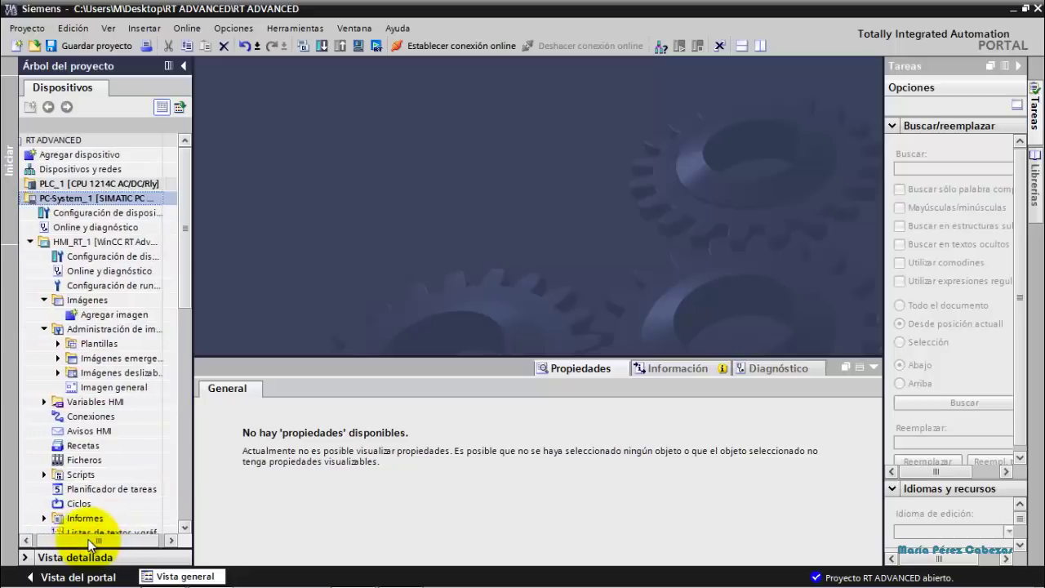
# Add a new template to the Plantillas folder of HMI_RT_1's screen management.
pyautogui.click(59, 343)
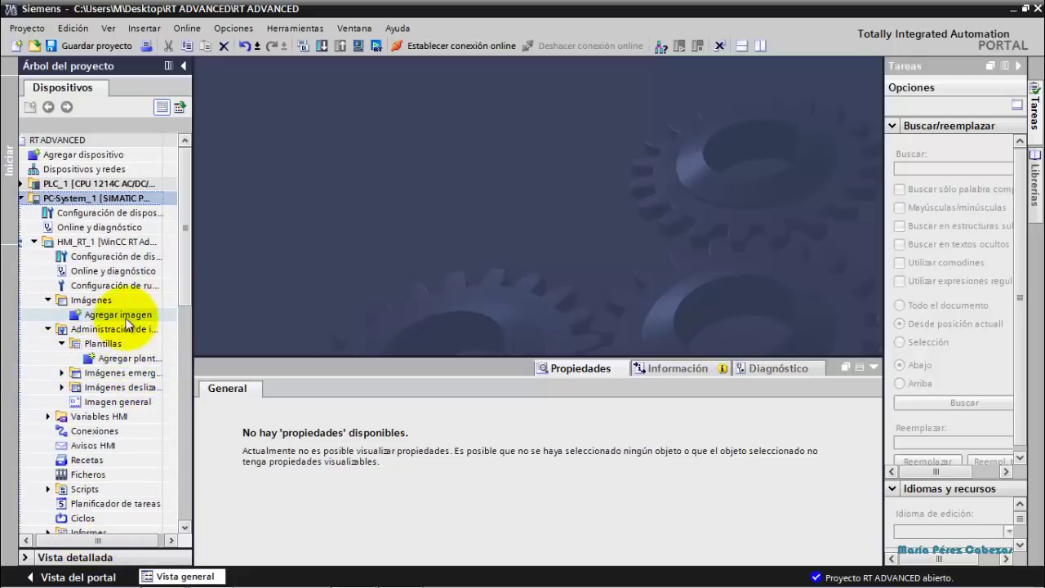
pyautogui.doubleClick(126, 360)
pyautogui.click(381, 262)
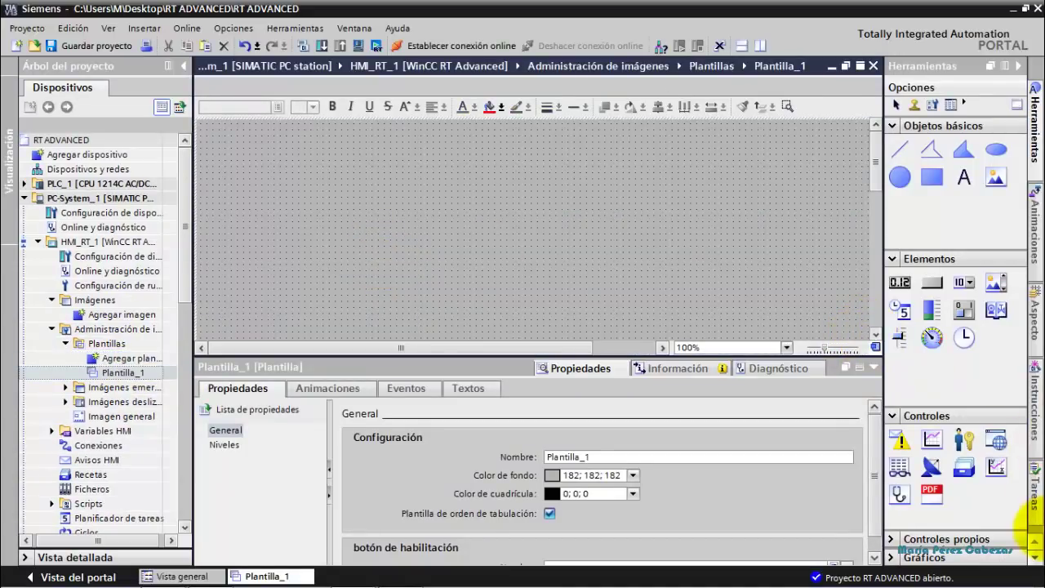
# Show the global libraries and close the library Librería1.
pyautogui.click(1035, 559)
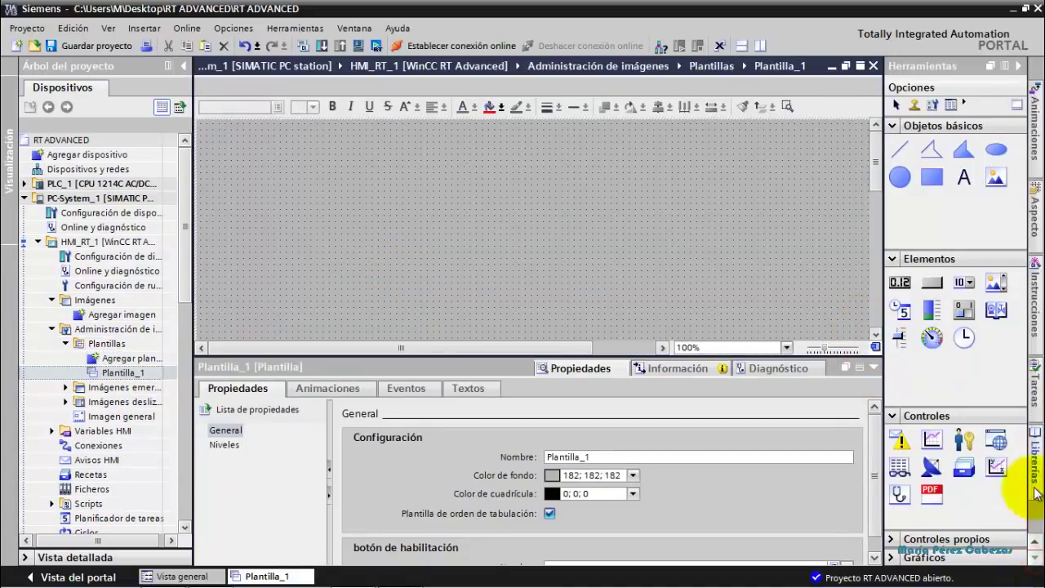
pyautogui.click(1035, 449)
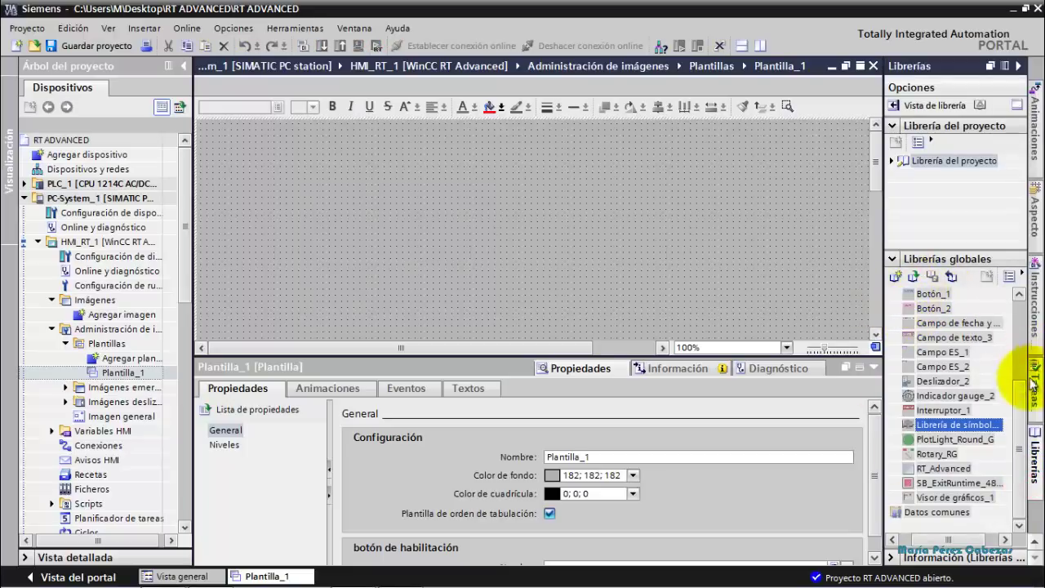
pyautogui.moveTo(1019, 422); pyautogui.dragTo(990, 323)
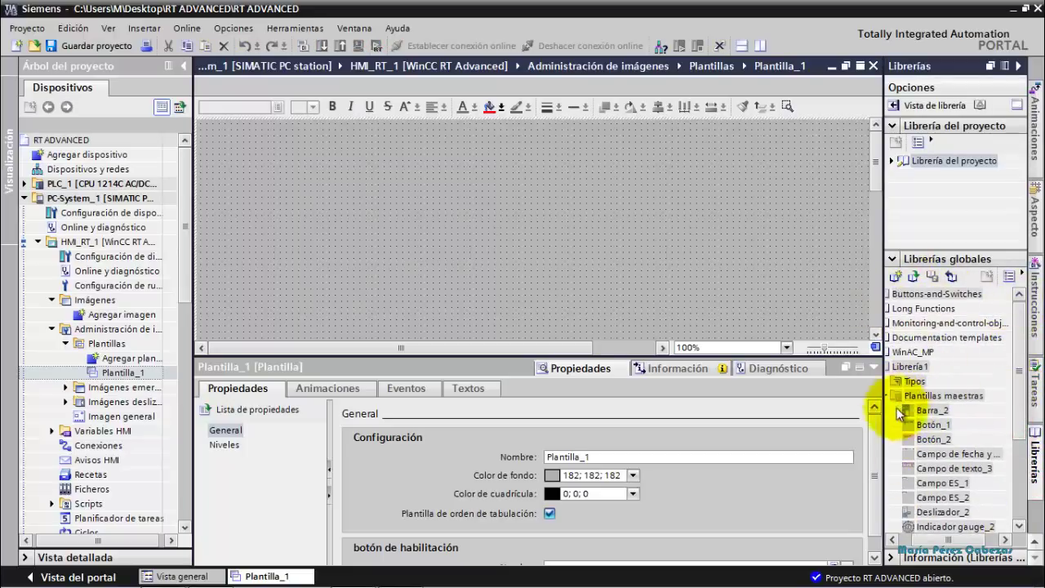
pyautogui.moveTo(946, 540); pyautogui.dragTo(937, 539)
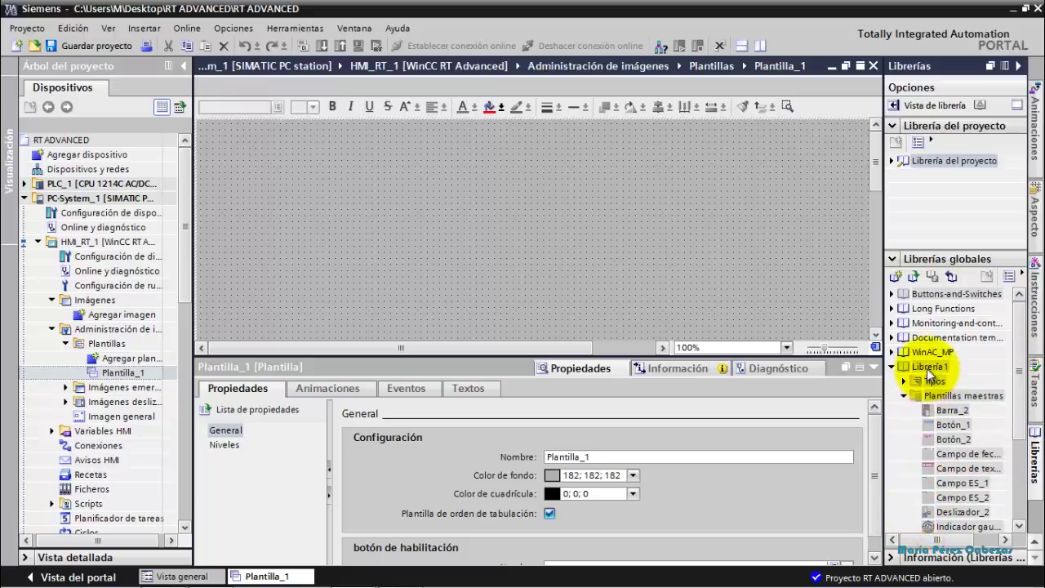
pyautogui.click(928, 367)
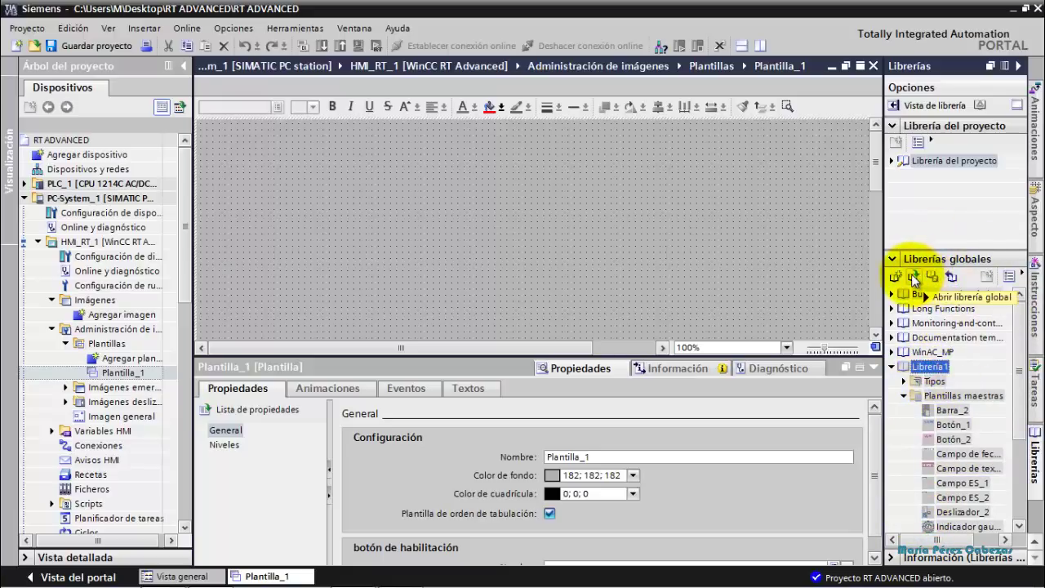
pyautogui.click(951, 280)
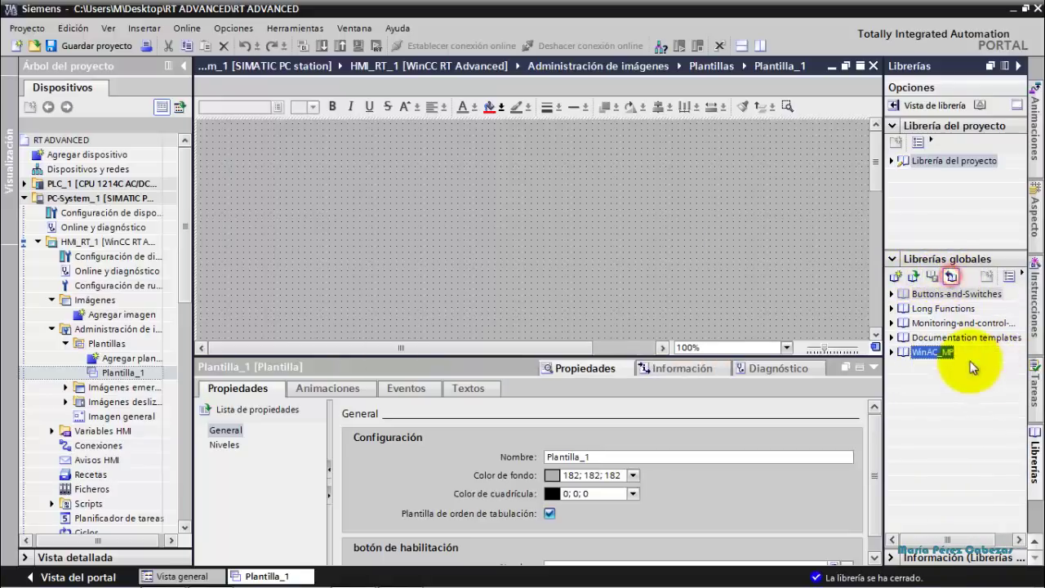
# Expand the Buttons-and-Switches master templates down to the Square_small system buttons and bring their list into view.
pyautogui.click(892, 294)
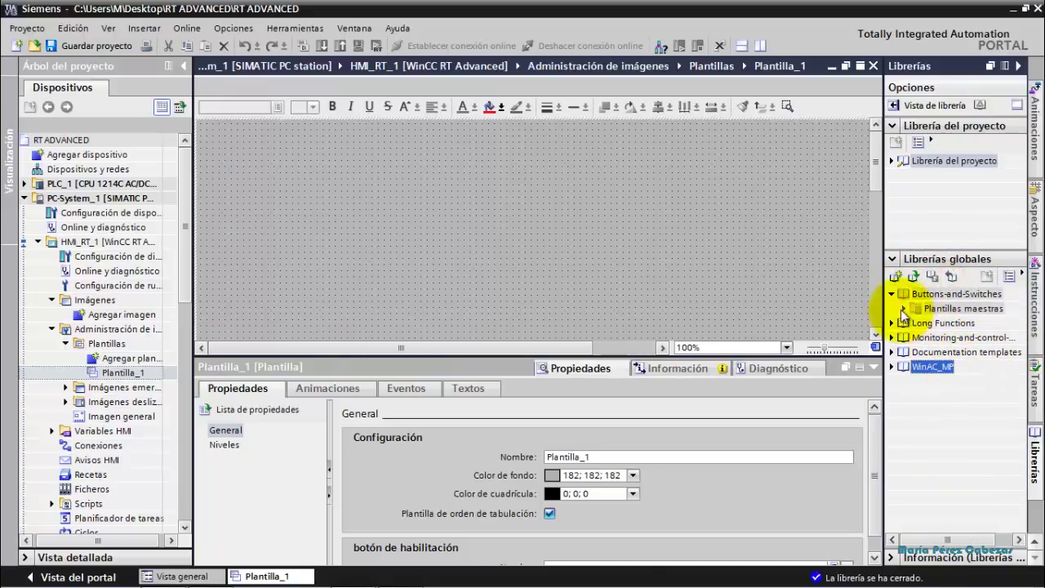
pyautogui.click(905, 309)
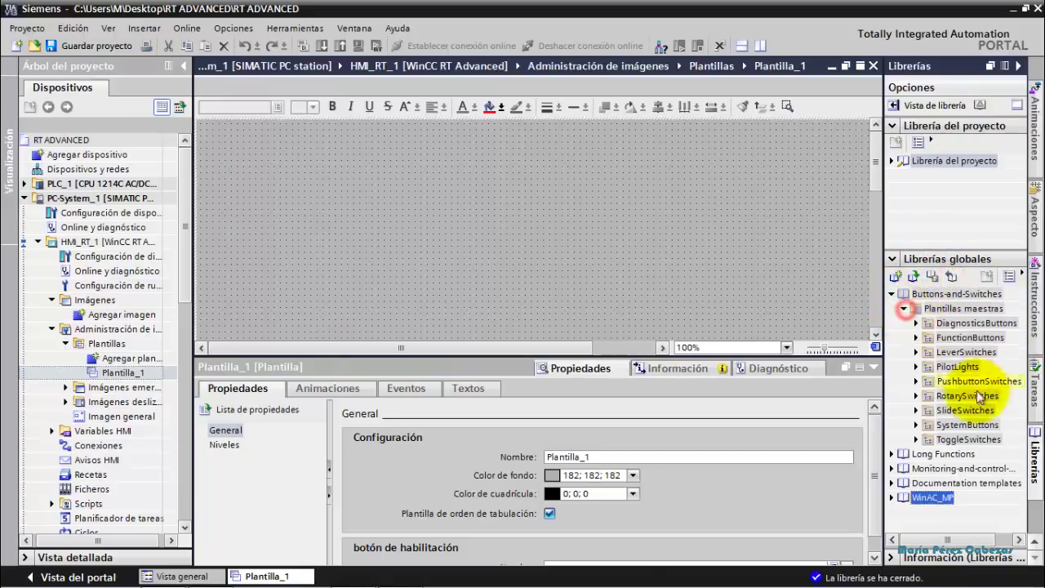
pyautogui.click(914, 426)
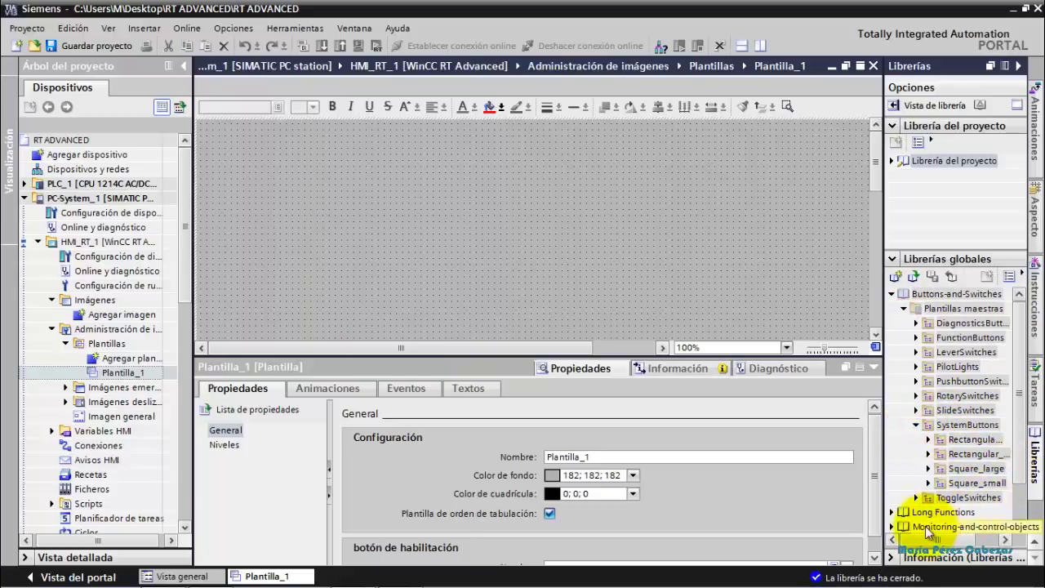
pyautogui.moveTo(925, 540); pyautogui.dragTo(936, 541)
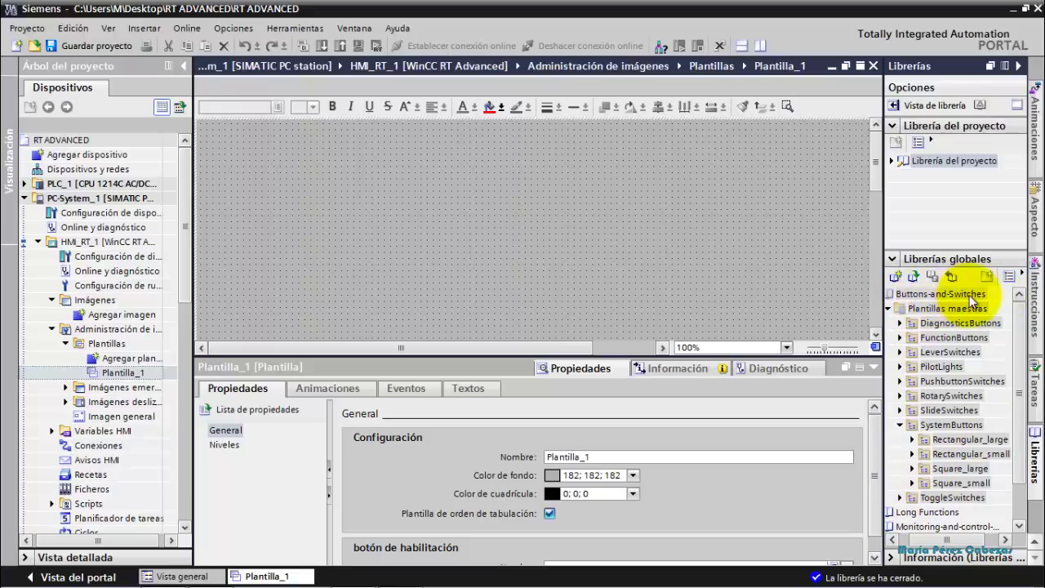
pyautogui.click(912, 482)
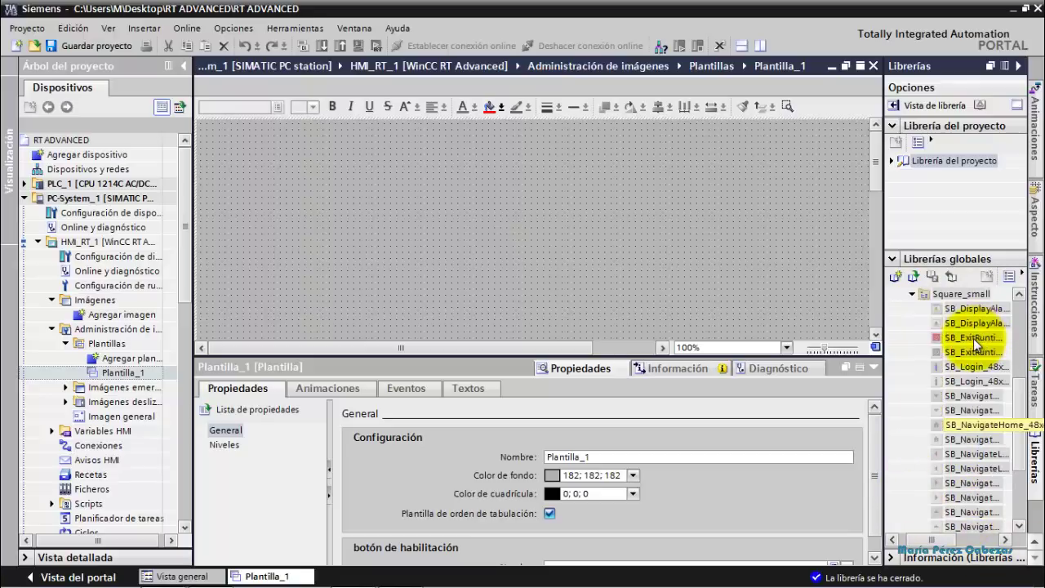
# Place the SB_ExitRuntime_48x48 button with the red graphic on Plantilla_1 and move it toward the middle of the template.
pyautogui.moveTo(973, 337); pyautogui.dragTo(818, 304)
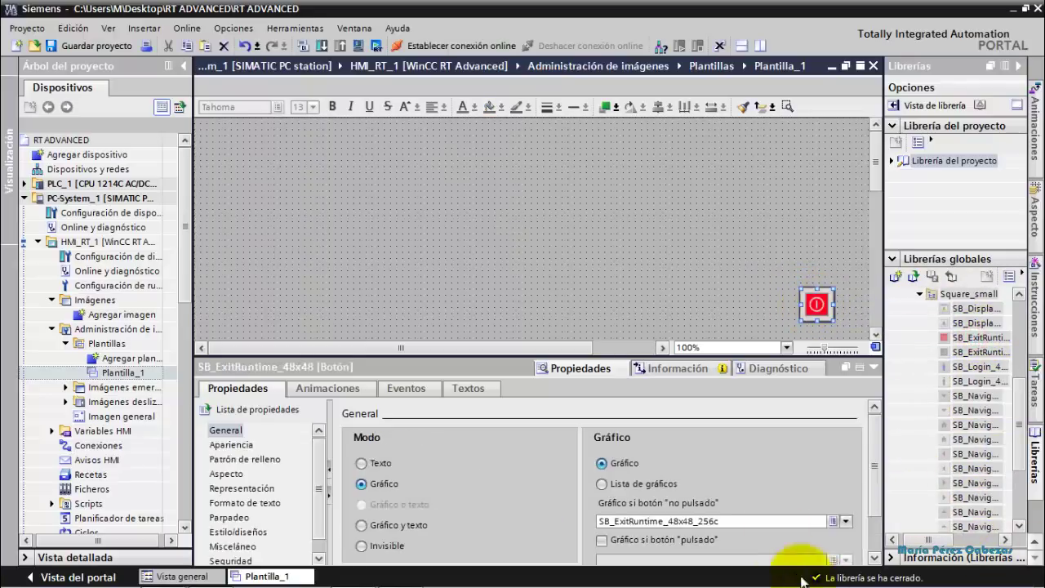
pyautogui.moveTo(878, 159)
pyautogui.mouseDown()
pyautogui.moveTo(877, 237)
pyautogui.moveTo(888, 168)
pyautogui.mouseUp()
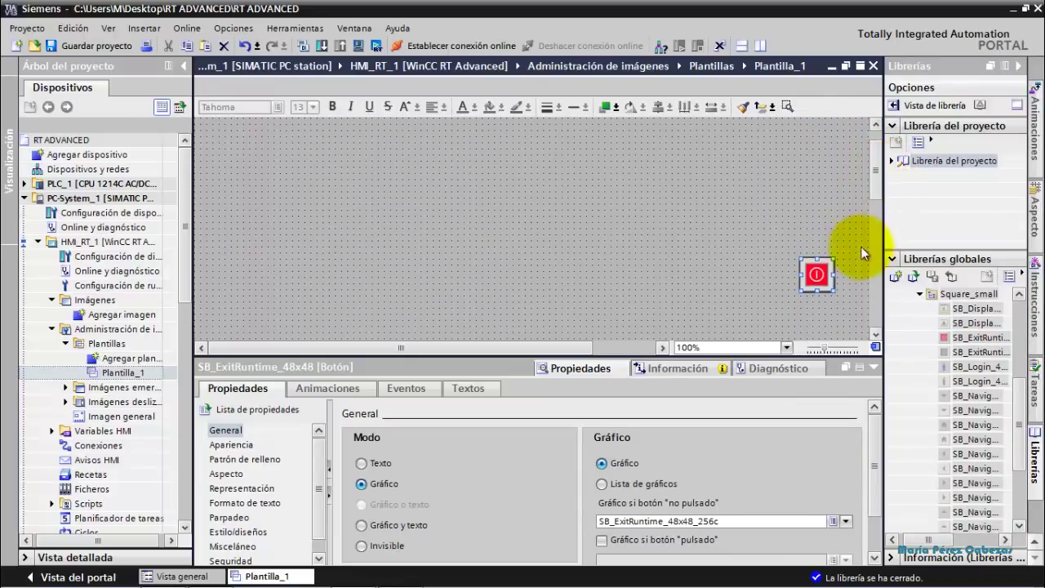
pyautogui.moveTo(821, 269); pyautogui.dragTo(625, 205)
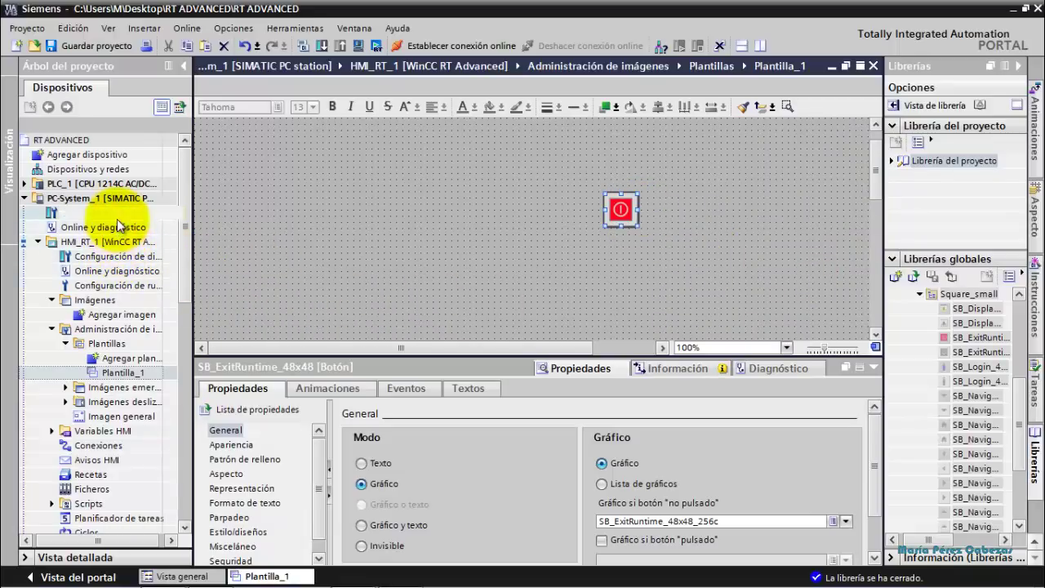
# Check HMI_RT_1's general runtime settings and add a new screen to its Imágenes folder.
pyautogui.doubleClick(135, 285)
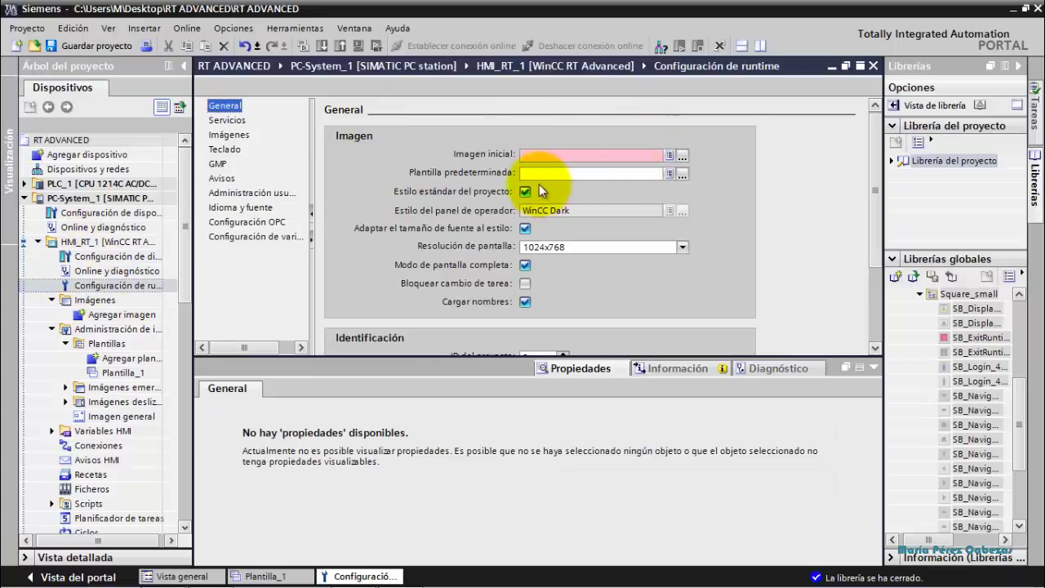
pyautogui.click(113, 318)
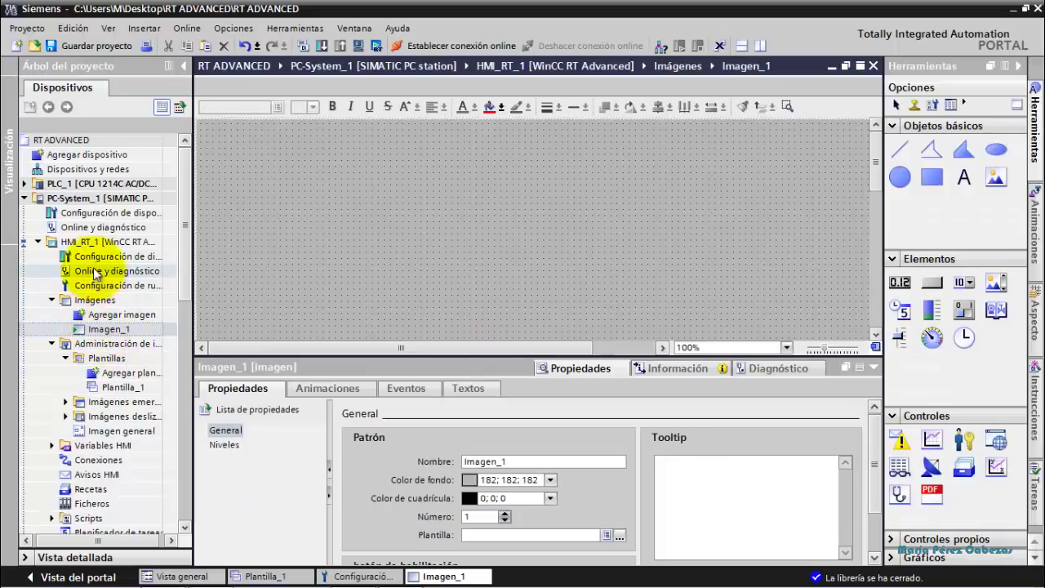
# Set Plantilla_1 as the default template in HMI_RT_1's runtime configuration.
pyautogui.doubleClick(112, 286)
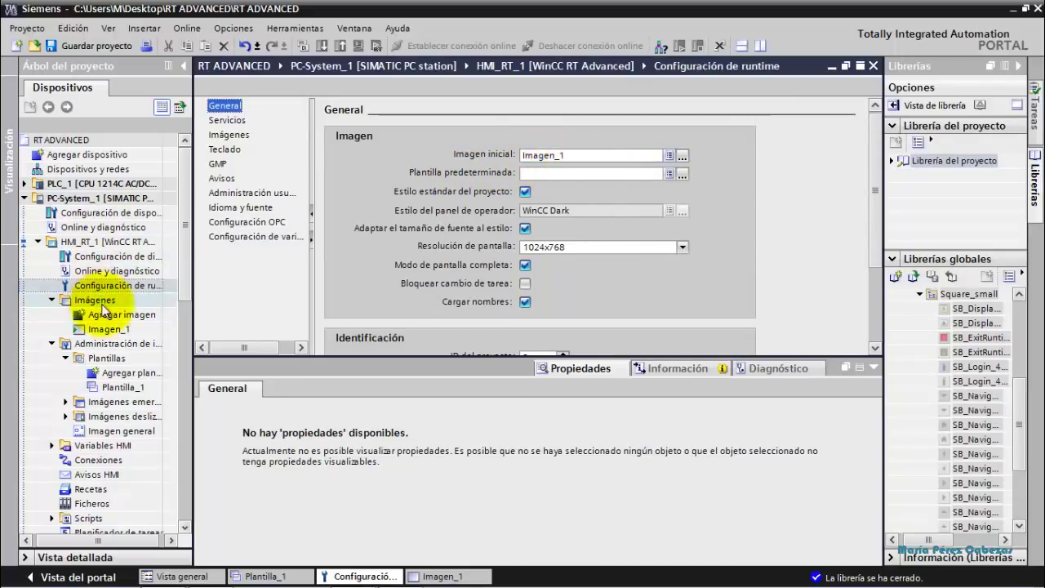
pyautogui.click(684, 176)
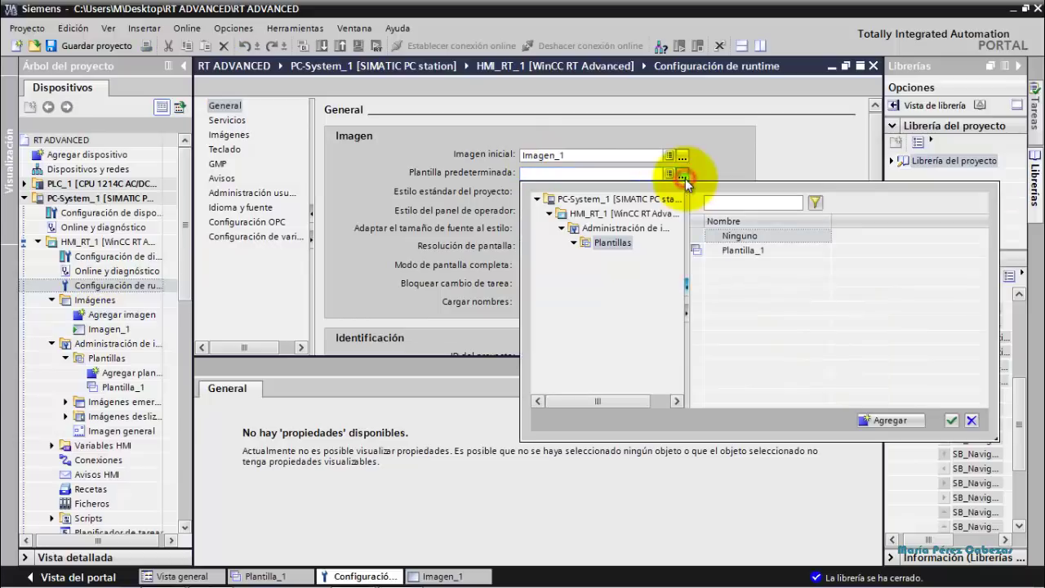
pyautogui.click(951, 419)
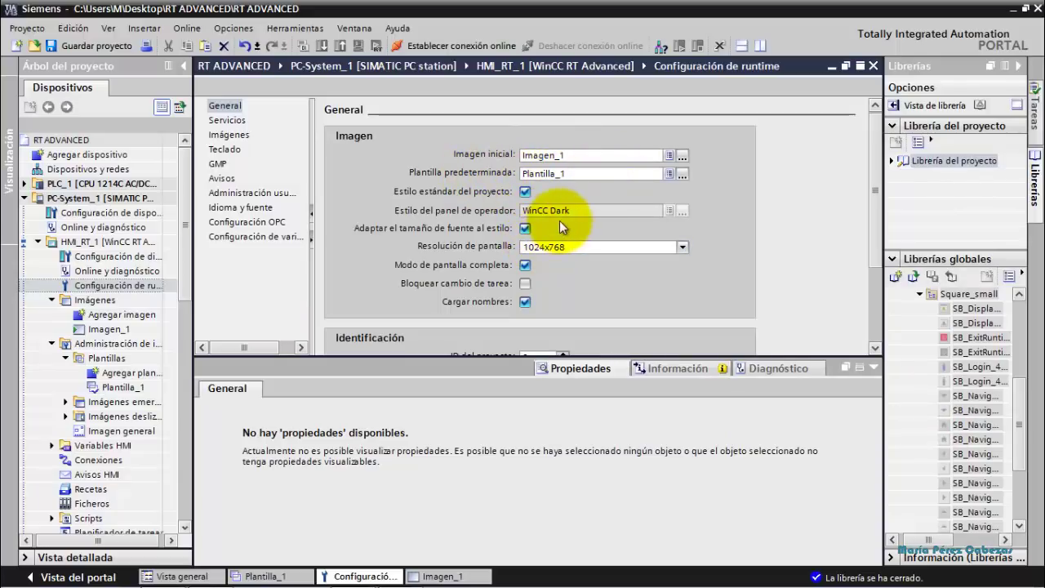
# Set the runtime screen resolution to 800x600 and turn off full-screen mode.
pyautogui.click(680, 248)
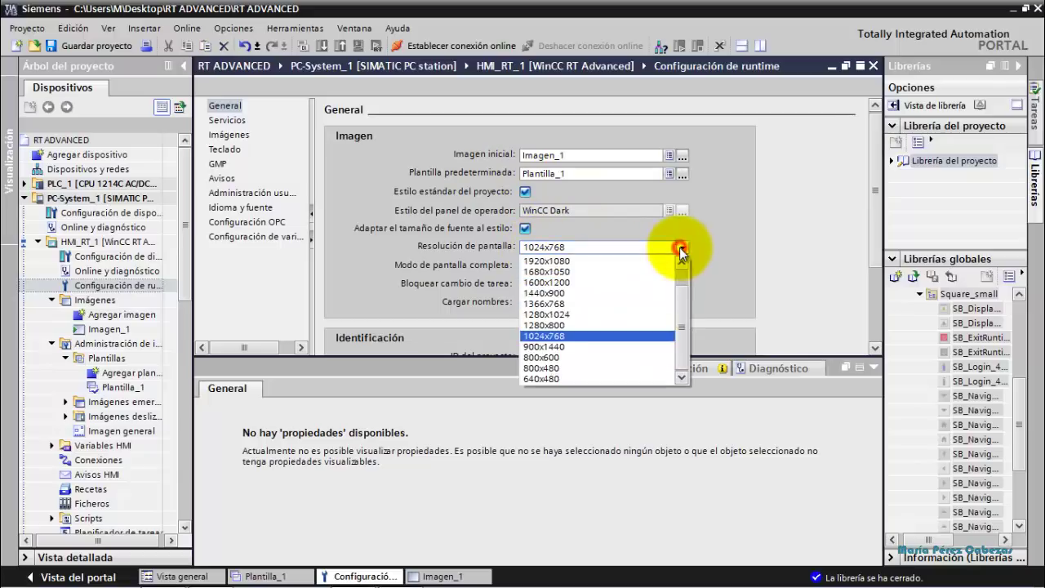
pyautogui.click(553, 359)
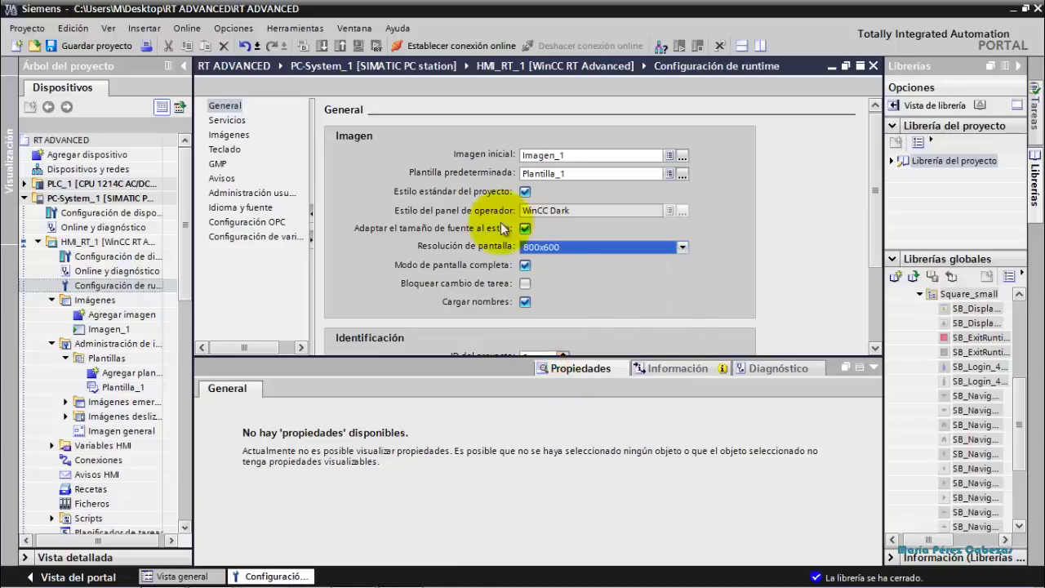
pyautogui.click(524, 267)
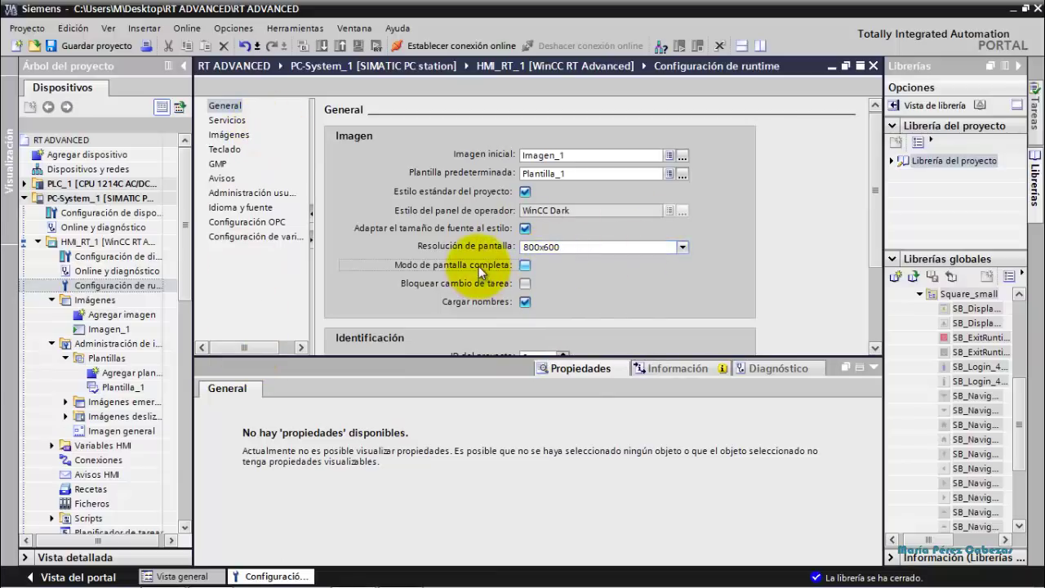
# Review the runtime keyboard settings and close the runtime configuration editor.
pyautogui.click(228, 149)
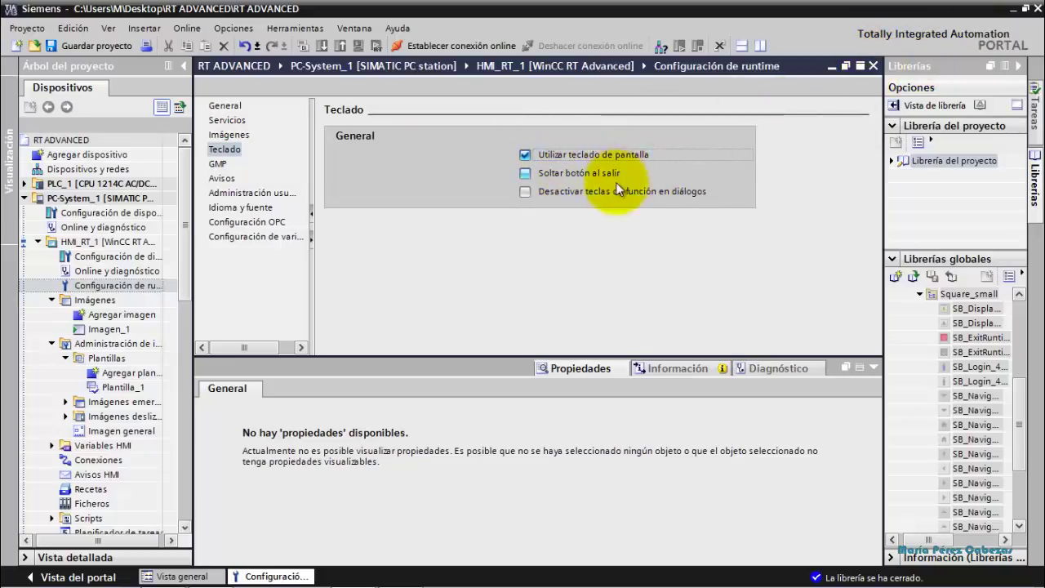
pyautogui.click(872, 67)
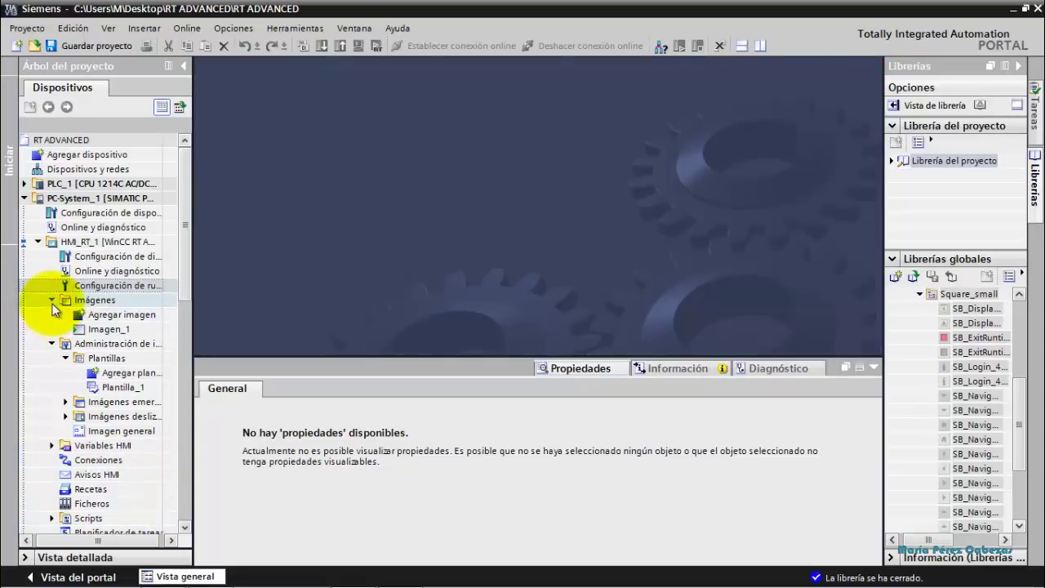
# Inspect Imagen_1 for the template's content, close it, and delete the screen from the Imágenes folder.
pyautogui.doubleClick(105, 329)
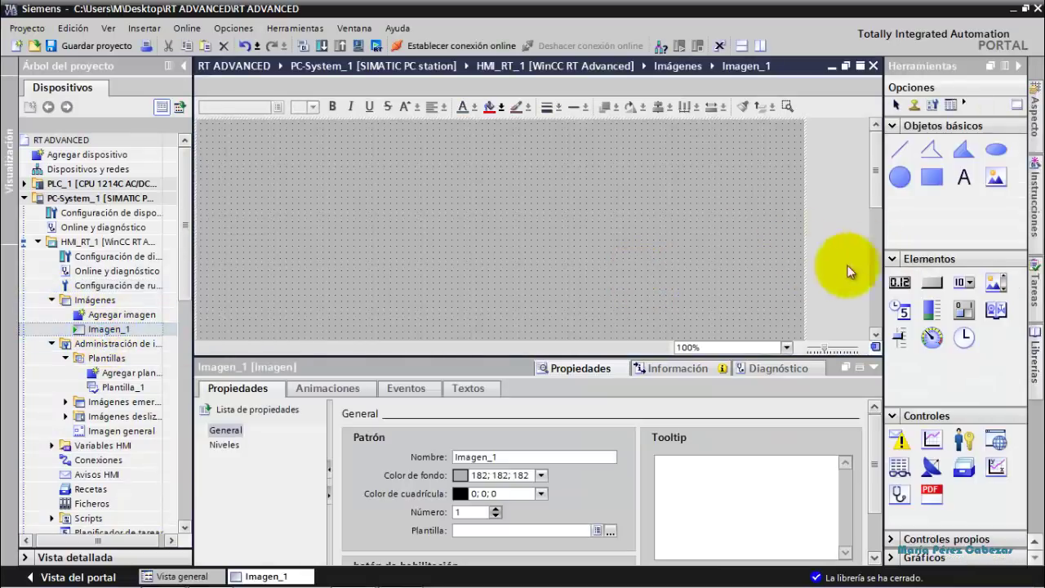
pyautogui.moveTo(877, 199); pyautogui.dragTo(867, 265)
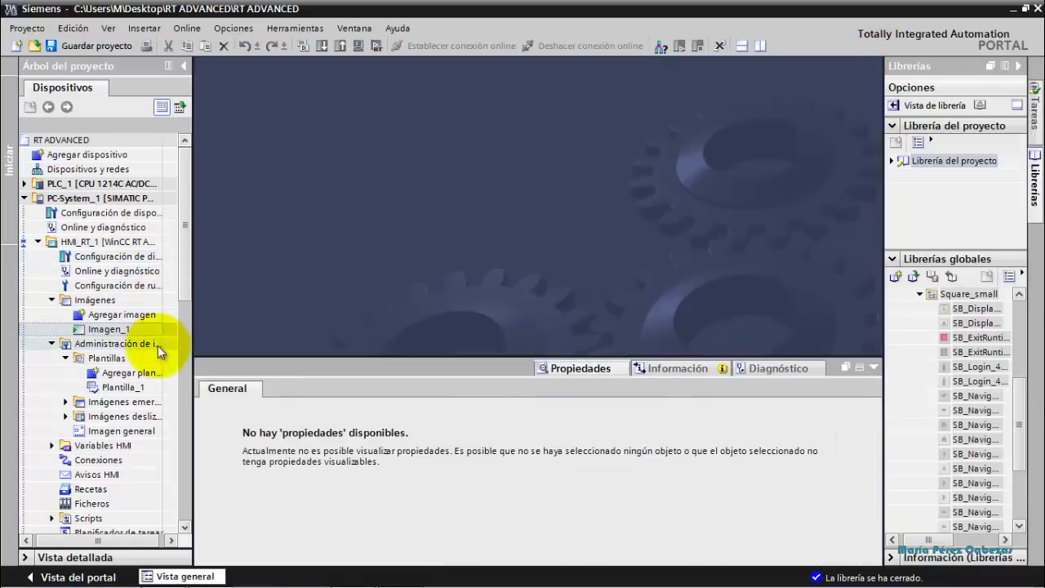
pyautogui.click(128, 385)
pyautogui.rightClick(110, 330)
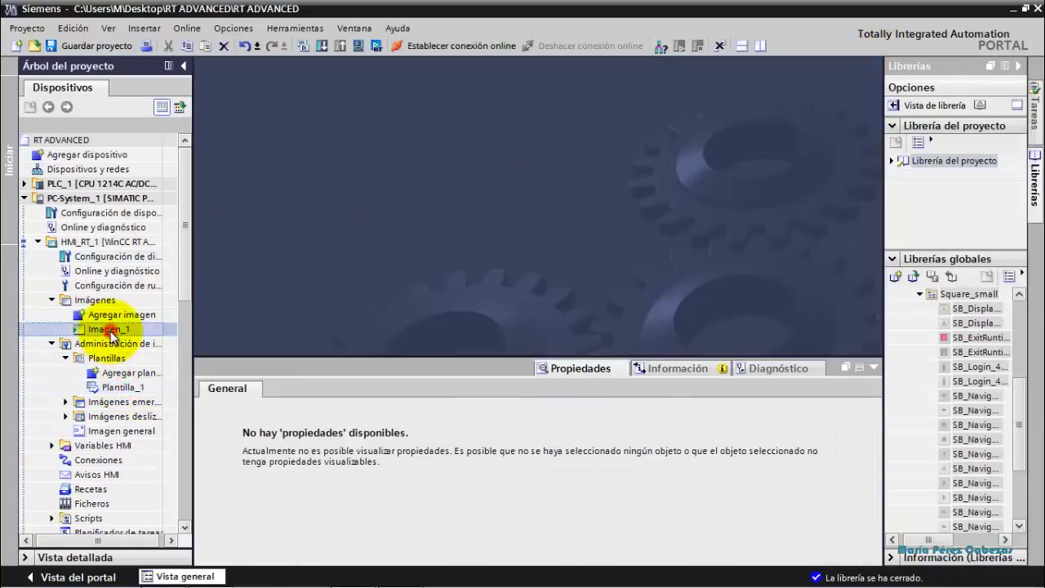
pyautogui.click(153, 391)
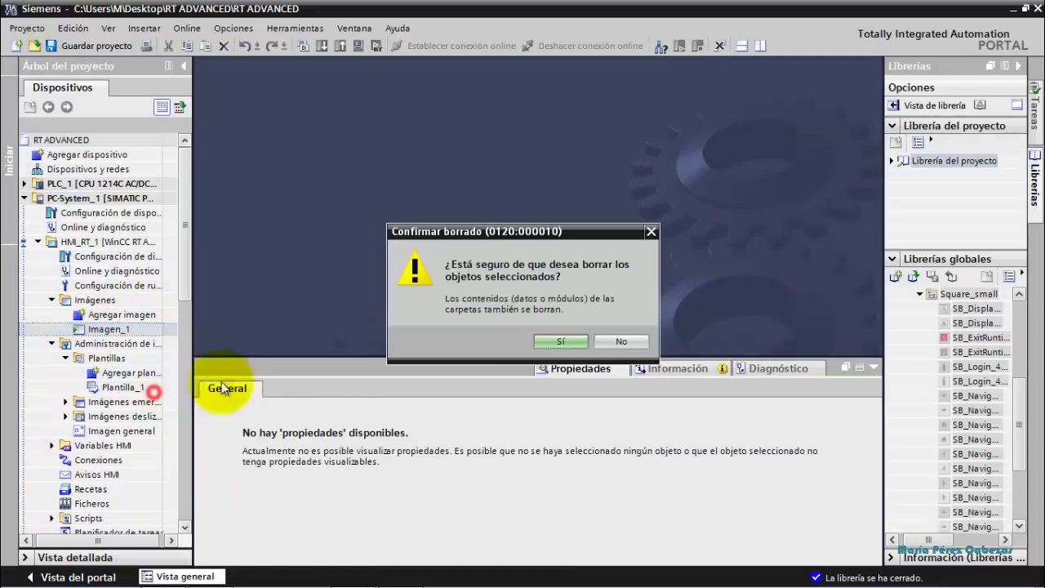
pyautogui.click(560, 341)
# Add a new screen to HMI_RT_1's Imágenes folder and check the template's exit button on it.
pyautogui.click(120, 318)
pyautogui.doubleClick(121, 319)
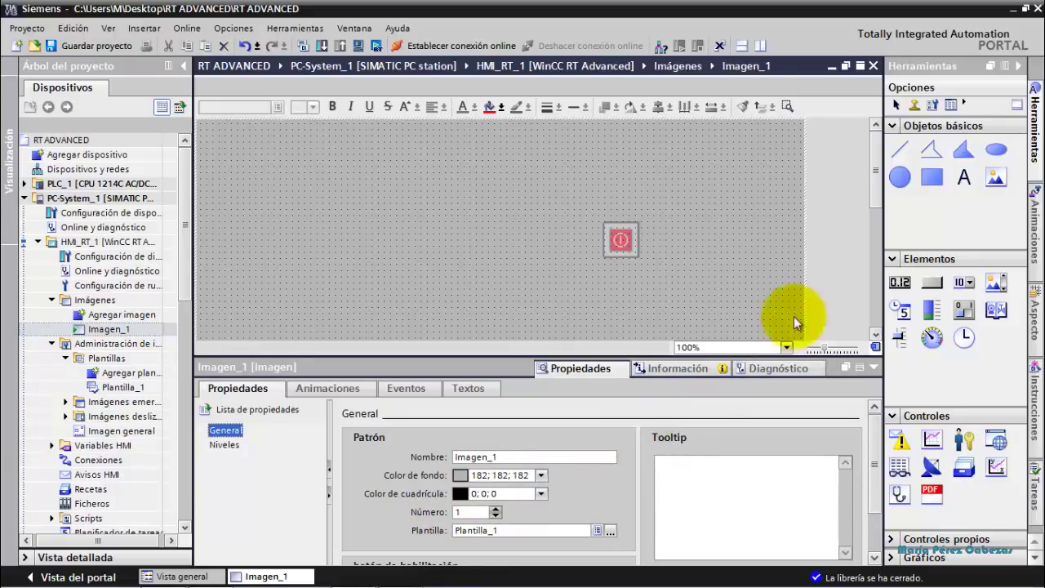
pyautogui.click(617, 243)
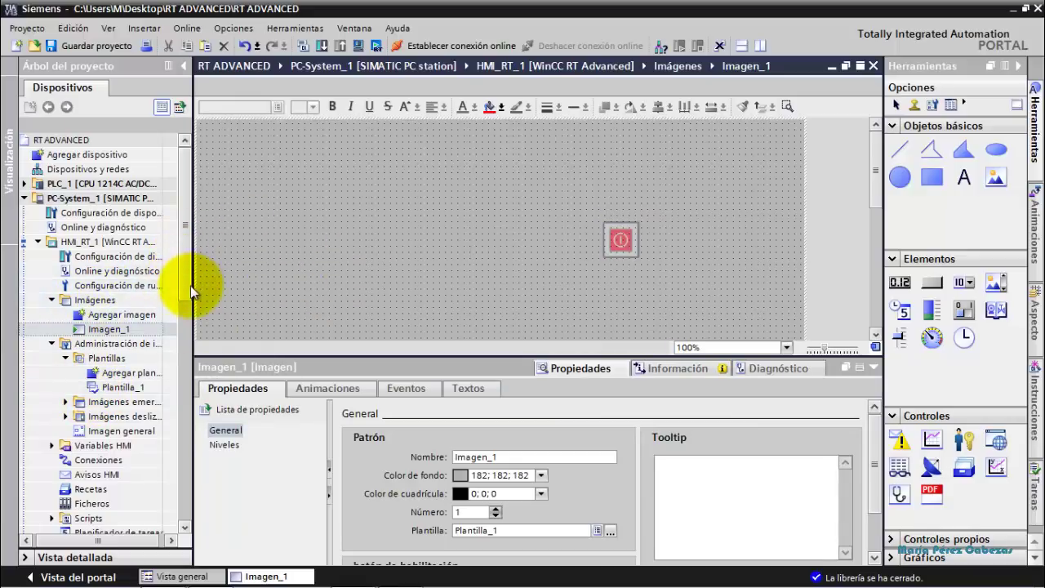
# Examine the contents of the pop-up and slide-in screen folders in screen management and collapse both folders again.
pyautogui.scroll(-3, 189, 298)
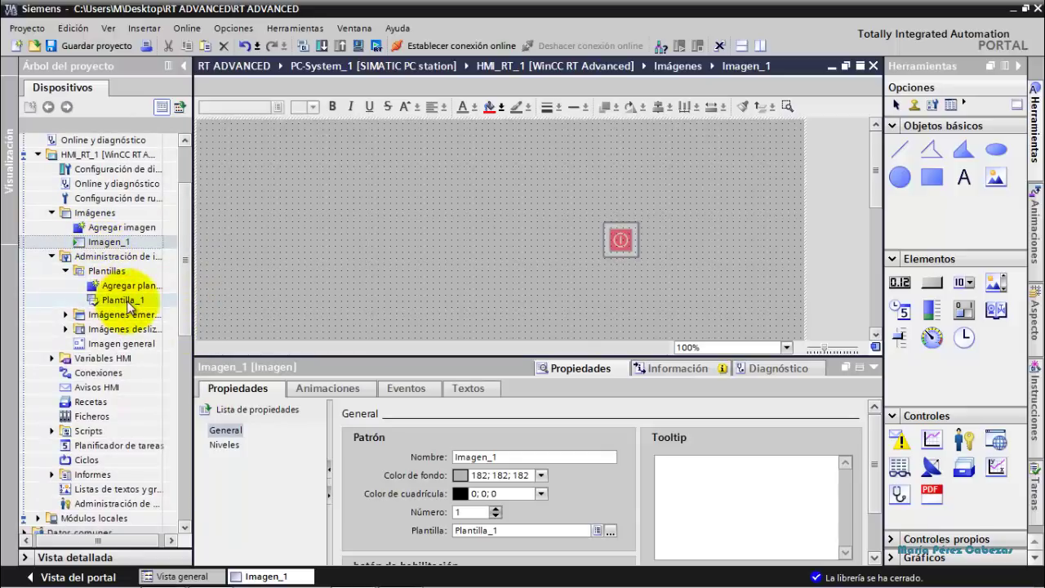
pyautogui.click(66, 315)
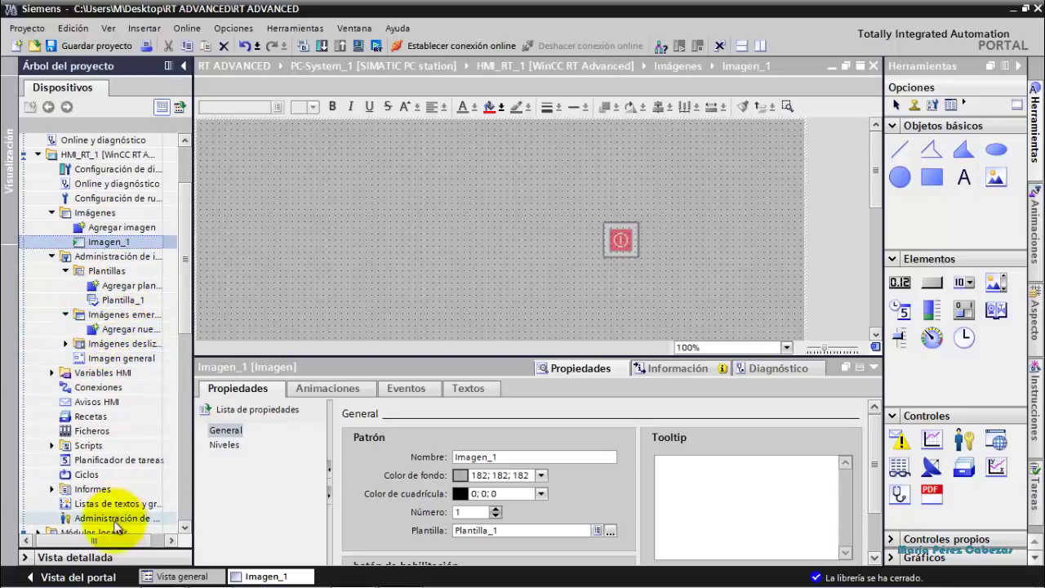
pyautogui.moveTo(88, 541)
pyautogui.mouseDown()
pyautogui.moveTo(100, 544)
pyautogui.moveTo(90, 550)
pyautogui.mouseUp()
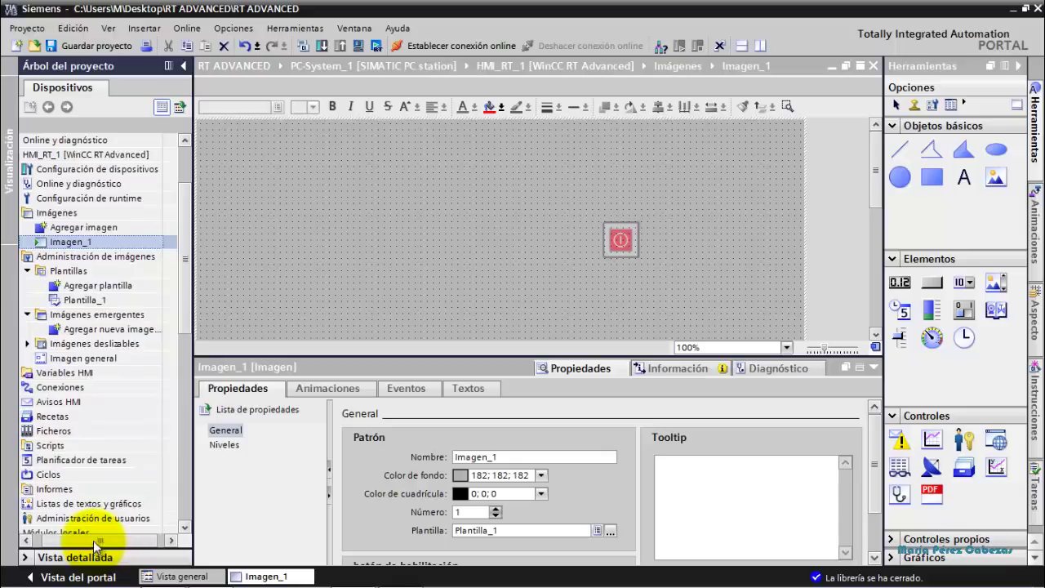
pyautogui.click(28, 349)
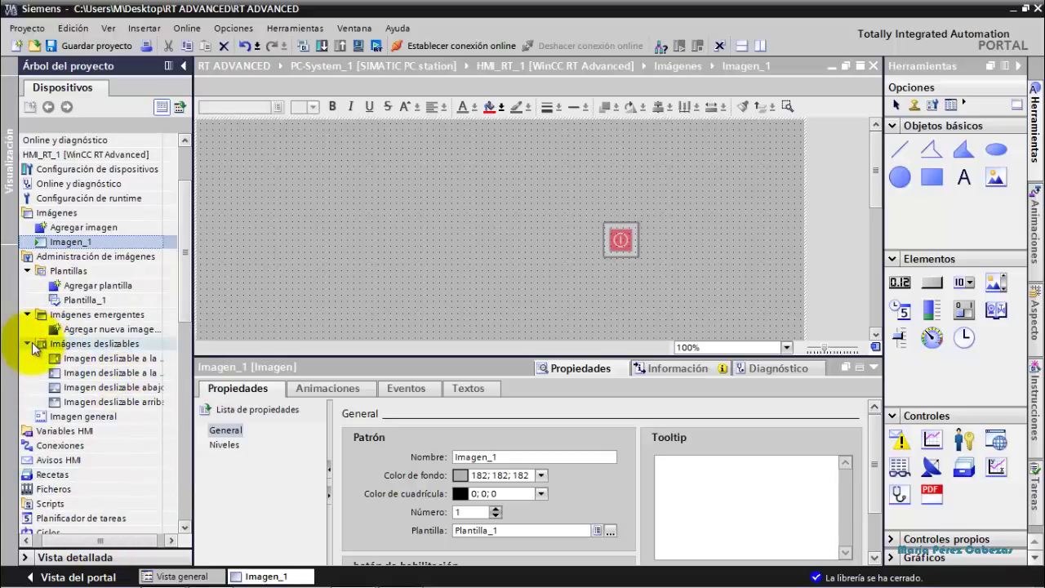
pyautogui.click(29, 344)
pyautogui.click(27, 315)
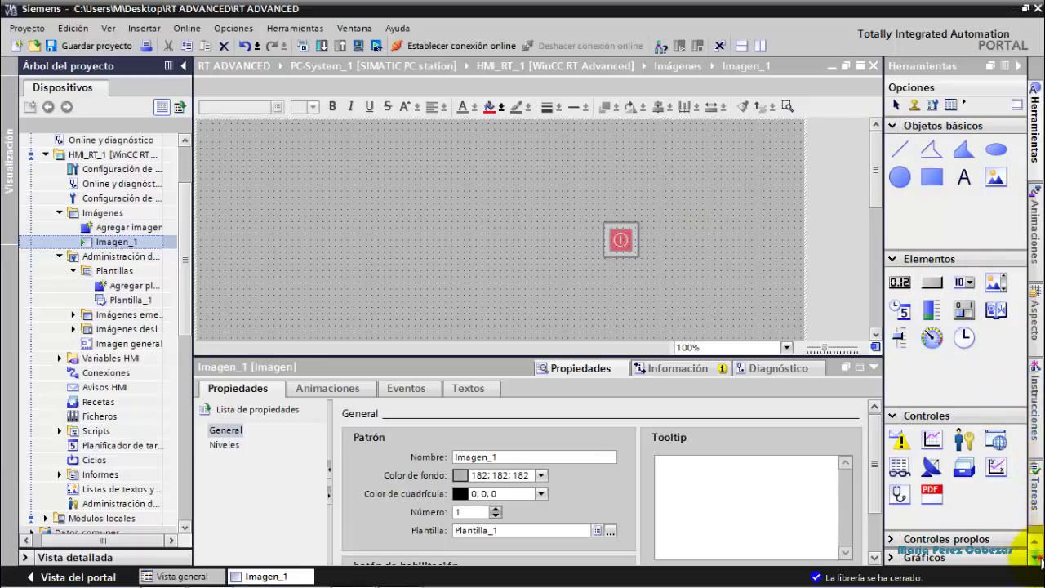
# Show the global libraries again and collapse the Square_small folder and the whole Buttons-and-Switches library.
pyautogui.click(1033, 462)
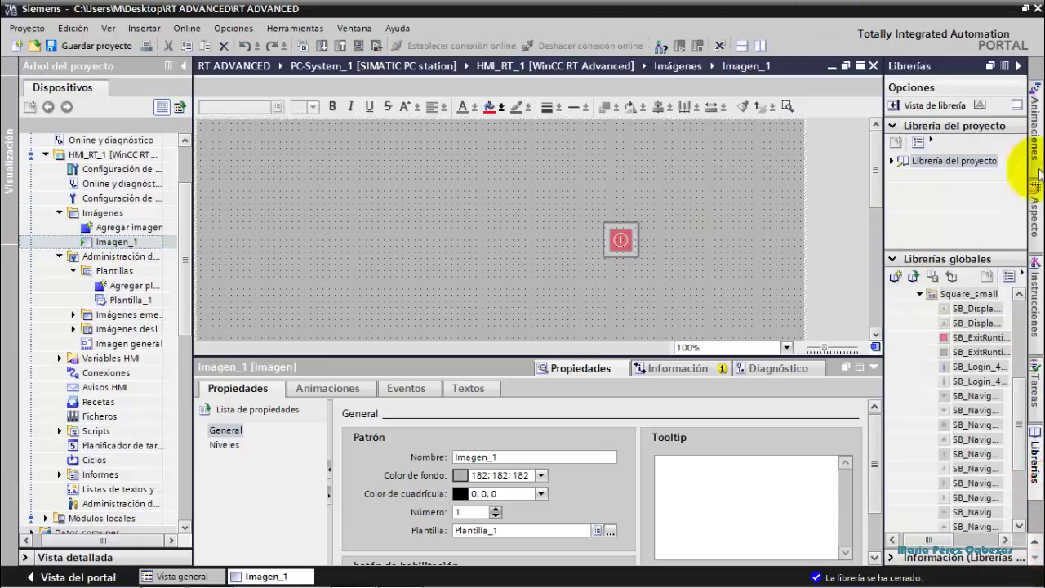
pyautogui.click(919, 294)
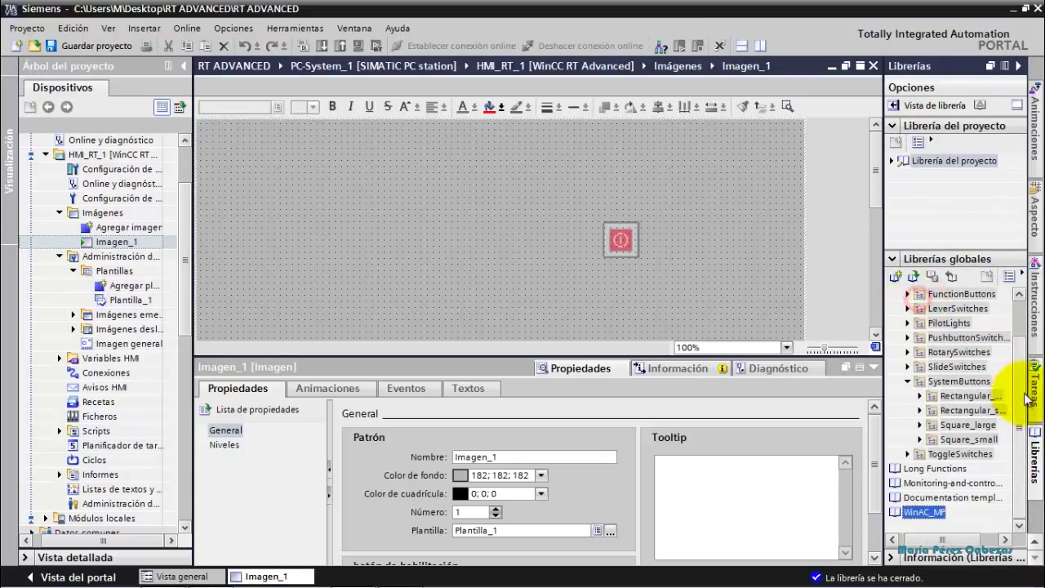
pyautogui.moveTo(1019, 400); pyautogui.dragTo(1021, 338)
pyautogui.click(894, 310)
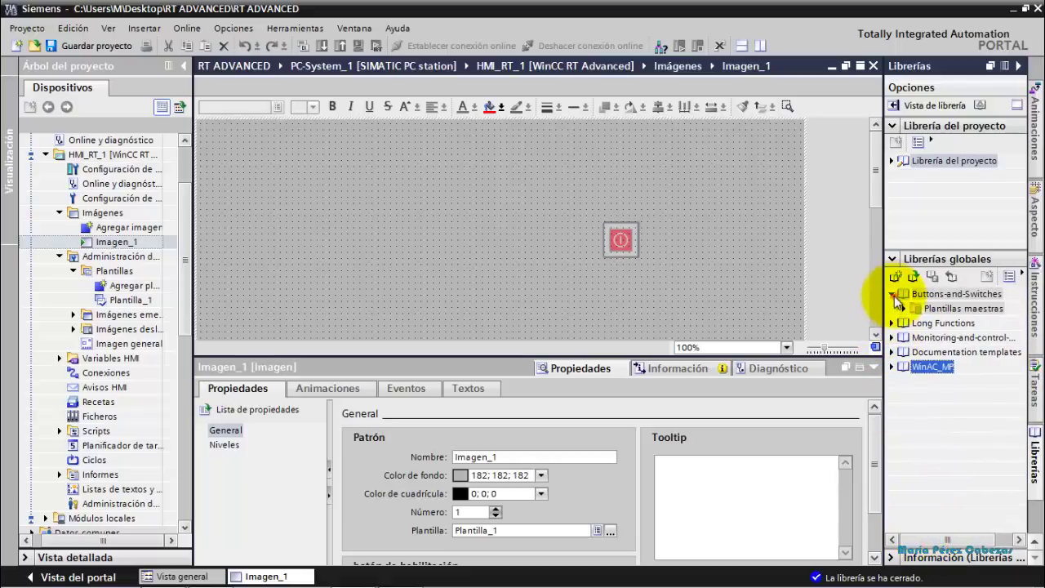
pyautogui.click(892, 295)
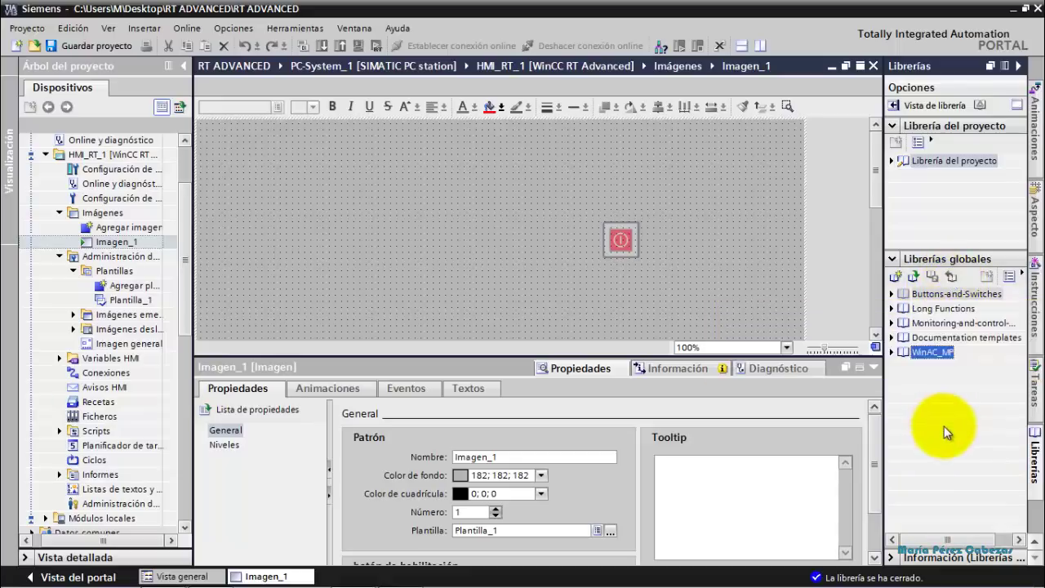
# Open the global library Librería1 from the Librería1 folder as read-only.
pyautogui.click(915, 276)
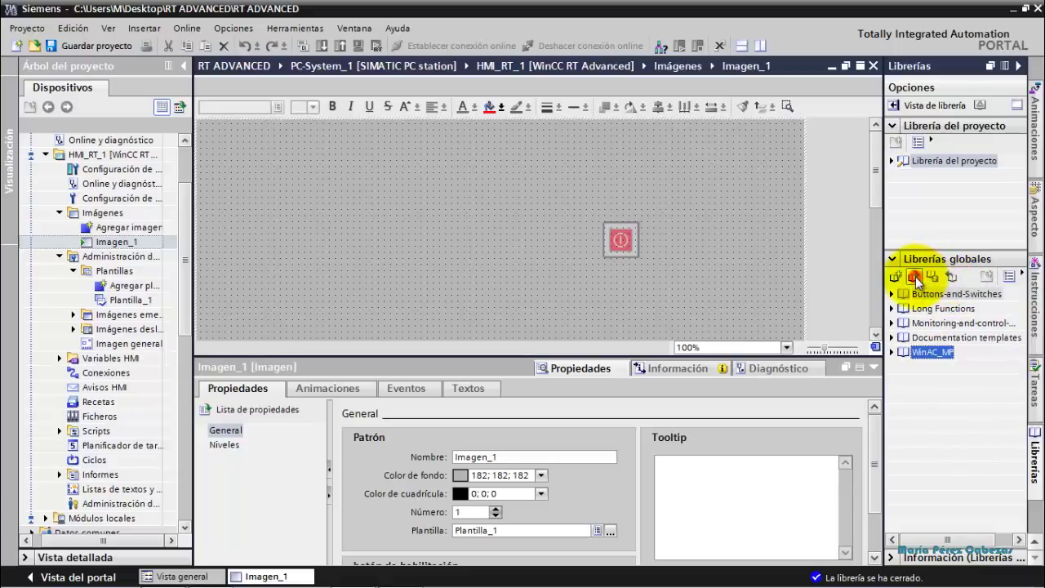
pyautogui.doubleClick(411, 164)
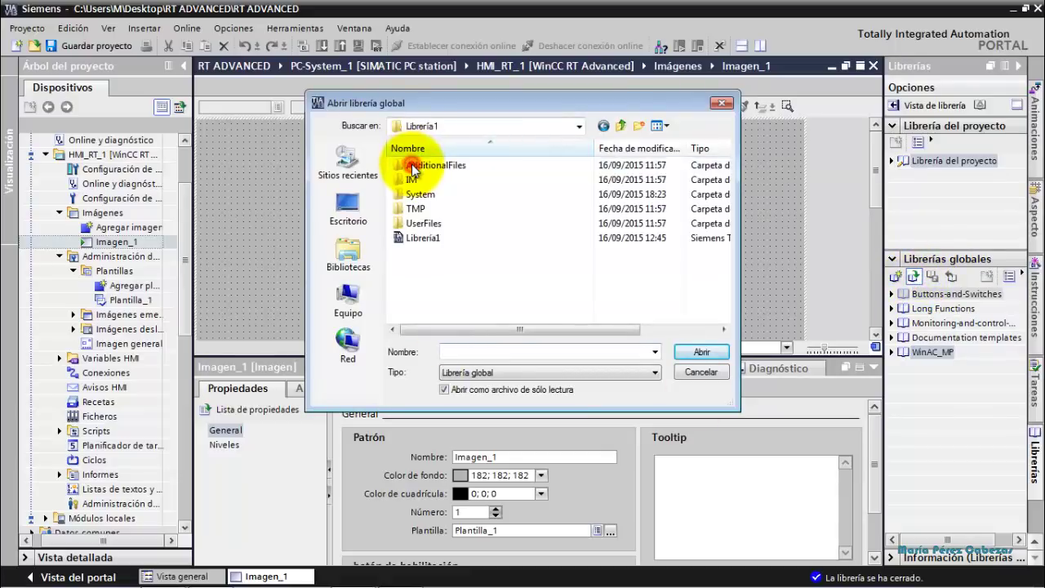
pyautogui.click(423, 237)
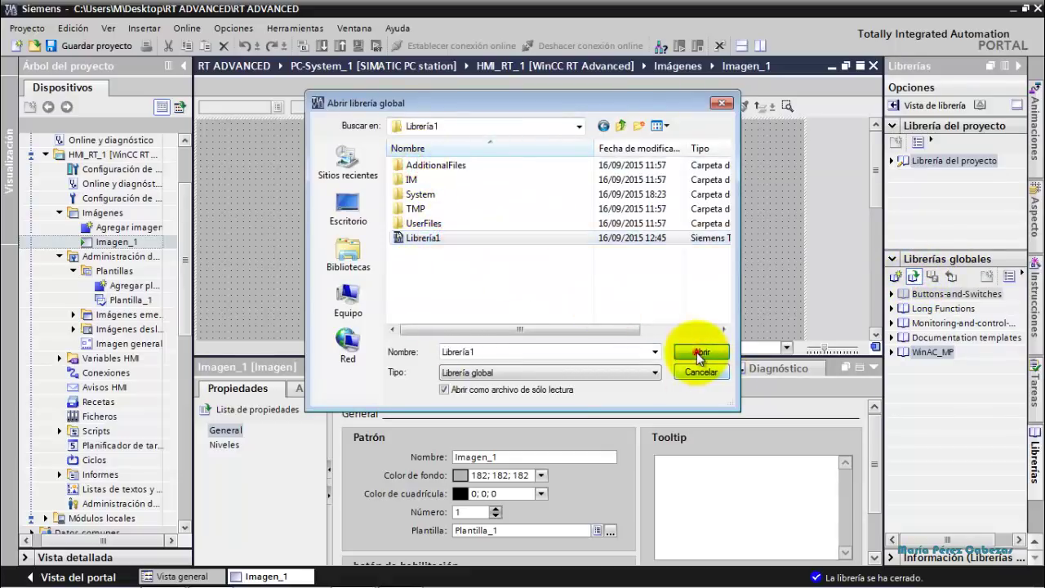
pyautogui.click(701, 352)
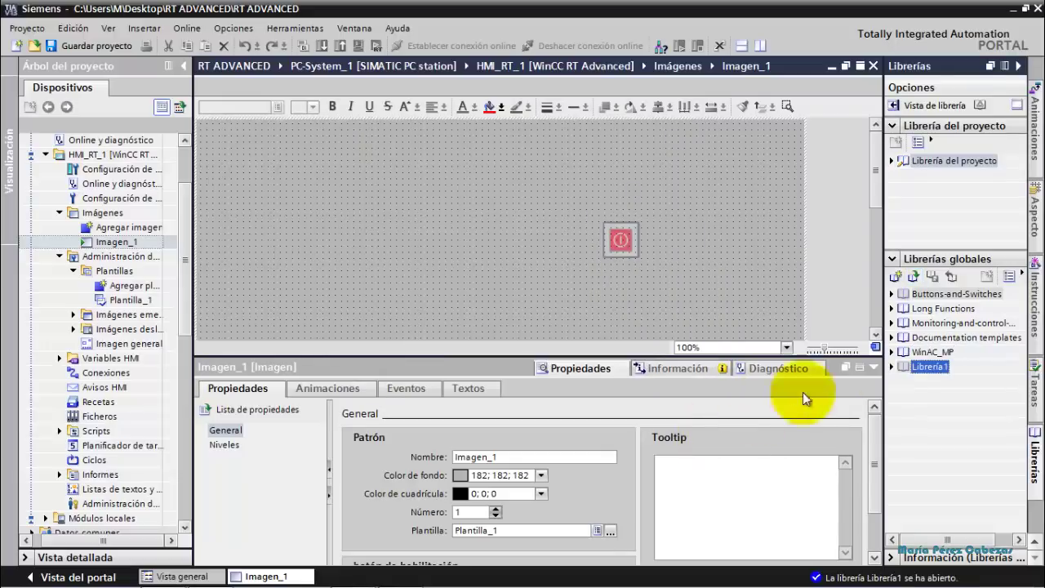
# Expand Librería1 and its master templates and bring the template names into view.
pyautogui.click(892, 366)
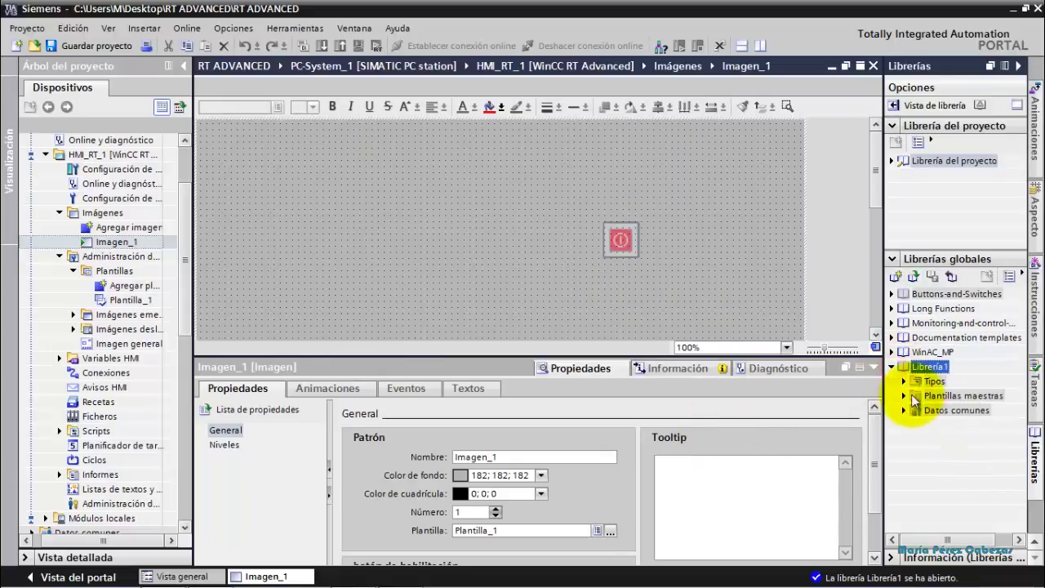
pyautogui.click(903, 396)
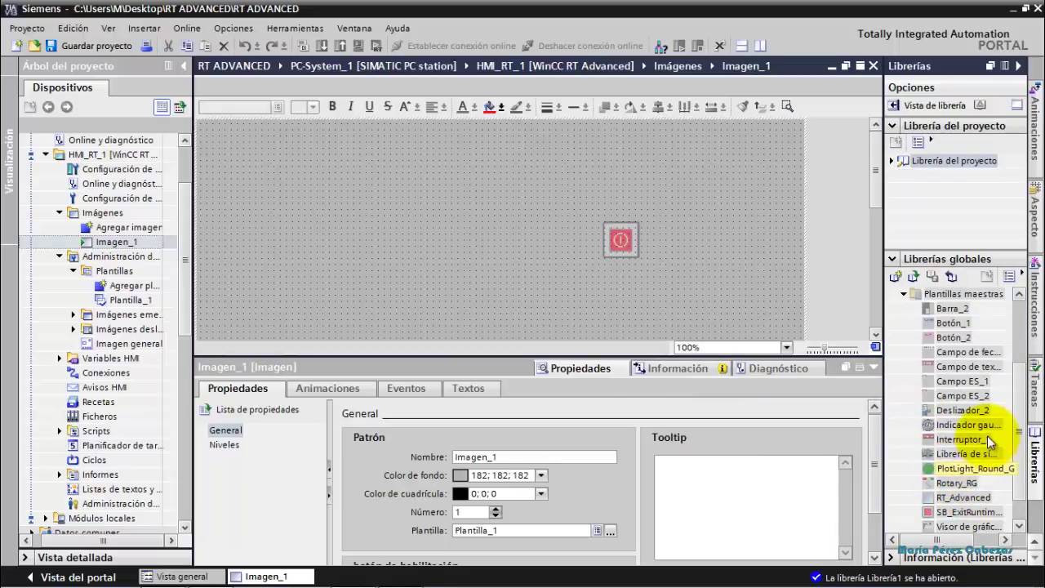
pyautogui.moveTo(959, 540); pyautogui.dragTo(963, 541)
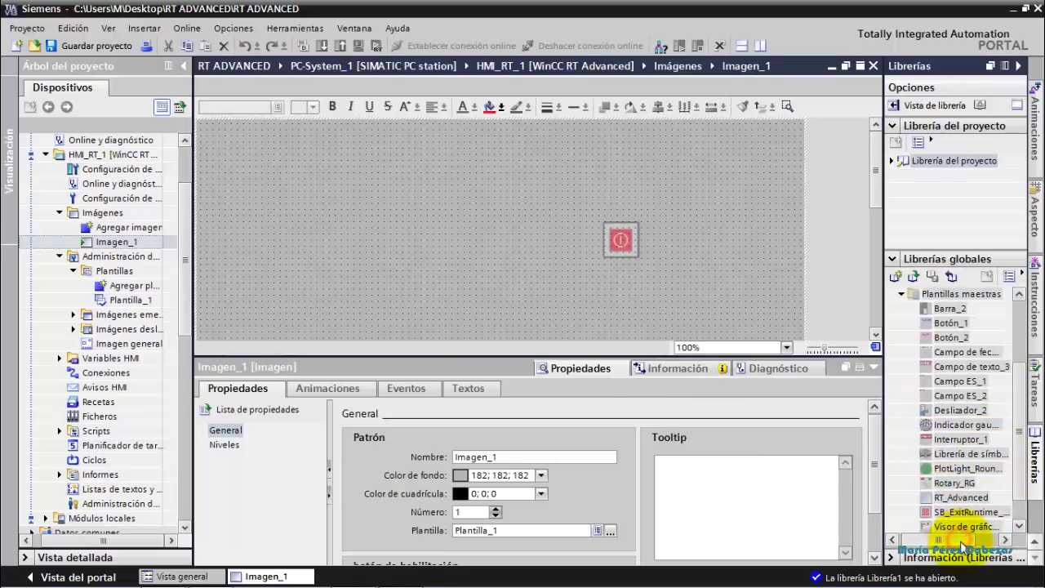
# Collapse the properties pane and place Botón_1 from the Librería1 master templates near the upper-left corner of Imagen_1.
pyautogui.moveTo(1020, 420); pyautogui.dragTo(1017, 433)
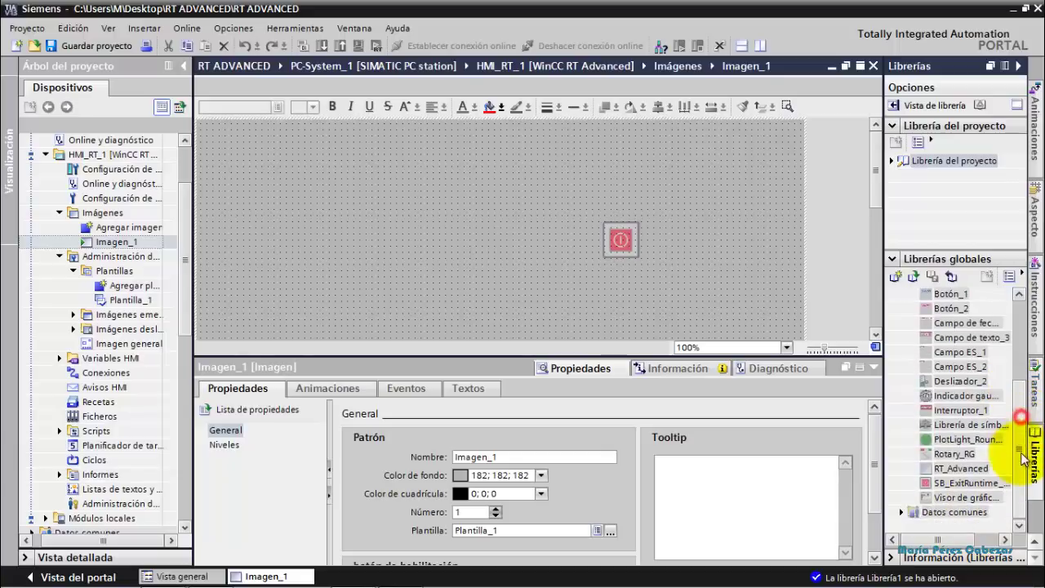
pyautogui.scroll(1, 1022, 432)
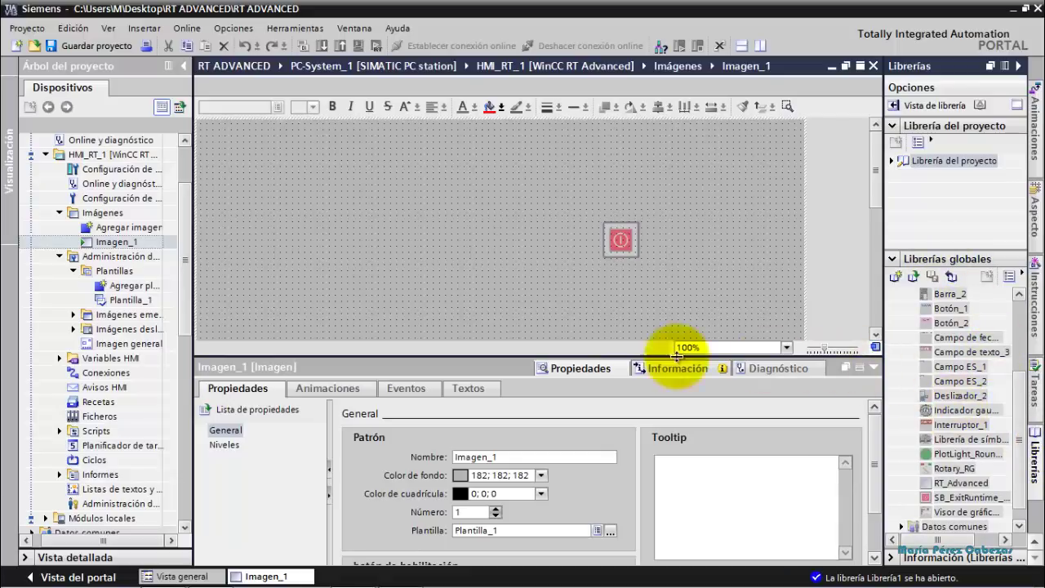
pyautogui.click(874, 370)
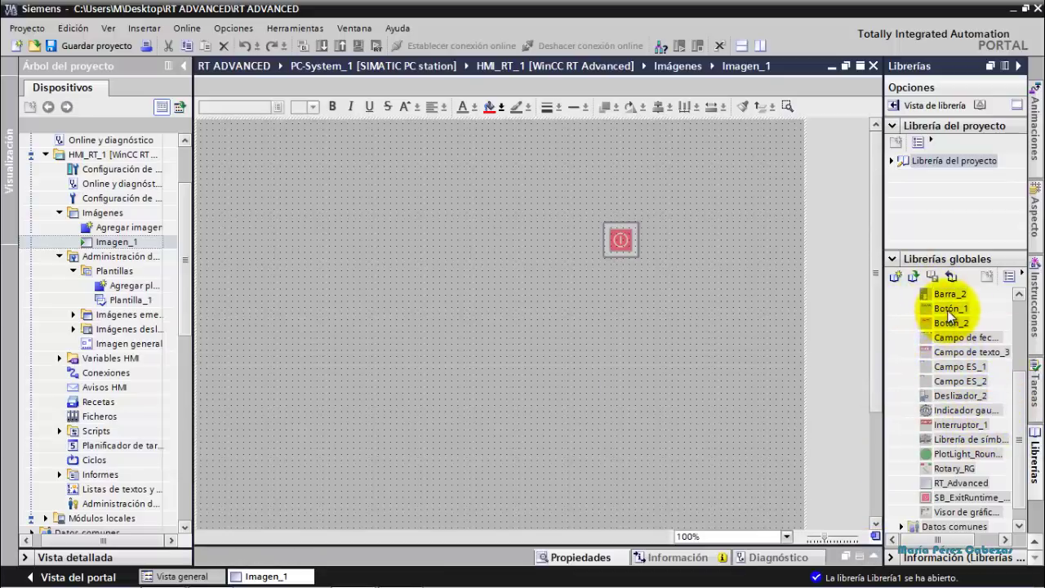
pyautogui.moveTo(950, 314); pyautogui.dragTo(264, 160)
pyautogui.click(283, 195)
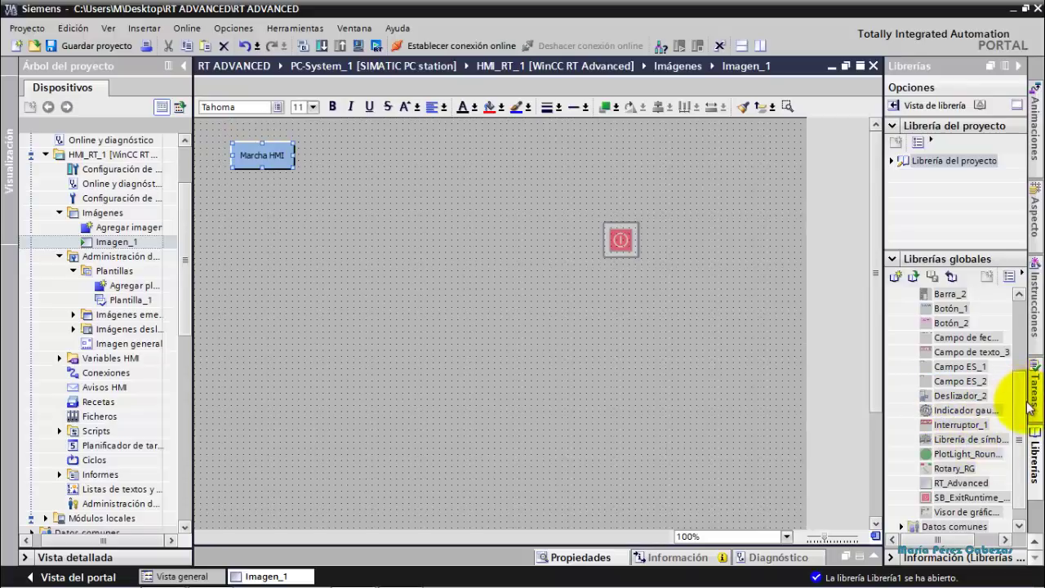
pyautogui.moveTo(1021, 406)
pyautogui.mouseDown()
pyautogui.moveTo(1025, 429)
pyautogui.moveTo(1028, 405)
pyautogui.mouseUp()
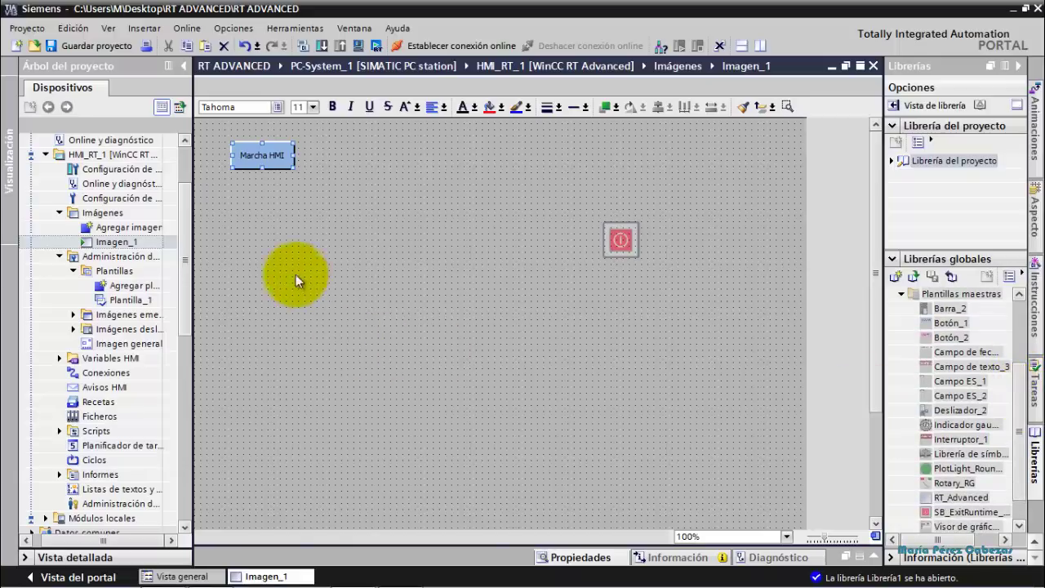
# Collapse HMI_RT_1 in the project tree and show the reference projects pane.
pyautogui.click(46, 155)
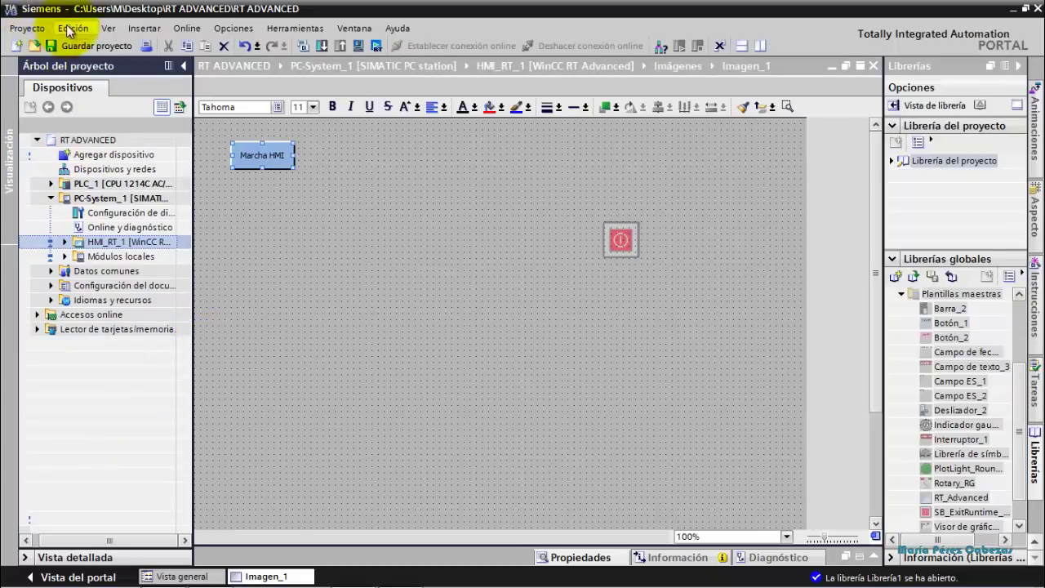
pyautogui.click(107, 29)
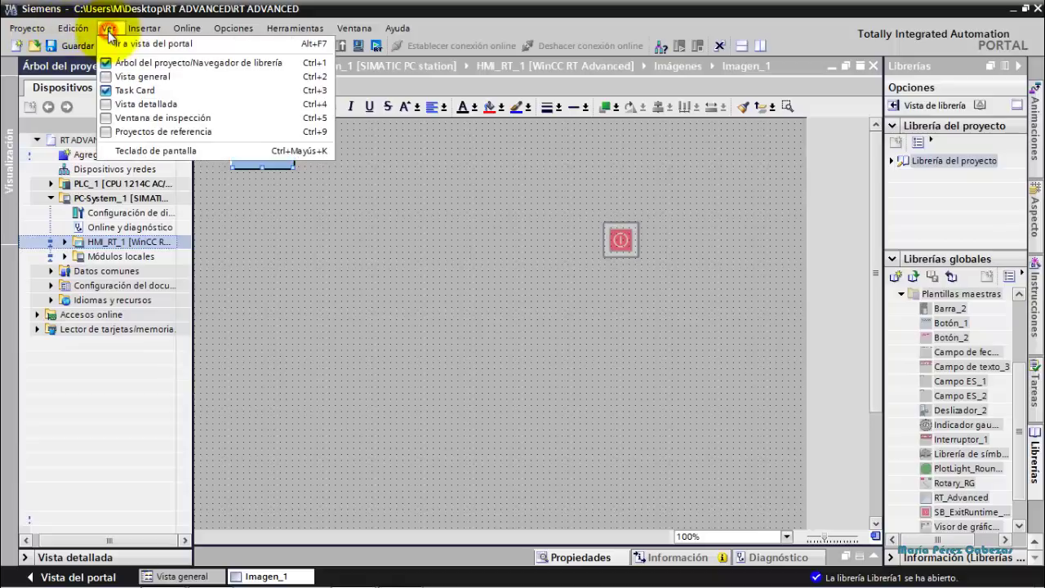
pyautogui.click(129, 132)
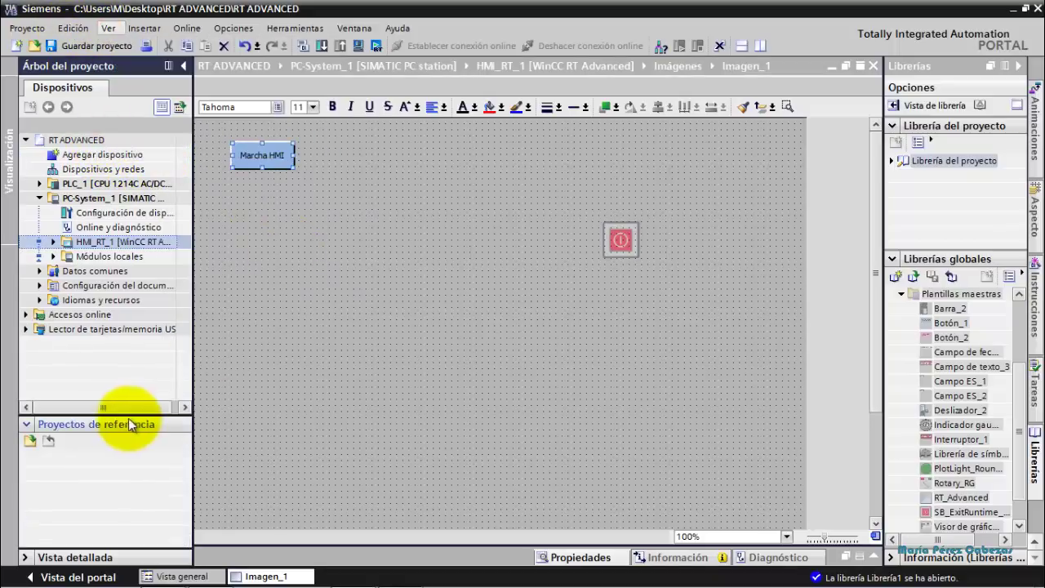
# Open the project Pantalla KTP600 from D:, Automation, Proyectos_Videos, Pantalla KTP600 as a reference project.
pyautogui.click(31, 440)
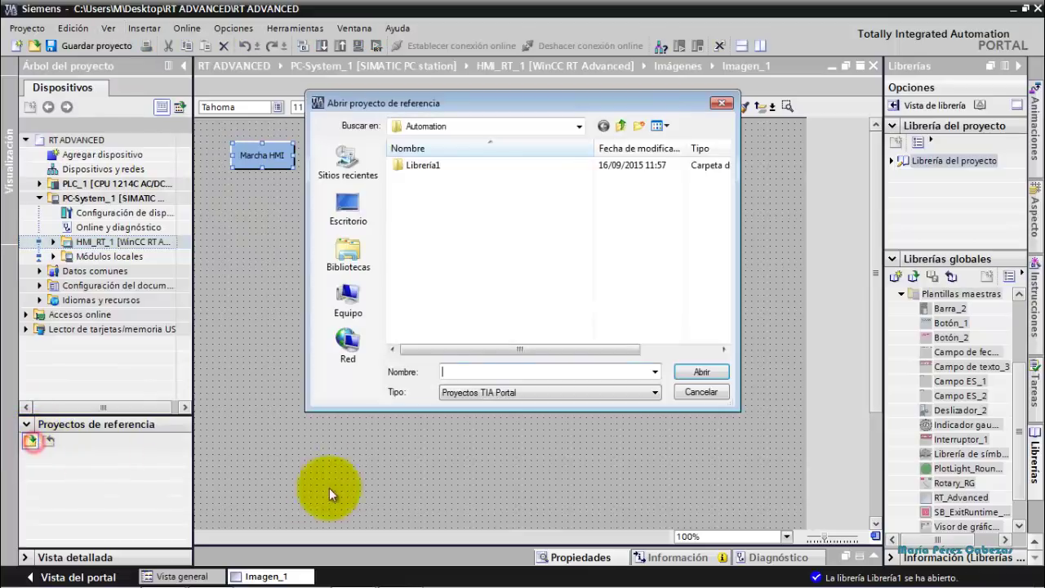
pyautogui.click(580, 126)
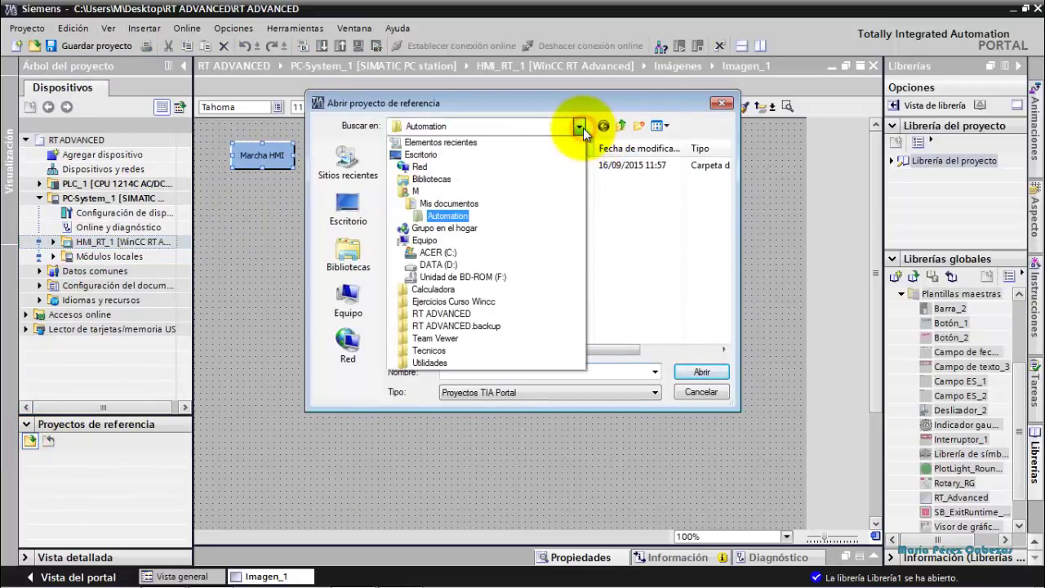
pyautogui.click(459, 269)
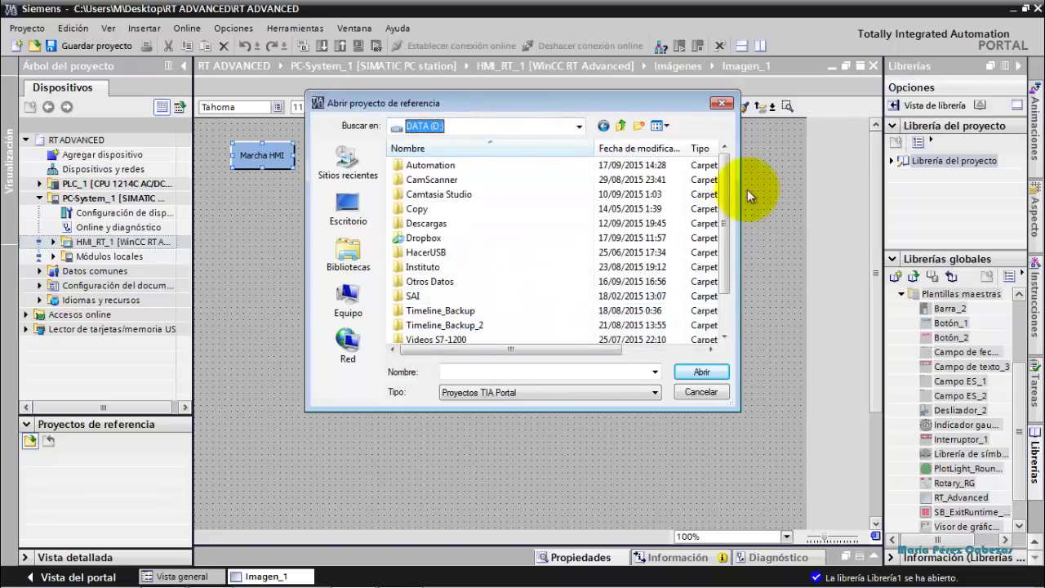
pyautogui.doubleClick(447, 167)
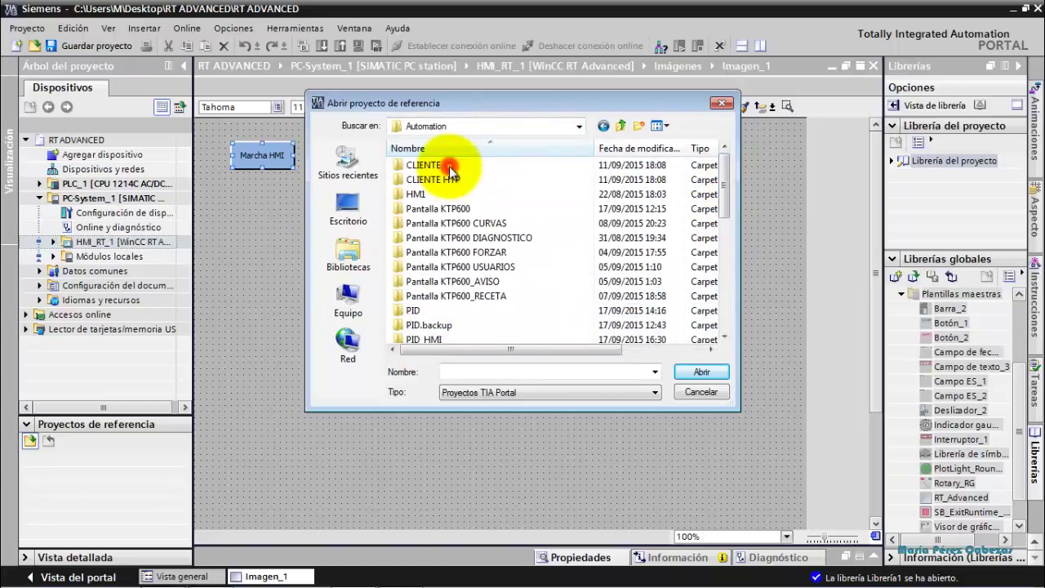
pyautogui.moveTo(723, 188); pyautogui.dragTo(722, 234)
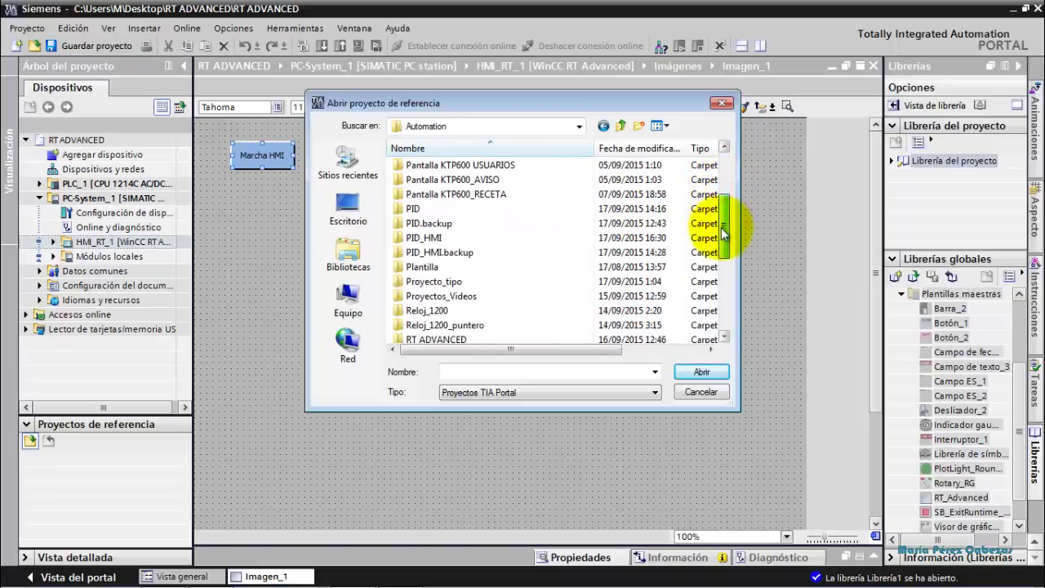
pyautogui.doubleClick(449, 282)
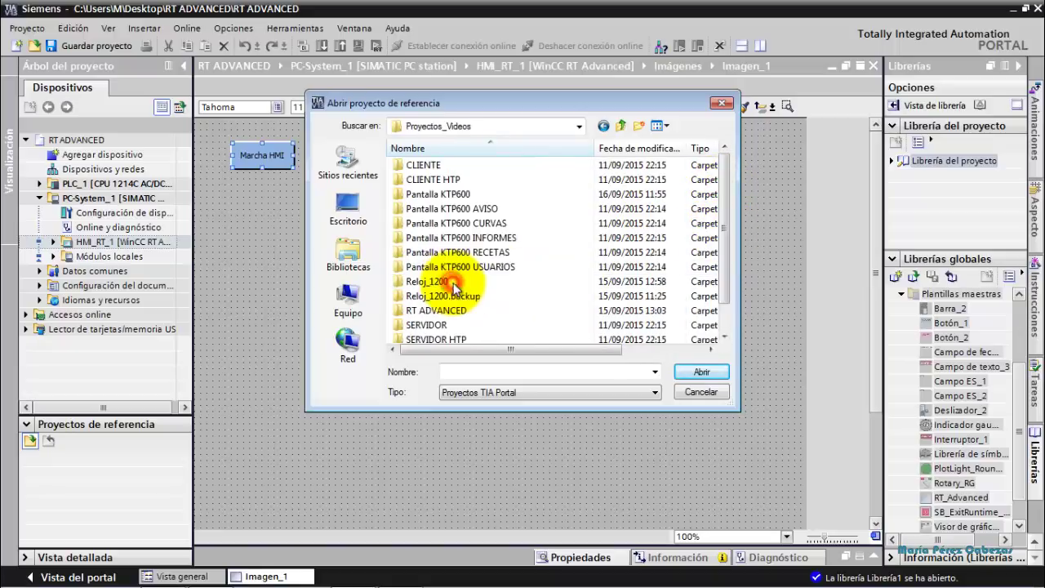
pyautogui.click(454, 192)
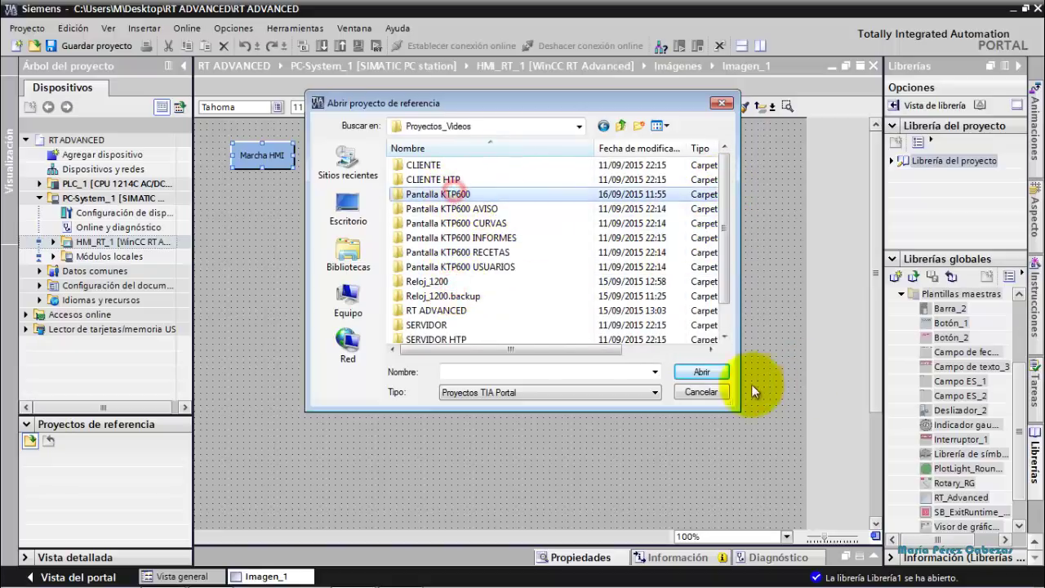
pyautogui.click(700, 372)
pyautogui.click(438, 255)
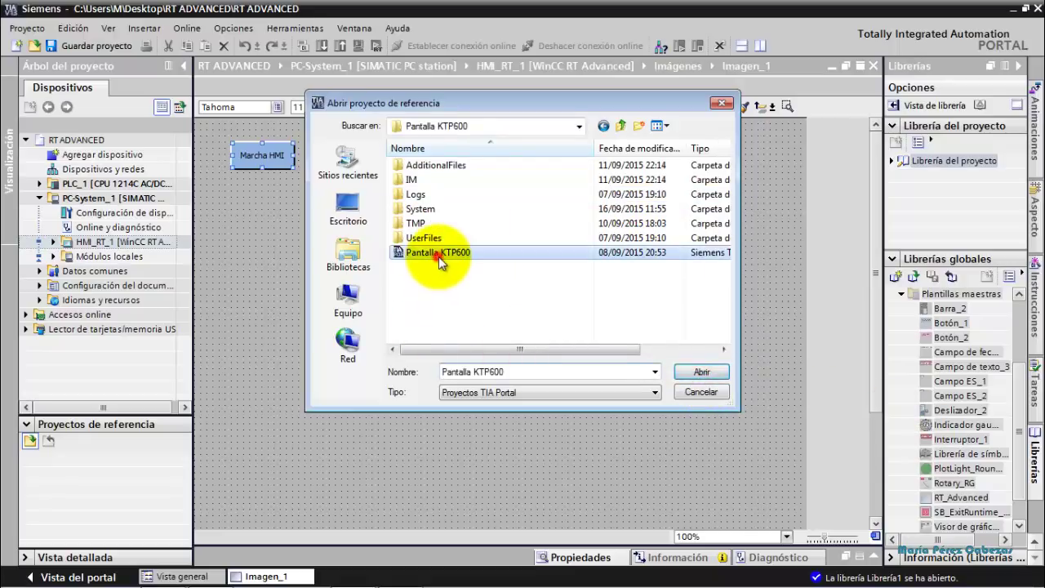
pyautogui.click(700, 371)
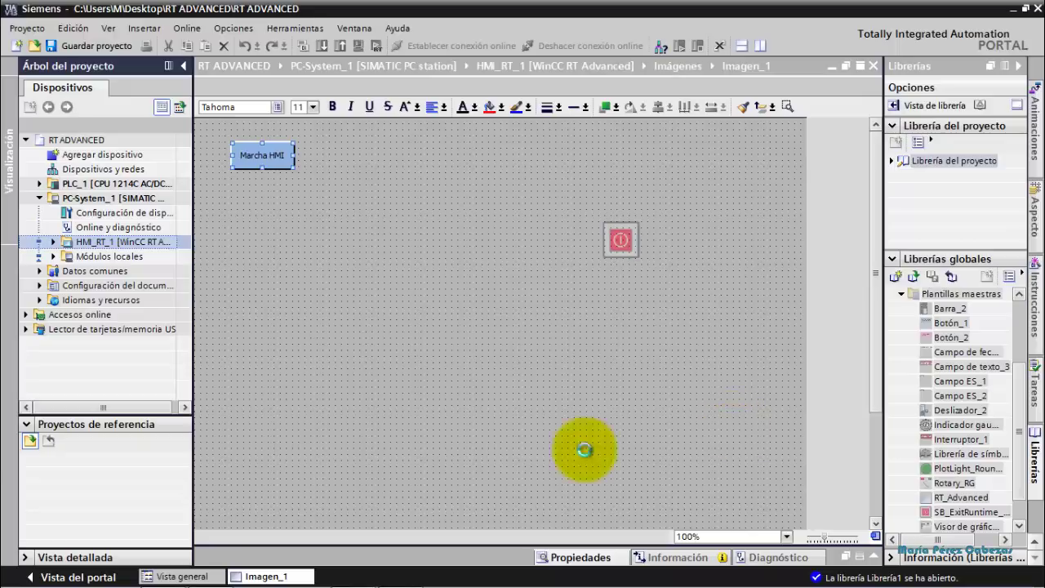
# Expand the Pantalla KTP600 reference project down to the Imágenes folder of HMI_1.
pyautogui.click(27, 459)
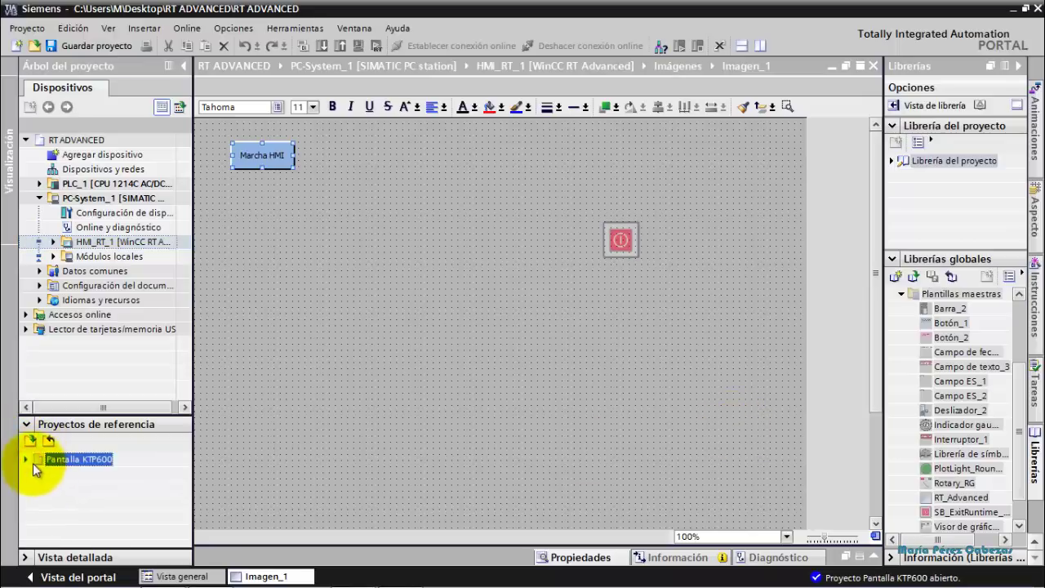
pyautogui.click(24, 461)
pyautogui.click(26, 461)
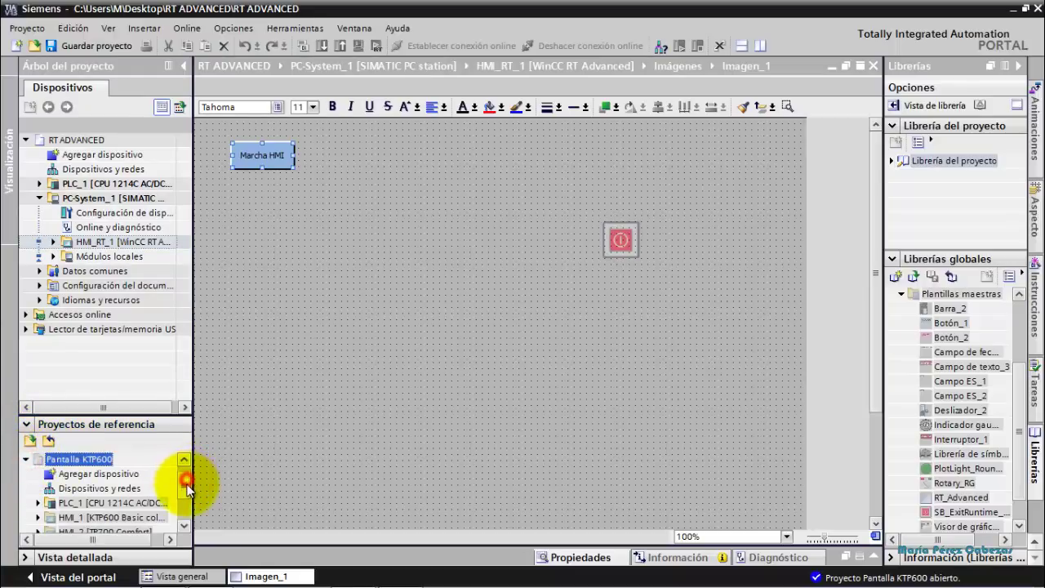
pyautogui.moveTo(186, 488); pyautogui.dragTo(187, 494)
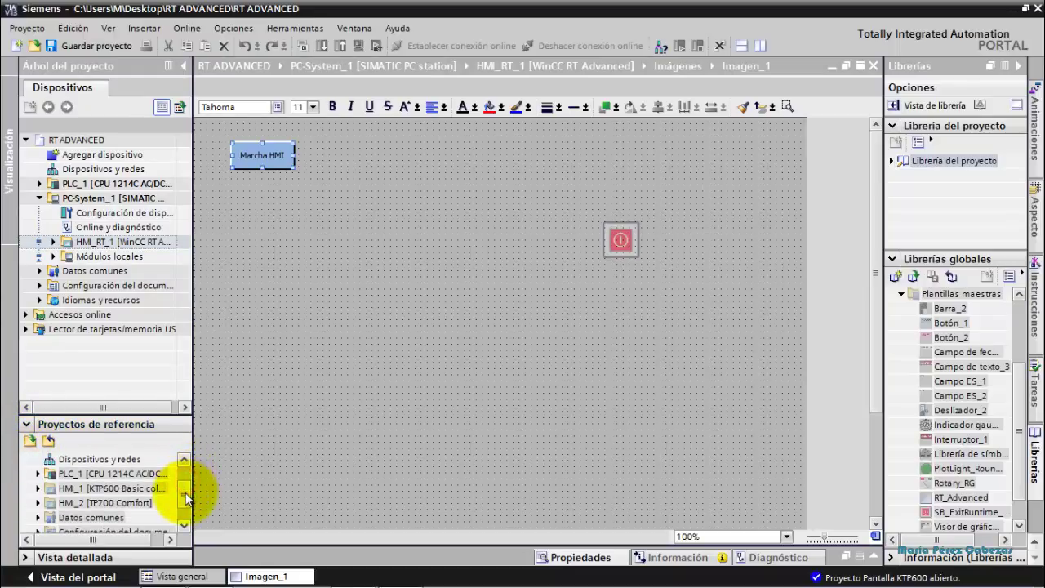
pyautogui.click(36, 488)
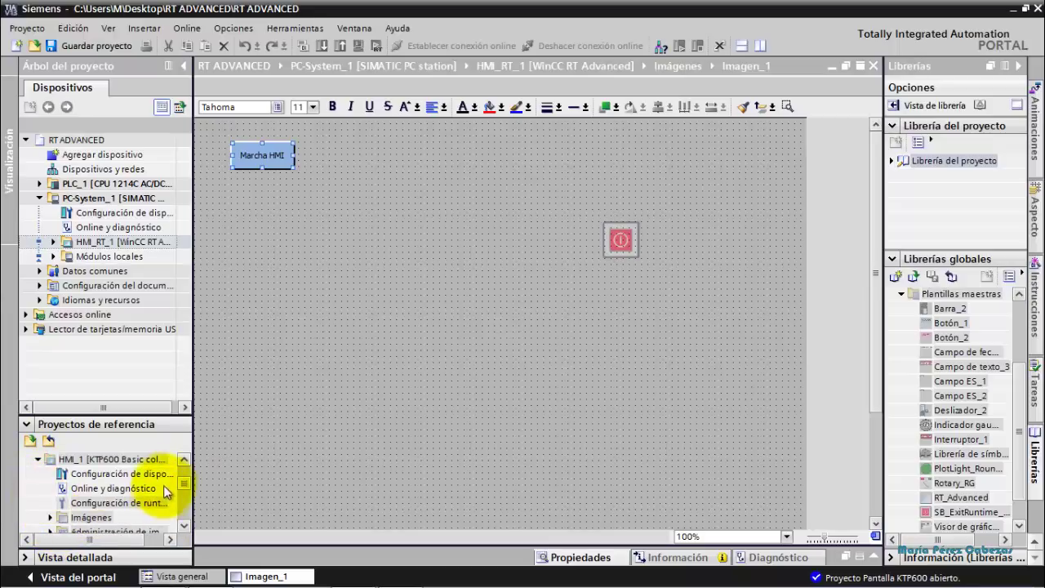
pyautogui.click(184, 526)
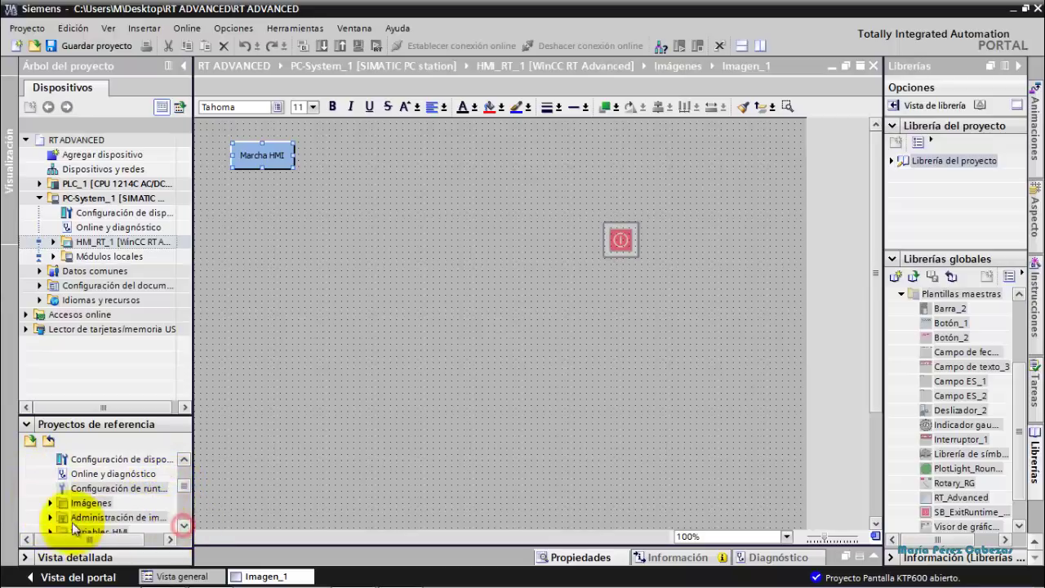
pyautogui.click(50, 503)
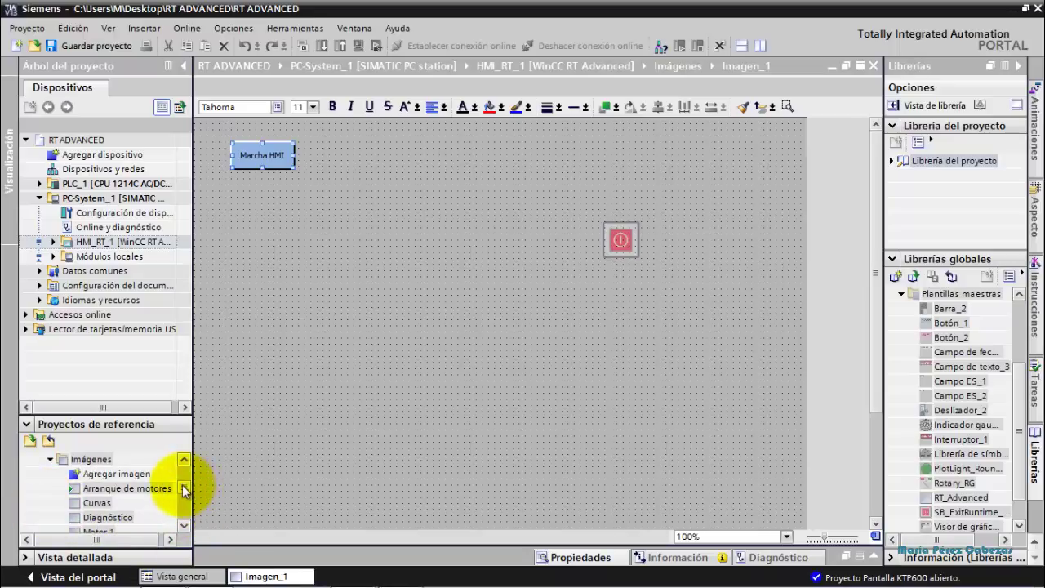
# Copy the Motor 1 screen from the reference project into the Imágenes folder of HMI_RT_1.
pyautogui.click(115, 489)
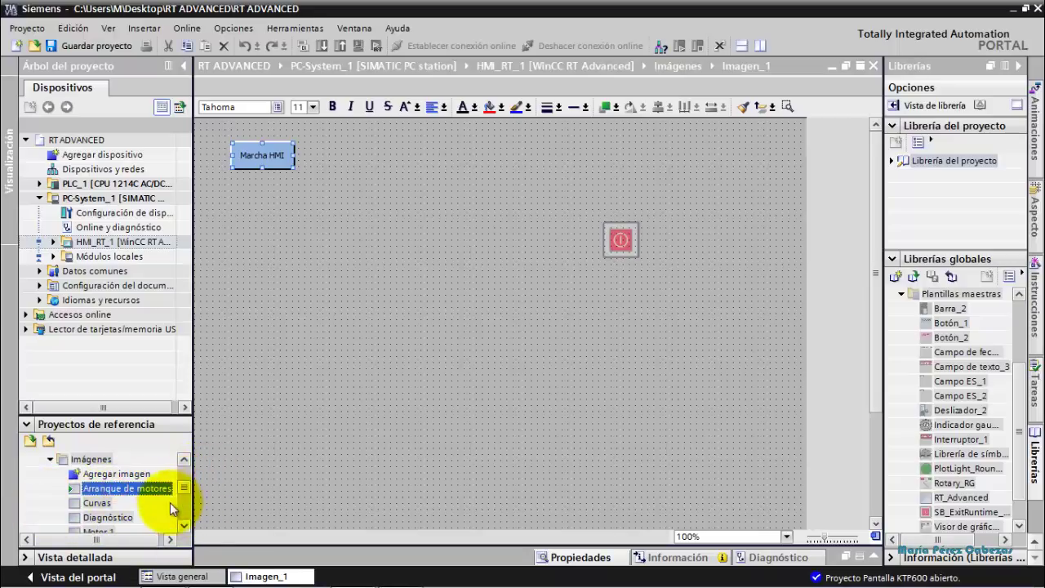
pyautogui.click(183, 527)
pyautogui.click(183, 526)
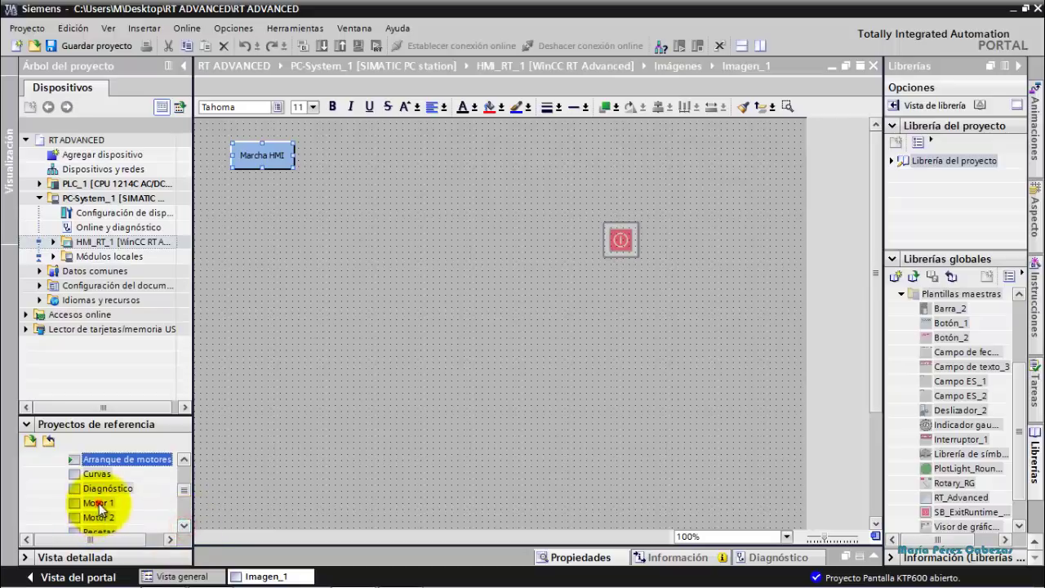
pyautogui.click(98, 504)
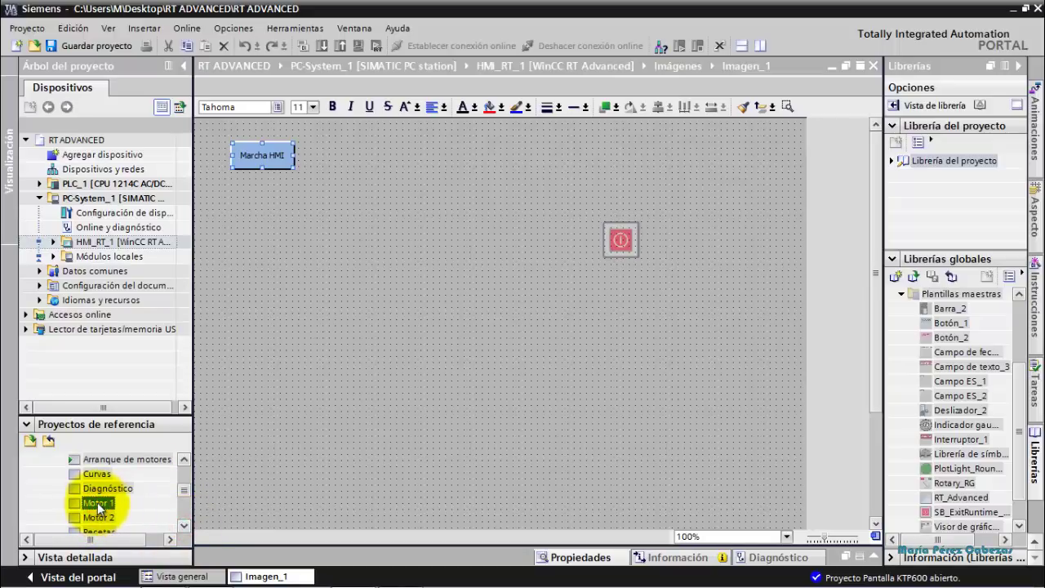
pyautogui.moveTo(94, 503); pyautogui.dragTo(130, 351)
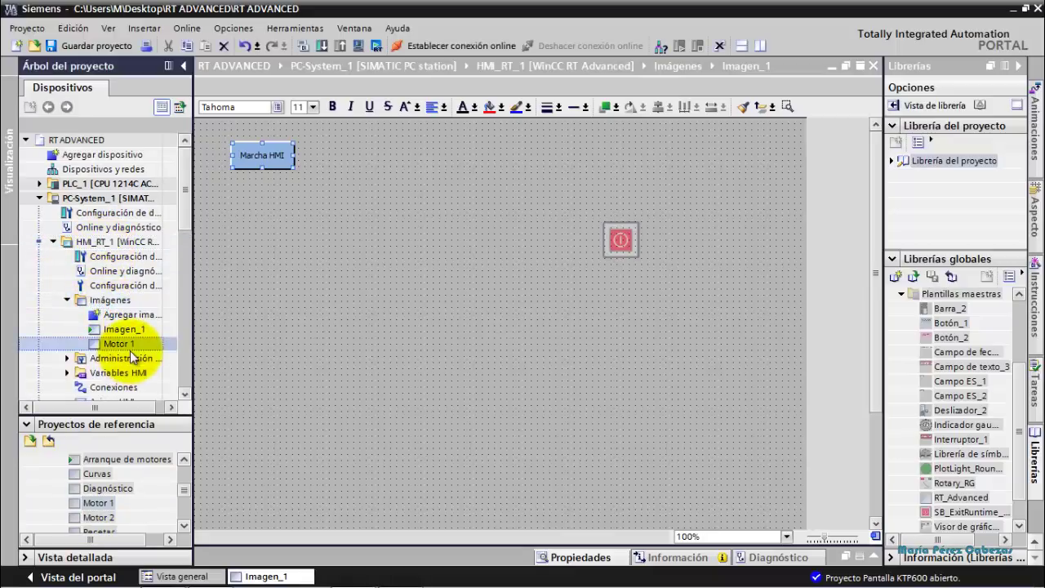
# Open the Motor 1 screen in HMI_RT_1 and copy its green lamp and MOTOR OFF field together.
pyautogui.doubleClick(121, 344)
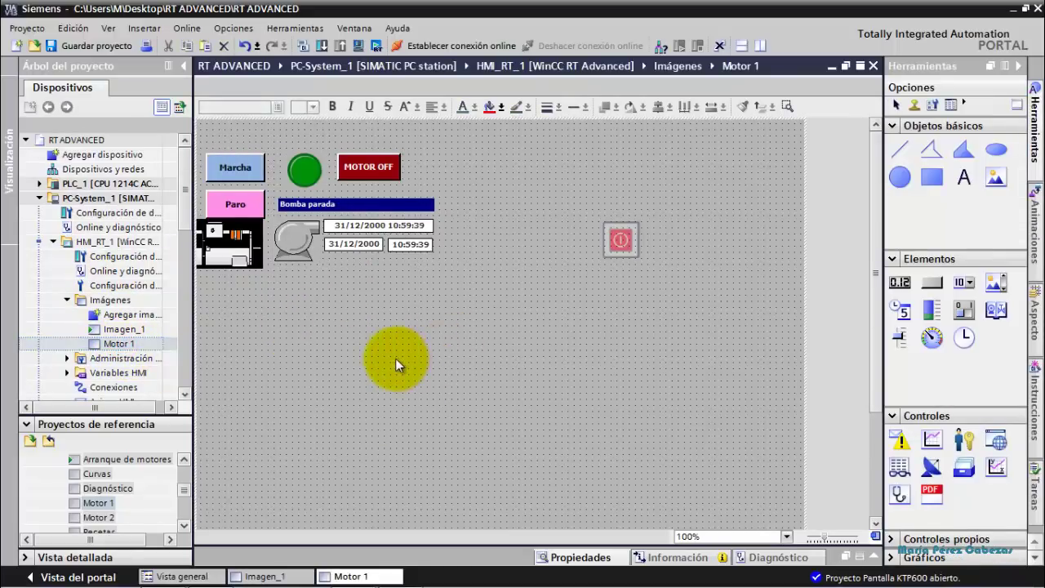
pyautogui.click(233, 152)
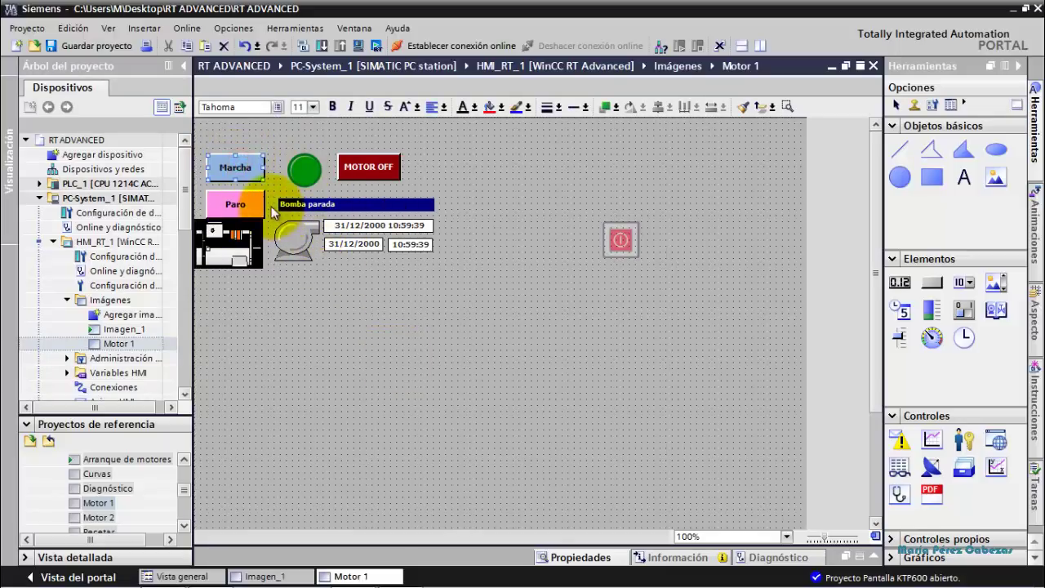
pyautogui.click(372, 165)
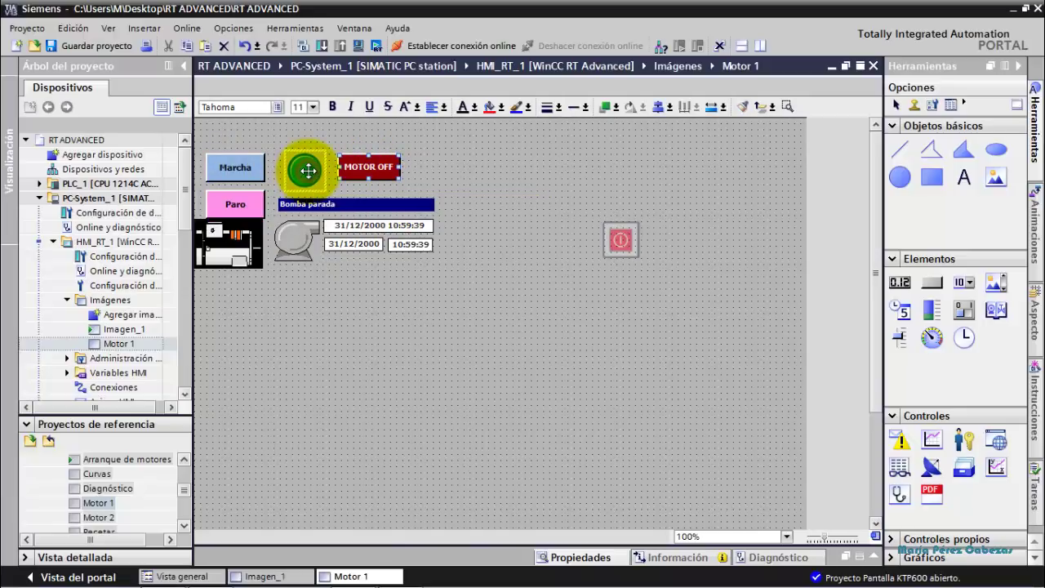
pyautogui.rightClick(308, 170)
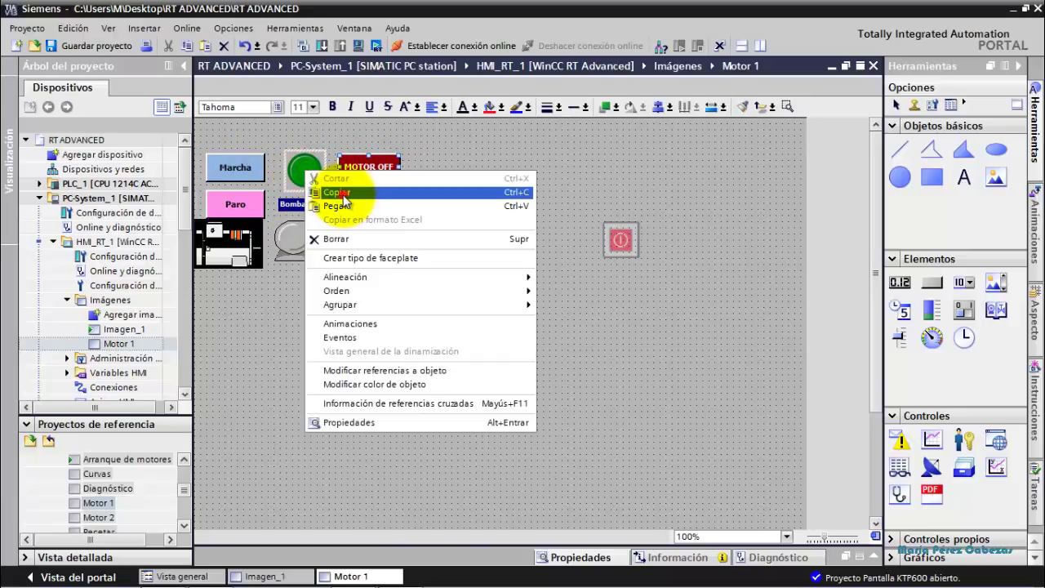
pyautogui.click(340, 194)
# Paste the green lamp and MOTOR OFF field into Imagen_1 and move them clear of the Marcha HMI button.
pyautogui.doubleClick(124, 328)
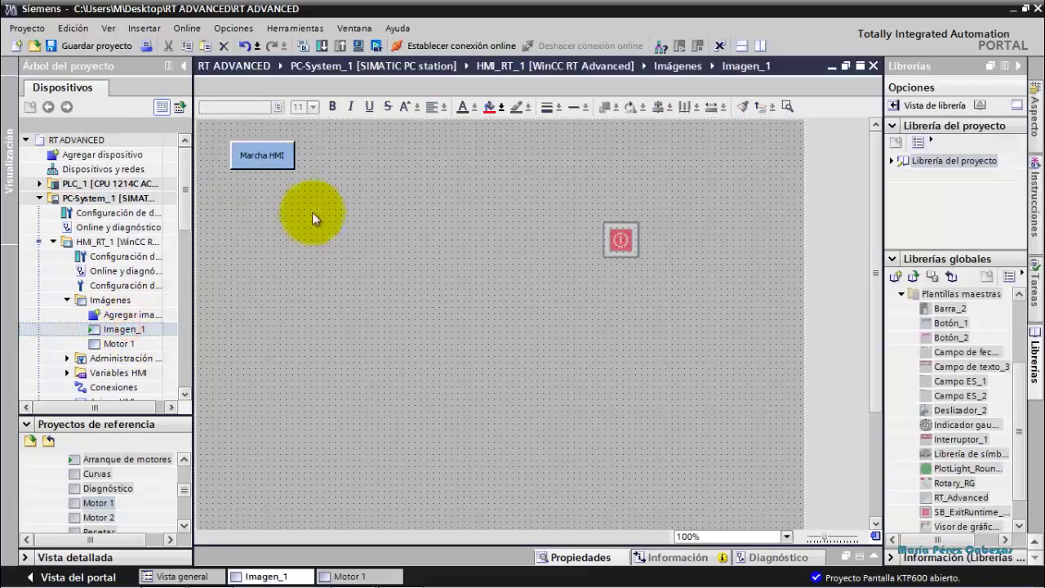
pyautogui.rightClick(332, 167)
pyautogui.click(358, 190)
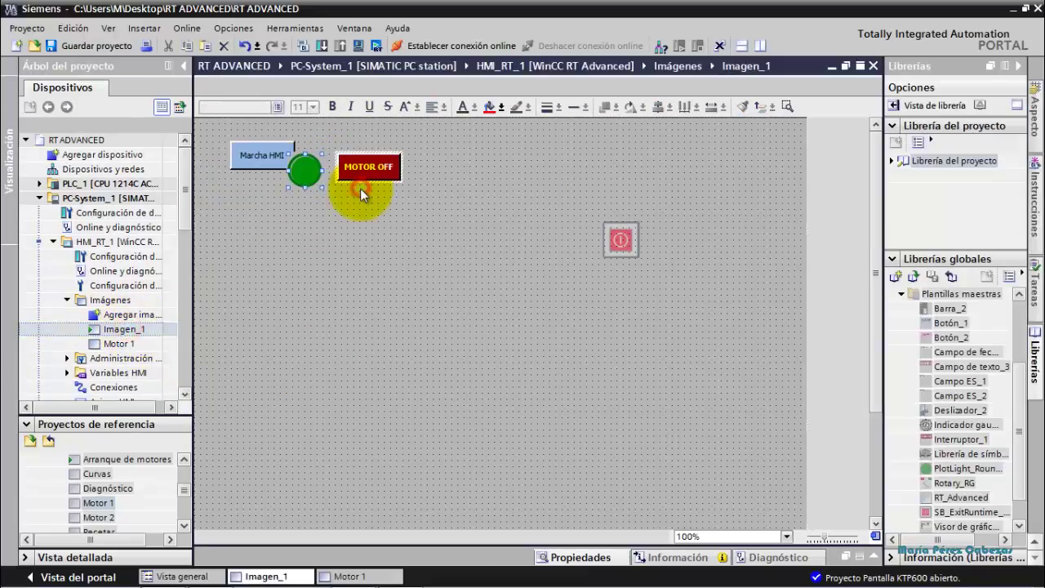
pyautogui.moveTo(366, 171); pyautogui.dragTo(414, 183)
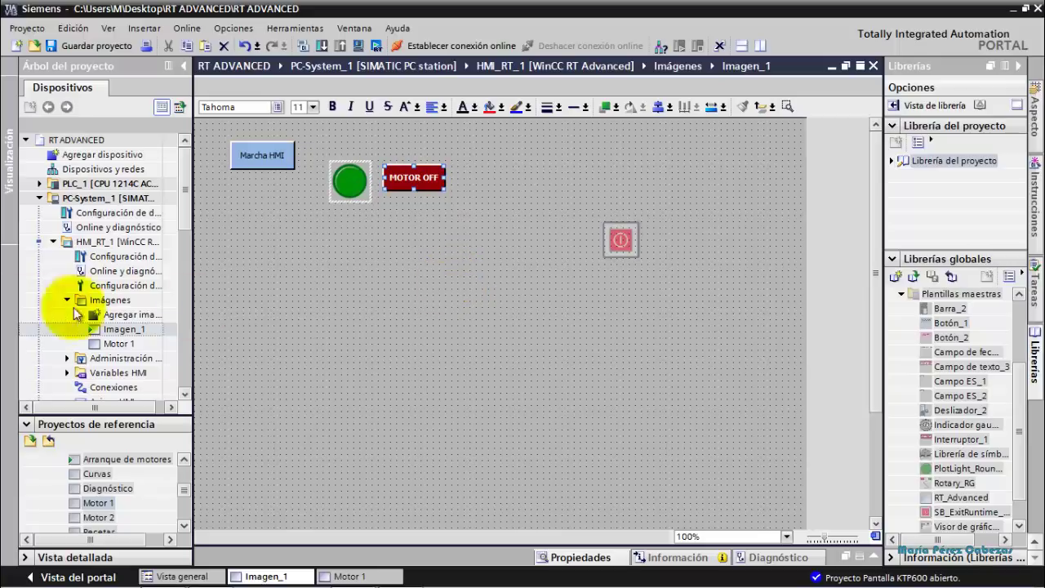
# Delete the Motor 1 screen from the Imágenes folder of HMI_RT_1 and confirm the deletion.
pyautogui.click(106, 345)
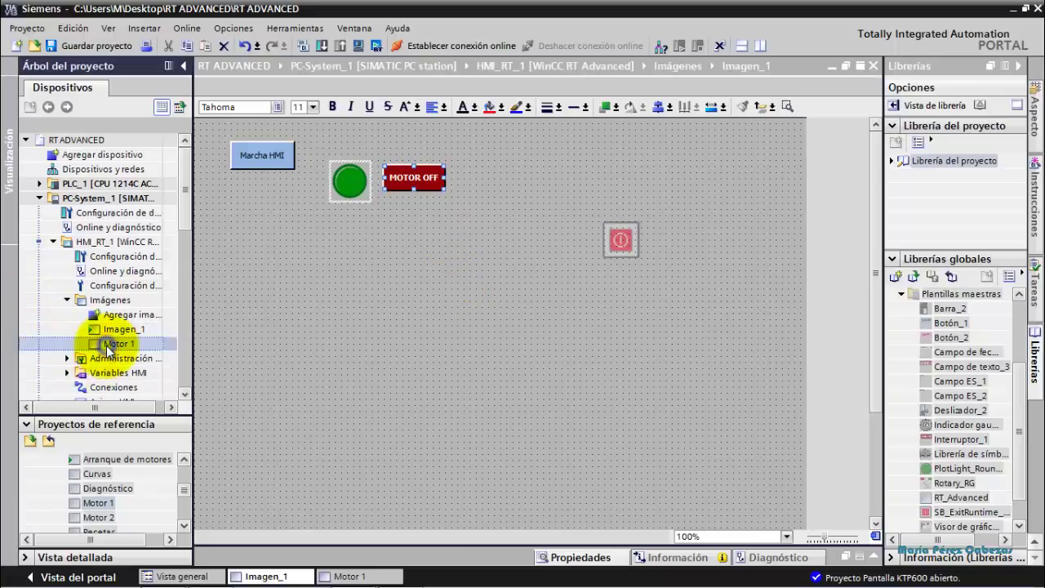
pyautogui.rightClick(106, 345)
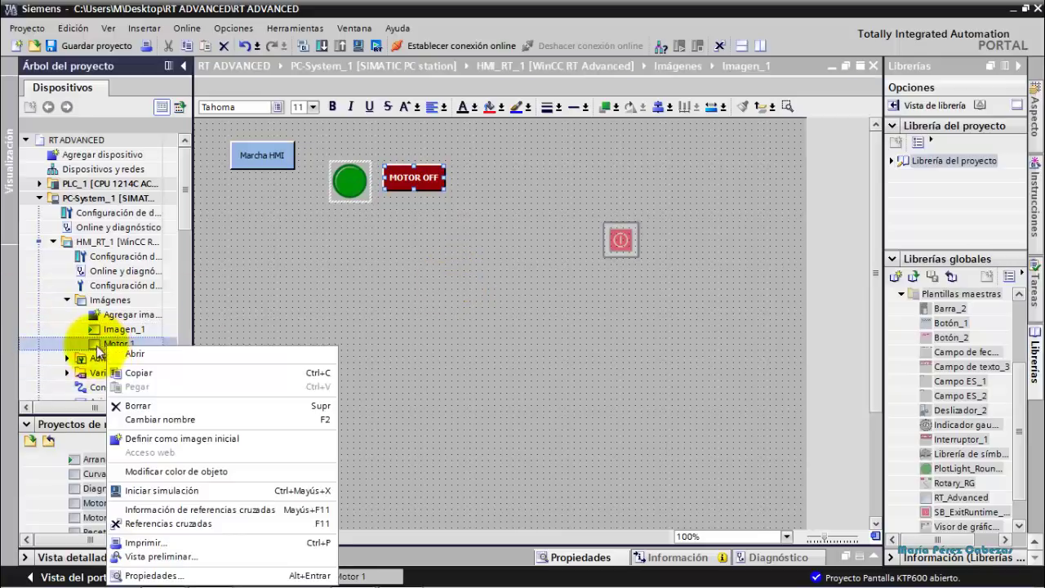
pyautogui.click(137, 405)
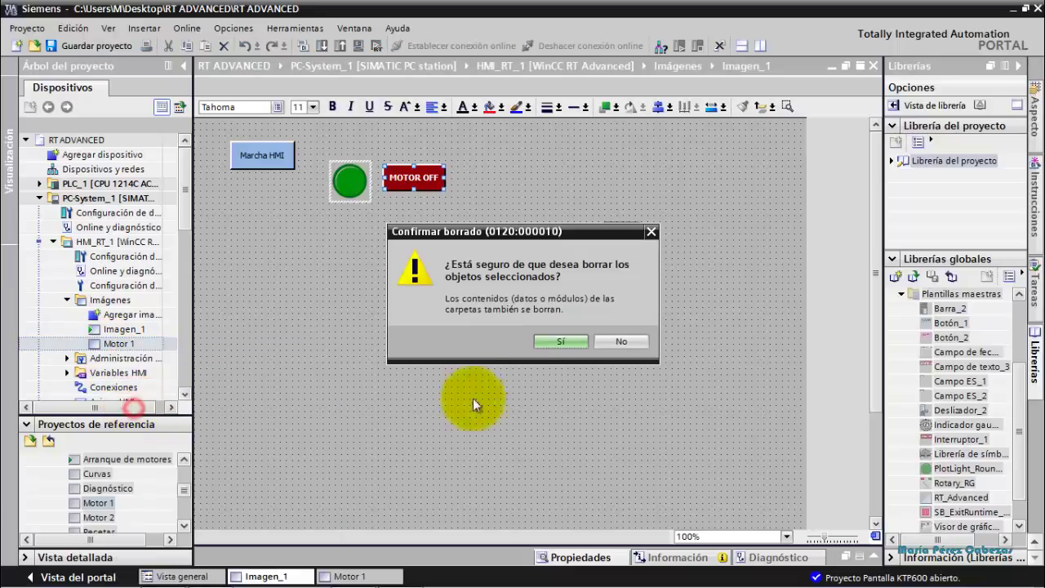
pyautogui.click(550, 341)
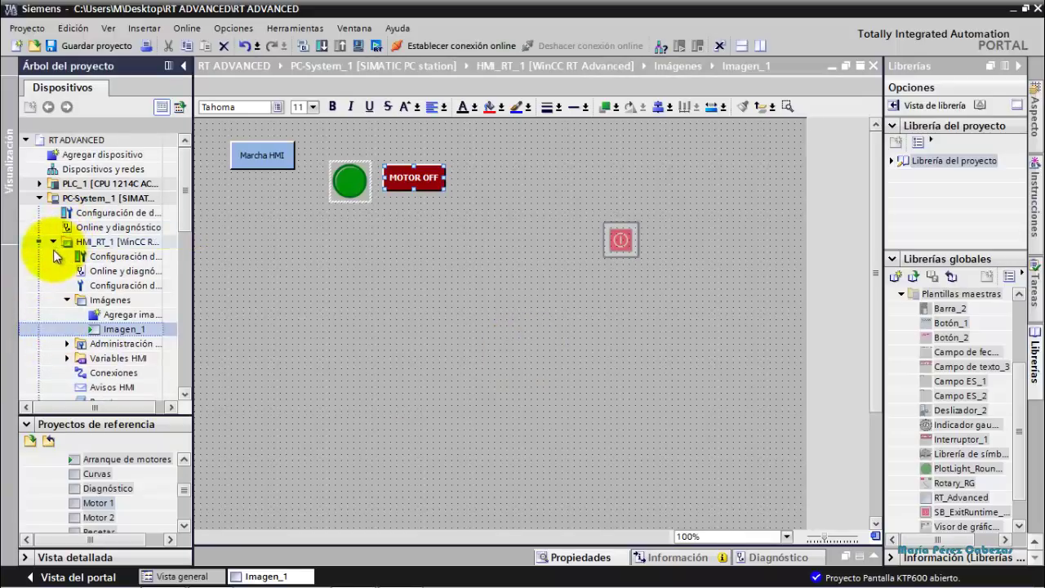
# Close the Pantalla KTP600 reference project and hide the reference projects view.
pyautogui.click(49, 441)
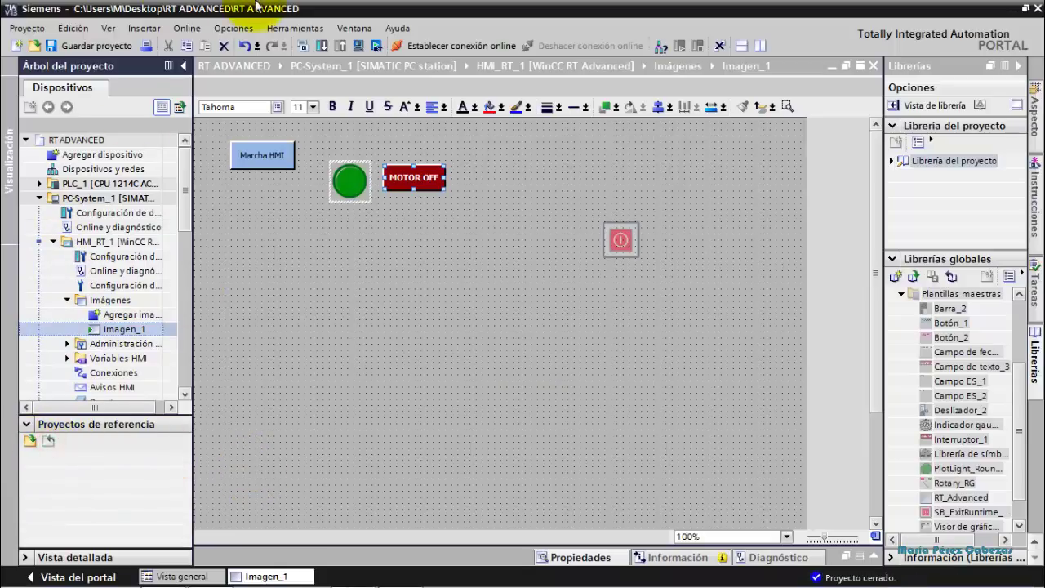
pyautogui.click(111, 31)
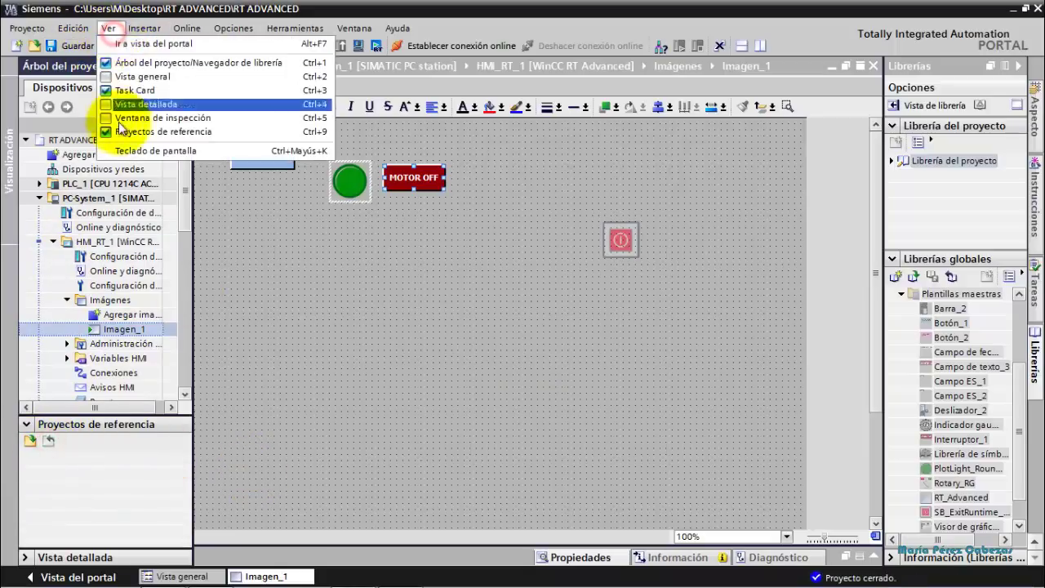
pyautogui.click(108, 132)
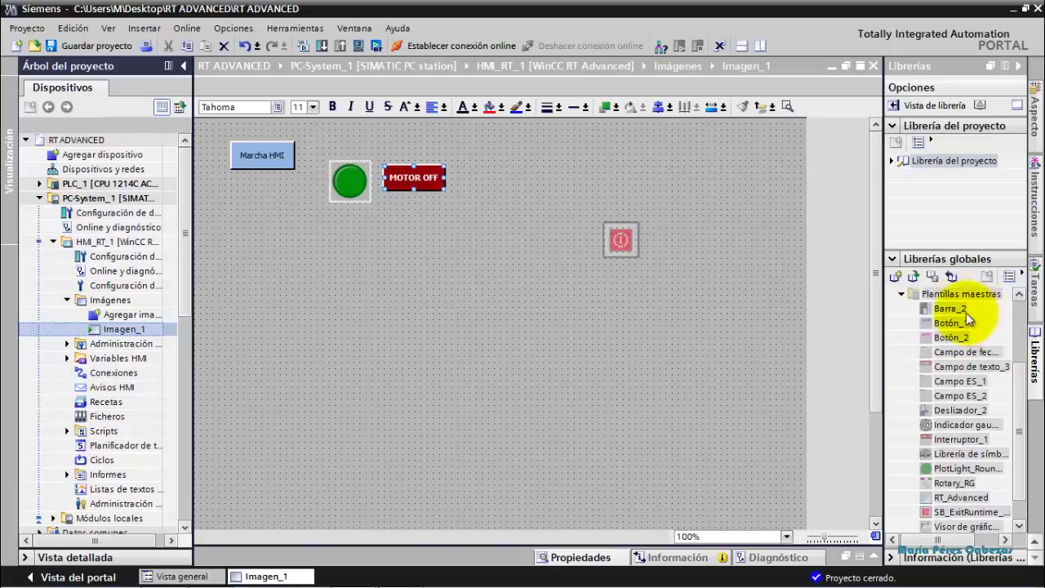
# Place the Barra_2 and Botón_2 library objects on Imagen_1, with the button directly below Marcha HMI.
pyautogui.moveTo(949, 309); pyautogui.dragTo(298, 352)
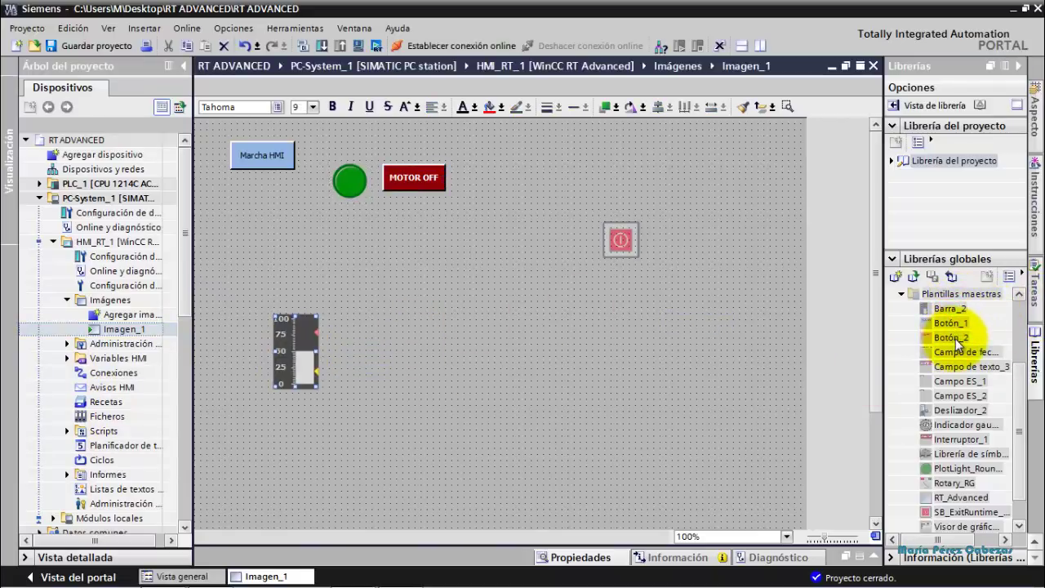
pyautogui.moveTo(957, 341); pyautogui.dragTo(262, 214)
# Inspect the function and variable assigned to the Pulsar event of the Marcha HMI button.
pyautogui.click(264, 155)
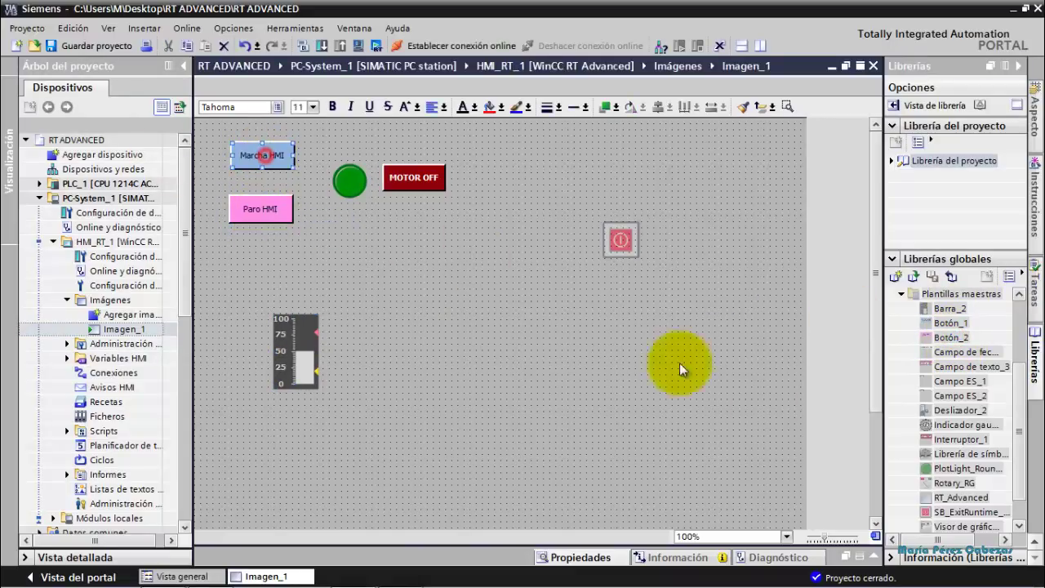
pyautogui.click(874, 558)
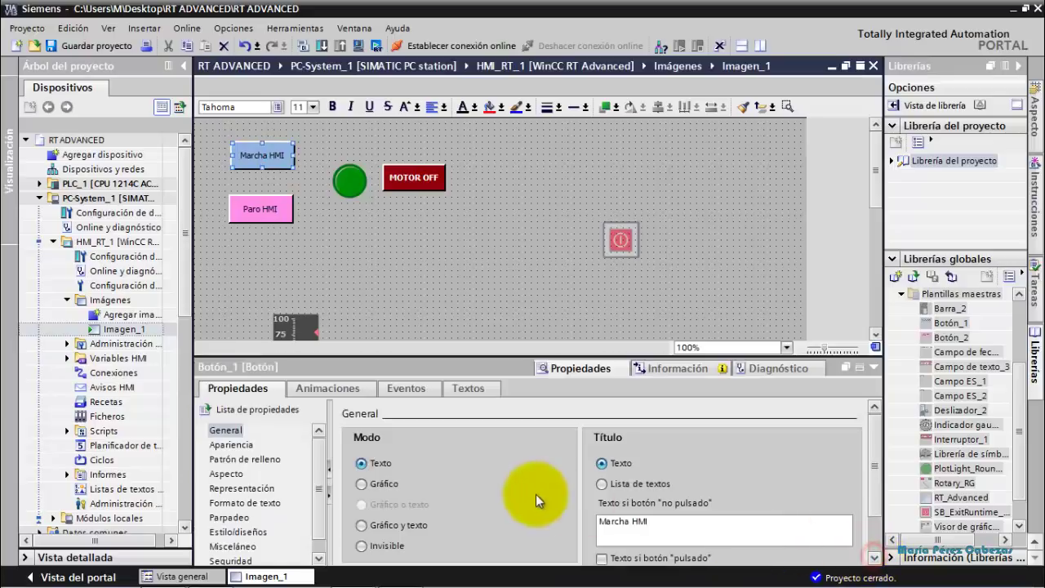
pyautogui.click(331, 388)
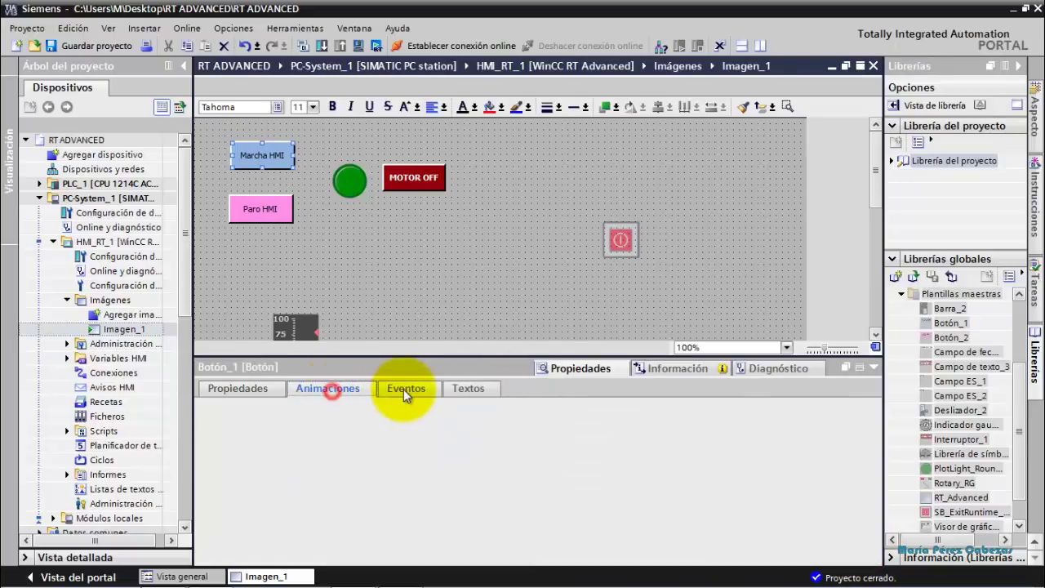
pyautogui.click(405, 389)
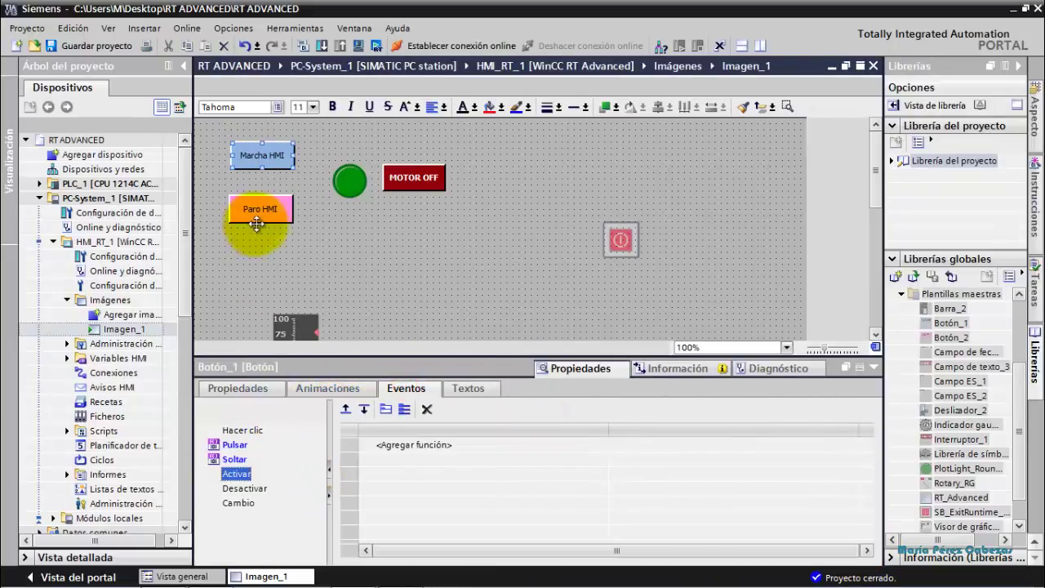
pyautogui.click(227, 444)
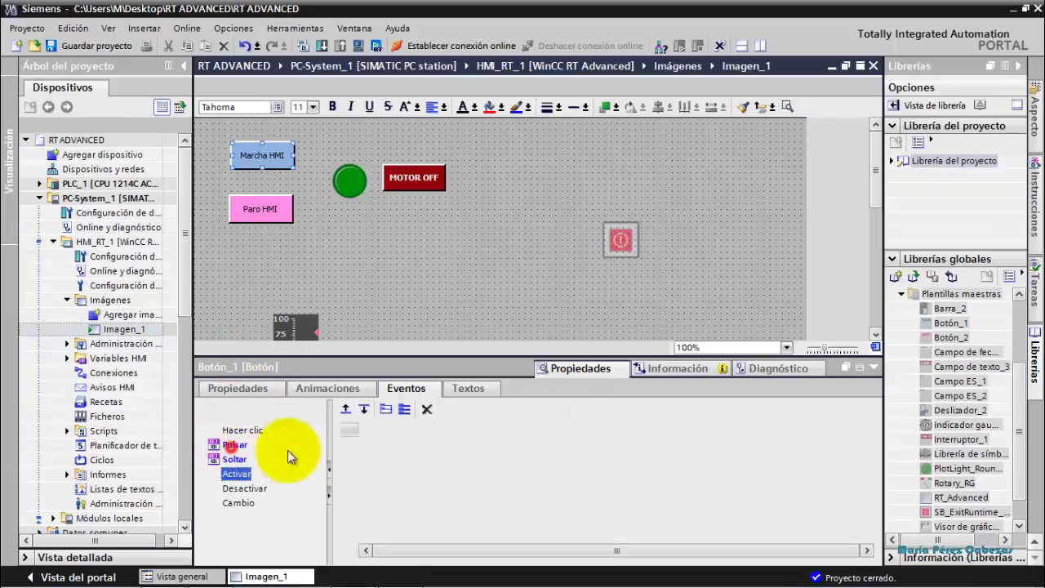
pyautogui.click(380, 259)
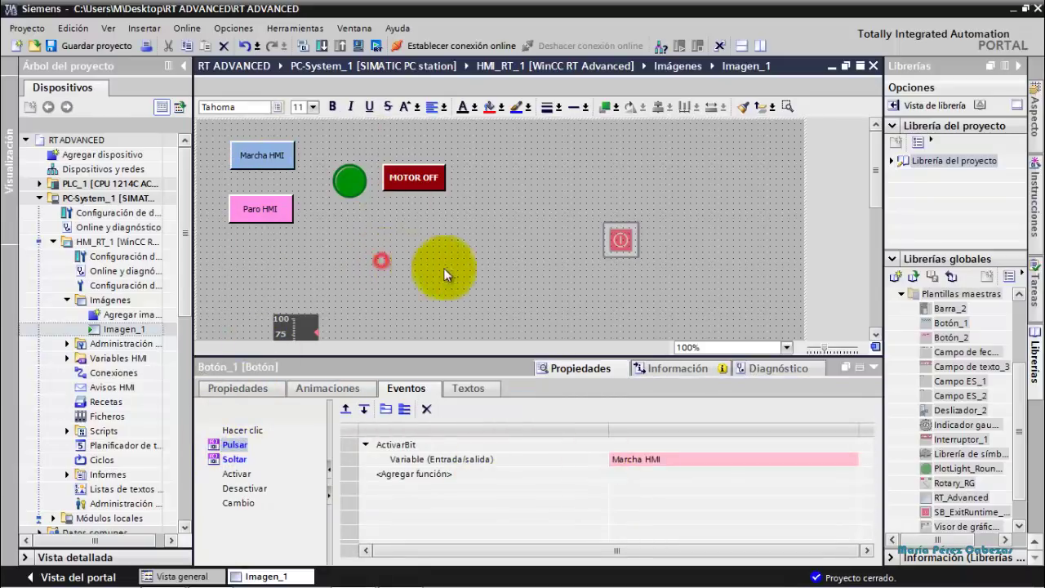
pyautogui.click(874, 368)
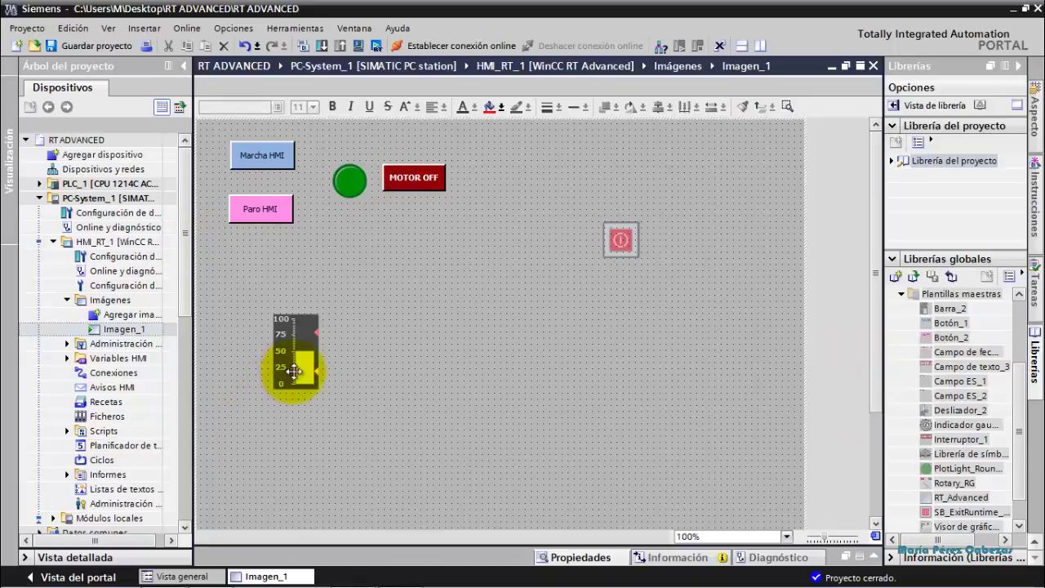
# Shift the bar toward the screen's left edge and place the library's date/time field and Campo de texto_3 below the motor controls.
pyautogui.moveTo(280, 362); pyautogui.dragTo(230, 352)
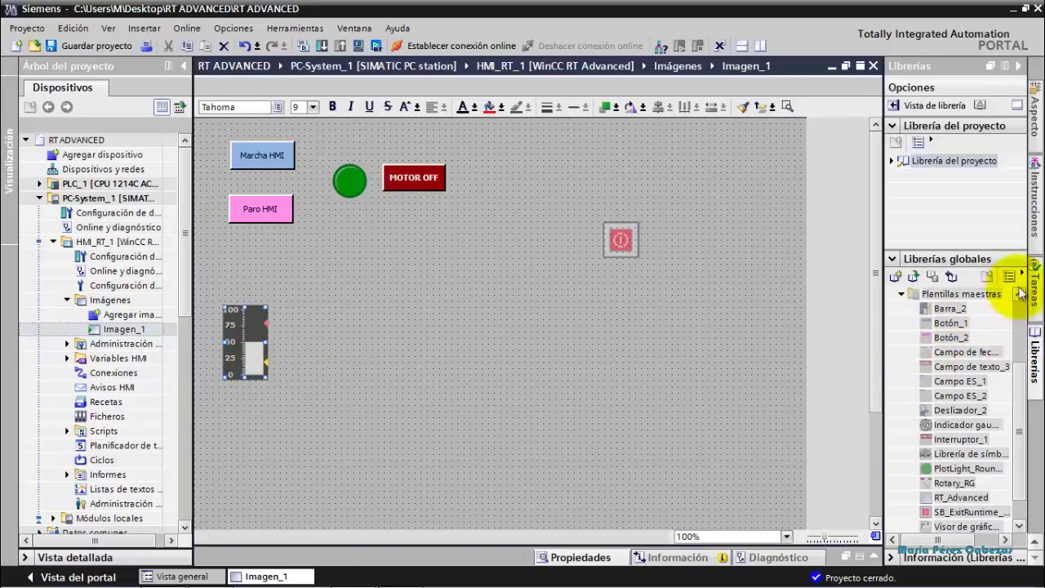
pyautogui.moveTo(984, 355); pyautogui.dragTo(341, 277)
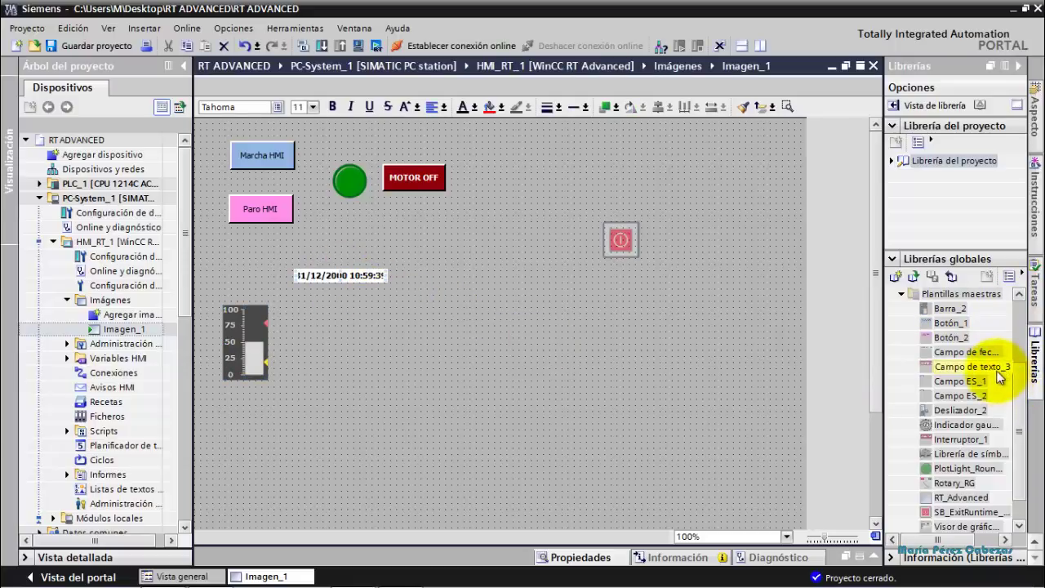
pyautogui.moveTo(998, 373); pyautogui.dragTo(465, 271)
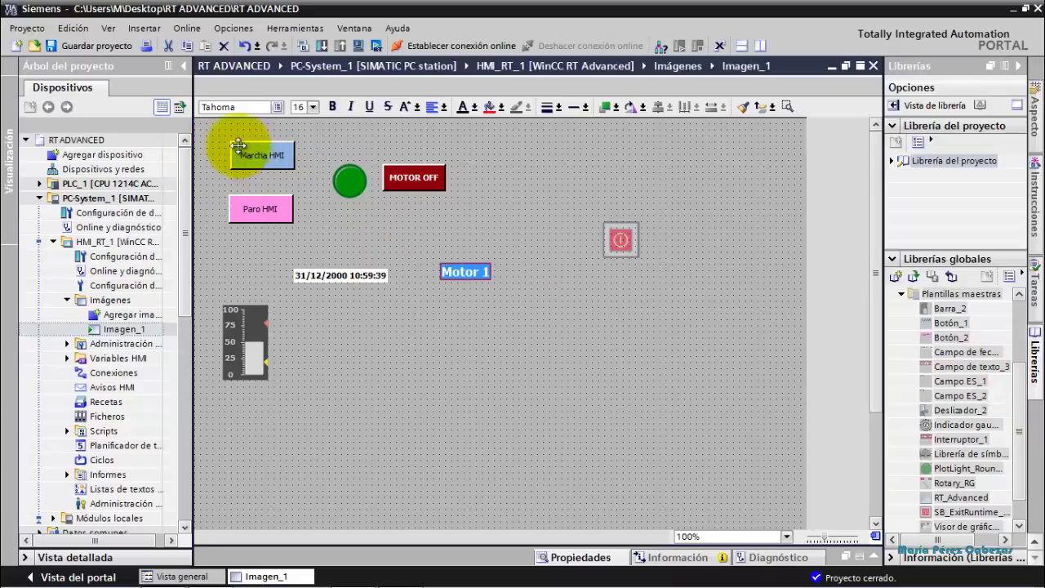
# Move the buttons, lamp and MOTOR OFF field down together, put the Motor 1 label above them, and lower the bar.
pyautogui.moveTo(210, 129); pyautogui.dragTo(354, 203)
pyautogui.moveTo(470, 239); pyautogui.dragTo(470, 238)
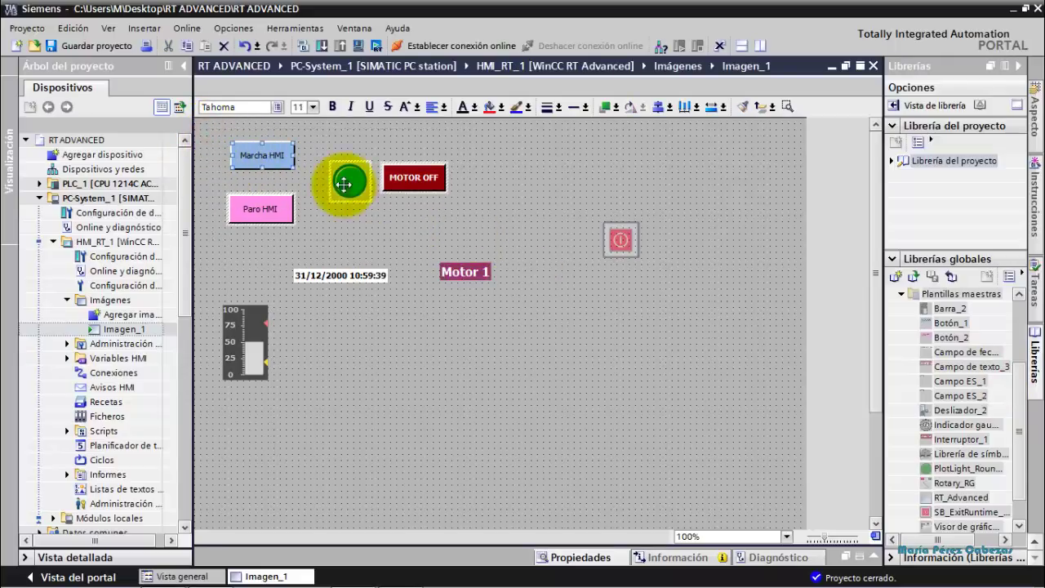
pyautogui.moveTo(345, 177); pyautogui.dragTo(349, 202)
pyautogui.moveTo(462, 273); pyautogui.dragTo(222, 136)
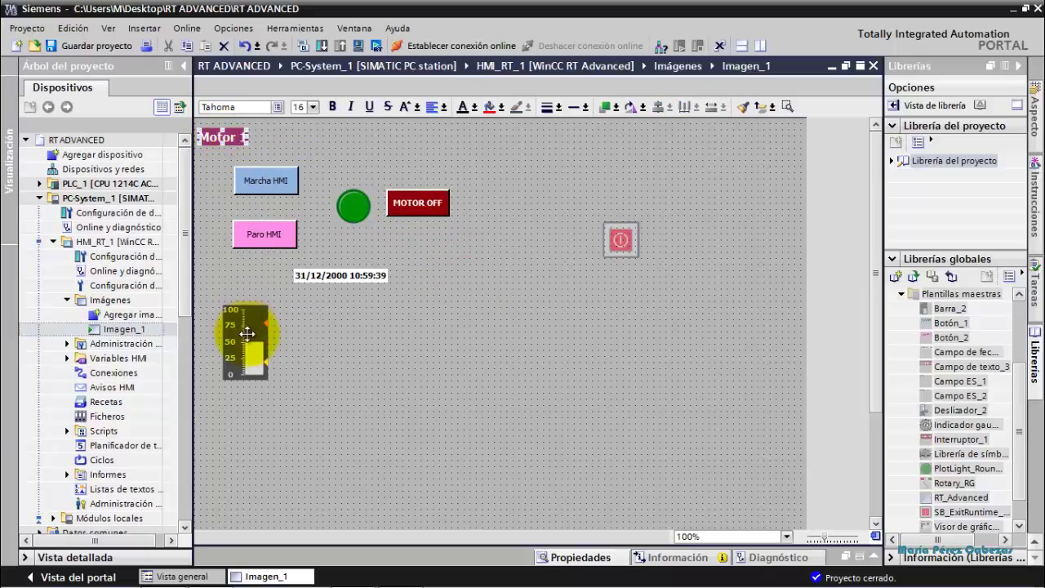
pyautogui.moveTo(255, 374); pyautogui.dragTo(260, 387)
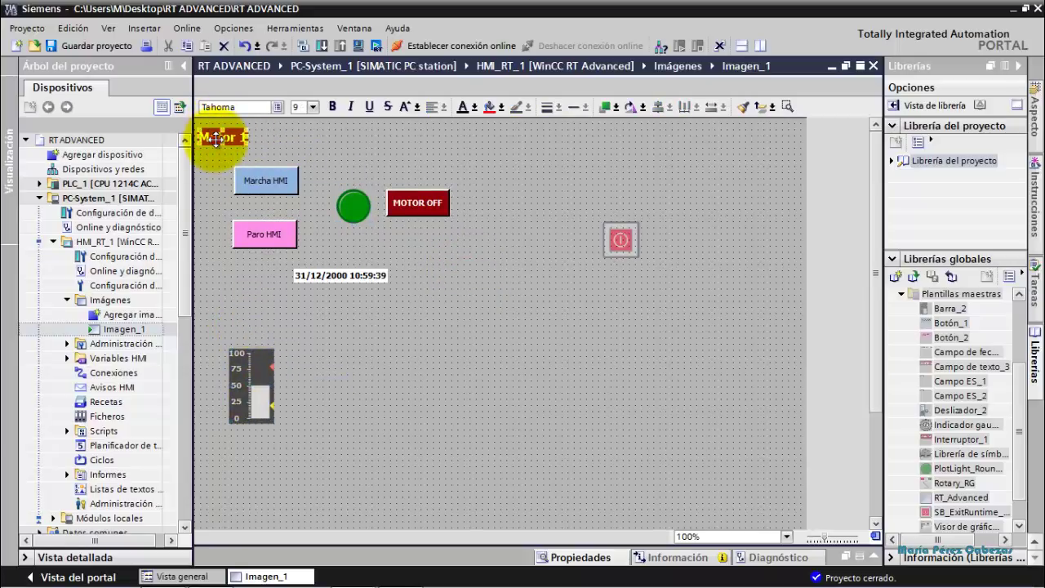
# Duplicate the Motor 1 label and position the copy just above the bar, aligned with the original.
pyautogui.rightClick(212, 138)
pyautogui.press('Escape')
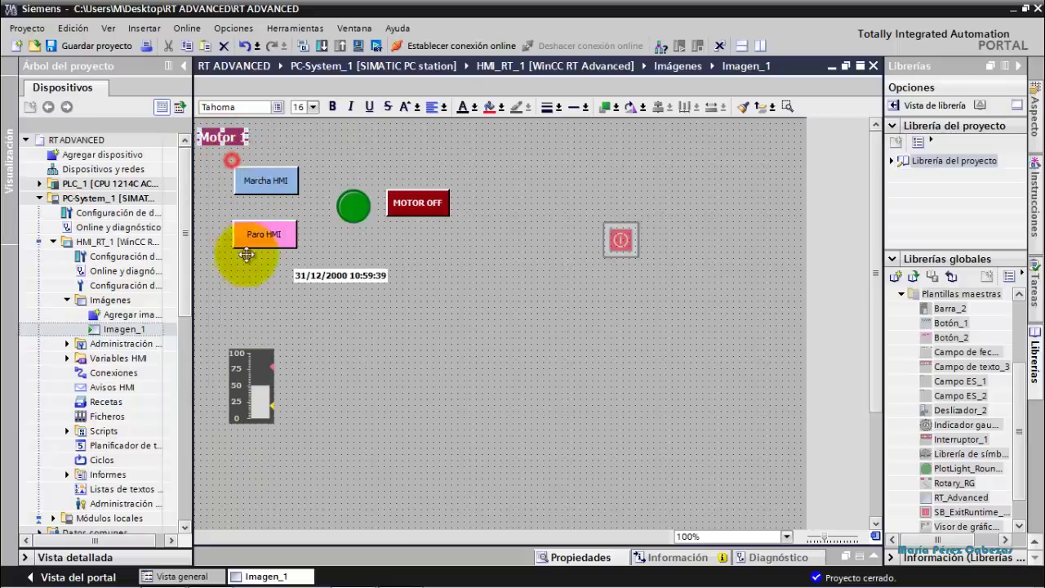
pyautogui.rightClick(213, 322)
pyautogui.click(235, 333)
pyautogui.moveTo(234, 338); pyautogui.dragTo(215, 313)
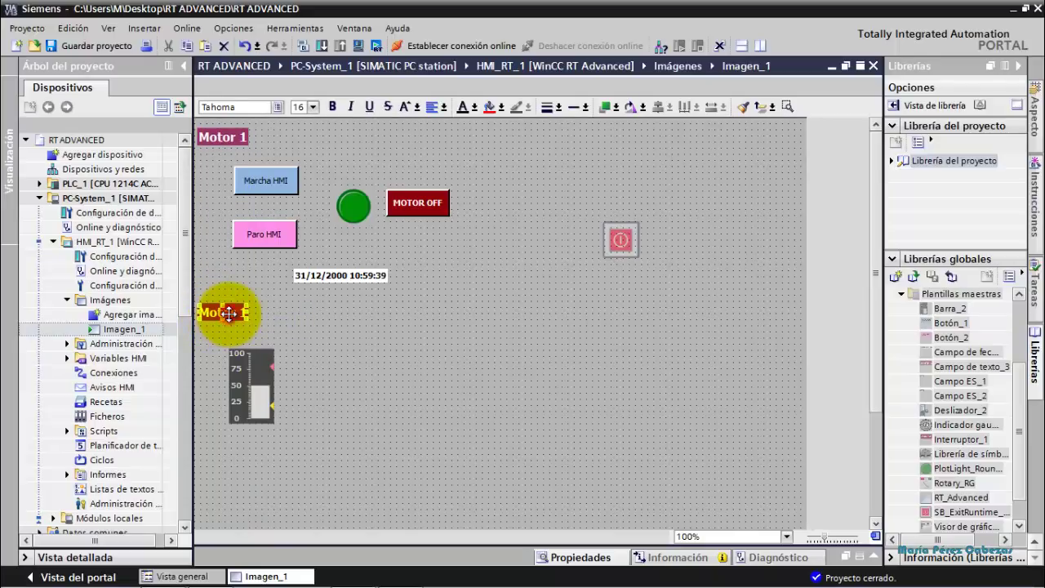
# Change the text of the duplicated label above the bar to Motor 2.
pyautogui.doubleClick(228, 313)
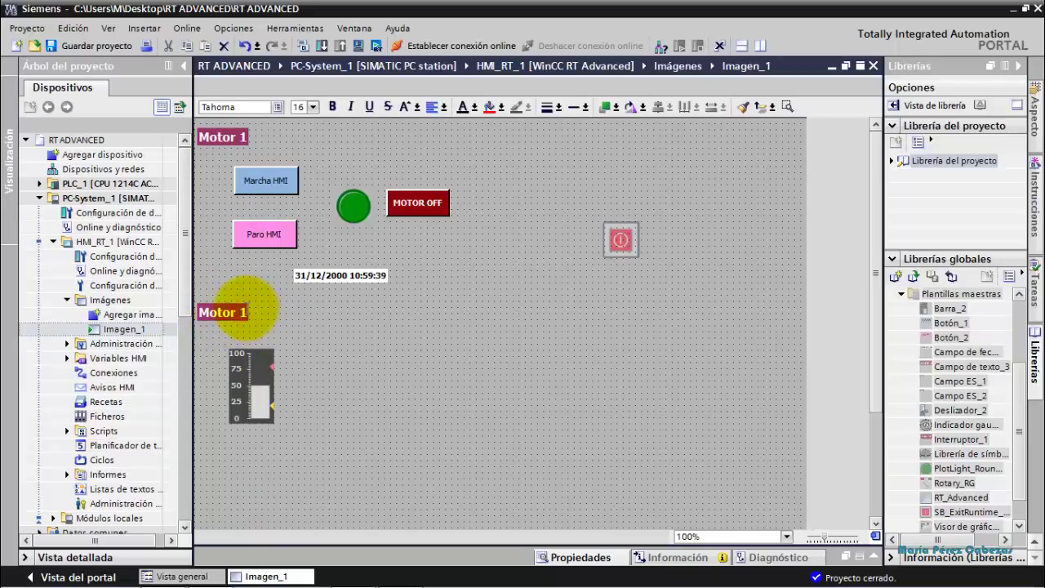
pyautogui.press('BackSpace')
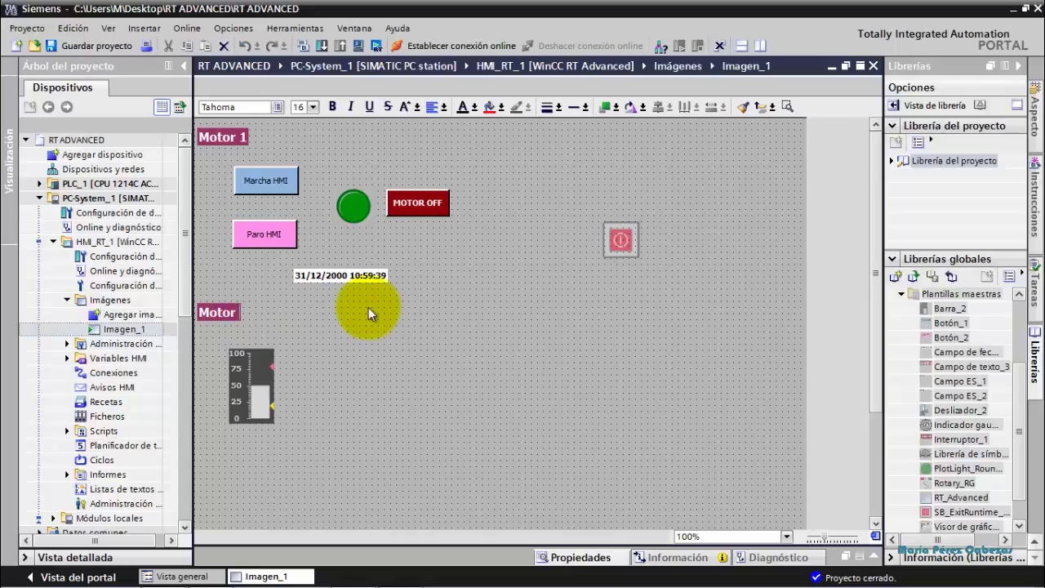
pyautogui.write('2')
pyautogui.click(329, 353)
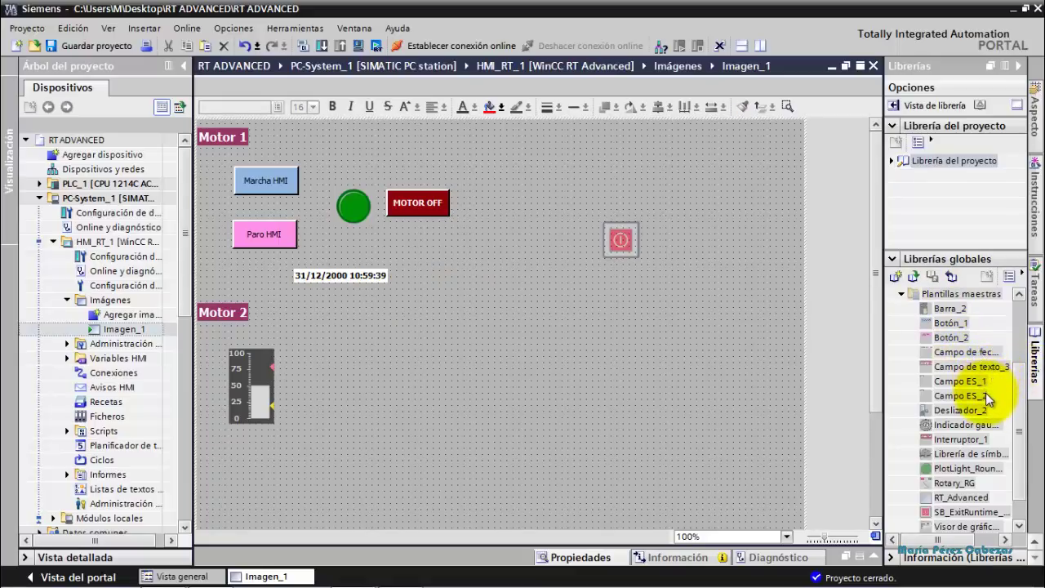
# Place the Campo ES_1 and Campo ES_2 library fields one below the other beside the Motor 2 bar.
pyautogui.click(963, 381)
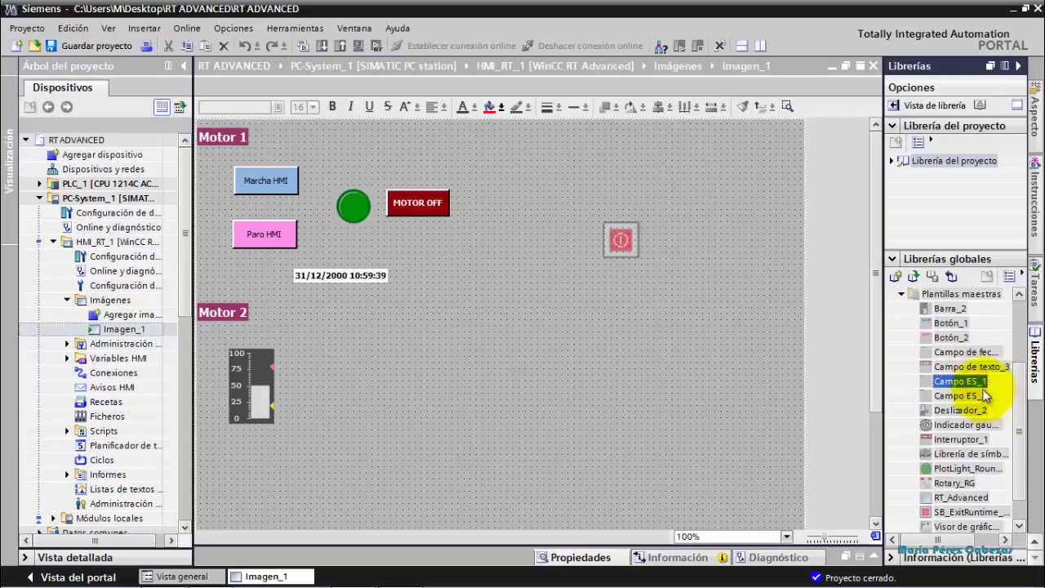
pyautogui.moveTo(982, 390); pyautogui.dragTo(417, 351)
pyautogui.click(962, 399)
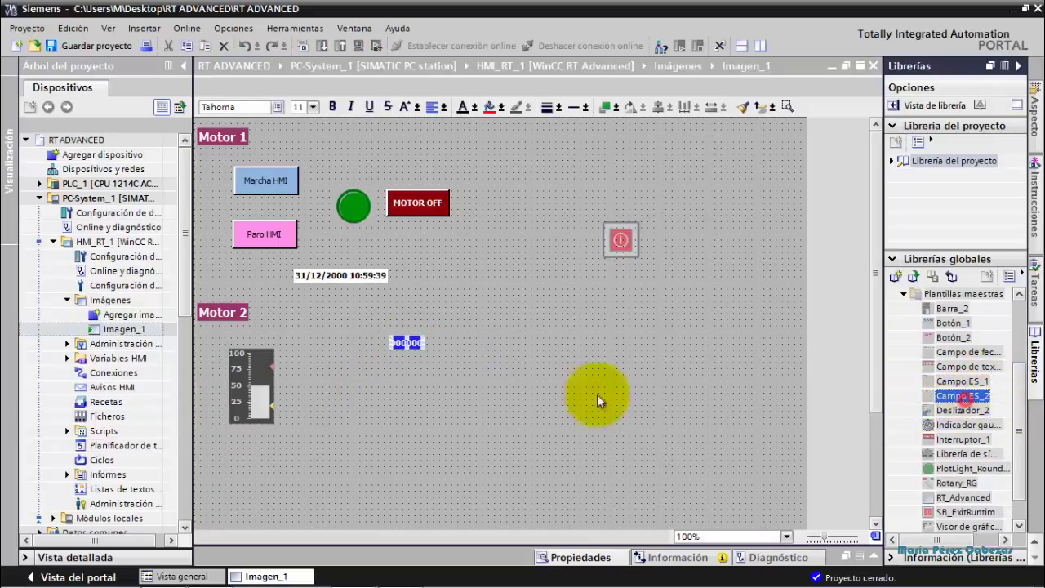
pyautogui.moveTo(409, 392)
pyautogui.mouseDown()
pyautogui.moveTo(406, 372)
pyautogui.moveTo(408, 399)
pyautogui.mouseUp()
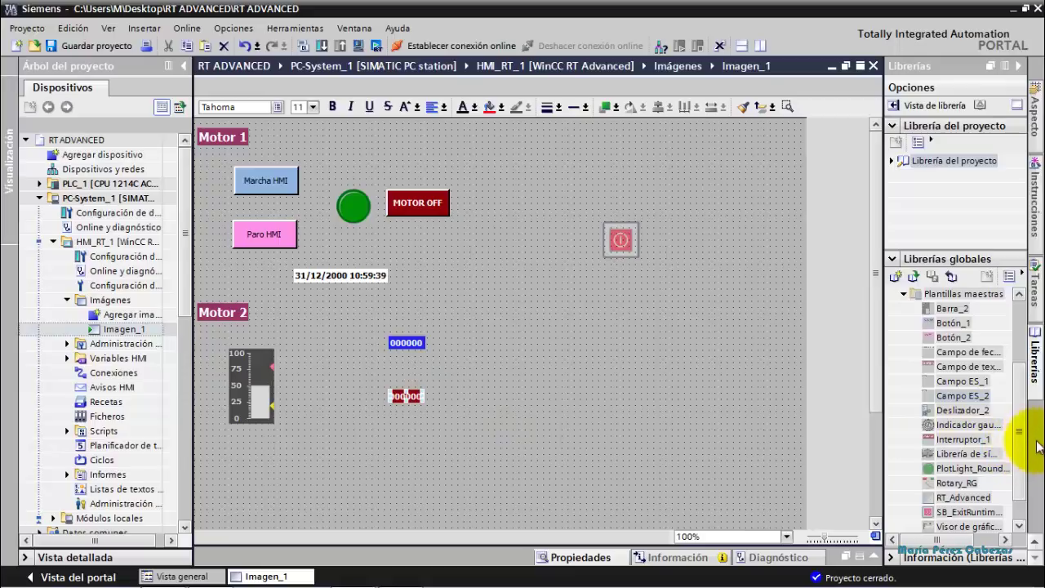
pyautogui.scroll(-1, 1020, 433)
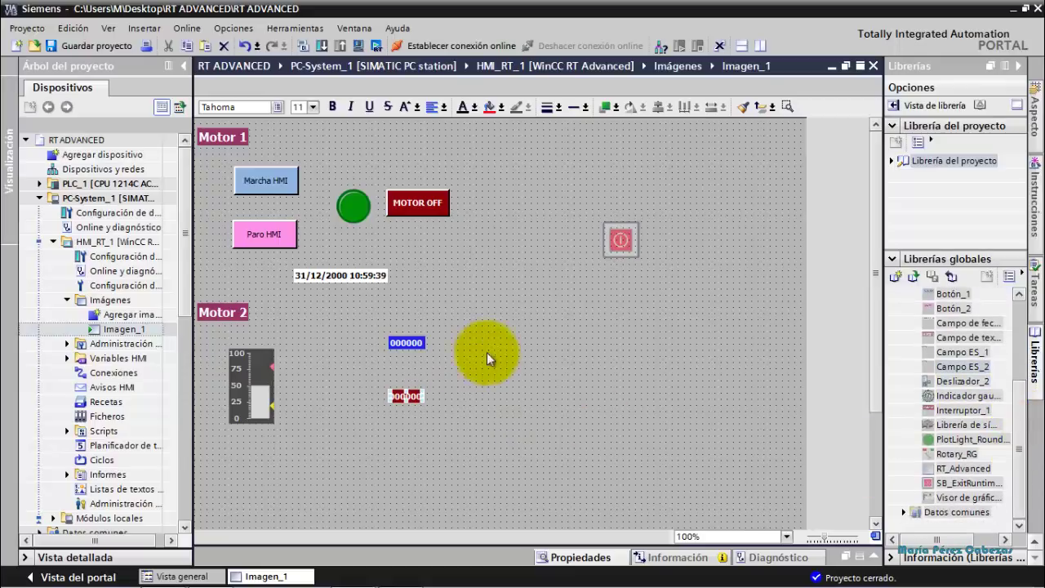
# Move the red Campo ES_2 field up, closer to the blue I/O field.
pyautogui.click(874, 557)
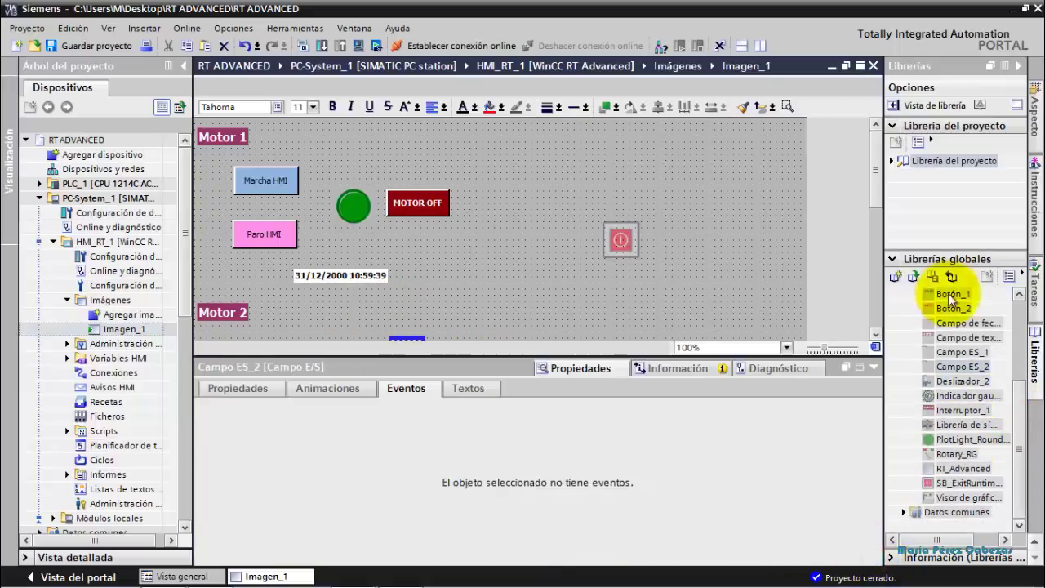
pyautogui.moveTo(874, 169); pyautogui.dragTo(874, 205)
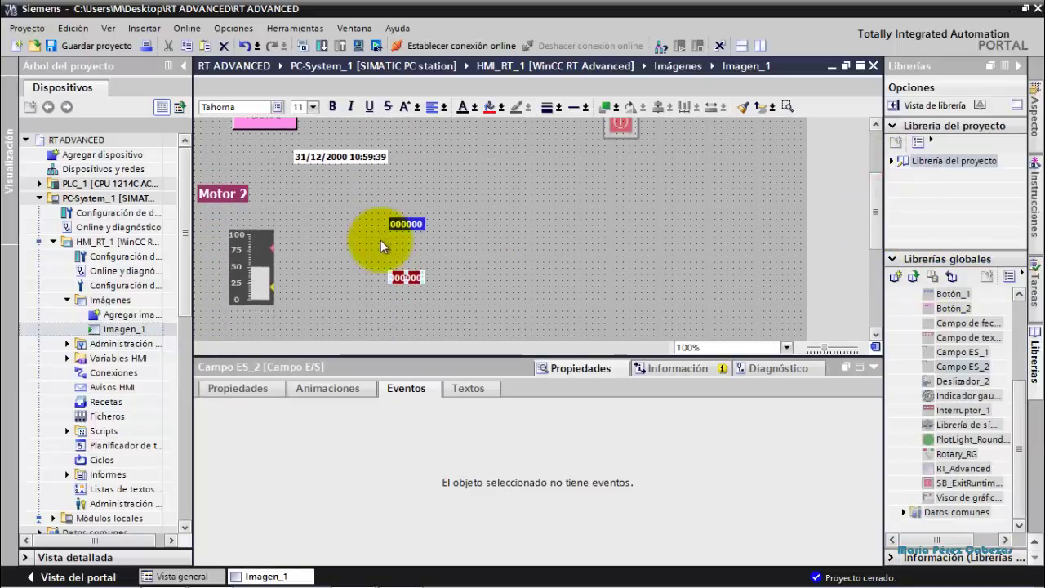
pyautogui.click(405, 274)
pyautogui.moveTo(406, 268); pyautogui.dragTo(405, 250)
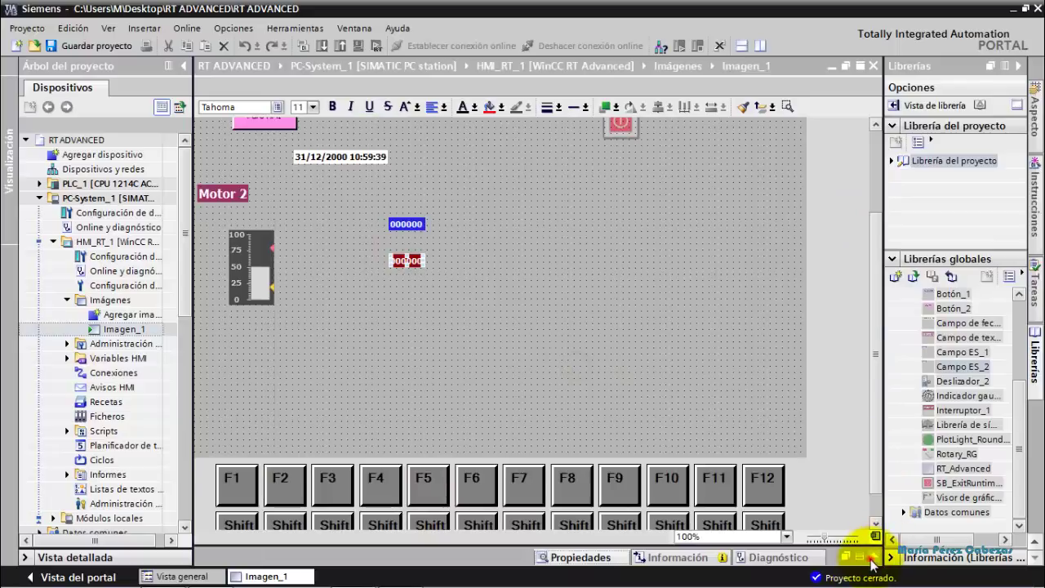
# Show the general properties of the red Campo ES_2 field to check its process variable and mode.
pyautogui.click(872, 557)
pyautogui.click(849, 368)
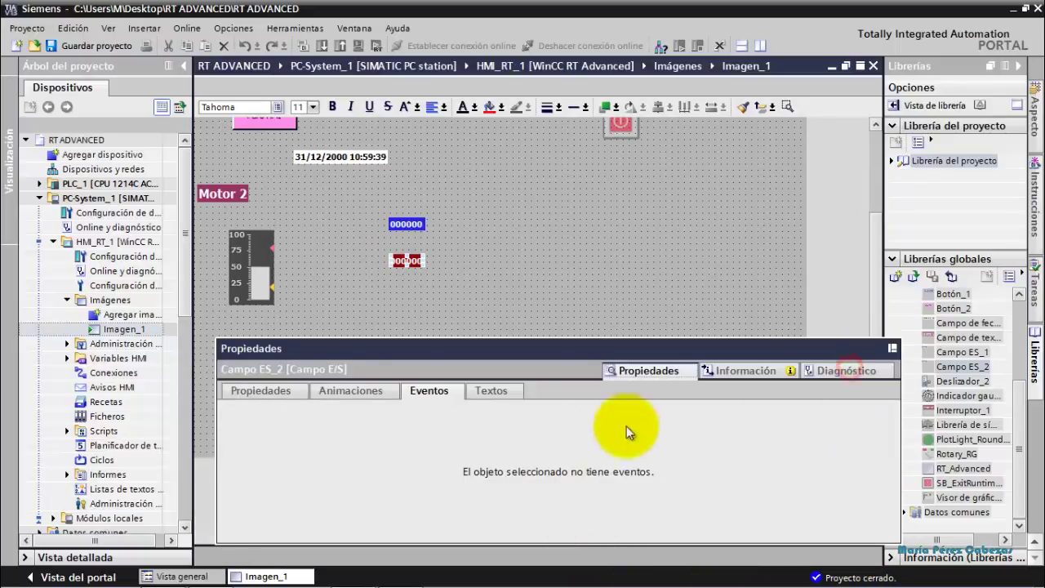
pyautogui.click(640, 373)
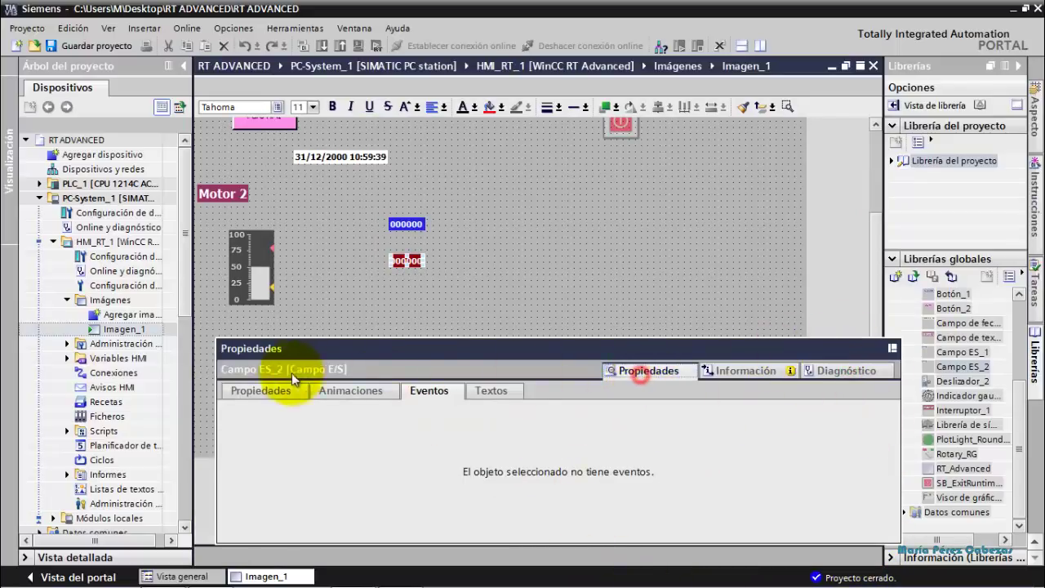
pyautogui.click(892, 349)
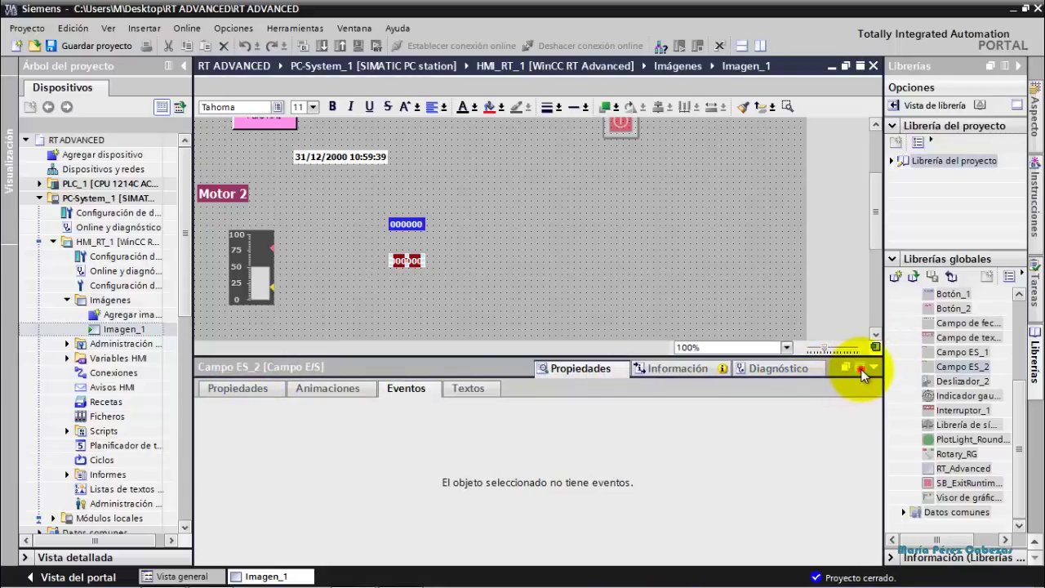
pyautogui.click(860, 368)
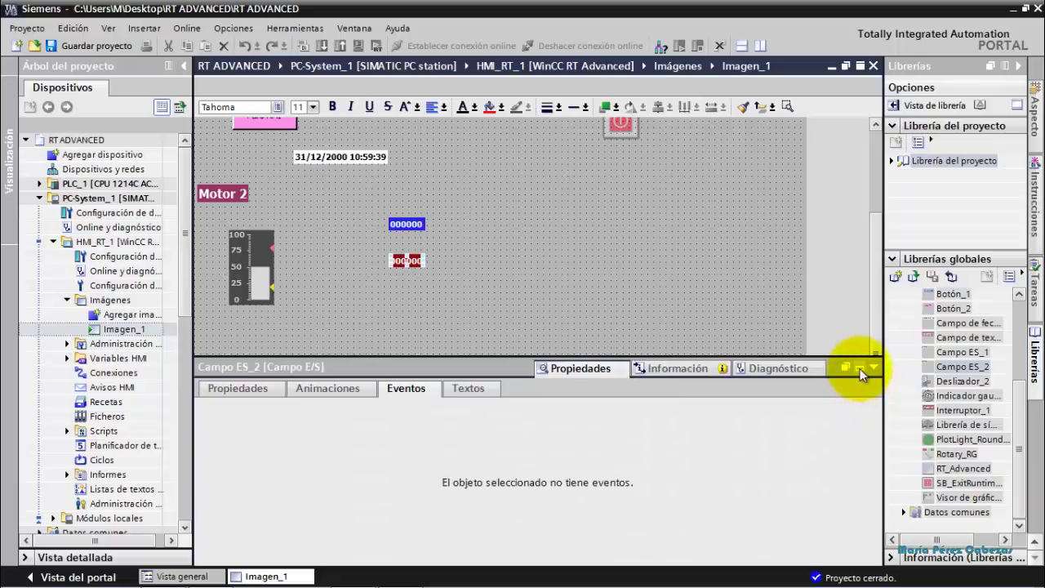
pyautogui.click(407, 262)
pyautogui.click(874, 558)
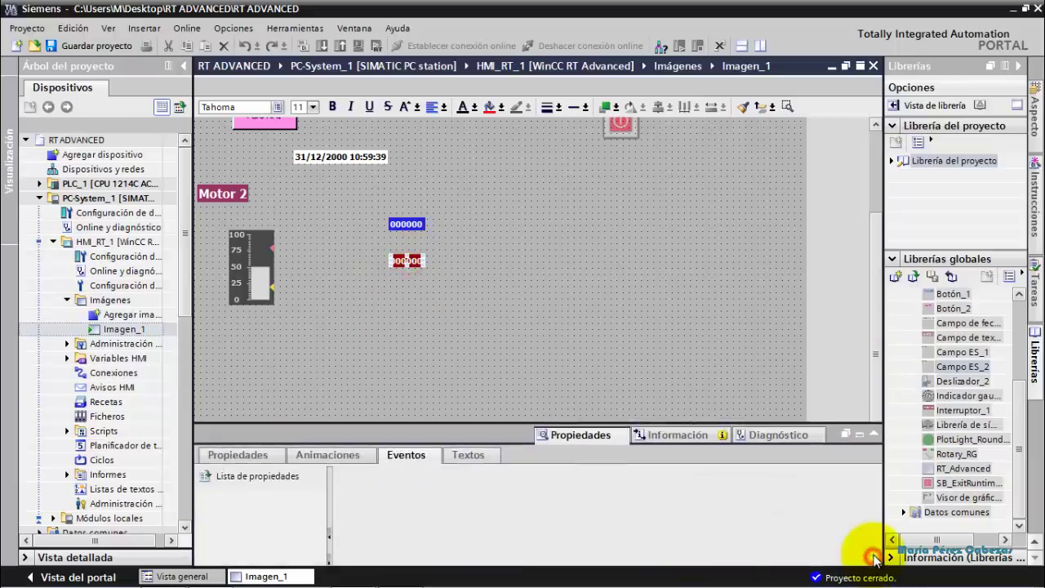
pyautogui.click(860, 369)
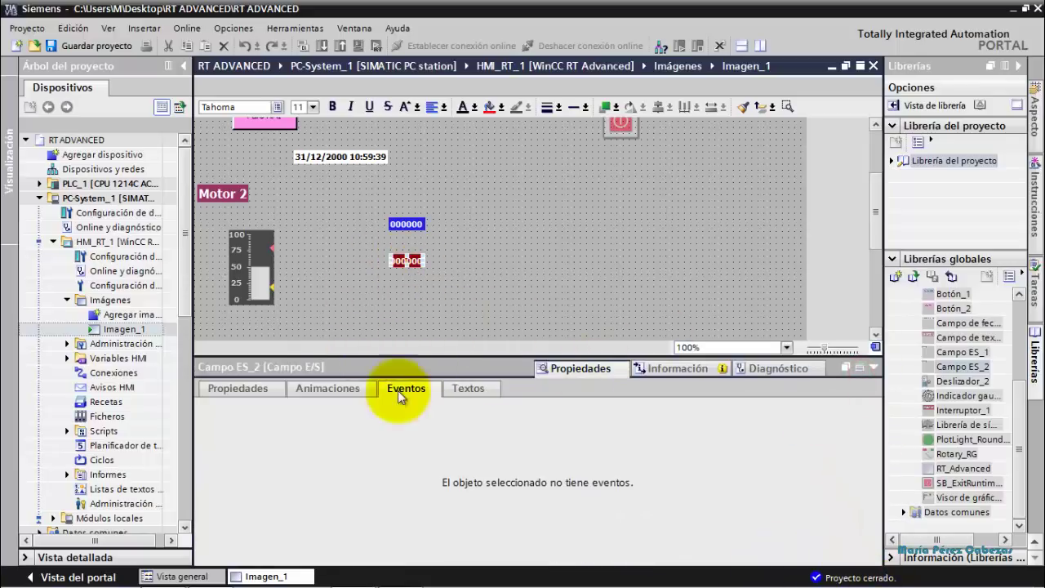
pyautogui.click(239, 388)
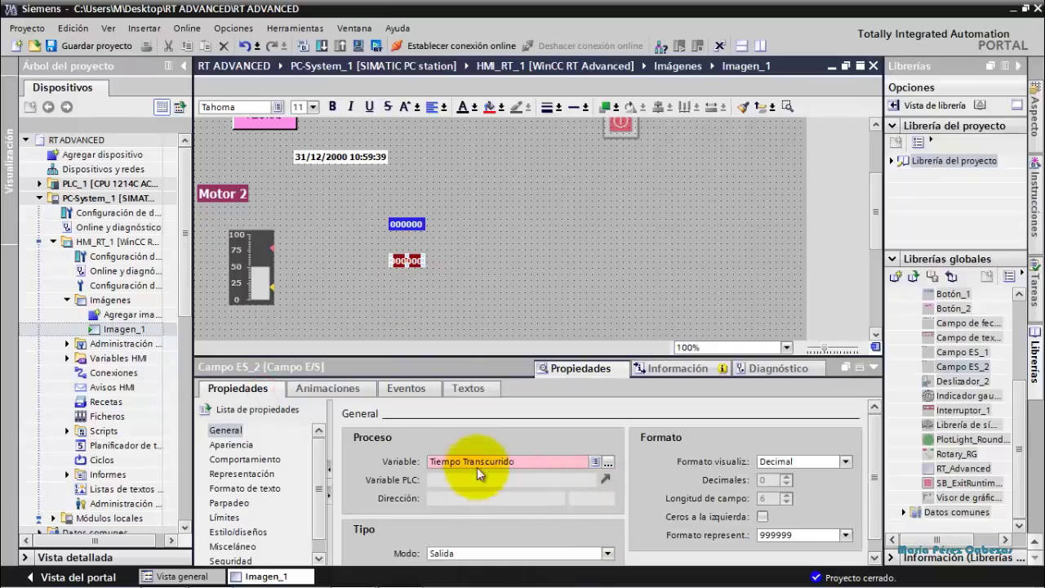
# Swap the order of the two I/O fields beside the Motor 2 bar so the red one sits above the blue one.
pyautogui.click(403, 219)
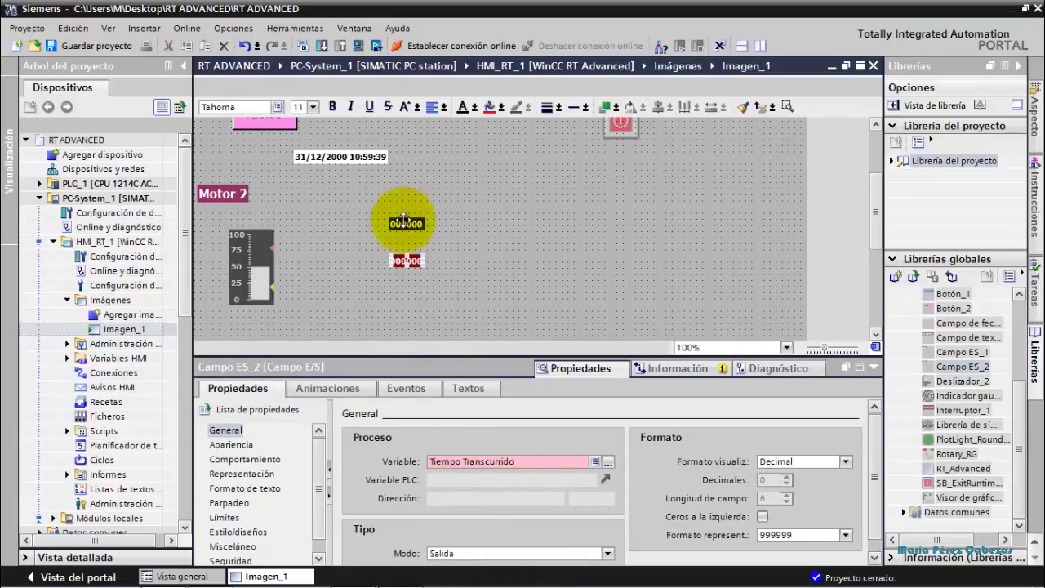
pyautogui.moveTo(403, 220); pyautogui.dragTo(405, 283)
pyautogui.click(407, 261)
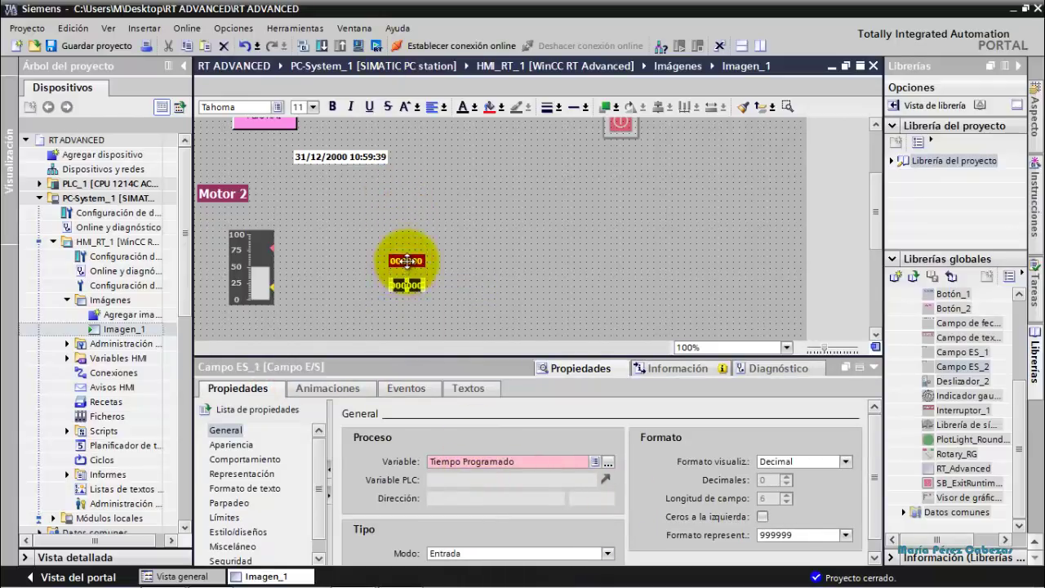
pyautogui.moveTo(406, 241); pyautogui.dragTo(405, 242)
pyautogui.moveTo(405, 285); pyautogui.dragTo(409, 279)
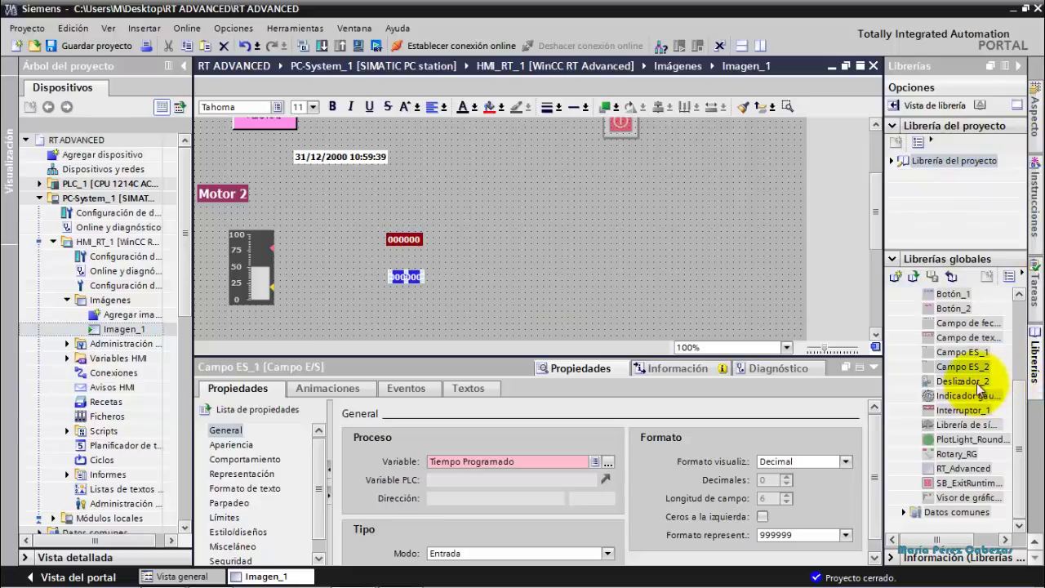
# Place the Deslizador_2 library slider beside the Motor 2 I/O fields and the Indicador gauge_2 indicator above it, next to the exit button.
pyautogui.moveTo(981, 386); pyautogui.dragTo(569, 238)
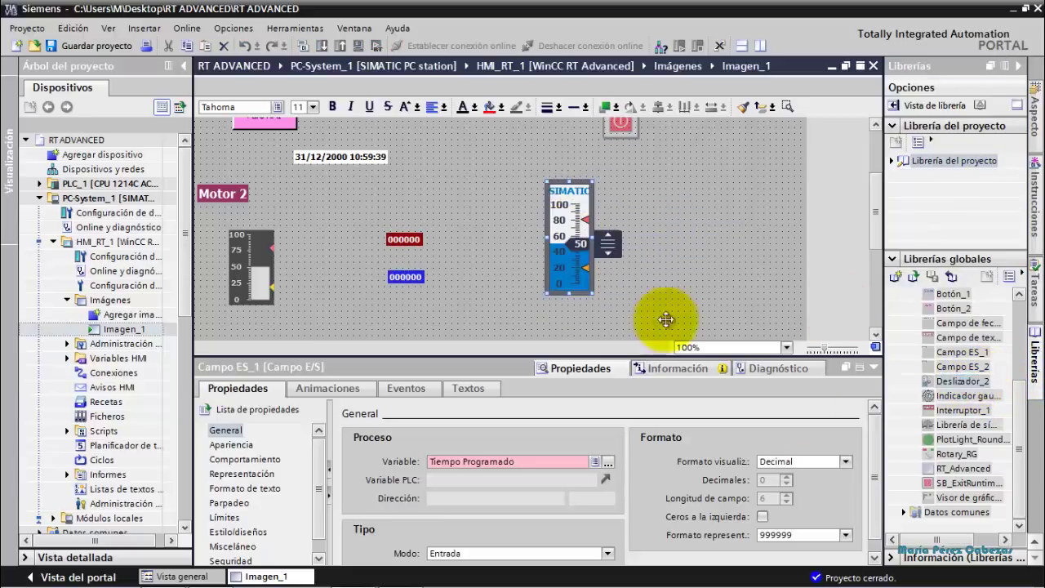
pyautogui.click(968, 396)
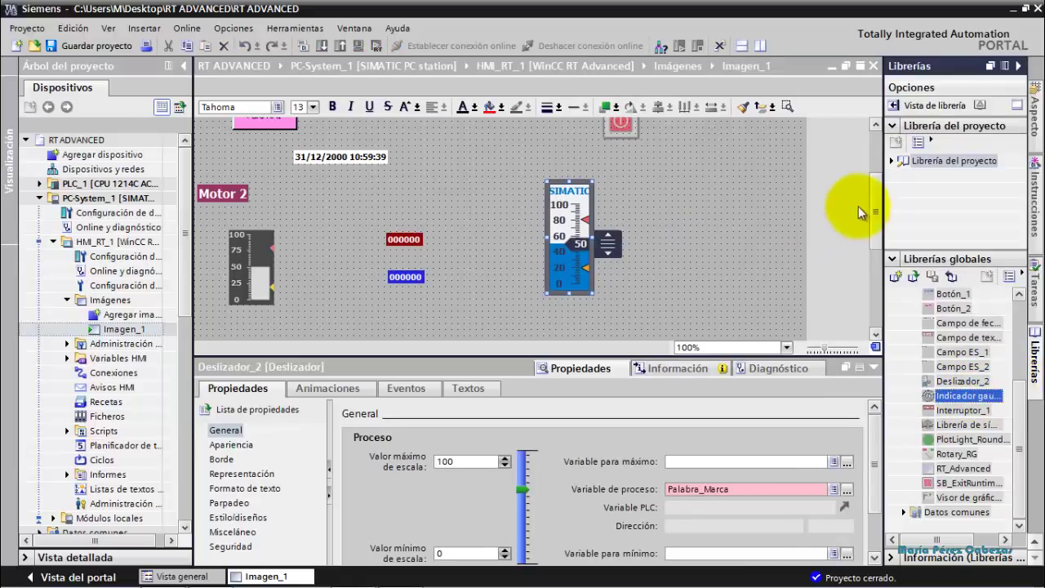
pyautogui.scroll(2, 875, 232)
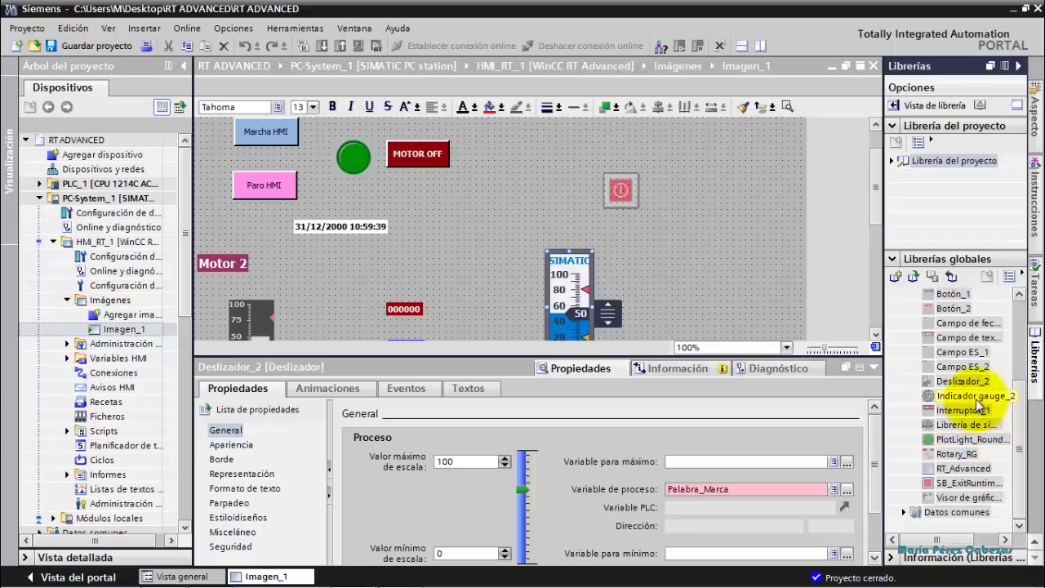
pyautogui.moveTo(968, 396); pyautogui.dragTo(556, 159)
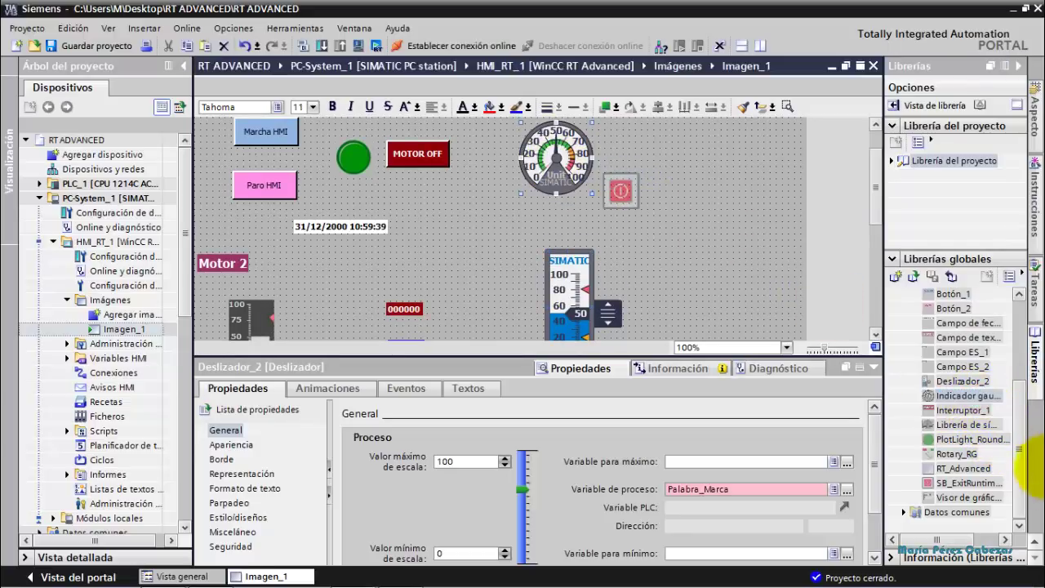
pyautogui.click(971, 415)
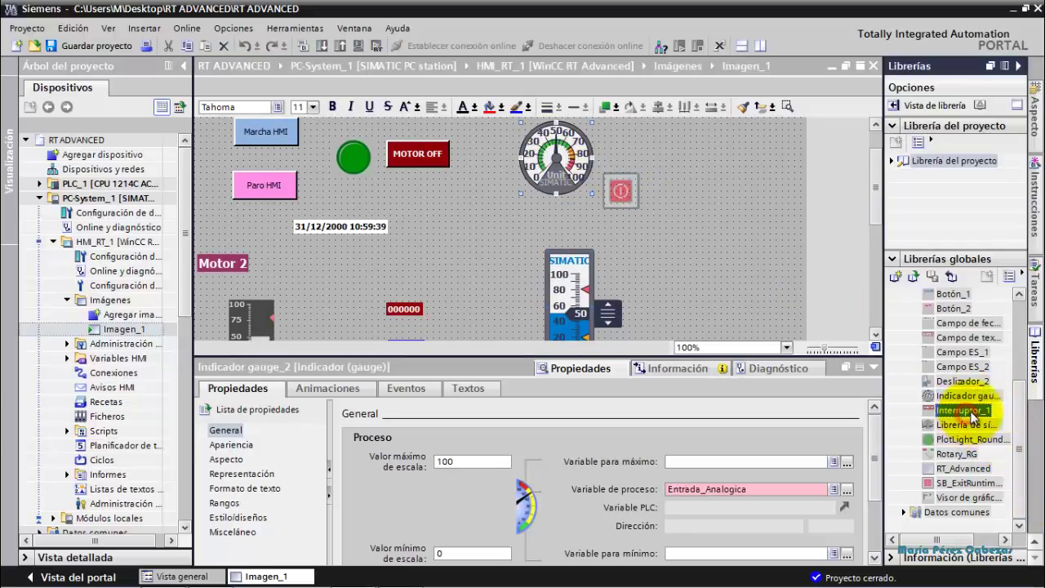
pyautogui.moveTo(983, 424); pyautogui.dragTo(443, 207)
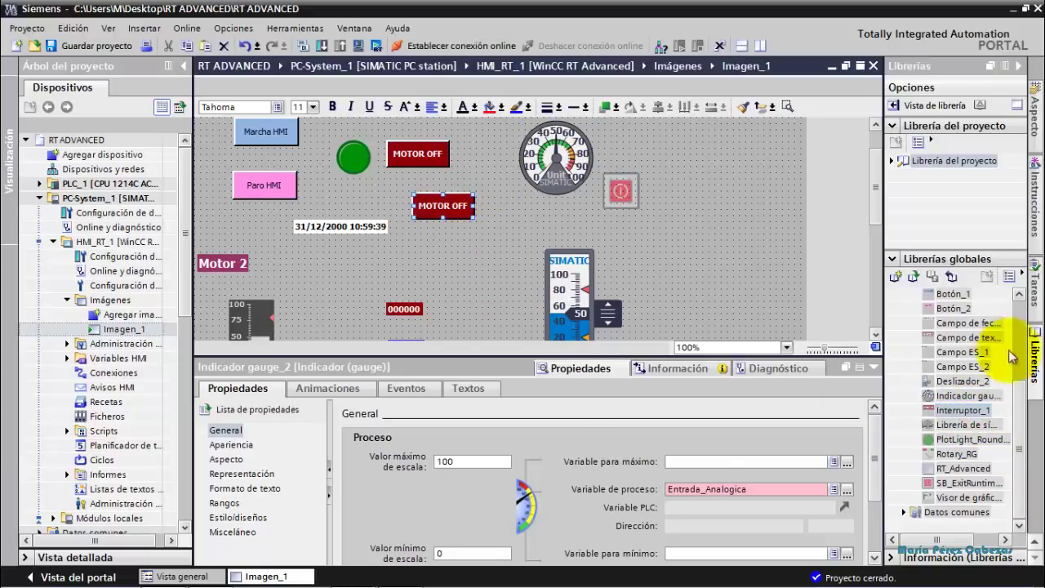
pyautogui.press('Delete')
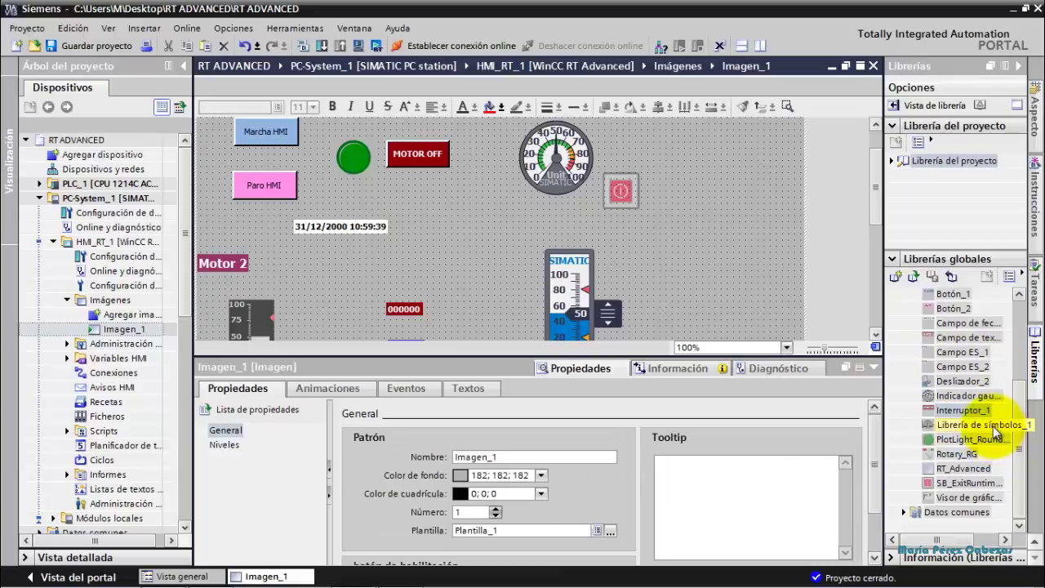
# Place the Librería de símbolos_1 motor symbol between the Motor 2 I/O fields and the slider, shifting the slider slightly to the right.
pyautogui.click(995, 431)
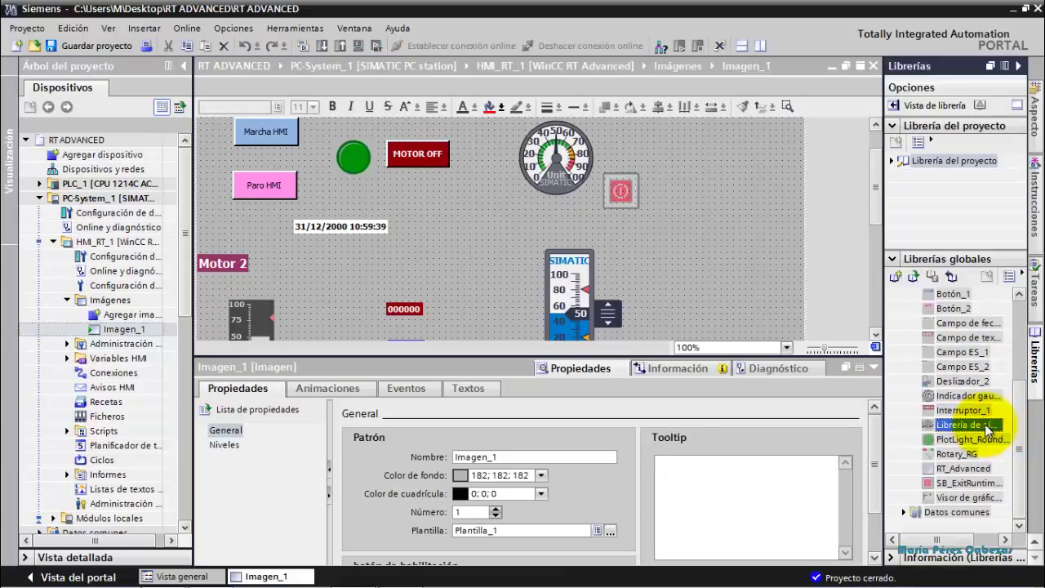
pyautogui.moveTo(989, 430); pyautogui.dragTo(500, 289)
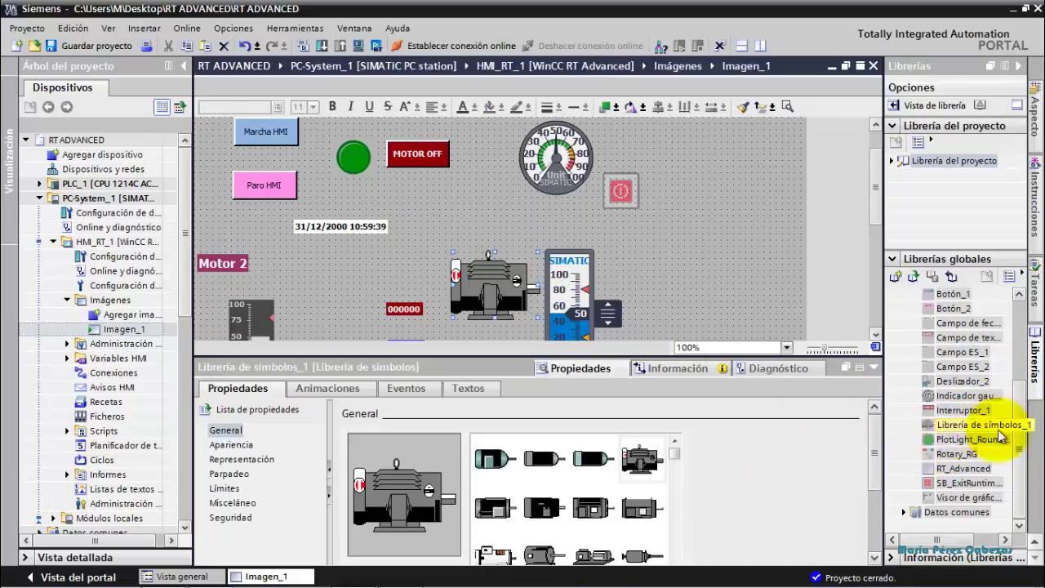
pyautogui.click(989, 440)
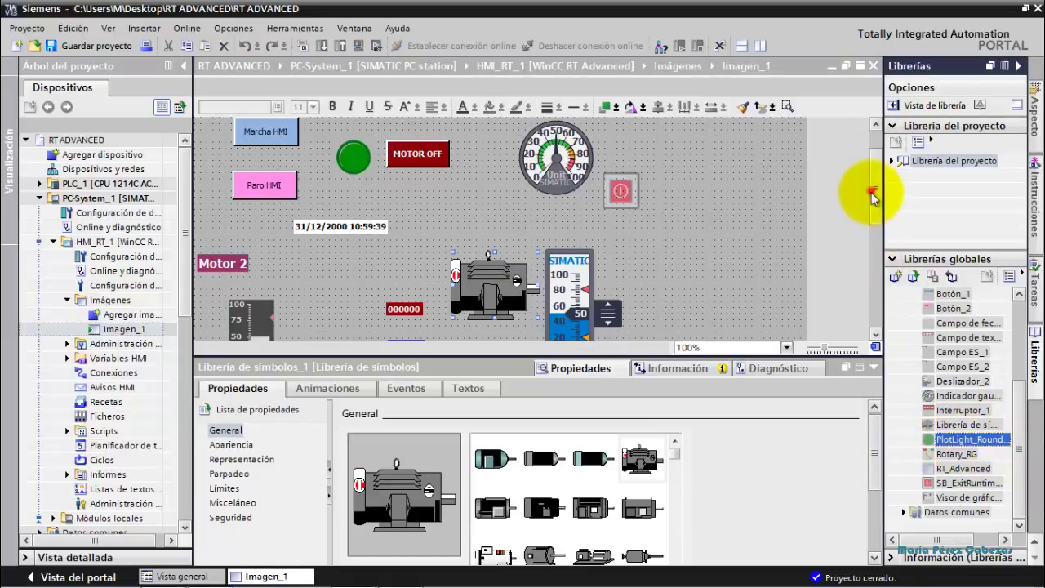
pyautogui.moveTo(872, 194); pyautogui.dragTo(870, 230)
pyautogui.moveTo(473, 211); pyautogui.dragTo(480, 261)
pyautogui.moveTo(560, 233); pyautogui.dragTo(573, 238)
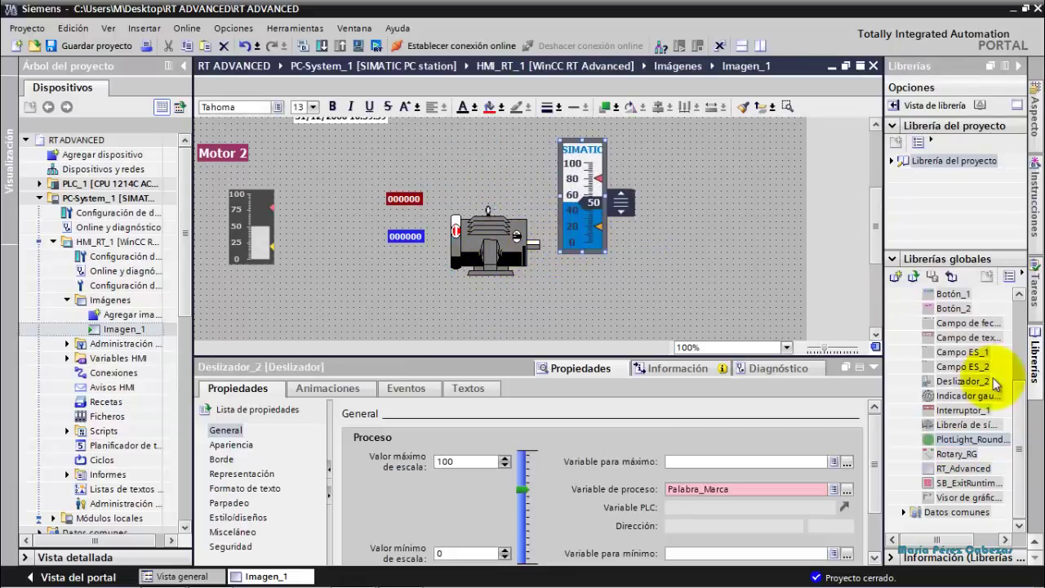
# Place the green PlotLight_Round_G library light above the Motor 2 motor symbol and the Rotary_RG switch beside it.
pyautogui.moveTo(978, 443); pyautogui.dragTo(485, 157)
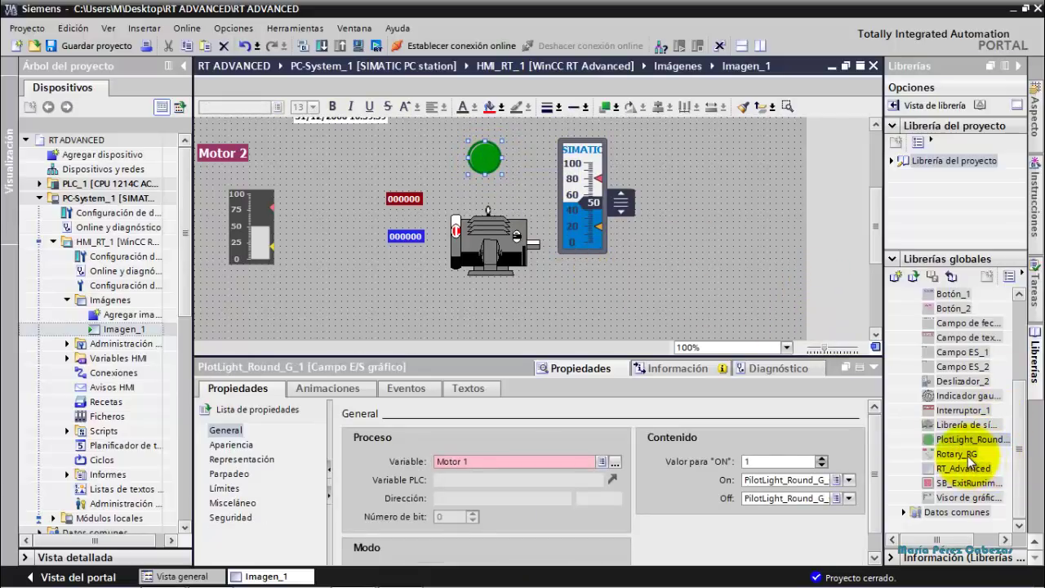
pyautogui.moveTo(968, 461); pyautogui.dragTo(430, 166)
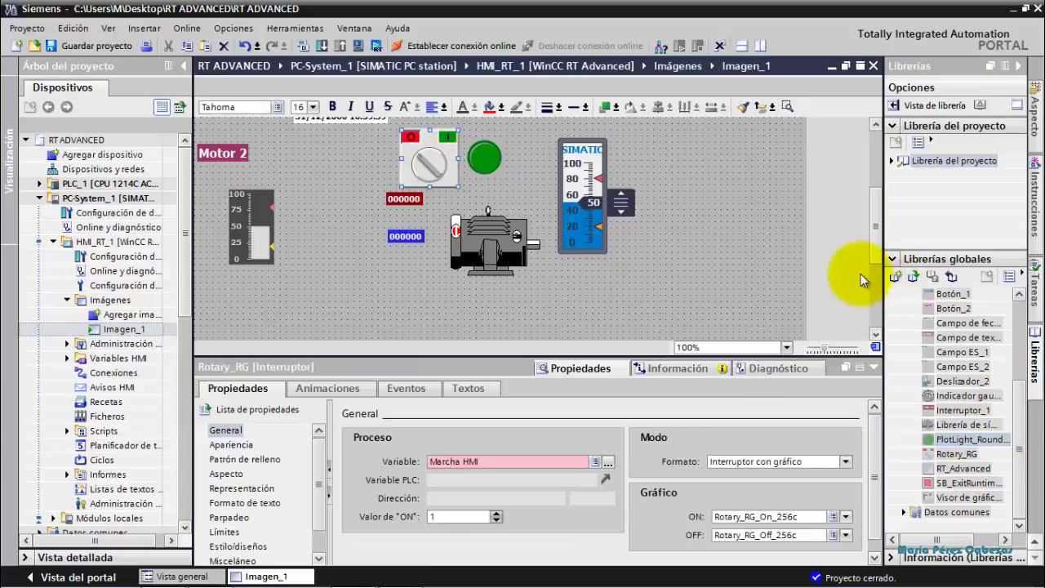
# Shift the date field down and the MOTOR OFF switch and its light up, placing the rotary switch between them beside Paro HMI.
pyautogui.moveTo(877, 252); pyautogui.dragTo(881, 217)
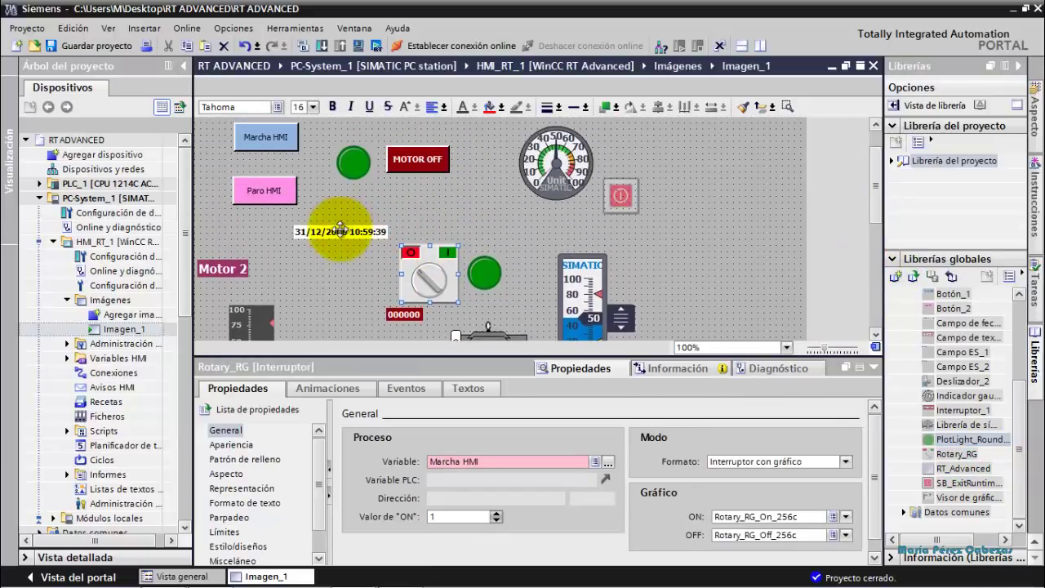
pyautogui.moveTo(341, 234)
pyautogui.mouseDown()
pyautogui.moveTo(326, 187)
pyautogui.moveTo(341, 244)
pyautogui.mouseUp()
pyautogui.moveTo(420, 164); pyautogui.dragTo(416, 145)
pyautogui.moveTo(353, 163); pyautogui.dragTo(346, 145)
pyautogui.moveTo(451, 284); pyautogui.dragTo(400, 204)
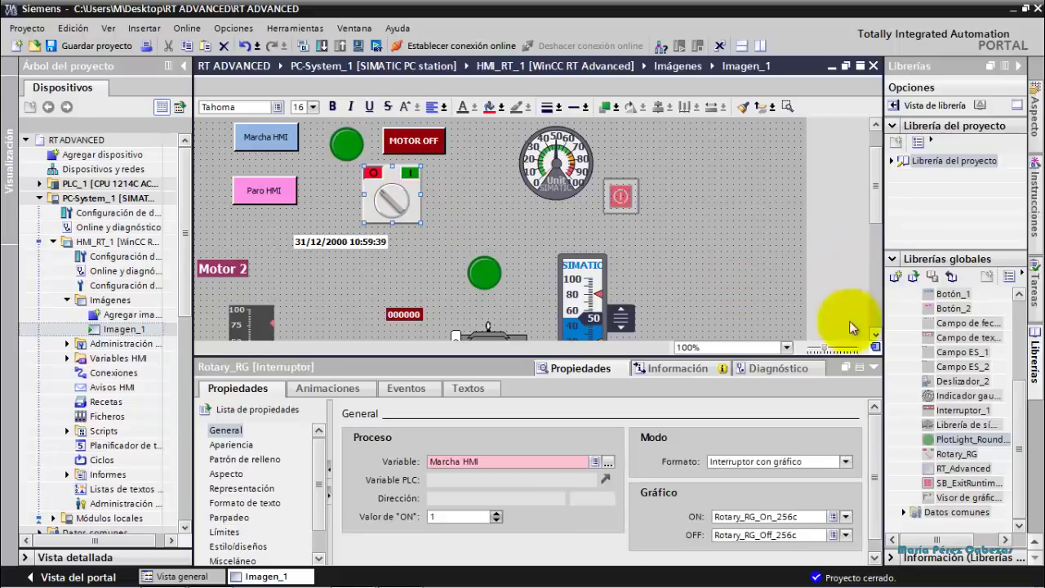
# Move the date field and all the Motor 2 objects together further down the screen.
pyautogui.click(873, 368)
pyautogui.moveTo(732, 424); pyautogui.dragTo(187, 217)
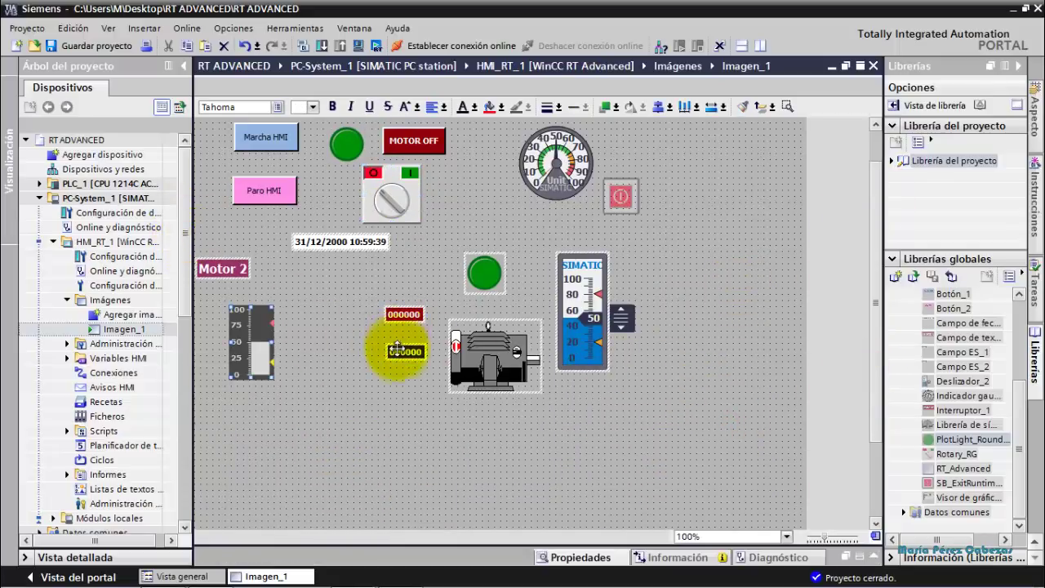
pyautogui.moveTo(400, 352); pyautogui.dragTo(401, 417)
# Move the rotary switch down toward the date field, and lower the MOTOR OFF switch and its green light slightly.
pyautogui.click(393, 205)
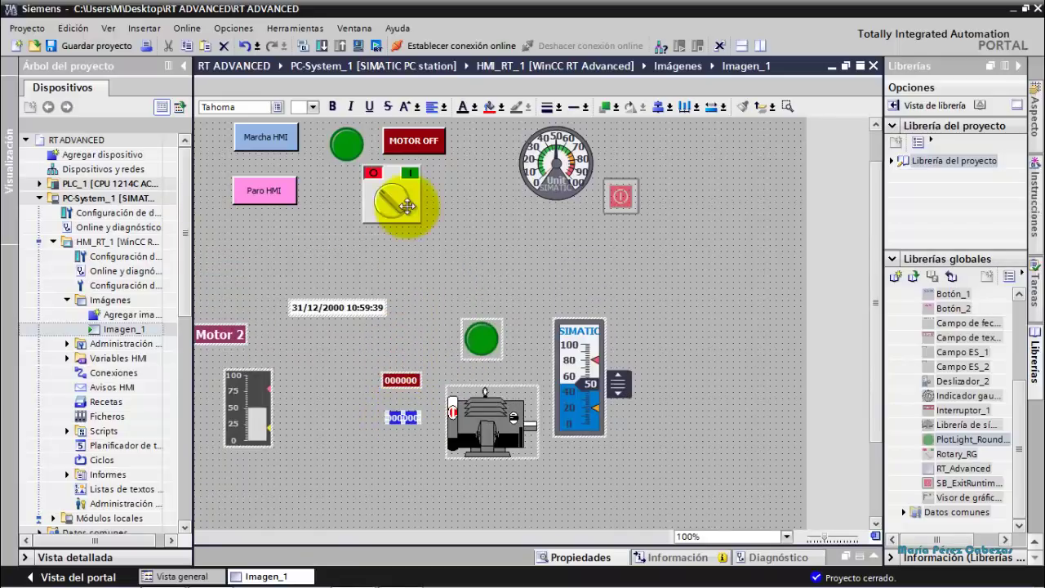
pyautogui.moveTo(392, 205); pyautogui.dragTo(389, 241)
pyautogui.click(421, 136)
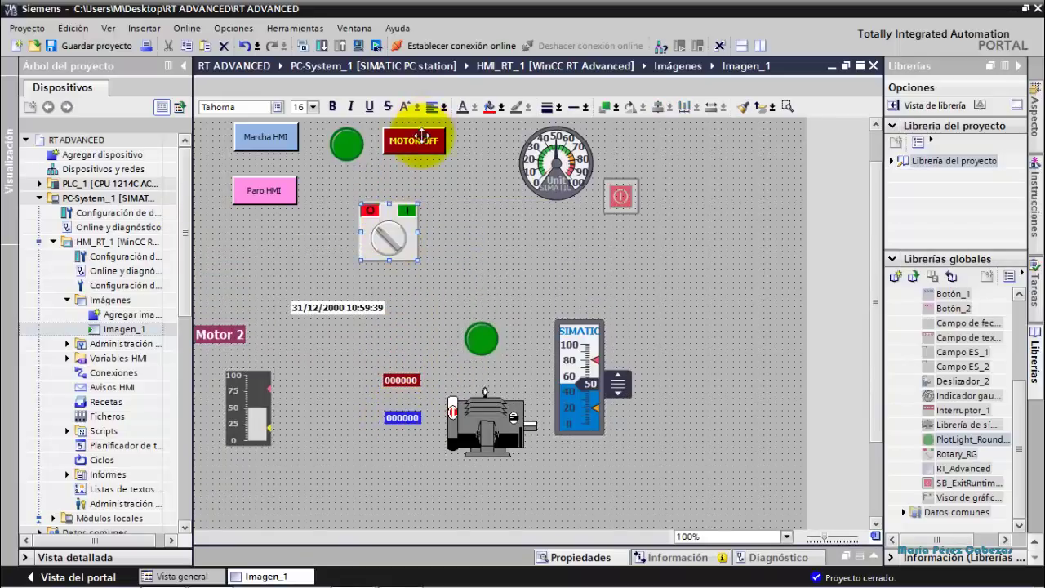
pyautogui.moveTo(419, 139); pyautogui.dragTo(419, 148)
pyautogui.click(347, 147)
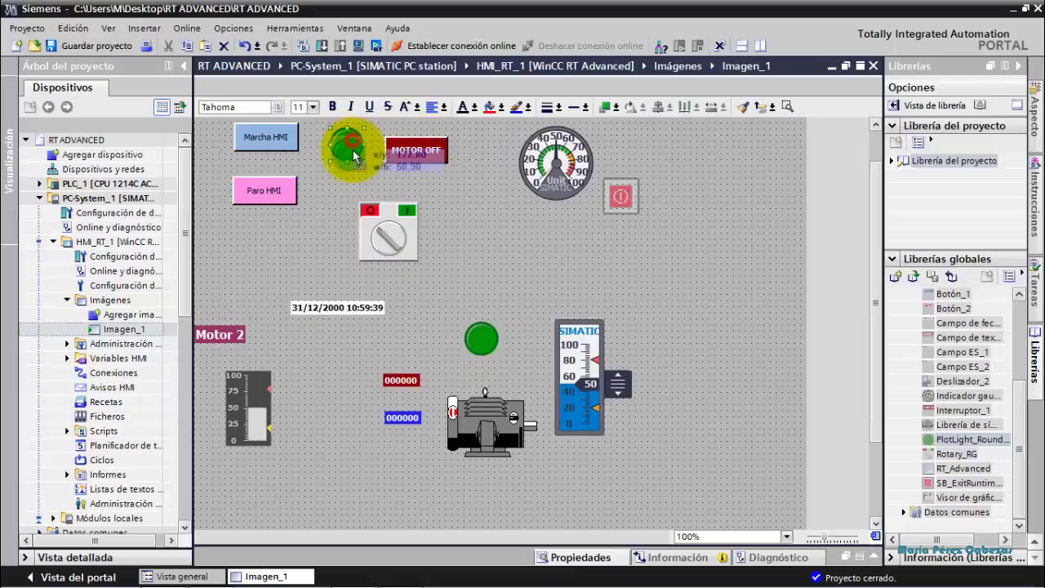
pyautogui.click(568, 343)
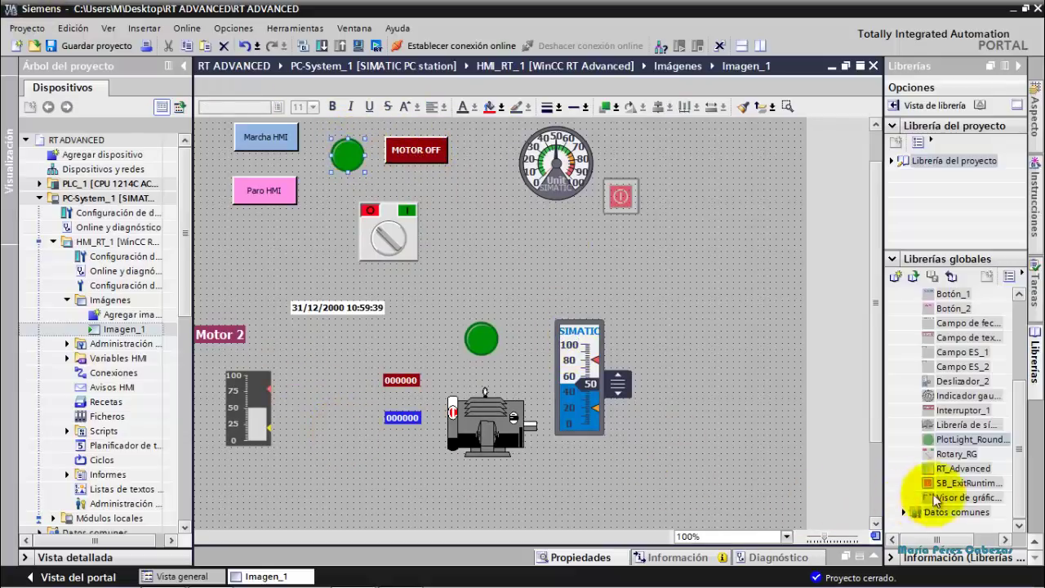
# Place the Visor de gráficos library motor image beside the rotary switch and add a clock element to the right of the gauge.
pyautogui.click(977, 470)
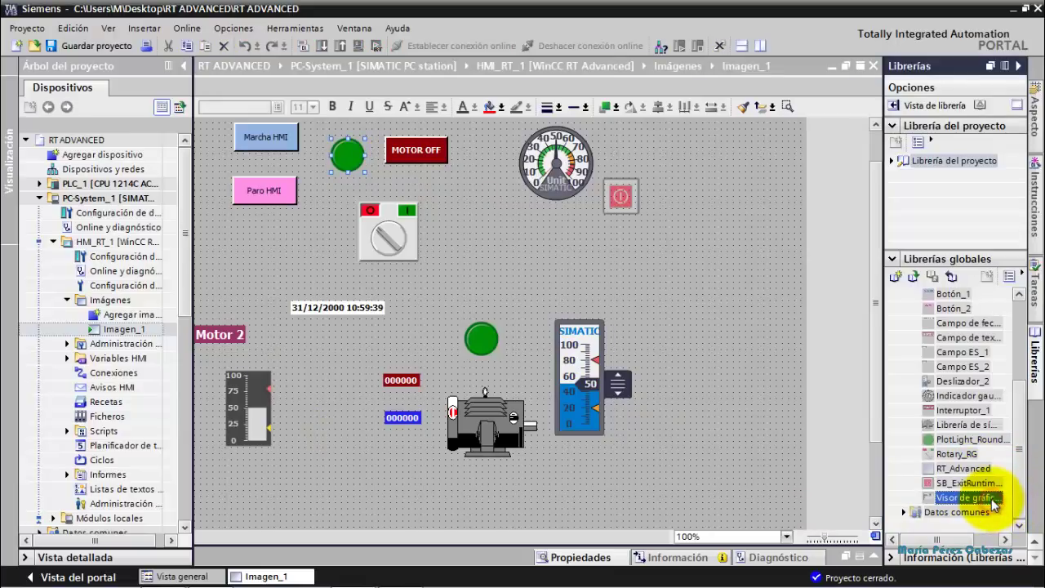
pyautogui.moveTo(986, 497); pyautogui.dragTo(496, 227)
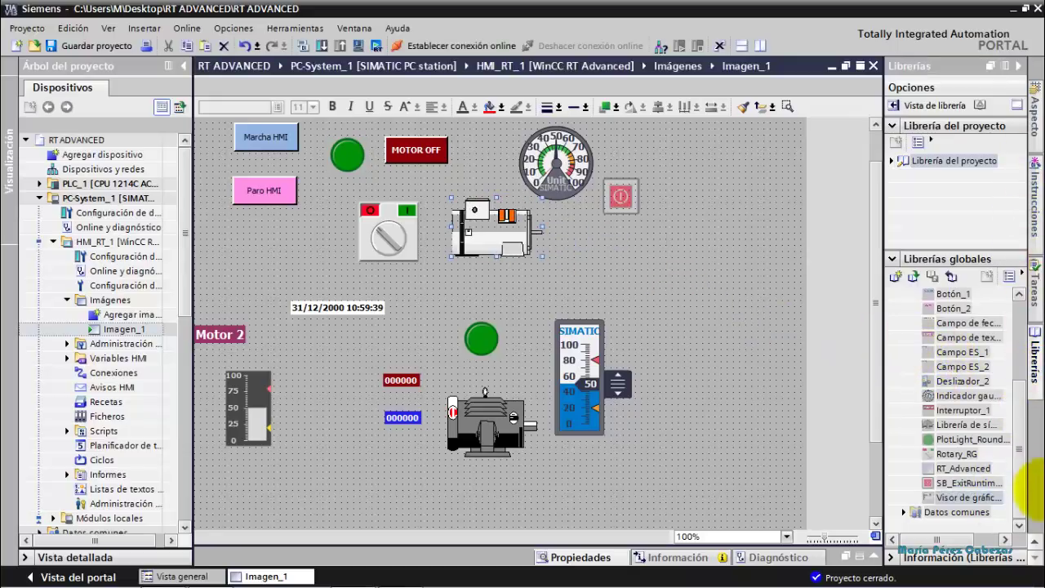
pyautogui.click(1035, 541)
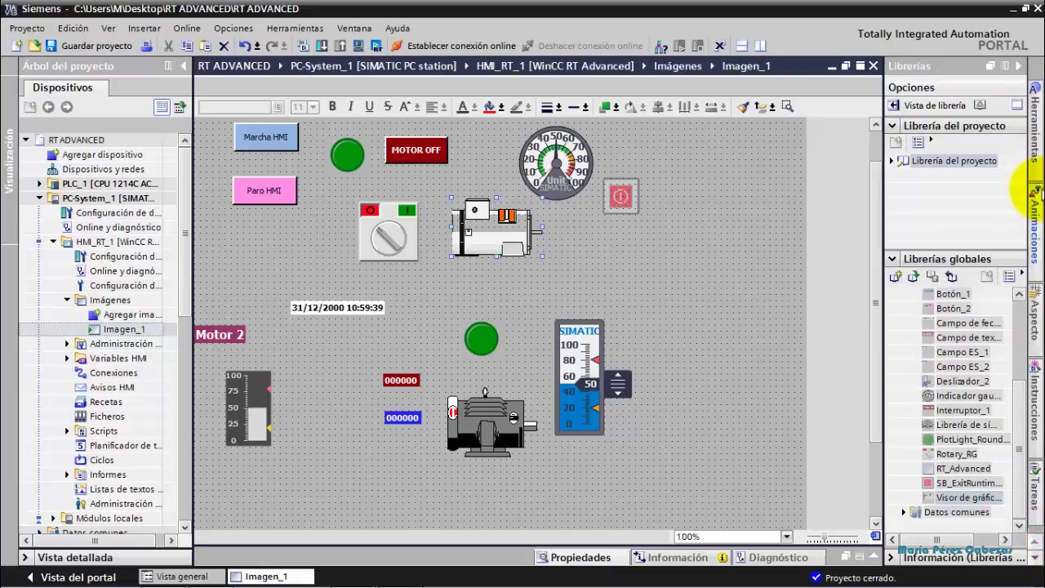
pyautogui.click(1034, 155)
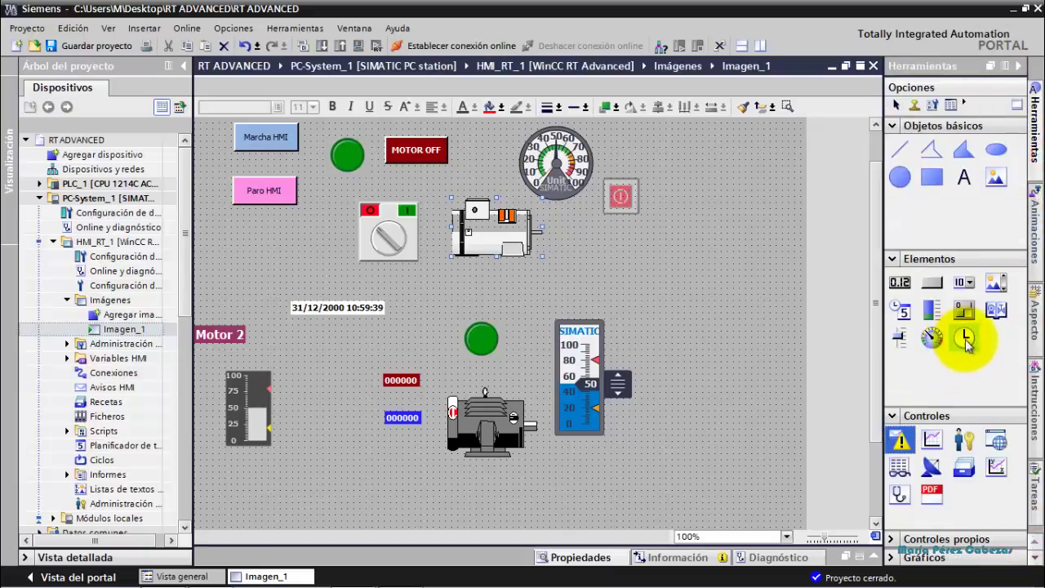
pyautogui.moveTo(963, 338); pyautogui.dragTo(716, 164)
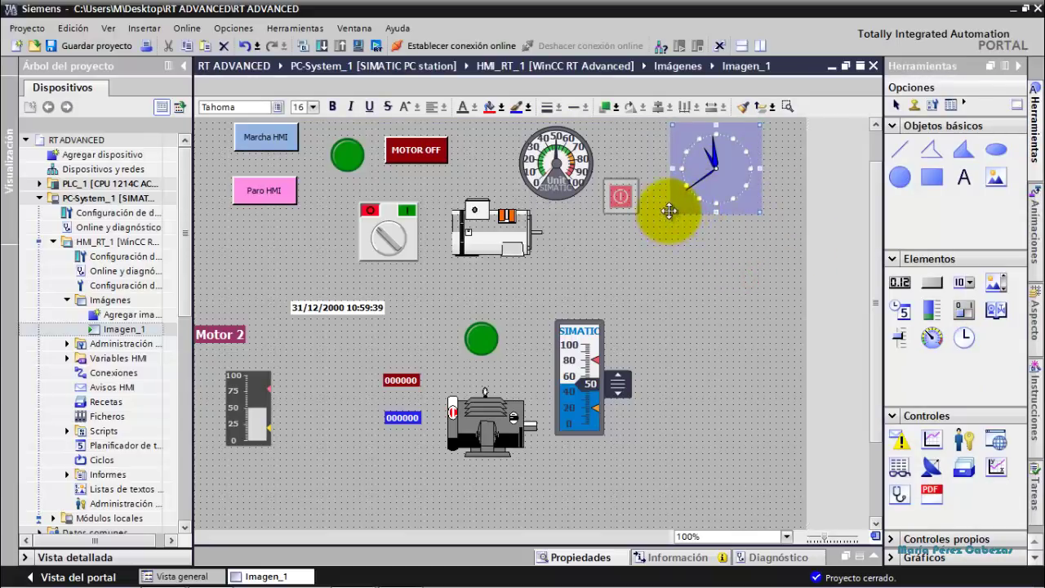
# Shrink the clock element and position it near the upper edge of Imagen_1, beside the gauge.
pyautogui.moveTo(674, 212); pyautogui.dragTo(711, 176)
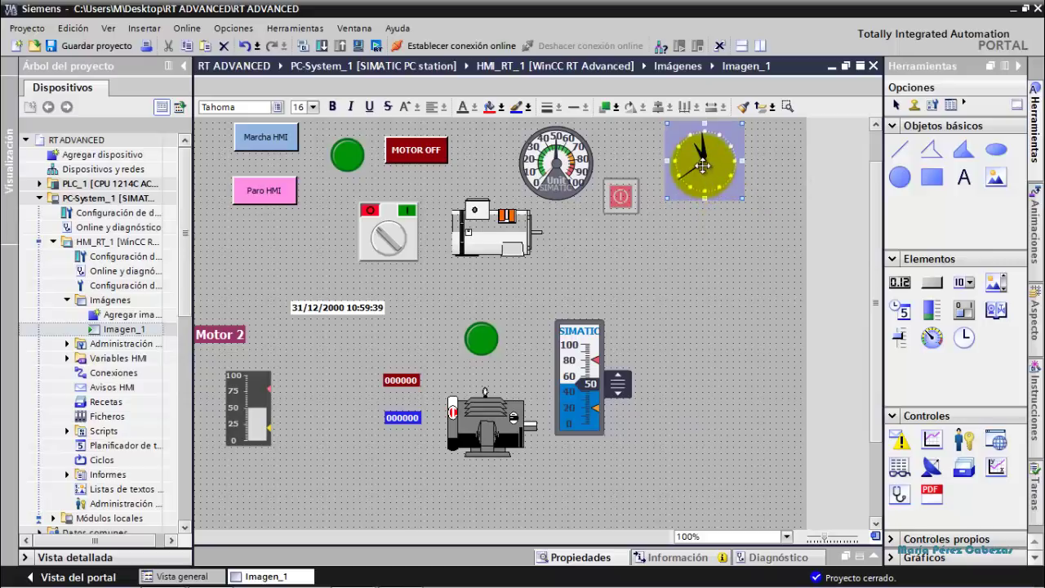
pyautogui.moveTo(702, 168); pyautogui.dragTo(705, 170)
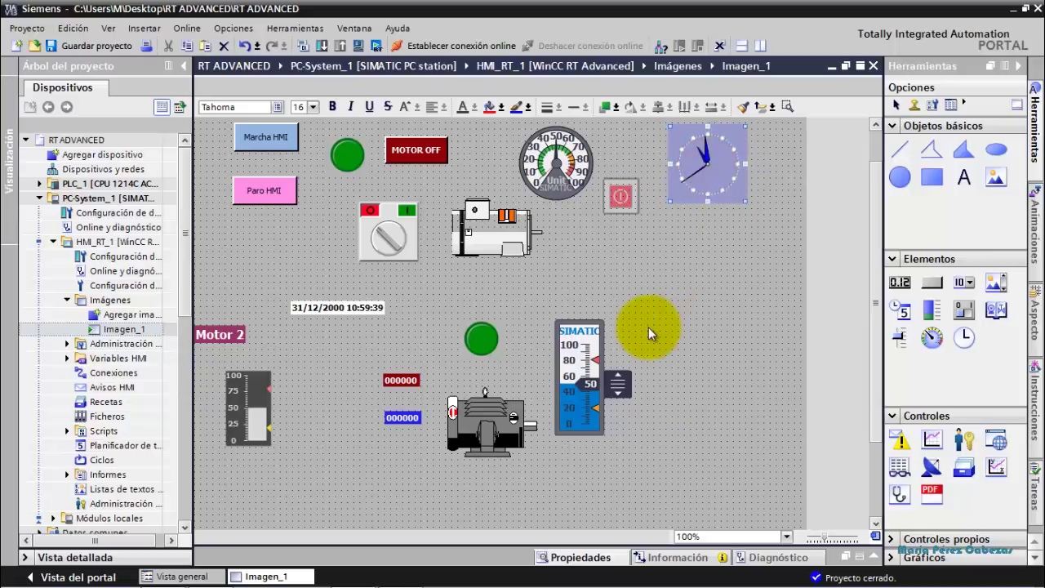
pyautogui.click(931, 336)
pyautogui.moveTo(723, 261); pyautogui.dragTo(761, 296)
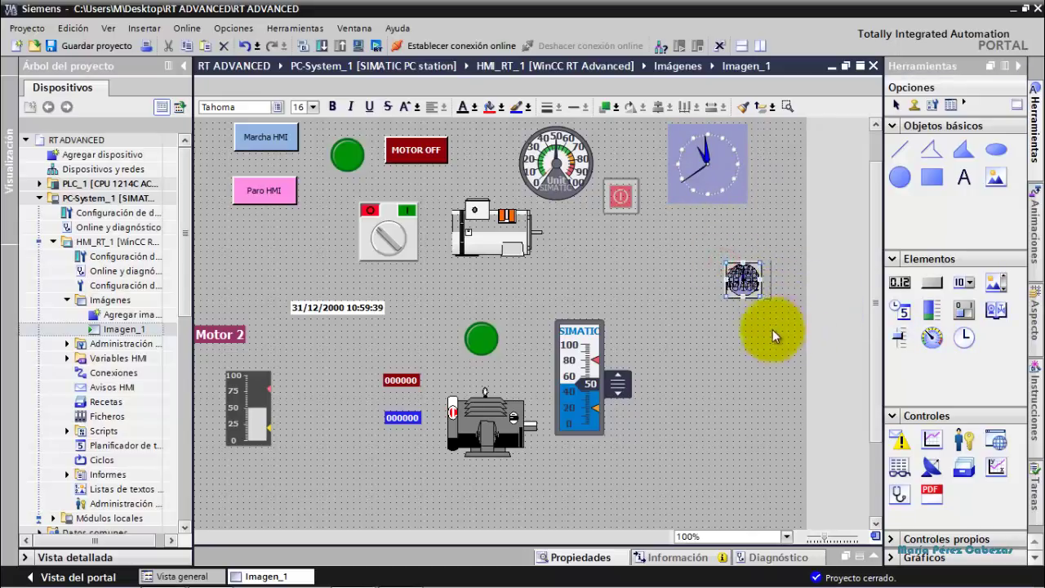
pyautogui.moveTo(764, 297); pyautogui.dragTo(786, 342)
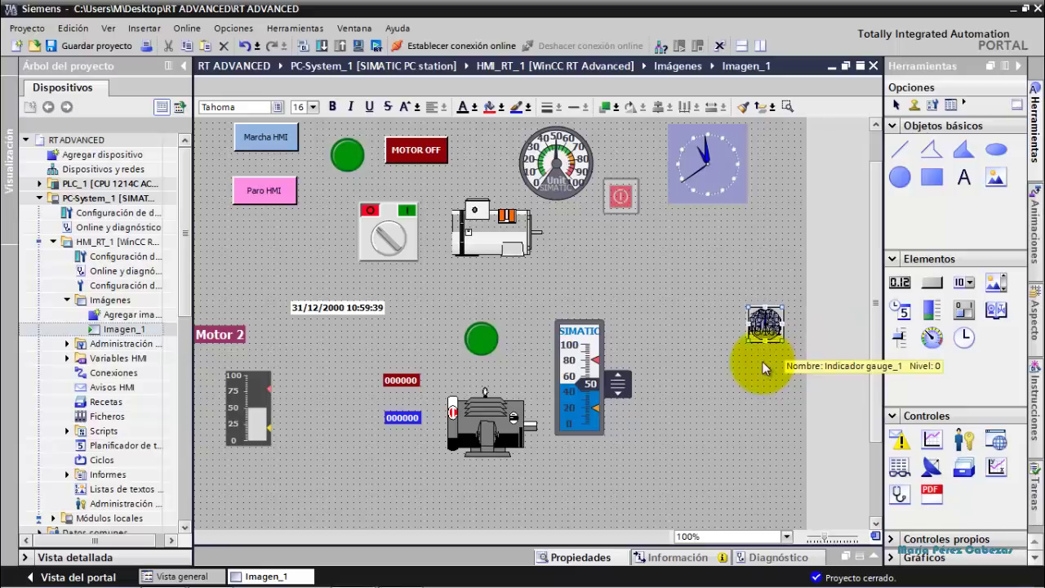
pyautogui.press('Delete')
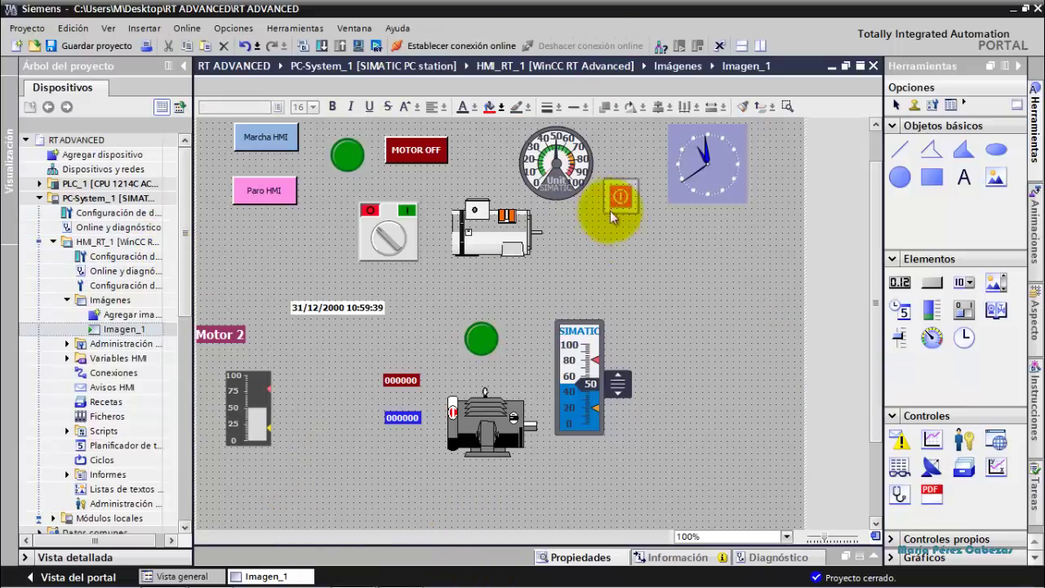
# Open the template Plantilla_1, move its red power button to the lower-right area, and close the template.
pyautogui.click(67, 346)
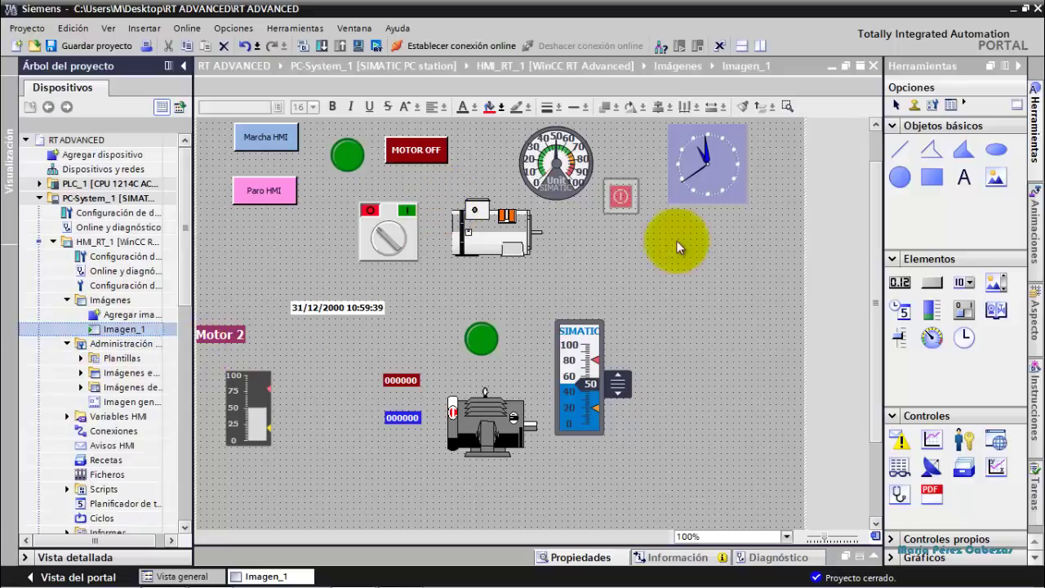
pyautogui.click(80, 359)
pyautogui.doubleClick(132, 387)
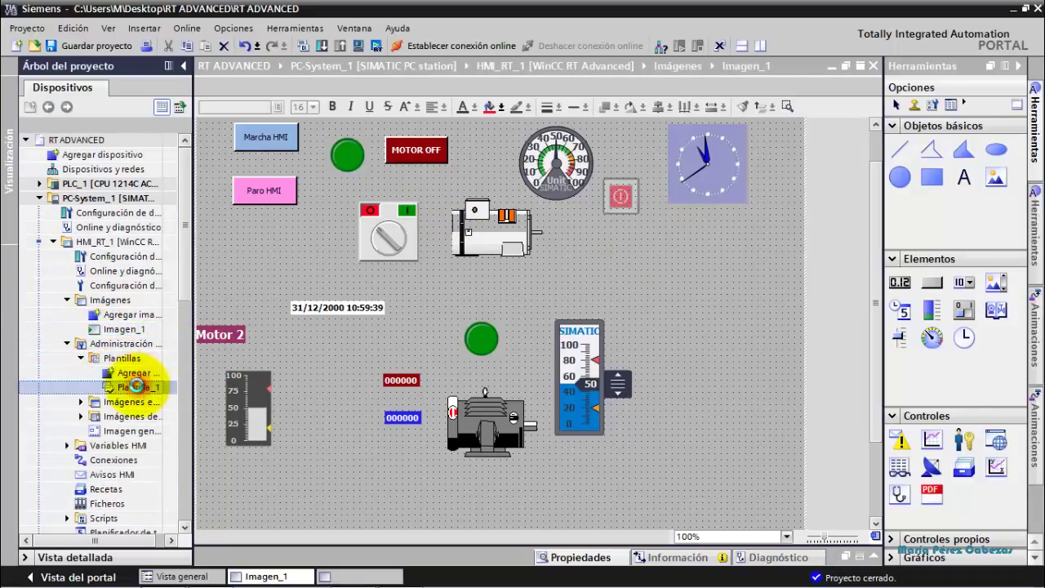
pyautogui.click(634, 252)
pyautogui.moveTo(626, 241); pyautogui.dragTo(765, 497)
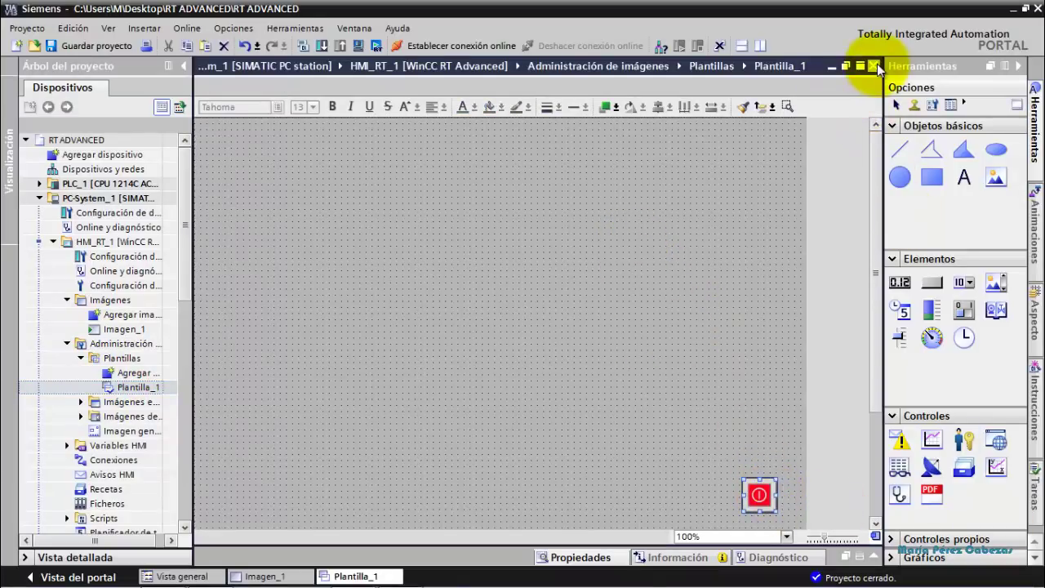
pyautogui.click(873, 65)
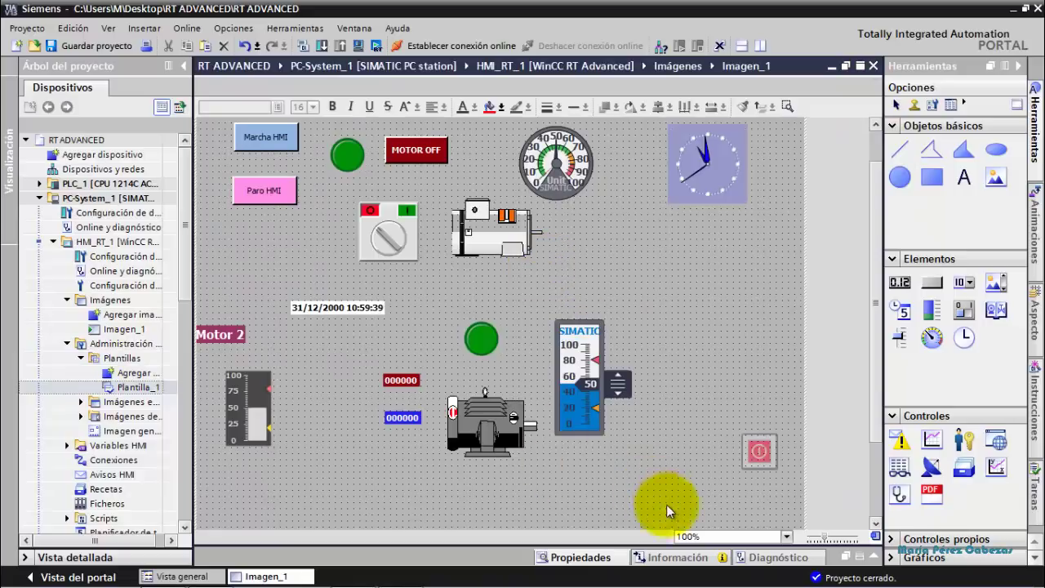
# Reopen Plantilla_1, move the power button closer to the lower-right corner above the function keys, and close the template.
pyautogui.scroll(-3, 880, 390)
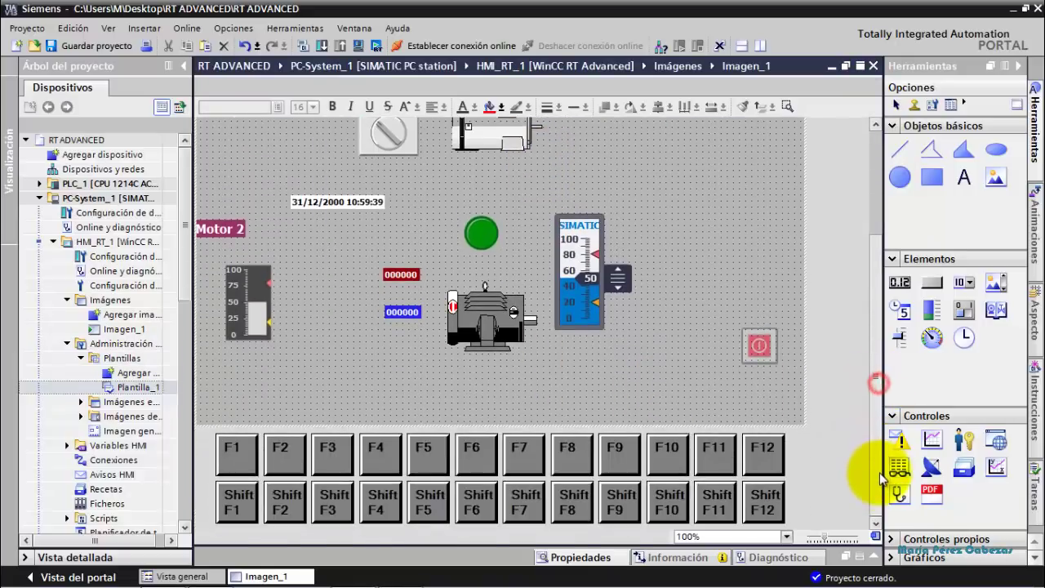
pyautogui.click(137, 389)
pyautogui.doubleClick(137, 390)
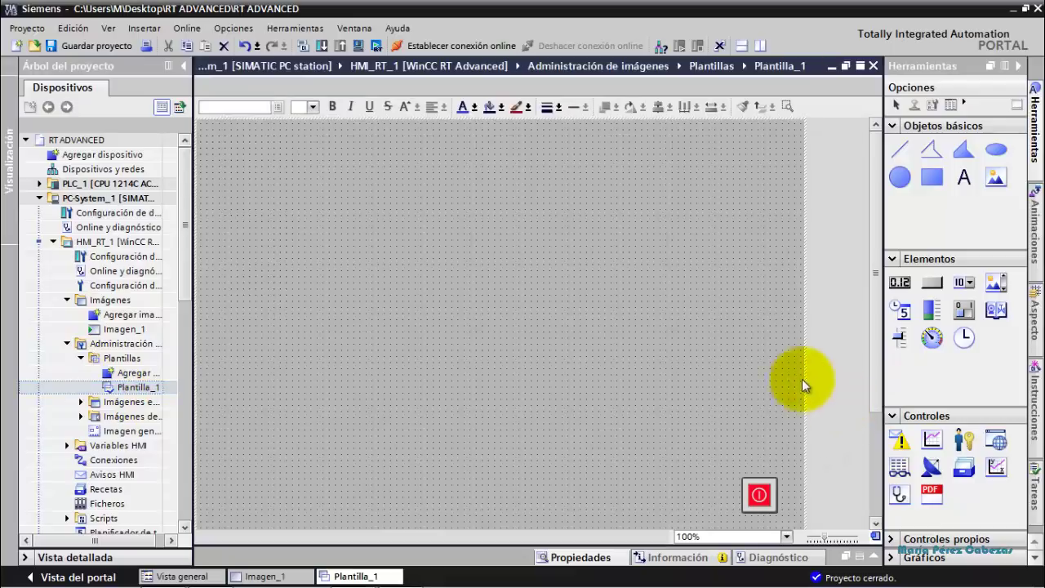
pyautogui.moveTo(894, 442); pyautogui.dragTo(765, 442)
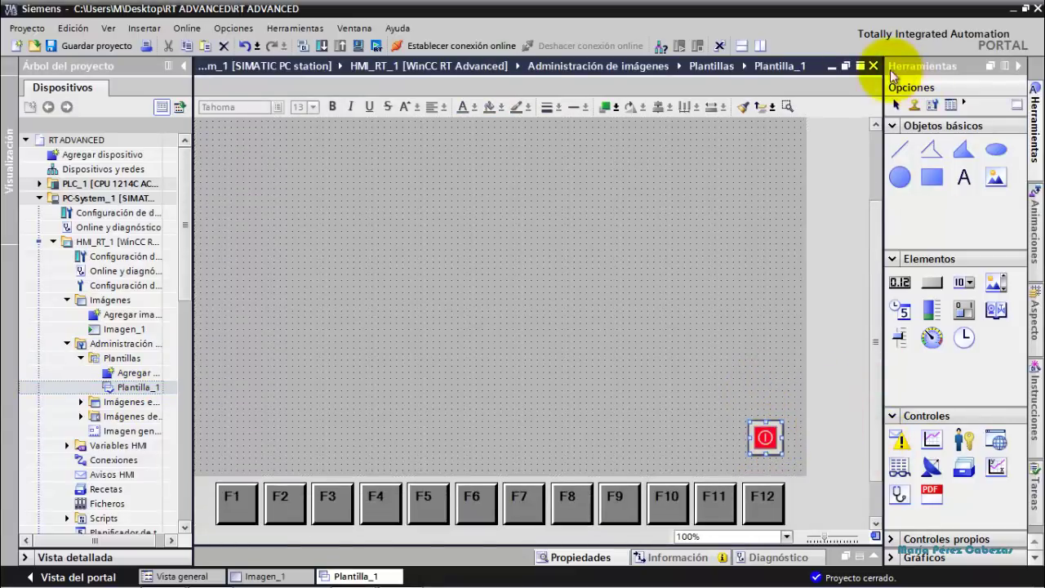
pyautogui.click(874, 65)
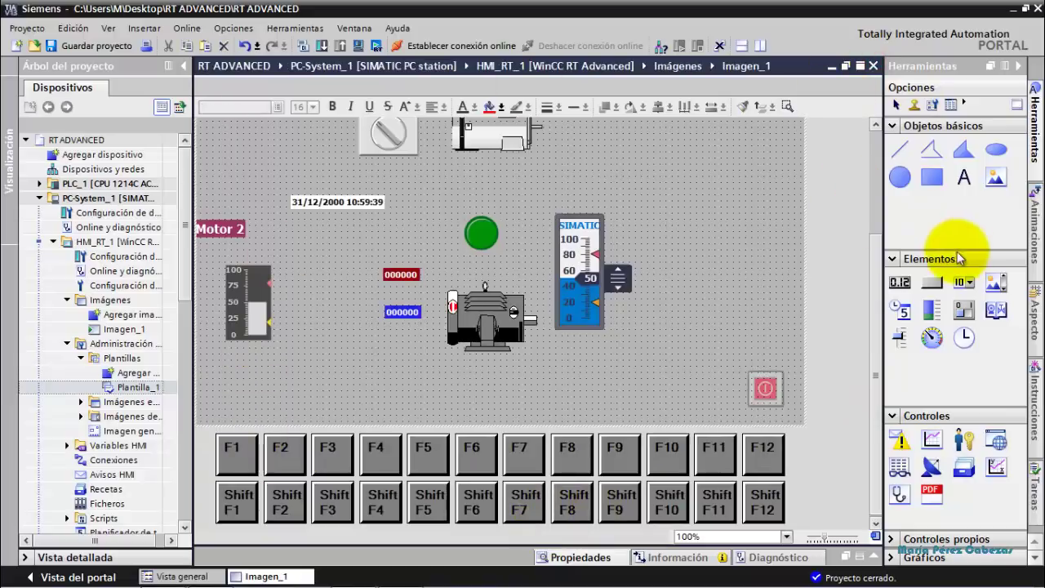
# Move the rotary switch and the white motor image of Imagen_1 slightly up and to the left.
pyautogui.moveTo(880, 306); pyautogui.dragTo(894, 221)
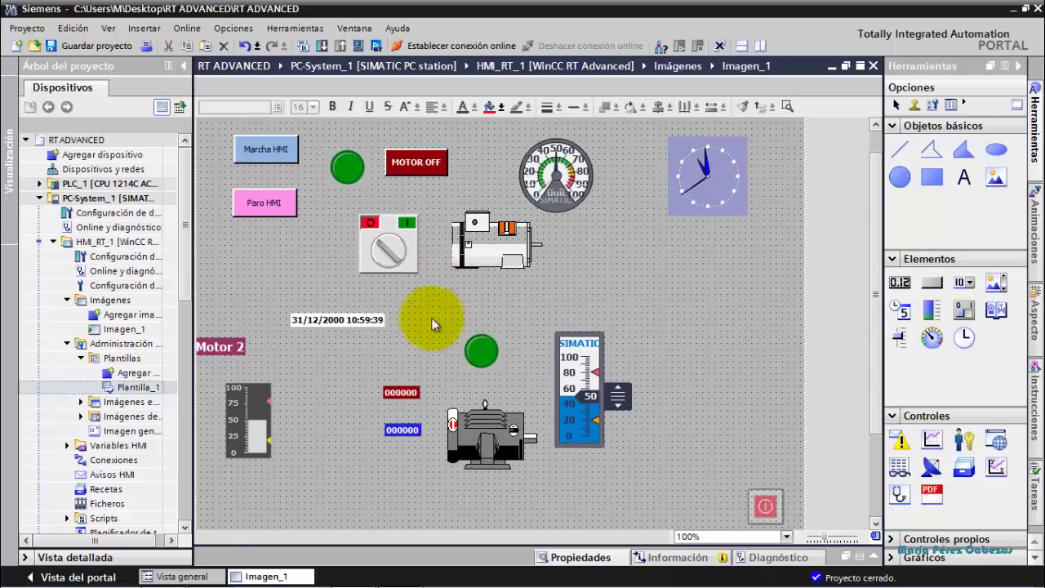
pyautogui.click(377, 255)
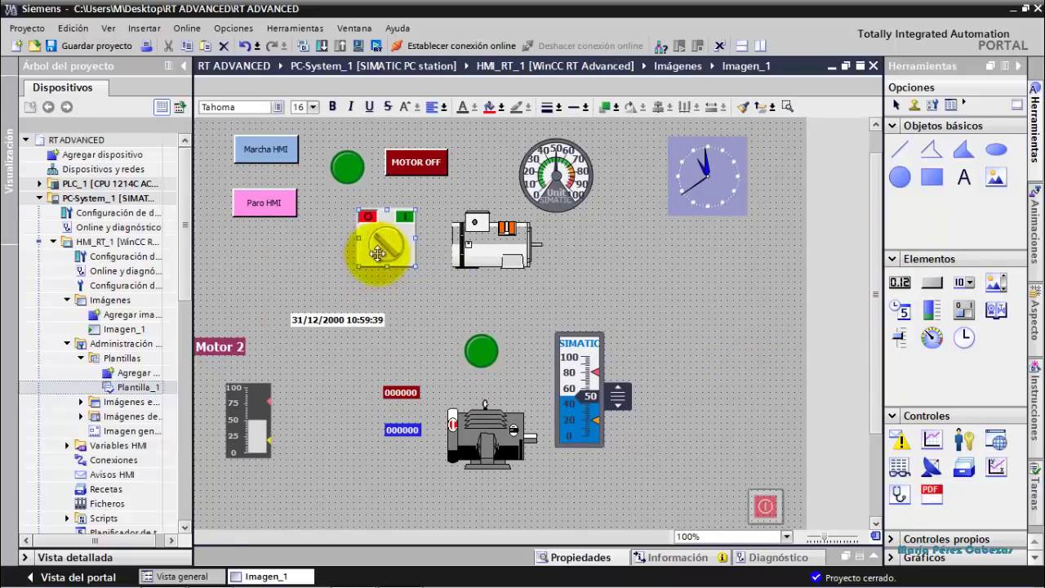
pyautogui.click(500, 263)
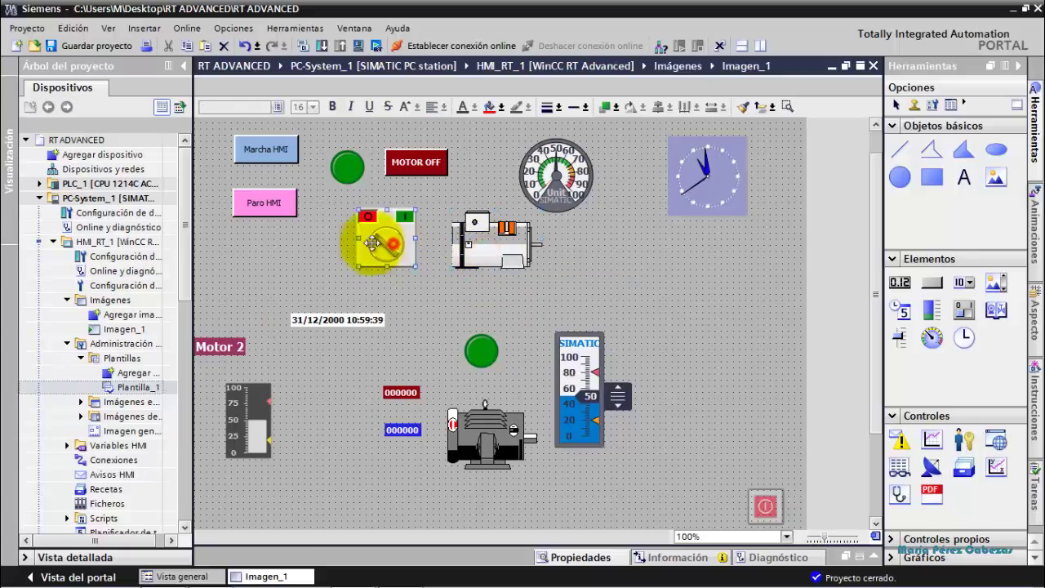
pyautogui.moveTo(373, 234); pyautogui.dragTo(345, 233)
pyautogui.moveTo(518, 257); pyautogui.dragTo(474, 241)
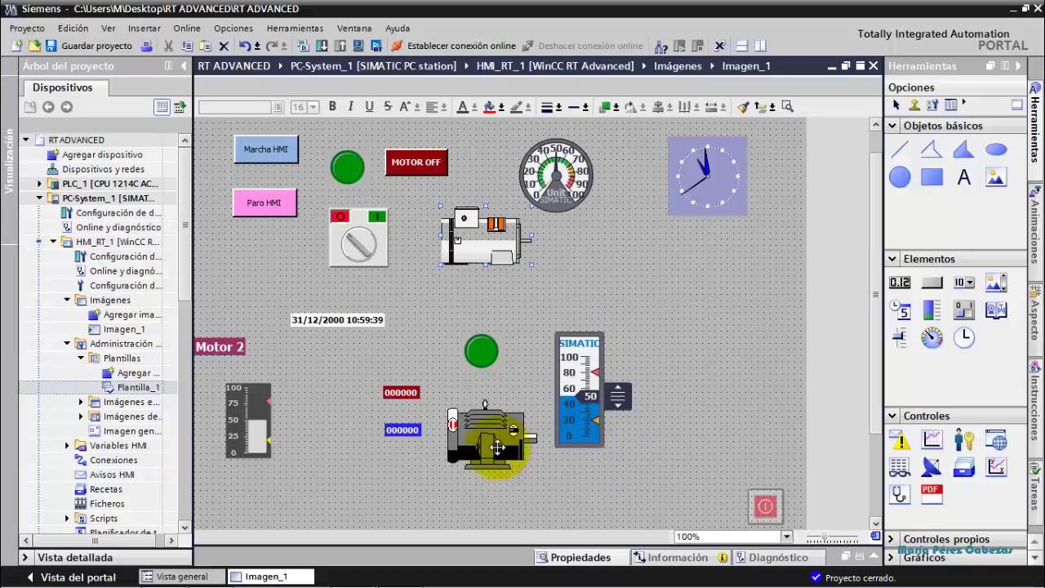
# Add a text field between the Motor 2 bar and the red output field, with the text "Tiempo Trascurrido".
pyautogui.click(963, 181)
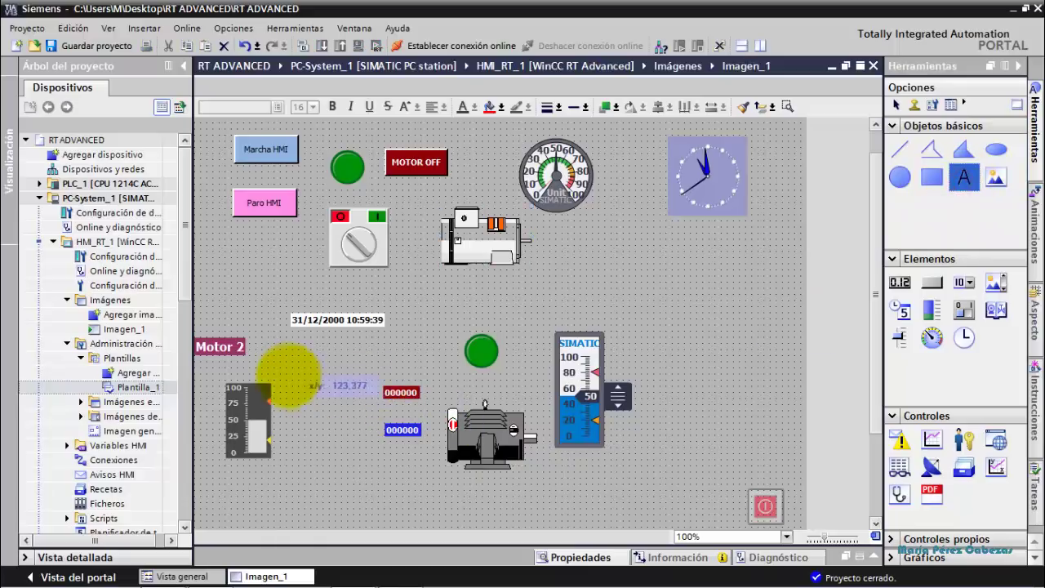
pyautogui.click(280, 384)
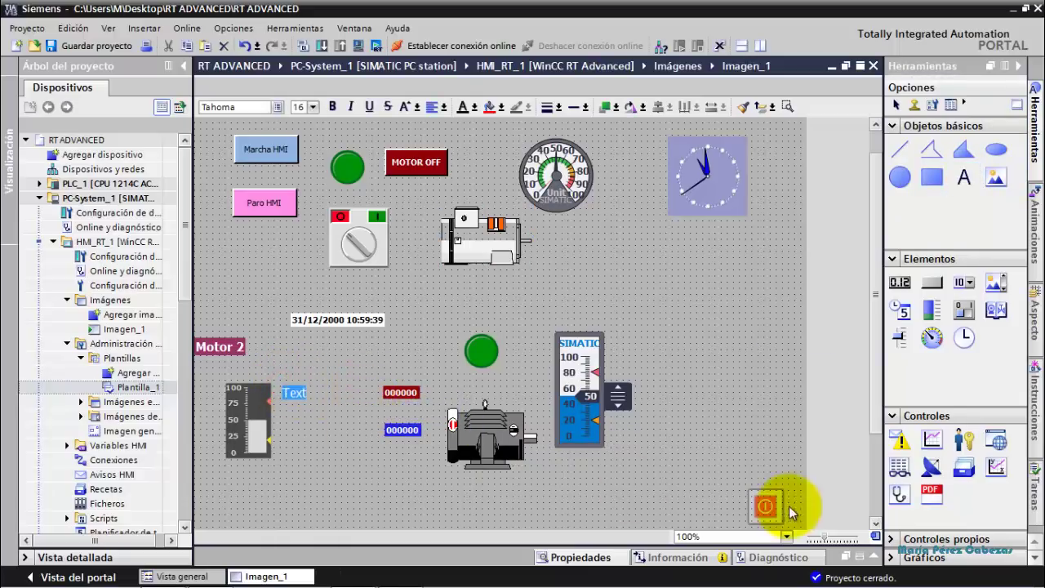
pyautogui.click(871, 400)
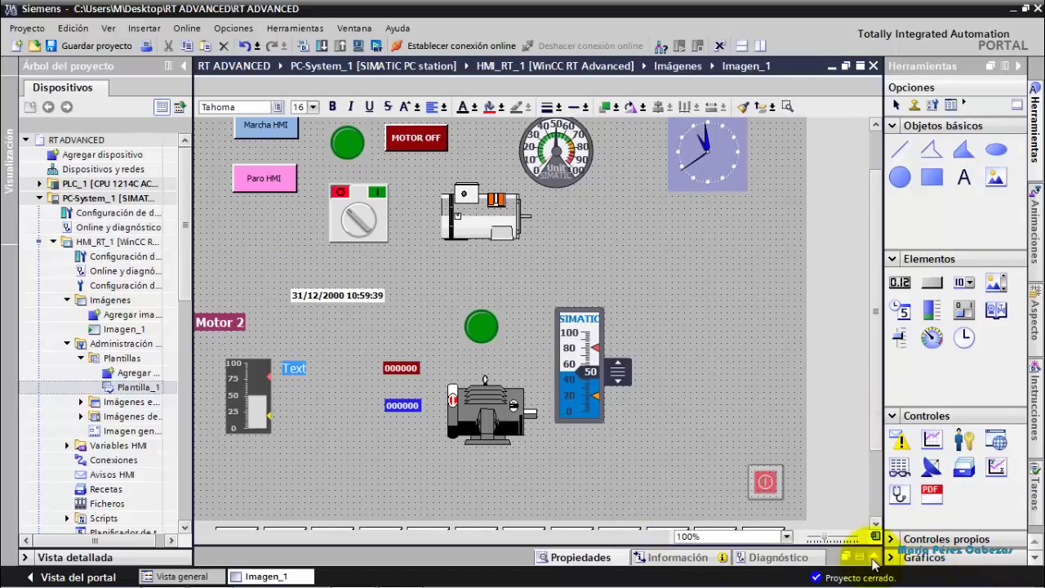
pyautogui.click(874, 557)
pyautogui.doubleClick(400, 467)
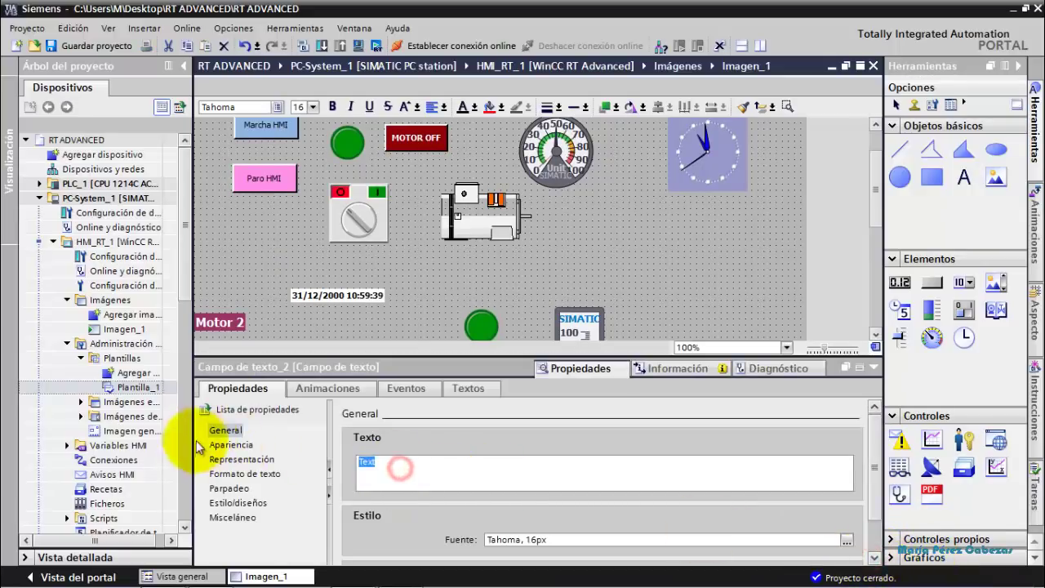
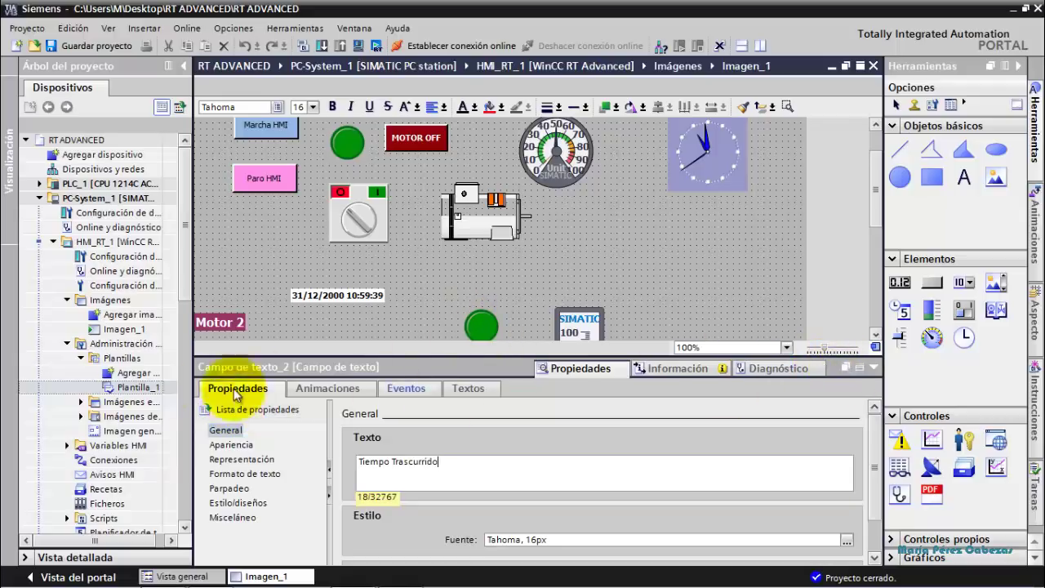
# Set the background colour of the Tiempo Trascurrido text field to dark red.
pyautogui.click(235, 447)
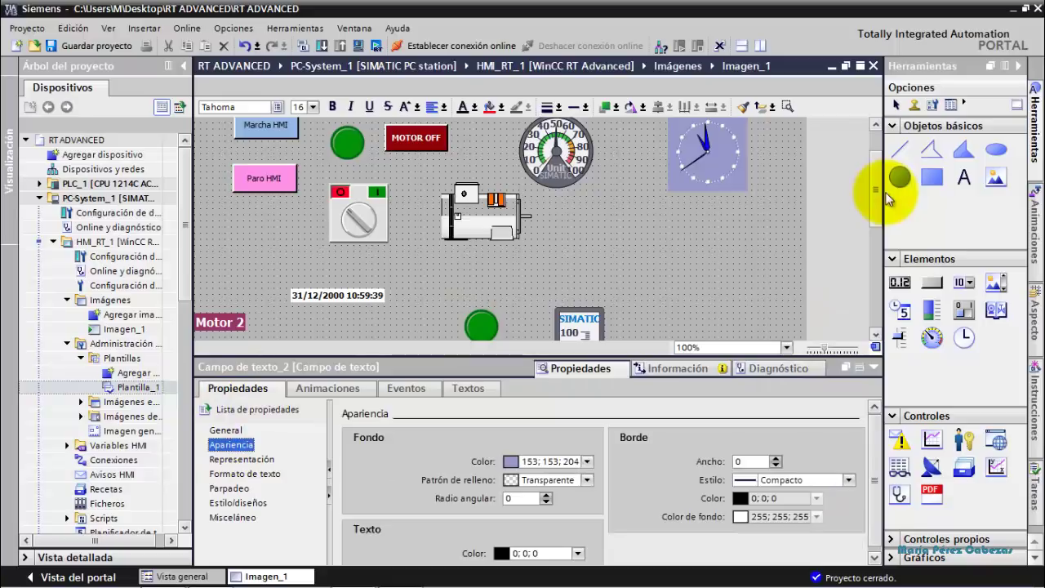
pyautogui.moveTo(877, 192); pyautogui.dragTo(879, 234)
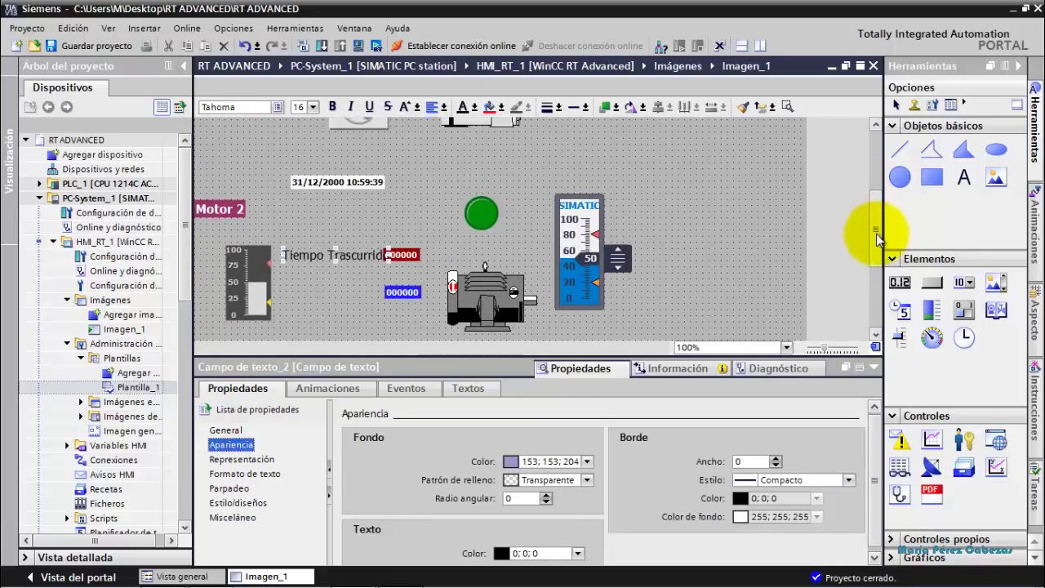
pyautogui.click(588, 462)
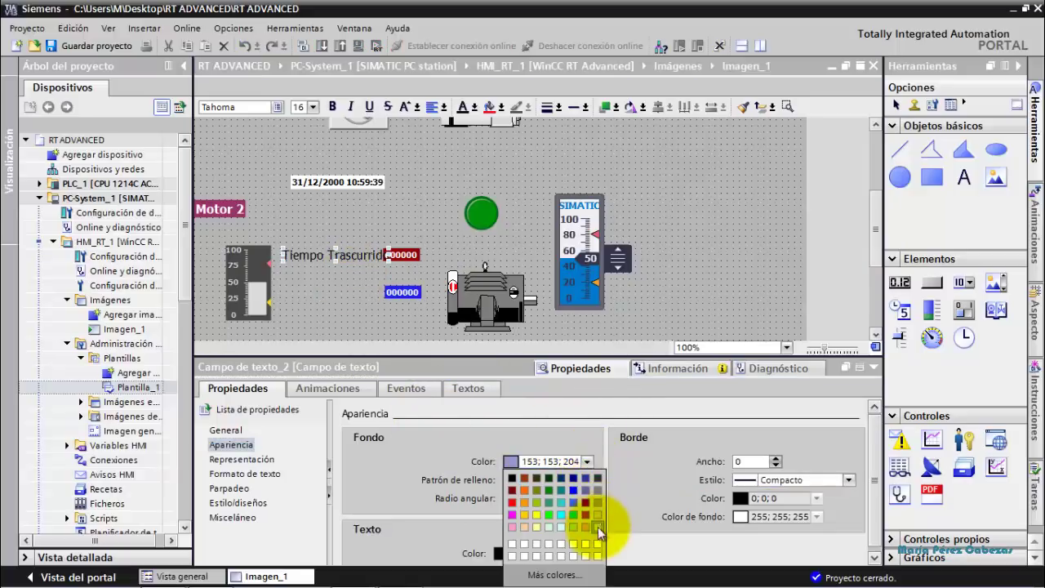
pyautogui.click(598, 531)
pyautogui.click(588, 462)
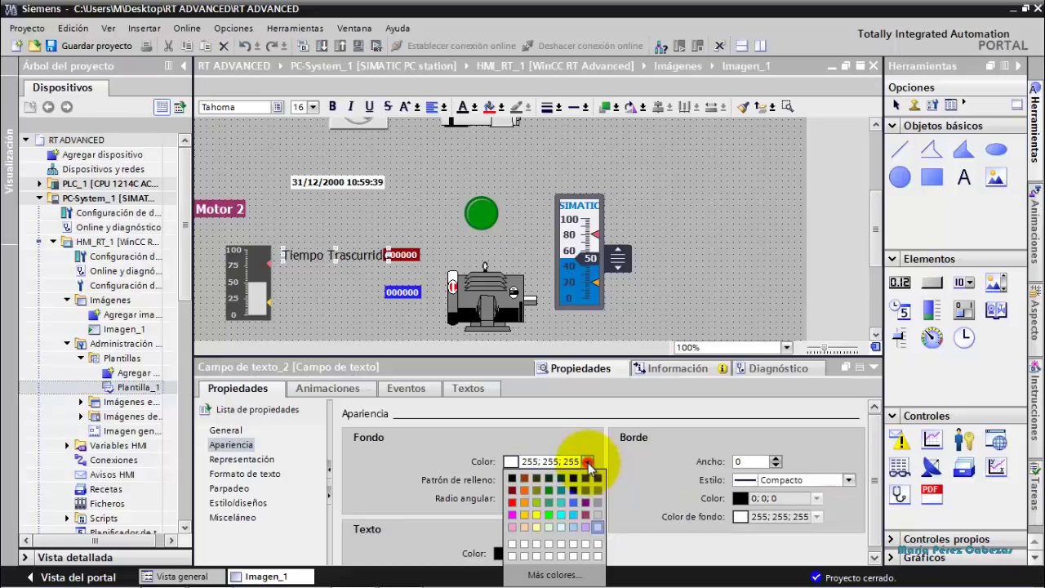
pyautogui.click(512, 491)
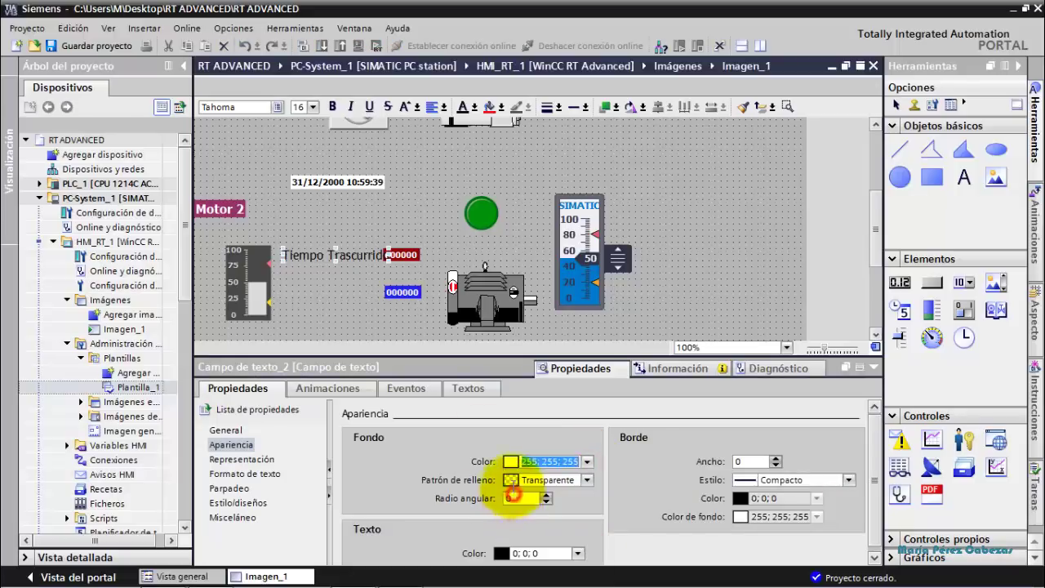
# Show the general properties of the red output field to check its process variable.
pyautogui.click(403, 255)
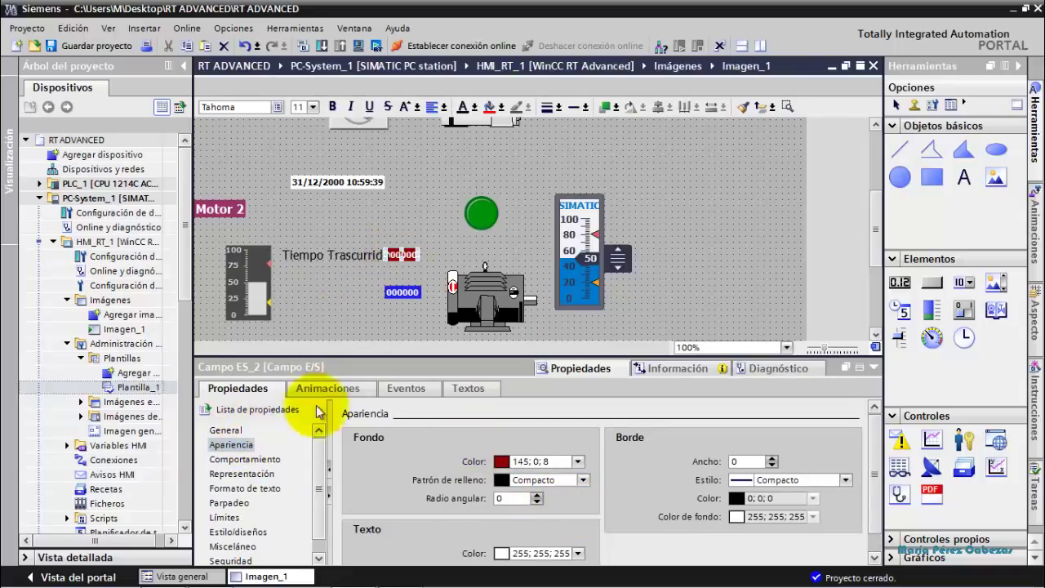
pyautogui.click(225, 430)
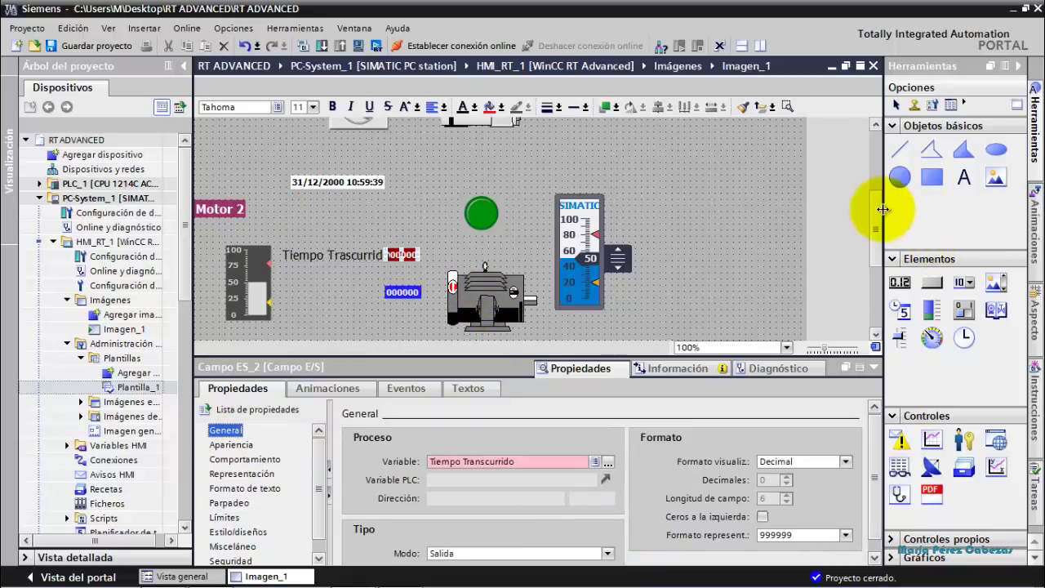
# Move the green light, motor symbol and slider of Motor 2 together to the right, away from the output fields.
pyautogui.scroll(-1, 880, 219)
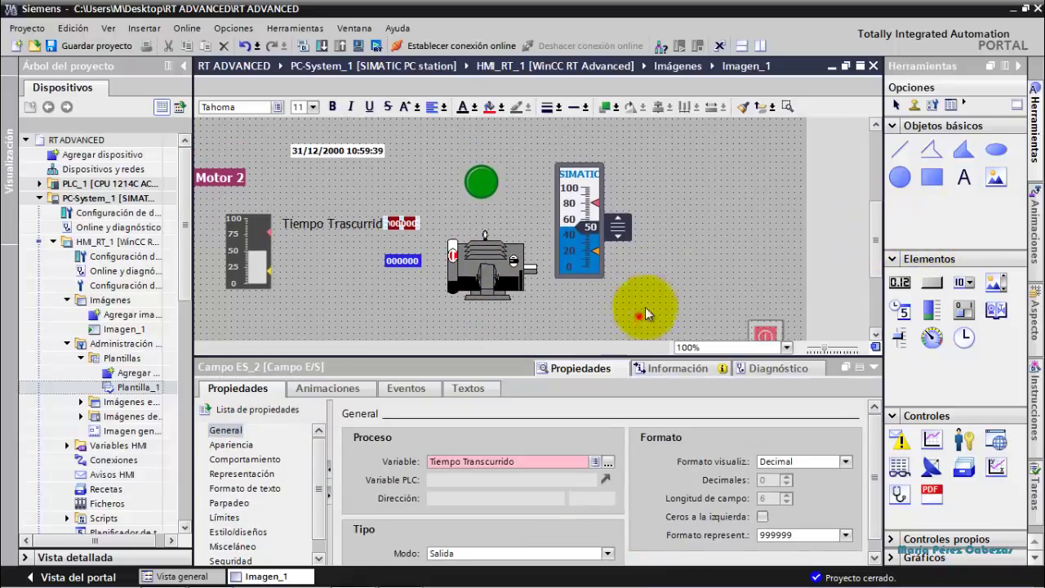
pyautogui.moveTo(639, 315); pyautogui.dragTo(444, 222)
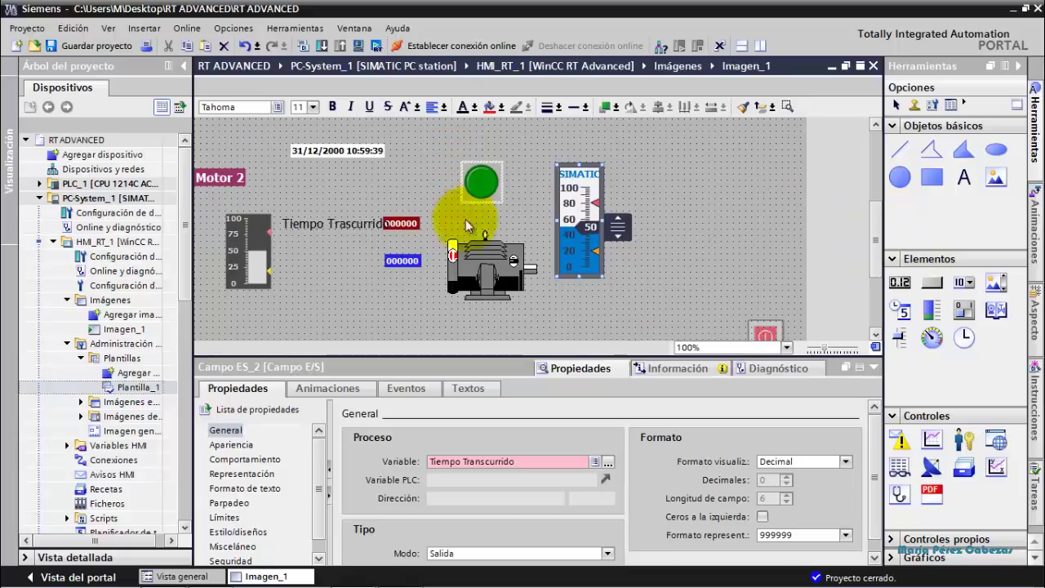
pyautogui.click(633, 306)
pyautogui.moveTo(684, 320); pyautogui.dragTo(440, 145)
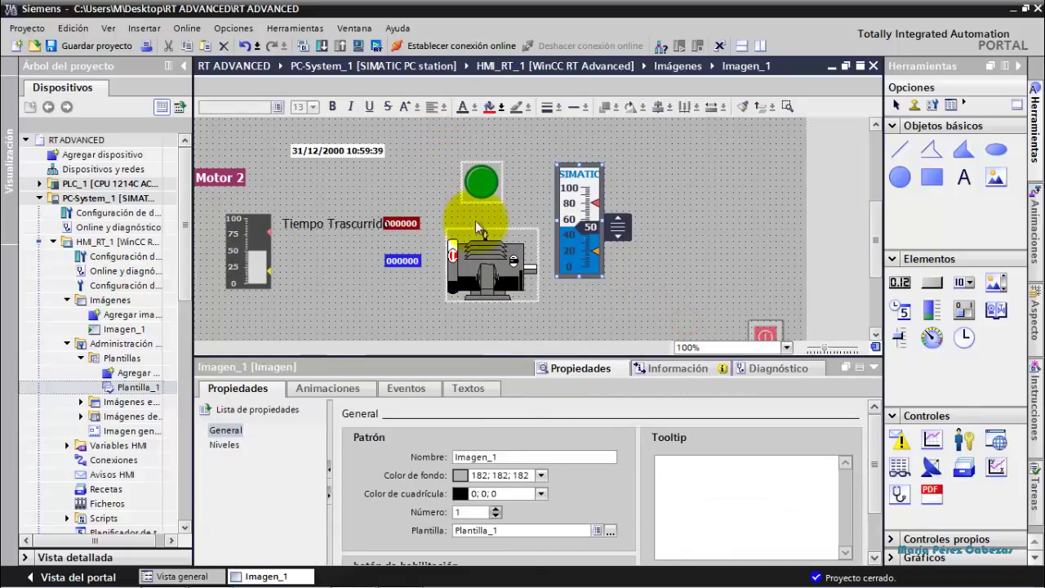
pyautogui.moveTo(485, 260); pyautogui.dragTo(513, 271)
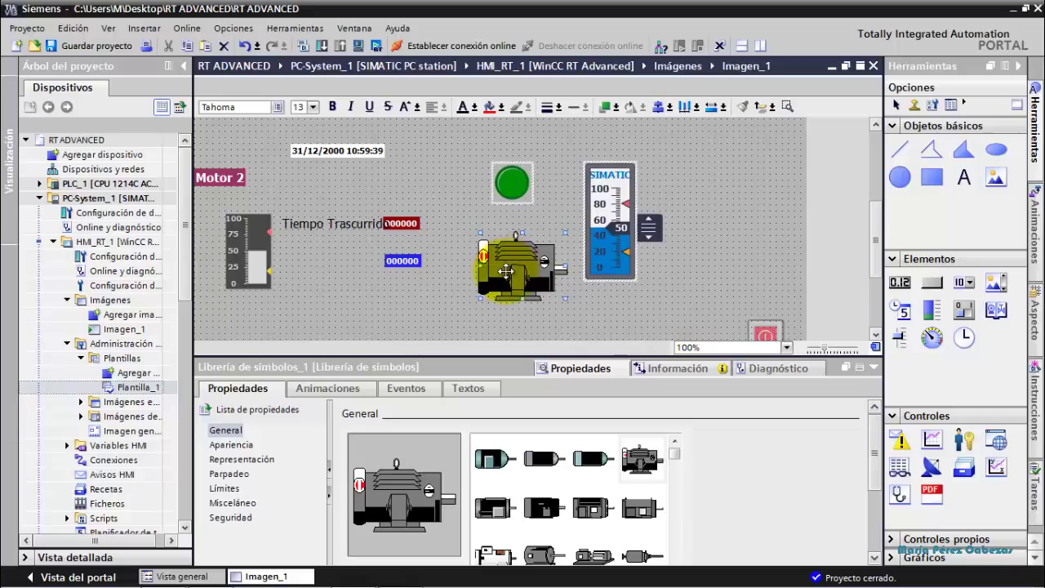
# Move the Motor 2 bar indicator up, closer to the Motor 2 label.
pyautogui.click(345, 294)
pyautogui.click(253, 230)
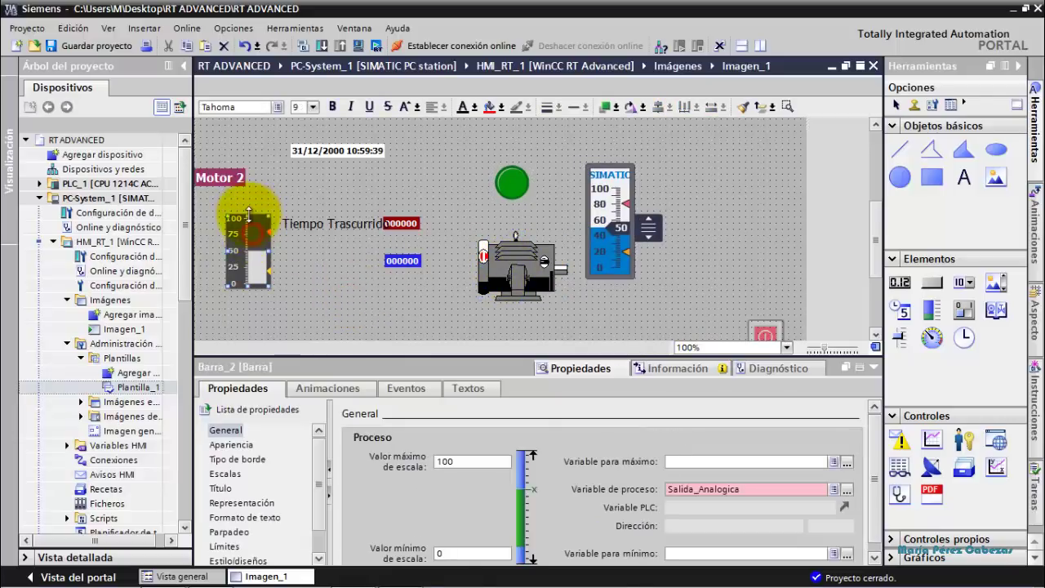
pyautogui.moveTo(248, 211); pyautogui.dragTo(249, 195)
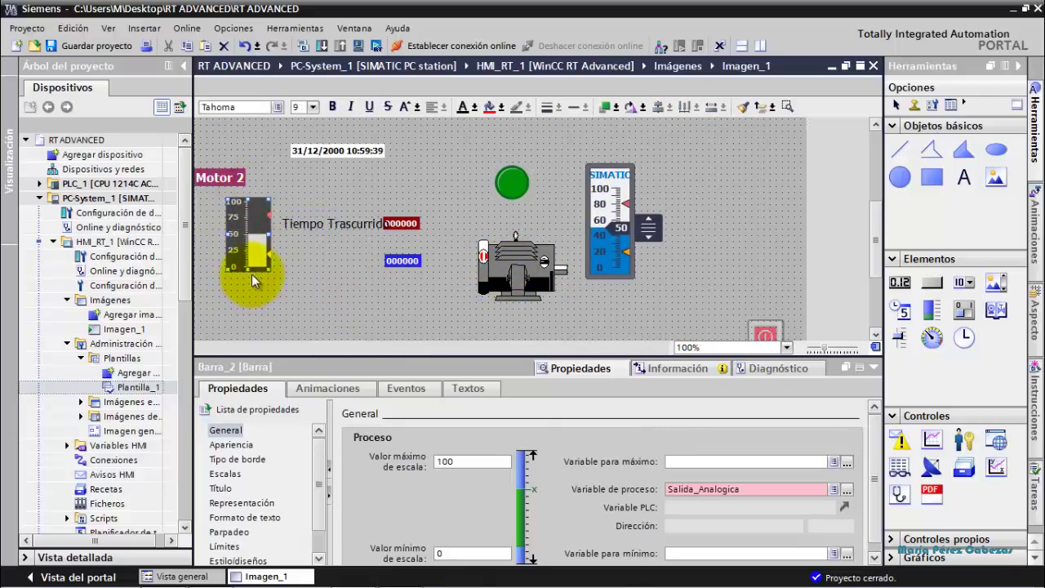
# Enlarge the Motor 2 bar indicator and shift the red and blue numeric fields right, clear of the Tiempo Trascurrido label.
pyautogui.moveTo(249, 271); pyautogui.dragTo(241, 299)
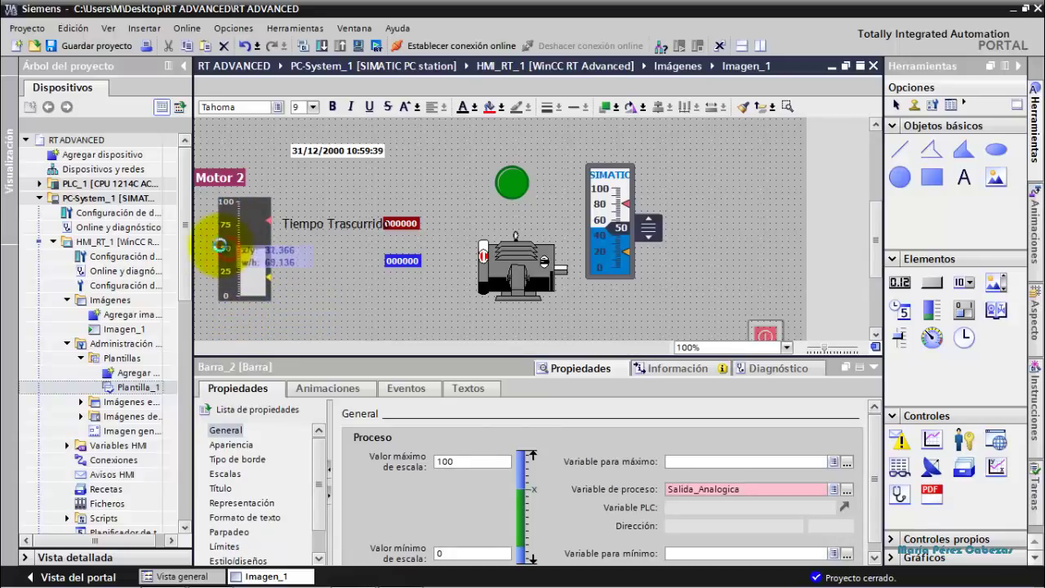
pyautogui.click(343, 260)
pyautogui.click(338, 224)
pyautogui.moveTo(393, 227); pyautogui.dragTo(411, 228)
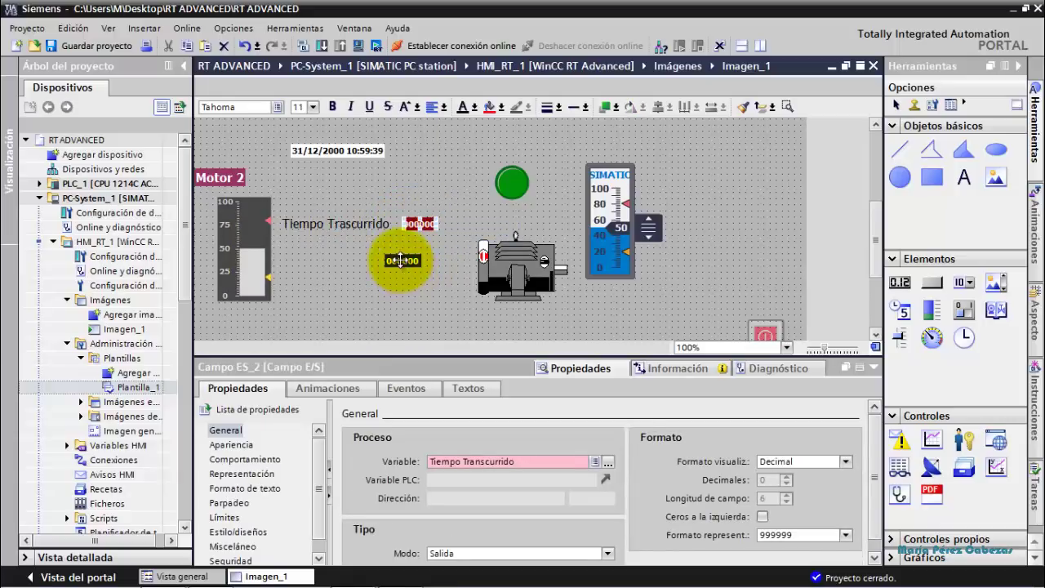
pyautogui.moveTo(422, 261); pyautogui.dragTo(415, 261)
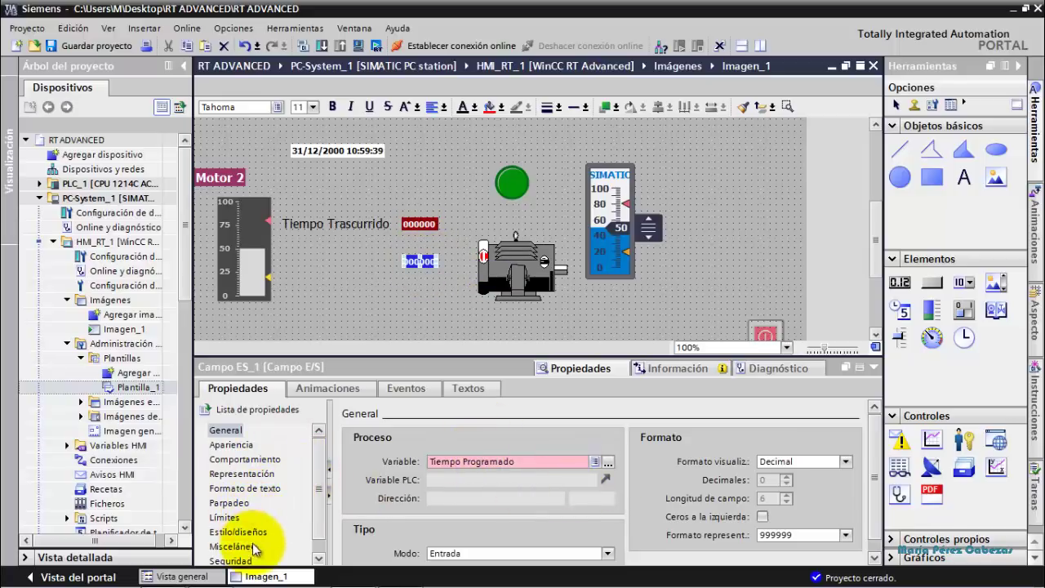
# Set the font size of the blue numeric field to 13, keeping Tahoma bold.
pyautogui.click(271, 488)
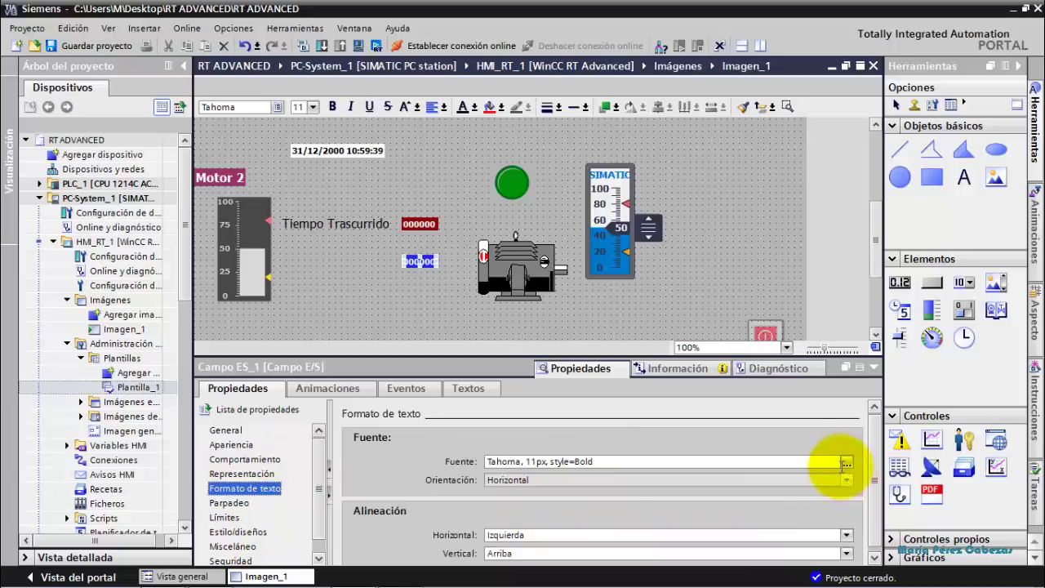
pyautogui.click(845, 462)
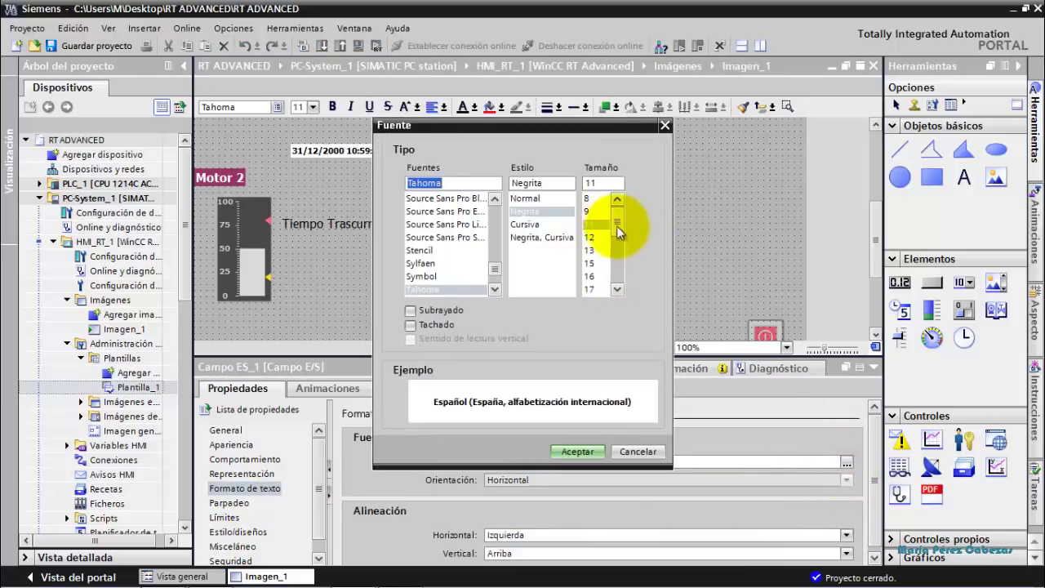
pyautogui.click(591, 250)
pyautogui.click(575, 453)
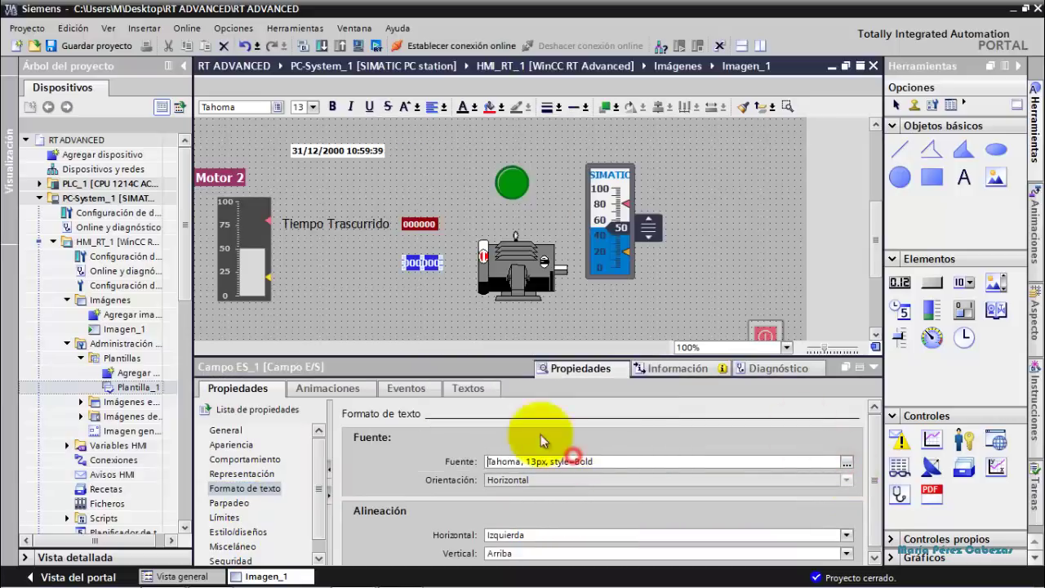
# Set the font size of the red numeric field to 13 as well.
pyautogui.click(420, 220)
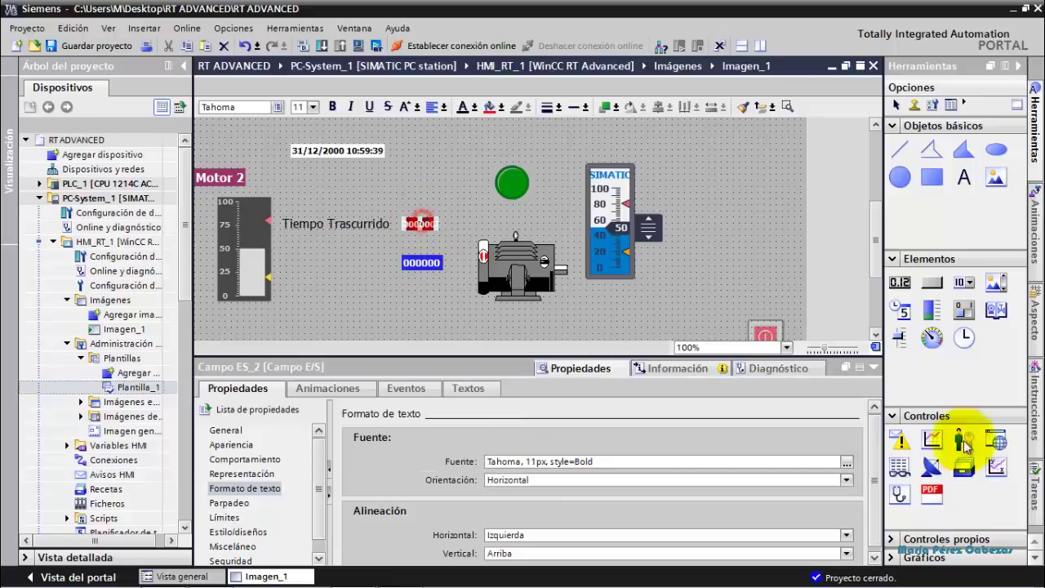
pyautogui.click(846, 462)
pyautogui.click(595, 252)
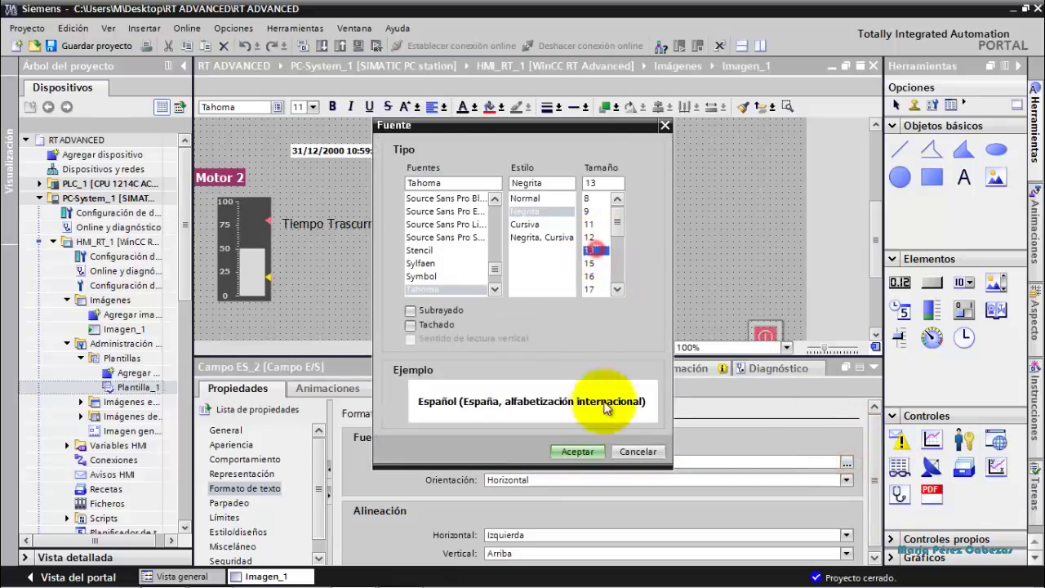
pyautogui.click(576, 450)
# Format the Tiempo Trascurrido label text as bold (Negrita) at size 13.
pyautogui.click(370, 225)
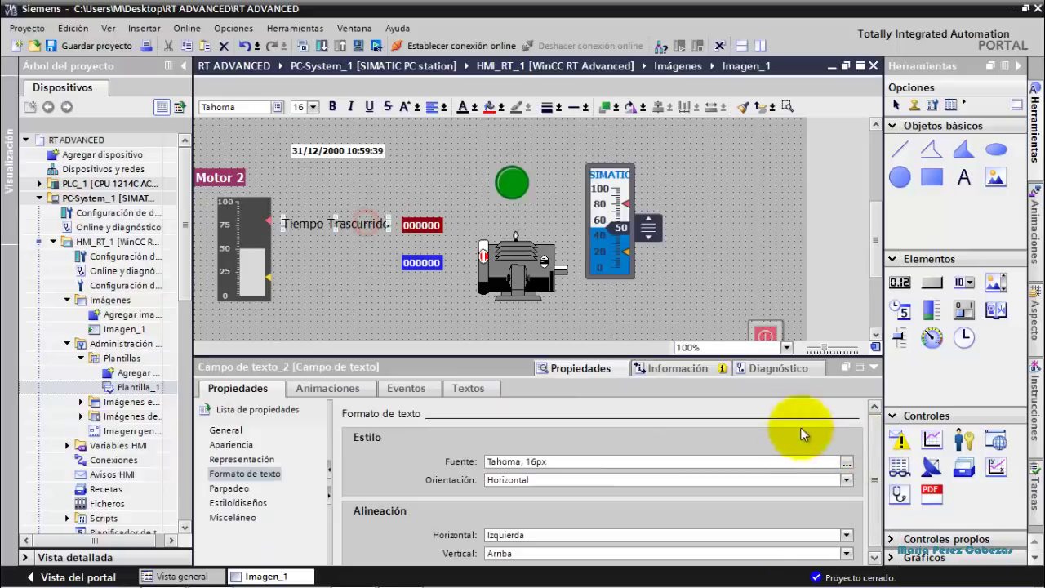
pyautogui.click(846, 462)
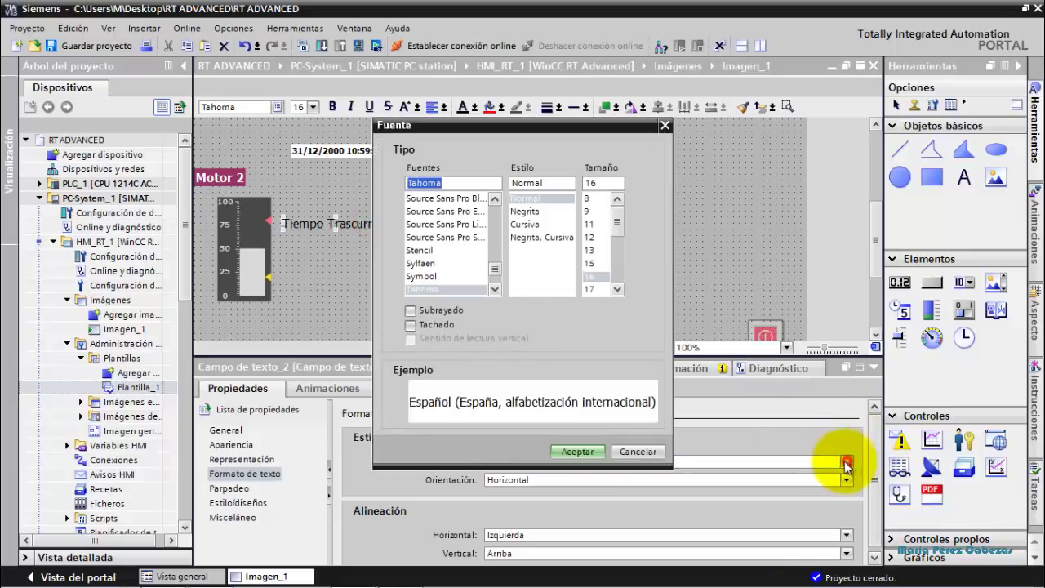
pyautogui.click(523, 213)
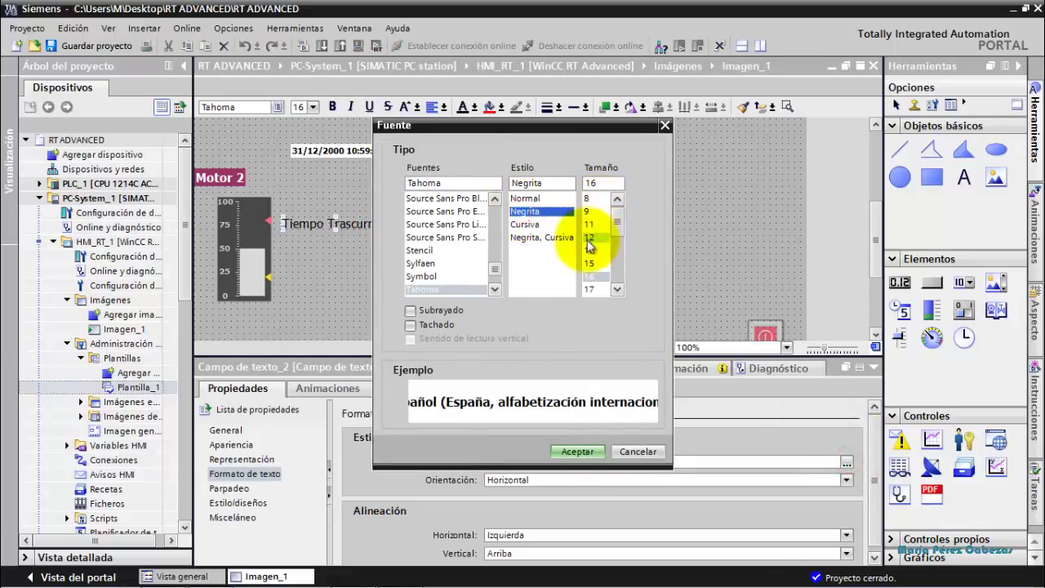
pyautogui.click(589, 250)
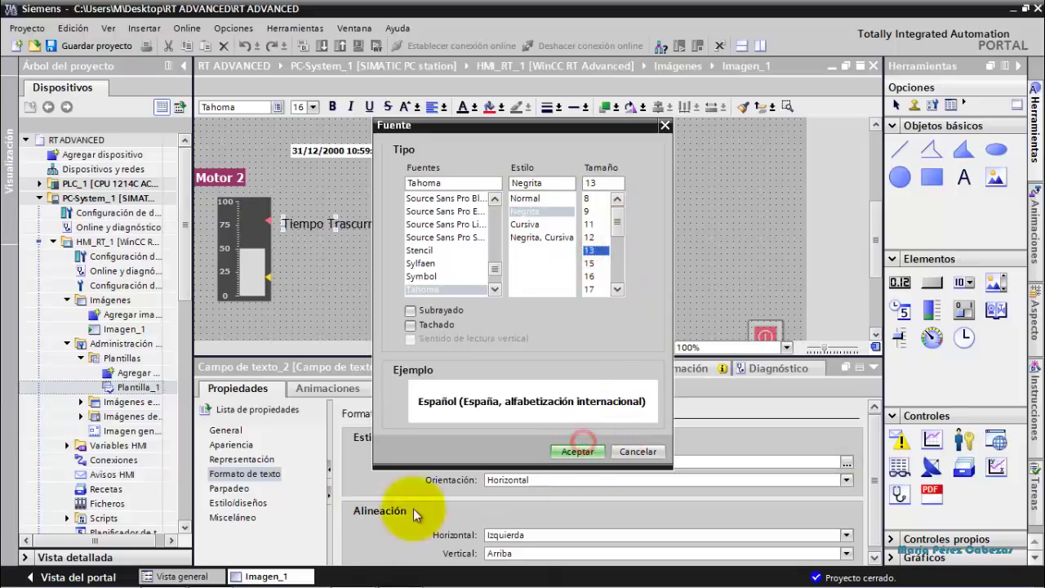
pyautogui.click(572, 451)
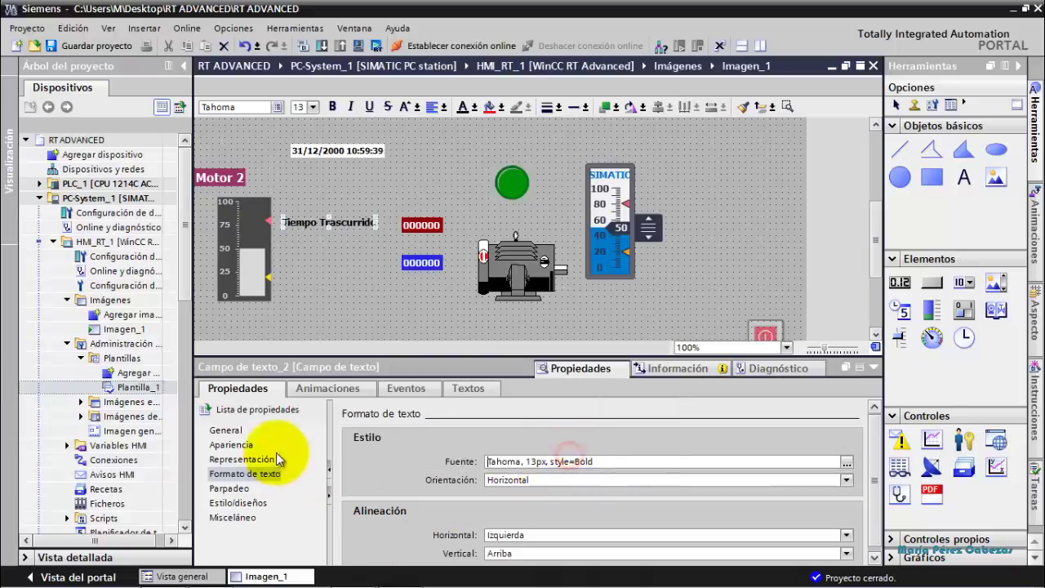
# Try a Compacto fill with a grey (192; 192; 192) background on the Tiempo Trascurrido label, then restore the Transparente fill pattern.
pyautogui.click(232, 445)
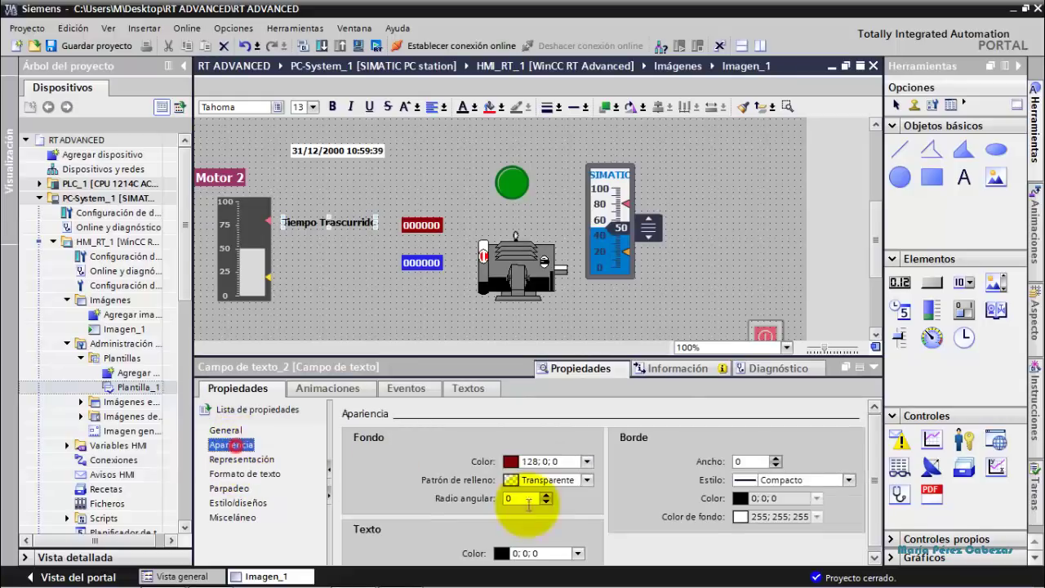
pyautogui.click(588, 481)
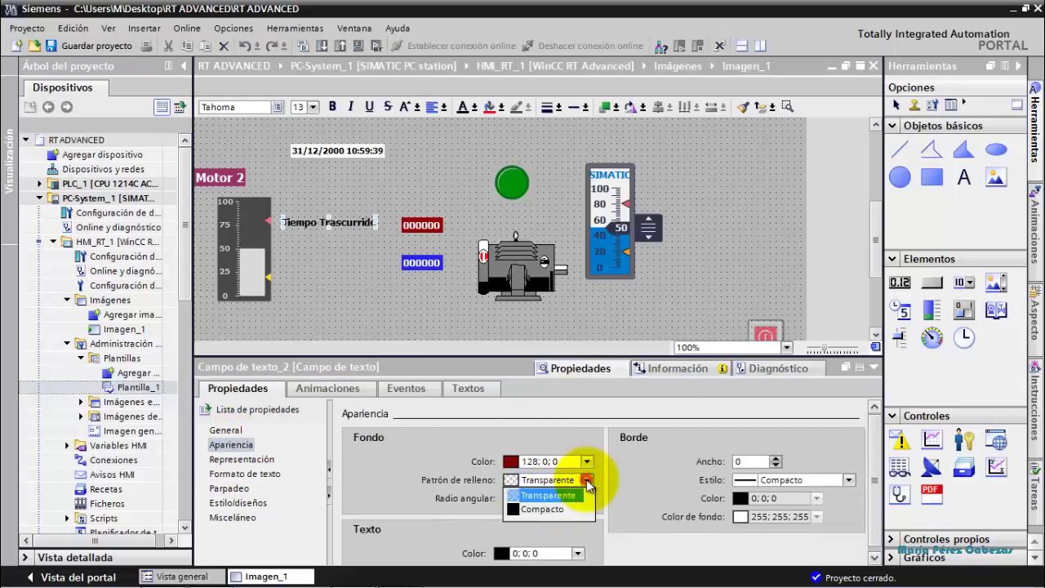
pyautogui.click(559, 508)
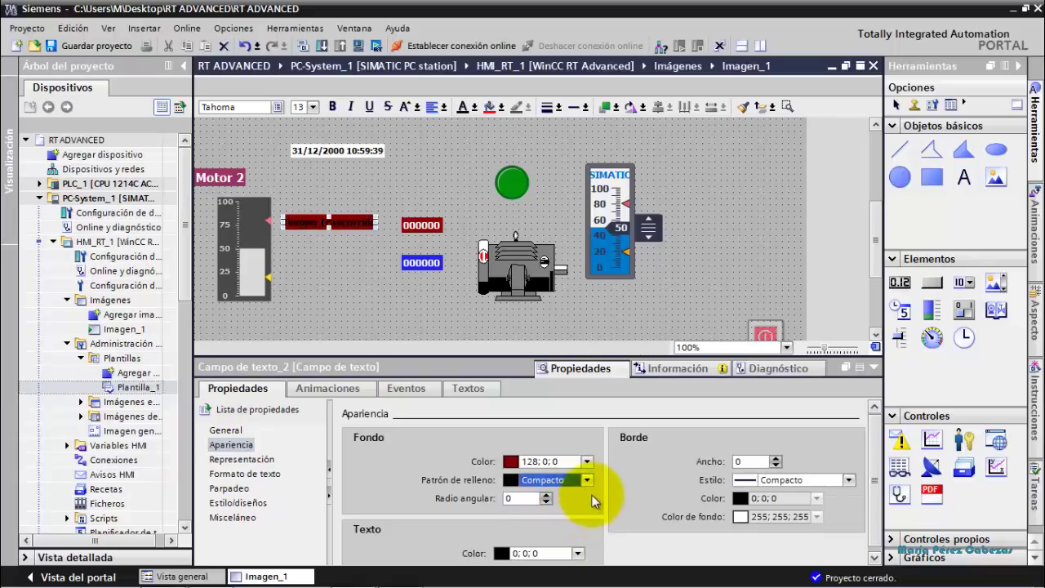
pyautogui.click(587, 462)
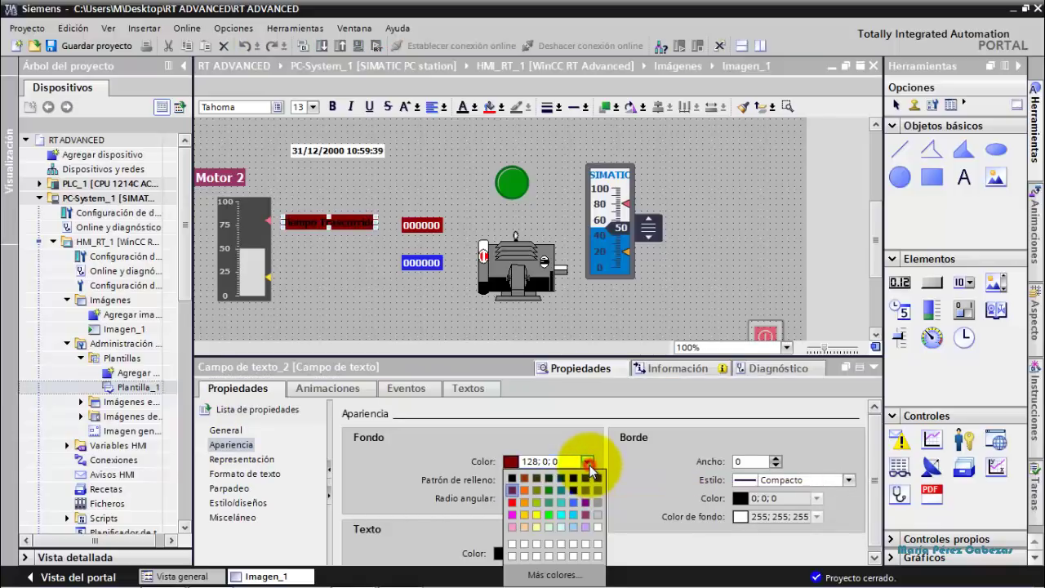
pyautogui.click(601, 514)
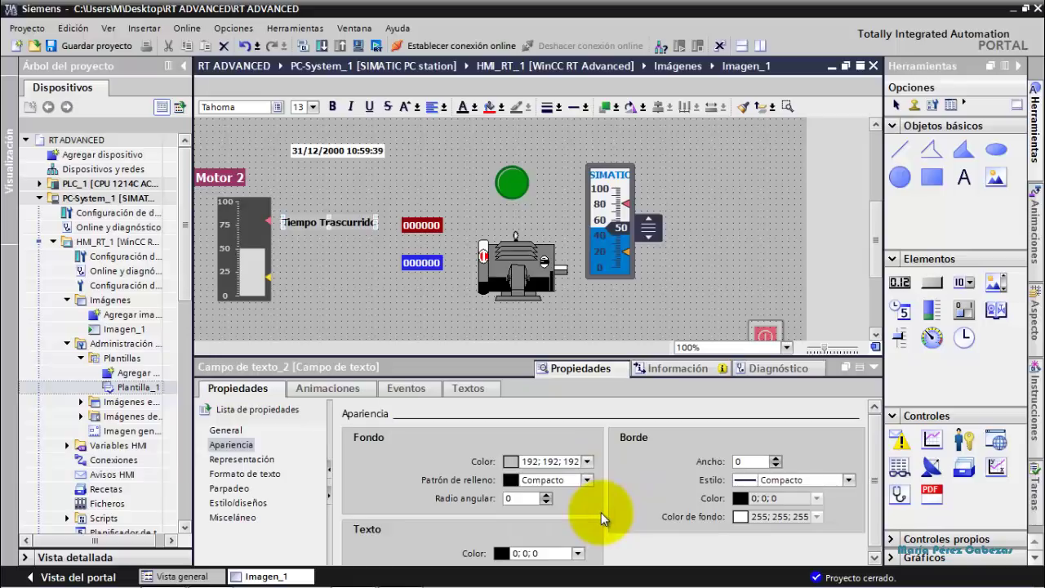
pyautogui.click(588, 480)
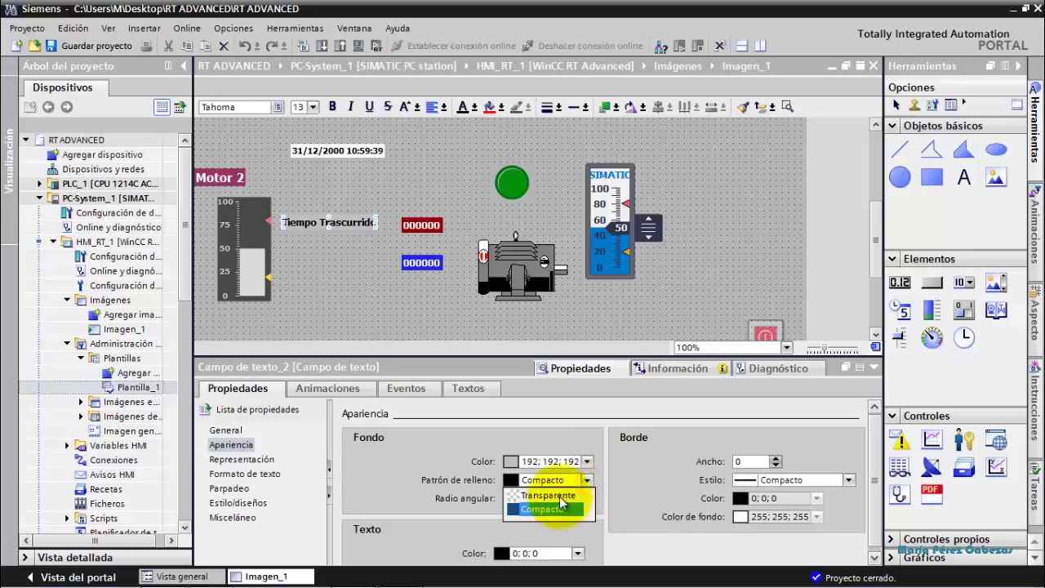
pyautogui.click(560, 498)
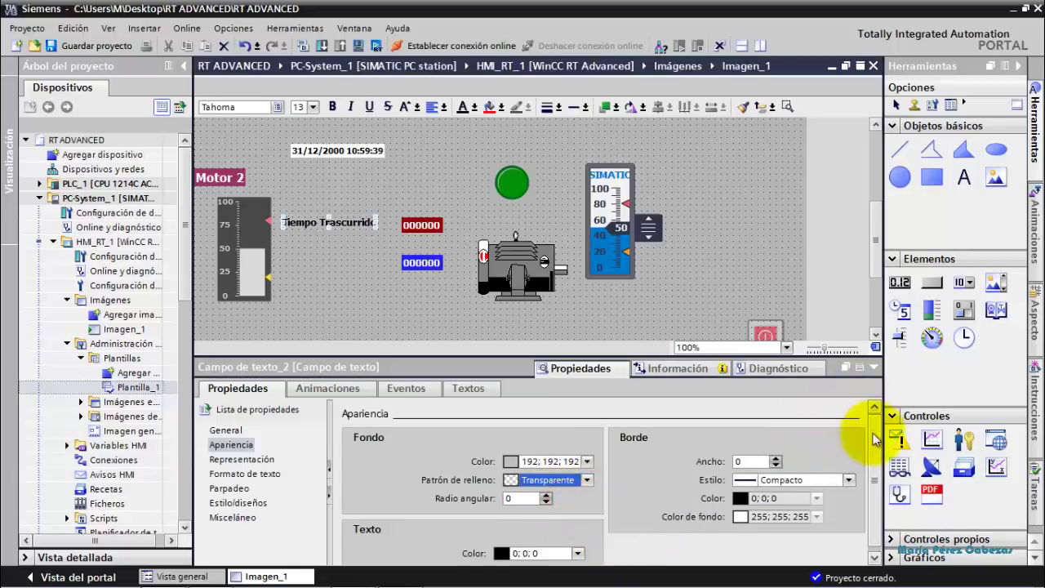
# Give the Tiempo Trascurrido label a dark red (128; 0; 0) background with Compacto fill and white text.
pyautogui.scroll(-1, 874, 439)
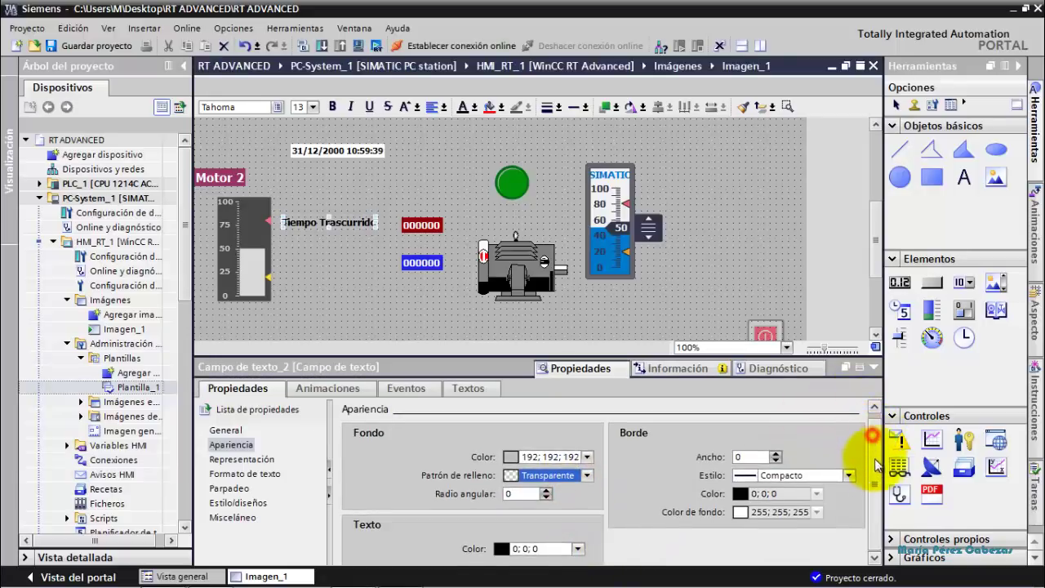
pyautogui.click(587, 458)
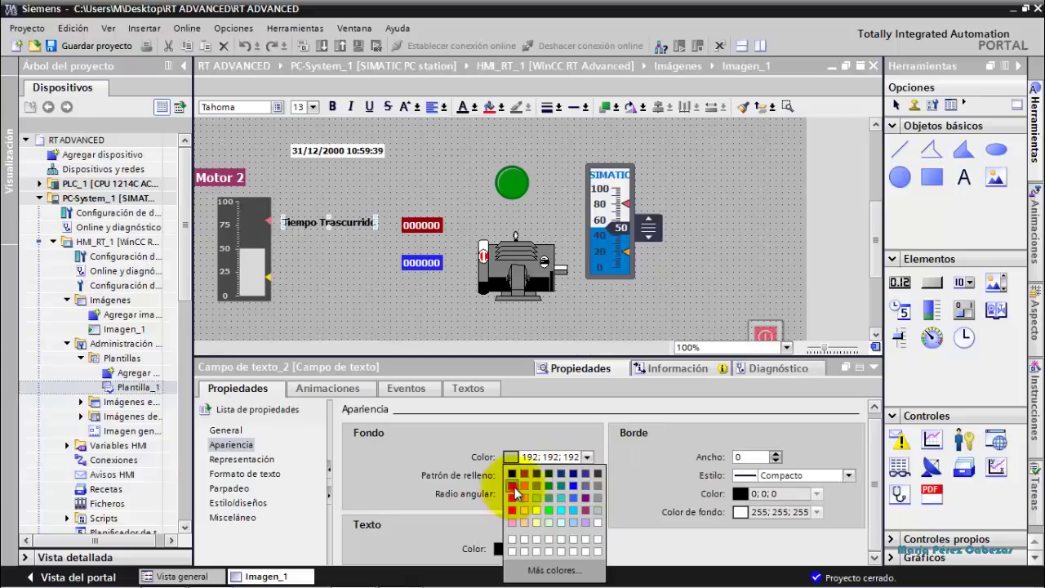
pyautogui.click(513, 487)
pyautogui.click(579, 548)
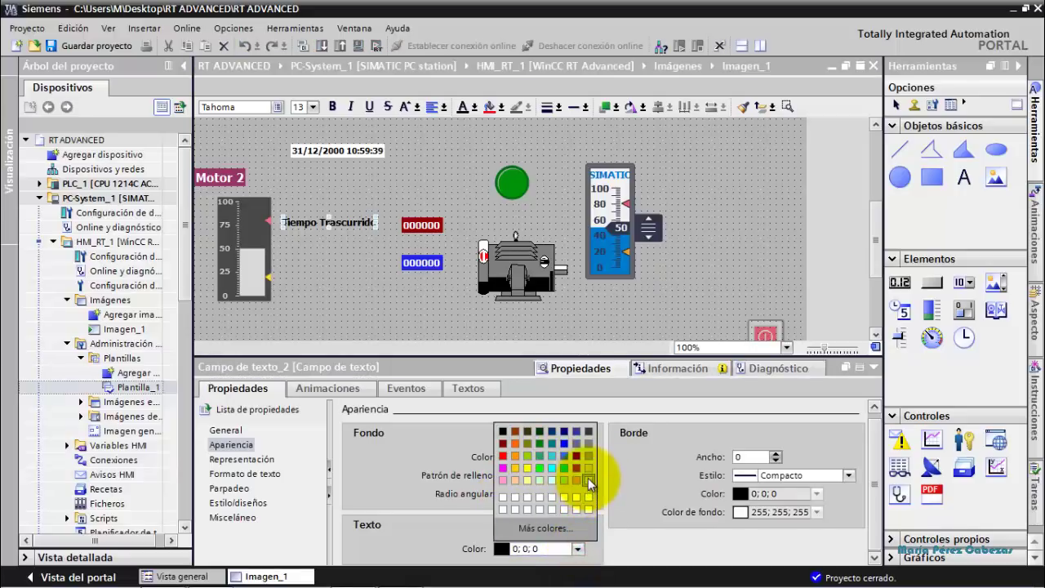
pyautogui.click(552, 496)
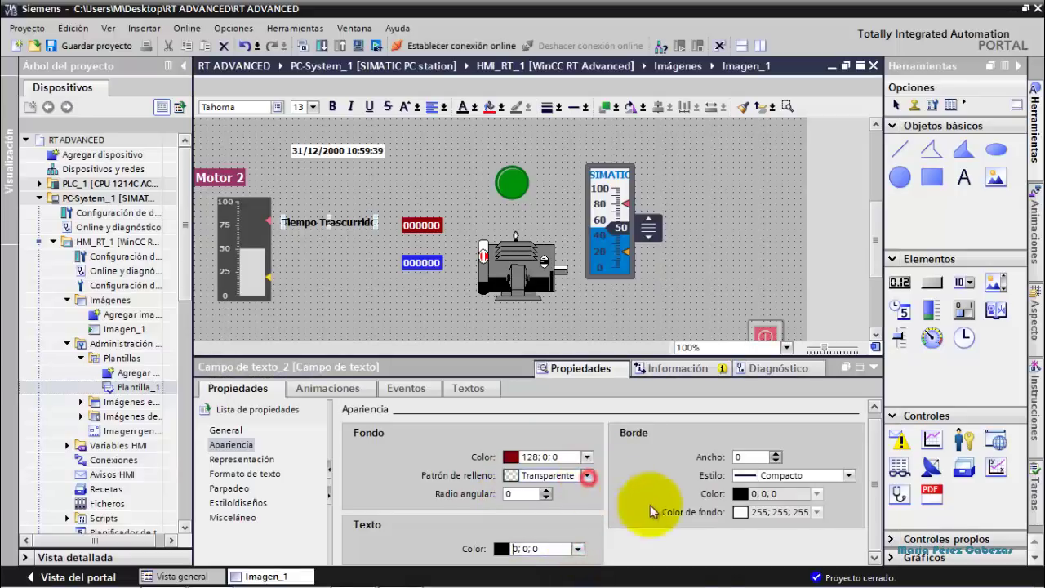
pyautogui.click(588, 476)
pyautogui.click(558, 501)
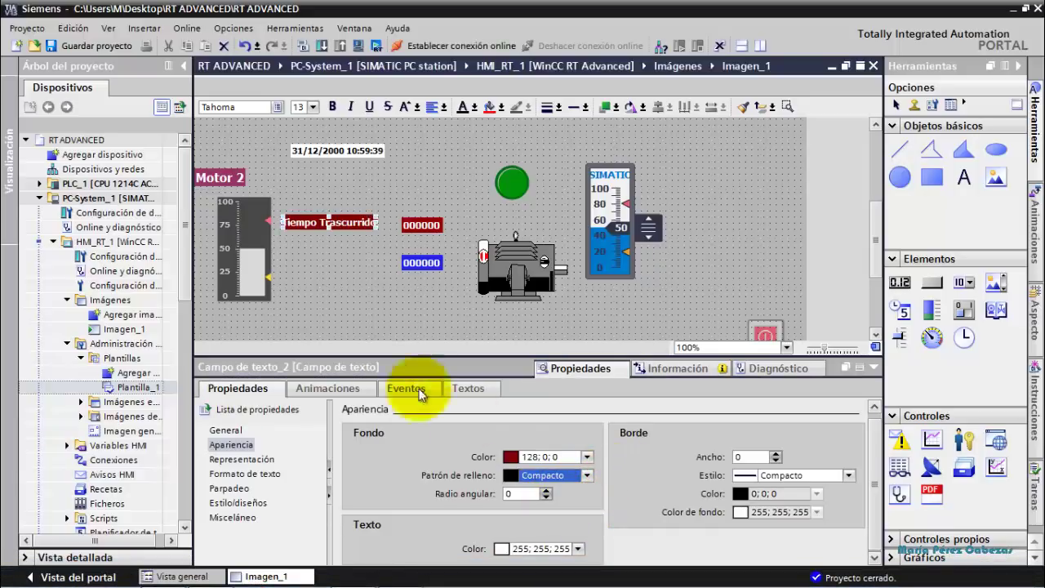
pyautogui.click(304, 237)
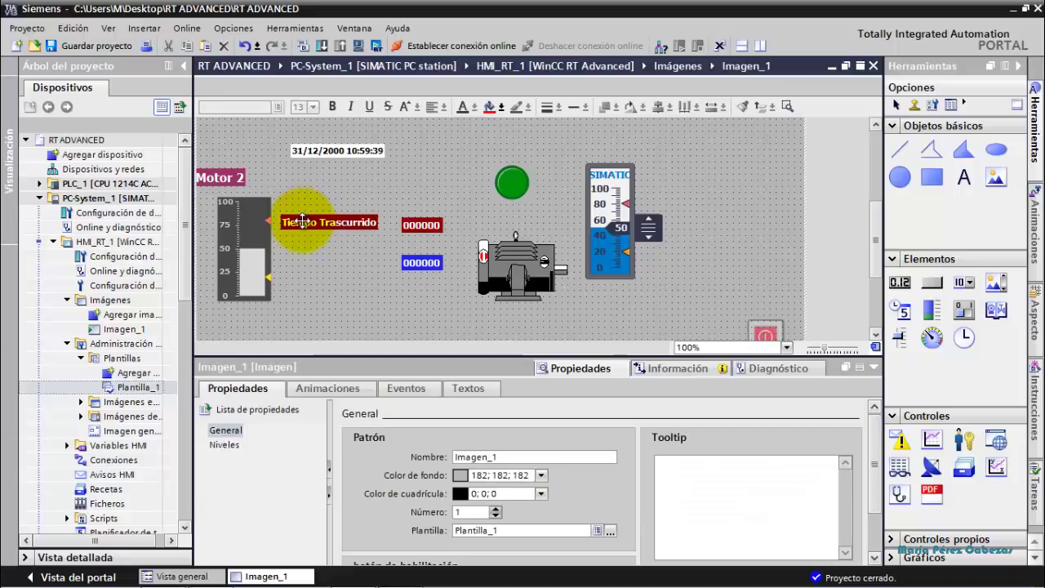
# Set the Tiempo Trascurrido label's text colour to dark red (128; 0; 0) and its fill pattern to Transparente.
pyautogui.click(302, 220)
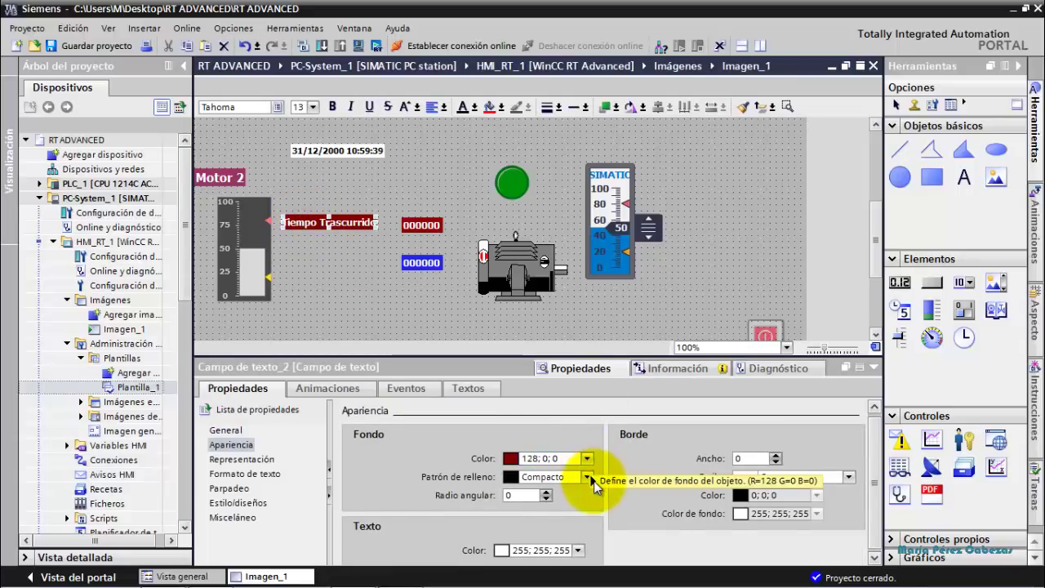
pyautogui.click(577, 551)
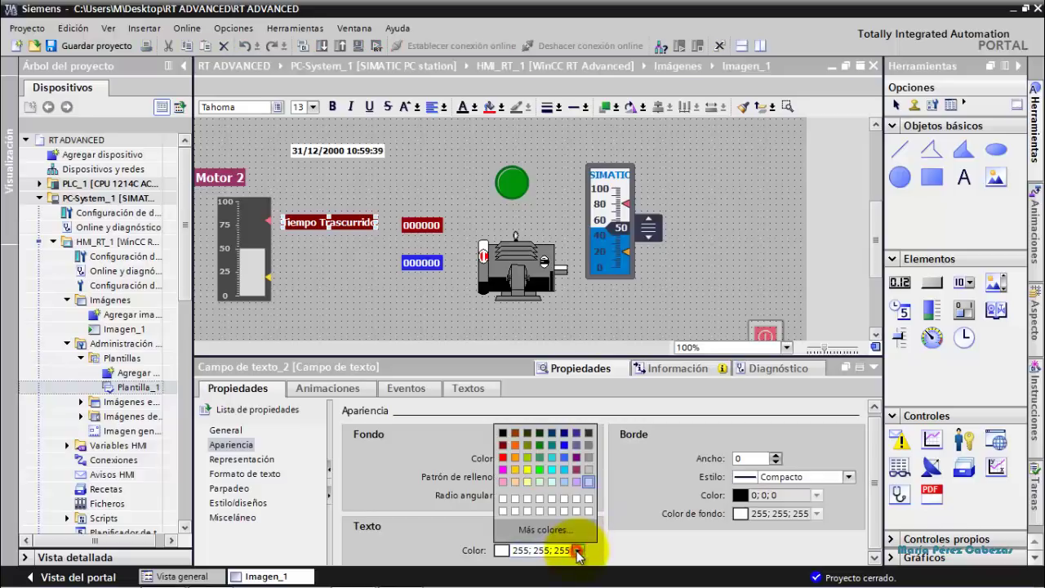
pyautogui.click(503, 447)
pyautogui.click(586, 459)
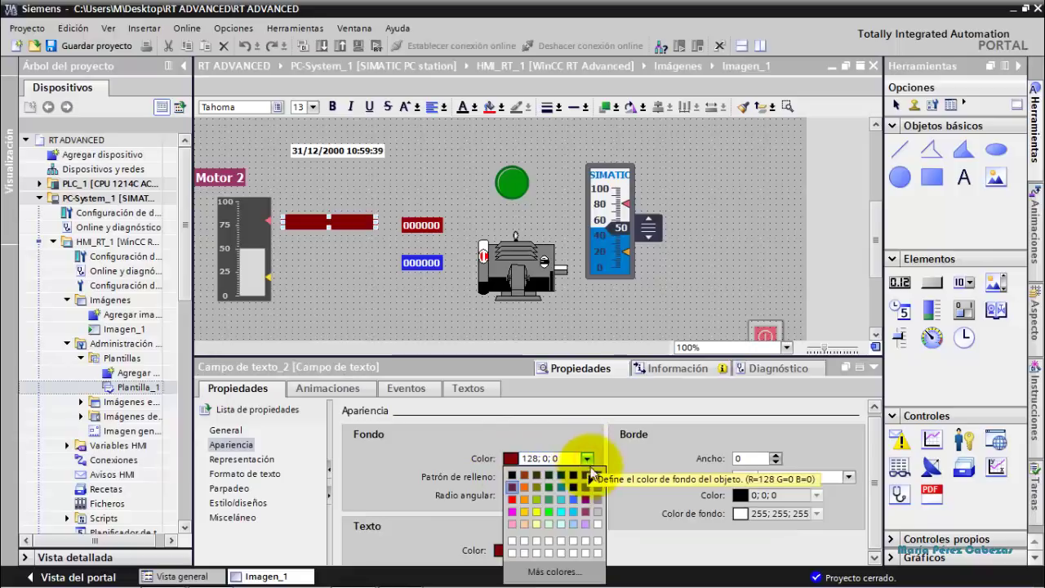
pyautogui.click(619, 513)
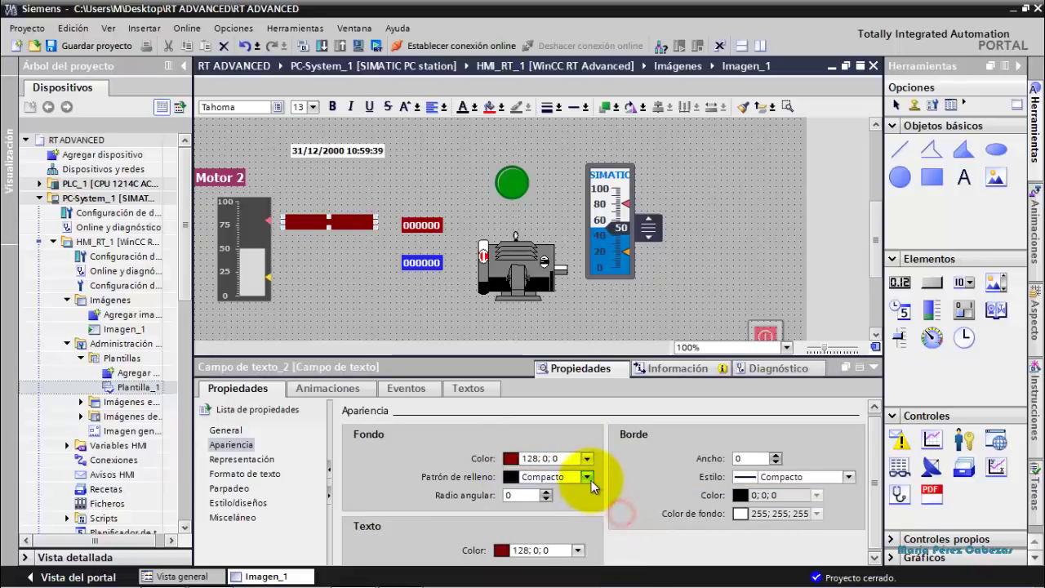
pyautogui.click(589, 478)
pyautogui.click(556, 493)
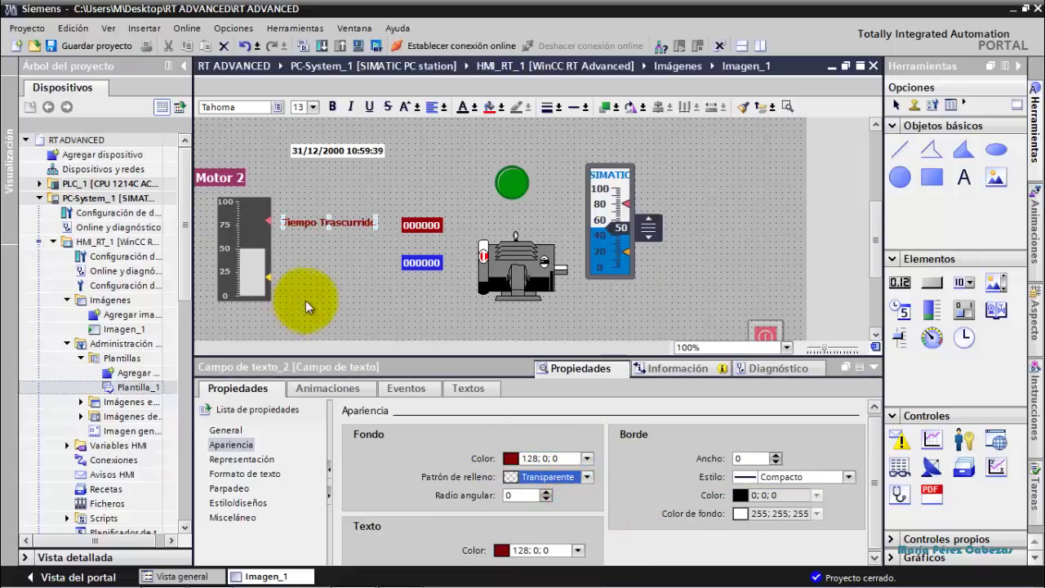
pyautogui.click(300, 264)
# Try bright red (255; 0; 0) for both the background colour and the text colour of the Tiempo Trascurrido label.
pyautogui.click(351, 225)
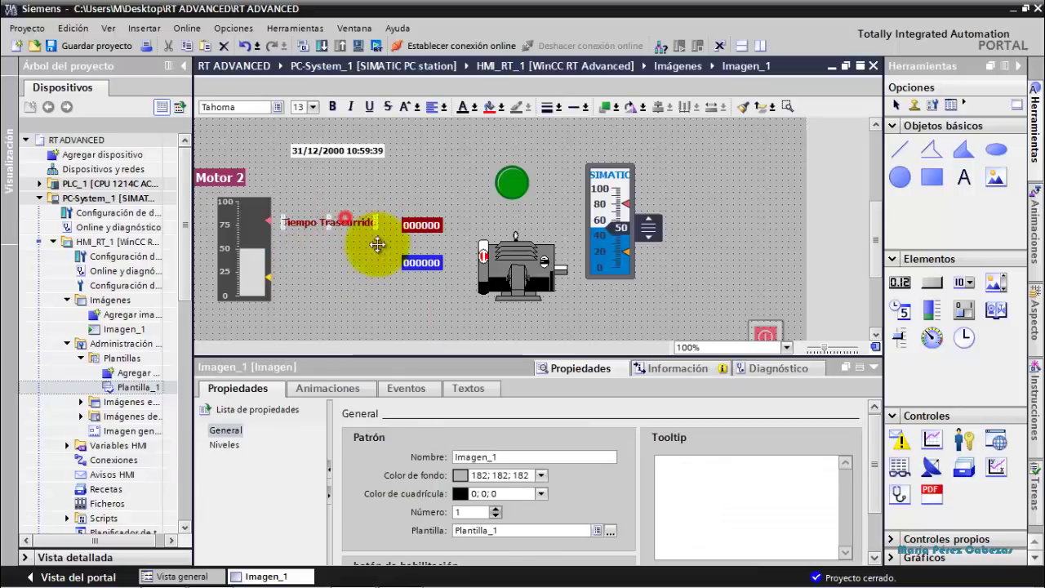
pyautogui.click(588, 459)
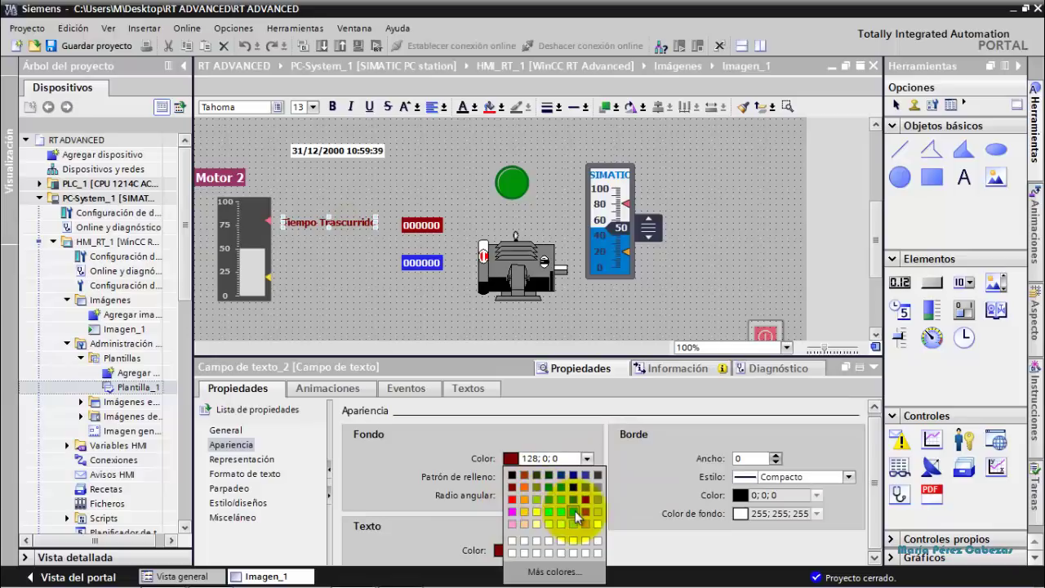
pyautogui.click(514, 510)
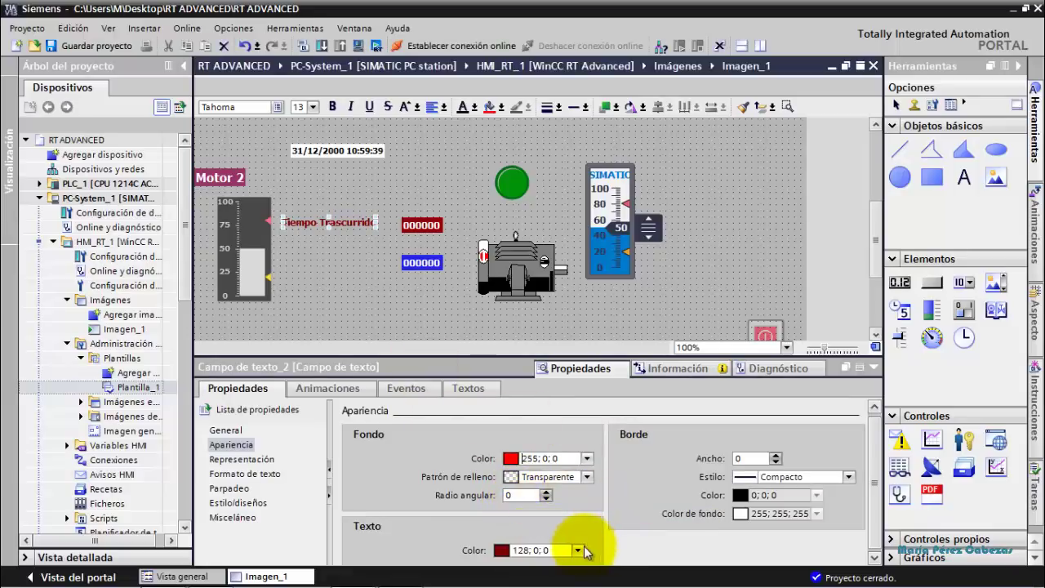
pyautogui.click(577, 550)
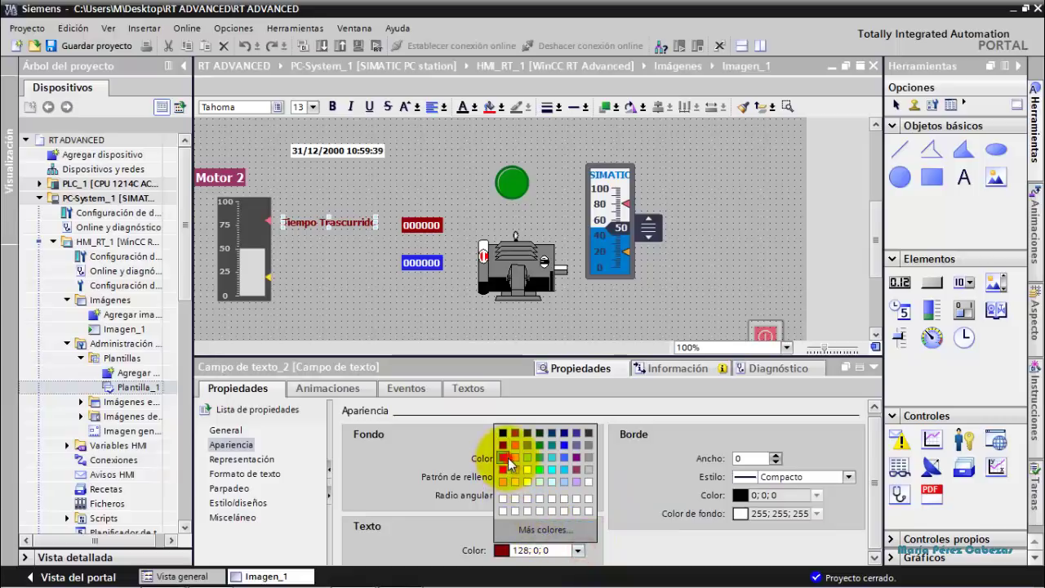
pyautogui.click(508, 462)
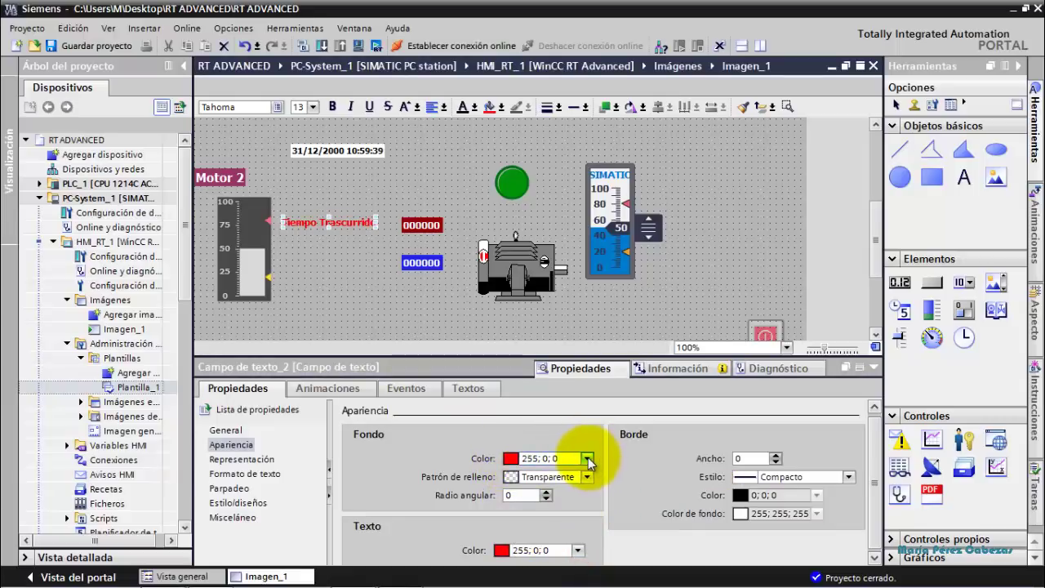
# Try purple (128; 0; 128) as the Tiempo Trascurrido label's background colour, then set it to dark red (128; 0; 0).
pyautogui.click(587, 458)
pyautogui.click(585, 500)
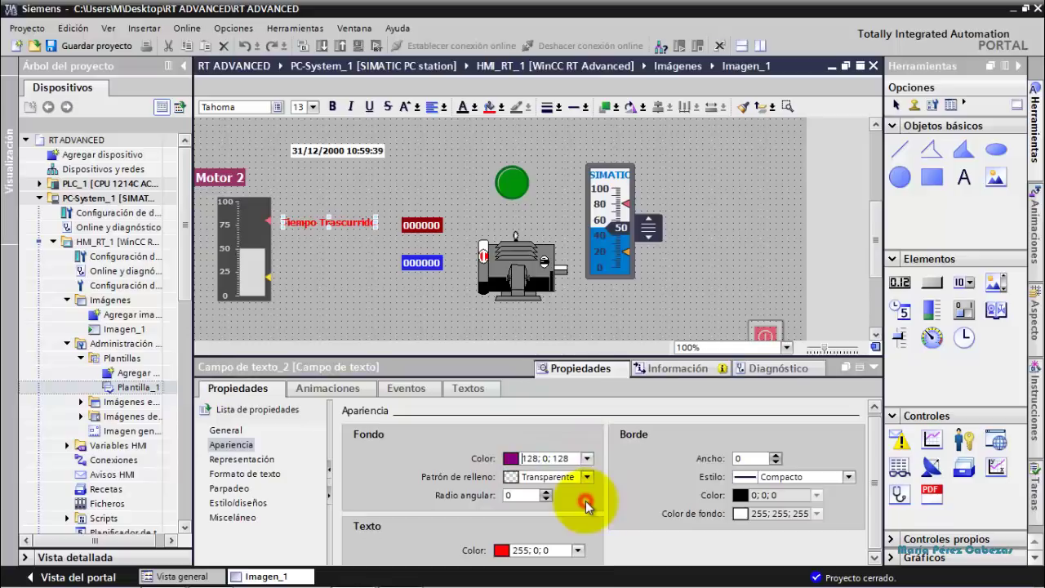
pyautogui.click(588, 459)
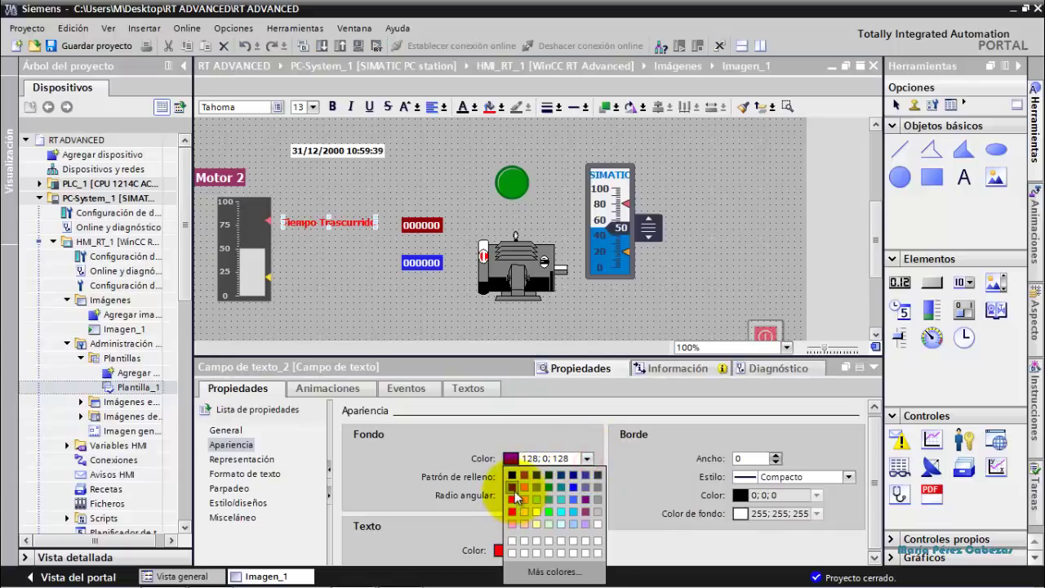
pyautogui.click(512, 489)
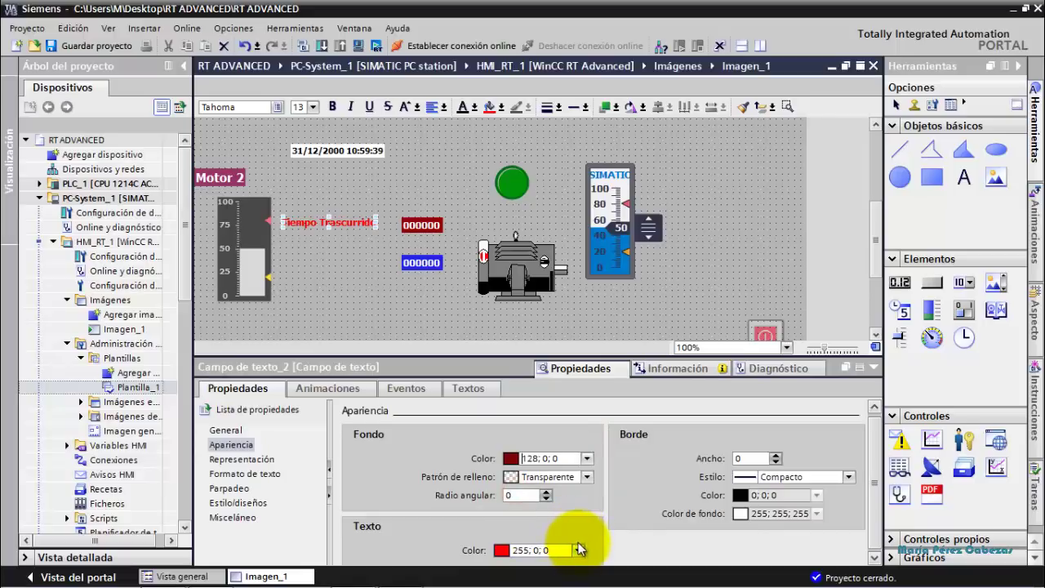
# Set the Tiempo Trascurrido label's text colour back to dark red, keeping the label on its Transparente fill.
pyautogui.click(578, 550)
pyautogui.click(534, 447)
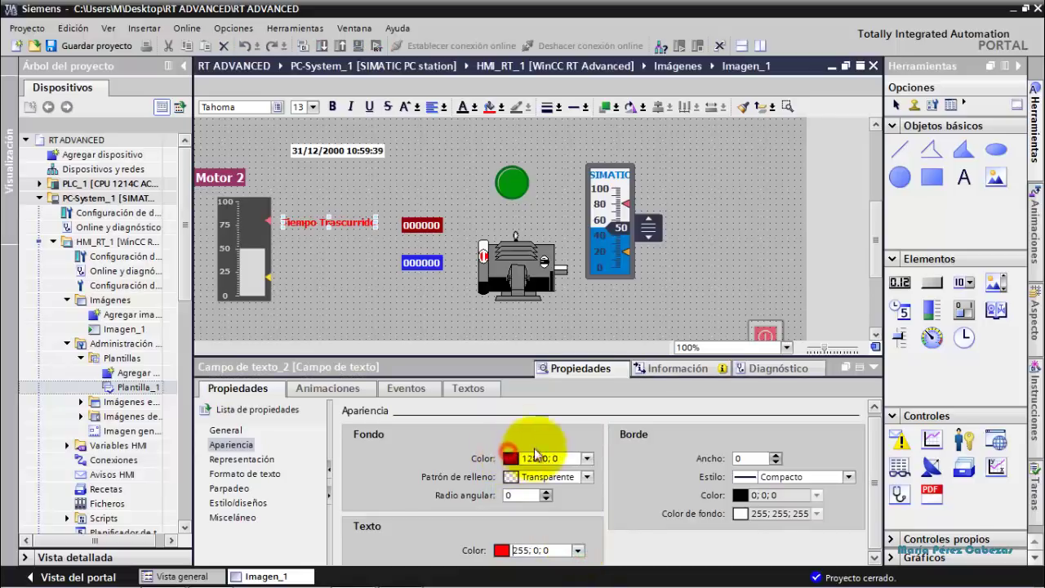
pyautogui.click(351, 269)
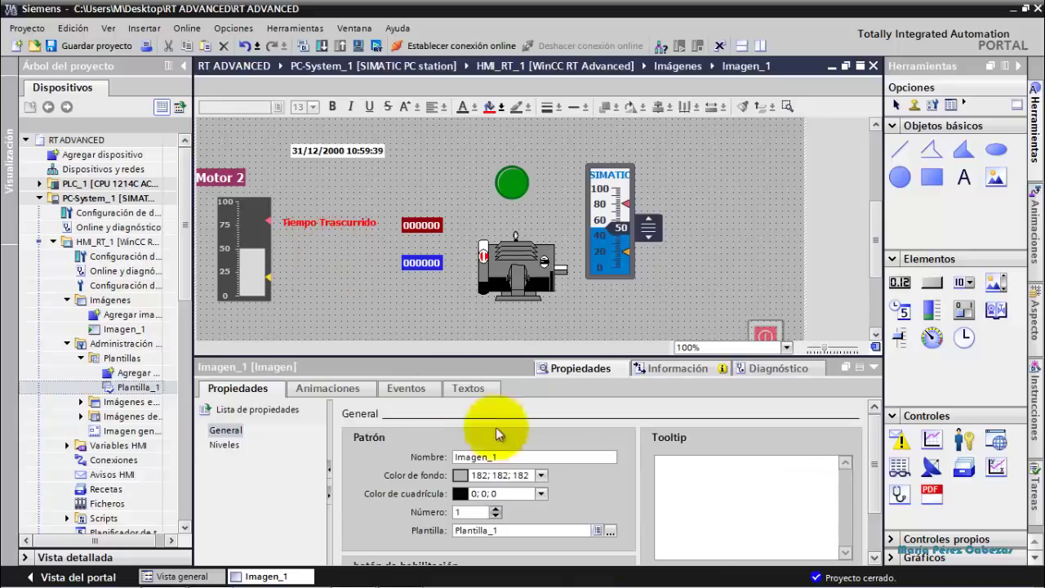
pyautogui.click(314, 223)
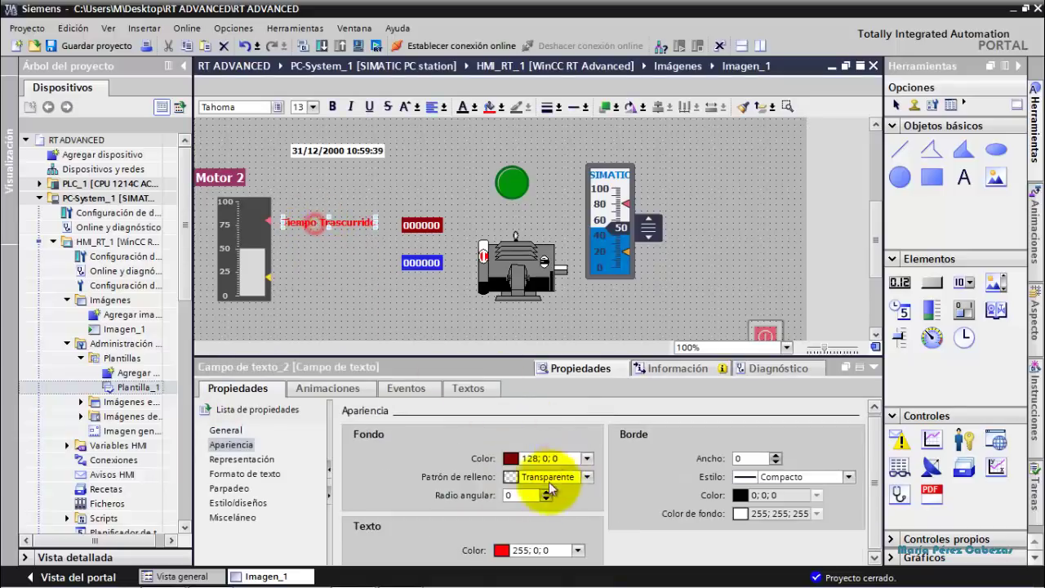
pyautogui.click(578, 549)
pyautogui.click(502, 443)
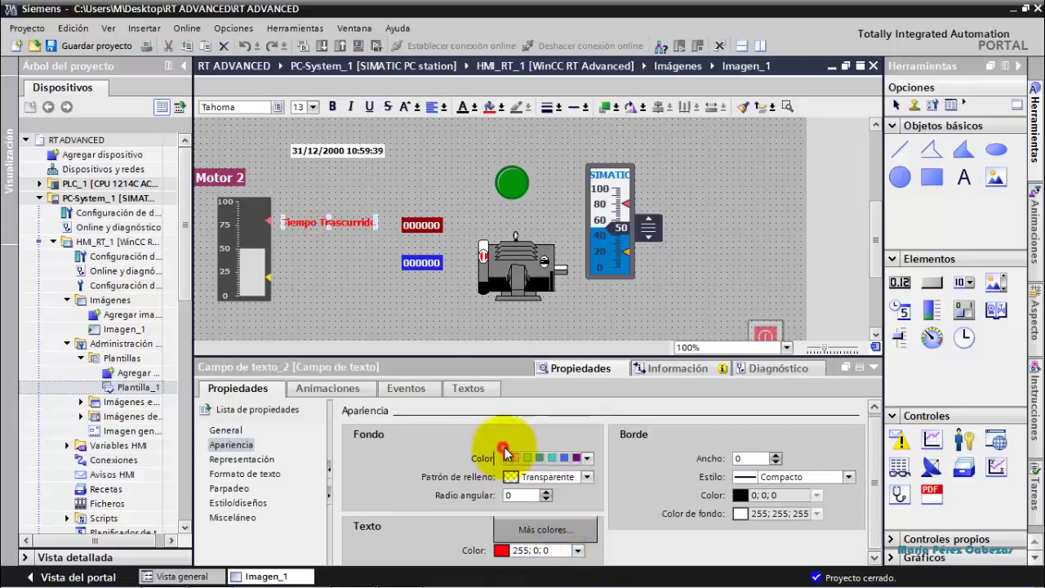
# Duplicate the "Tiempo Trascurrido" label and place the copy directly below it, beside the blue numeric field.
pyautogui.click(319, 269)
pyautogui.click(323, 222)
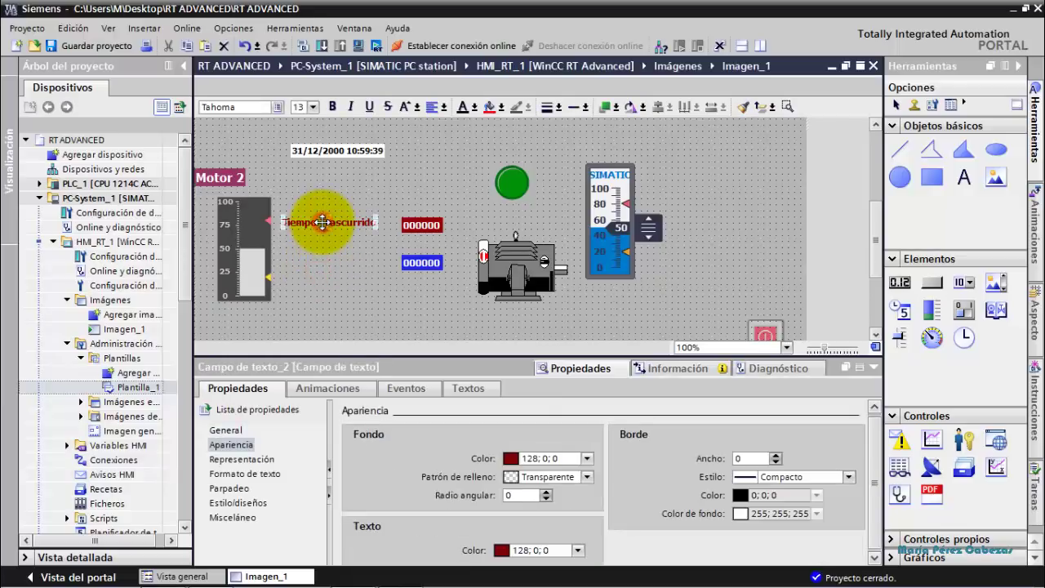
pyautogui.rightClick(312, 214)
pyautogui.click(299, 262)
pyautogui.rightClick(300, 262)
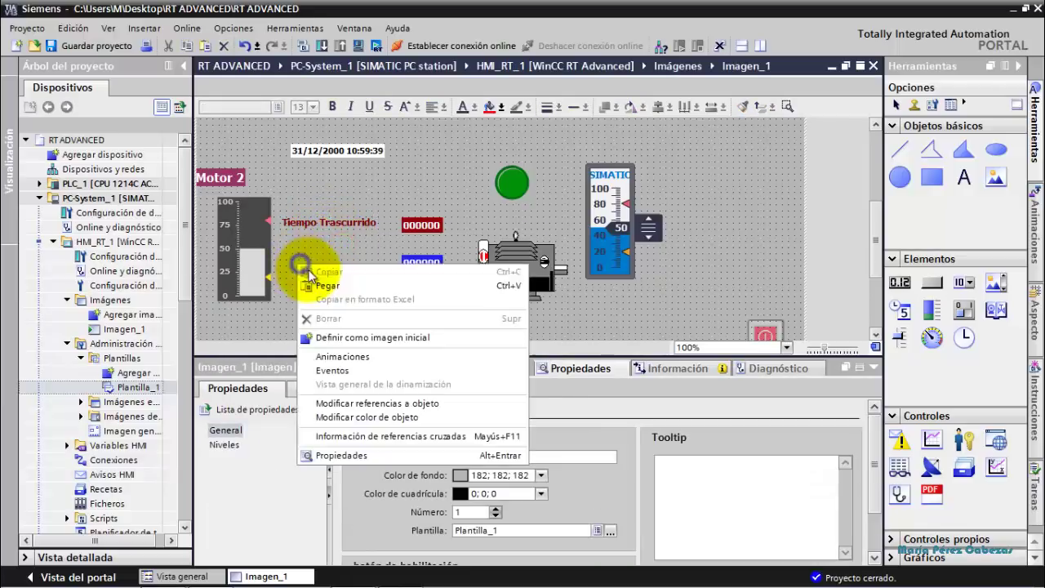
pyautogui.click(320, 279)
pyautogui.click(315, 230)
pyautogui.moveTo(315, 229); pyautogui.dragTo(311, 268)
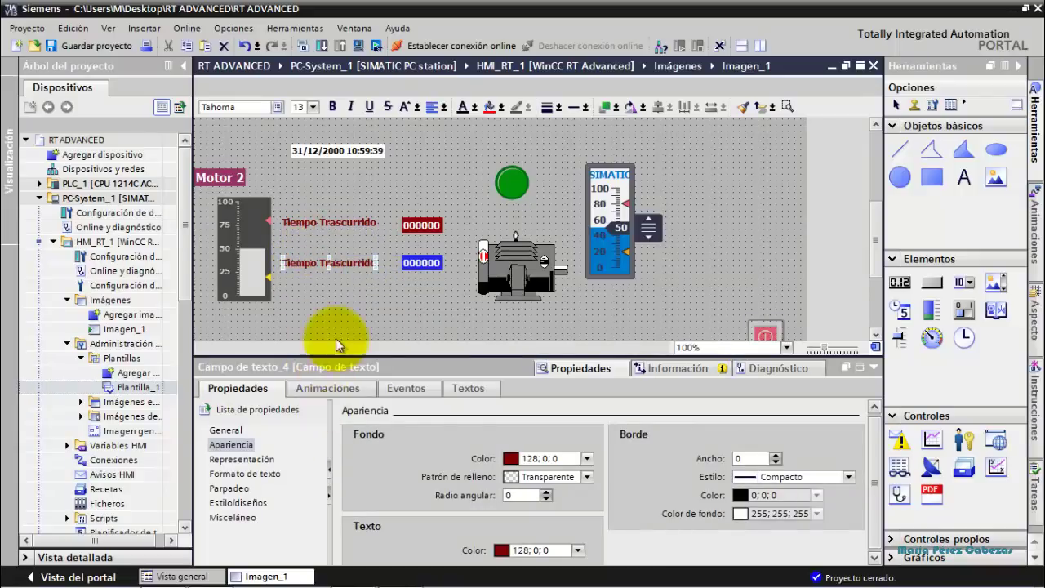
# Set both the background colour and the text colour of the copied label to blue (0; 0; 255).
pyautogui.click(587, 458)
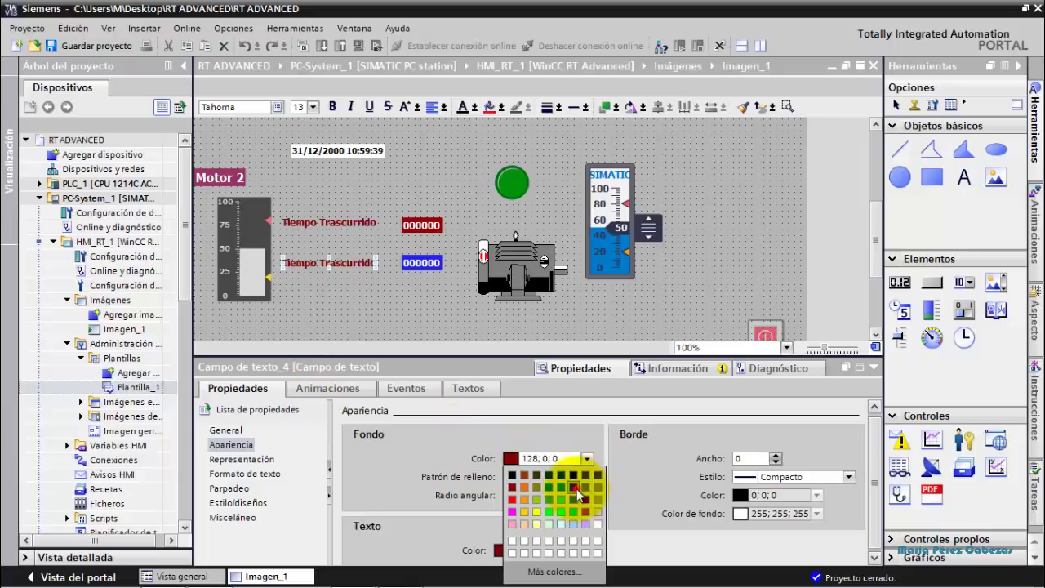
pyautogui.click(576, 489)
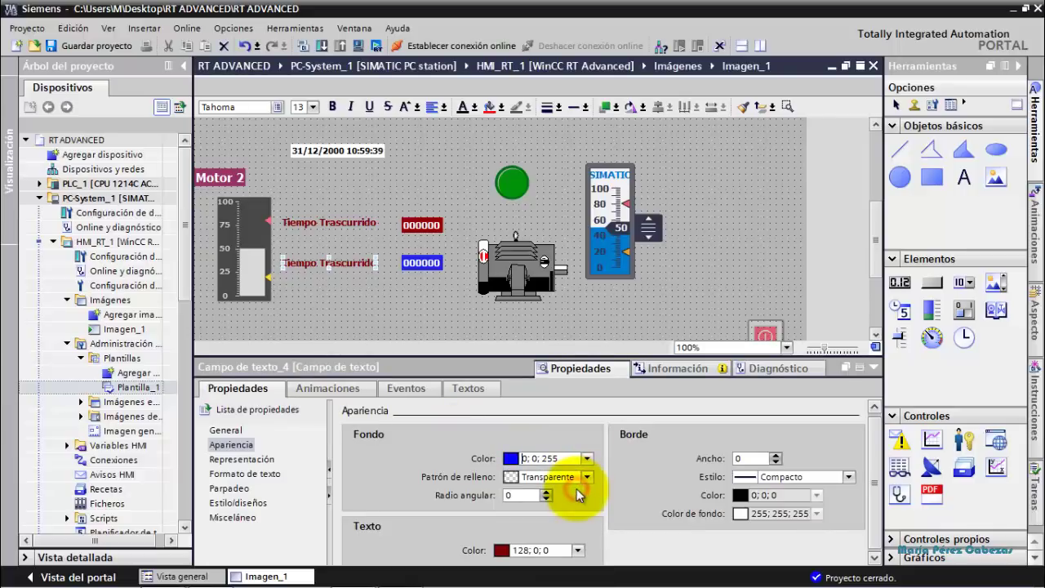
pyautogui.click(577, 551)
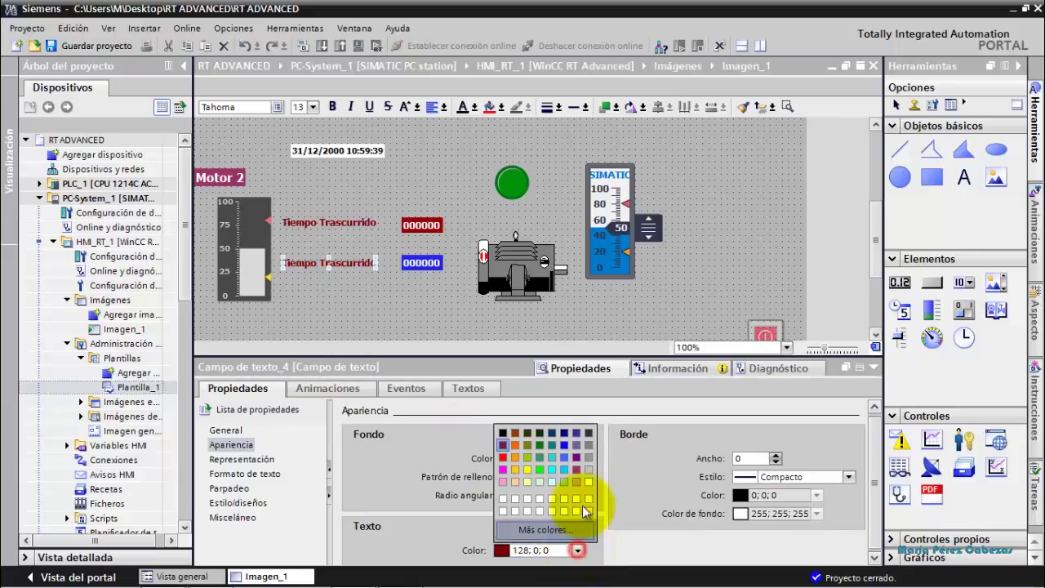
pyautogui.click(564, 447)
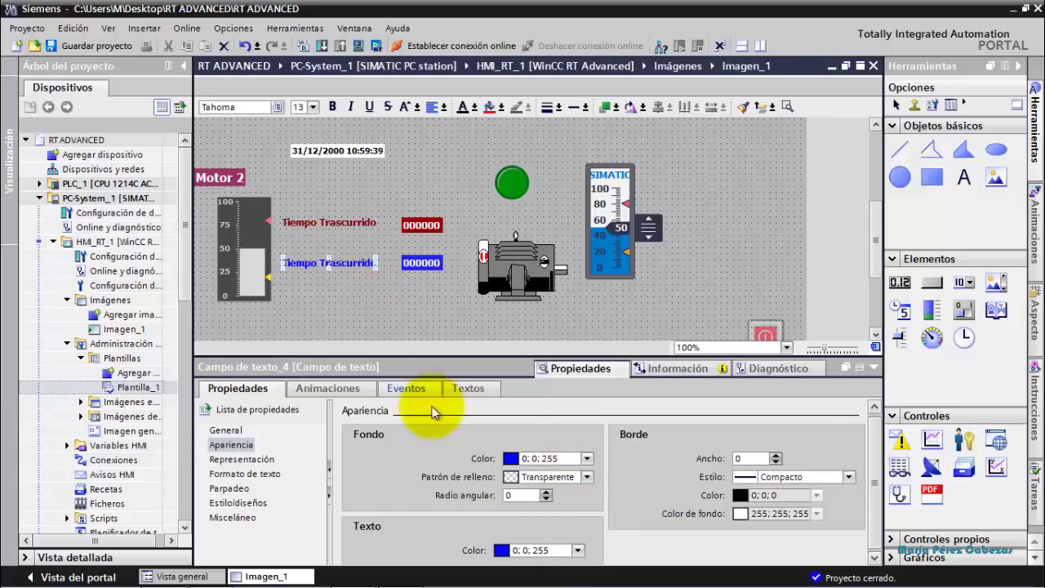
# Change the text of the blue label to "Tiempo programado".
pyautogui.click(231, 429)
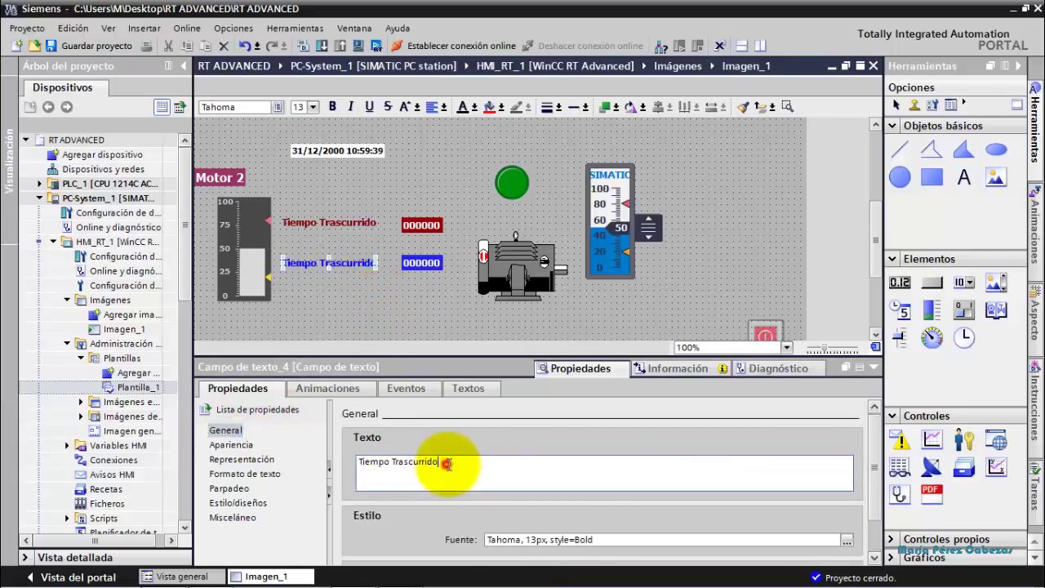
pyautogui.click(443, 462)
pyautogui.press('BackSpace')
pyautogui.press('BackSpace')
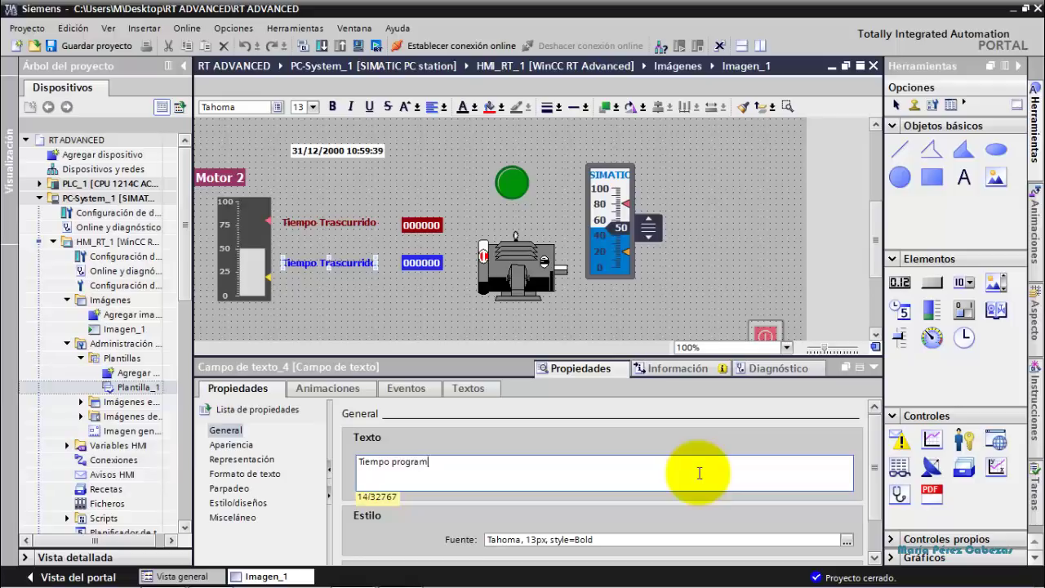
pyautogui.write('programado')
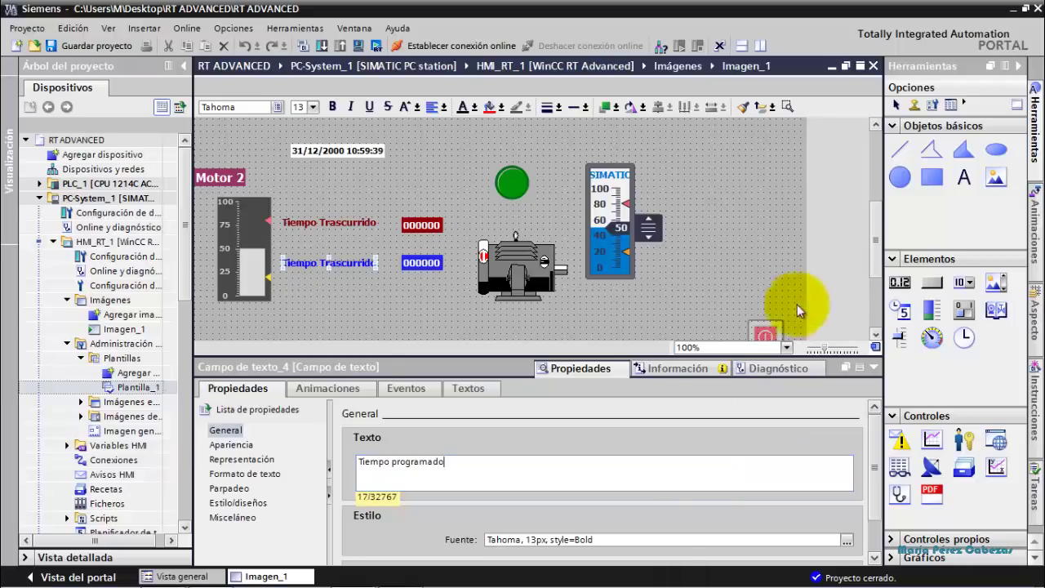
pyautogui.click(632, 302)
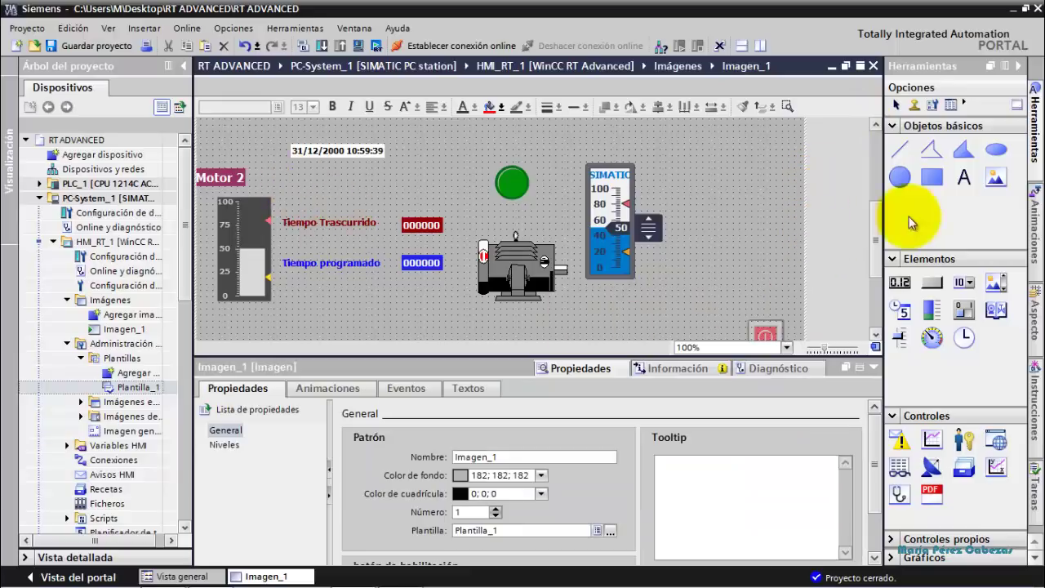
# Duplicate the dark red numeric field beside "Tiempo Trascurrido" and place the copy to the right of the SIMATIC slider.
pyautogui.moveTo(875, 245); pyautogui.dragTo(884, 180)
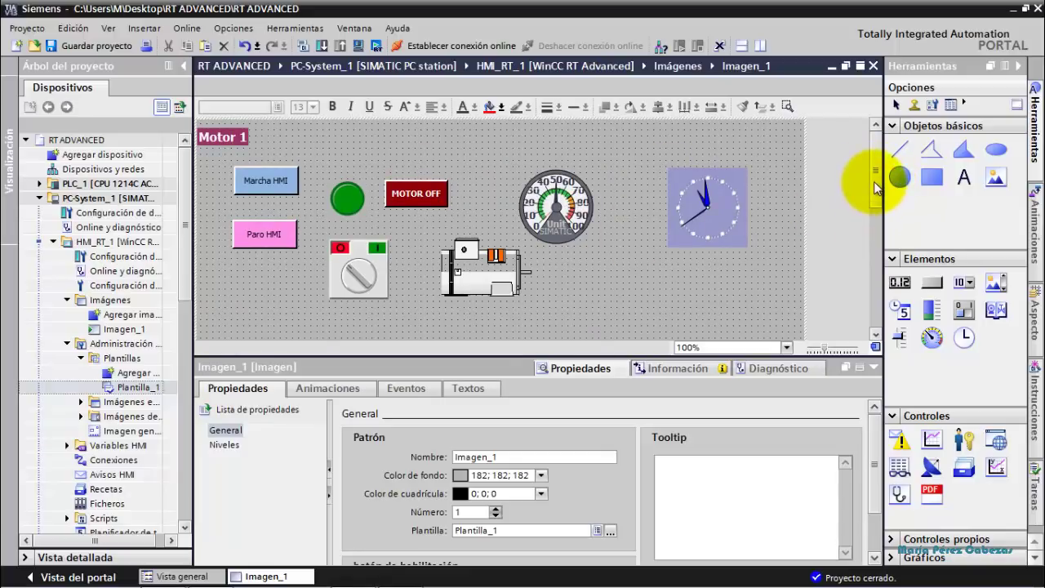
pyautogui.moveTo(875, 187); pyautogui.dragTo(876, 189)
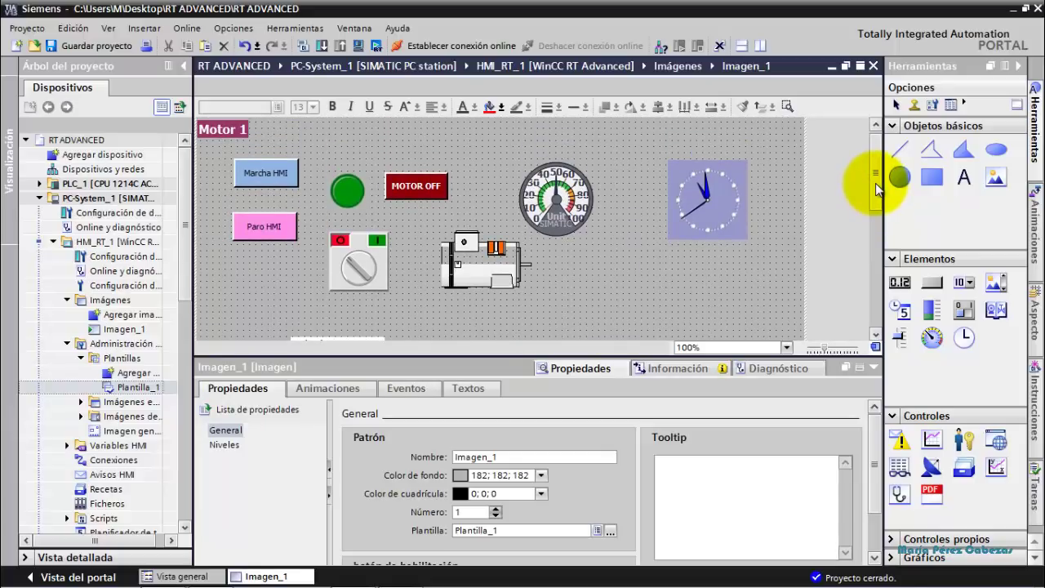
pyautogui.moveTo(875, 188); pyautogui.dragTo(882, 221)
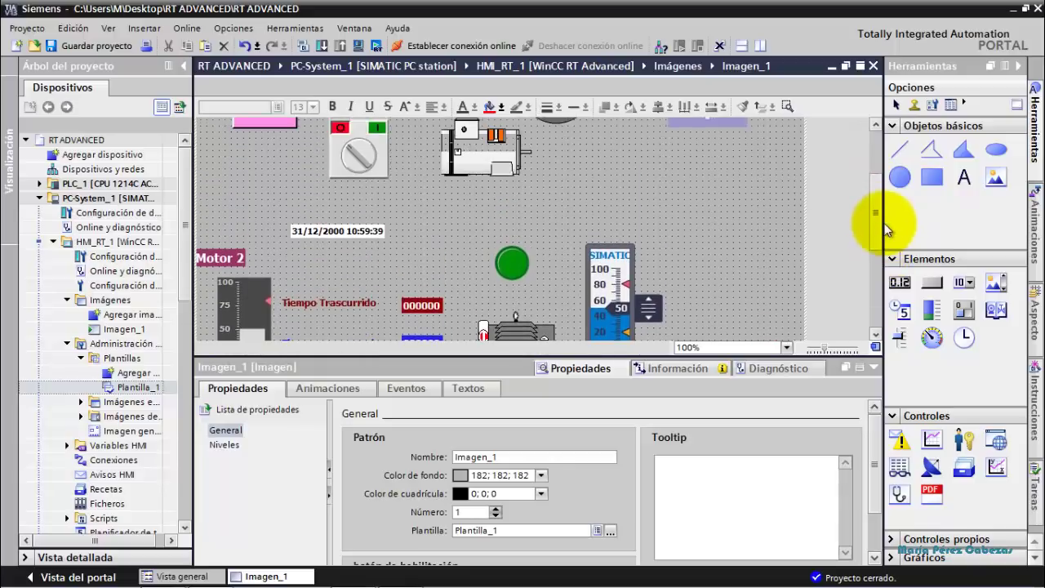
pyautogui.click(425, 304)
pyautogui.rightClick(427, 304)
pyautogui.click(442, 339)
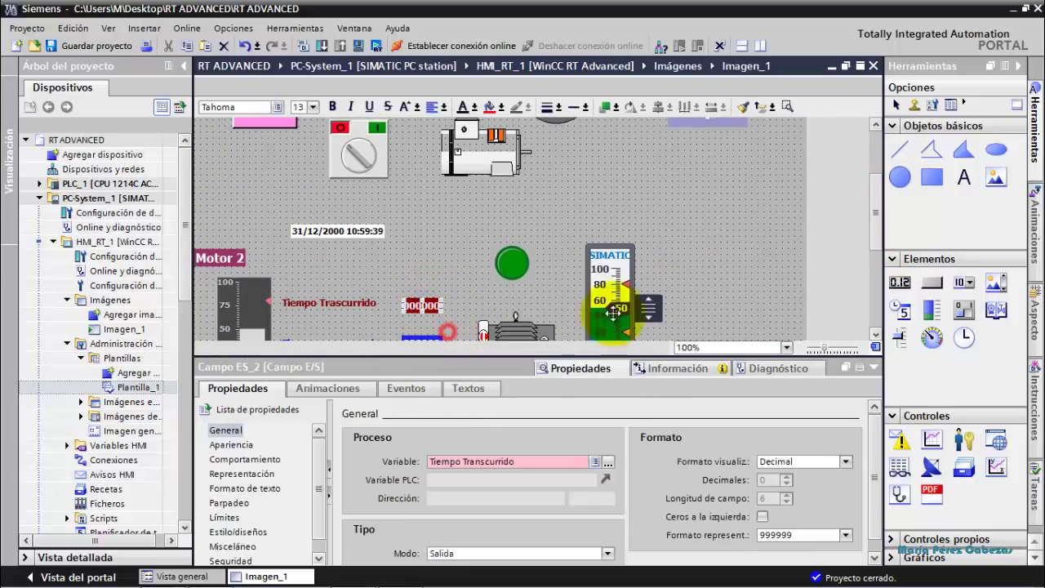
pyautogui.rightClick(706, 263)
pyautogui.click(733, 275)
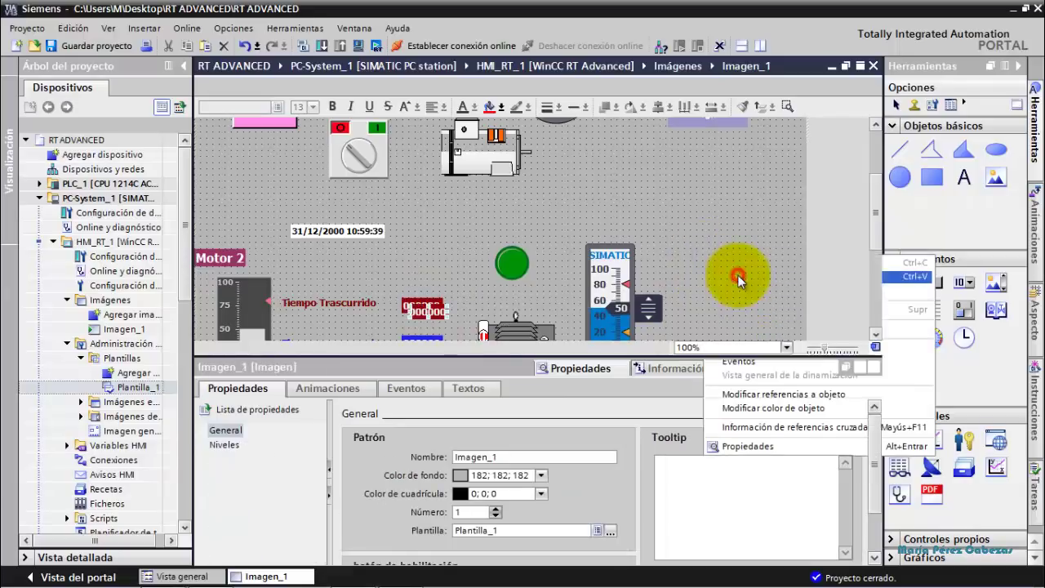
pyautogui.moveTo(422, 312); pyautogui.dragTo(734, 270)
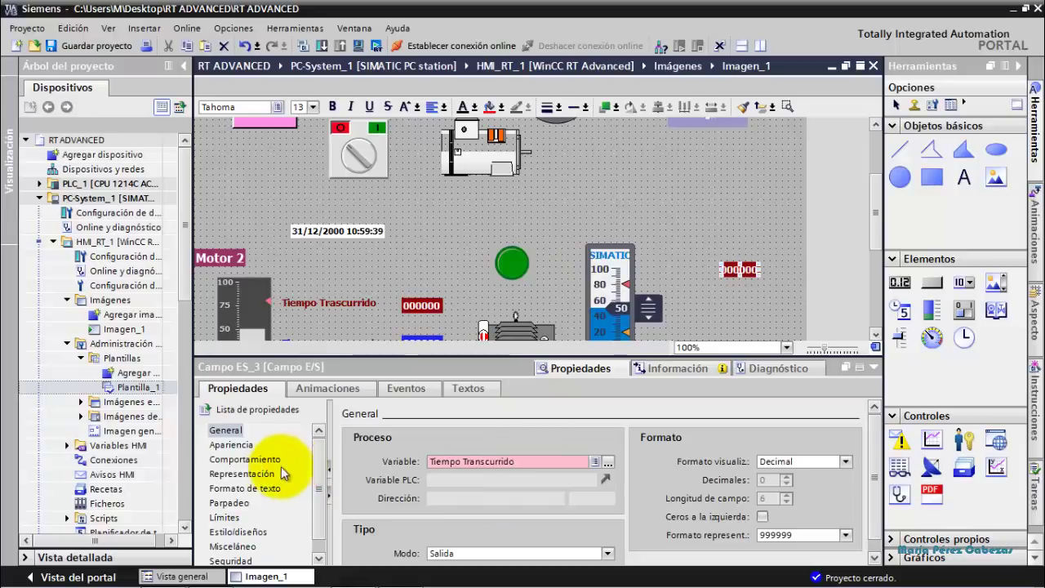
# Set the background colour of the copied numeric field to green (0; 128; 0).
pyautogui.click(245, 488)
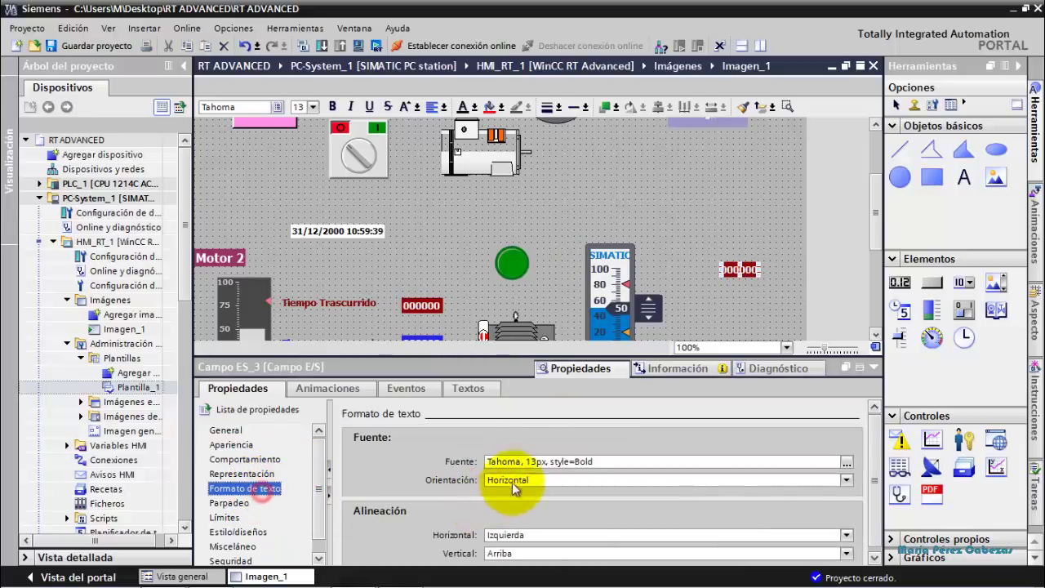
pyautogui.click(235, 445)
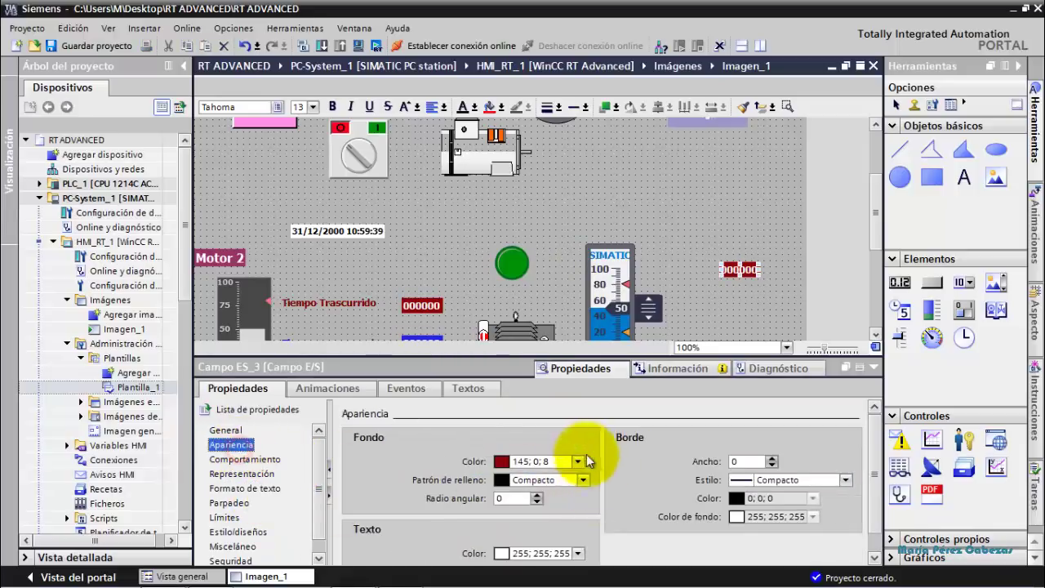
pyautogui.click(578, 461)
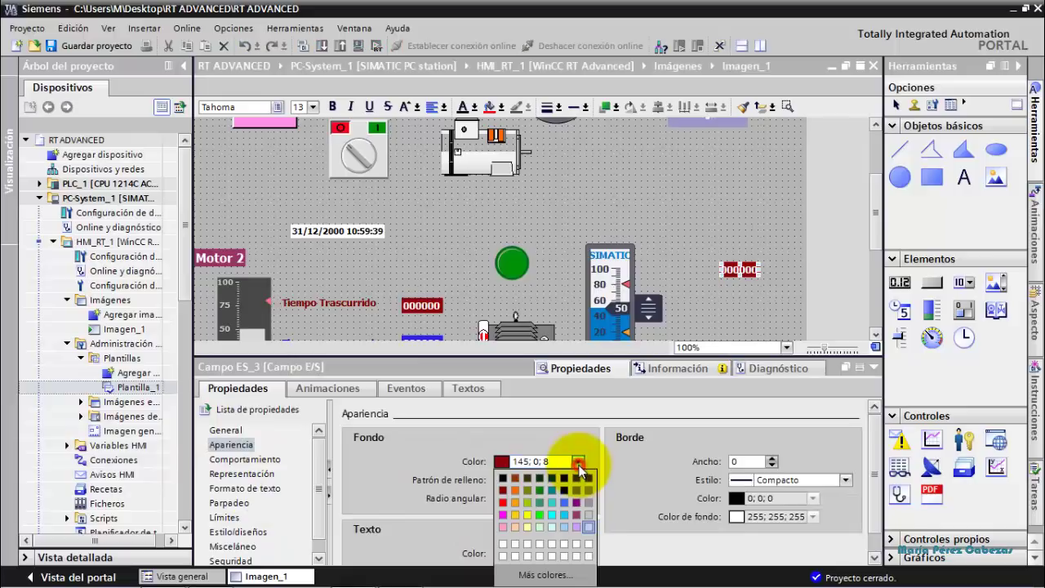
pyautogui.click(539, 494)
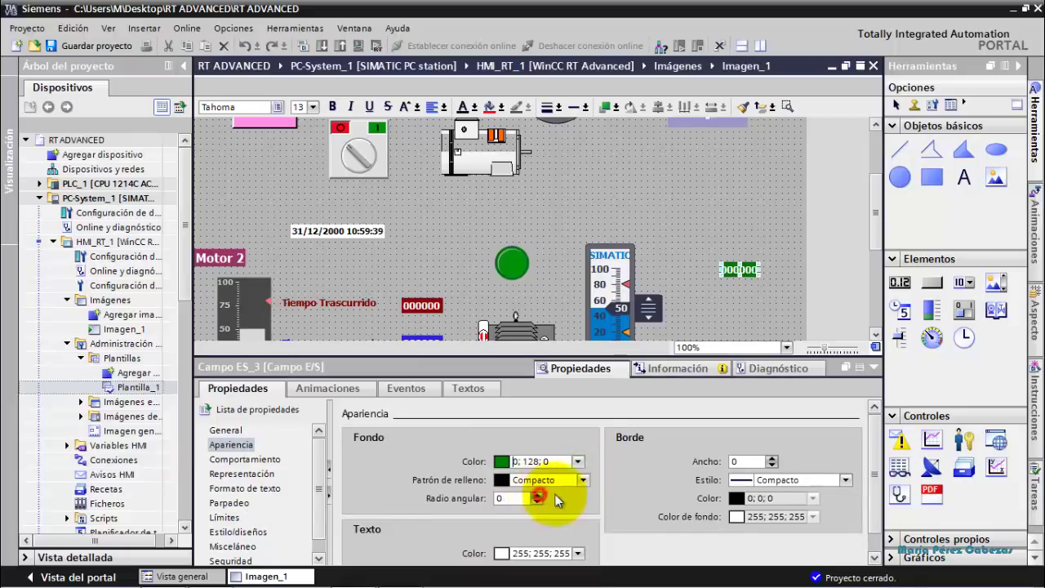
pyautogui.scroll(-1, 874, 441)
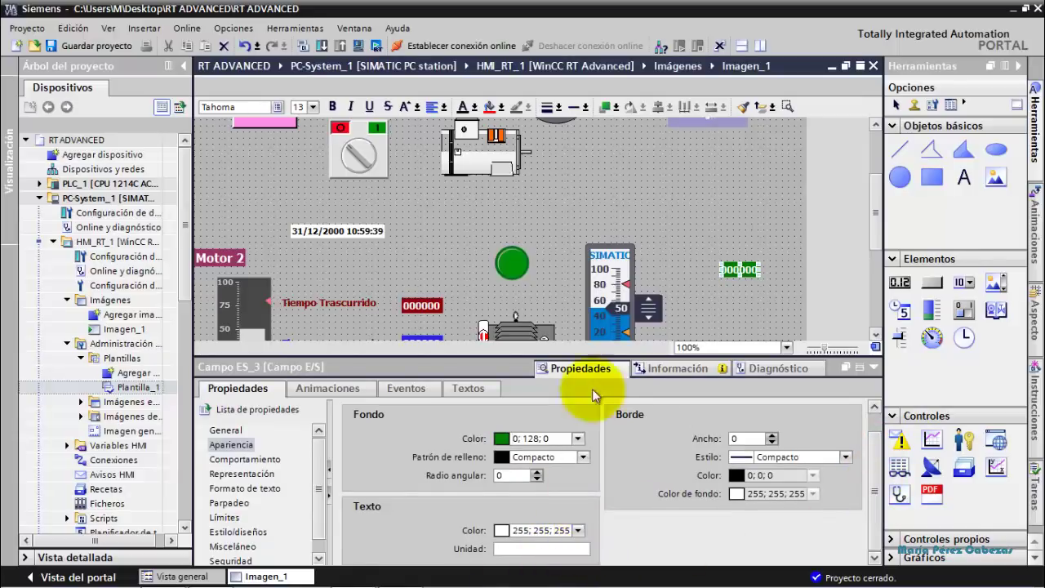
pyautogui.click(562, 214)
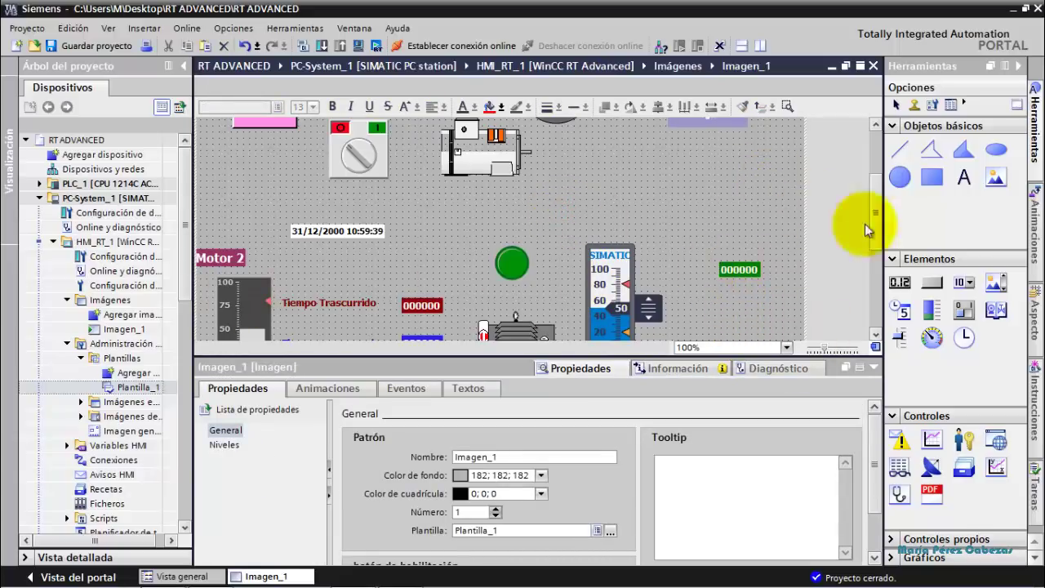
# Relink the ActivarBit function in the Marcha HMI button's Pulsar event to the PLC_1 standard tag table variable Marcha HMI.
pyautogui.moveTo(880, 230); pyautogui.dragTo(890, 189)
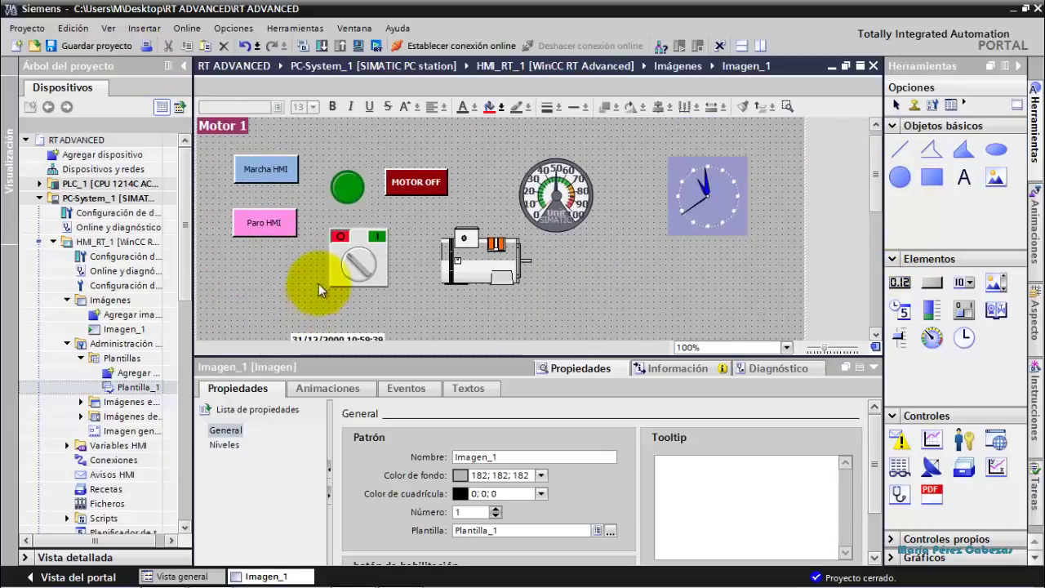
pyautogui.click(276, 173)
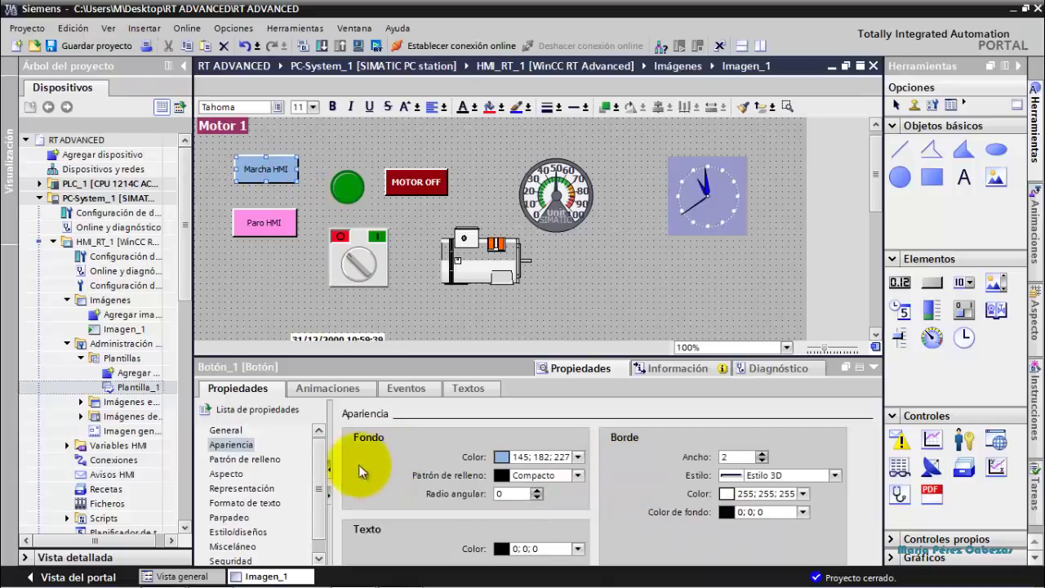
pyautogui.click(226, 430)
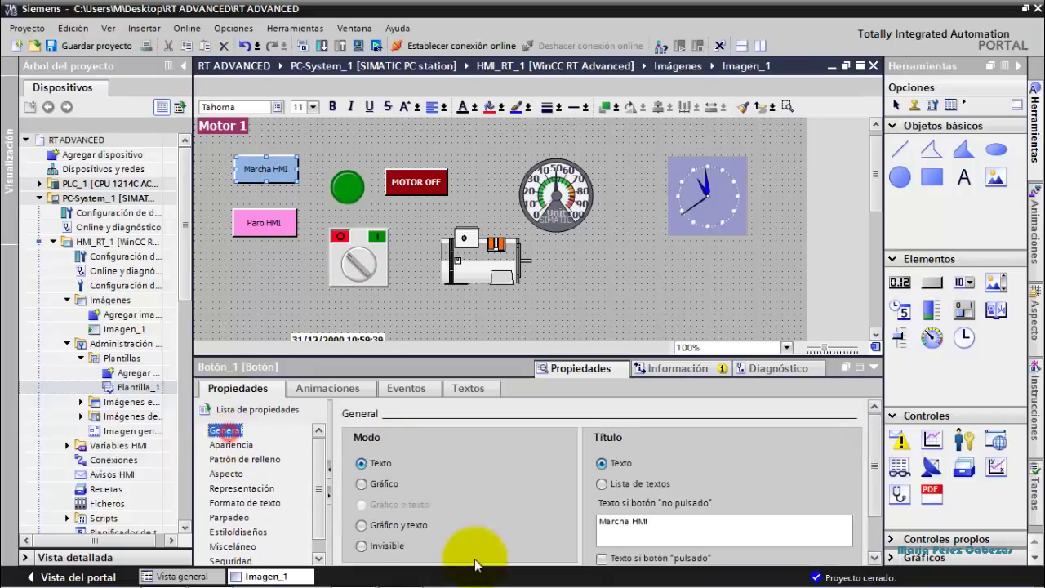
pyautogui.click(408, 388)
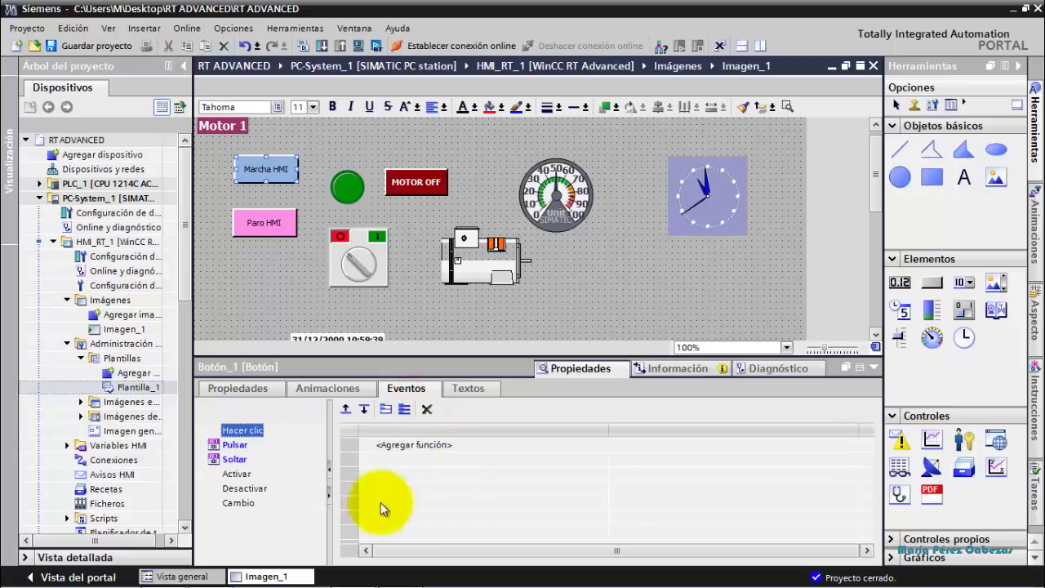
pyautogui.click(234, 444)
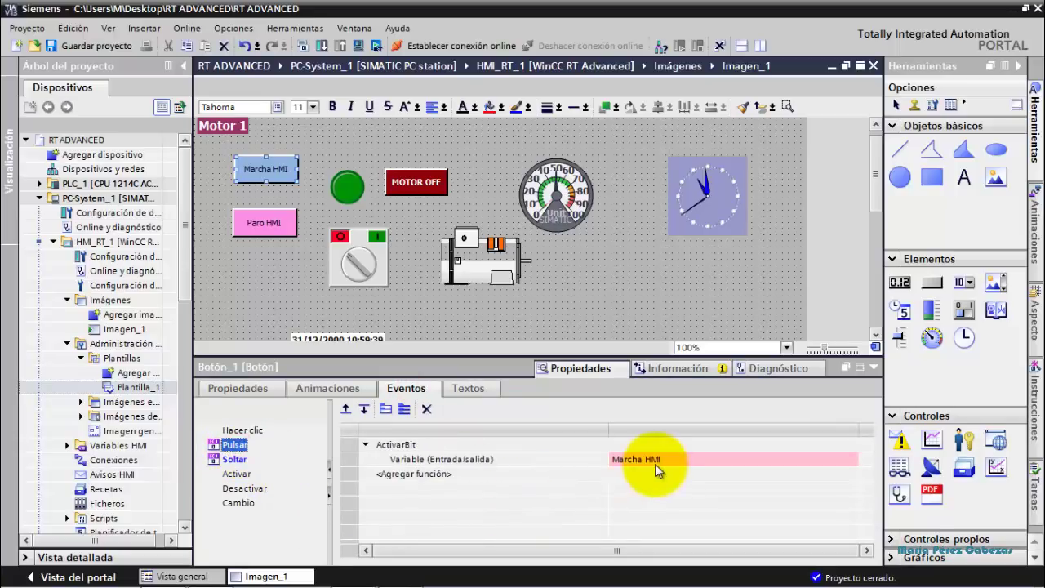
pyautogui.click(814, 459)
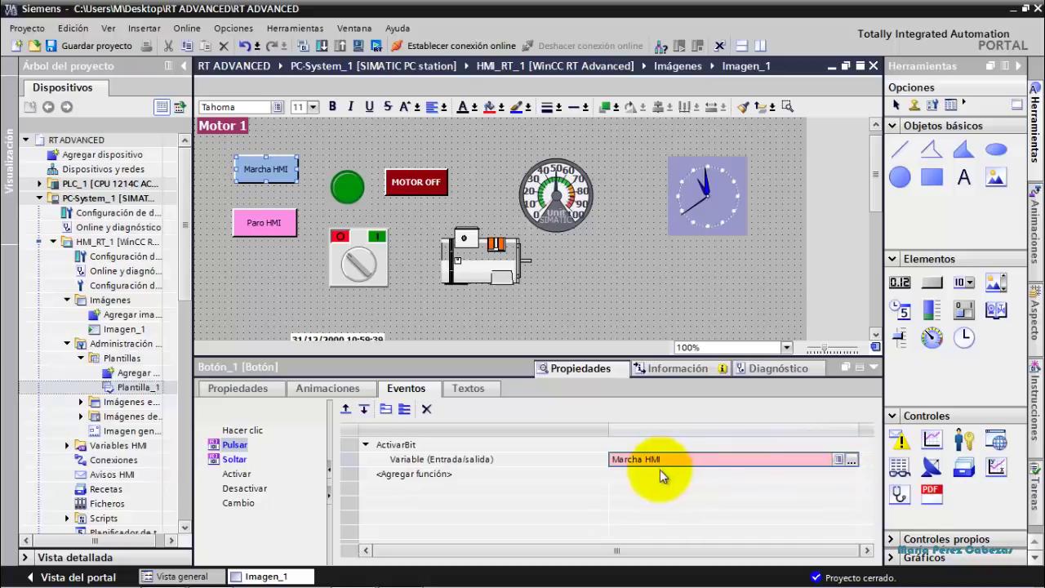
pyautogui.click(838, 459)
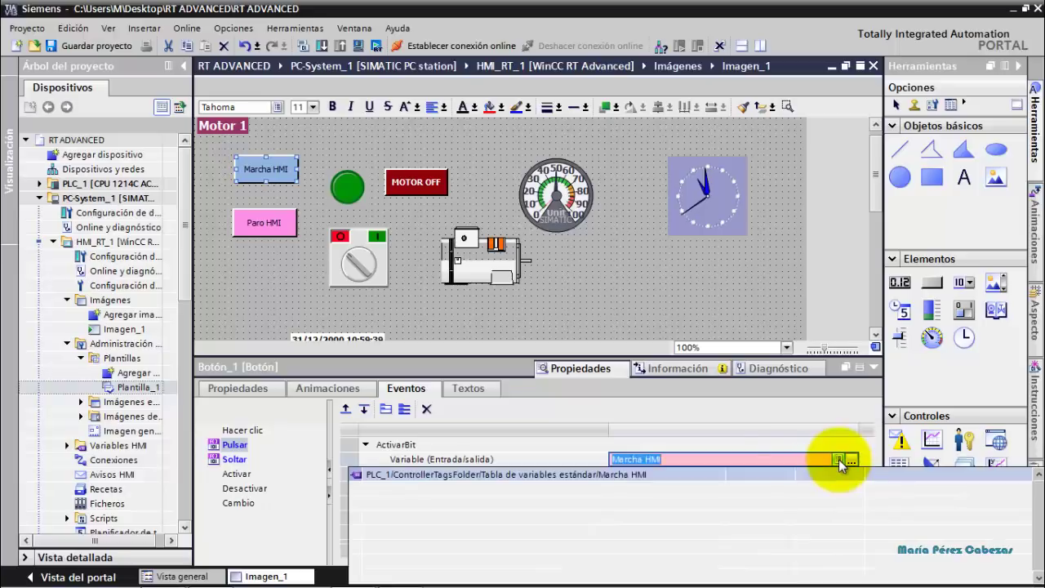
pyautogui.click(637, 481)
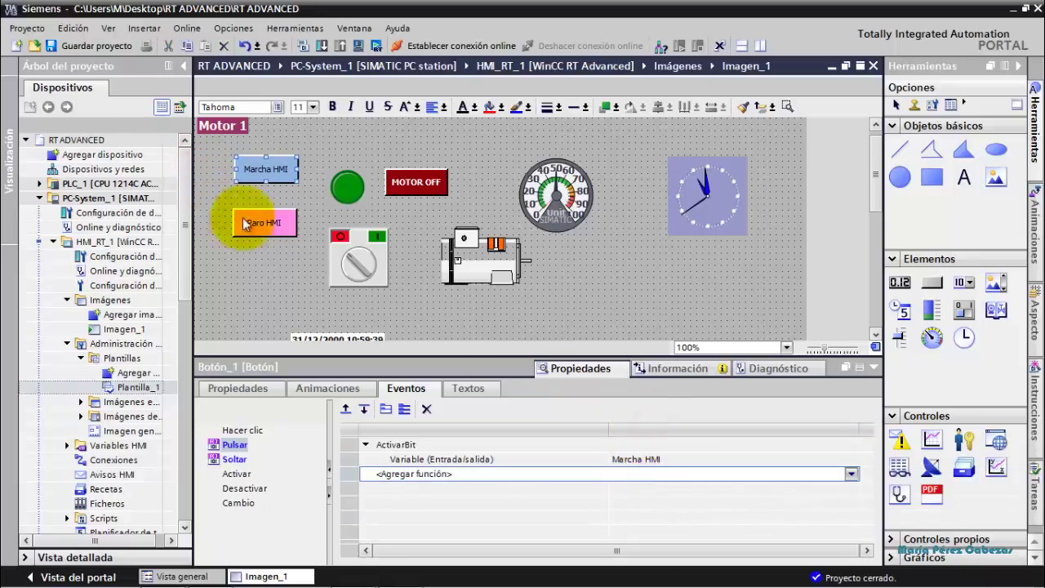
# Relink the ActivarBit function in the Paro HMI button's Pulsar event to the PLC_1 standard tag table variable Paro HMI.
pyautogui.click(278, 221)
pyautogui.click(822, 458)
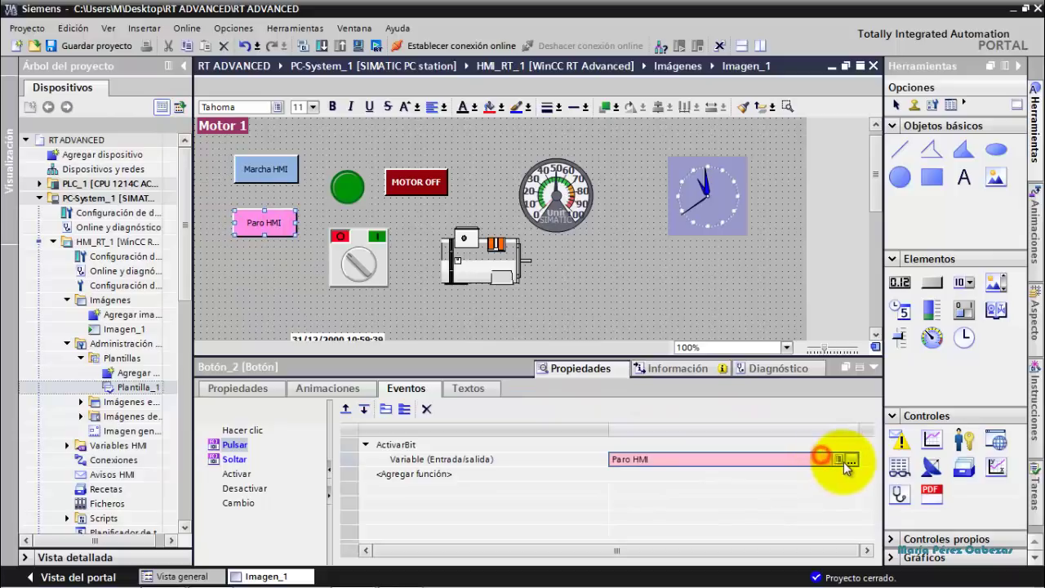
pyautogui.click(842, 461)
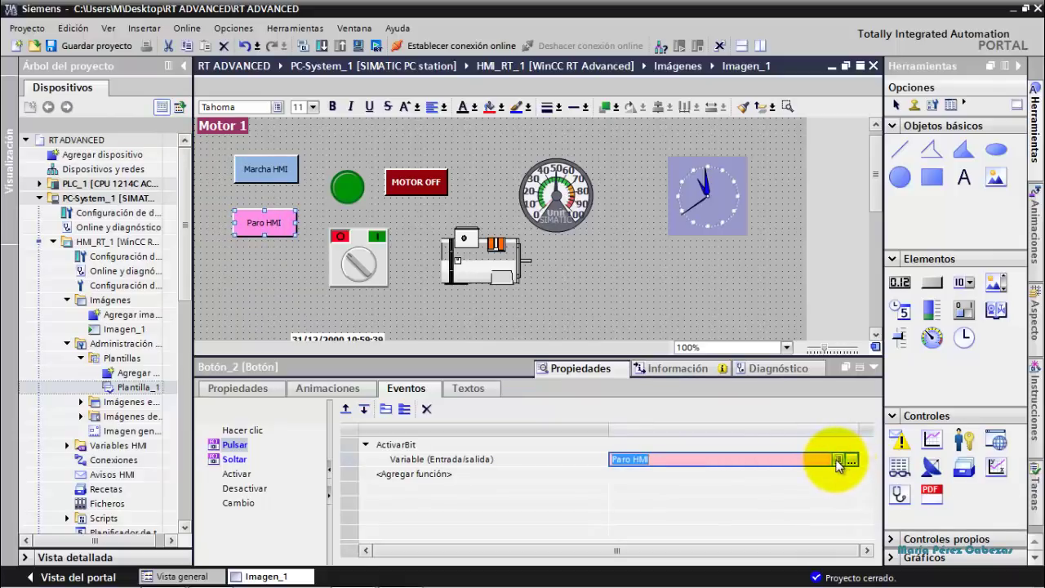
pyautogui.click(836, 459)
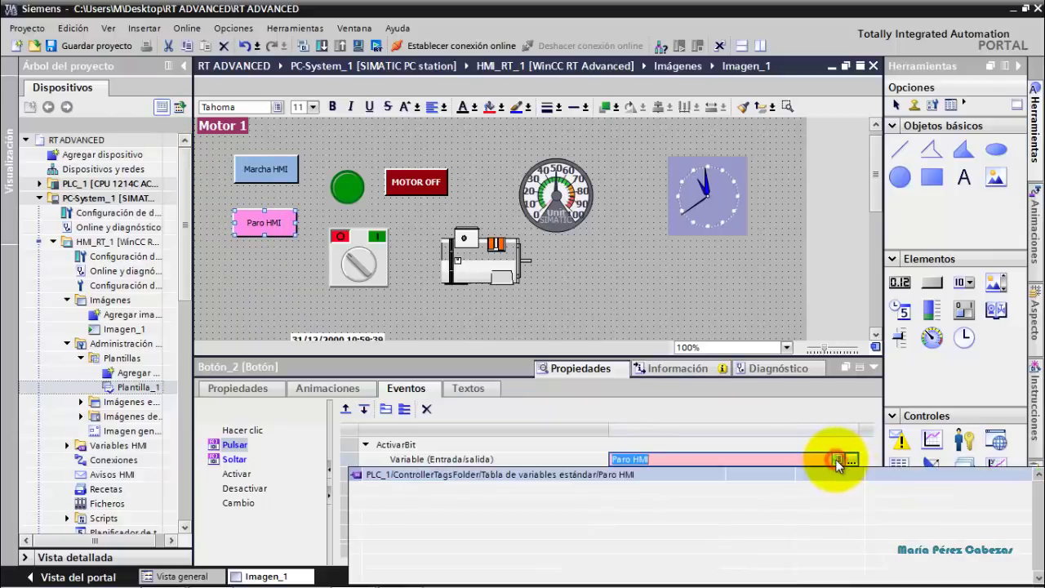
pyautogui.click(593, 476)
# Check the rotary switch's process variable, and shift the green pilot light and the MOTOR OFF switch slightly to the right.
pyautogui.click(349, 259)
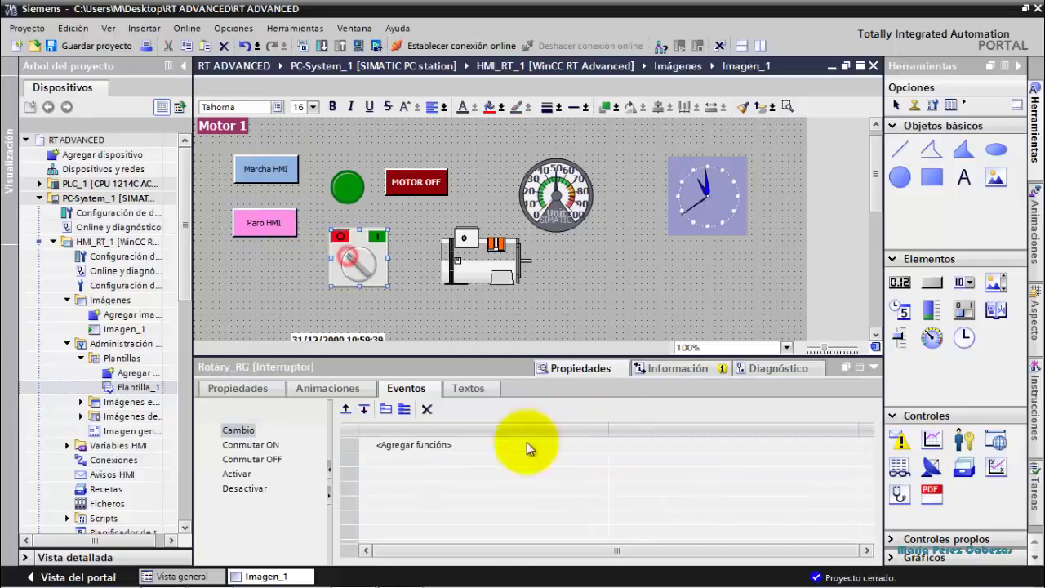
pyautogui.click(265, 389)
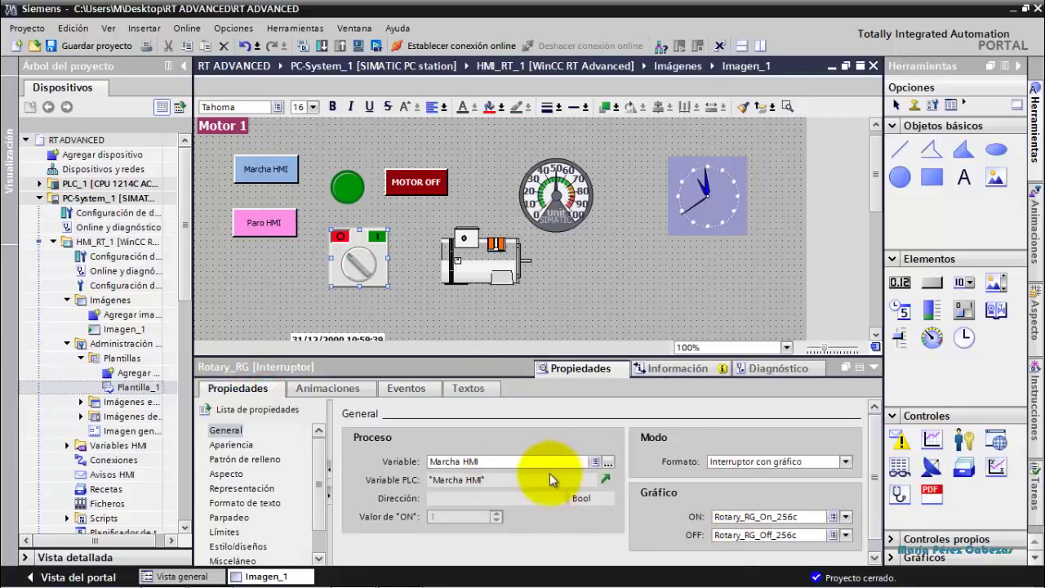
pyautogui.click(347, 188)
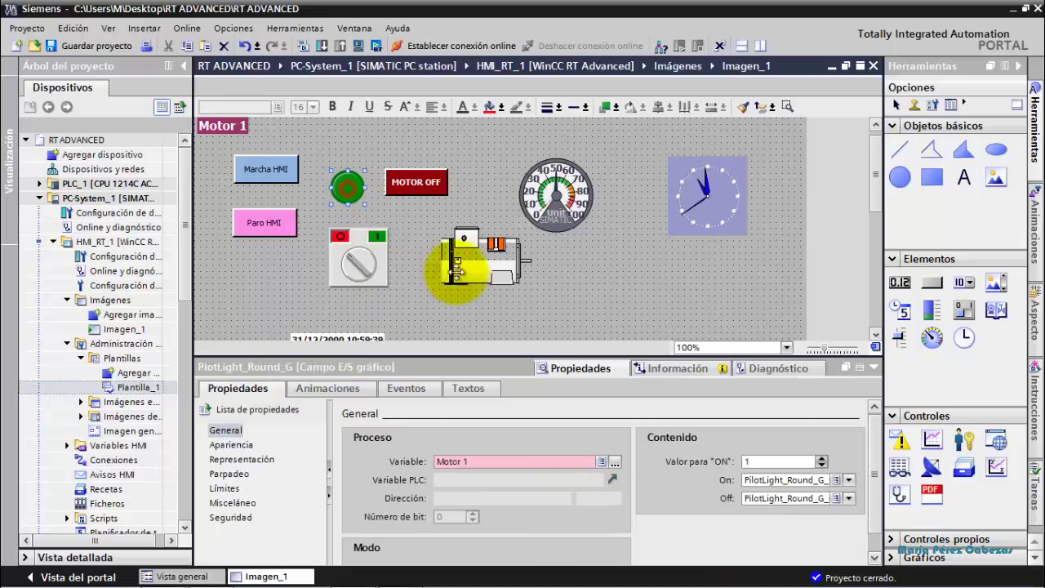
pyautogui.moveTo(348, 193); pyautogui.dragTo(356, 194)
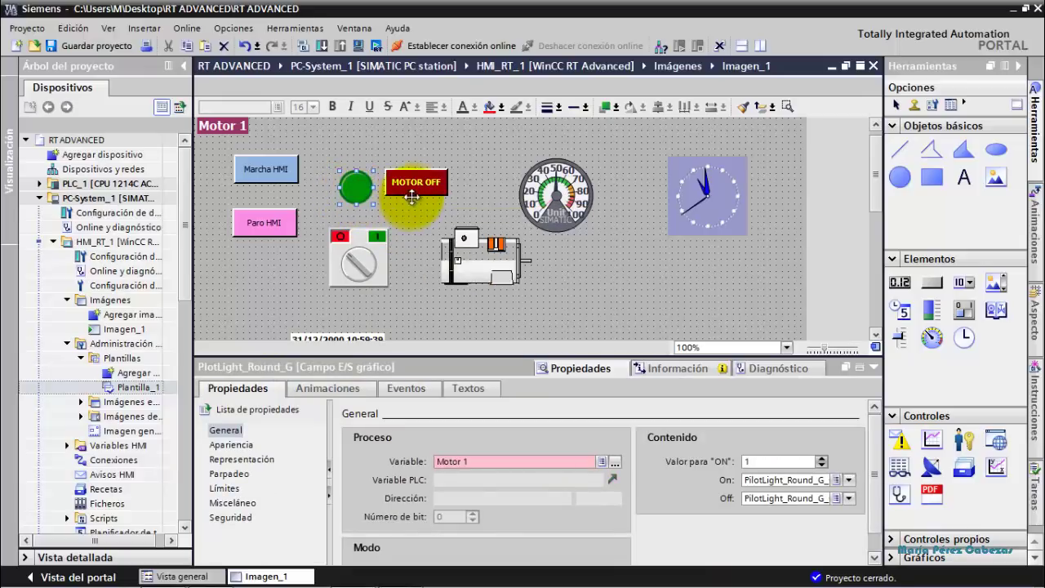
pyautogui.moveTo(419, 188); pyautogui.dragTo(435, 187)
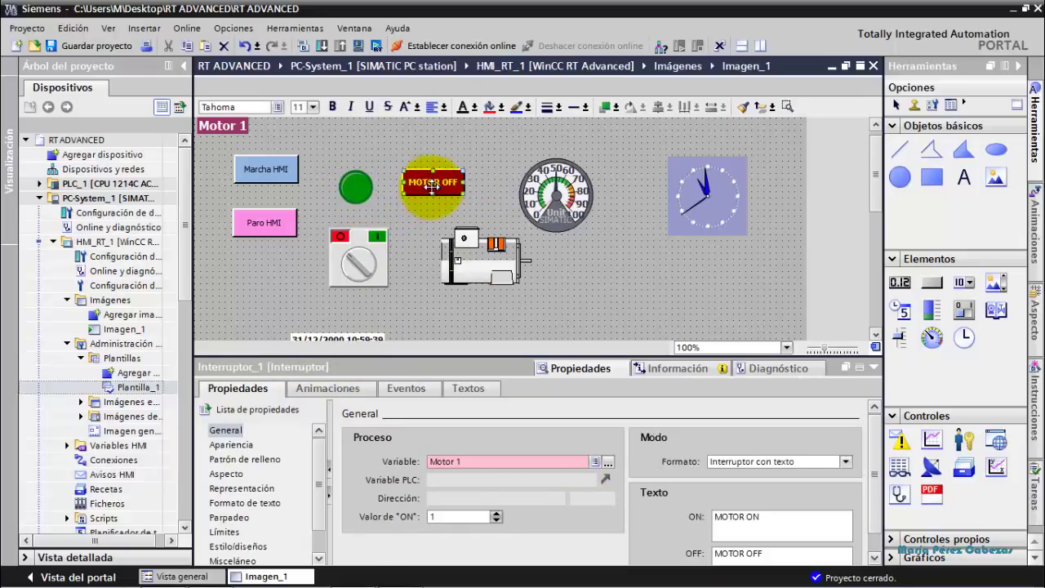
# Relink the Motor 1 green pilot light to the PLC_1 standard tag table variable Motor 1.
pyautogui.click(356, 193)
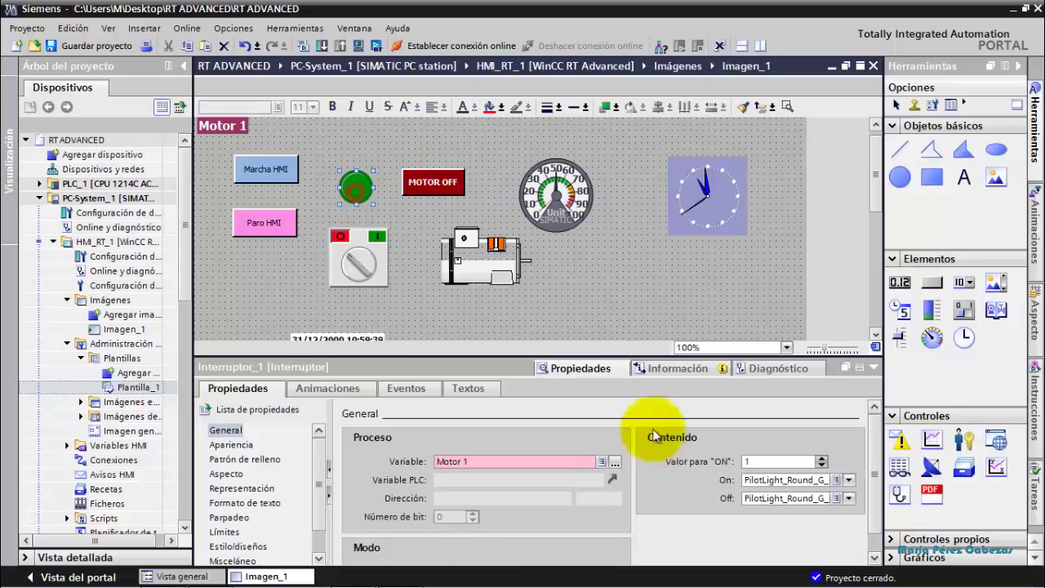
pyautogui.click(613, 462)
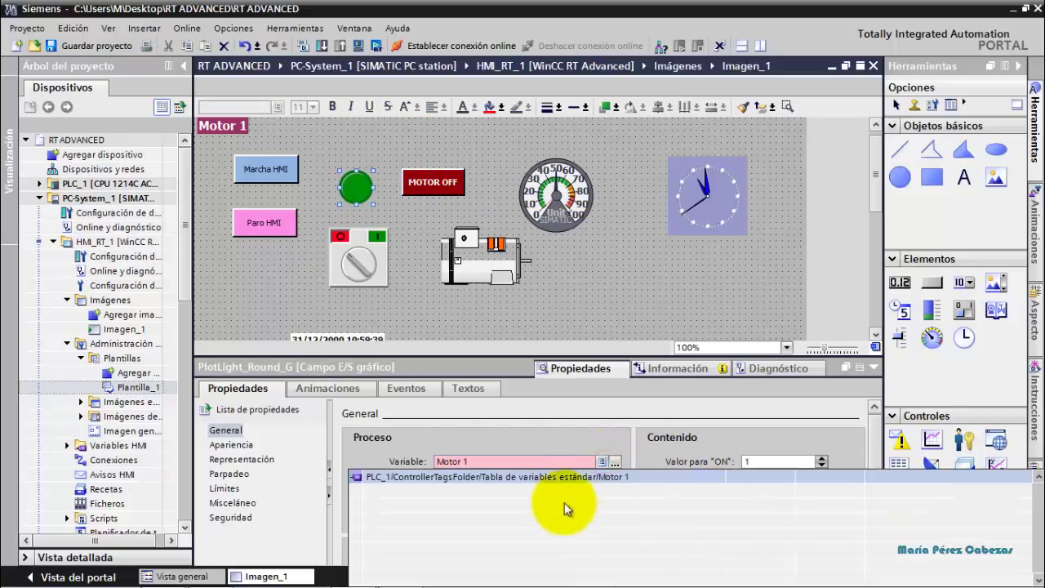
pyautogui.click(561, 480)
pyautogui.click(614, 481)
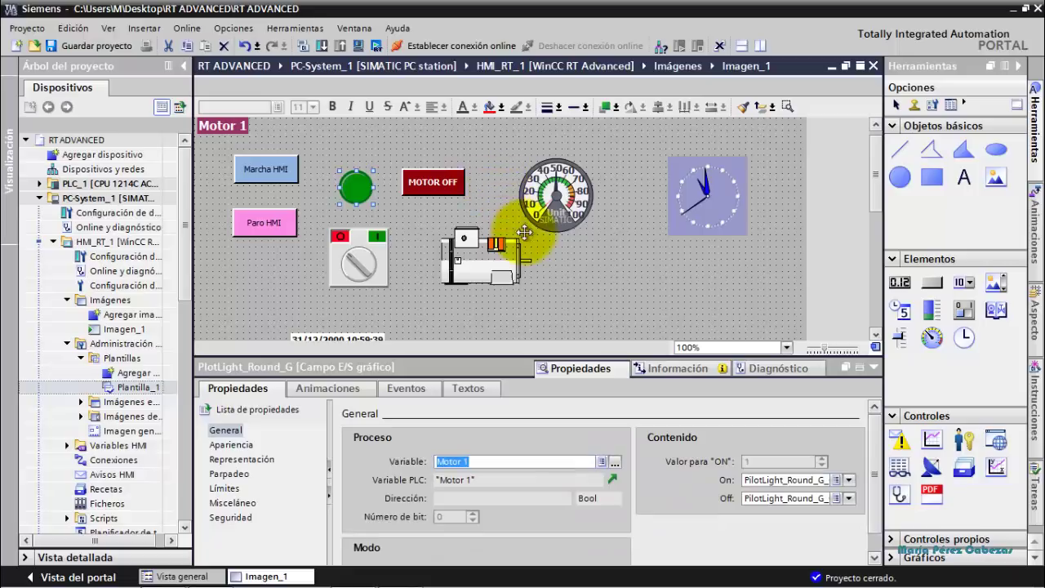
# Check the variable in the Motor 1 motor graphic's visibility animation and the MOTOR OFF switch's process variable.
pyautogui.click(498, 258)
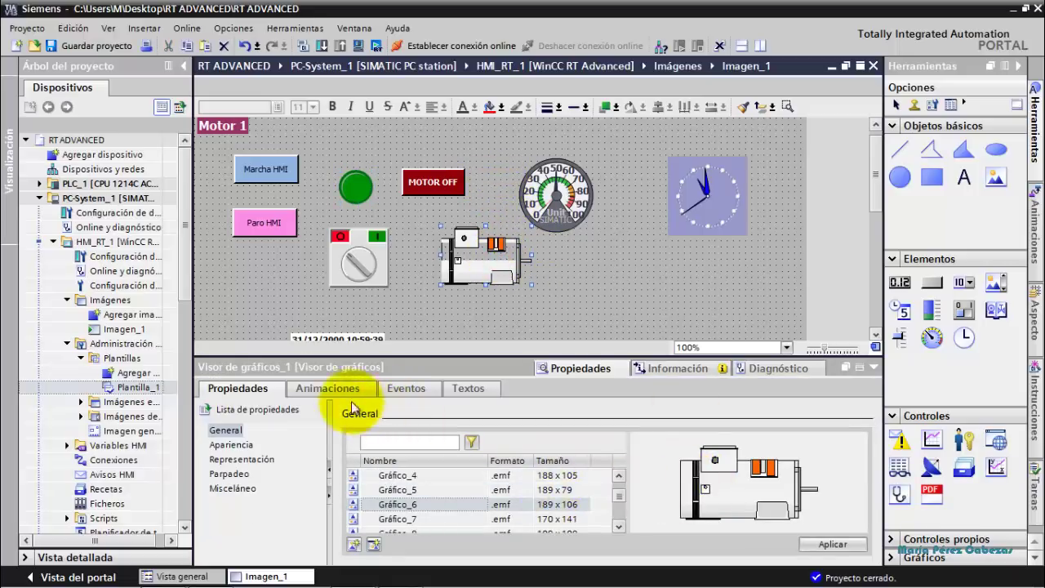
pyautogui.click(406, 389)
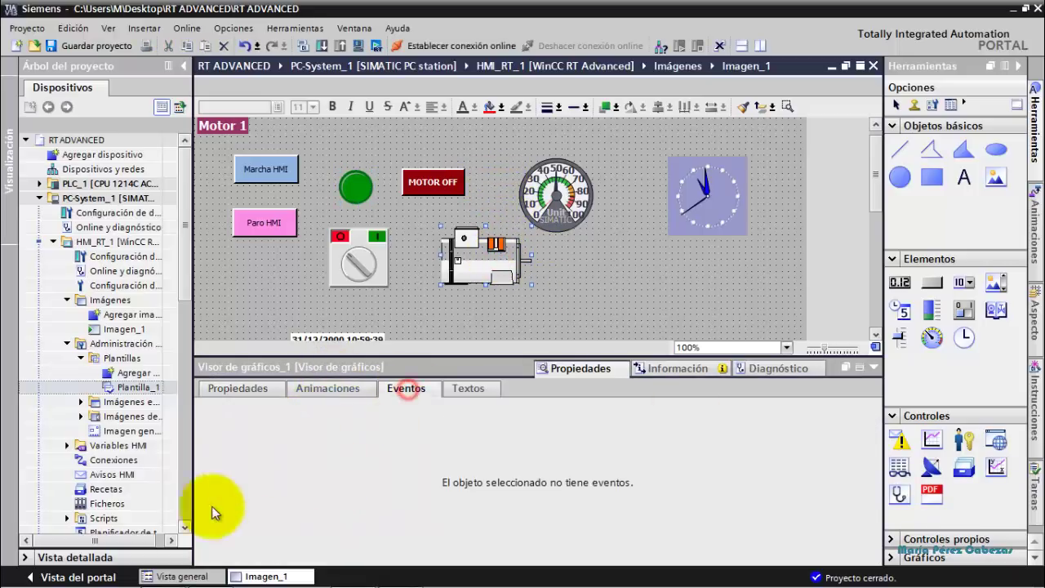
pyautogui.click(323, 391)
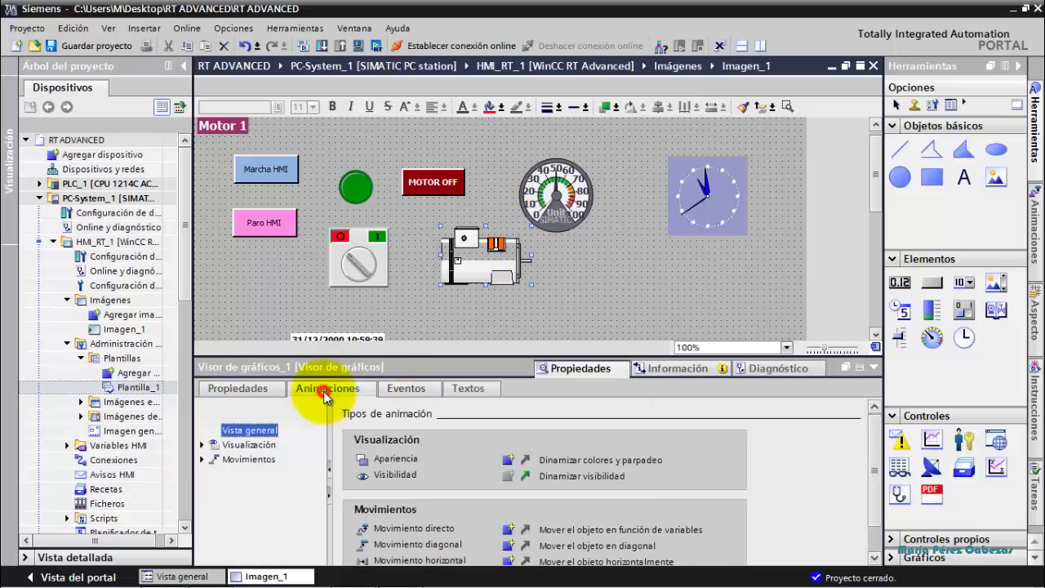
pyautogui.click(201, 446)
pyautogui.click(255, 473)
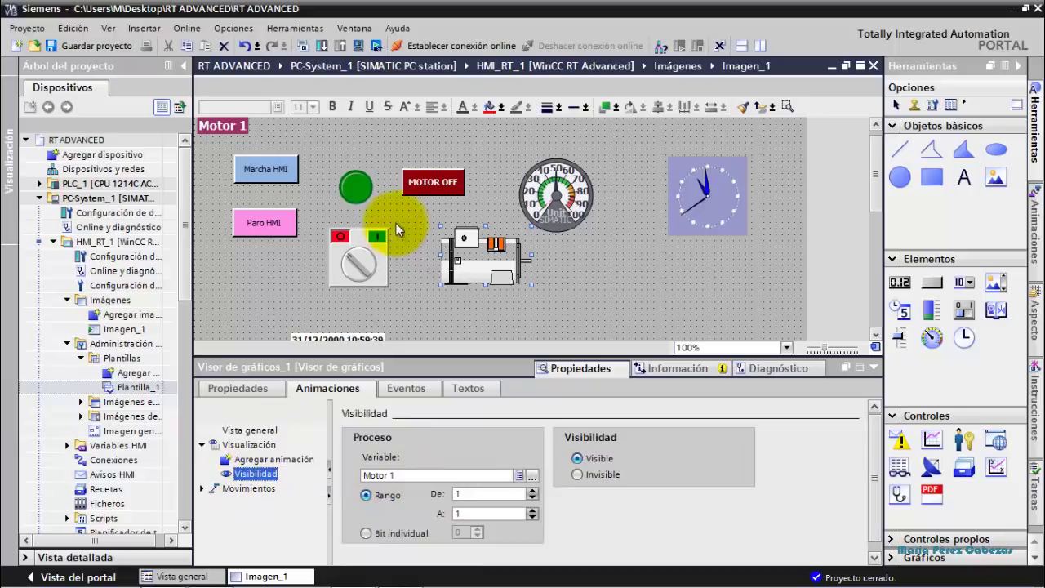
pyautogui.click(422, 182)
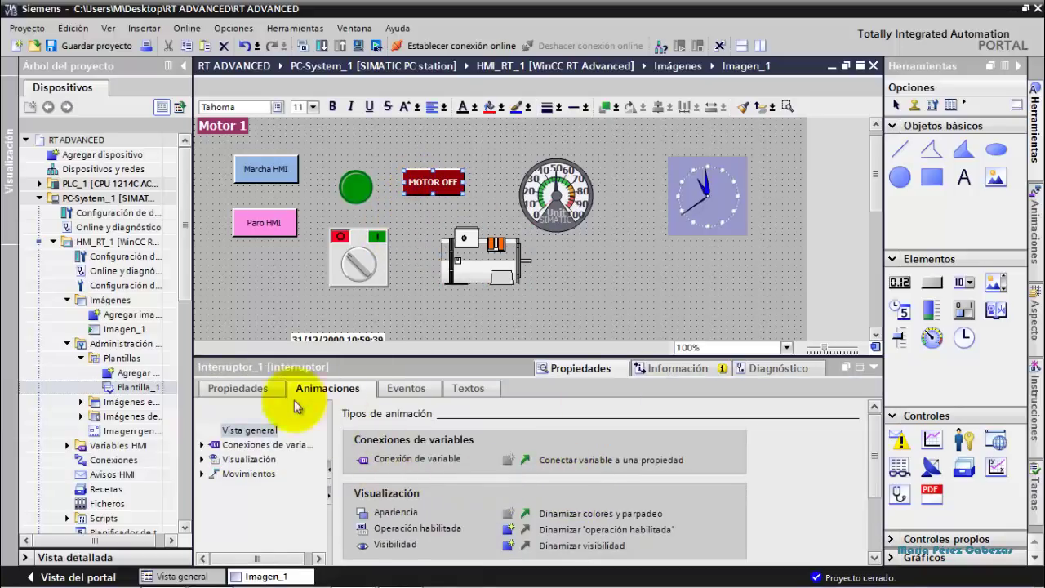
pyautogui.click(246, 389)
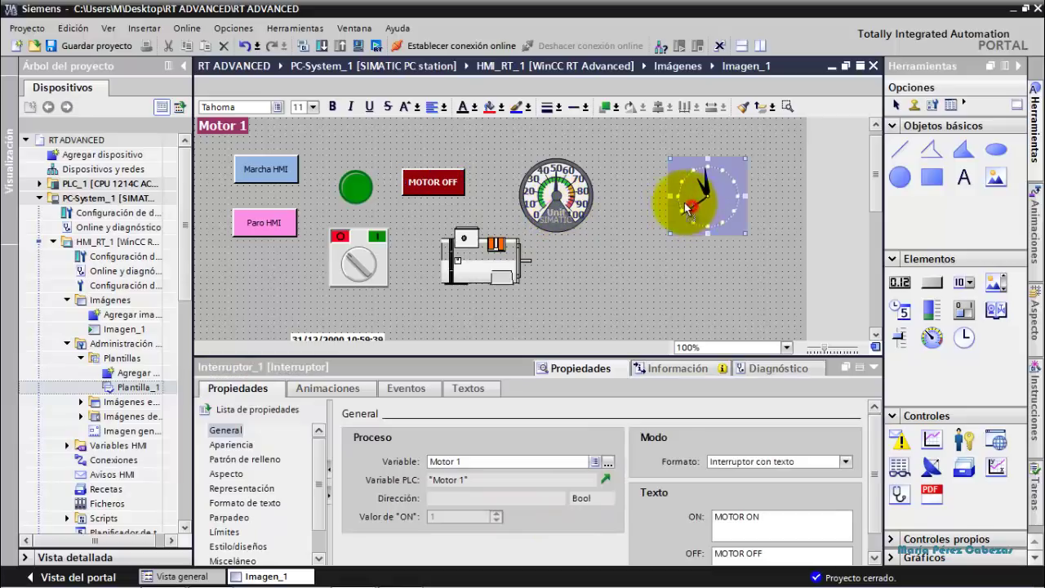
# Move the gauge to the right and the clock slightly to the left so they sit closer together.
pyautogui.moveTo(685, 192); pyautogui.dragTo(641, 214)
pyautogui.moveTo(551, 188); pyautogui.dragTo(566, 188)
pyautogui.moveTo(655, 204); pyautogui.dragTo(673, 200)
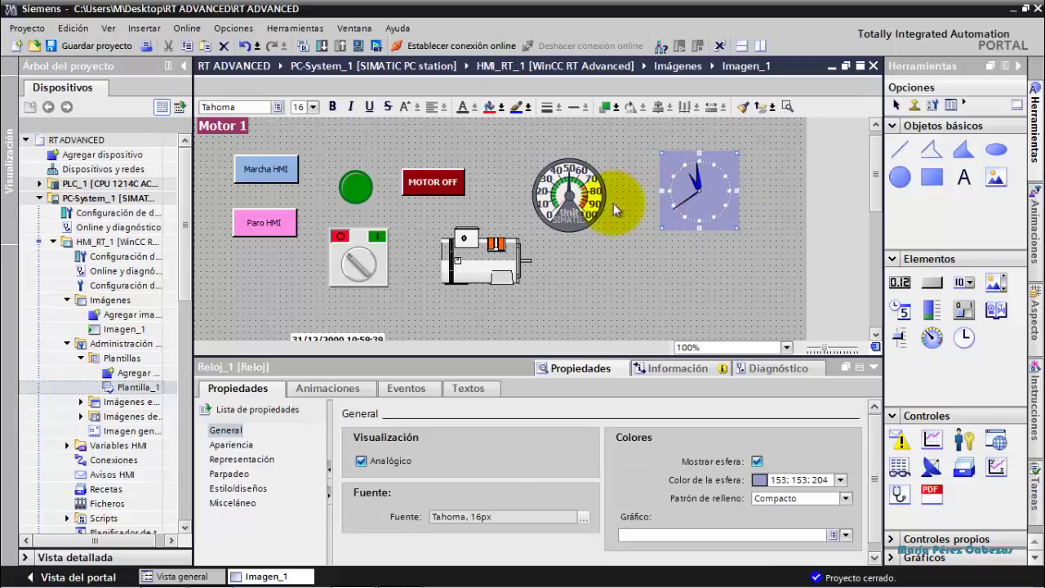
pyautogui.moveTo(581, 200); pyautogui.dragTo(597, 202)
pyautogui.click(671, 204)
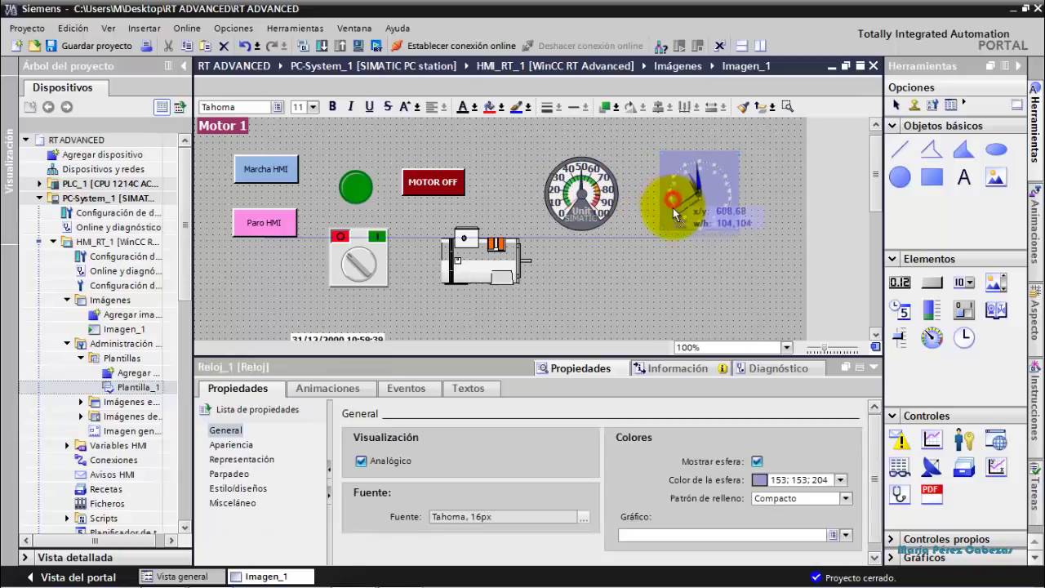
pyautogui.moveTo(671, 205); pyautogui.dragTo(669, 209)
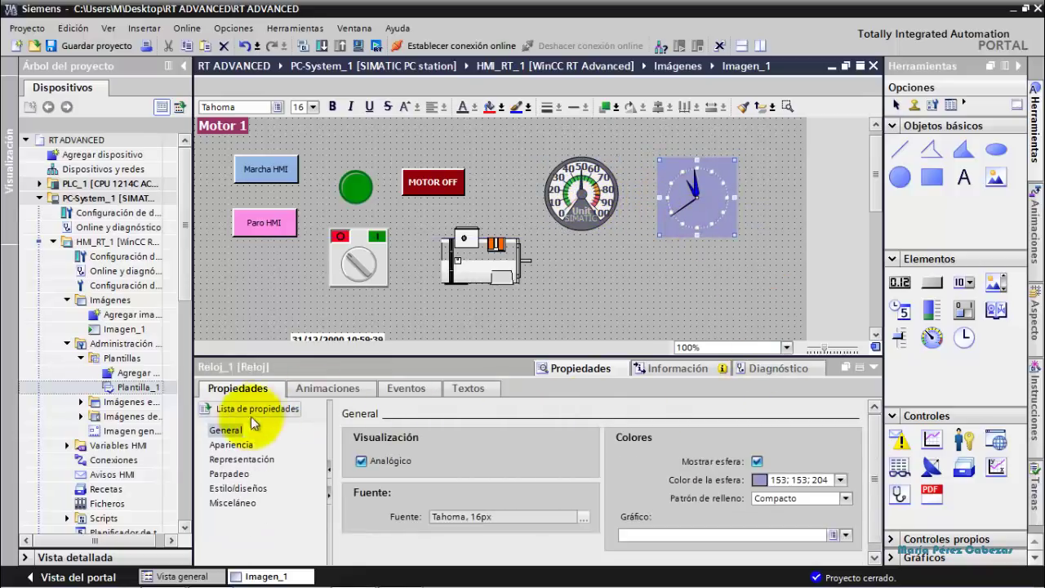
# Relink the gauge's process variable to the PLC_1 standard tag table variable Entrada_Analogica.
pyautogui.click(604, 213)
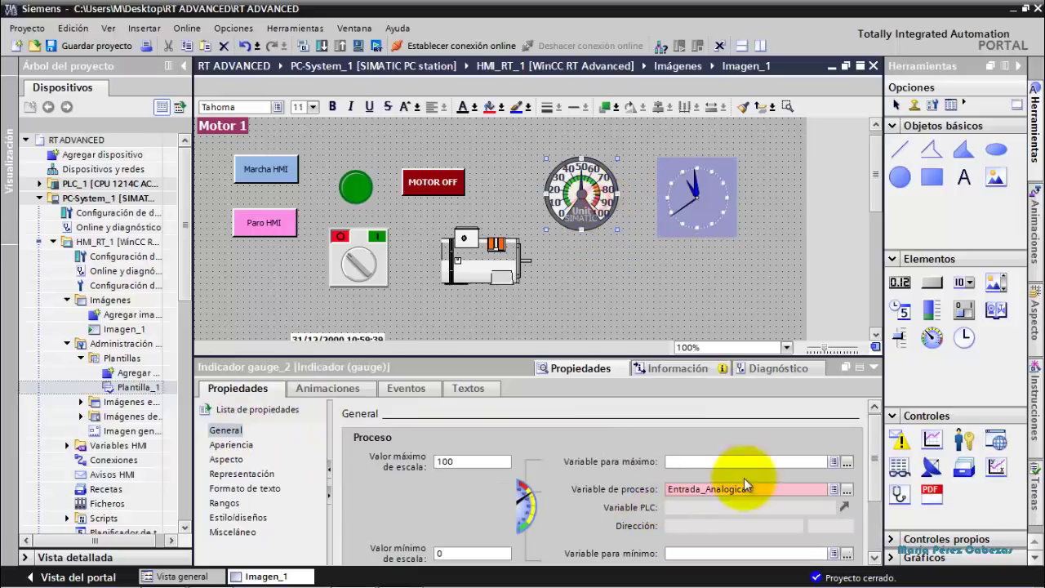
pyautogui.click(845, 489)
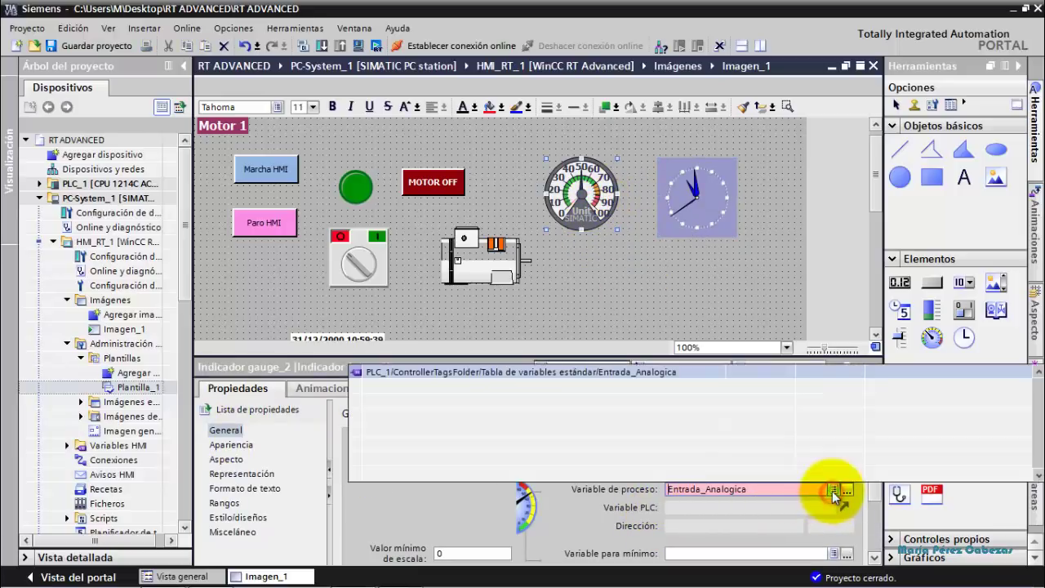
pyautogui.click(502, 373)
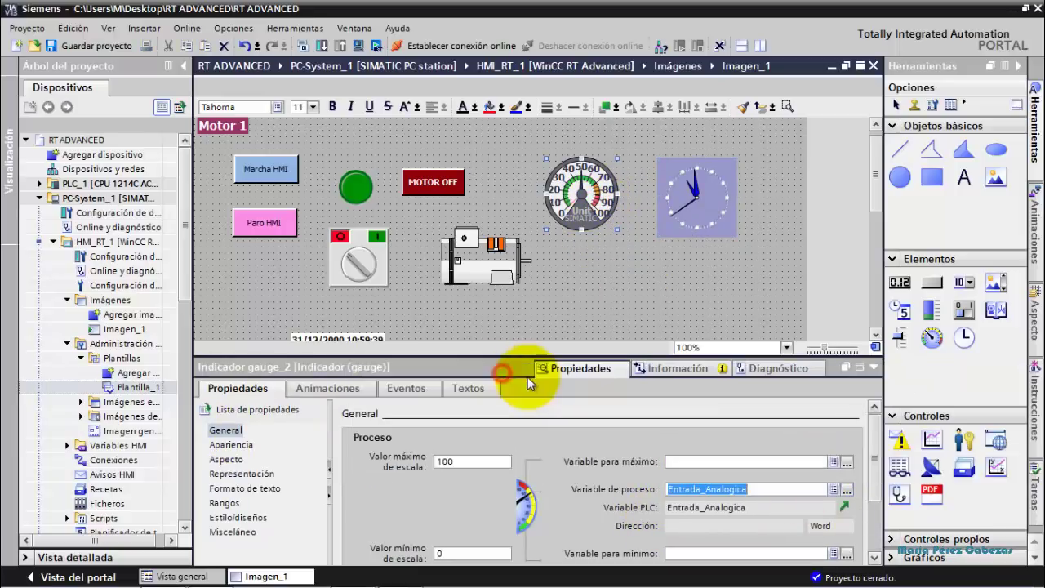
# Move the date and time field above the Motor 2 section slightly up and to the right.
pyautogui.click(571, 296)
pyautogui.moveTo(880, 162); pyautogui.dragTo(883, 227)
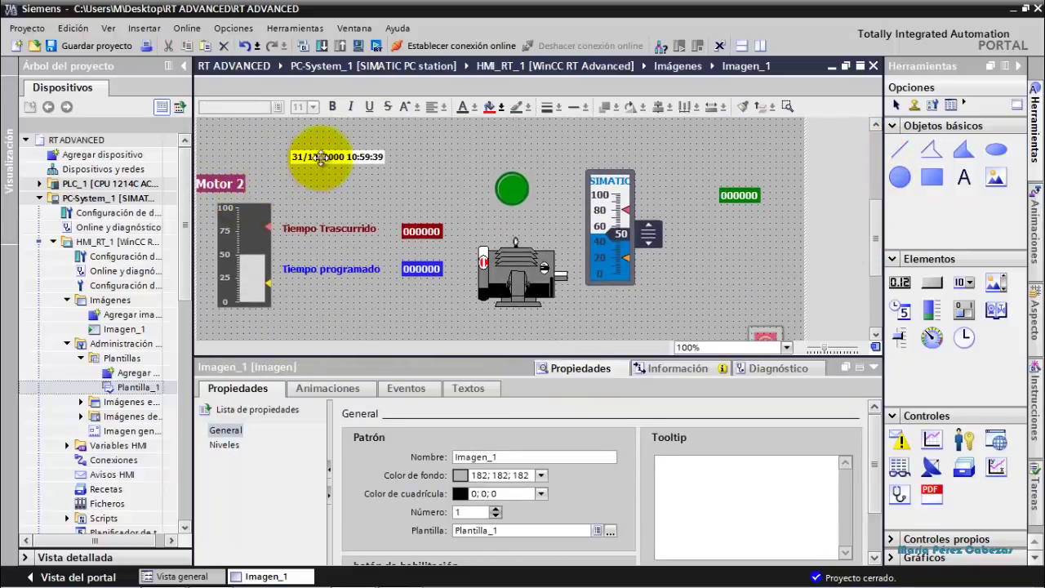
pyautogui.moveTo(320, 157); pyautogui.dragTo(343, 150)
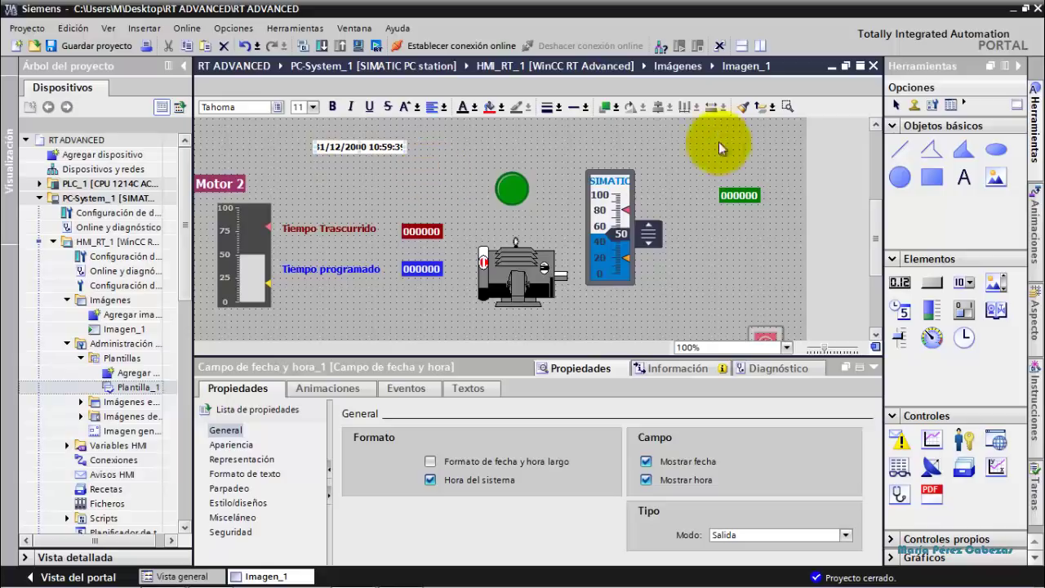
# Relink the Motor 2 bar's process variable to the PLC_1 standard tag table variable Salida_Analogica.
pyautogui.moveTo(874, 237)
pyautogui.mouseDown()
pyautogui.moveTo(883, 168)
pyautogui.moveTo(868, 245)
pyautogui.mouseUp()
pyautogui.click(239, 239)
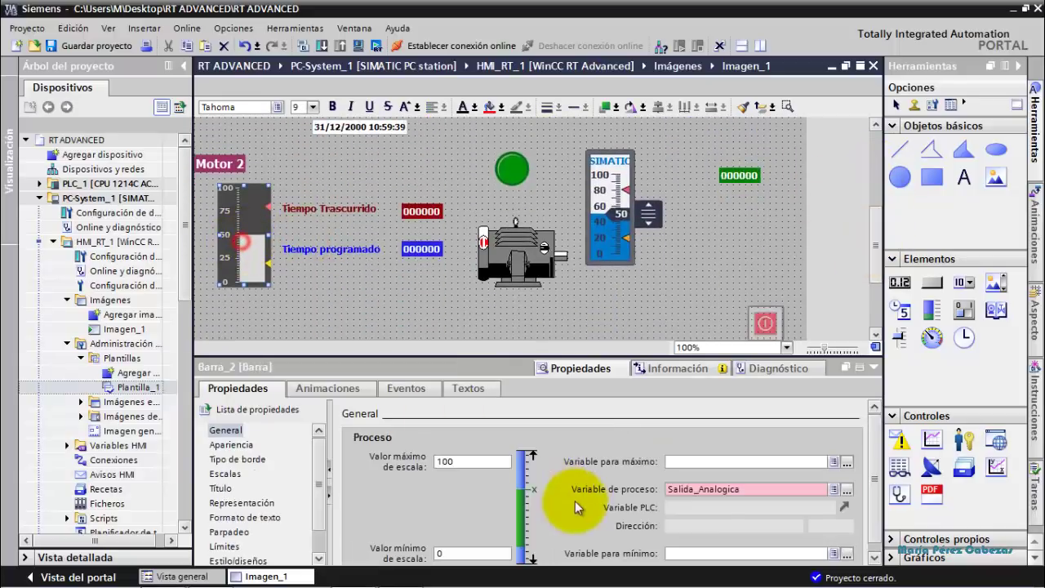
pyautogui.click(846, 489)
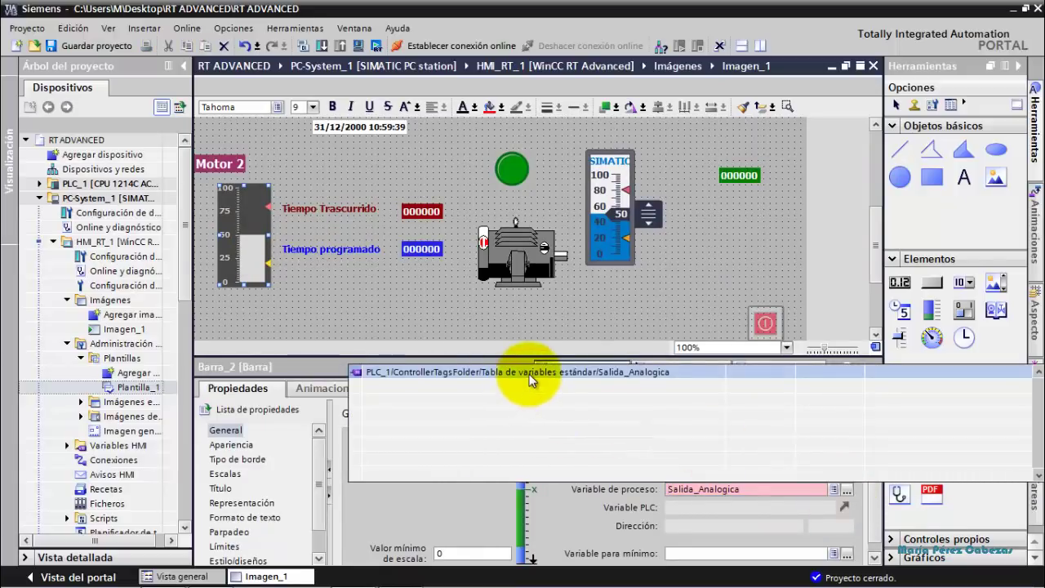
pyautogui.doubleClick(528, 374)
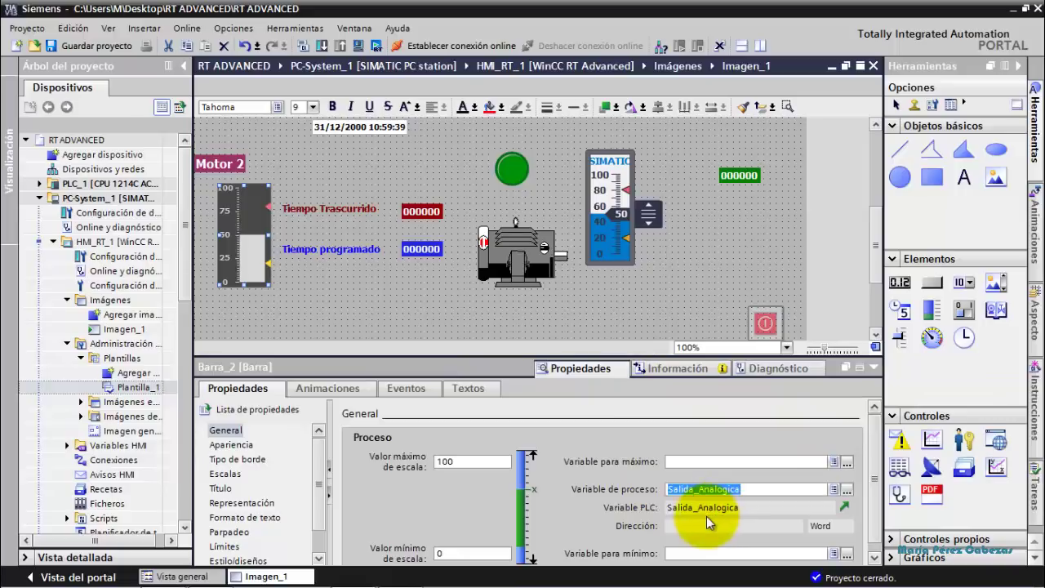
pyautogui.click(422, 299)
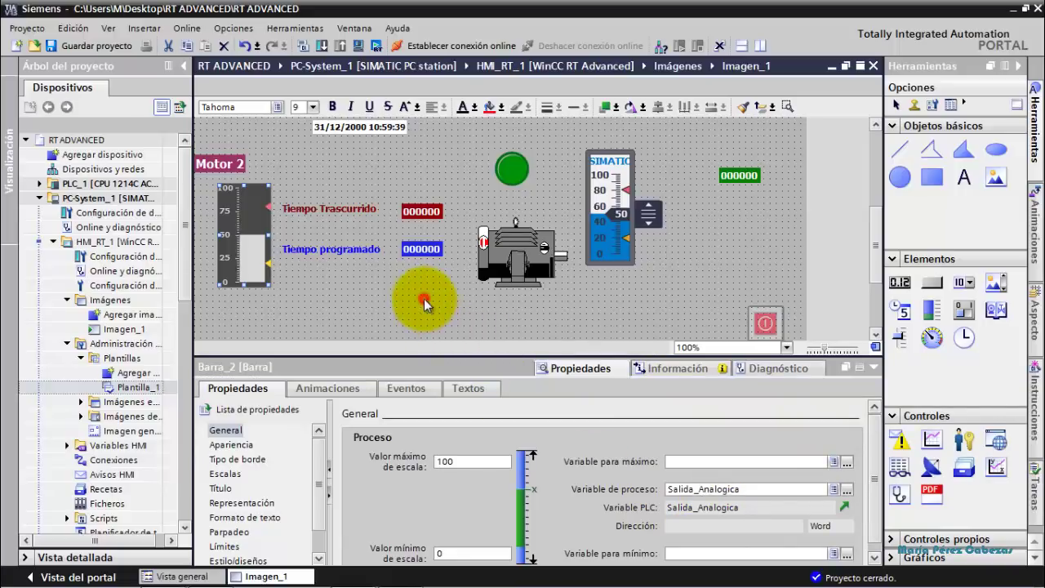
# Relink the dark red numeric field to the PLC_1 standard tag table variable Tiempo Transcurrido.
pyautogui.click(430, 210)
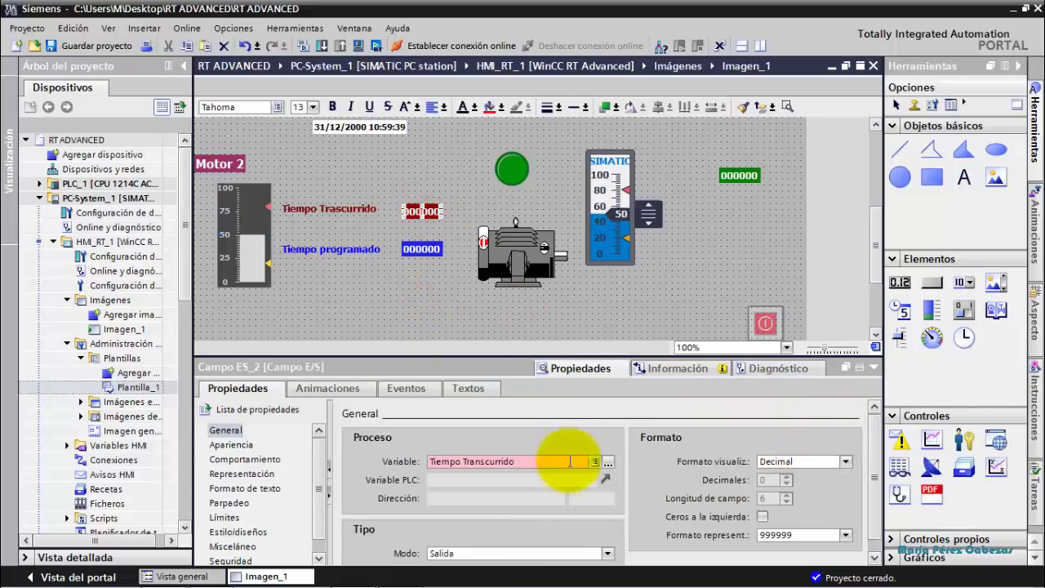
pyautogui.click(595, 463)
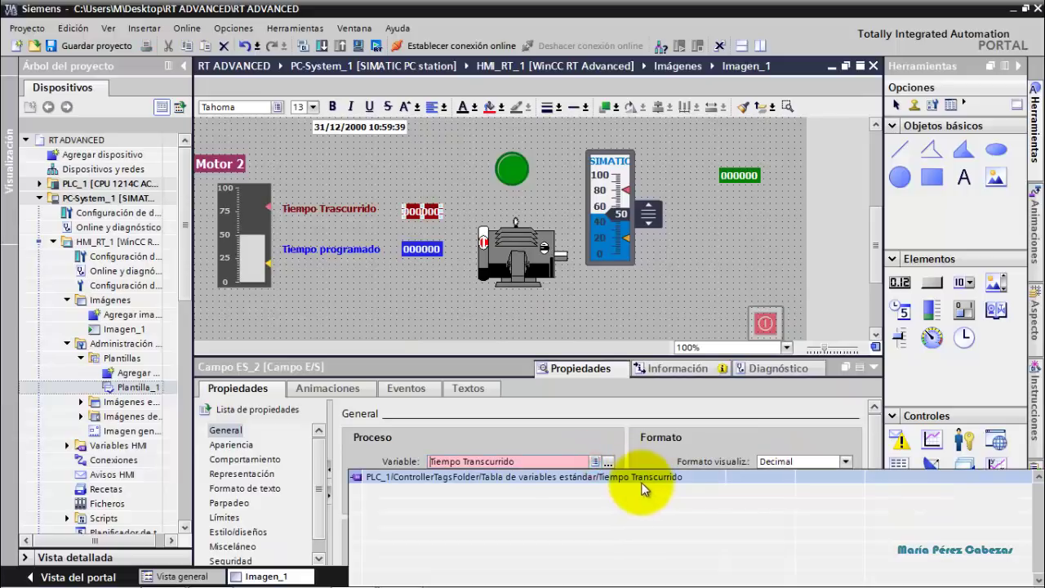
pyautogui.click(641, 483)
# Relink the blue numeric field to the PLC_1 standard tag table variable Tiempo Programado.
pyautogui.click(414, 248)
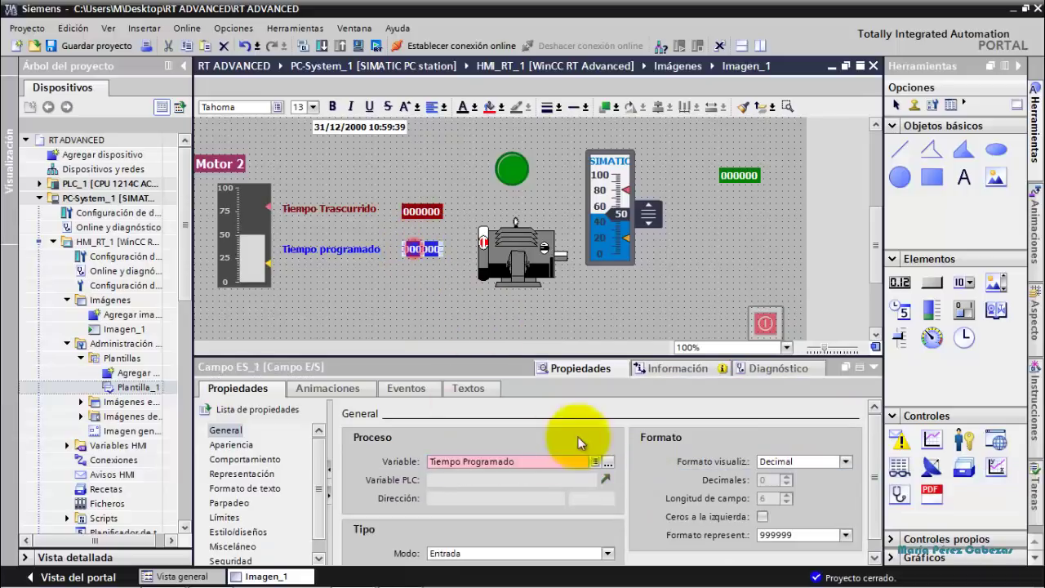
pyautogui.click(595, 462)
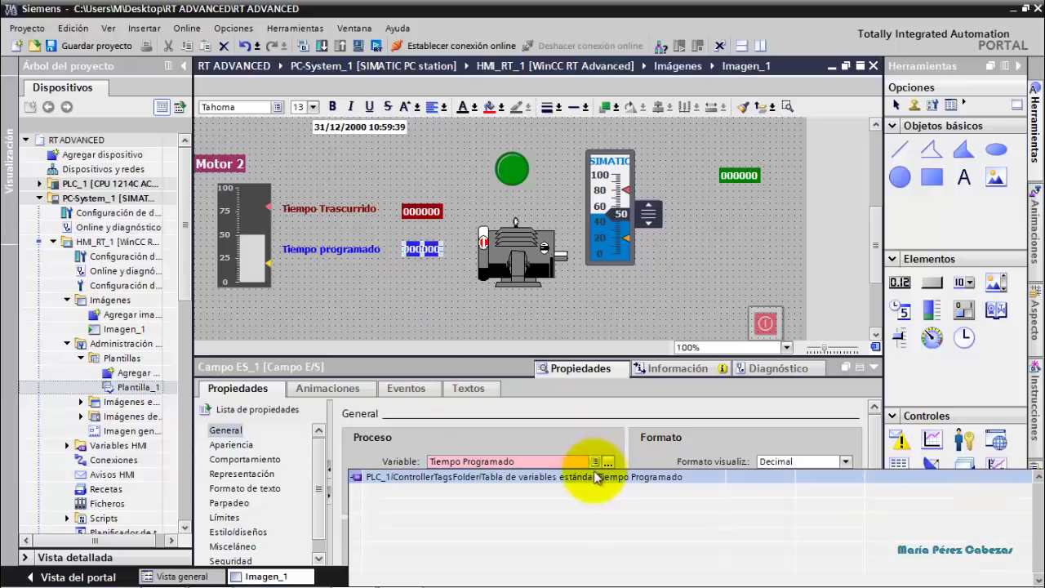
pyautogui.click(622, 480)
# Move the Motor 2 green pilot light slightly closer to the motor and link it to the PLC_1 variable Motor 2.
pyautogui.click(497, 173)
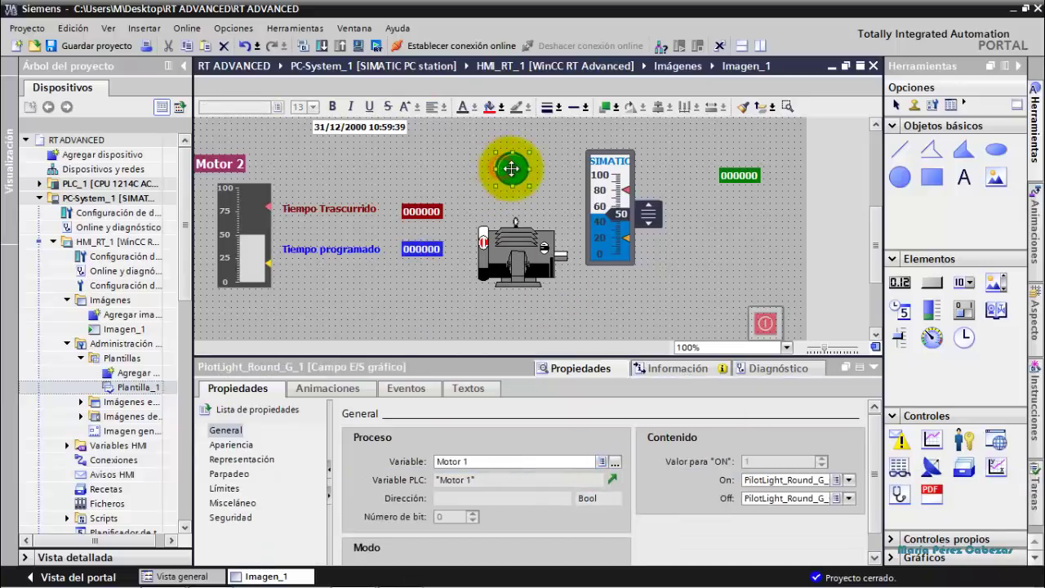
pyautogui.click(479, 460)
pyautogui.press('BackSpace')
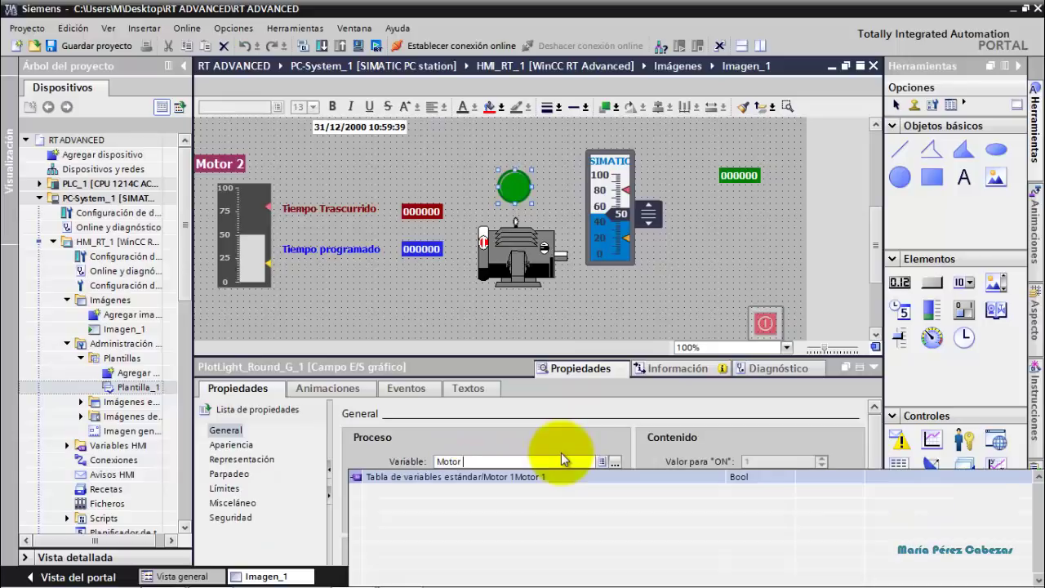
pyautogui.write('2')
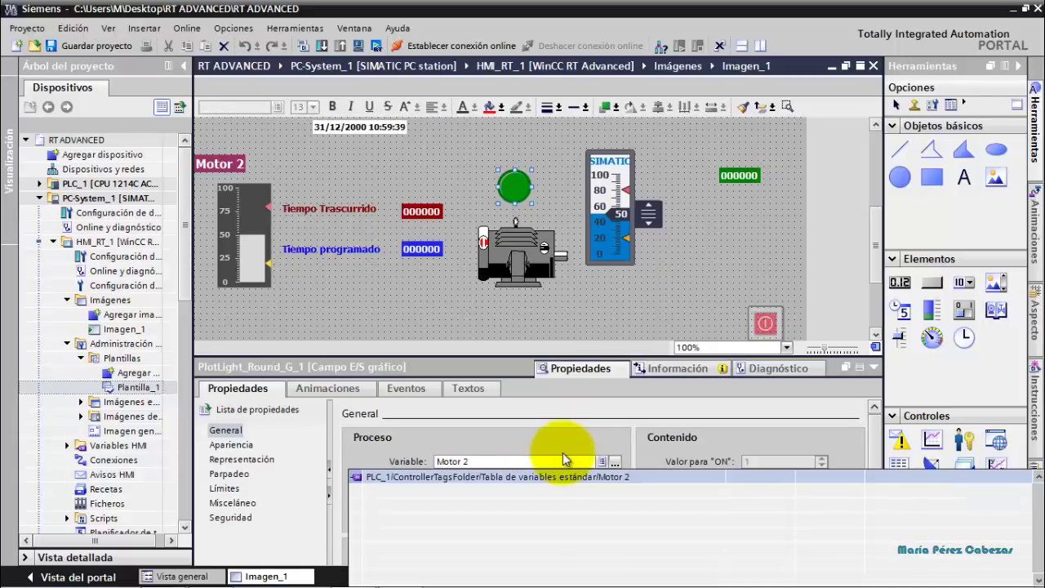
pyautogui.click(552, 477)
# Examine the Motor 2 symbol's visibility animation, including its variable and range.
pyautogui.click(549, 276)
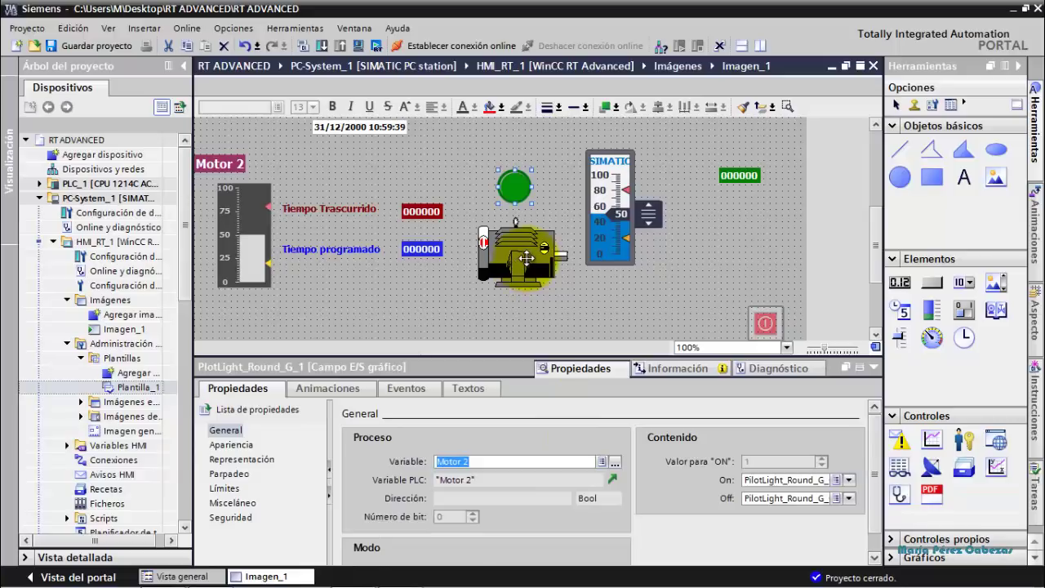
pyautogui.click(397, 387)
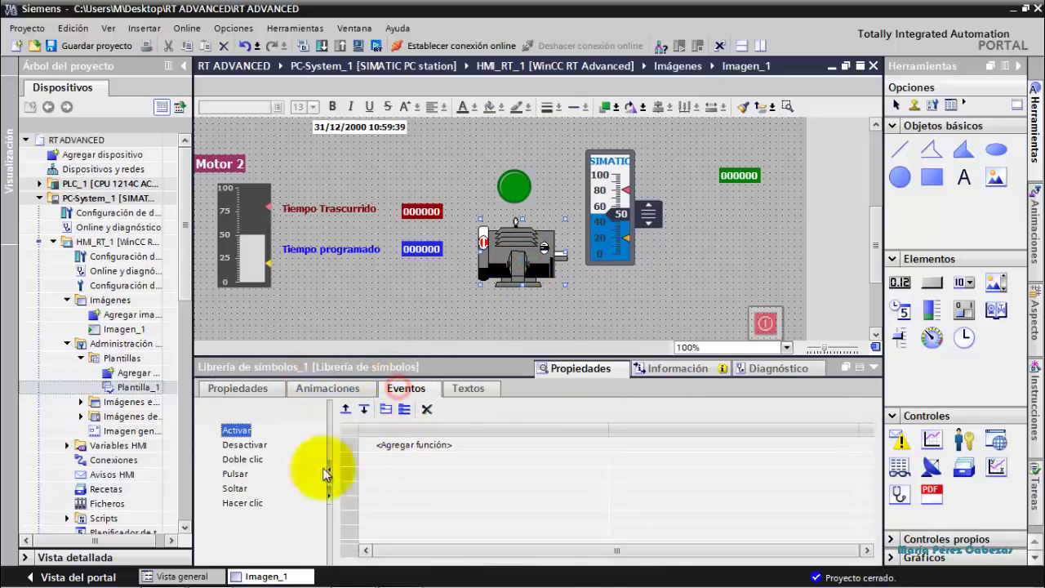
pyautogui.click(328, 389)
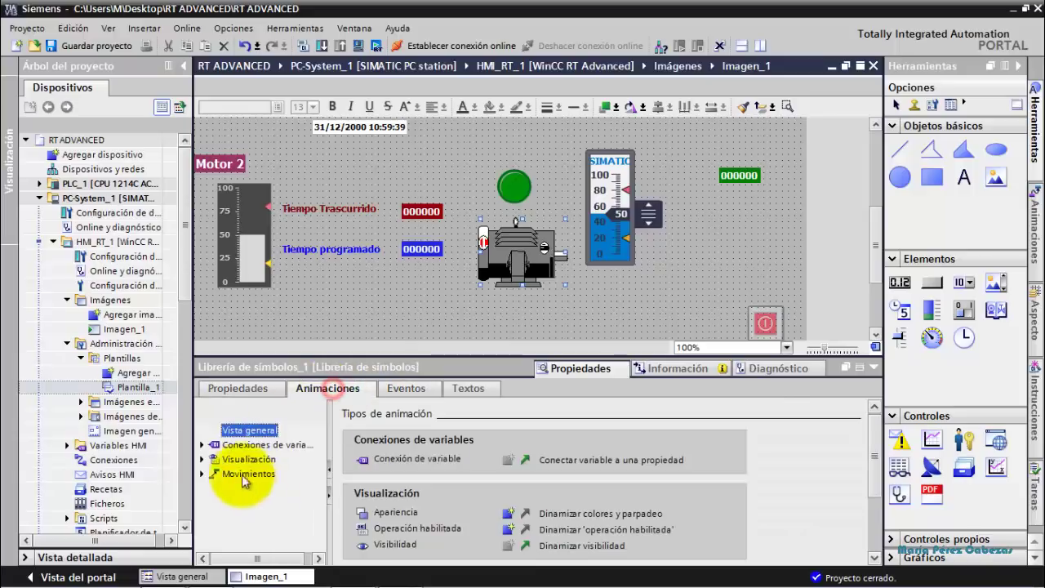
pyautogui.click(255, 488)
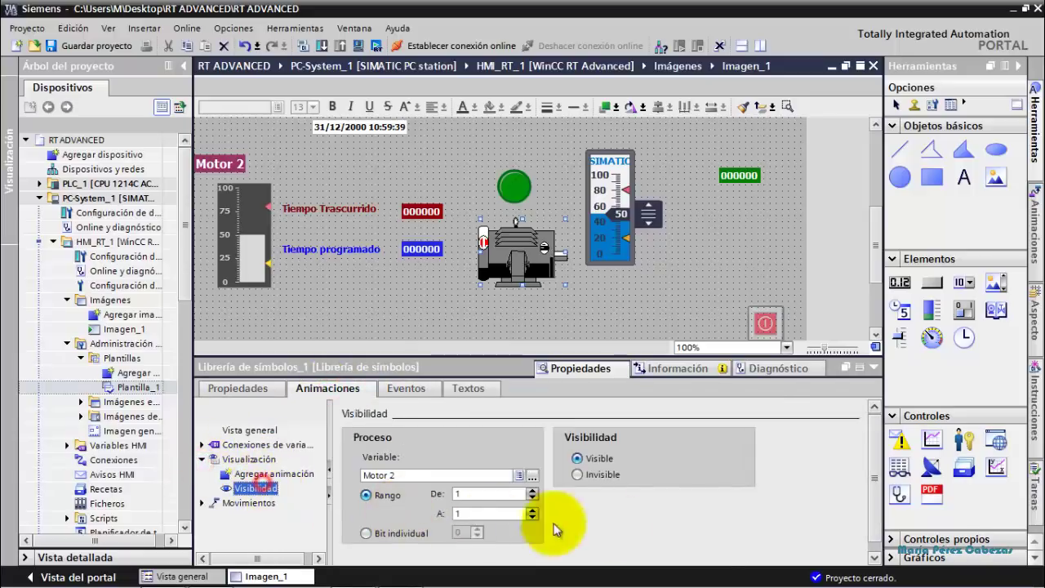
# Widen the slider beside the Motor 2 symbol slightly and extend its height downward.
pyautogui.click(608, 237)
pyautogui.moveTo(611, 263)
pyautogui.mouseDown()
pyautogui.moveTo(610, 298)
pyautogui.moveTo(611, 275)
pyautogui.mouseUp()
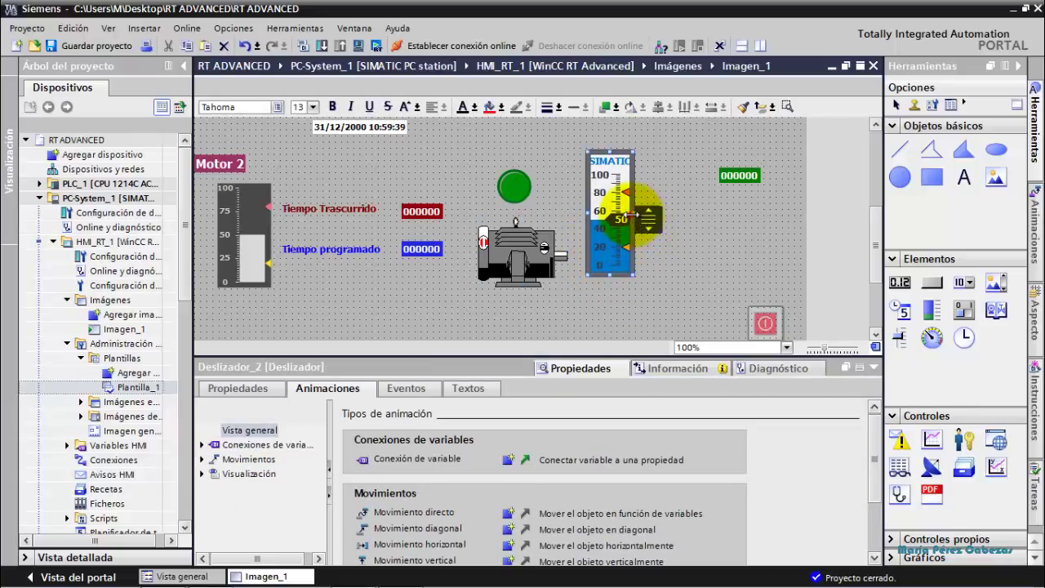
pyautogui.moveTo(630, 214)
pyautogui.mouseDown()
pyautogui.moveTo(663, 216)
pyautogui.moveTo(631, 213)
pyautogui.mouseUp()
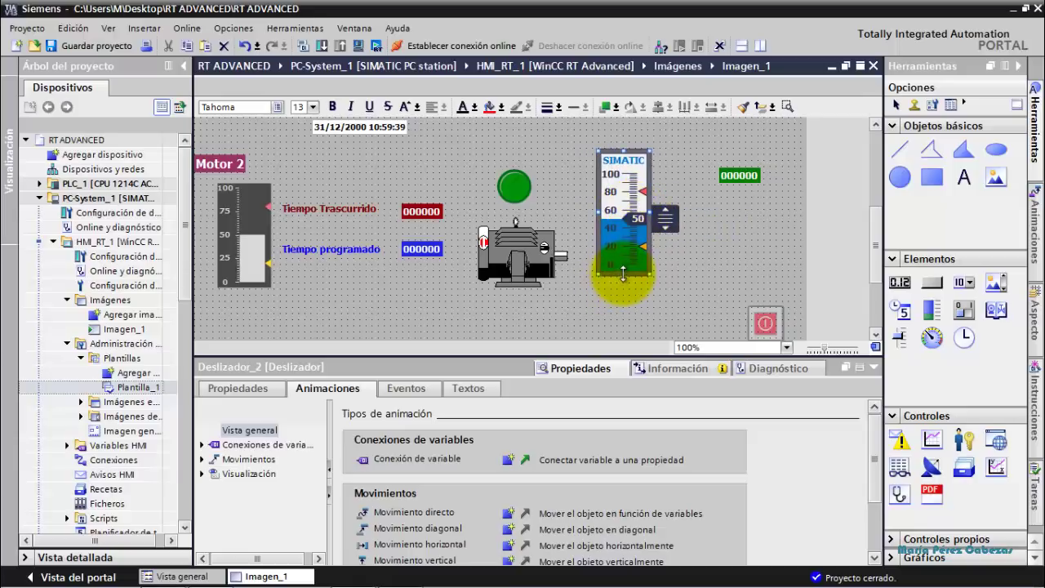
pyautogui.moveTo(623, 276)
pyautogui.mouseDown()
pyautogui.moveTo(621, 304)
pyautogui.moveTo(620, 288)
pyautogui.mouseUp()
# Lengthen the Motor 2 bar downward and lower the slider and green numeric field slightly to suit.
pyautogui.click(246, 290)
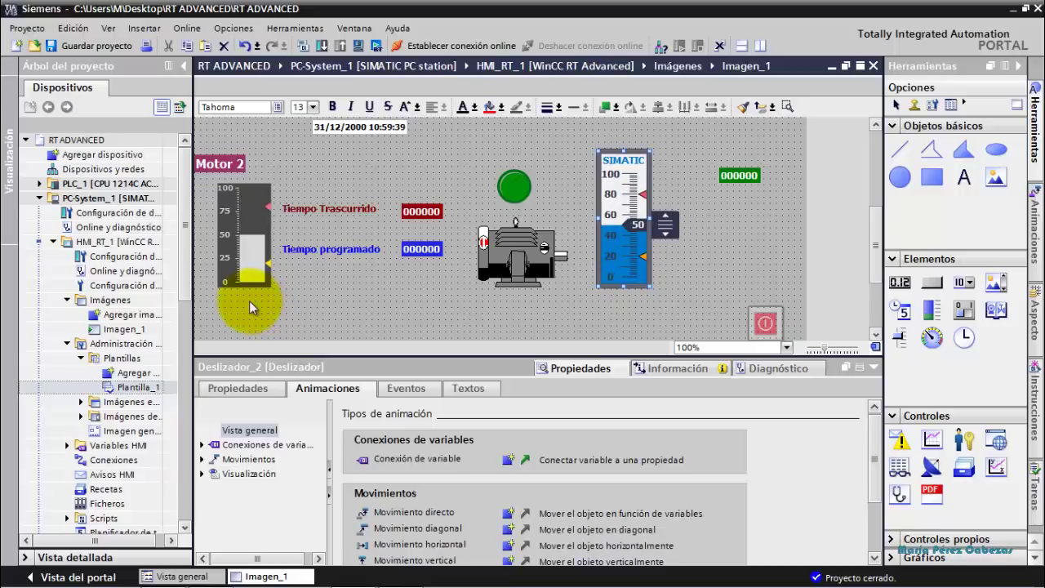
pyautogui.click(246, 285)
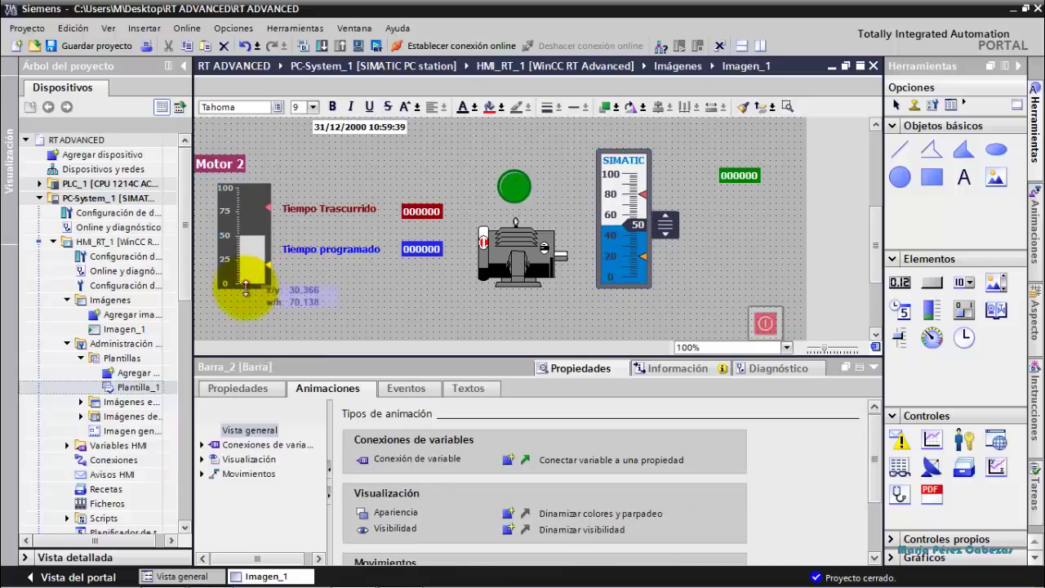
pyautogui.click(629, 282)
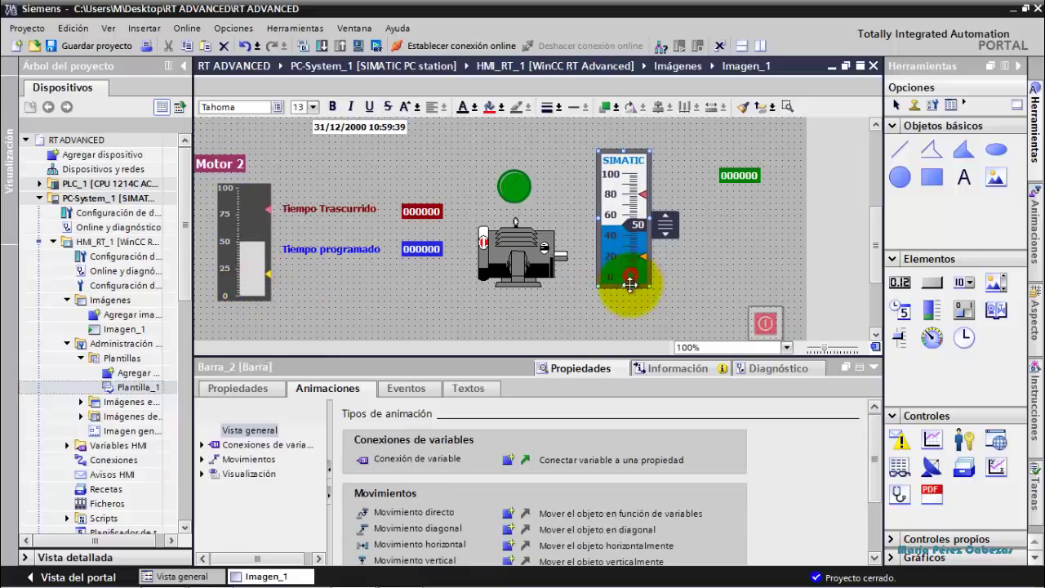
pyautogui.moveTo(623, 288)
pyautogui.mouseDown()
pyautogui.moveTo(618, 297)
pyautogui.moveTo(620, 288)
pyautogui.mouseUp()
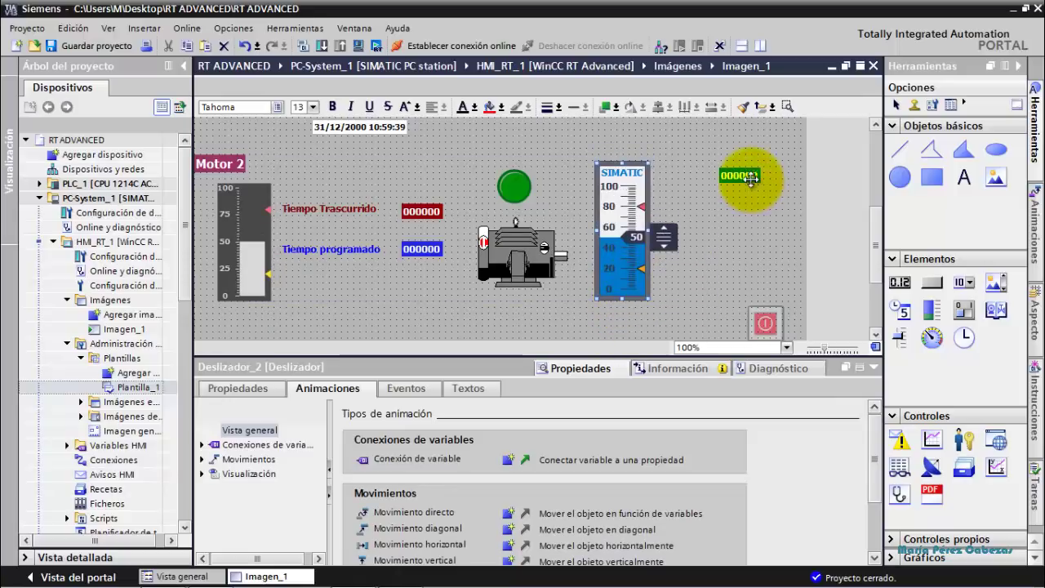
pyautogui.moveTo(741, 178); pyautogui.dragTo(737, 198)
# Relink the slider's process variable to the PLC_1 standard tag table variable Palabra_Marca.
pyautogui.click(630, 210)
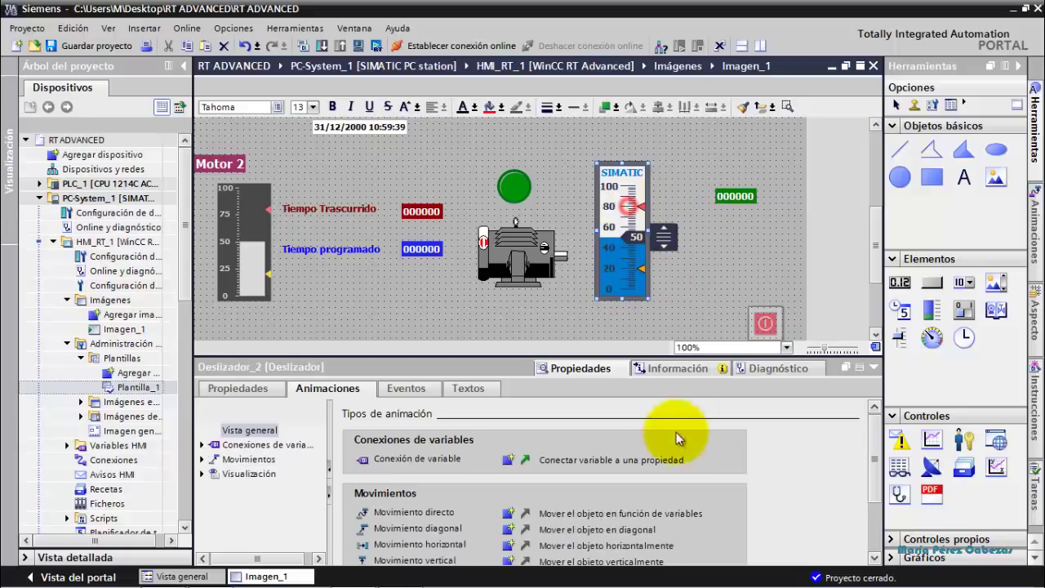
pyautogui.click(236, 389)
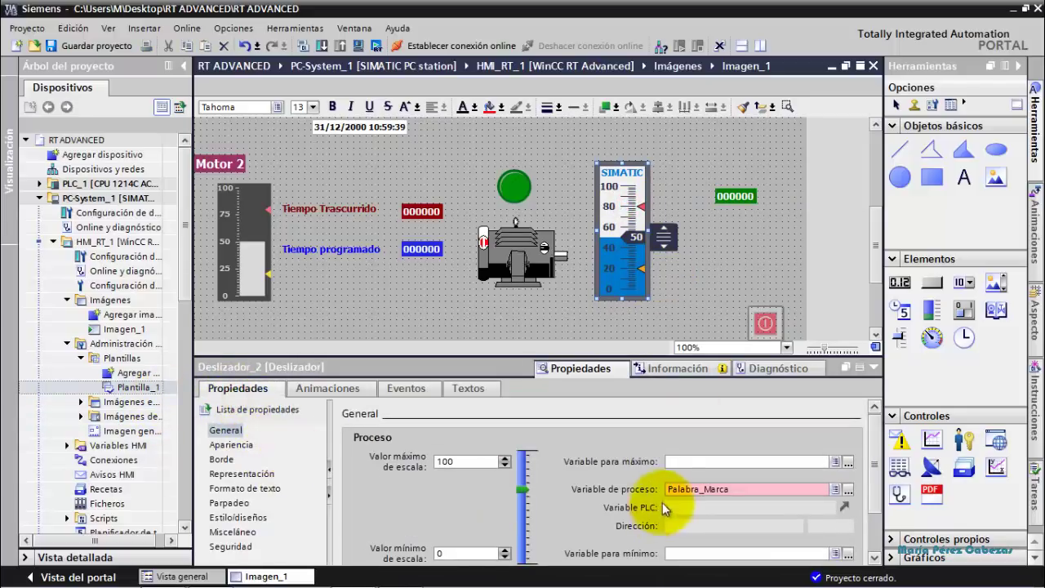
pyautogui.click(832, 489)
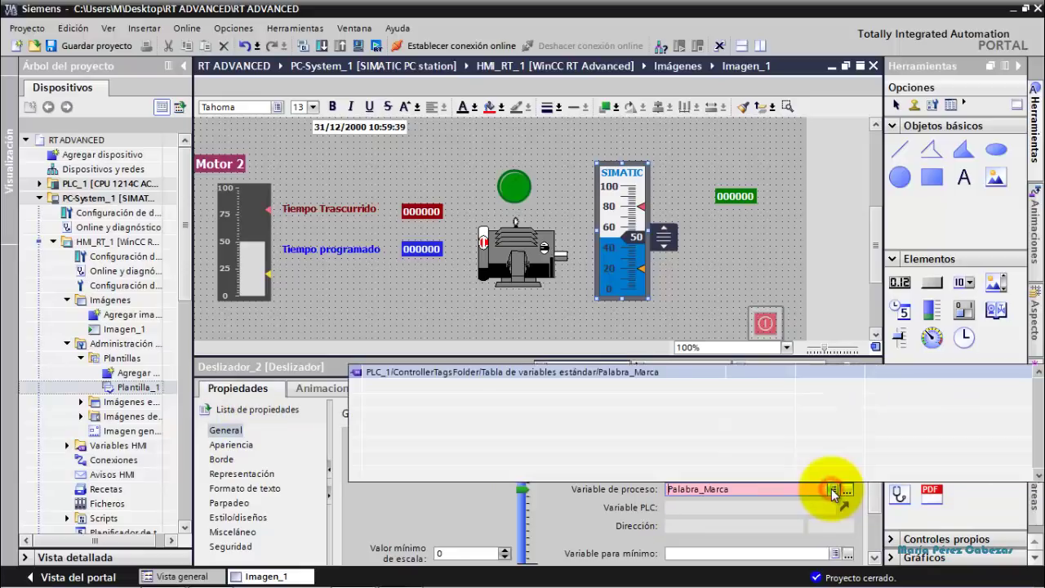
pyautogui.click(551, 377)
pyautogui.click(571, 320)
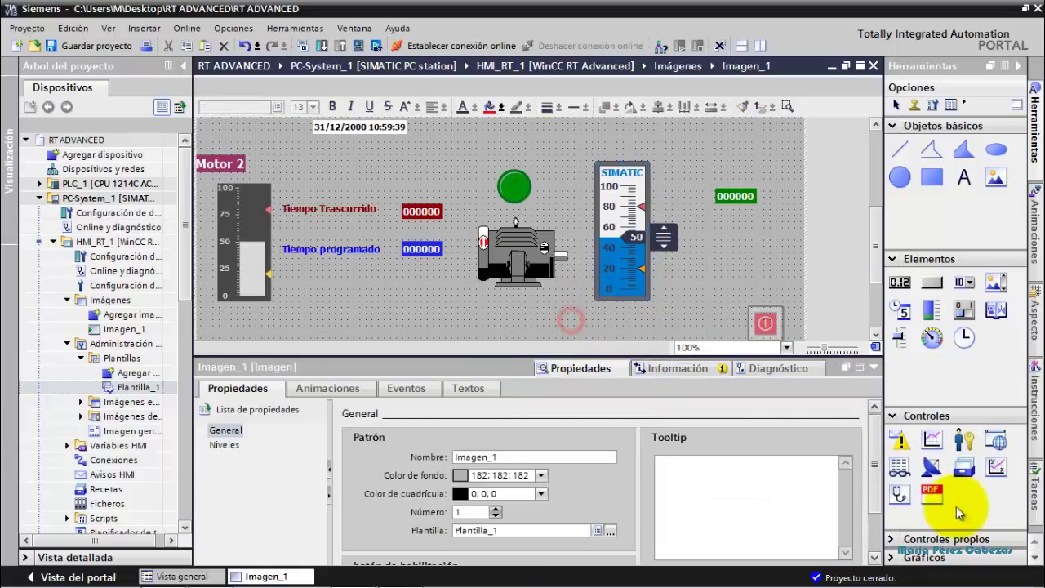
# Change the green numeric field's process variable to Palabra_Marca from the standard tag table.
pyautogui.click(741, 196)
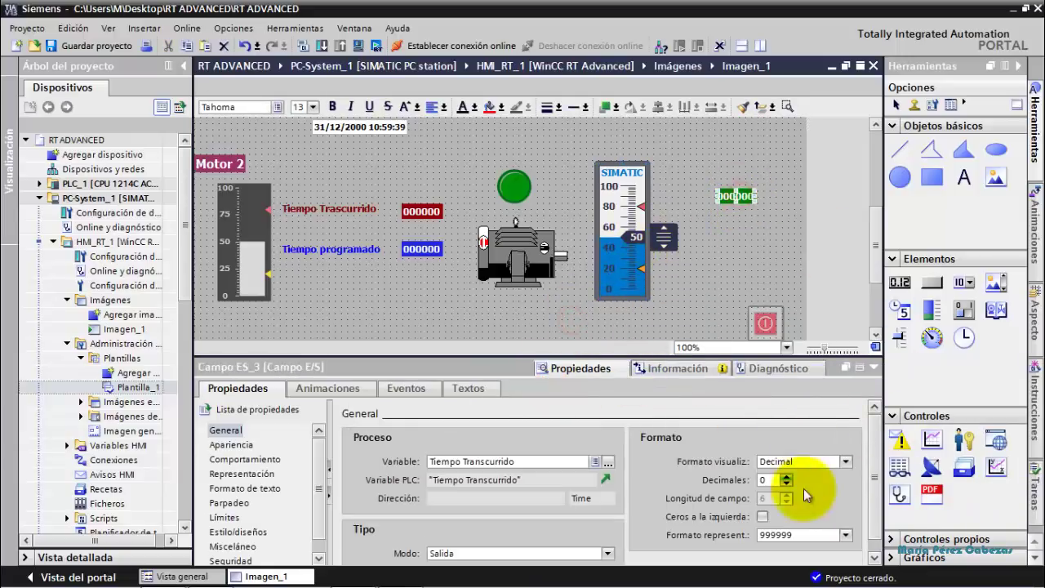
pyautogui.click(596, 462)
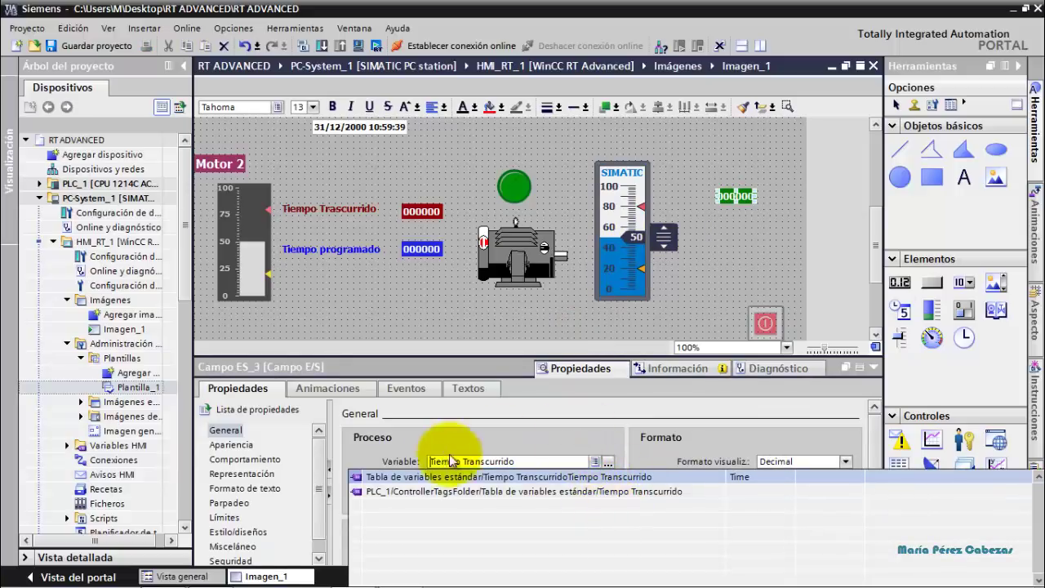
pyautogui.click(424, 476)
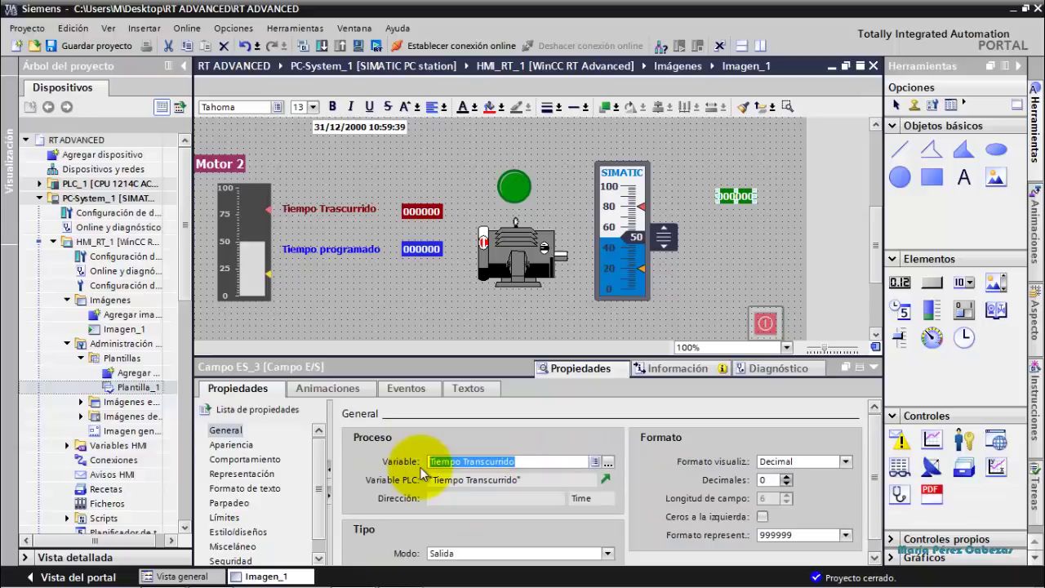
pyautogui.write('p')
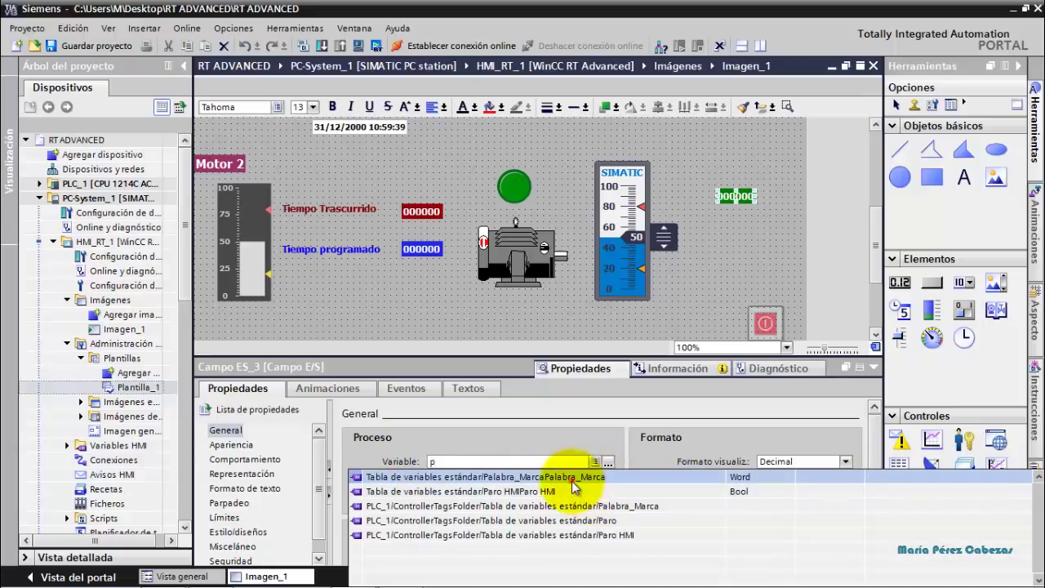
pyautogui.click(572, 478)
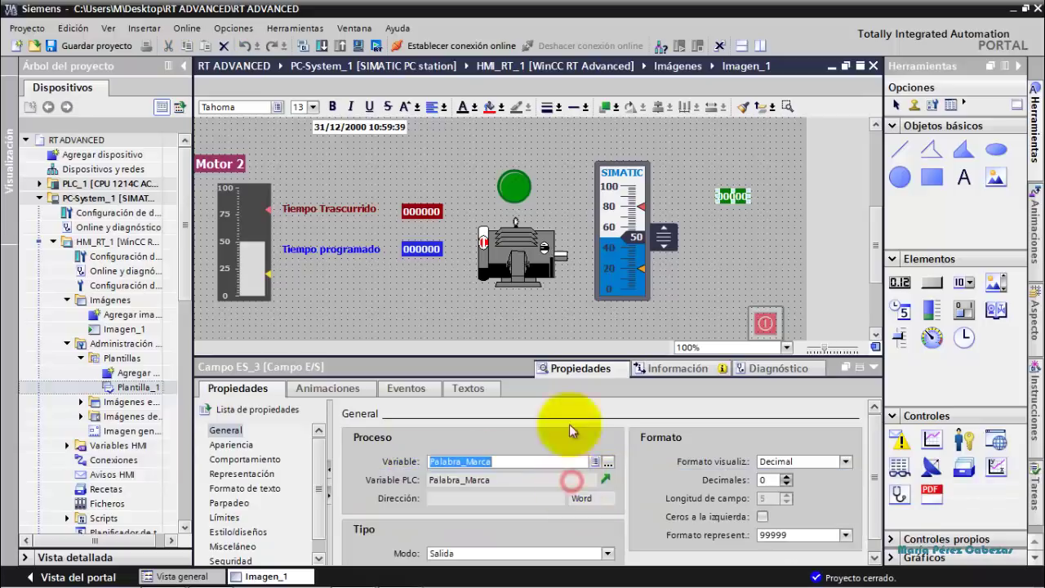
pyautogui.click(544, 329)
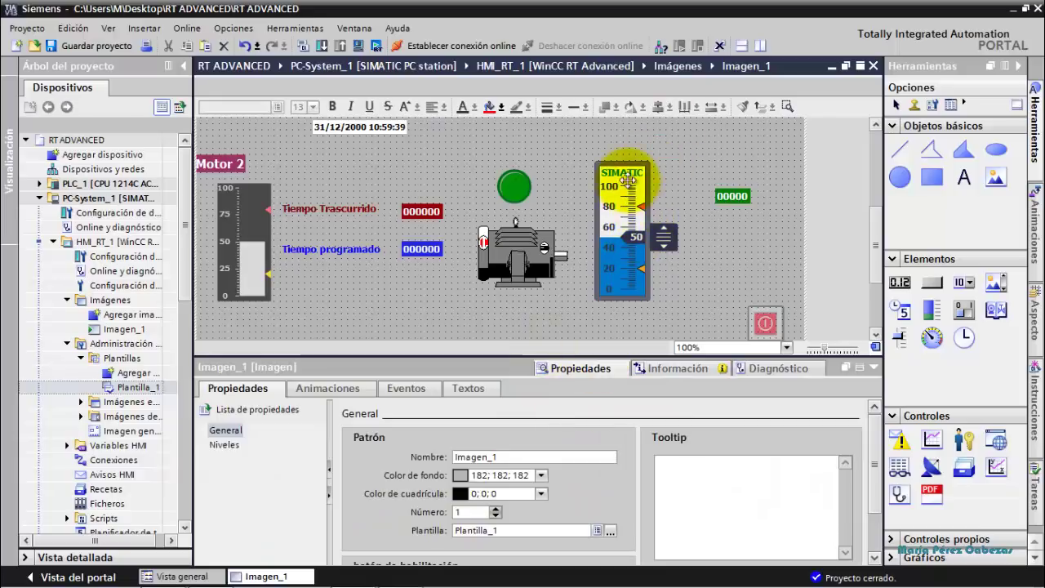
# Review the variable links and text format of the slider and green numeric field, and look over the screen layout.
pyautogui.click(619, 266)
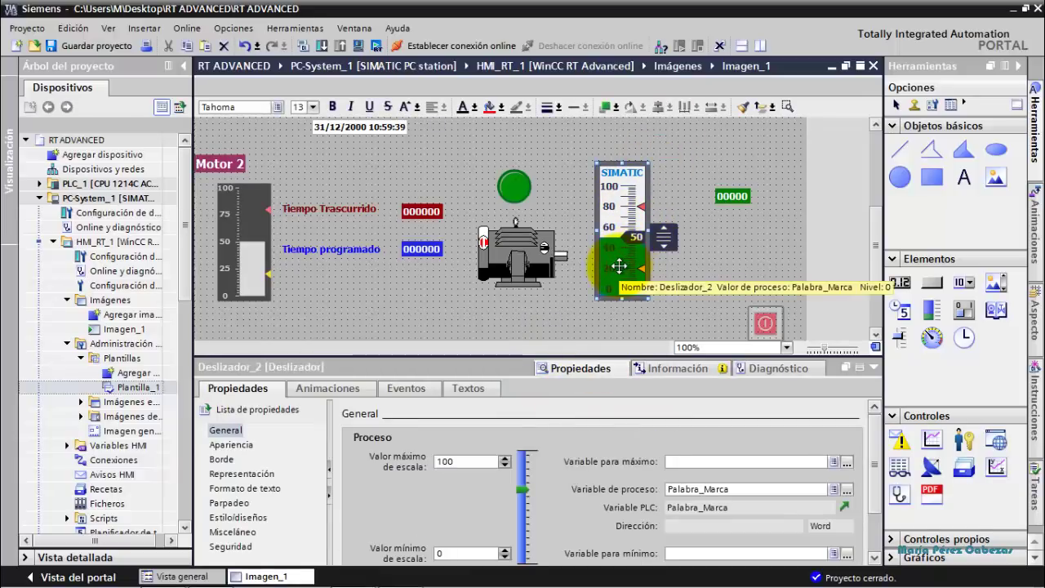
pyautogui.click(731, 194)
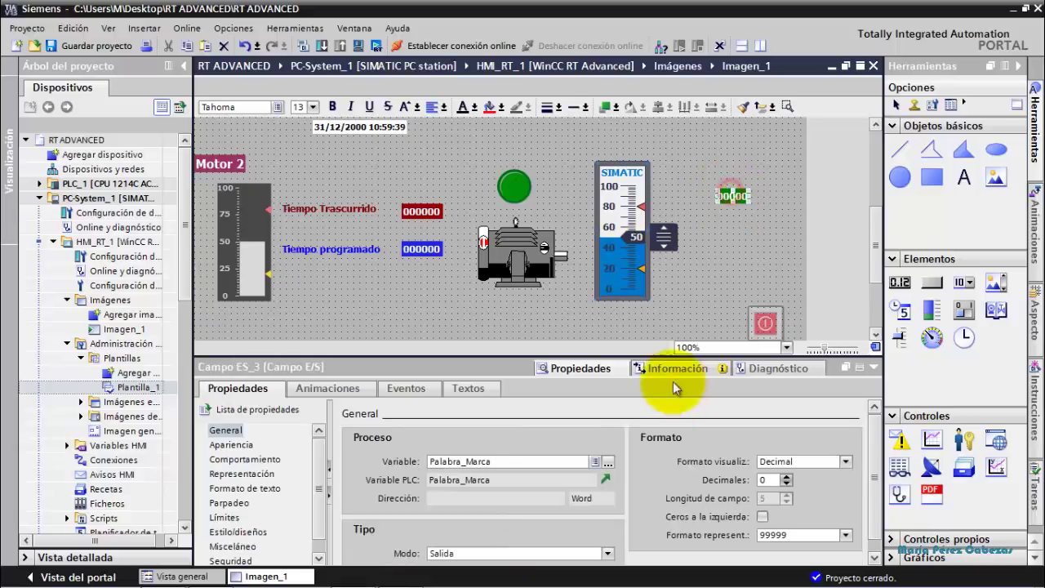
pyautogui.click(247, 488)
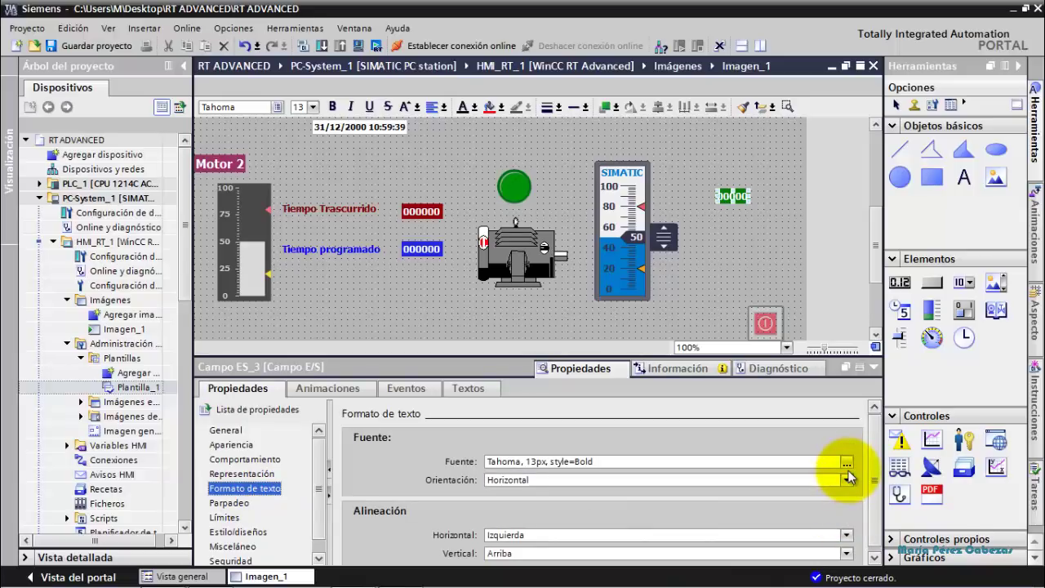
pyautogui.click(674, 276)
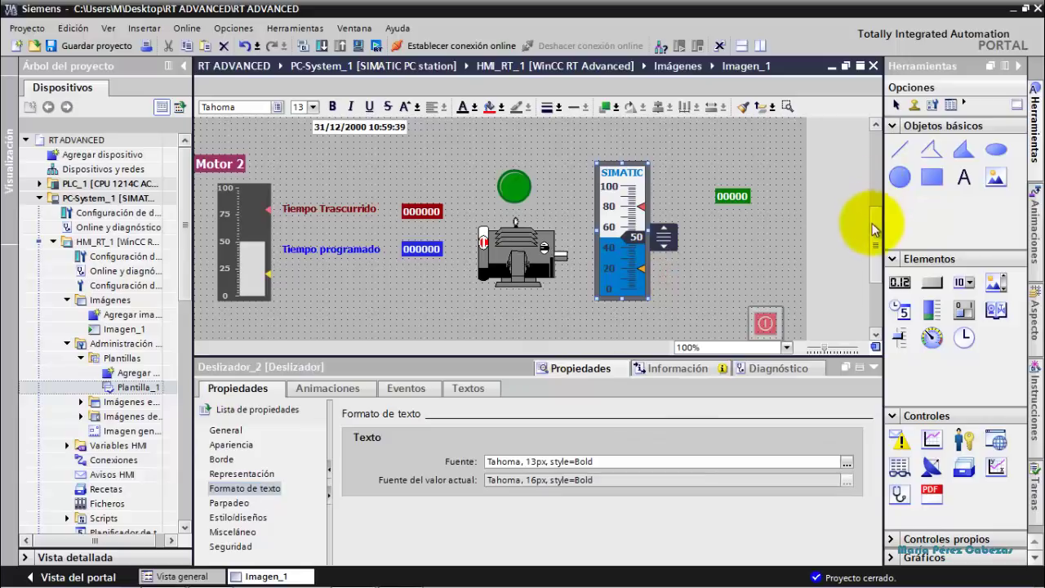
pyautogui.scroll(4, 877, 186)
pyautogui.scroll(-1, 881, 204)
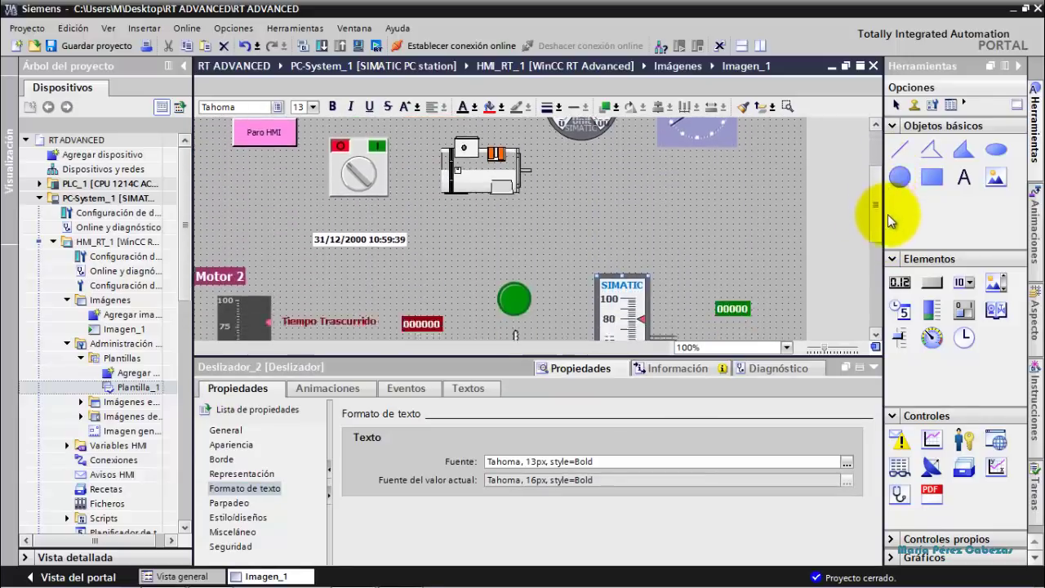
pyautogui.scroll(-4, 890, 219)
pyautogui.scroll(4, 893, 231)
pyautogui.scroll(-1, 902, 204)
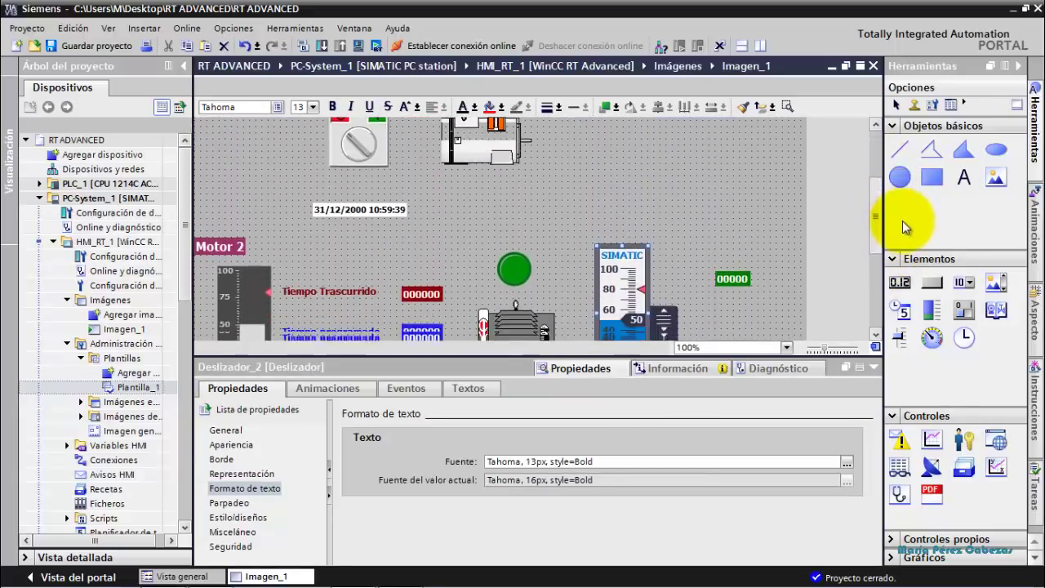
pyautogui.moveTo(902, 221)
pyautogui.mouseDown()
pyautogui.moveTo(900, 246)
pyautogui.moveTo(900, 236)
pyautogui.mouseUp()
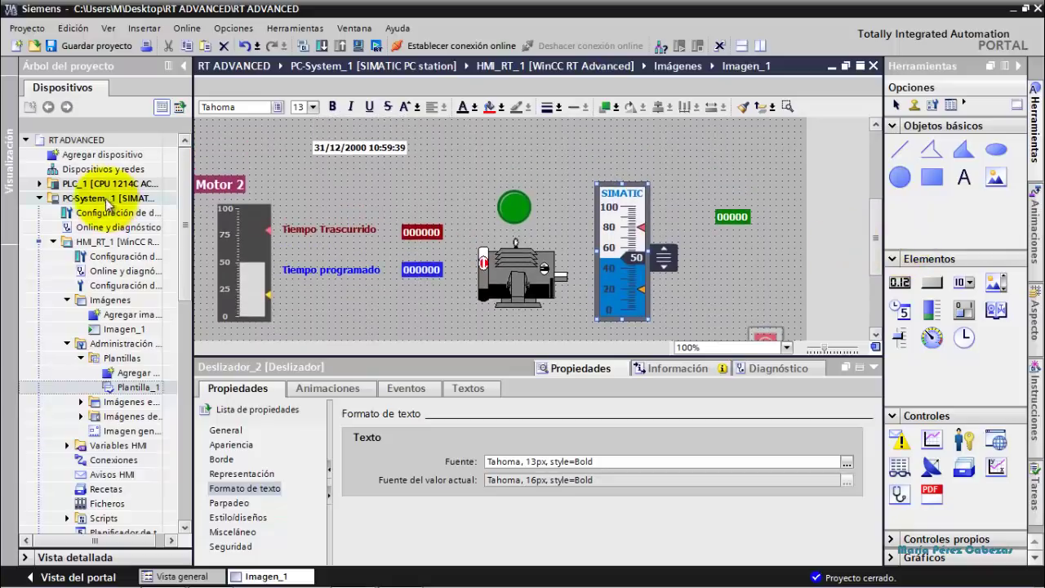
# Open PLC_1's standard tag table at full height and sort its variables by address.
pyautogui.click(42, 199)
pyautogui.click(39, 184)
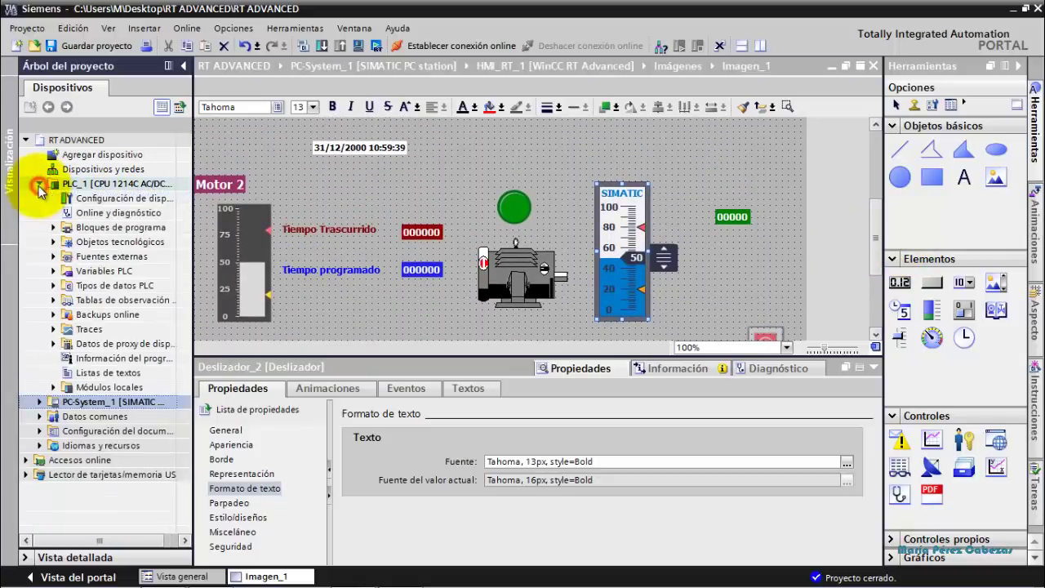
pyautogui.click(55, 271)
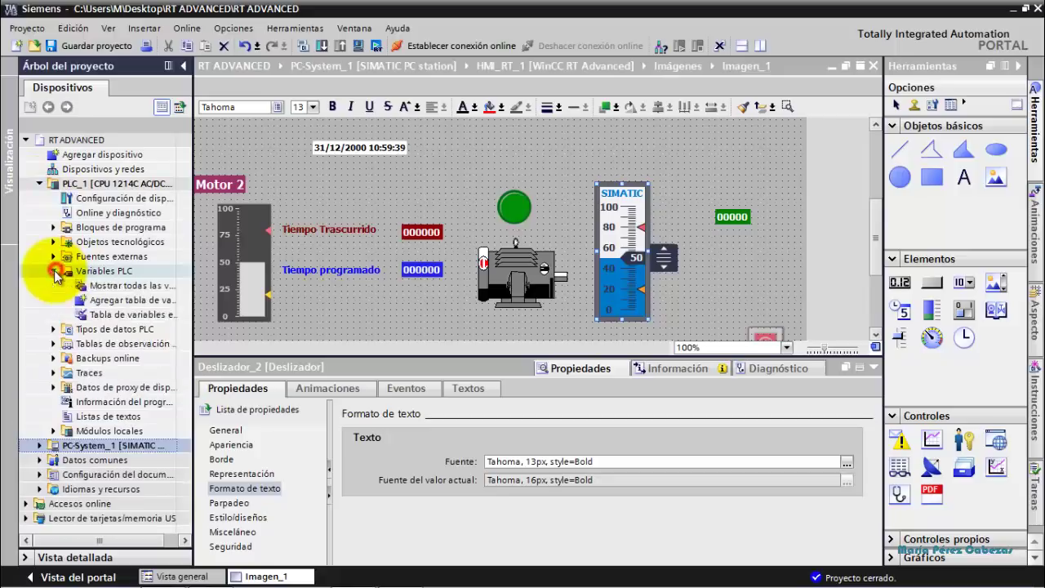
pyautogui.doubleClick(110, 316)
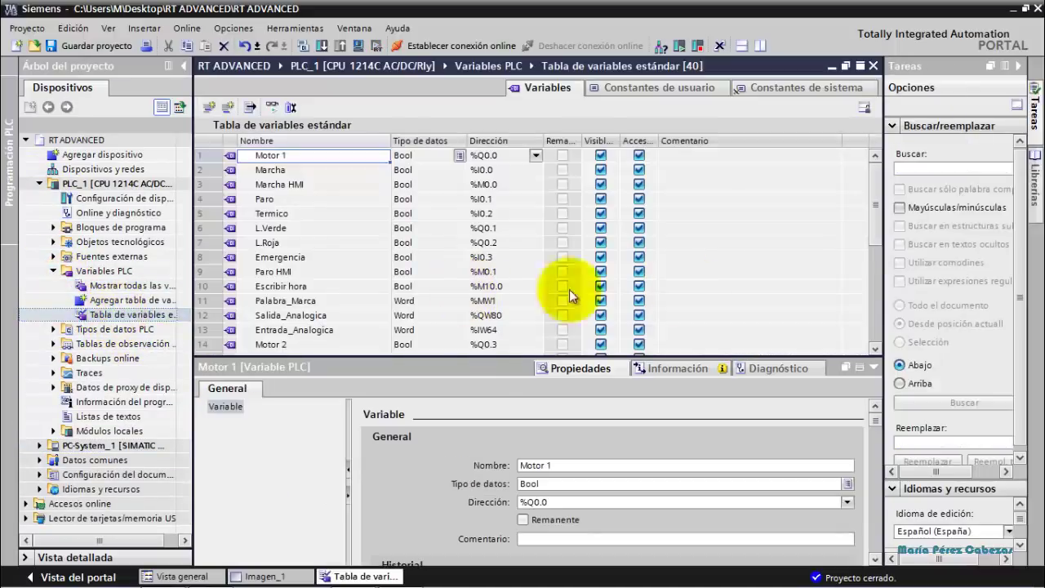
pyautogui.click(871, 369)
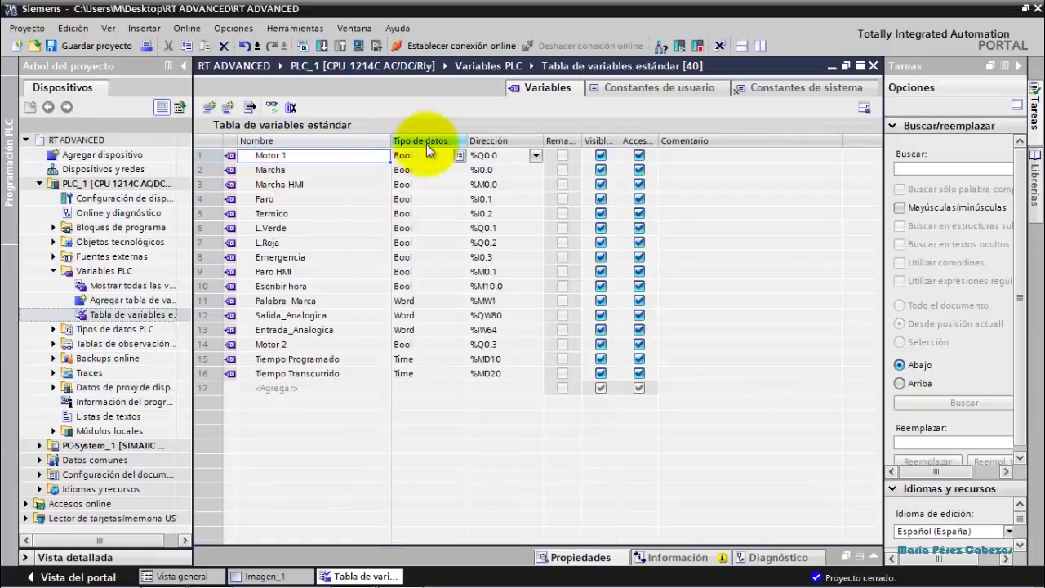
pyautogui.click(493, 144)
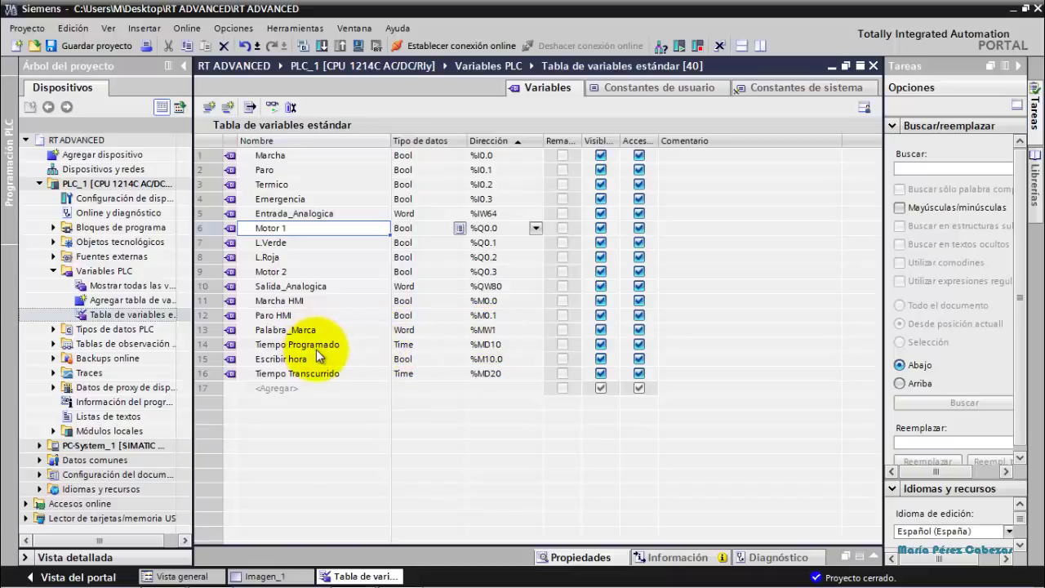
# Delete the Escribir hora variable (%M10.0) from the PLC tag table and save the project.
pyautogui.click(209, 358)
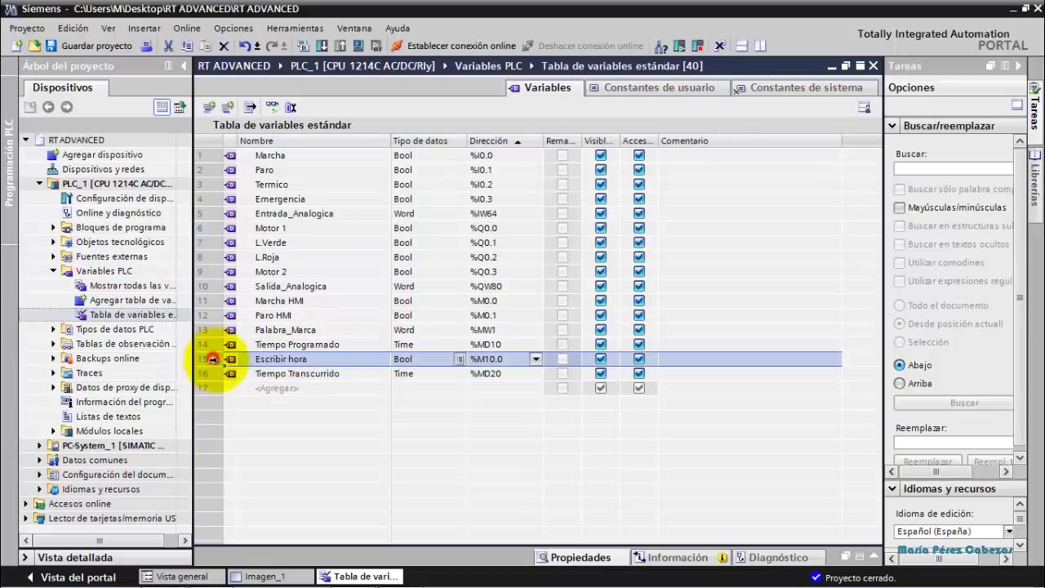
pyautogui.press('Delete')
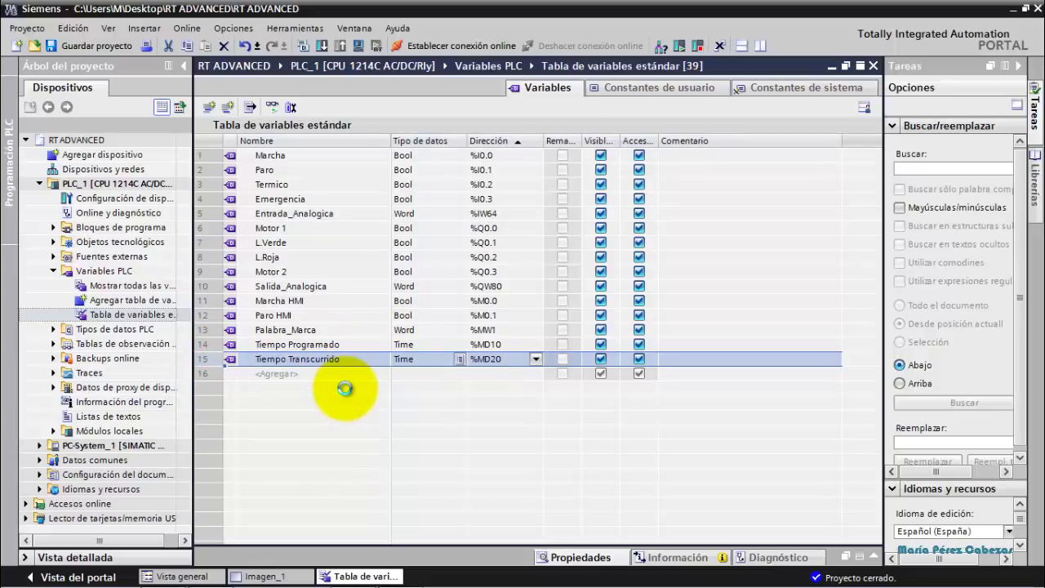
pyautogui.click(69, 47)
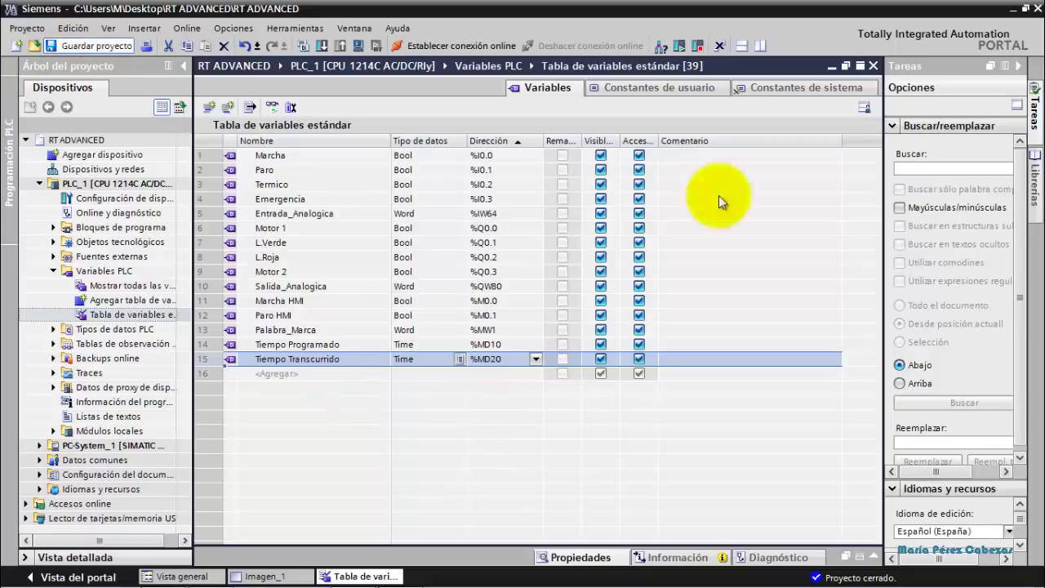
# Close the PLC tag table and compile the hardware and software changes of PLC_1.
pyautogui.click(870, 67)
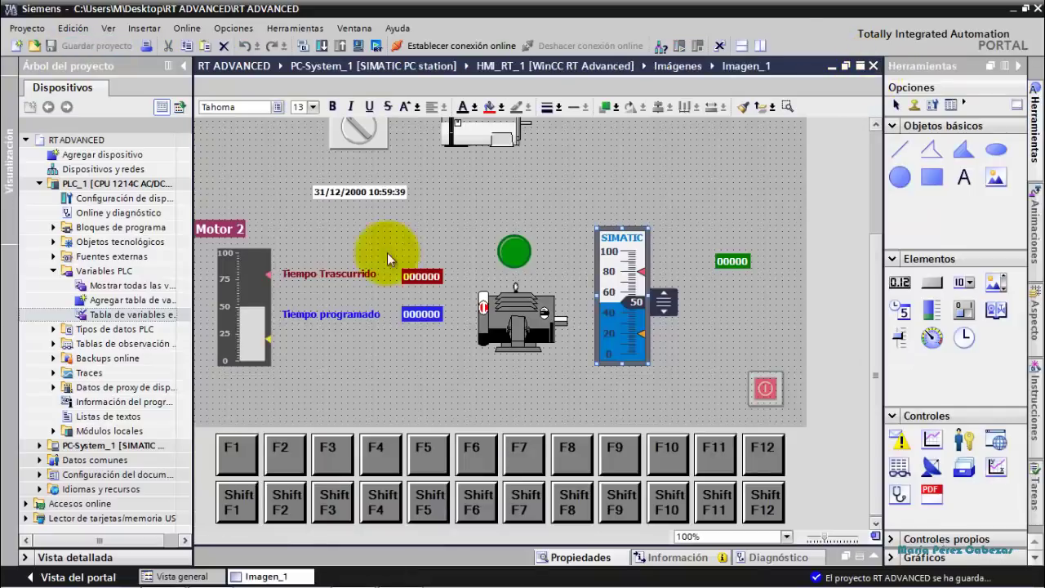
pyautogui.click(40, 186)
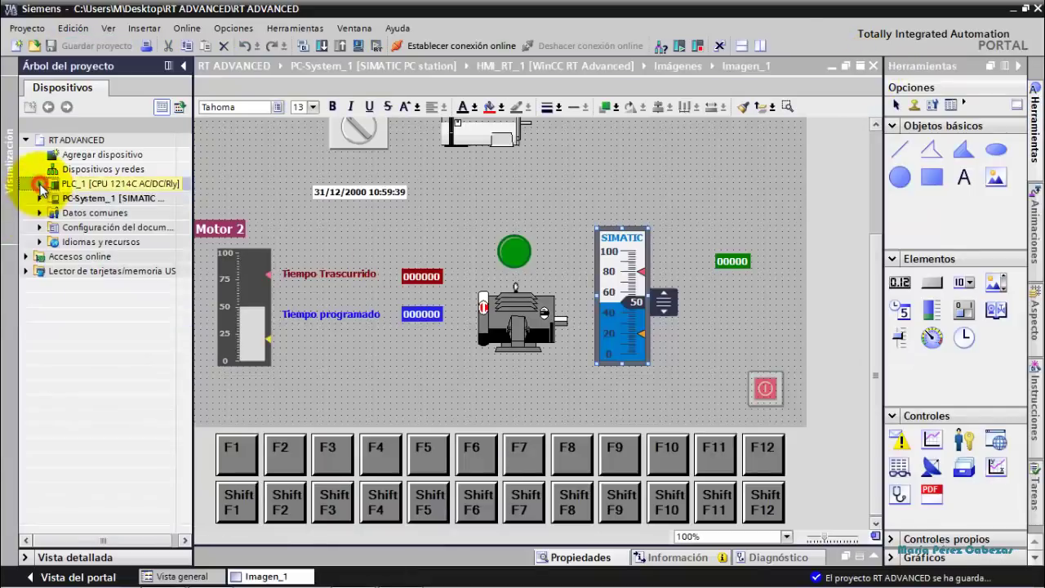
pyautogui.rightClick(88, 188)
pyautogui.moveTo(217, 351)
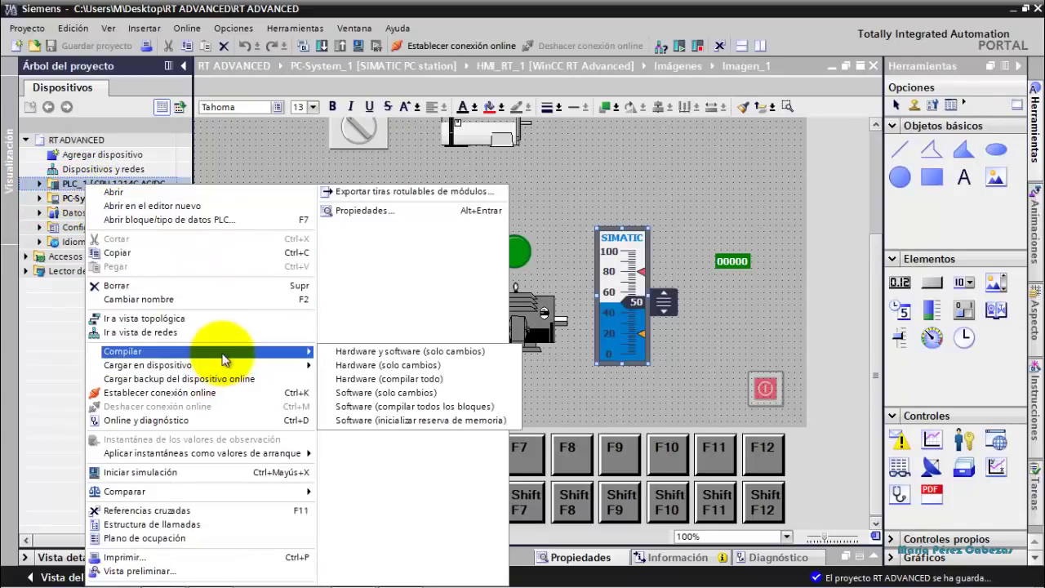
pyautogui.click(363, 354)
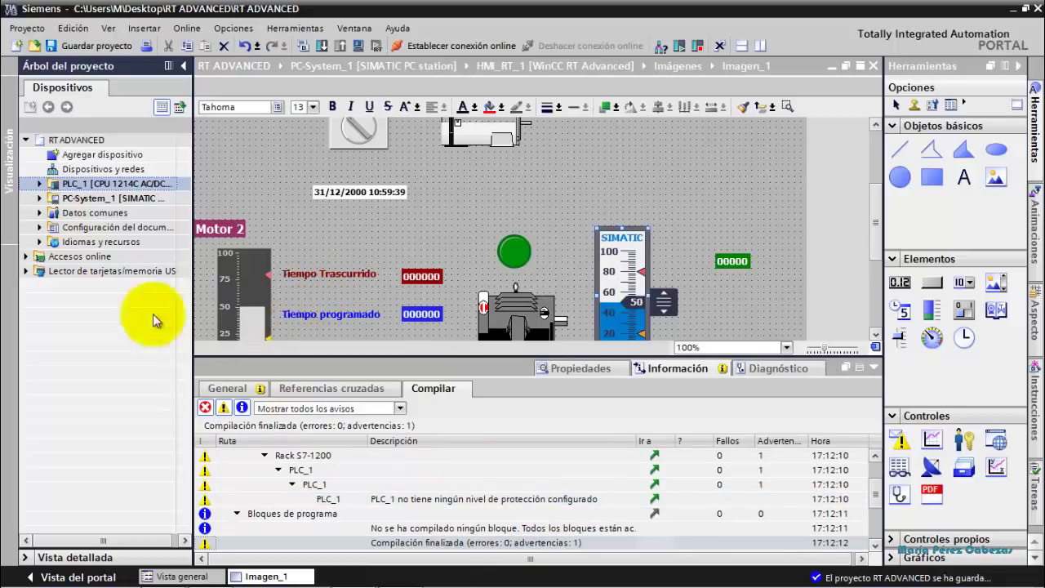
# Compile the hardware and software changes of PC-System_1.
pyautogui.click(93, 200)
pyautogui.rightClick(93, 201)
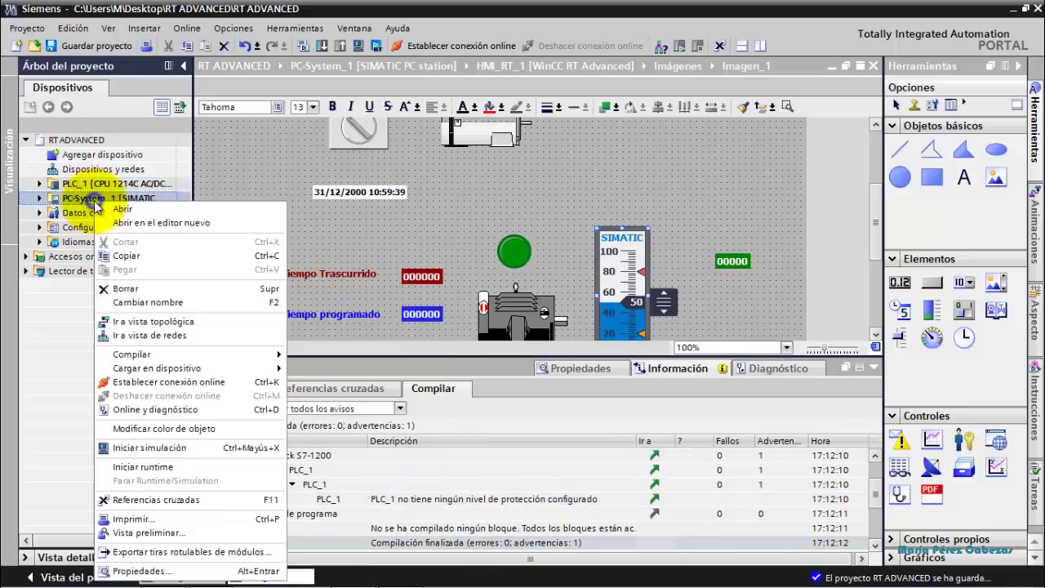
pyautogui.moveTo(268, 354)
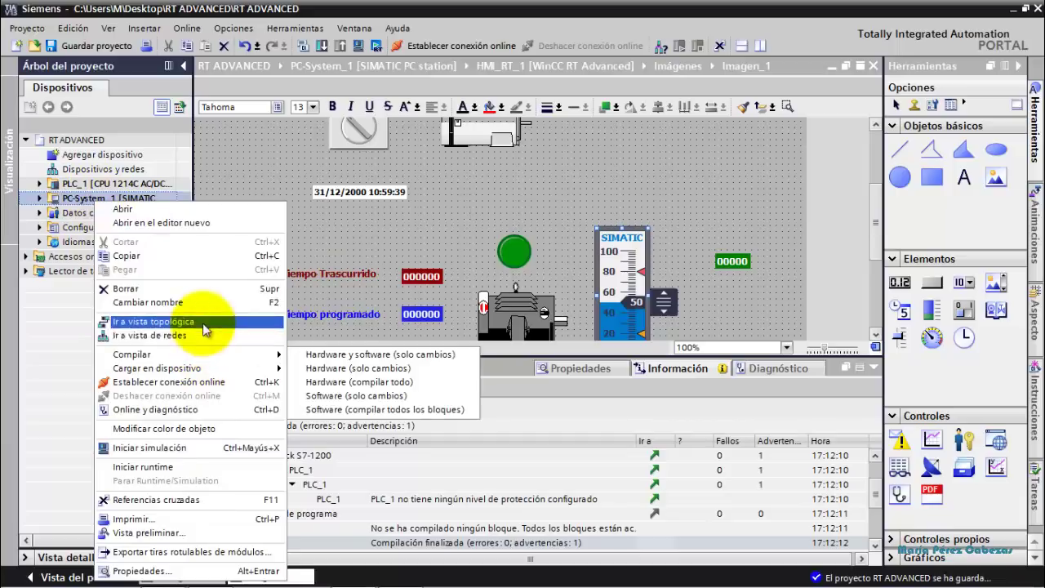
pyautogui.click(316, 358)
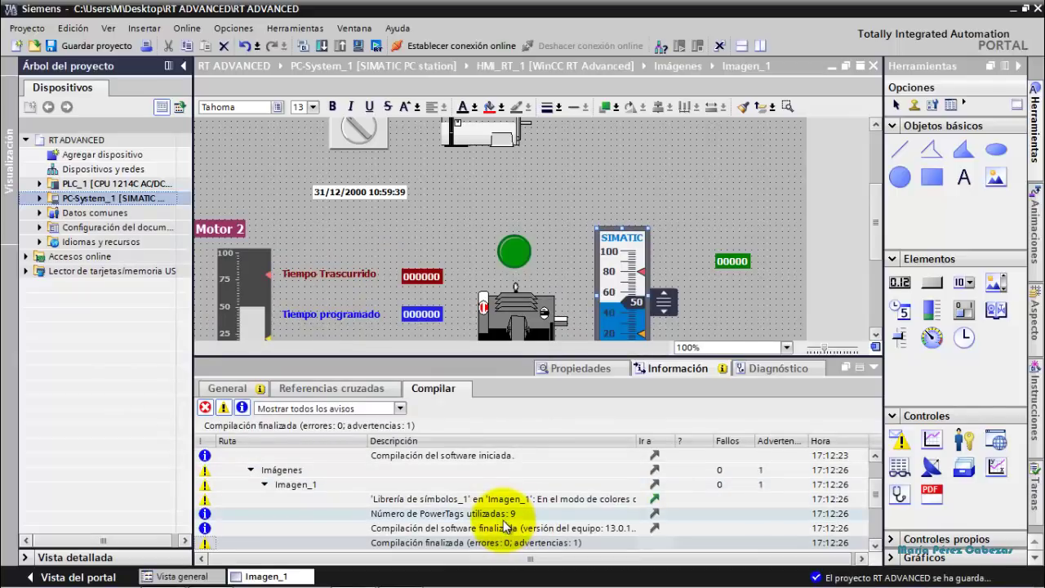
# Go to the motor symbol named in the compile warning and review its limit colours and limit range variable.
pyautogui.doubleClick(458, 498)
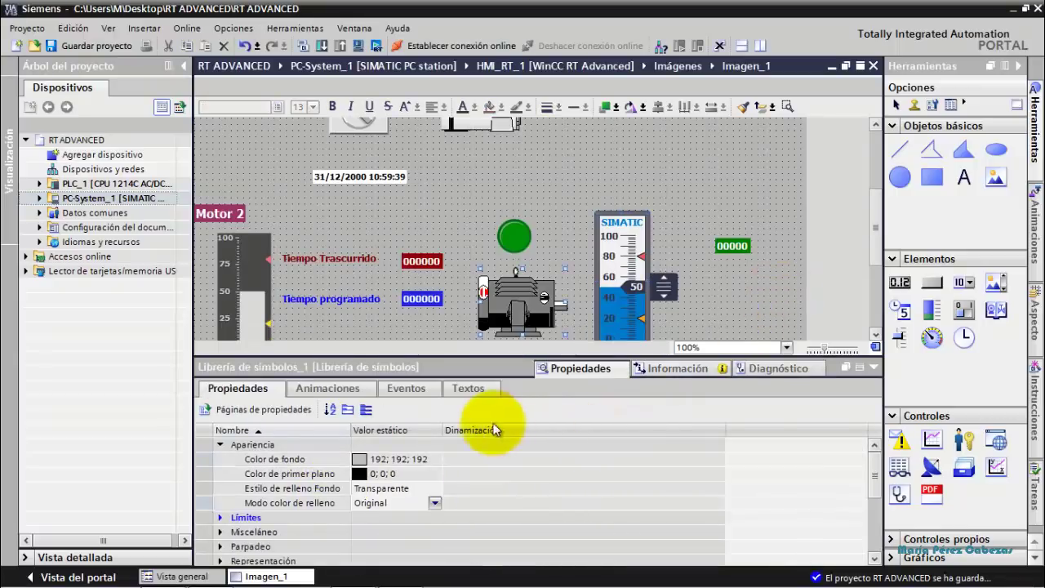
pyautogui.click(240, 519)
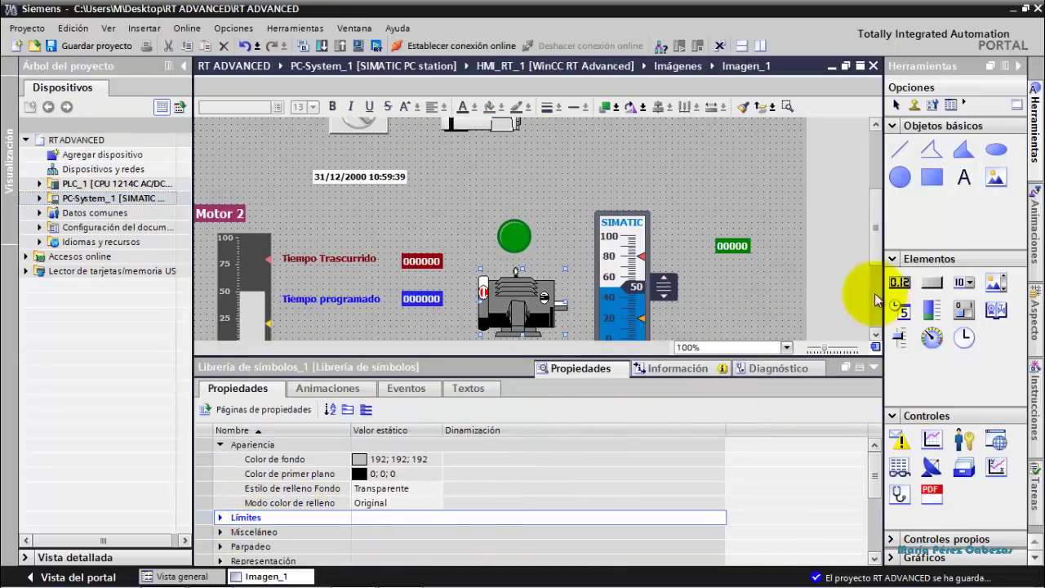
pyautogui.moveTo(875, 246); pyautogui.dragTo(879, 297)
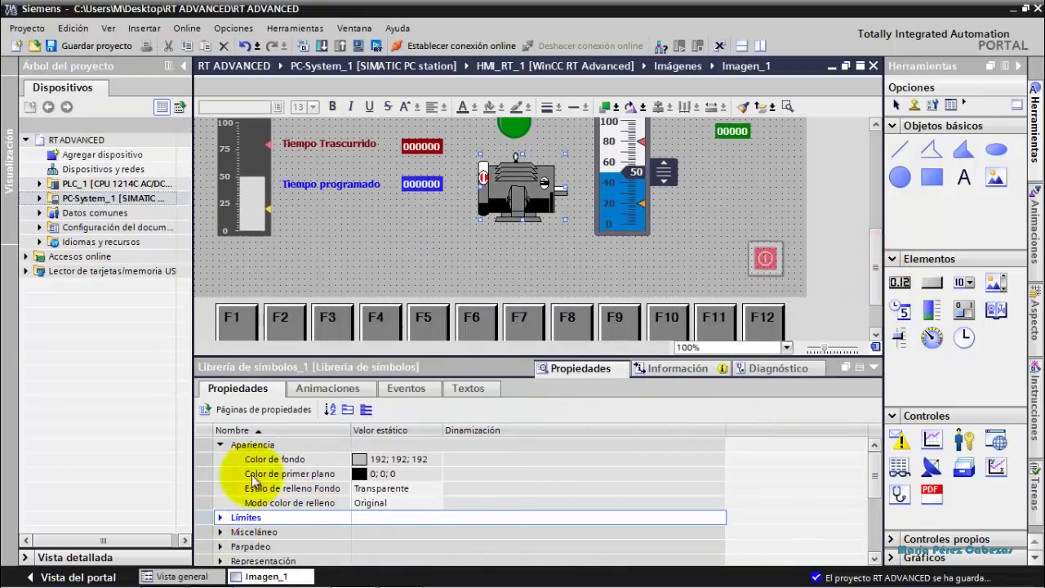
pyautogui.click(245, 409)
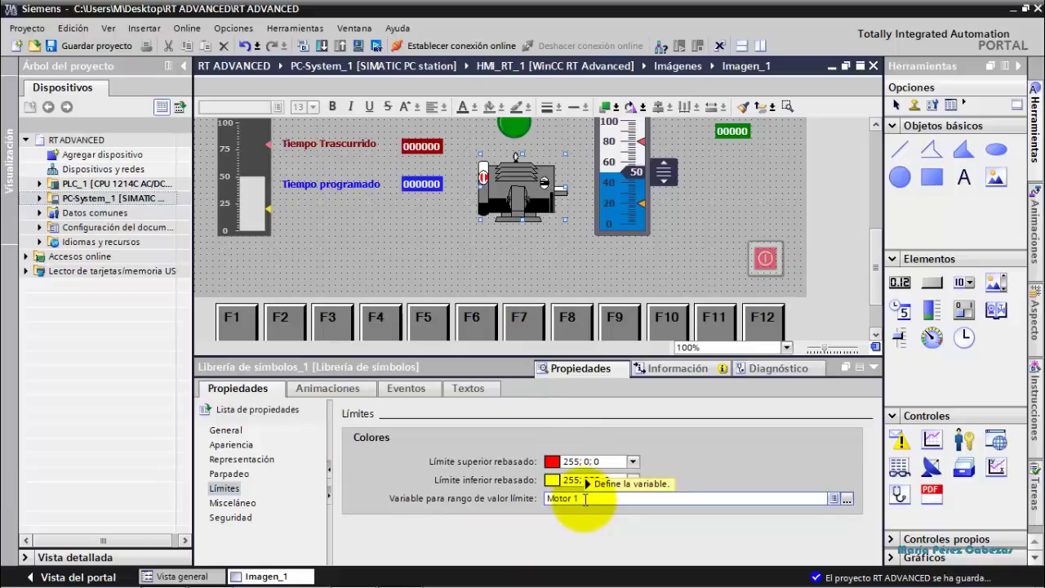
# Recompile PC-System_1 with changes only.
pyautogui.rightClick(141, 200)
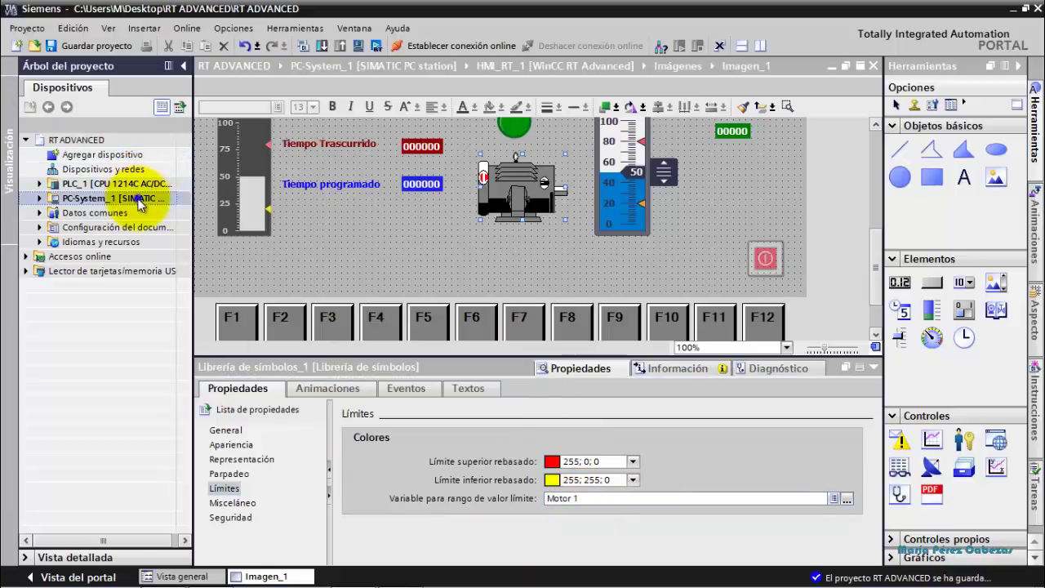
pyautogui.moveTo(318, 353)
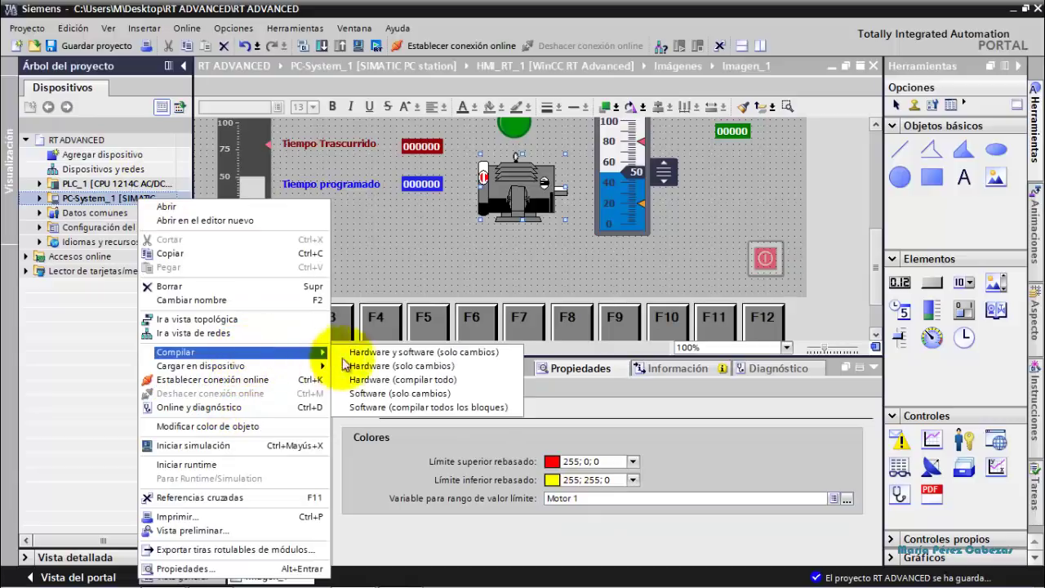
pyautogui.click(391, 366)
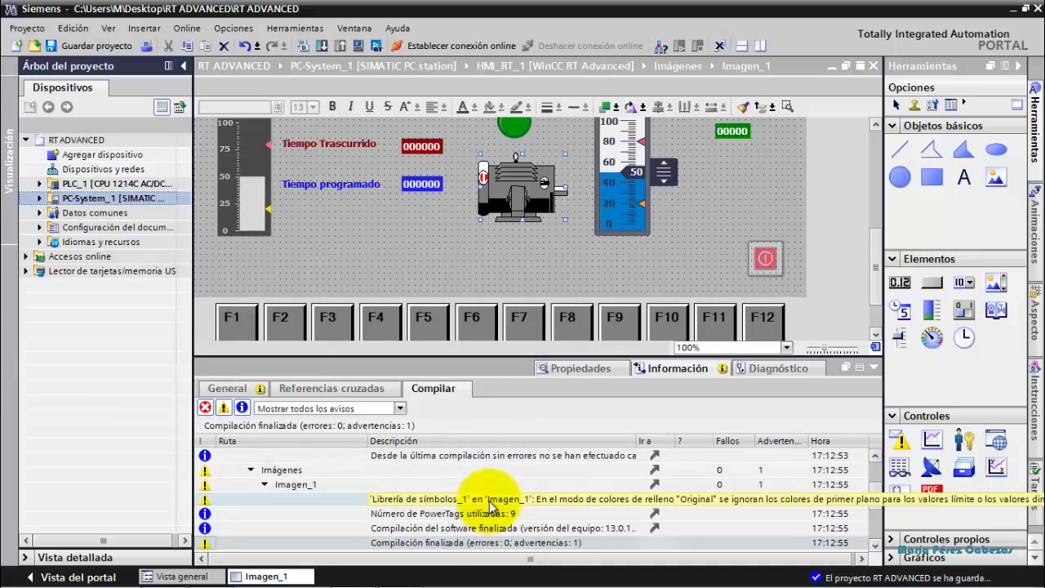
# Clear the limit value range variable of the Librería de símbolos_1 motor symbol named in the compile warning.
pyautogui.doubleClick(490, 506)
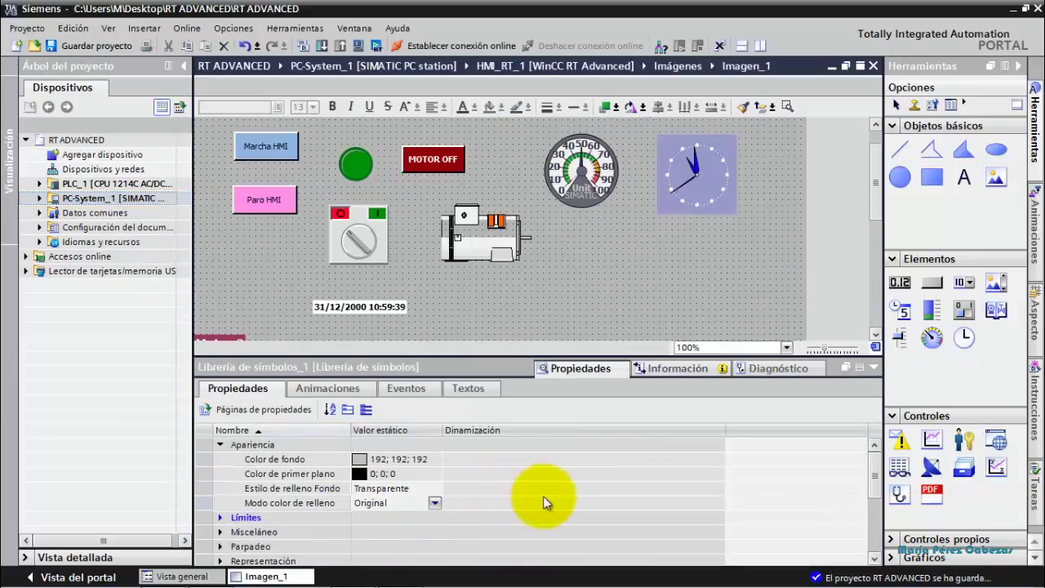
pyautogui.click(238, 517)
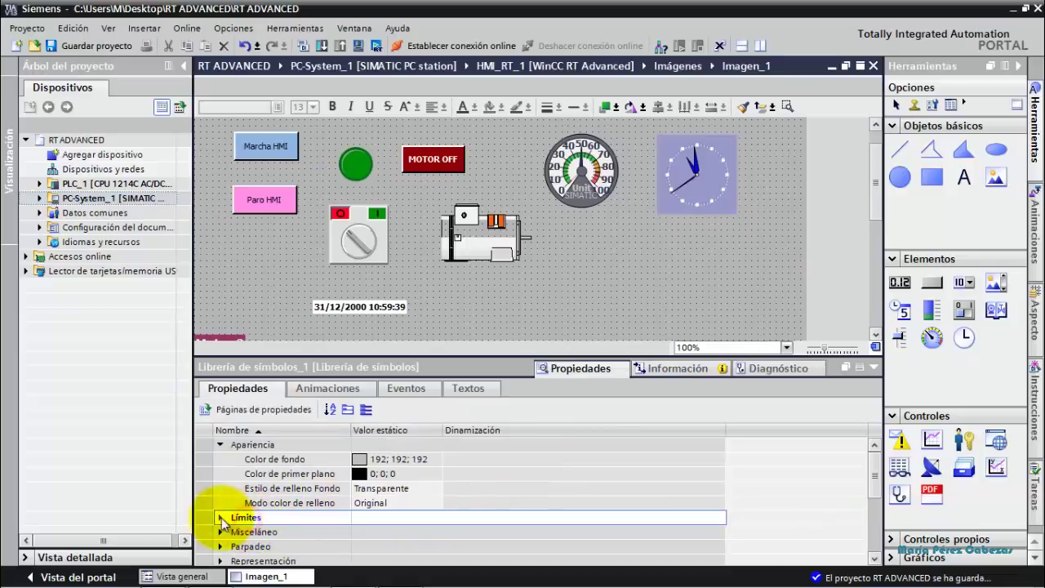
pyautogui.click(219, 518)
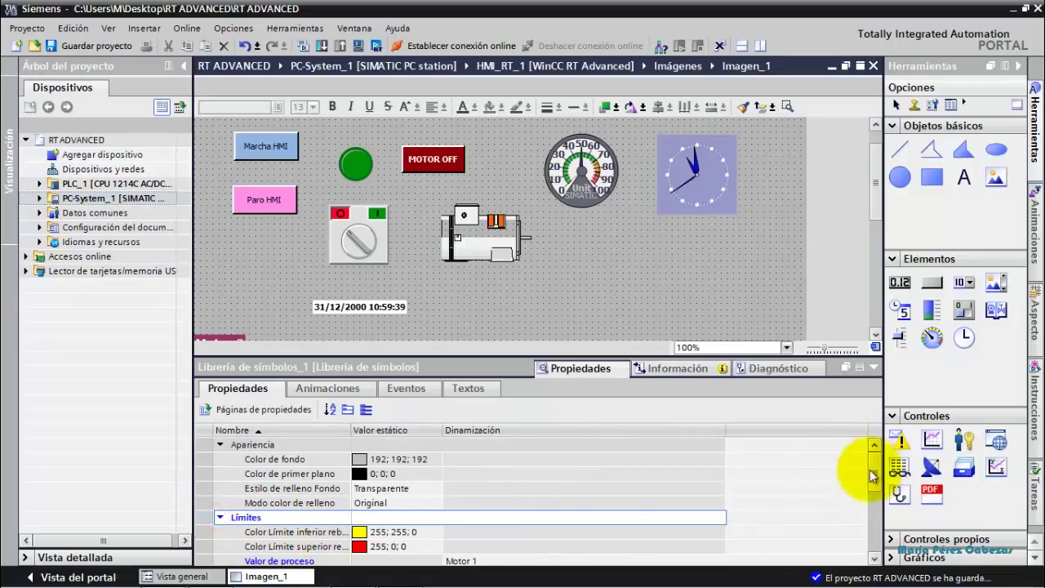
pyautogui.click(260, 408)
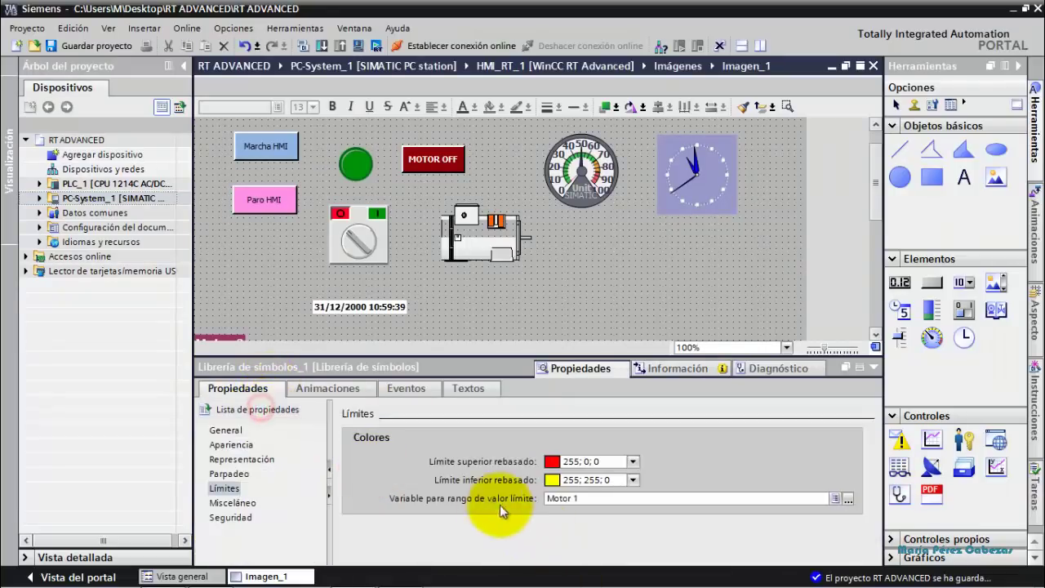
pyautogui.click(589, 499)
pyautogui.press('BackSpace')
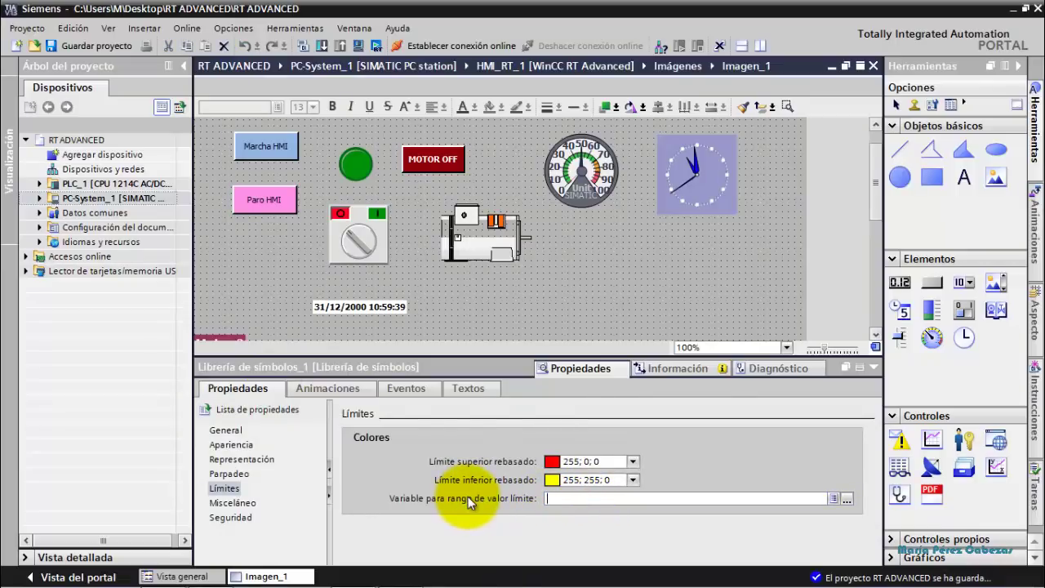
pyautogui.click(543, 380)
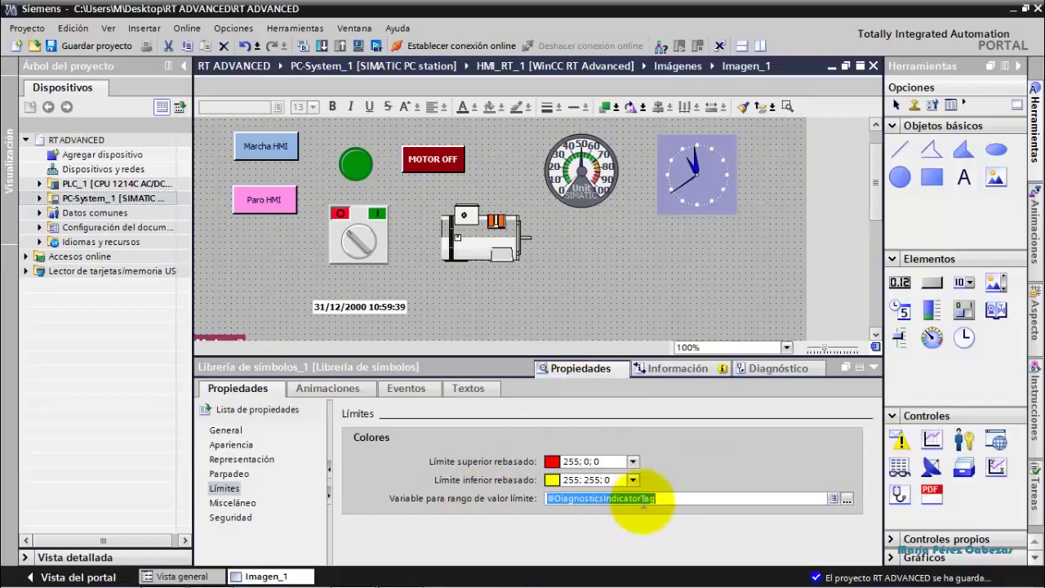
pyautogui.press('BackSpace')
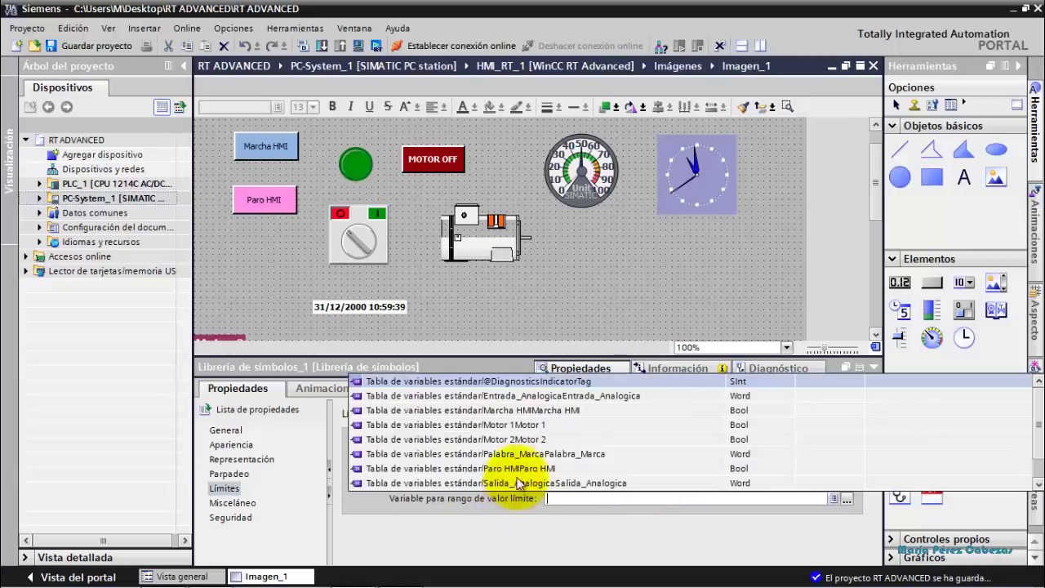
pyautogui.click(573, 312)
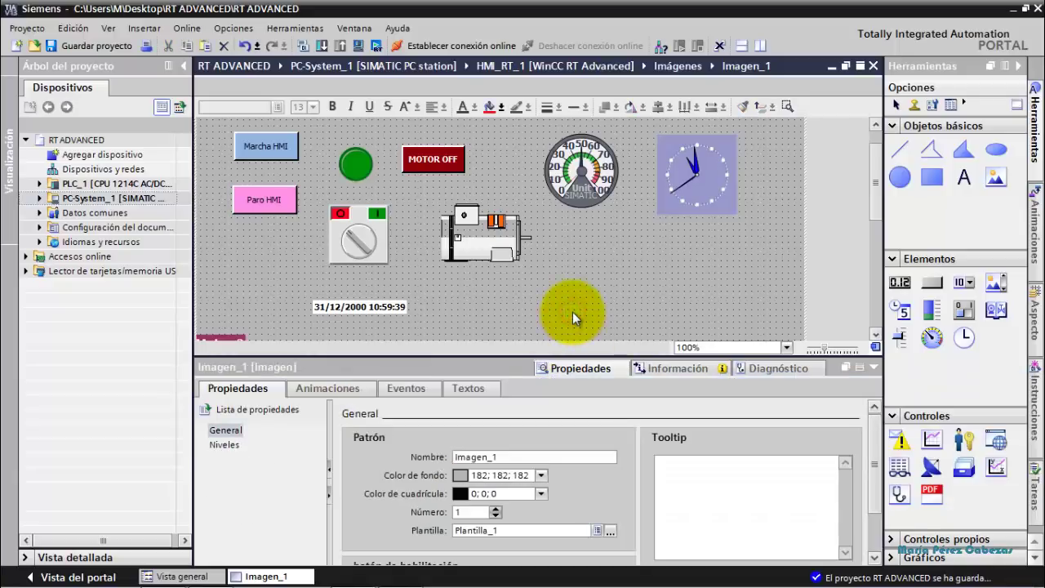
# Compile PC-System_1's hardware and software changes again and save the project.
pyautogui.rightClick(122, 198)
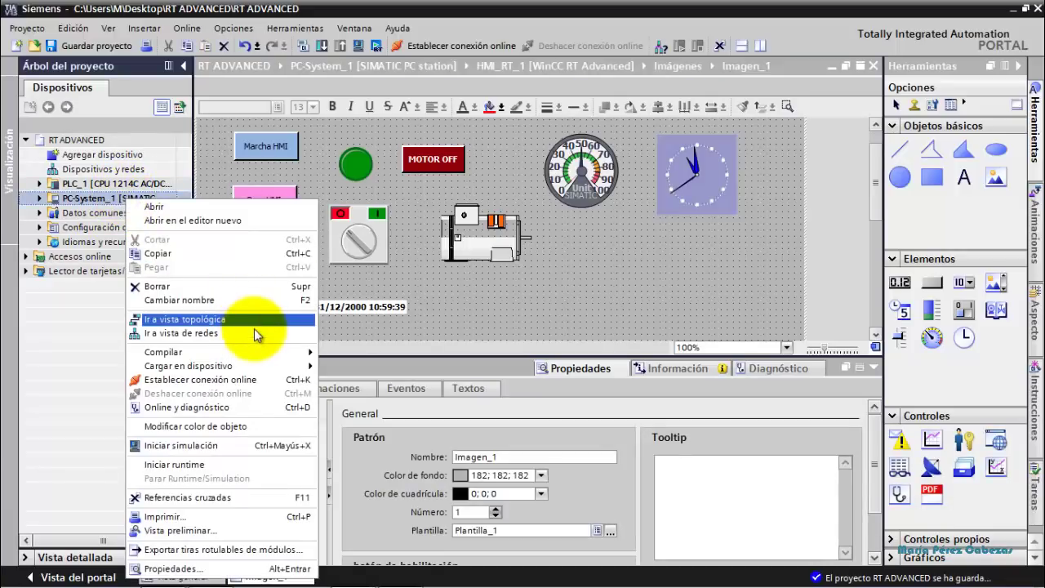
pyautogui.moveTo(253, 352)
pyautogui.click(367, 352)
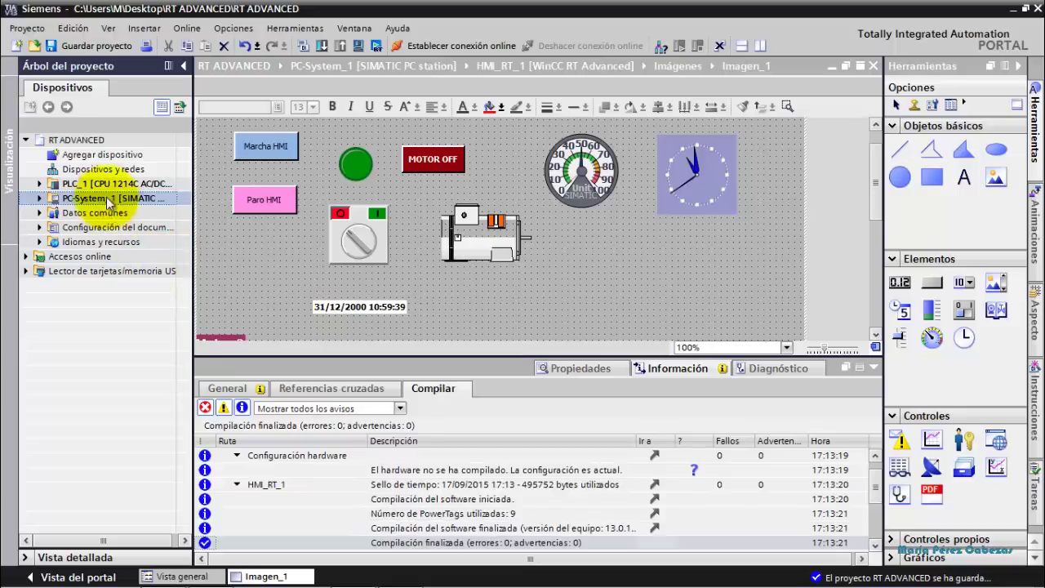
pyautogui.click(70, 183)
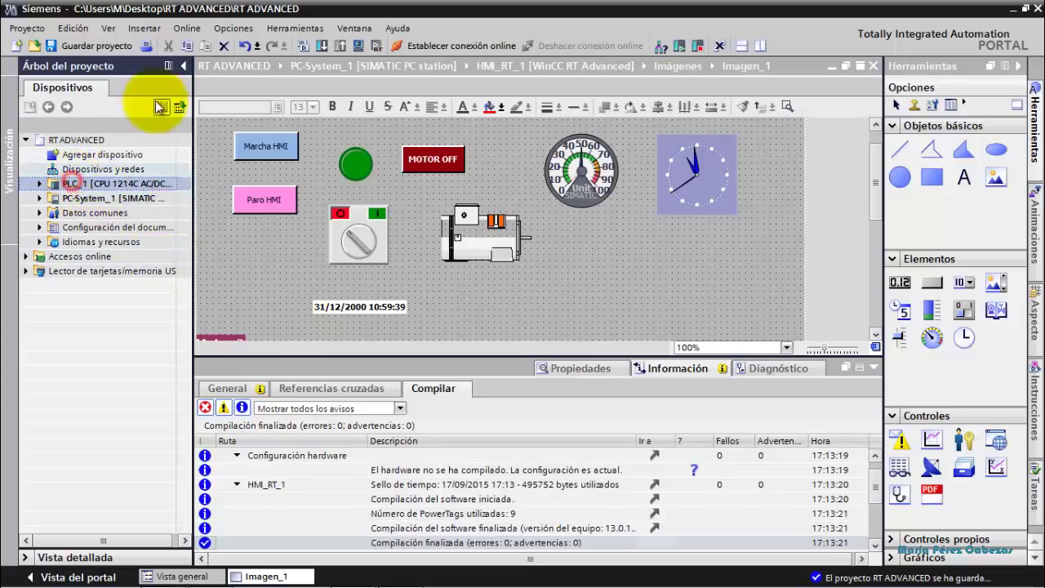
pyautogui.click(89, 48)
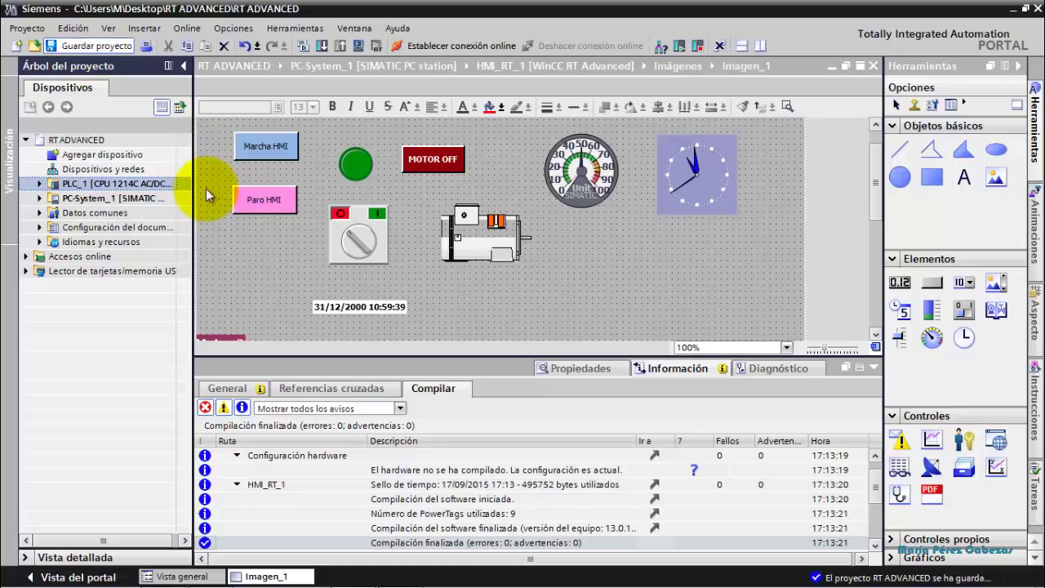
# Start the download of PLC_1 through subnet PN/IE_1 and search for compatible devices.
pyautogui.click(107, 181)
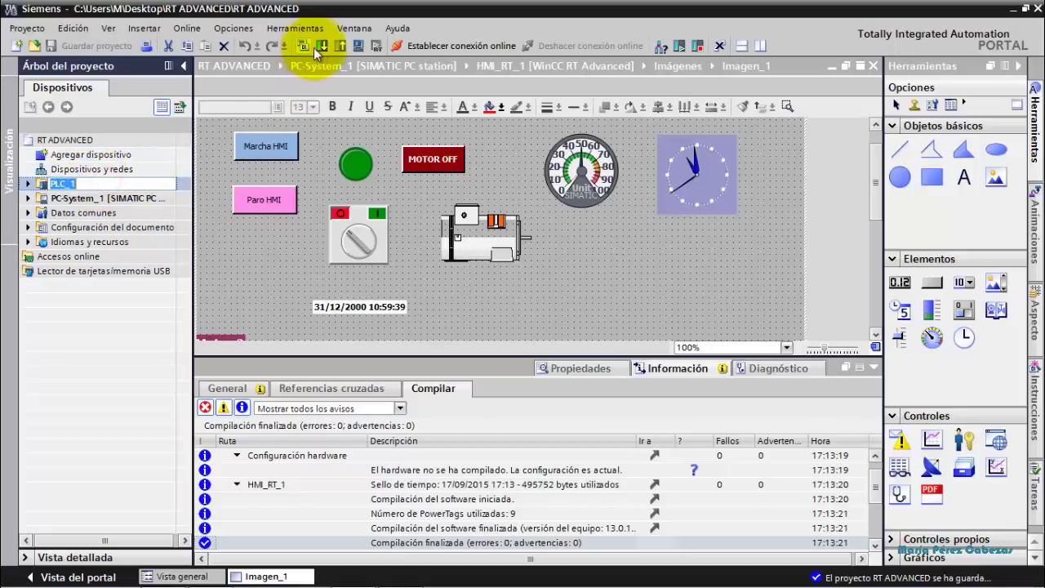
pyautogui.click(94, 304)
pyautogui.click(124, 186)
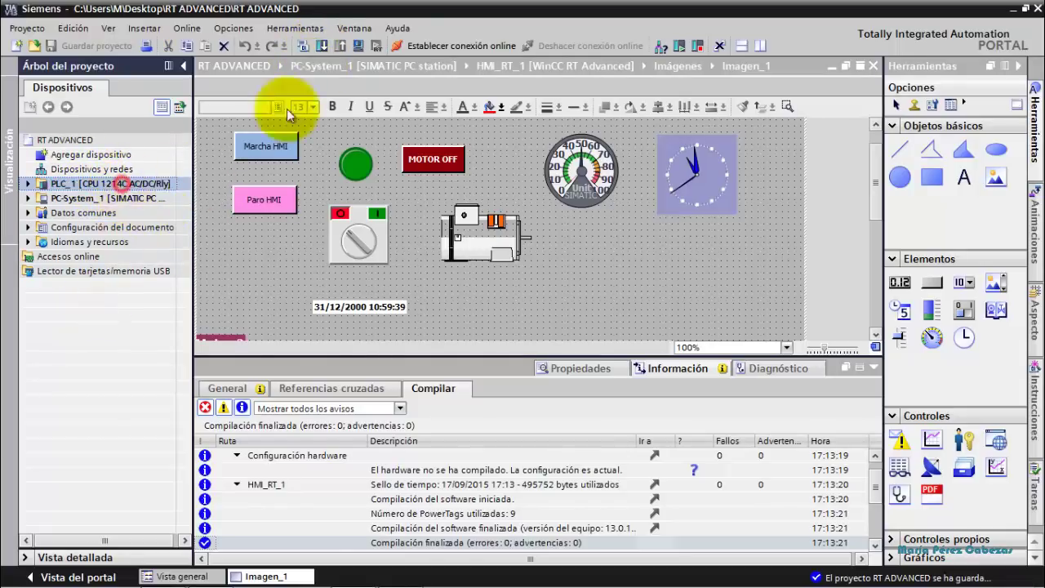
pyautogui.click(323, 46)
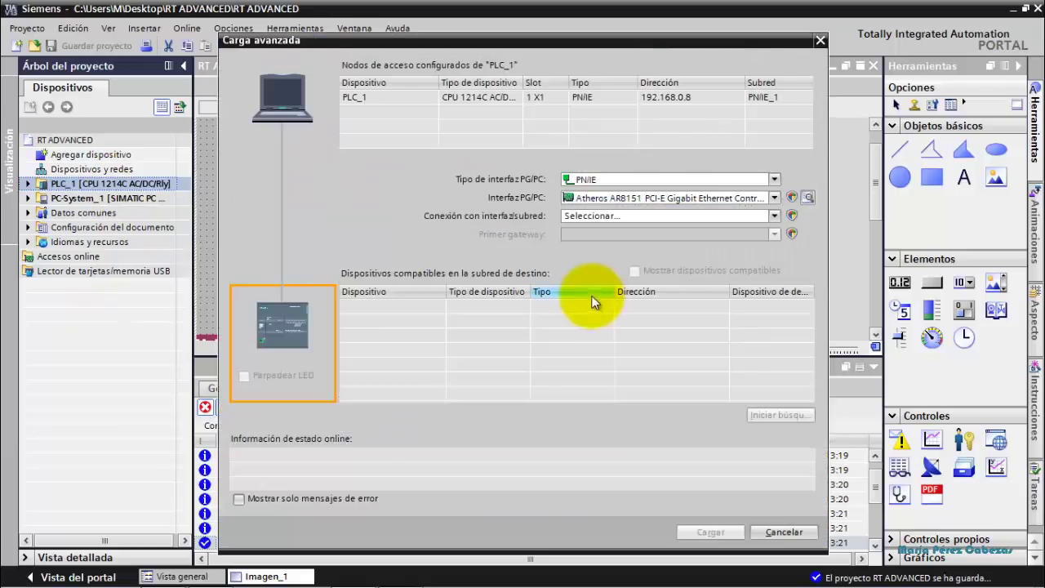
pyautogui.click(770, 216)
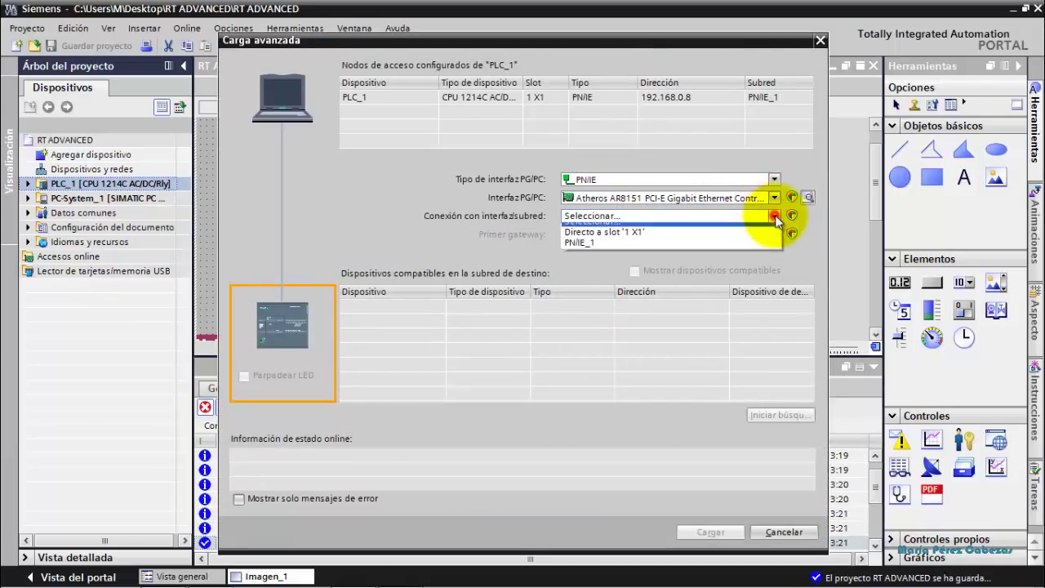
pyautogui.click(611, 245)
pyautogui.click(780, 416)
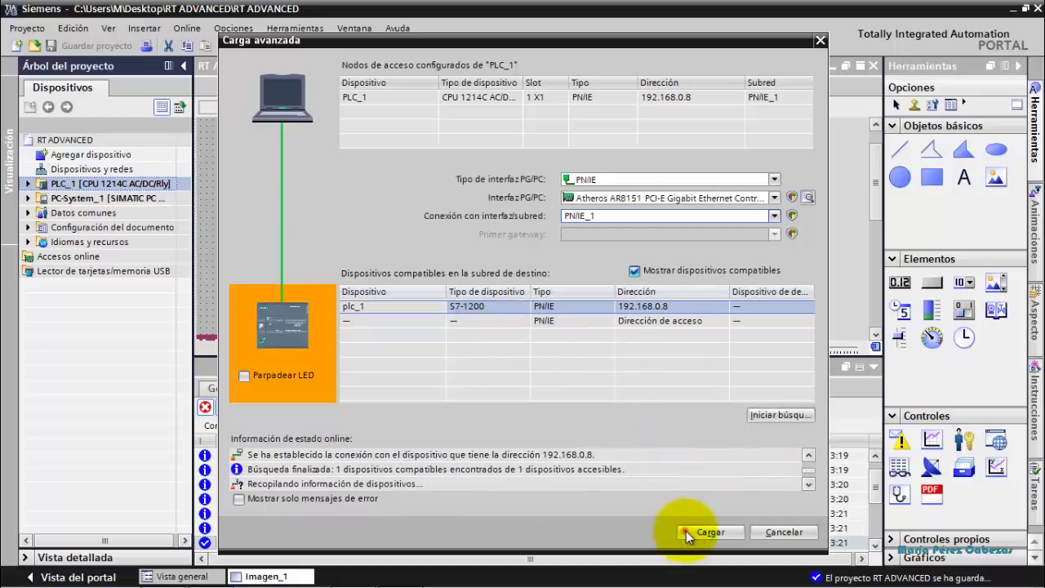
# Load the program into PLC_1 at 192.168.0.8, stopping all modules before the load and starting them all on completion.
pyautogui.click(685, 530)
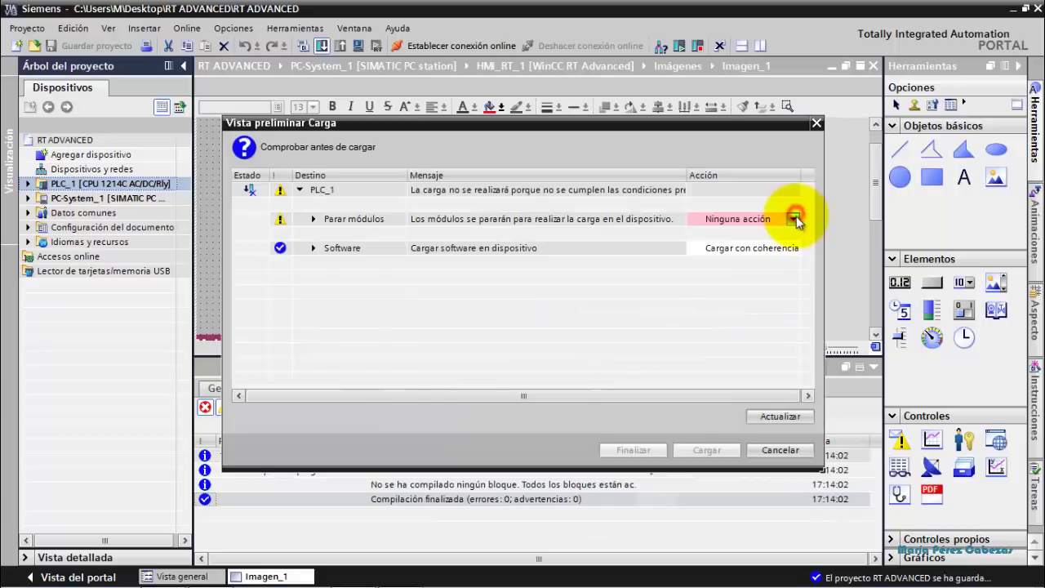
pyautogui.click(793, 218)
pyautogui.click(737, 242)
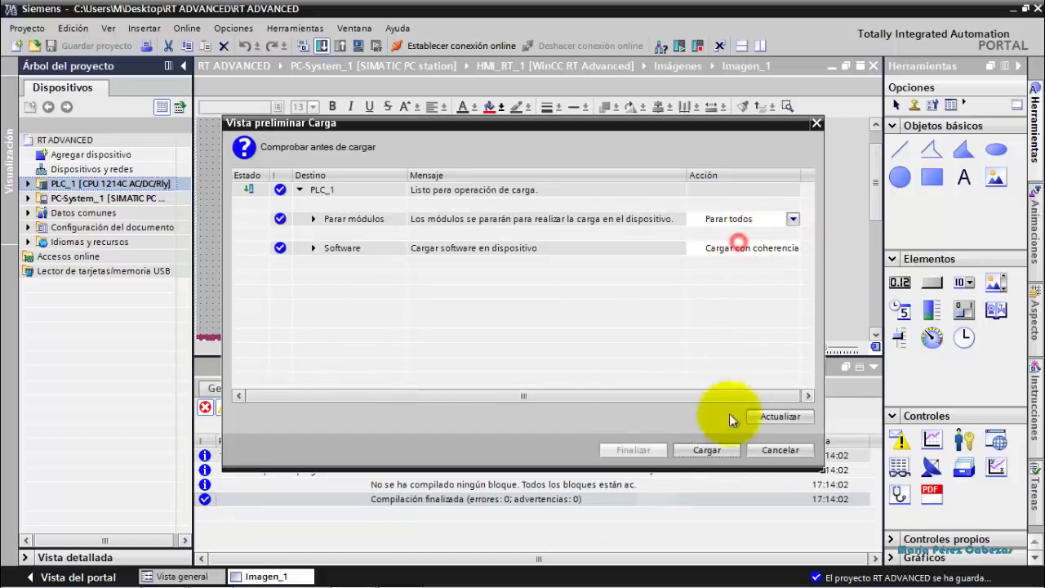
pyautogui.click(704, 449)
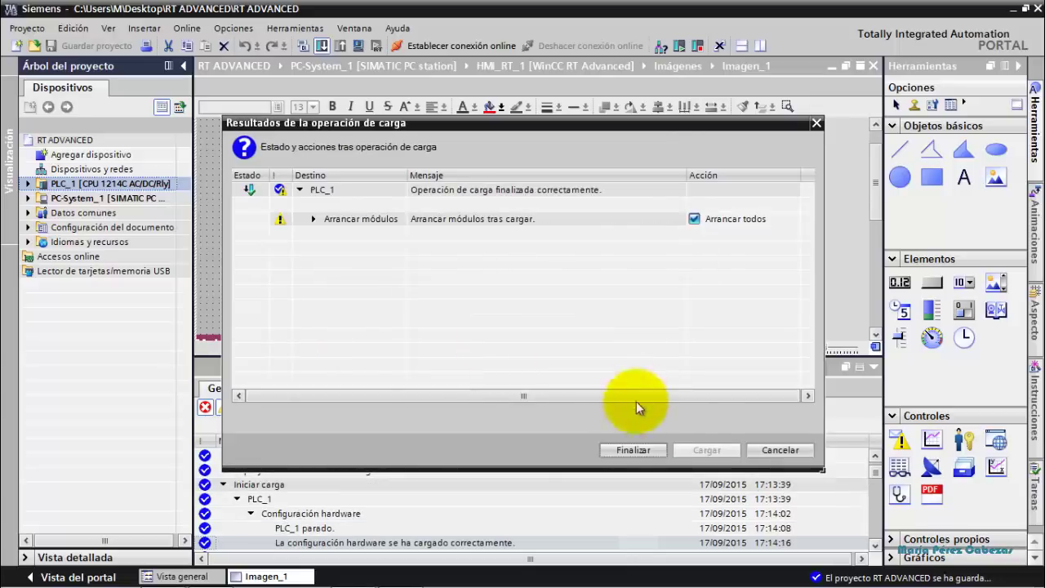
pyautogui.click(630, 449)
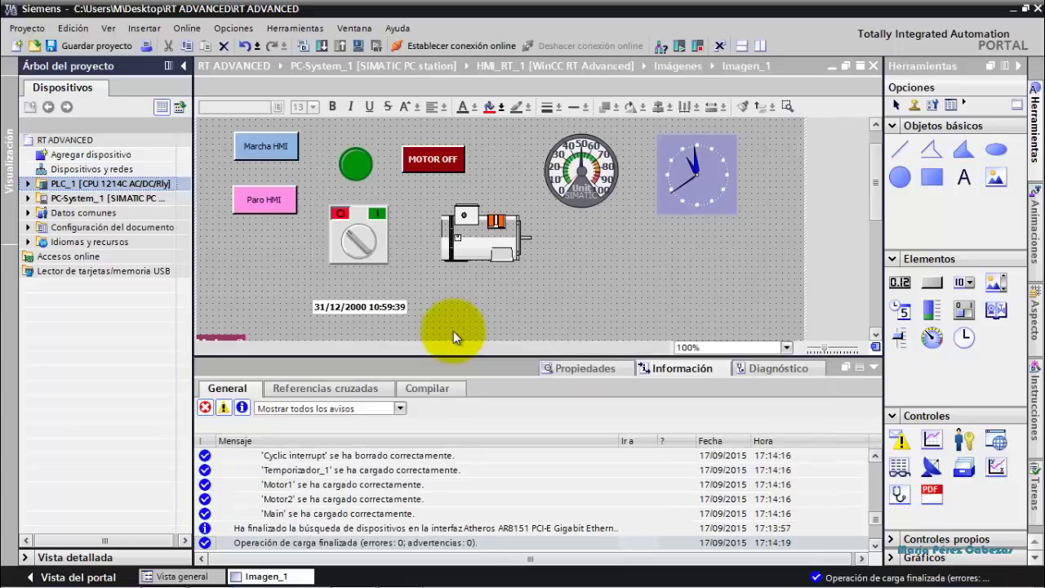
# Open PLC_1's watch table Tabla de observación_1 to review its analog variables and close it again.
pyautogui.click(155, 199)
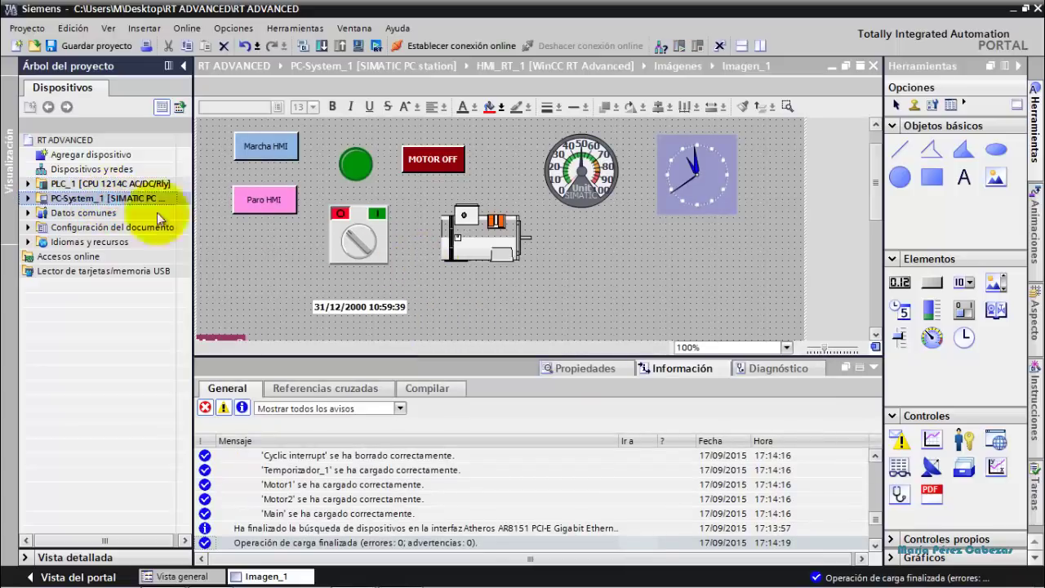
pyautogui.click(27, 184)
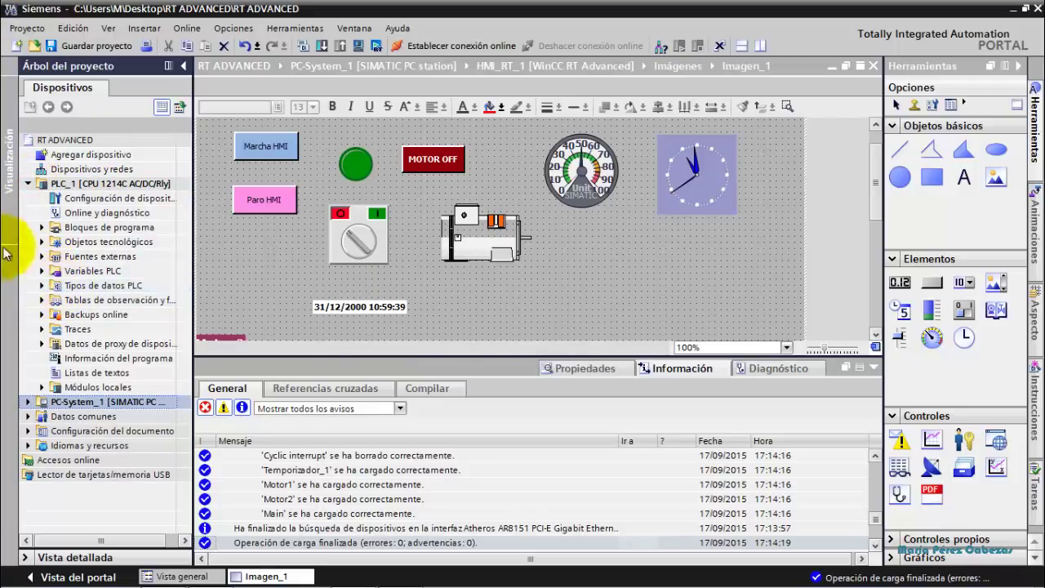
pyautogui.click(41, 299)
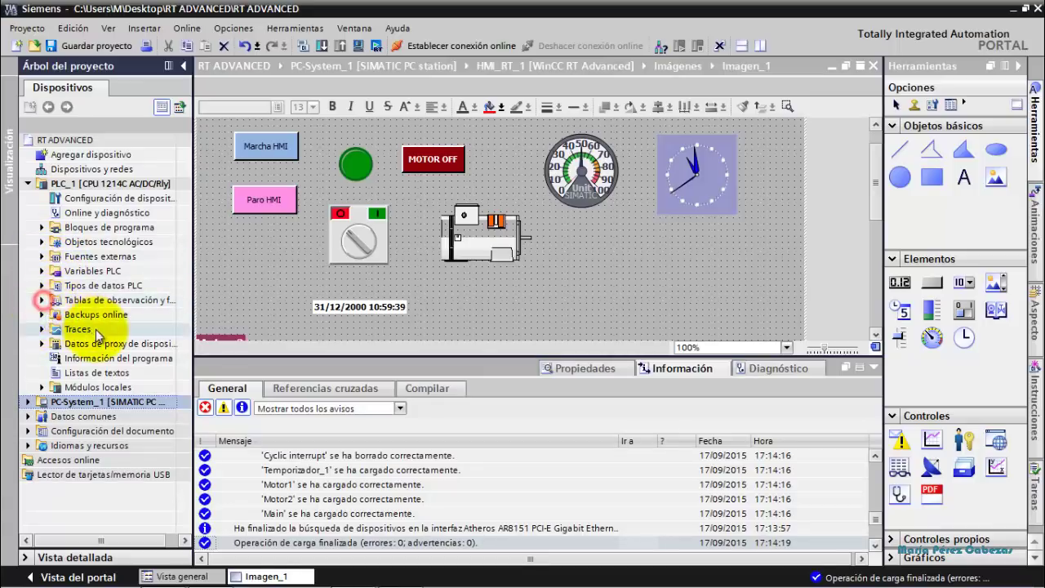
pyautogui.click(41, 300)
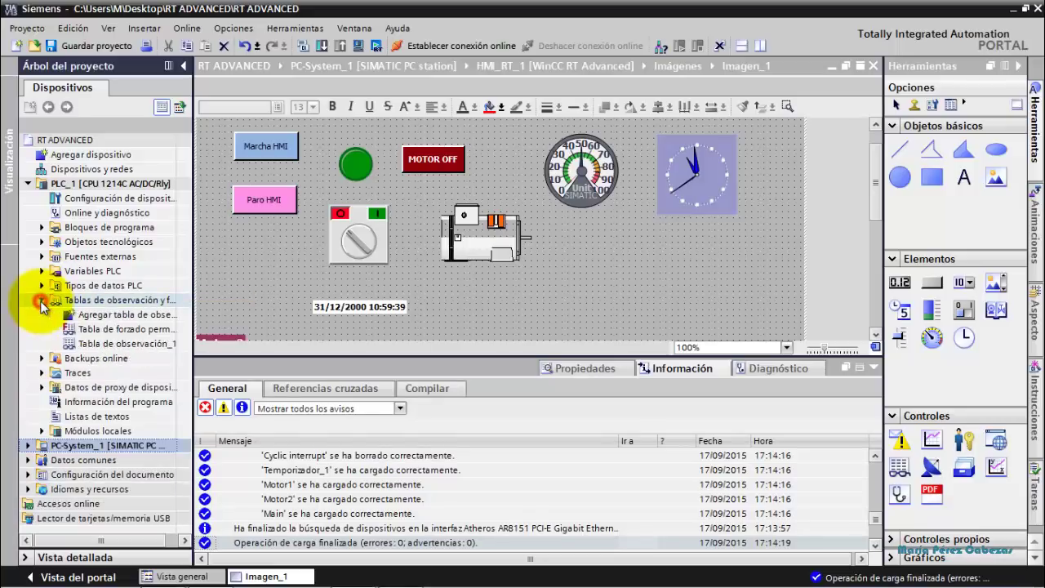
pyautogui.click(97, 344)
pyautogui.doubleClick(97, 343)
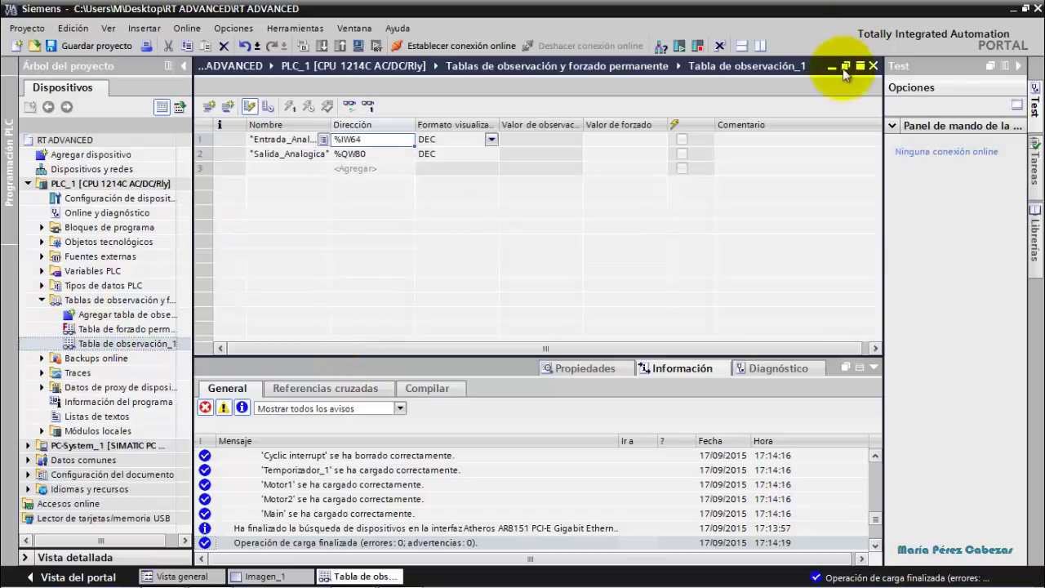
pyautogui.click(872, 65)
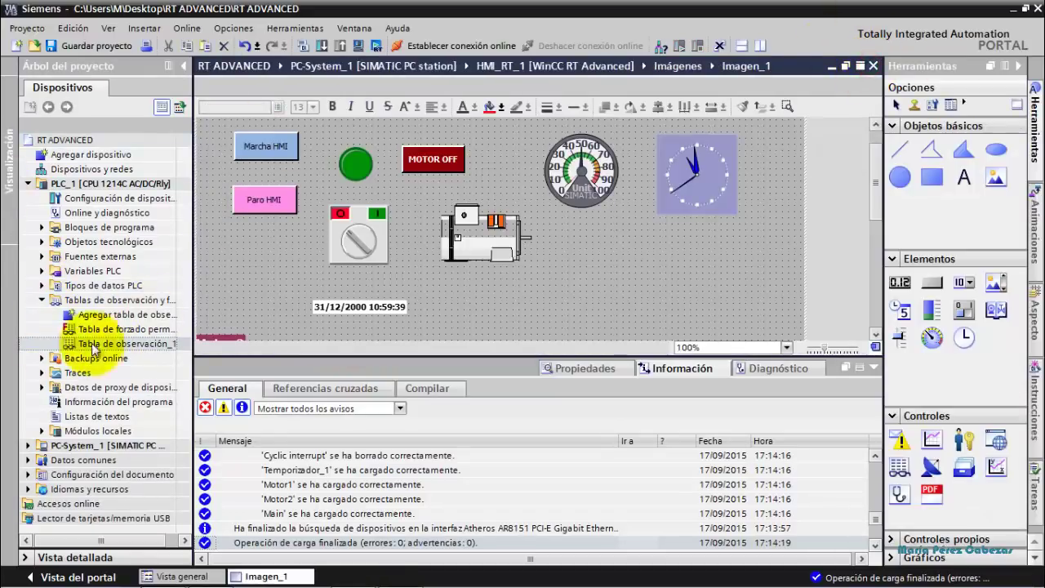
pyautogui.click(42, 300)
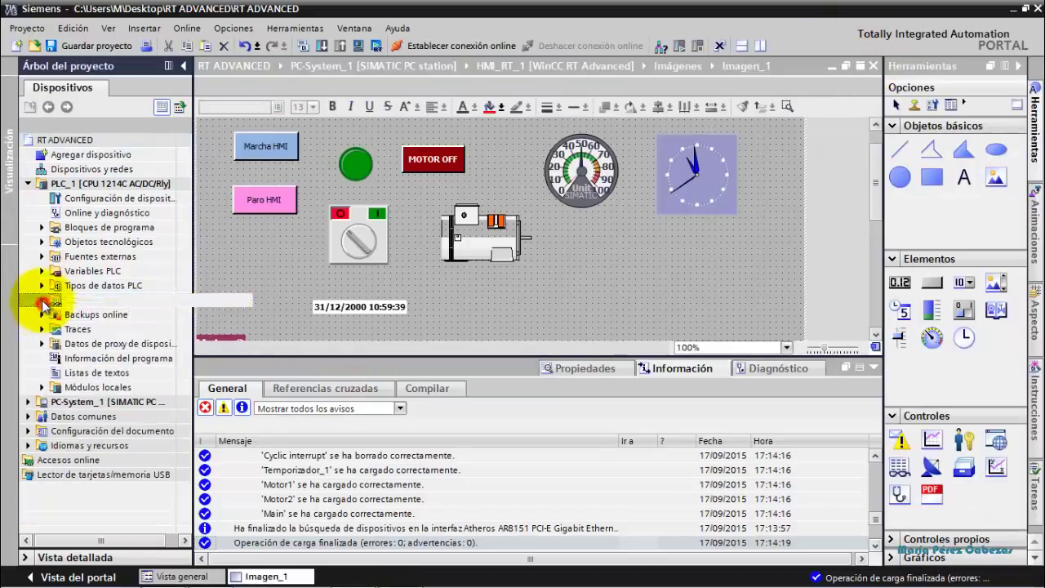
# Open PLC_1's Motor1 [FC1] block, turn on online monitoring and examine the set and reset logic in Segmento 1.
pyautogui.click(40, 231)
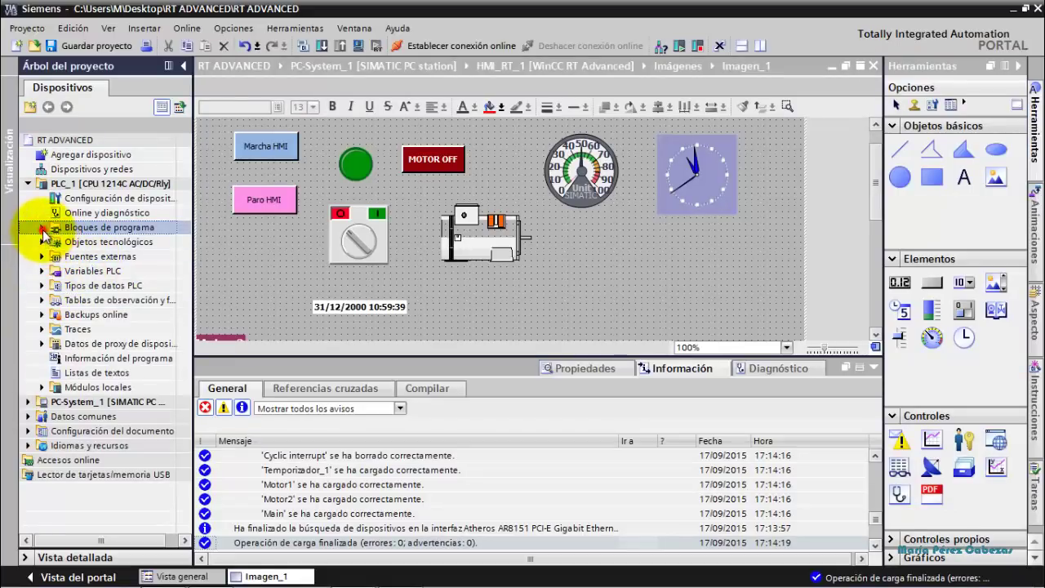
pyautogui.click(42, 227)
pyautogui.click(98, 271)
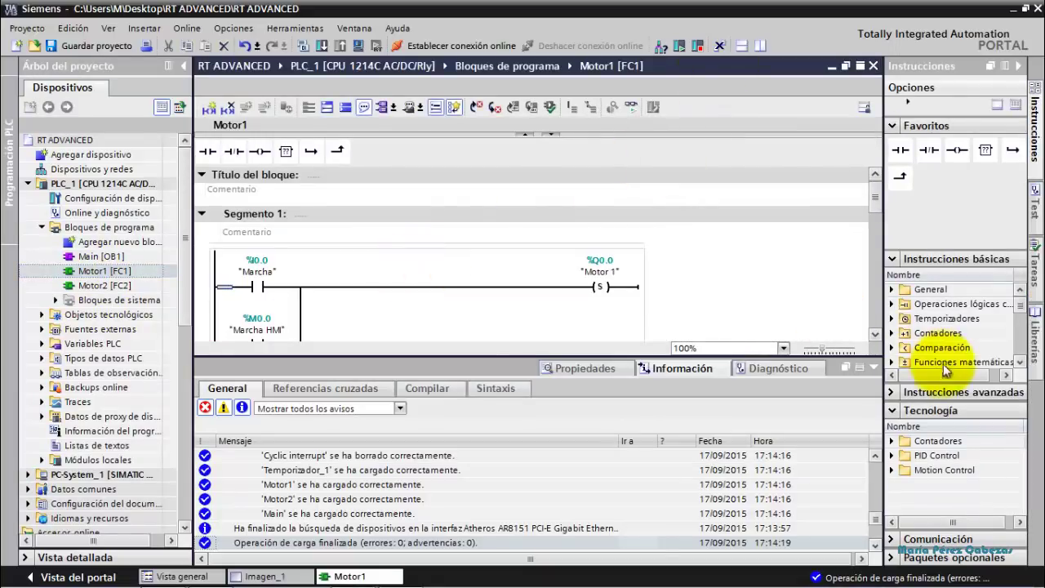
pyautogui.click(873, 367)
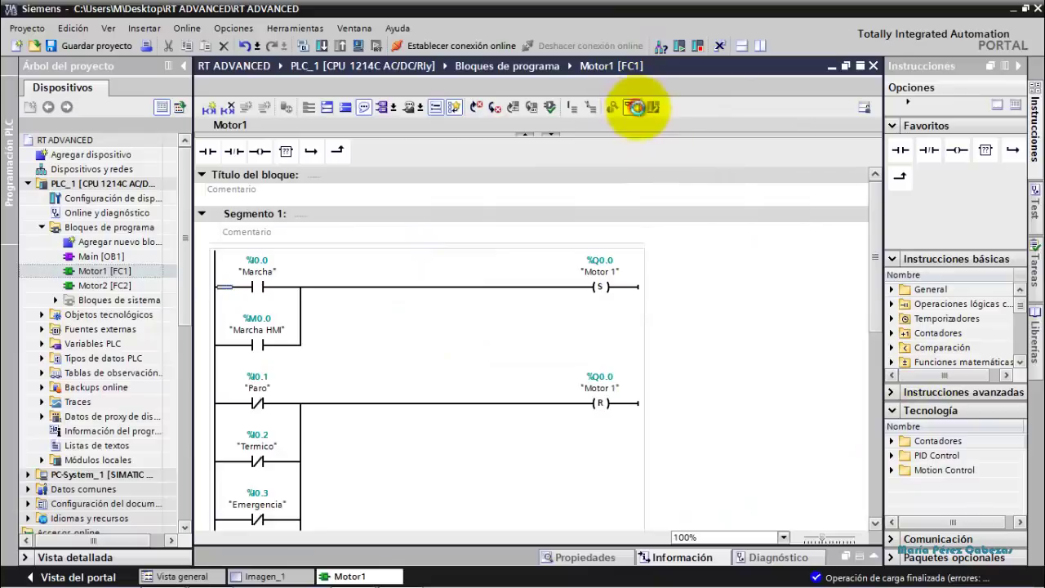
pyautogui.click(637, 107)
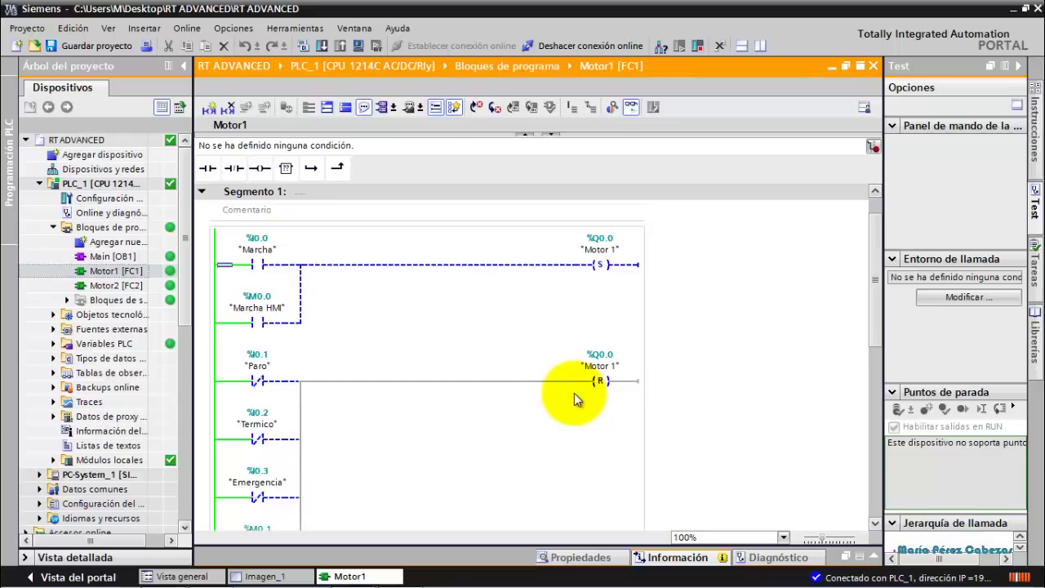
pyautogui.moveTo(878, 296); pyautogui.dragTo(875, 330)
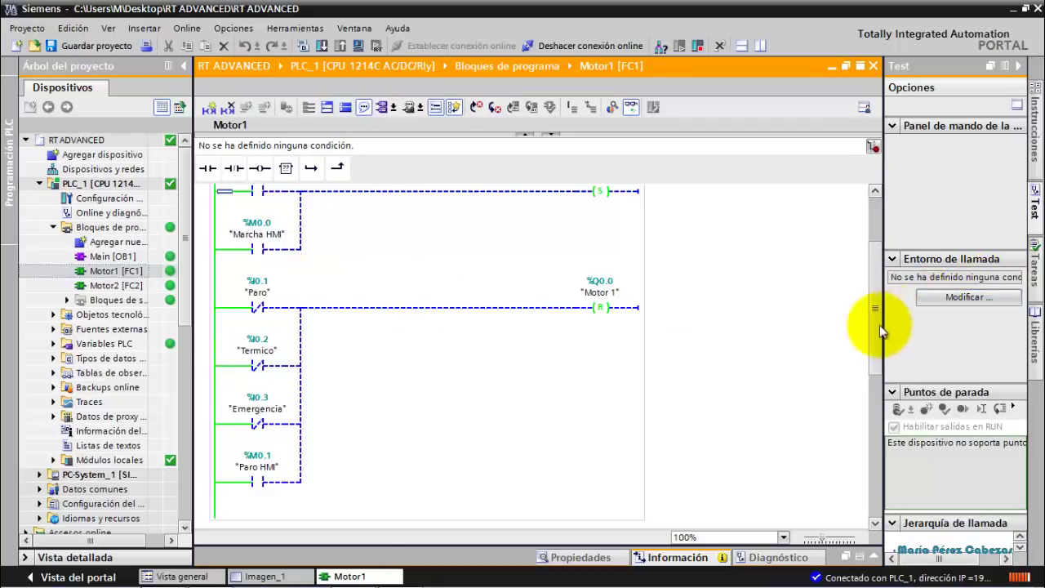
pyautogui.moveTo(879, 325); pyautogui.dragTo(875, 330)
pyautogui.scroll(2, 875, 330)
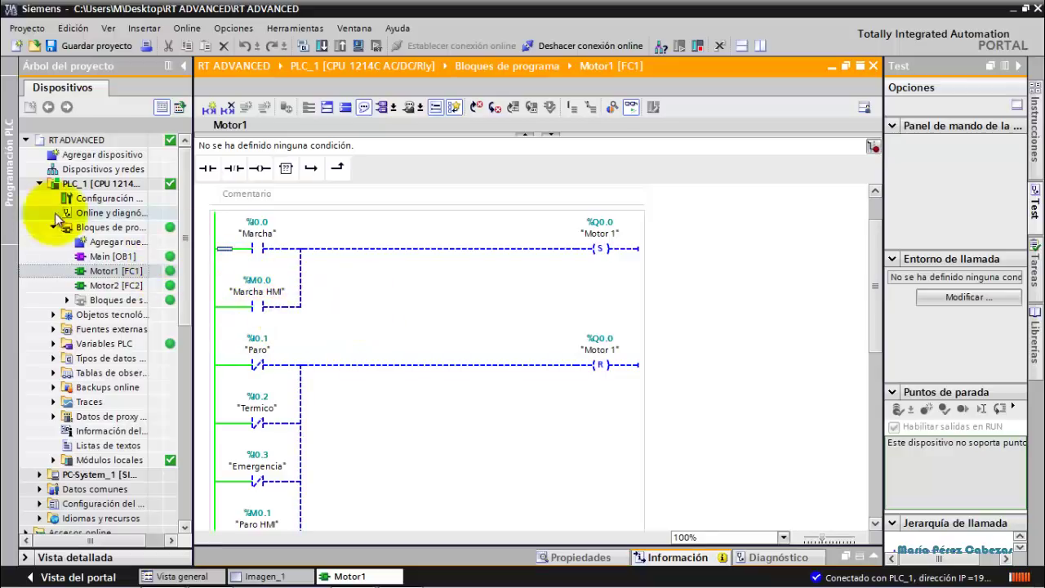
# Start the runtime of PC-System_1 and test Motor 1 with the Marcha HMI and Paro HMI buttons.
pyautogui.click(106, 474)
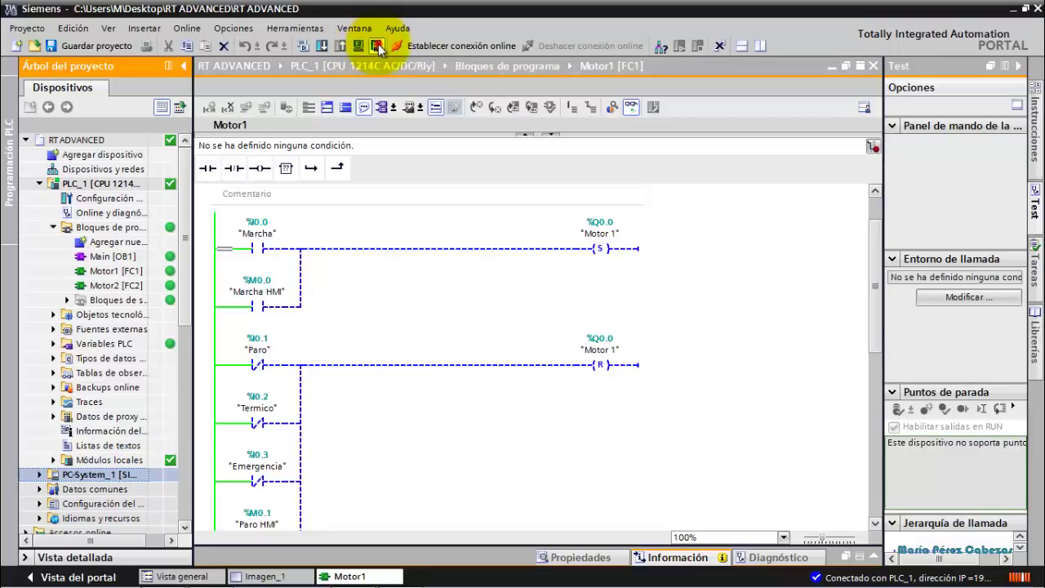
pyautogui.click(377, 46)
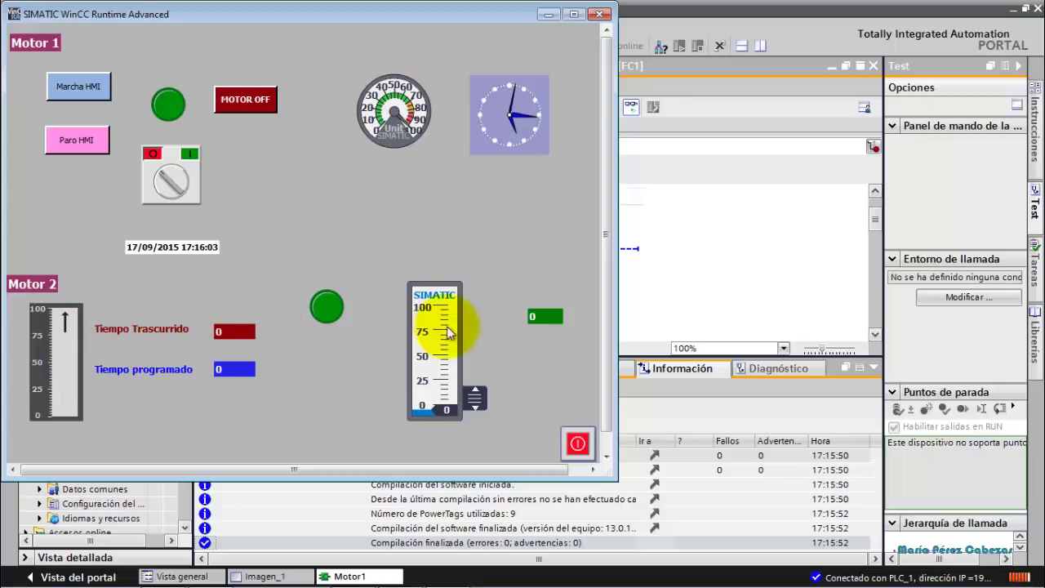
pyautogui.click(75, 96)
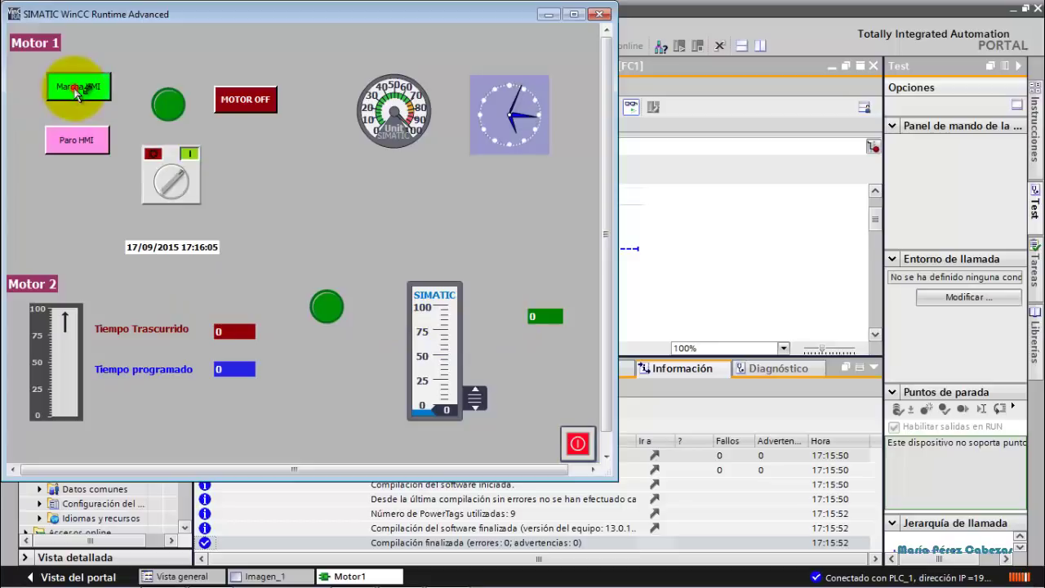
pyautogui.click(79, 141)
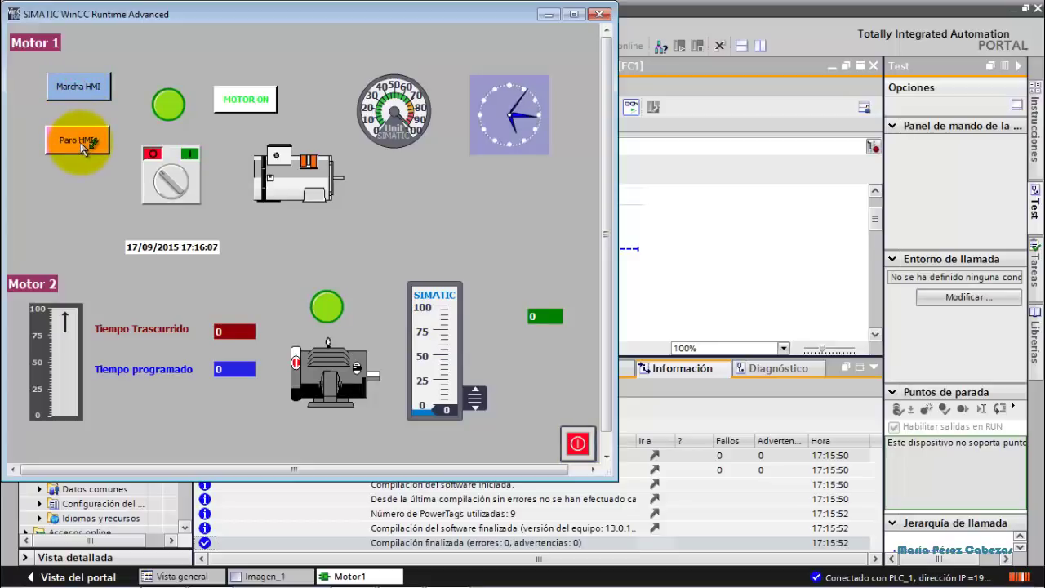
pyautogui.click(82, 145)
pyautogui.click(86, 93)
pyautogui.click(77, 137)
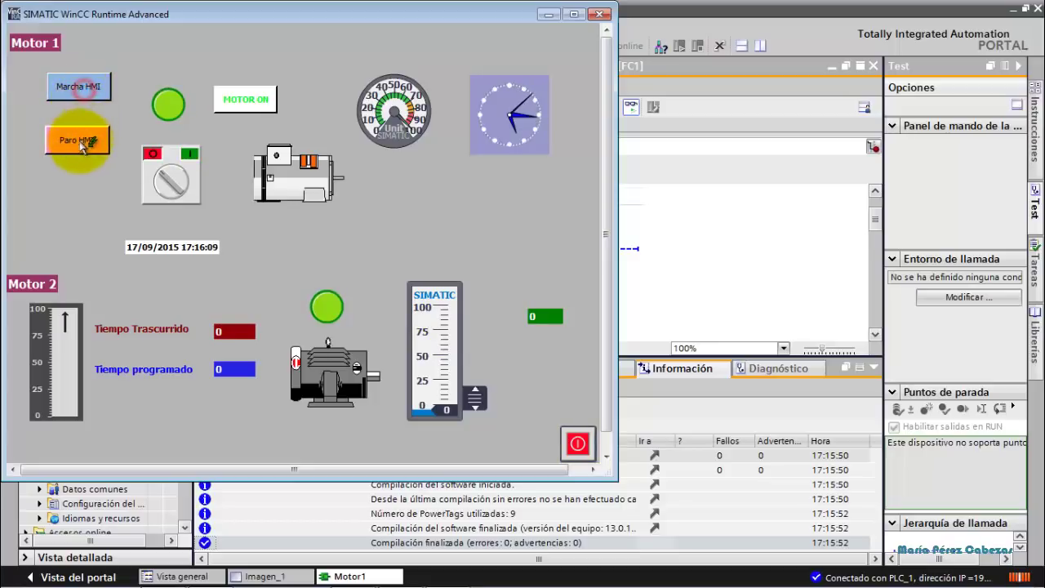
# Test Motor 1's selector switch and its MOTOR ON/OFF text field in the running HMI.
pyautogui.click(169, 178)
pyautogui.click(172, 180)
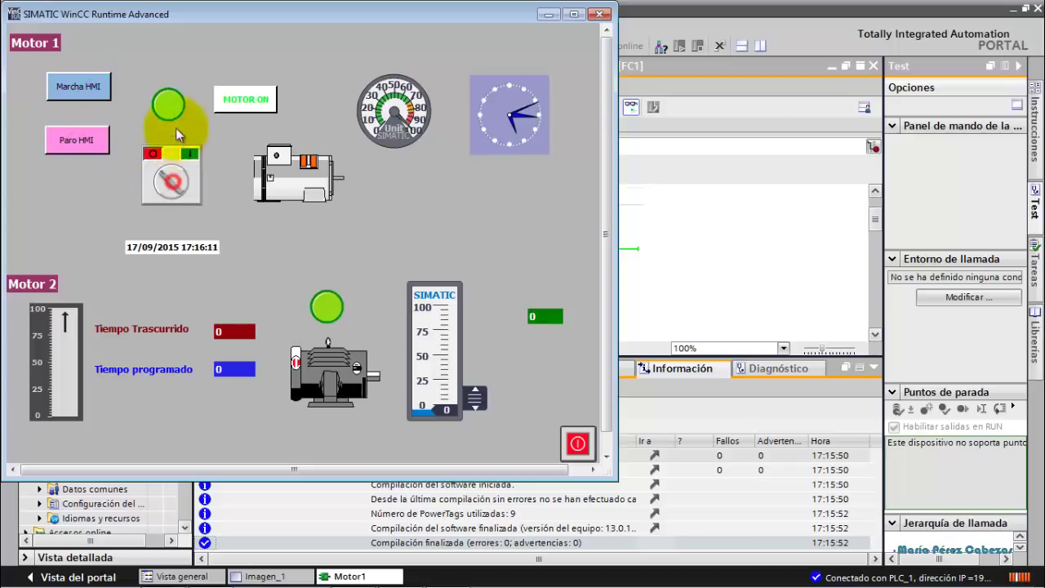
pyautogui.click(255, 104)
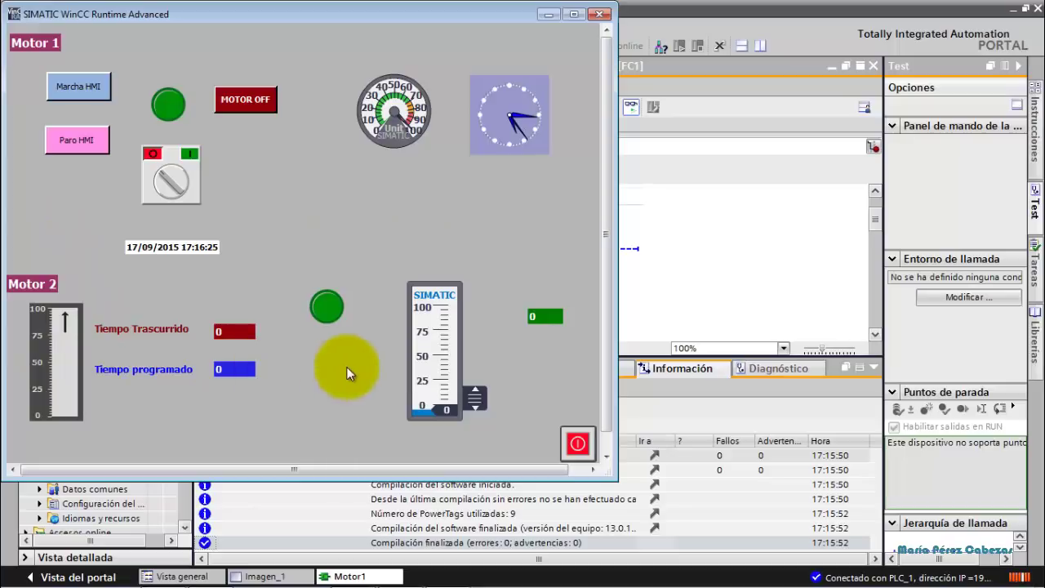
# Set the Motor 2 slider to 64, try the Tiempo Trascurrido field and exit the runtime.
pyautogui.moveTo(480, 408); pyautogui.dragTo(474, 346)
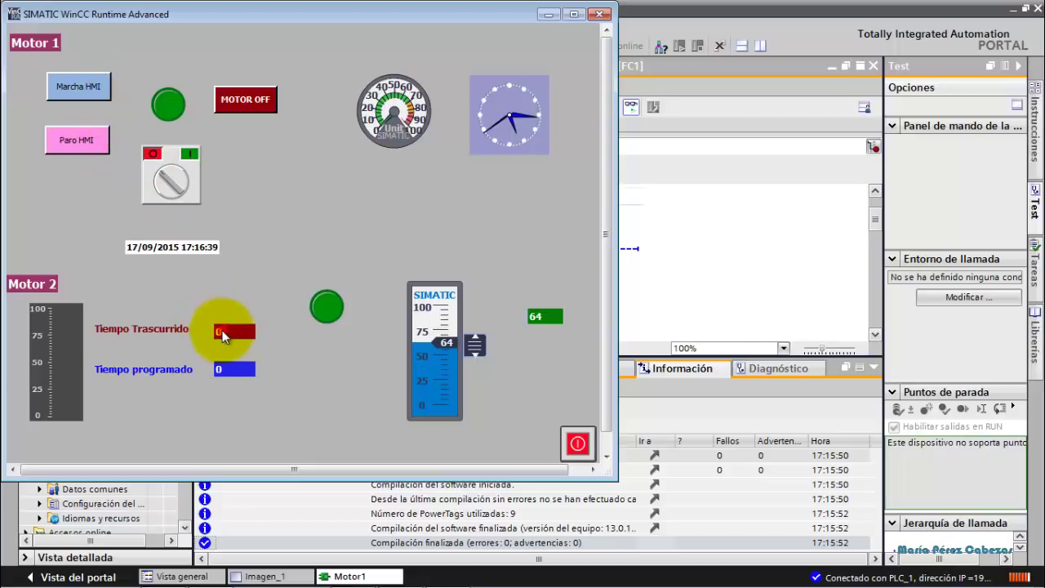
pyautogui.click(223, 335)
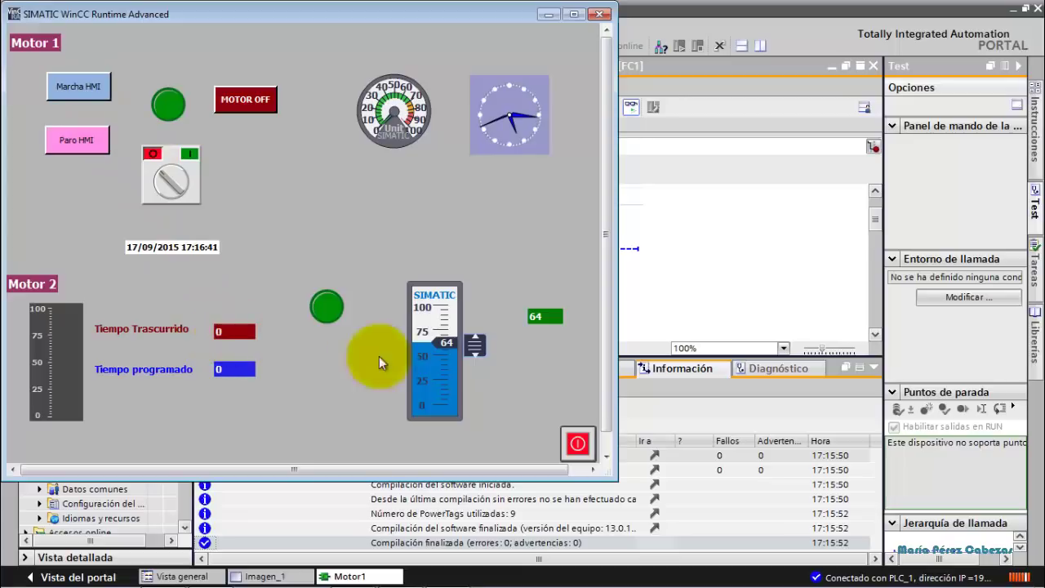
pyautogui.click(577, 444)
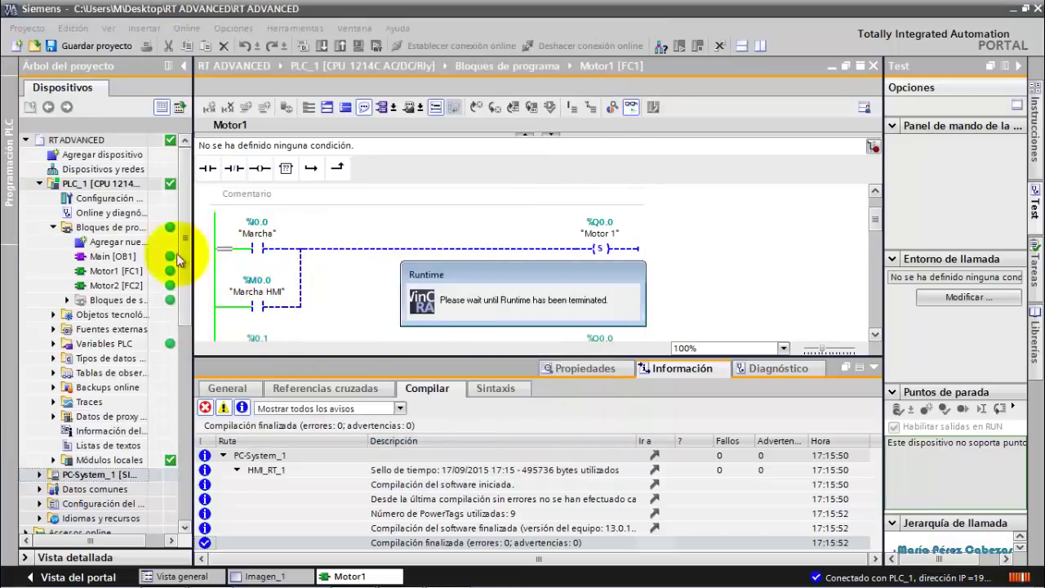
# Close the Motor1 block and check the general properties of the Tiempo Trascurrido field in Imagen_1.
pyautogui.click(39, 184)
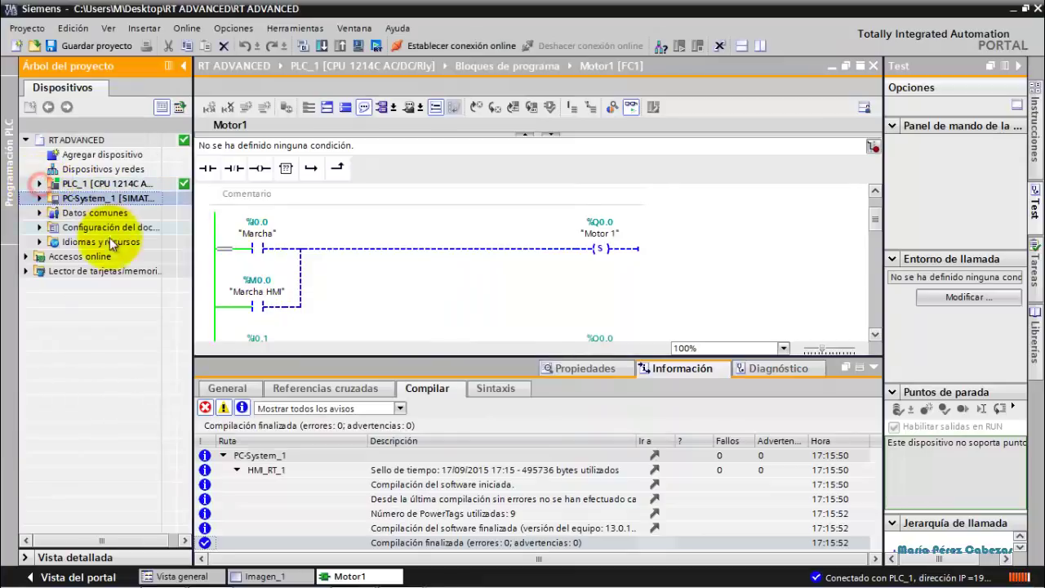
pyautogui.click(39, 198)
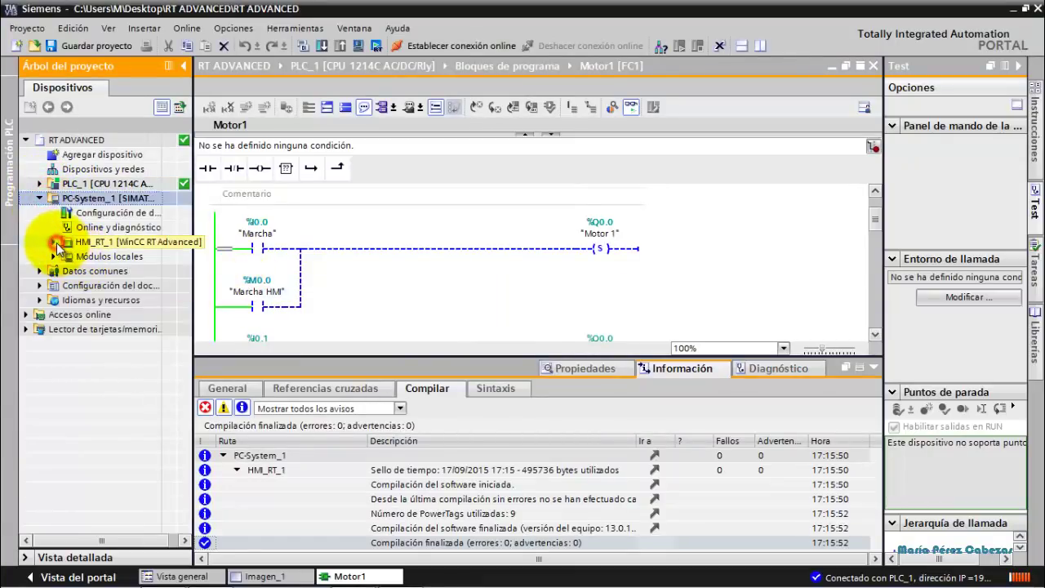
pyautogui.click(54, 243)
pyautogui.click(873, 67)
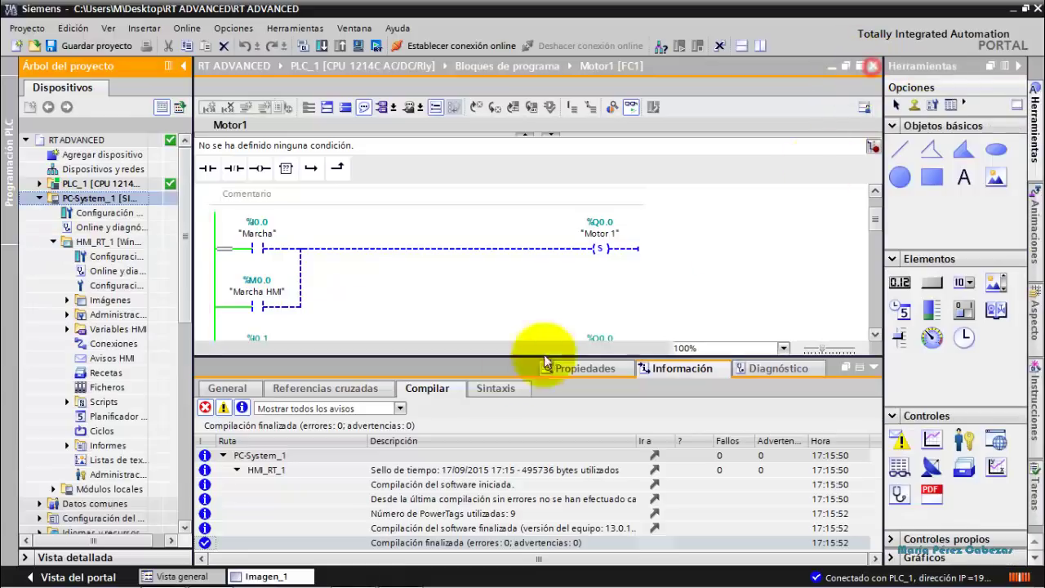
pyautogui.moveTo(879, 177); pyautogui.dragTo(875, 253)
pyautogui.click(420, 181)
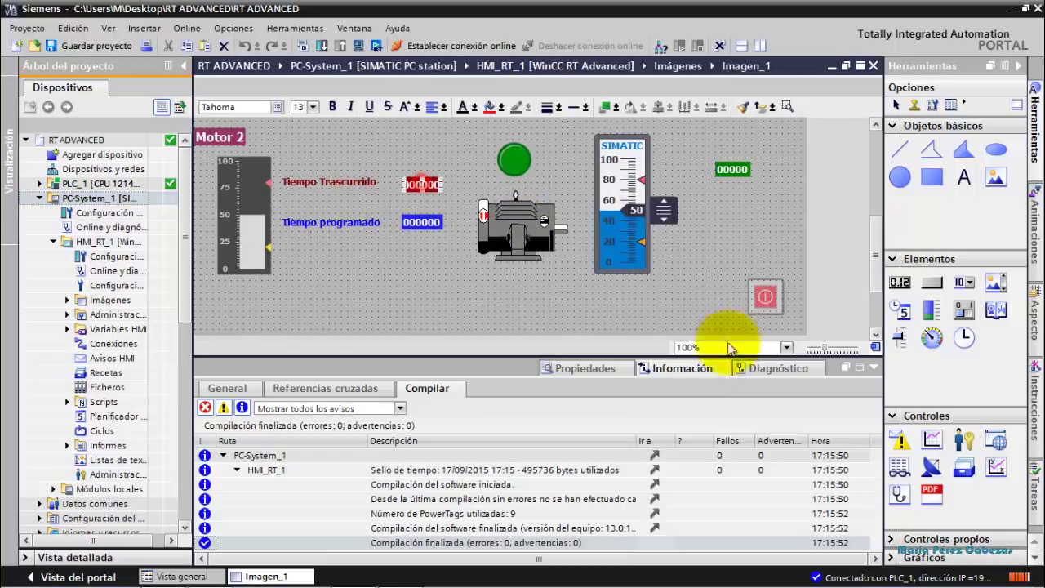
pyautogui.click(606, 367)
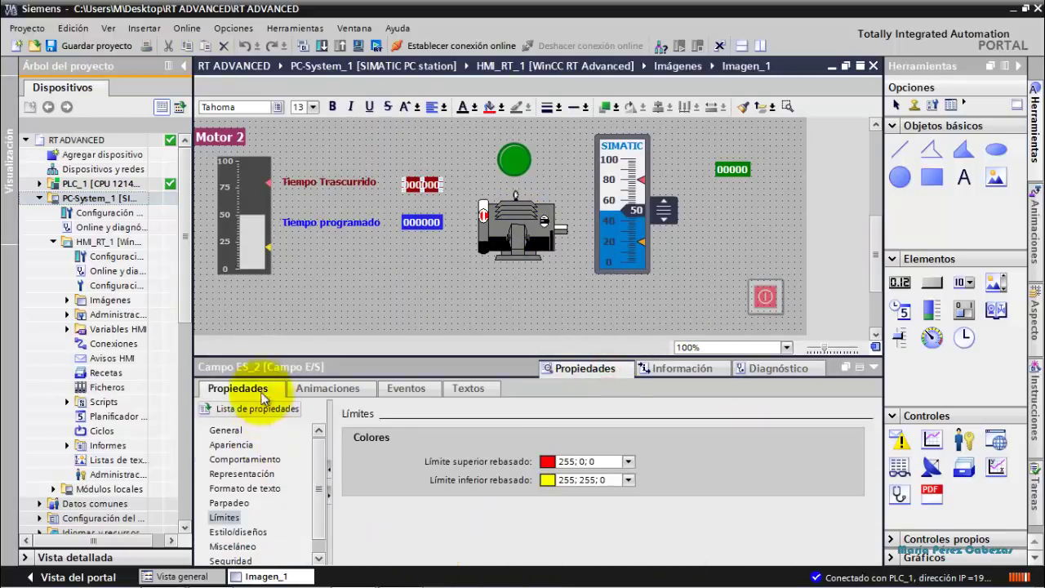
pyautogui.click(225, 431)
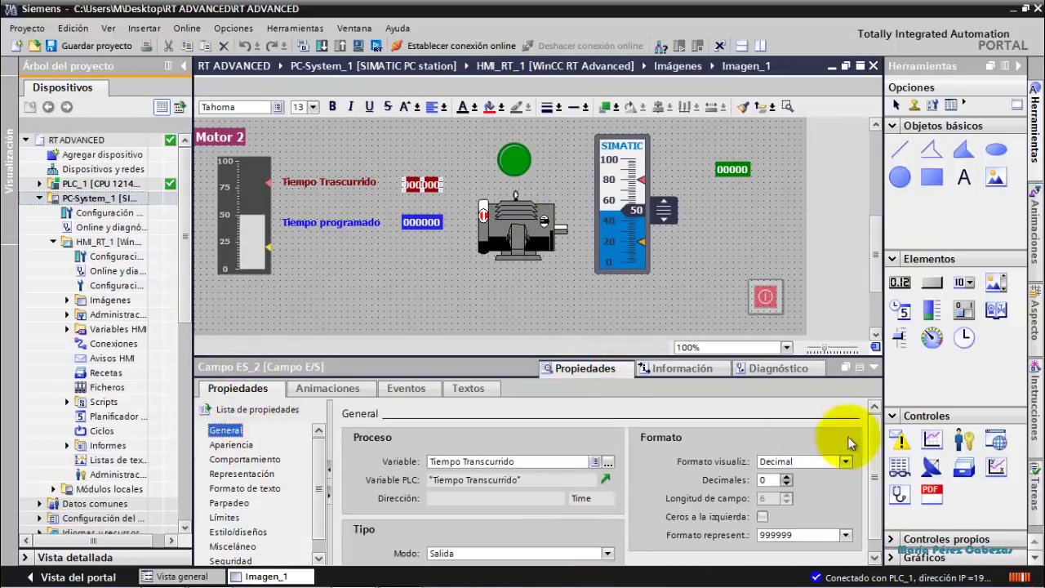
pyautogui.click(882, 449)
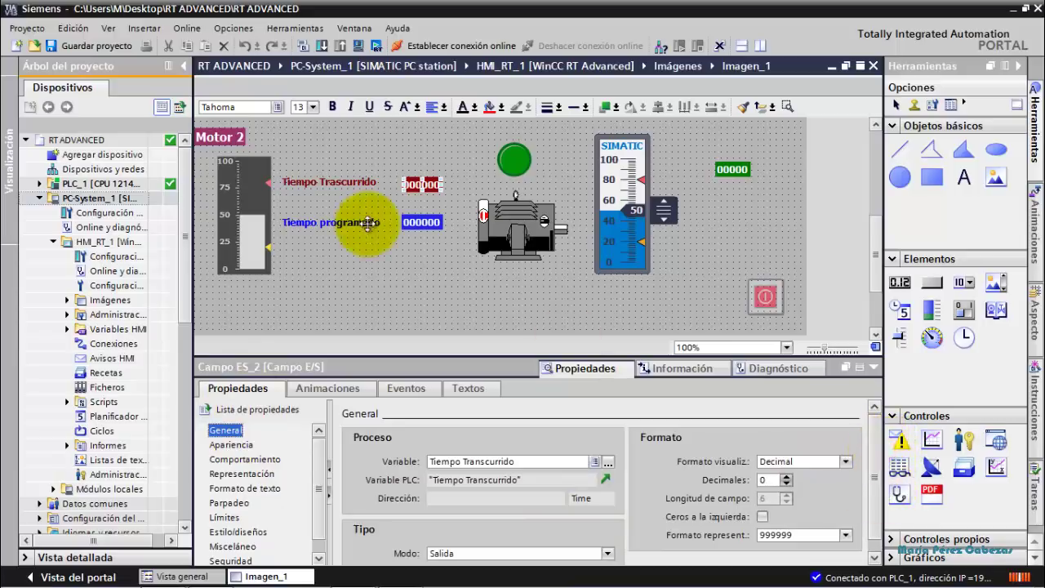
# Check the variables assigned to the Tiempo programado field and to the Motor 2 bar in Imagen_1.
pyautogui.click(421, 222)
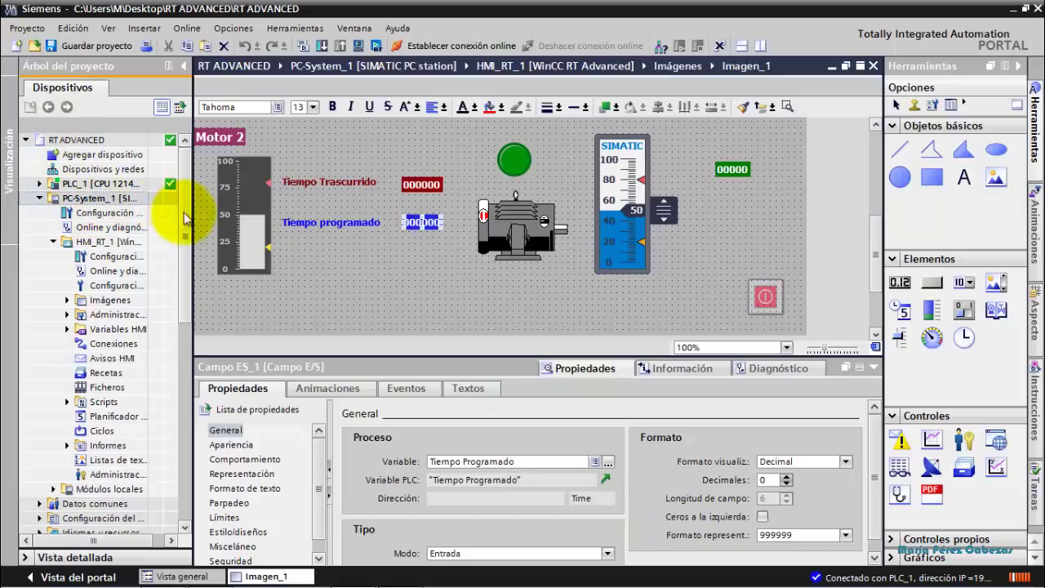
pyautogui.click(127, 199)
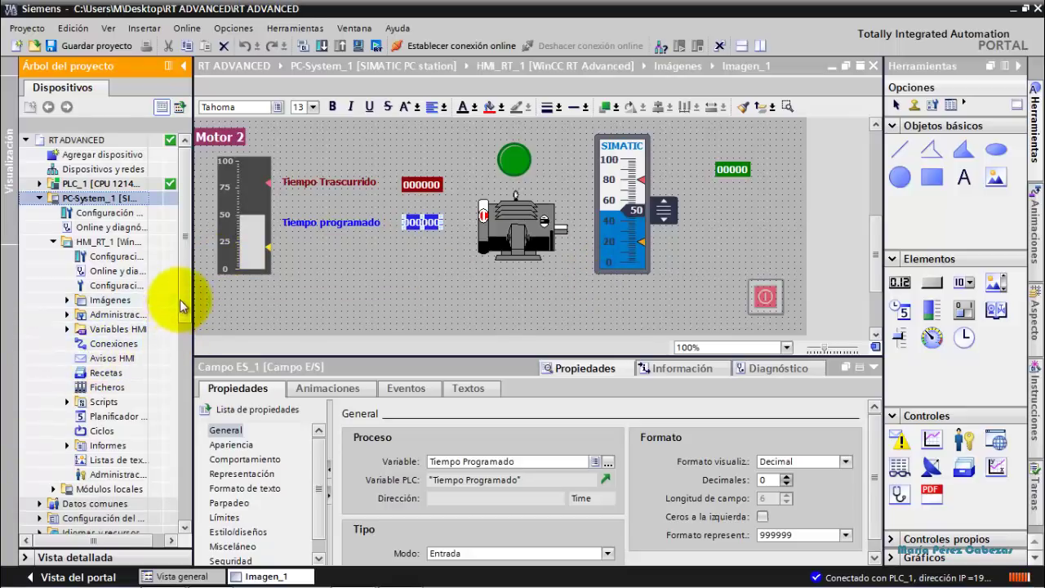
pyautogui.moveTo(181, 298); pyautogui.dragTo(183, 341)
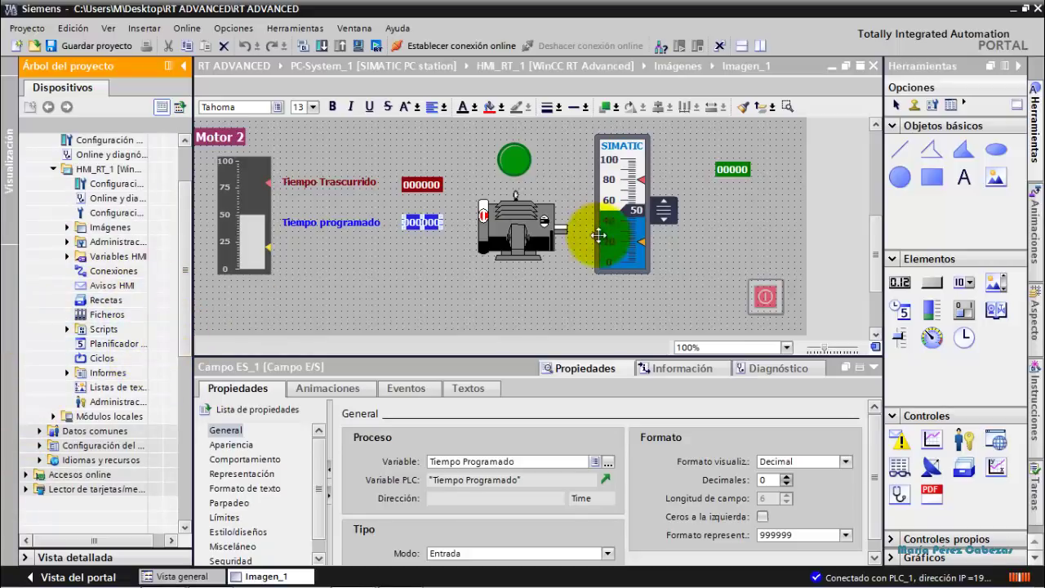
pyautogui.click(231, 231)
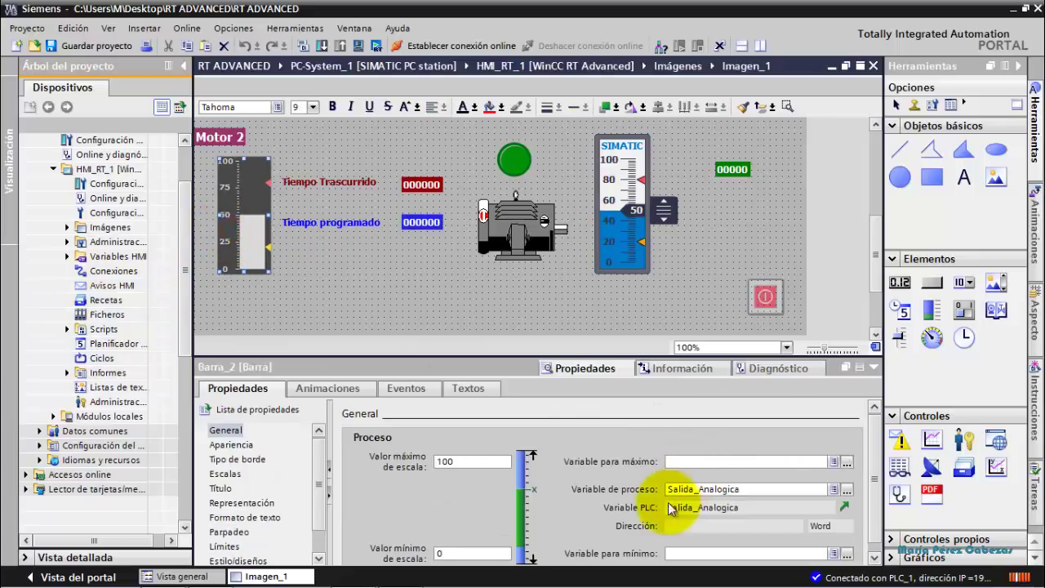
pyautogui.moveTo(877, 282); pyautogui.dragTo(878, 227)
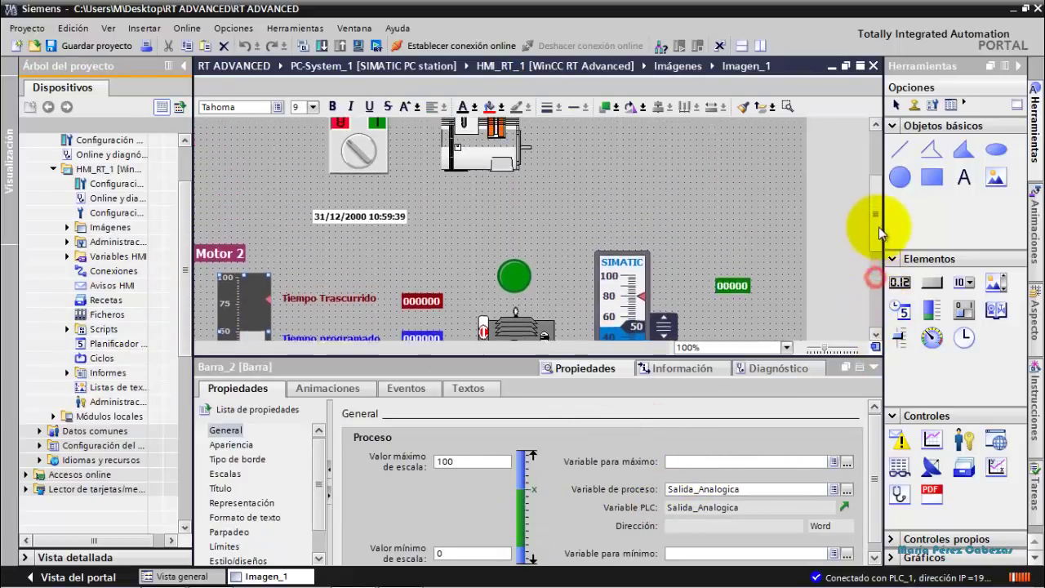
# Check the process variables assigned to Motor 1's gauge and to the Motor 2 bar in Imagen_1.
pyautogui.click(584, 131)
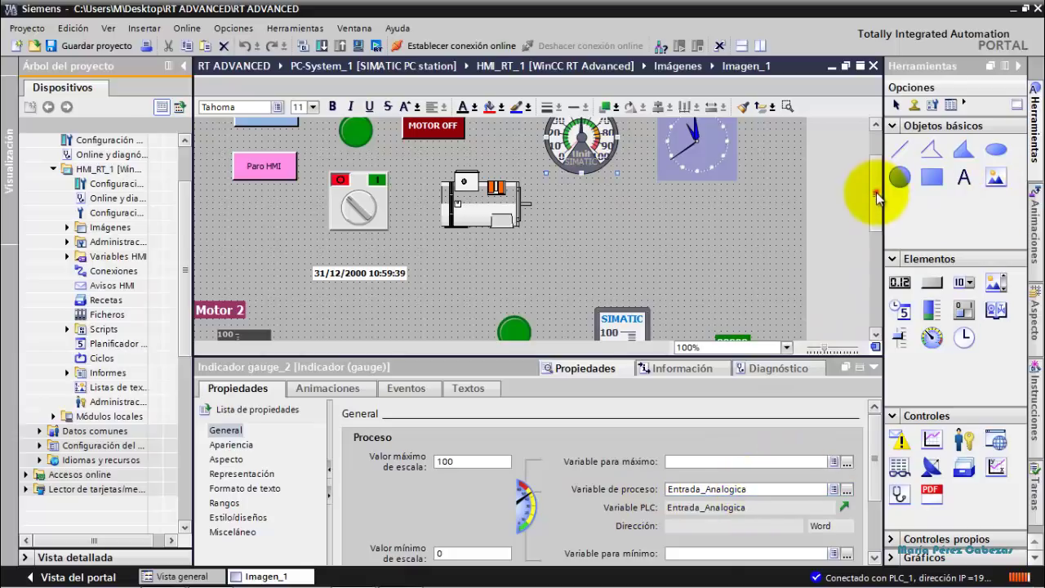
pyautogui.scroll(-4, 881, 226)
pyautogui.click(250, 266)
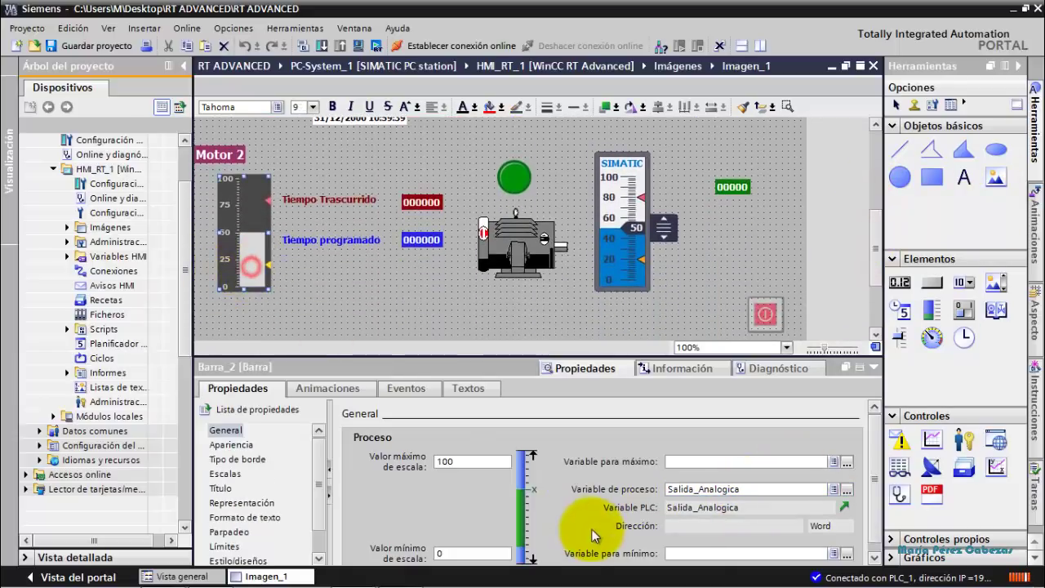
# Open the standard HMI variable table and enable linear scaling for Entrada_Analogica with a PLC end value of 27648.
pyautogui.click(67, 256)
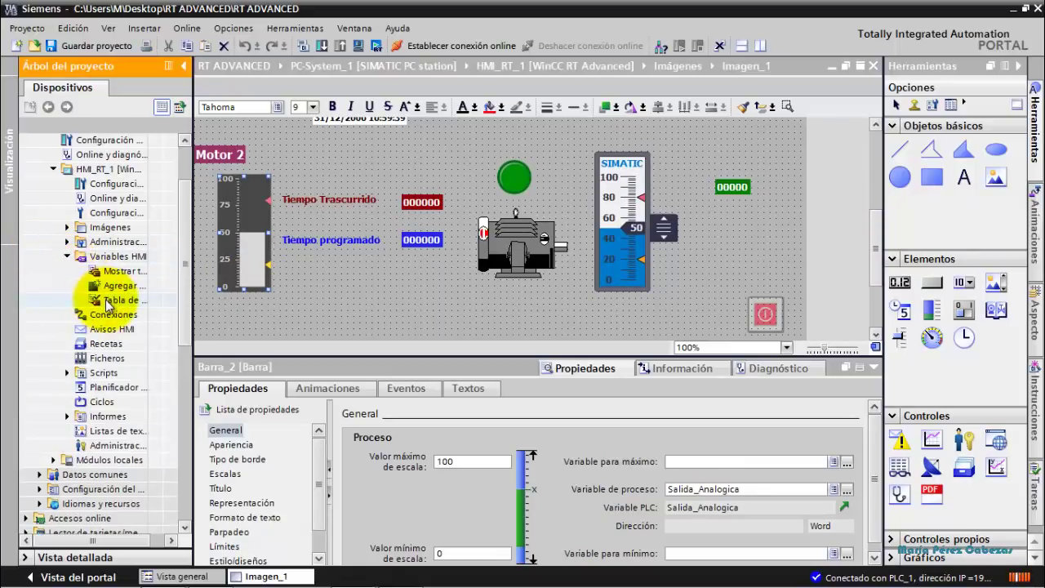
pyautogui.doubleClick(112, 300)
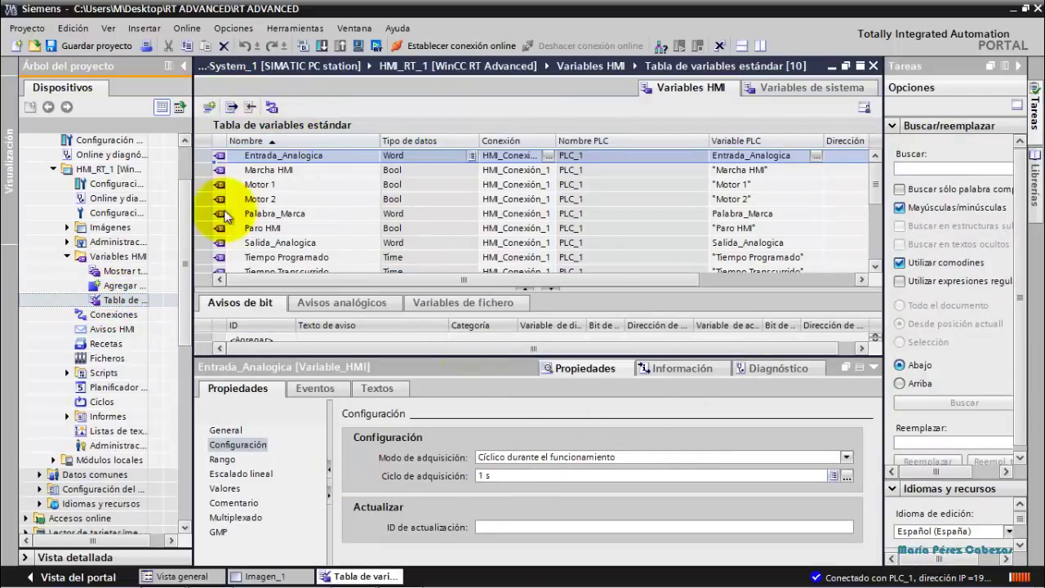
pyautogui.click(222, 458)
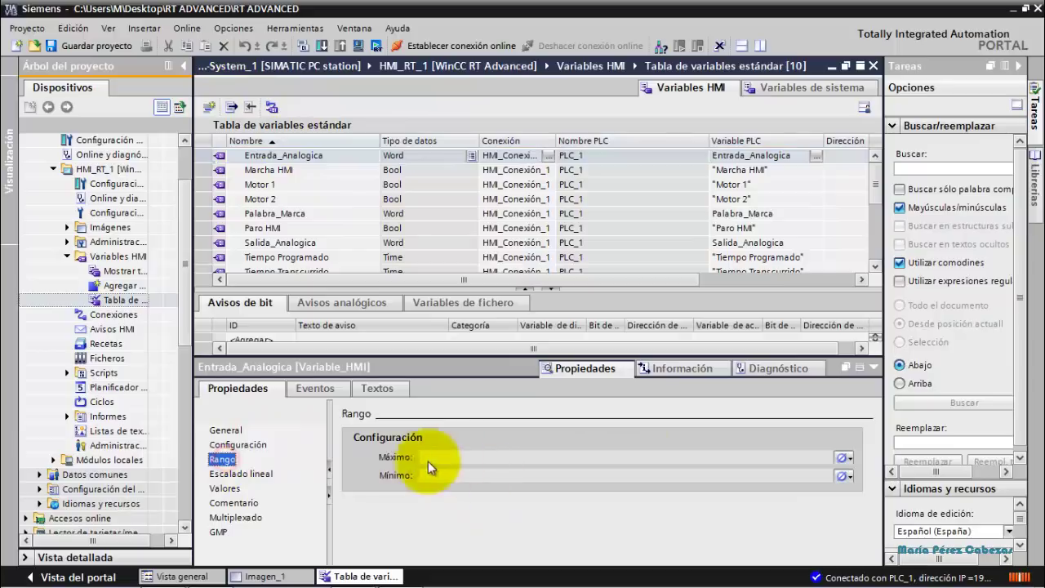
pyautogui.click(237, 446)
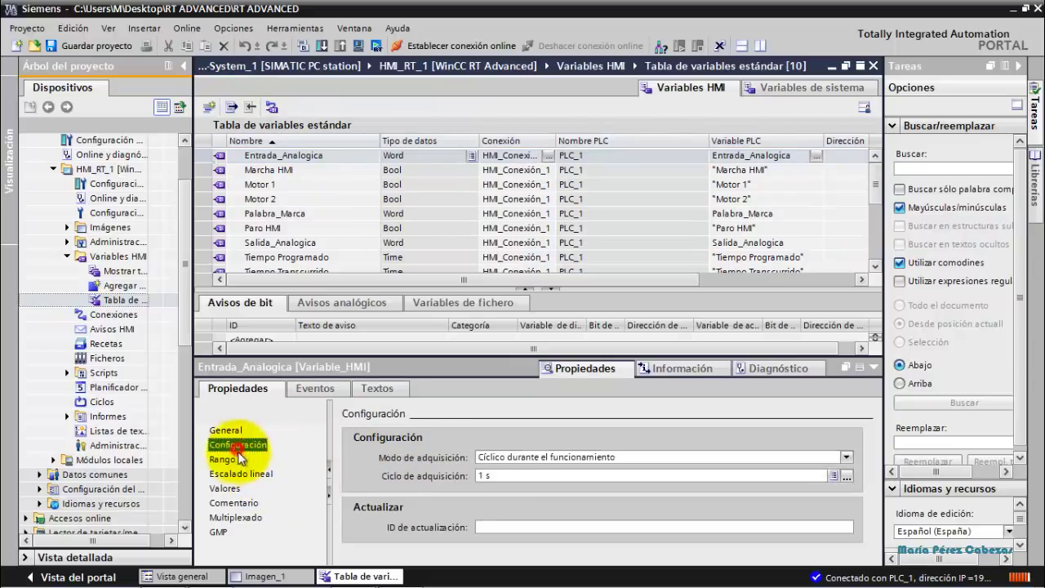
pyautogui.click(236, 473)
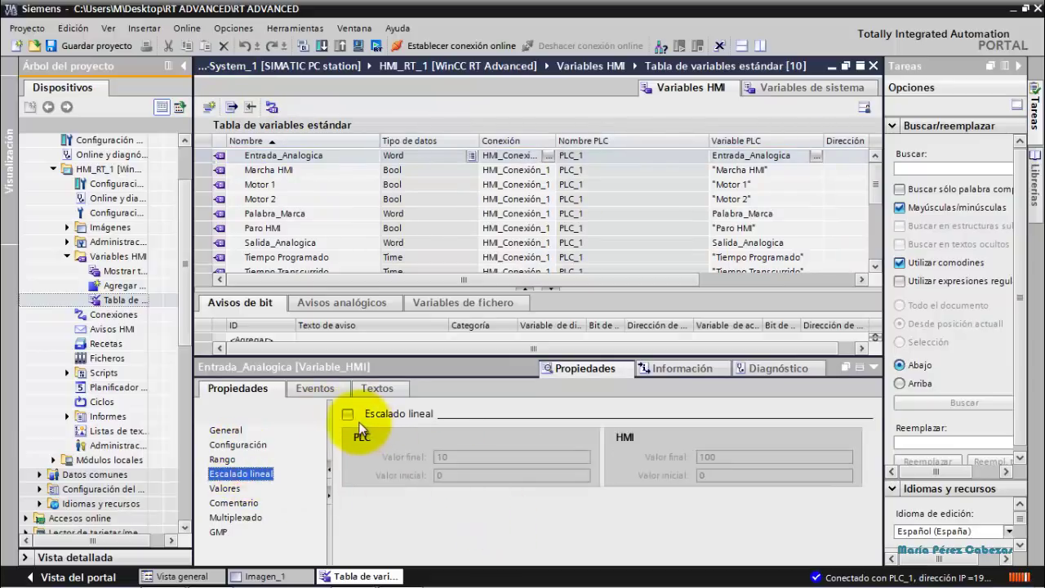
pyautogui.click(343, 417)
pyautogui.doubleClick(442, 457)
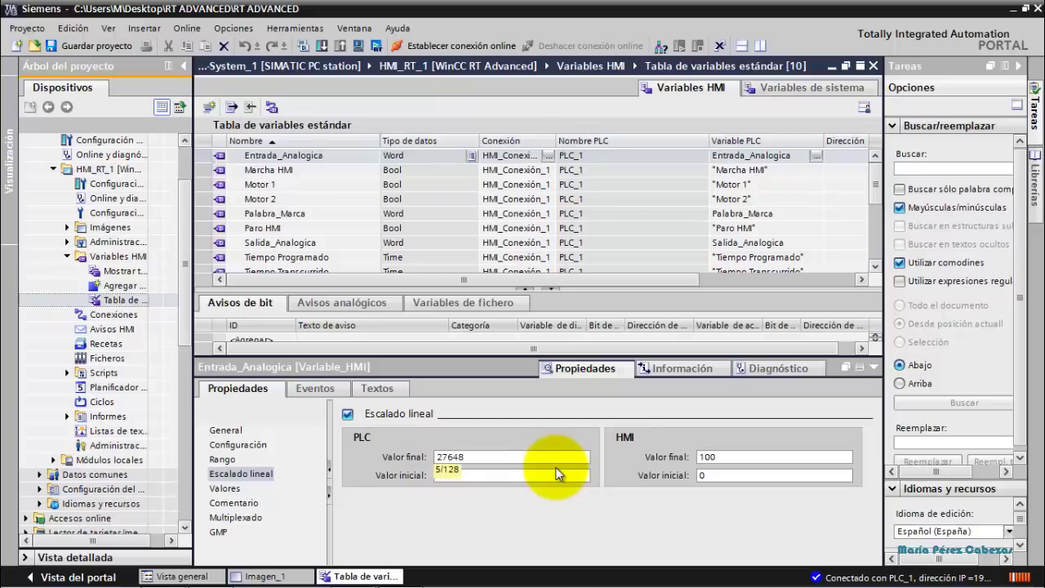
pyautogui.write('27648')
pyautogui.click(675, 481)
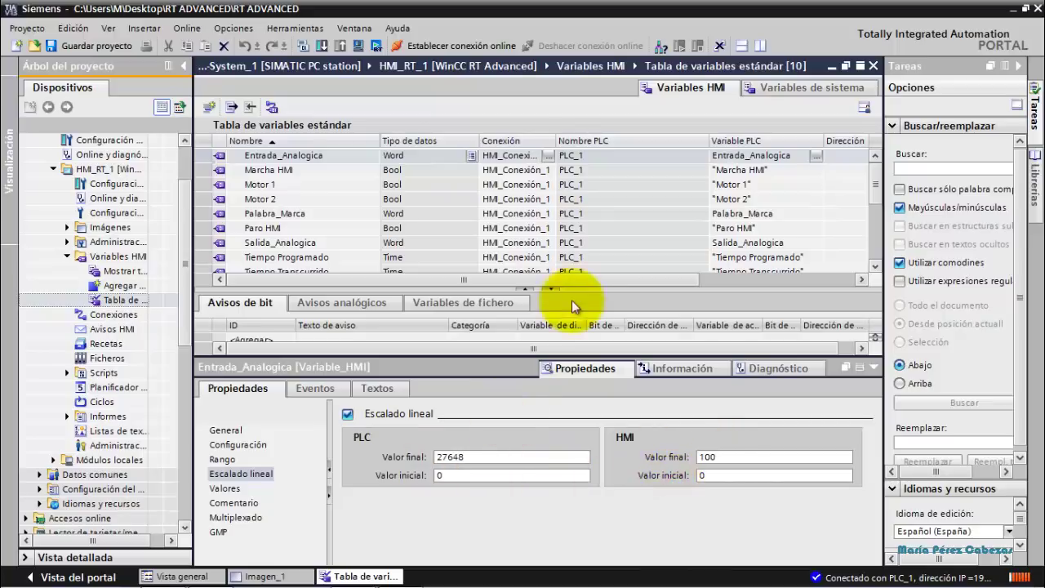
# Enable linear scaling for the Salida_Analogica variable and set its PLC end value to 27648.
pyautogui.click(277, 243)
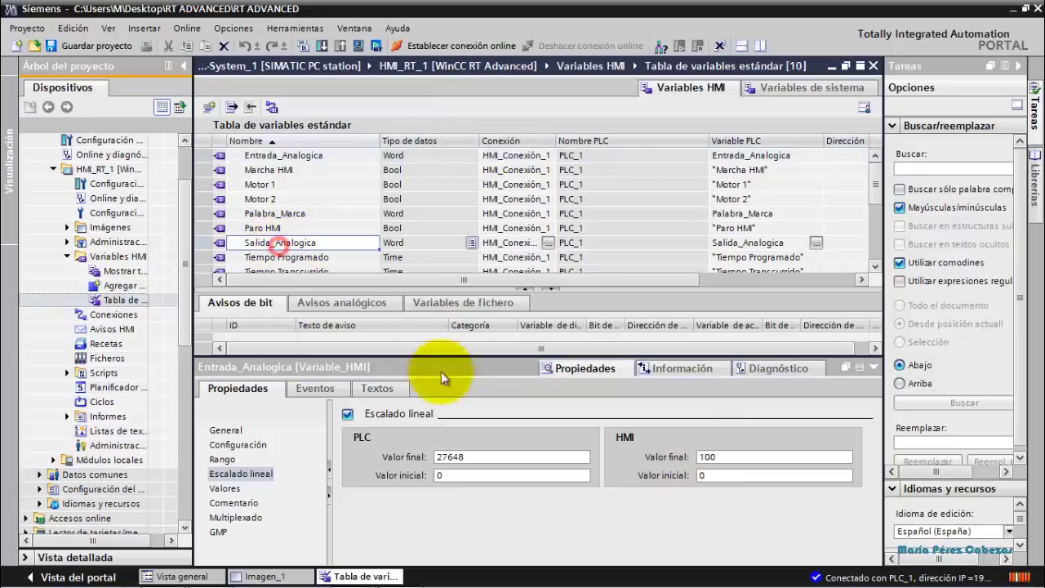
pyautogui.click(348, 415)
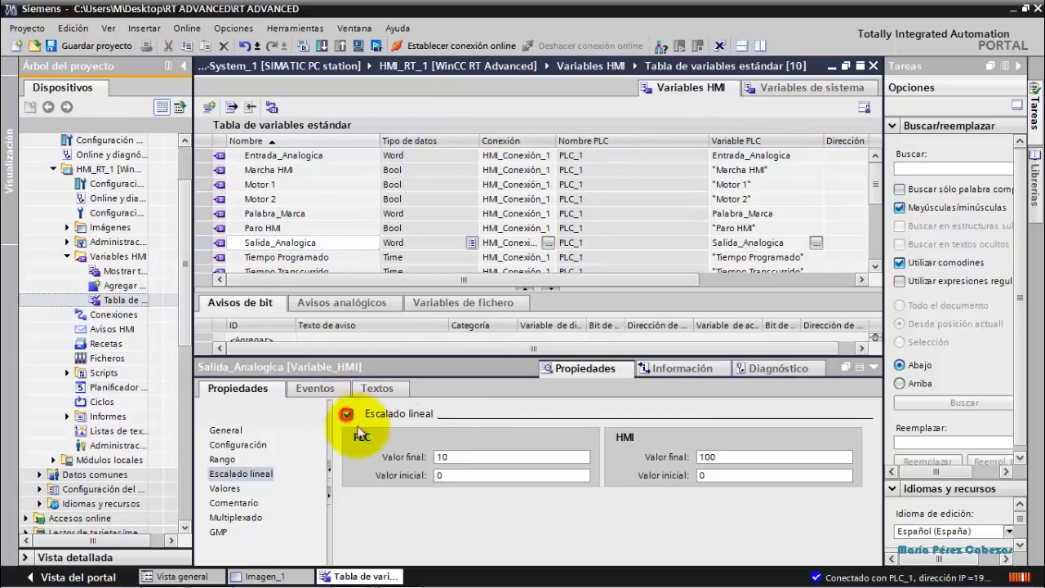
pyautogui.click(217, 243)
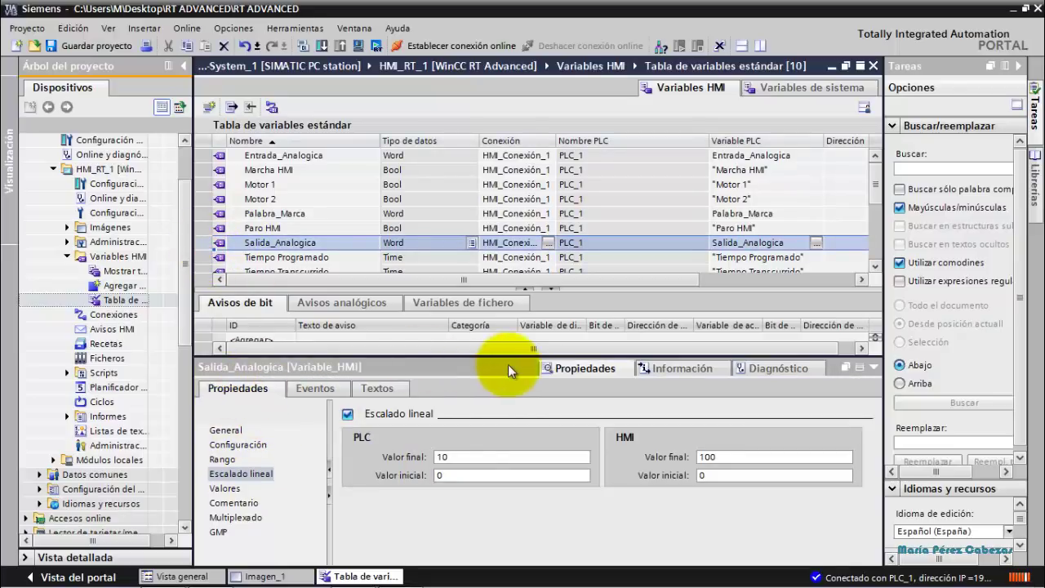
pyautogui.doubleClick(457, 456)
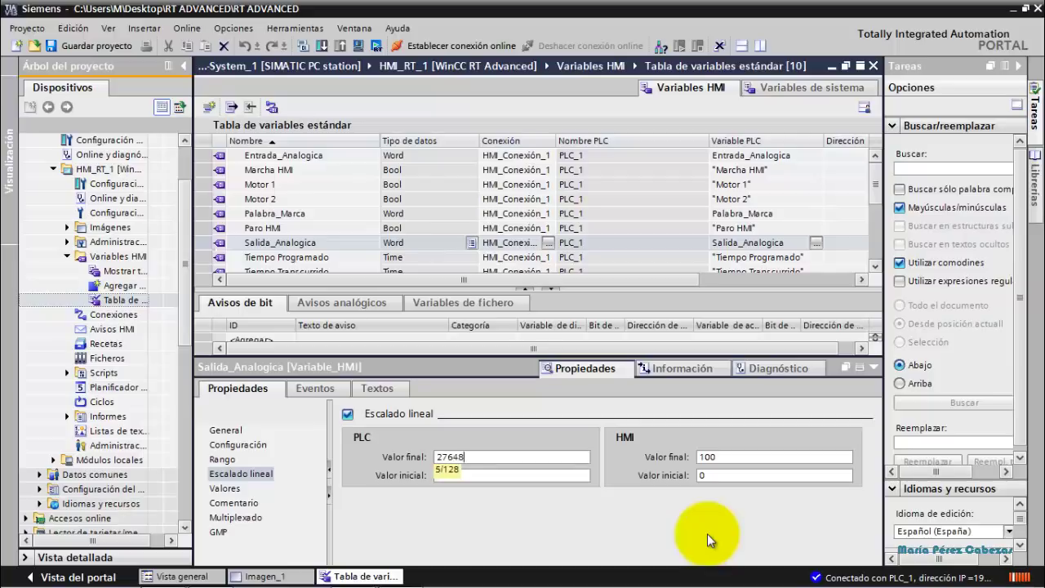
pyautogui.click(707, 533)
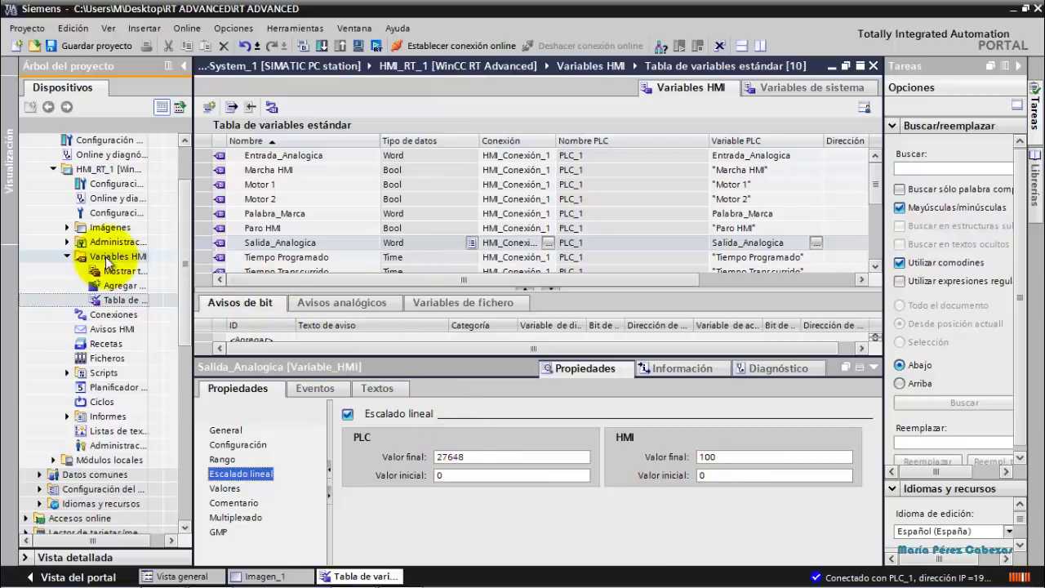
# Start the runtime for PC-System_1 and set the Motor 2 slider to 70.
pyautogui.moveTo(185, 272); pyautogui.dragTo(177, 213)
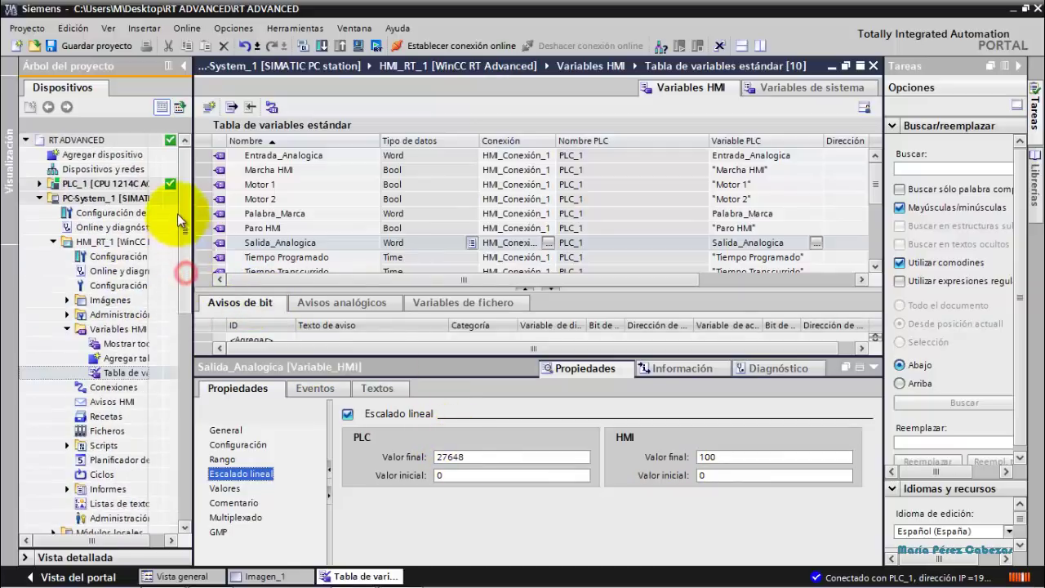
pyautogui.click(119, 199)
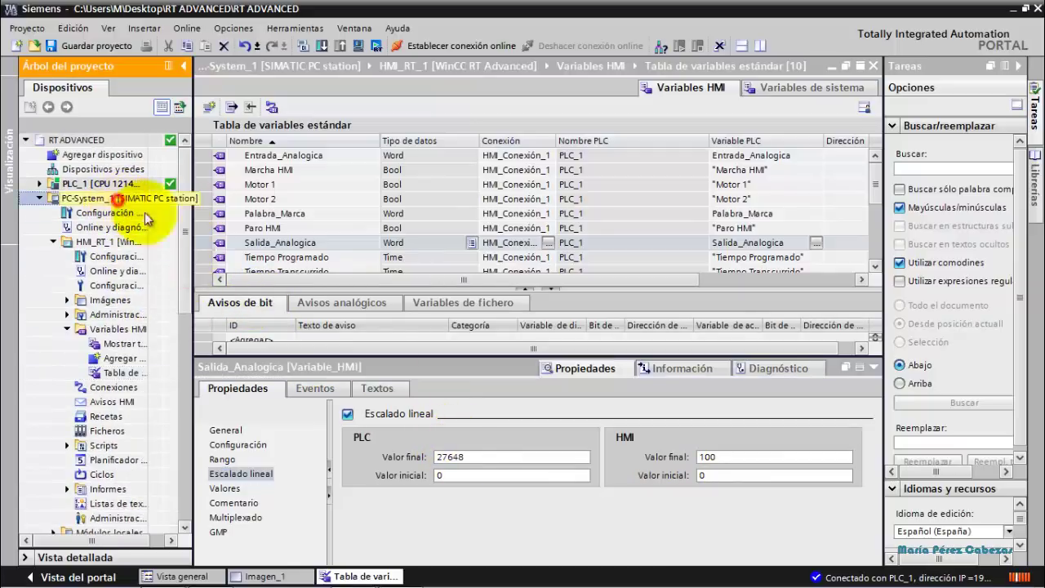
pyautogui.click(377, 47)
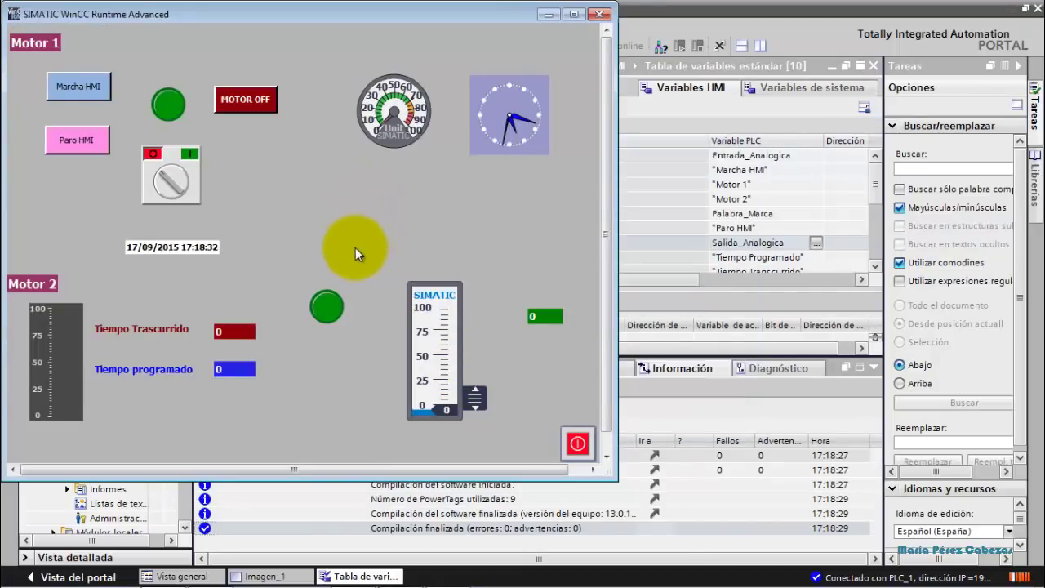
pyautogui.click(445, 318)
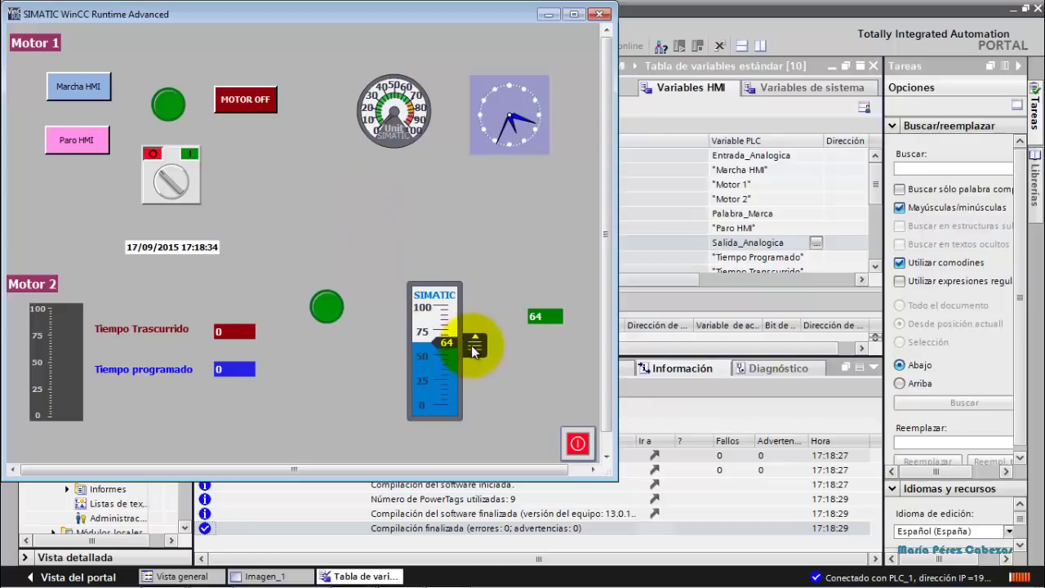
pyautogui.moveTo(475, 347); pyautogui.dragTo(480, 338)
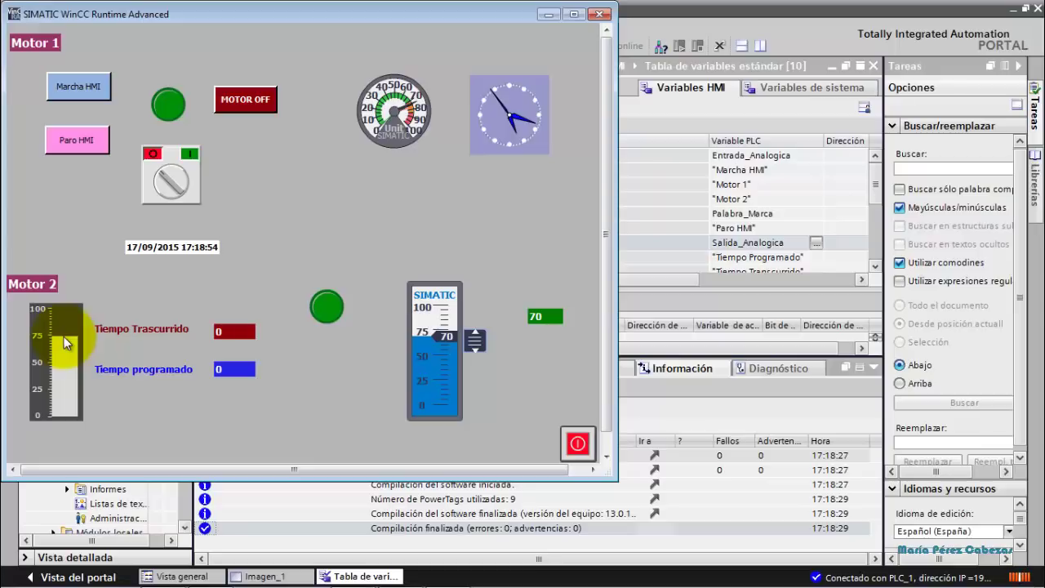
# Set Motor 2's Tiempo programado field to 6000 in the running HMI.
pyautogui.click(243, 369)
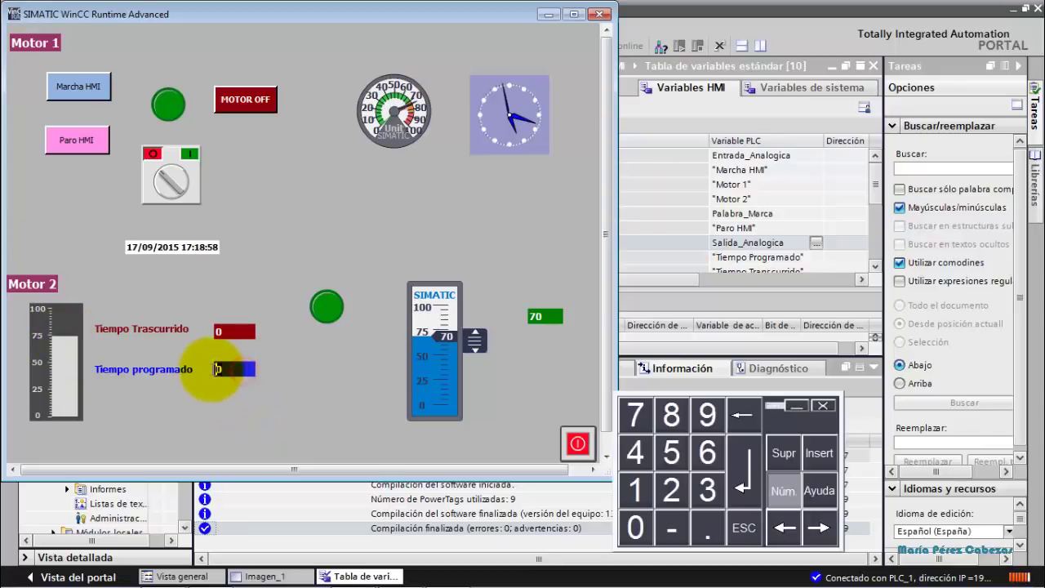
pyautogui.click(695, 462)
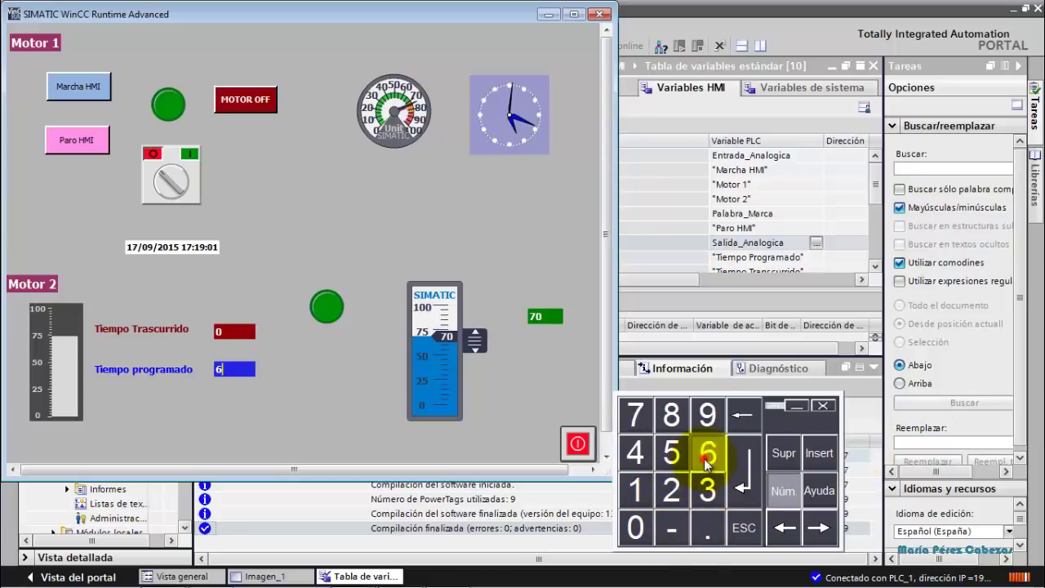
pyautogui.click(640, 532)
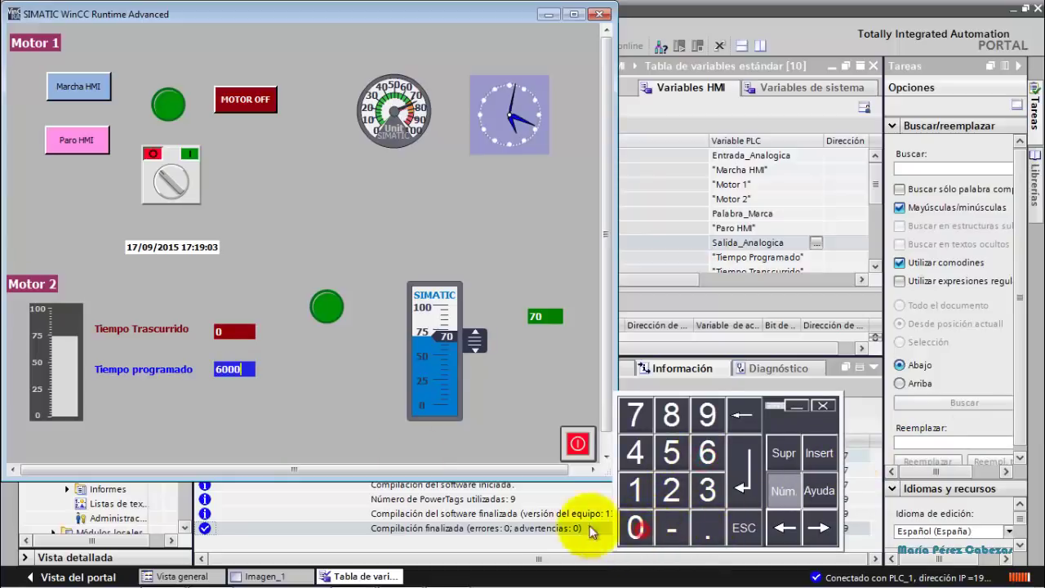
pyautogui.click(749, 499)
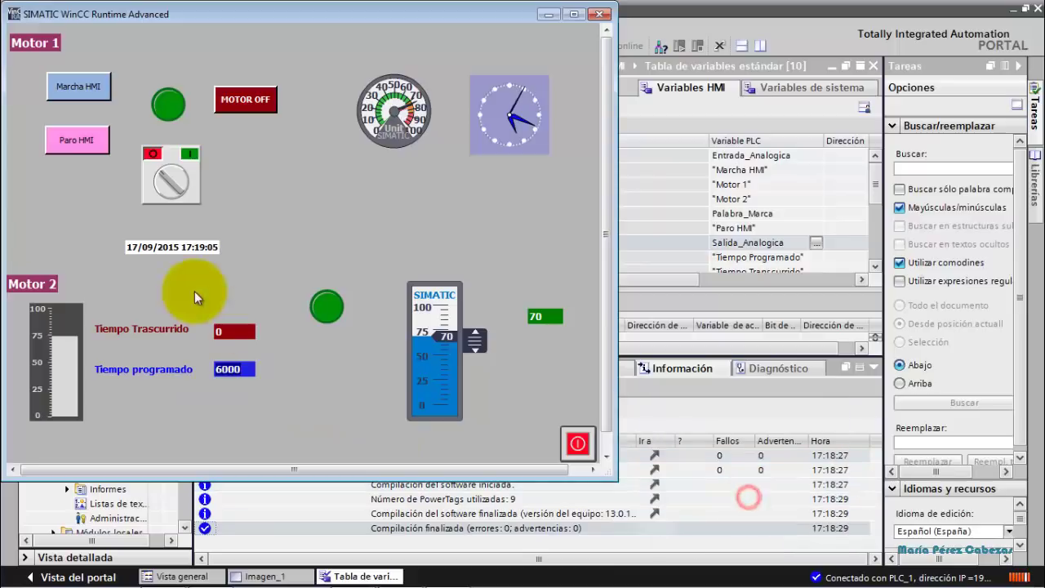
# Test starting the motors with Marcha HMI and stopping them with Paro HMI in the runtime.
pyautogui.click(82, 90)
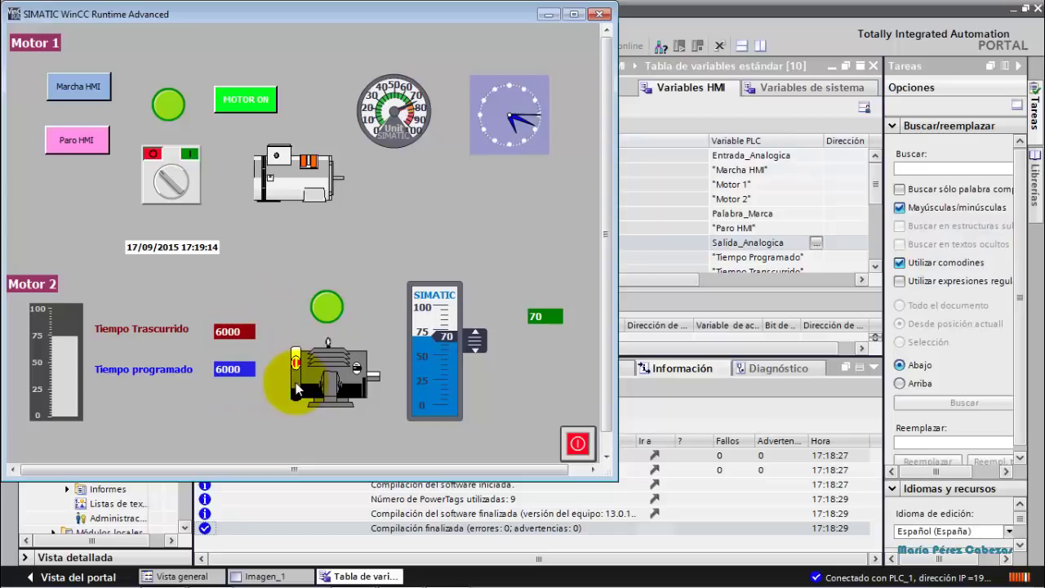
pyautogui.click(67, 149)
pyautogui.click(310, 283)
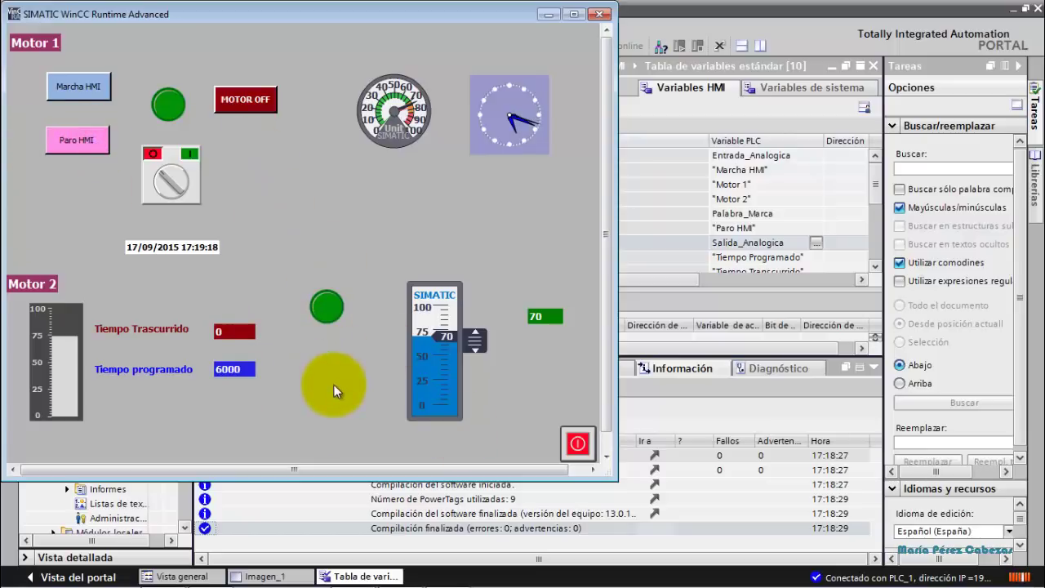
# Enlarge the runtime window slightly so that the whole HMI screen fits without scrollbars.
pyautogui.moveTo(483, 351)
pyautogui.mouseDown()
pyautogui.moveTo(483, 366)
pyautogui.moveTo(483, 350)
pyautogui.mouseUp()
pyautogui.click(578, 443)
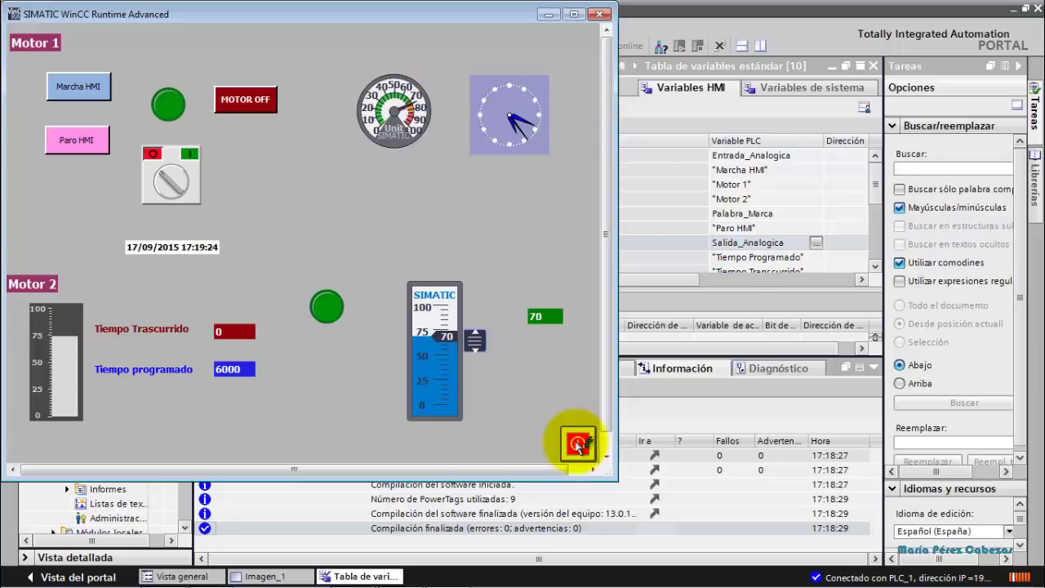
pyautogui.moveTo(617, 481); pyautogui.dragTo(623, 488)
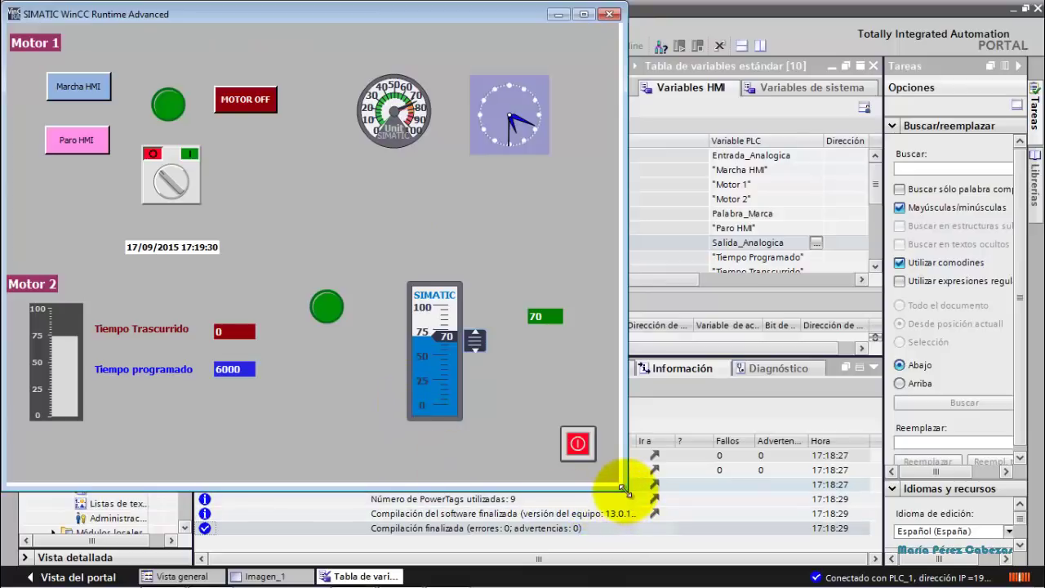
pyautogui.moveTo(625, 490); pyautogui.dragTo(629, 493)
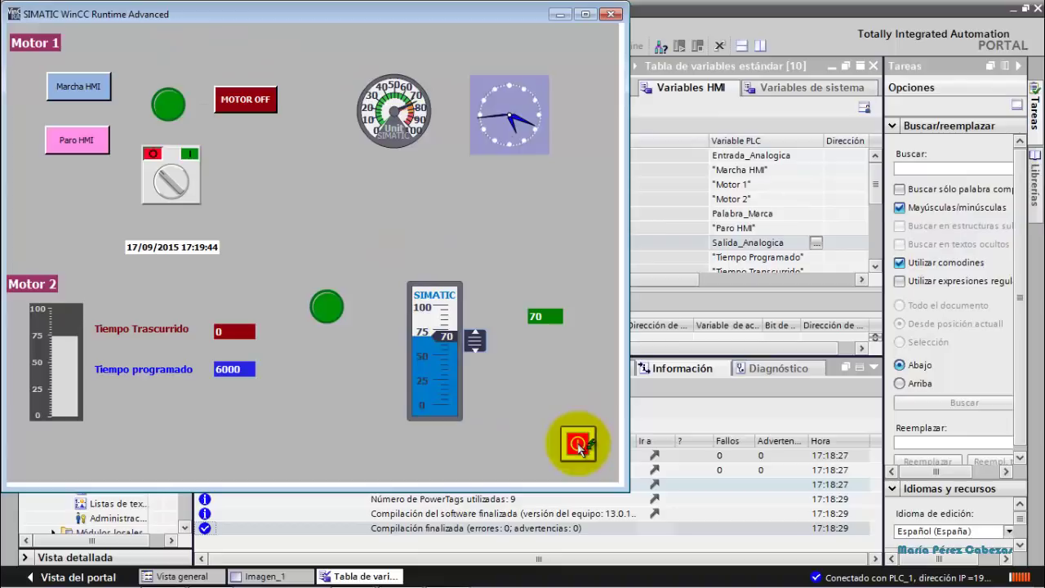
# Switch back to TIA Portal, open PLC_1's Motor1 [FC1] block and collapse the surrounding panes to enlarge the ladder view.
pyautogui.click(352, 573)
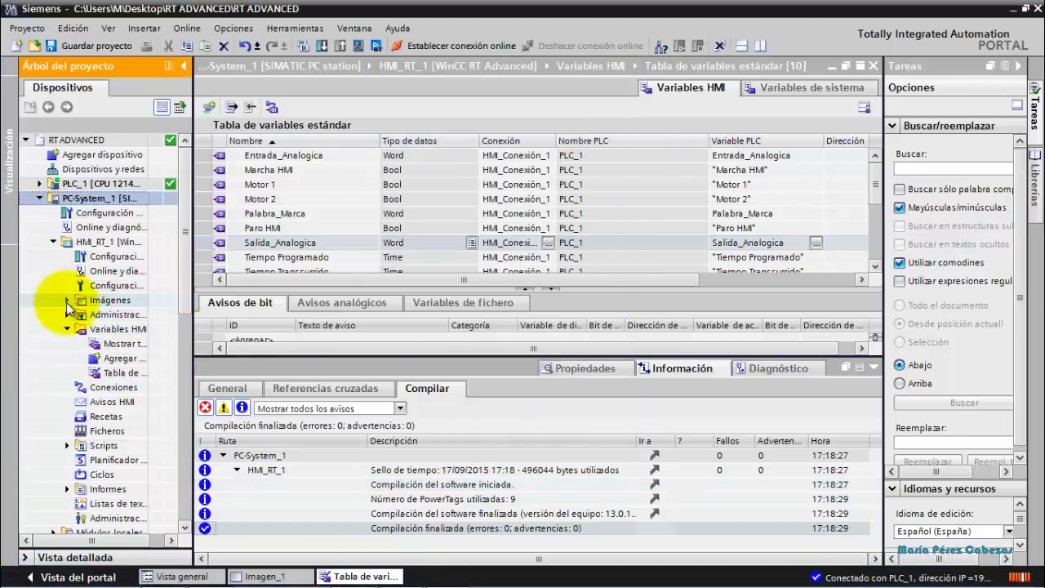
pyautogui.click(39, 196)
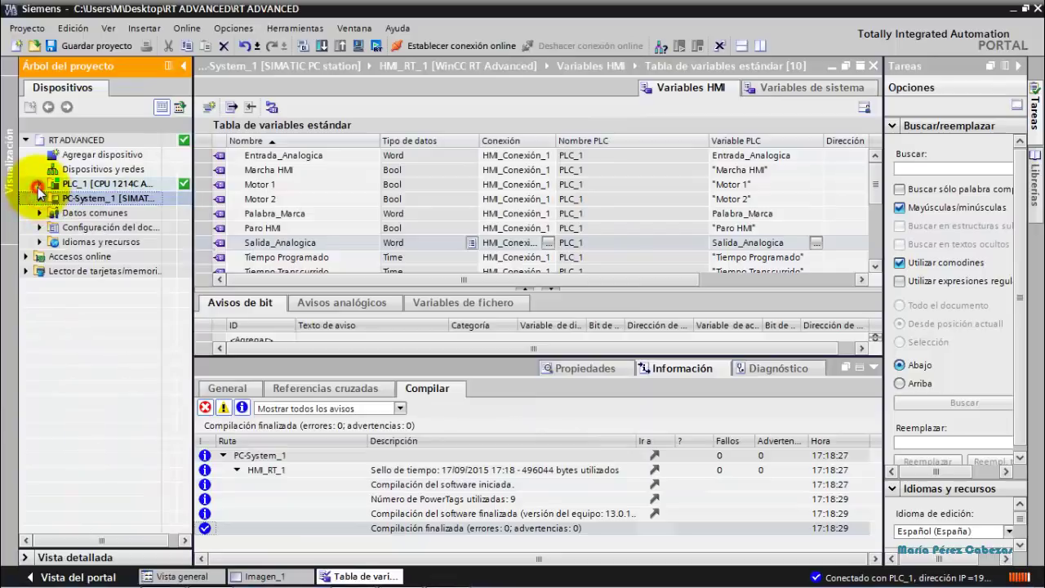
pyautogui.click(39, 184)
pyautogui.click(52, 228)
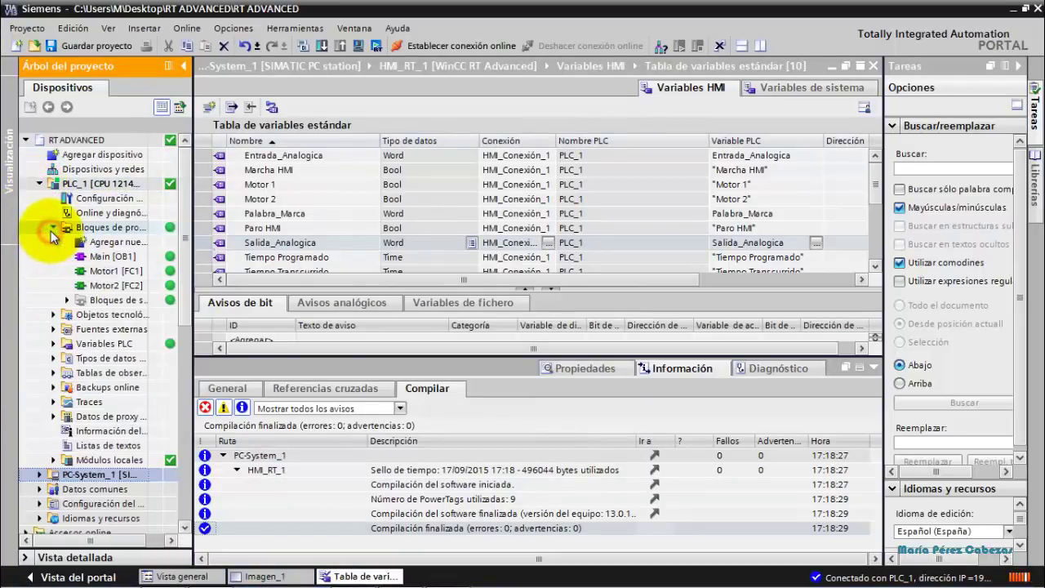
pyautogui.doubleClick(118, 272)
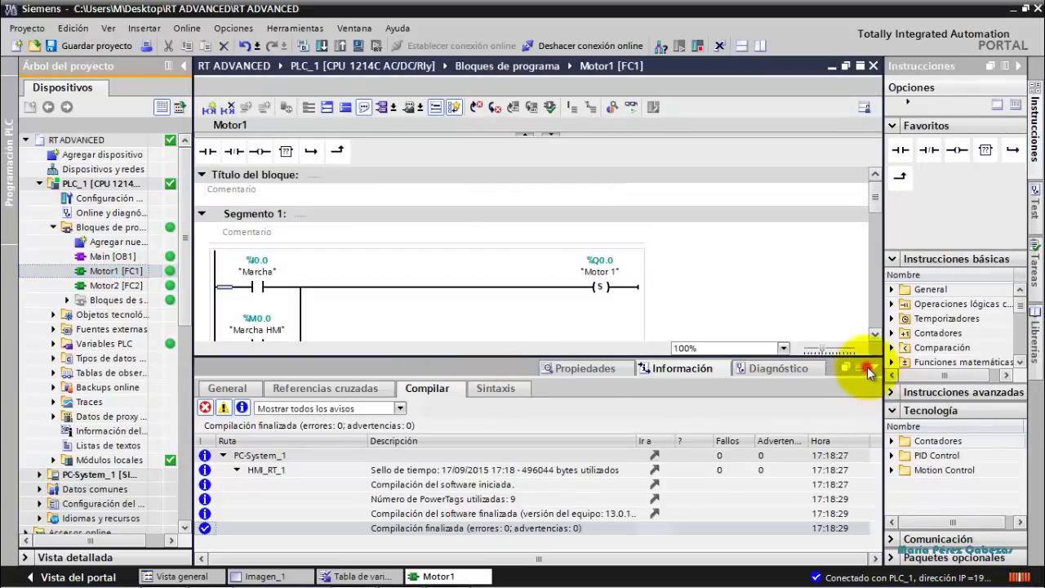
pyautogui.click(874, 369)
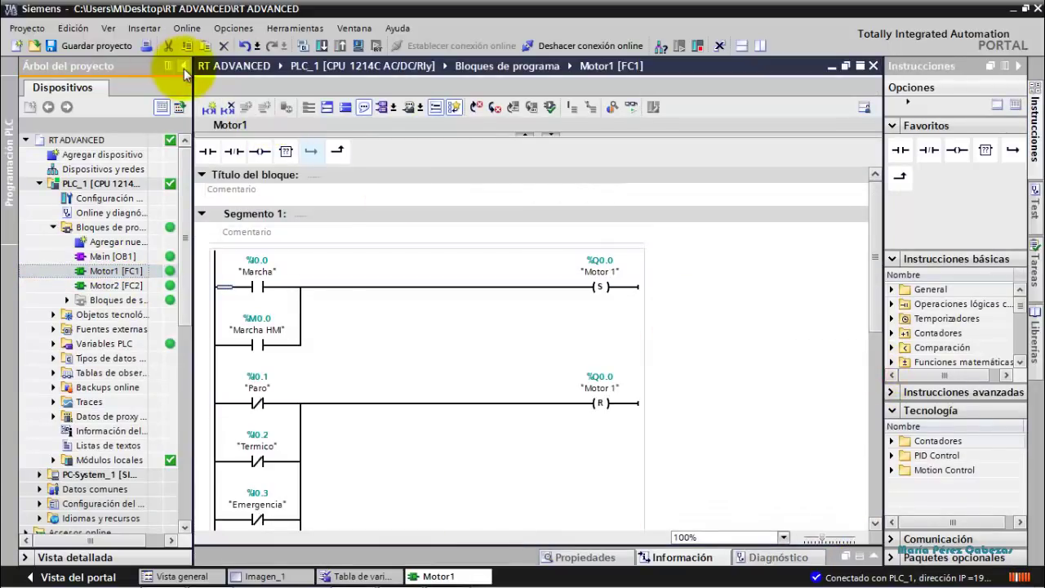
pyautogui.click(183, 65)
# Bring the WinCC runtime window to the front and place it beside the Motor1 ladder logic.
pyautogui.click(458, 576)
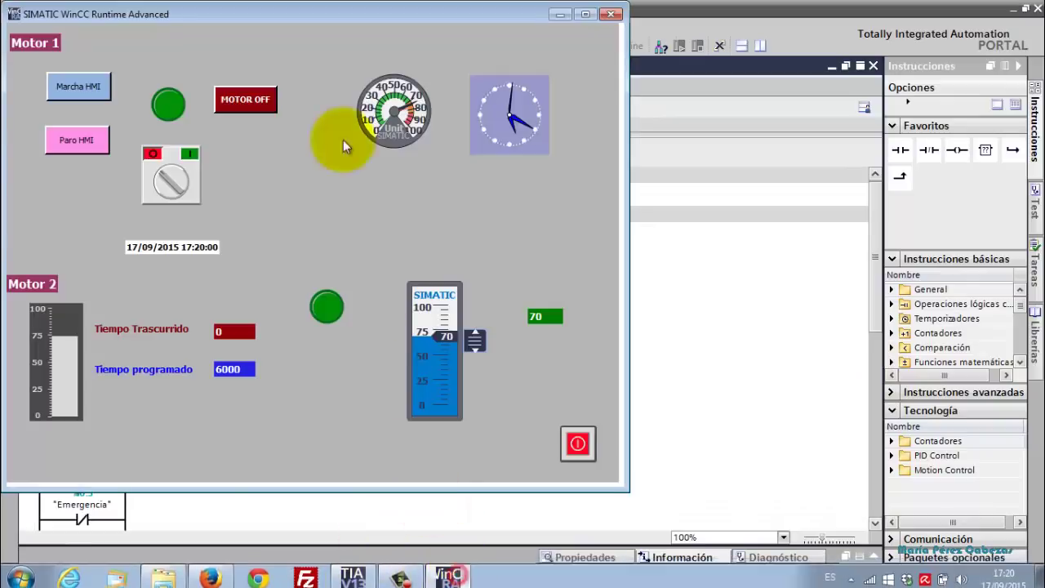
pyautogui.moveTo(291, 27); pyautogui.dragTo(764, 55)
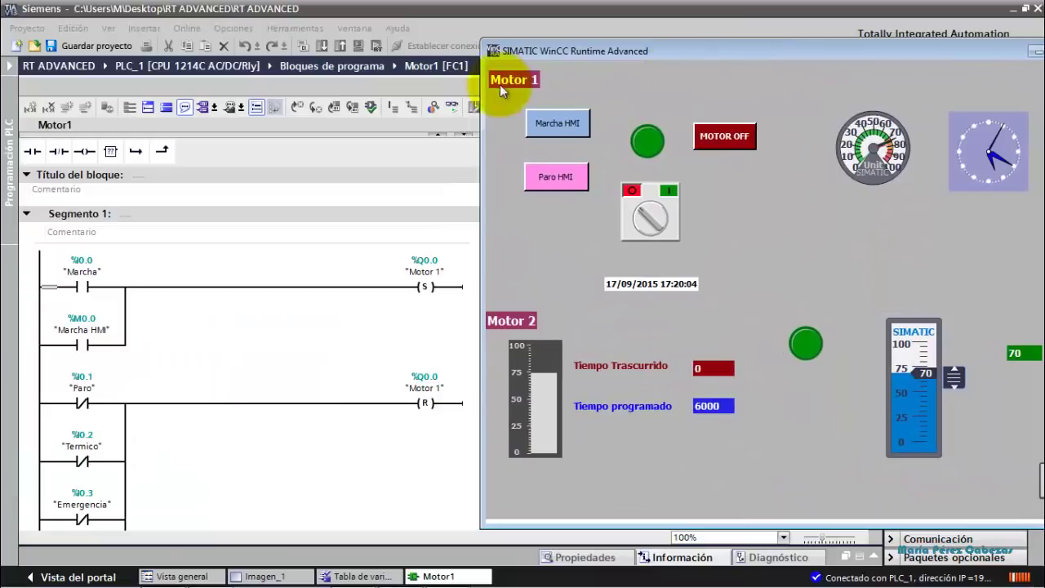
# Activate online monitoring of the Motor1 block and start the motors with Marcha HMI in the WinCC runtime.
pyautogui.click(451, 107)
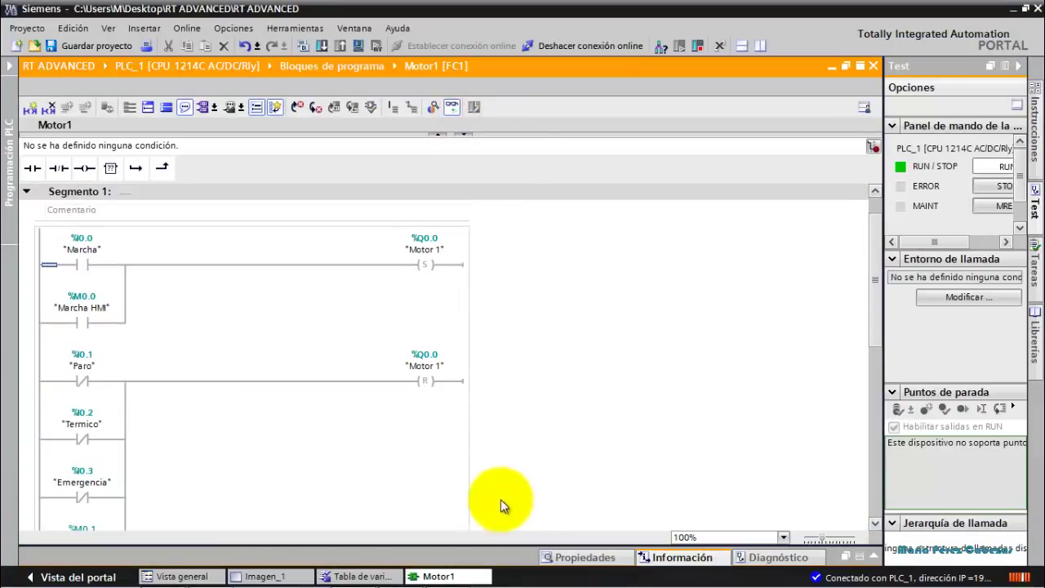
pyautogui.click(455, 575)
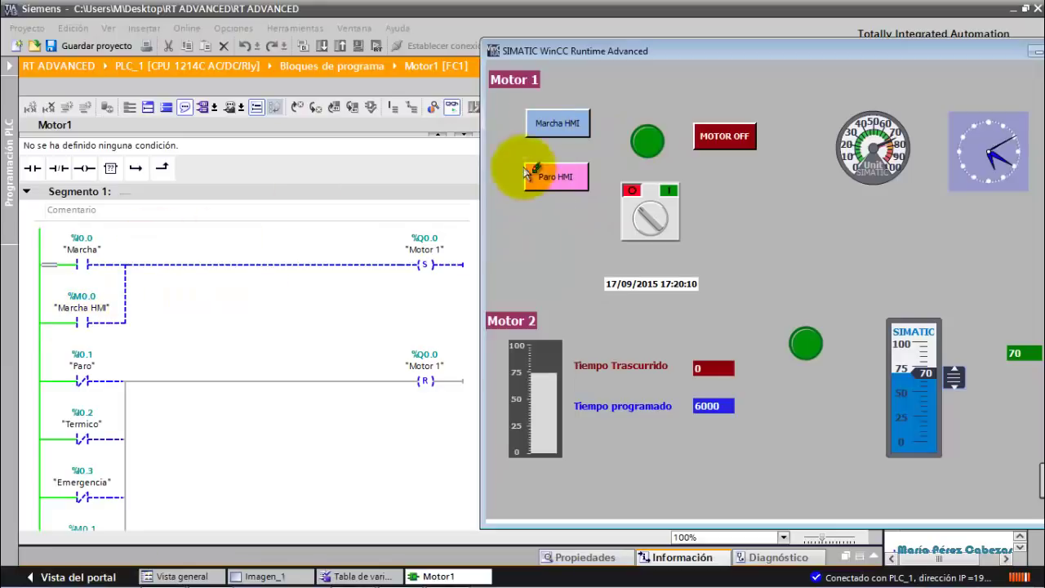
pyautogui.click(555, 129)
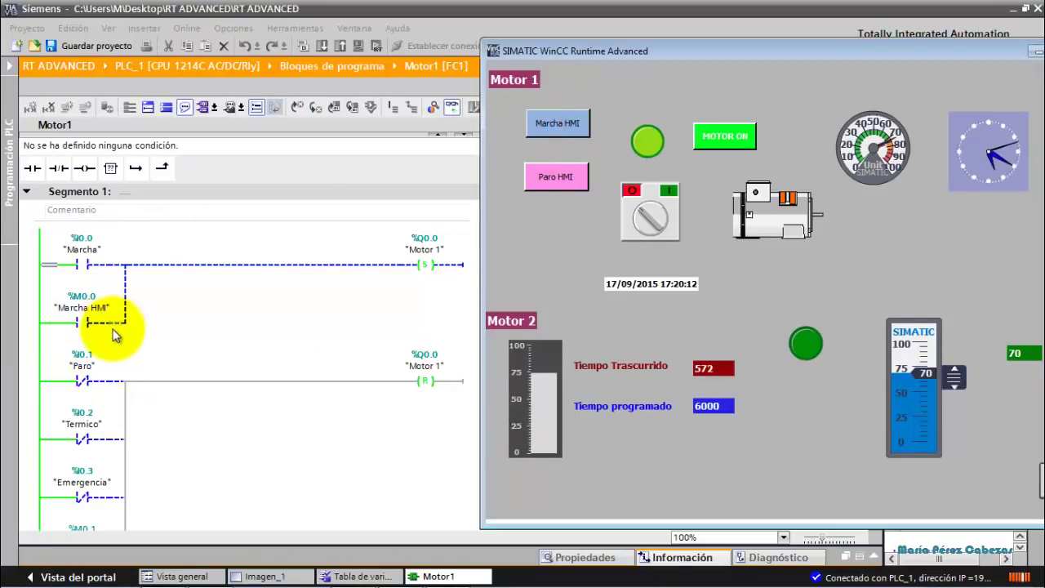
pyautogui.click(558, 124)
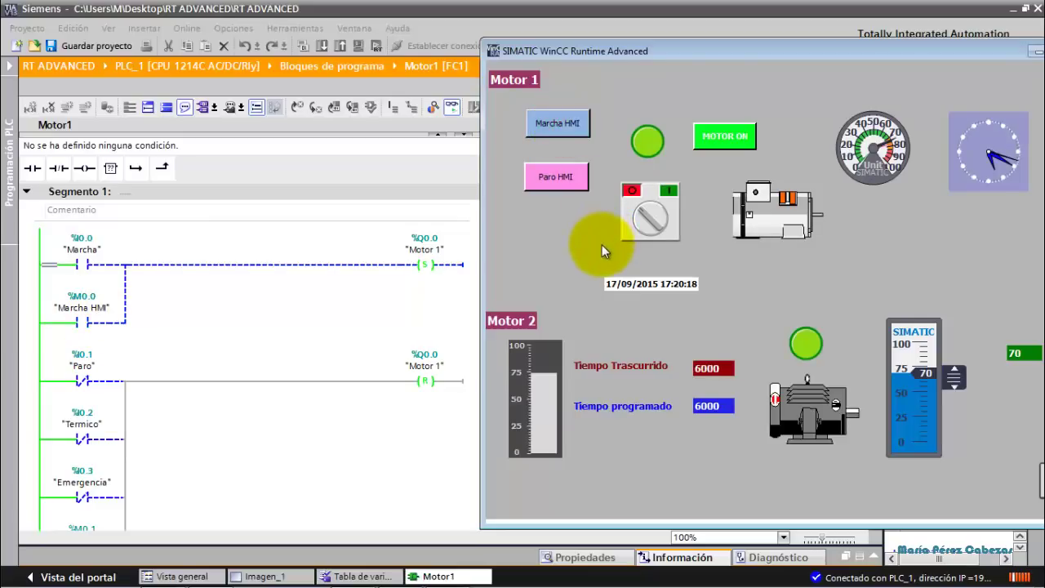
# Bring the Paro HMI contact of Segmento 1 into view beside the runtime, and test Paro HMI followed by Marcha HMI.
pyautogui.click(558, 178)
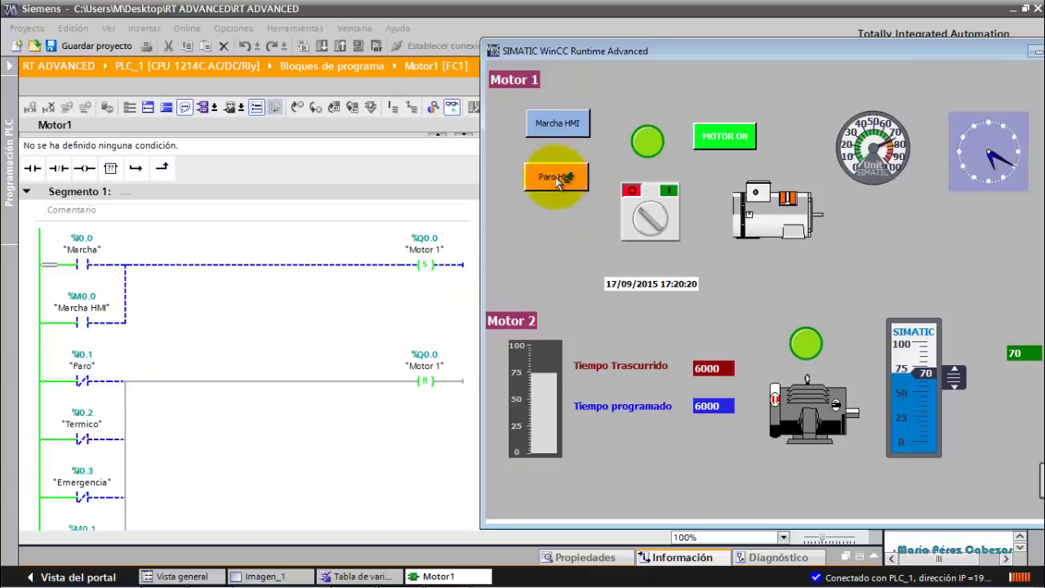
pyautogui.click(291, 321)
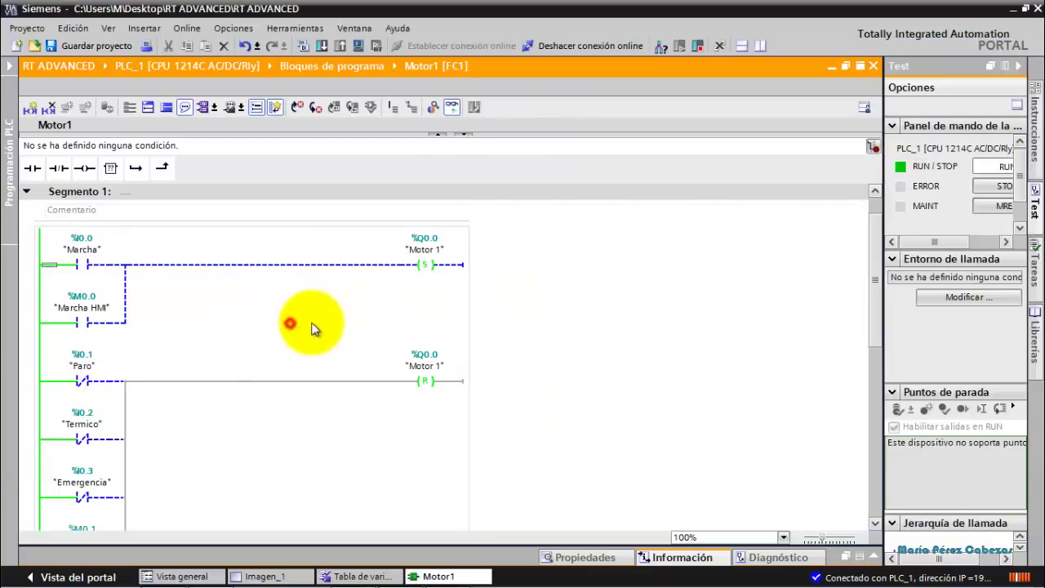
pyautogui.moveTo(878, 271); pyautogui.dragTo(879, 314)
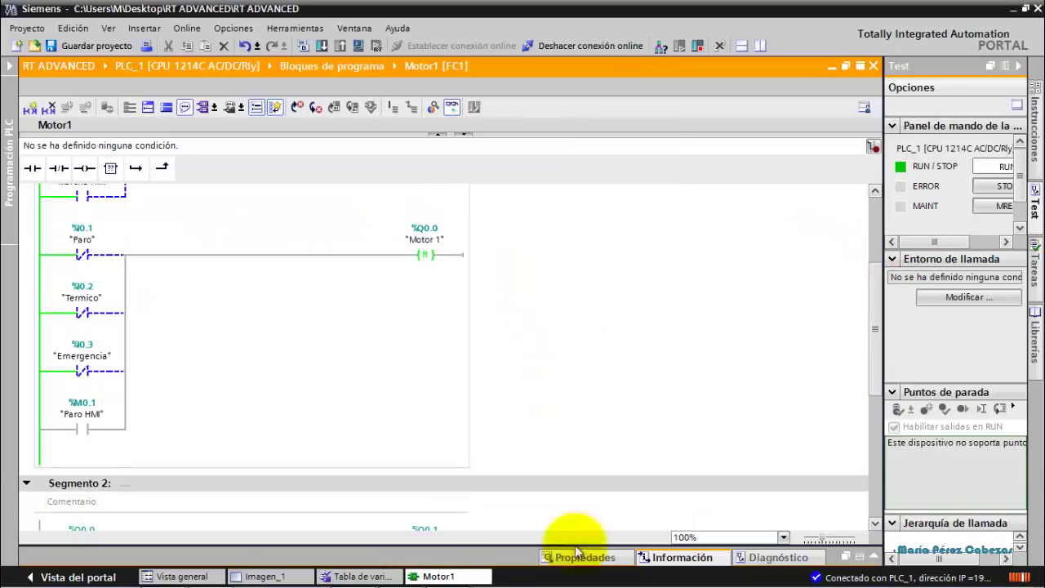
pyautogui.click(447, 576)
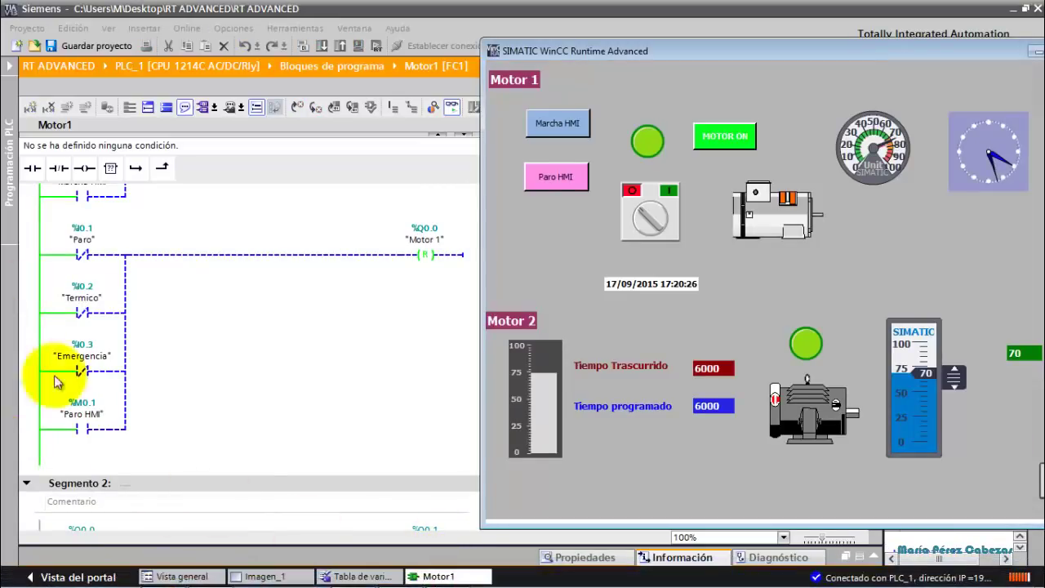
pyautogui.click(559, 178)
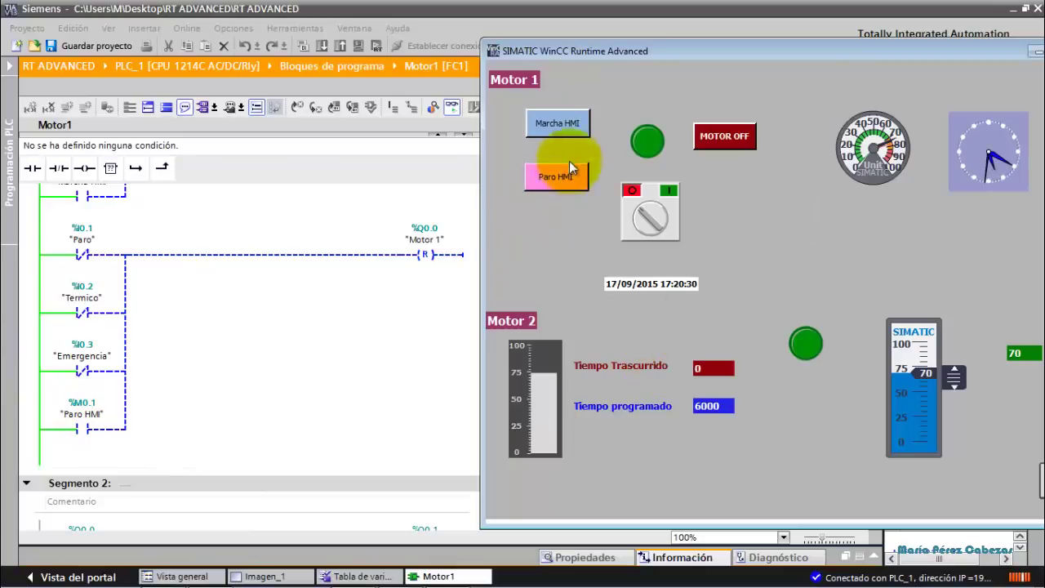
pyautogui.click(561, 135)
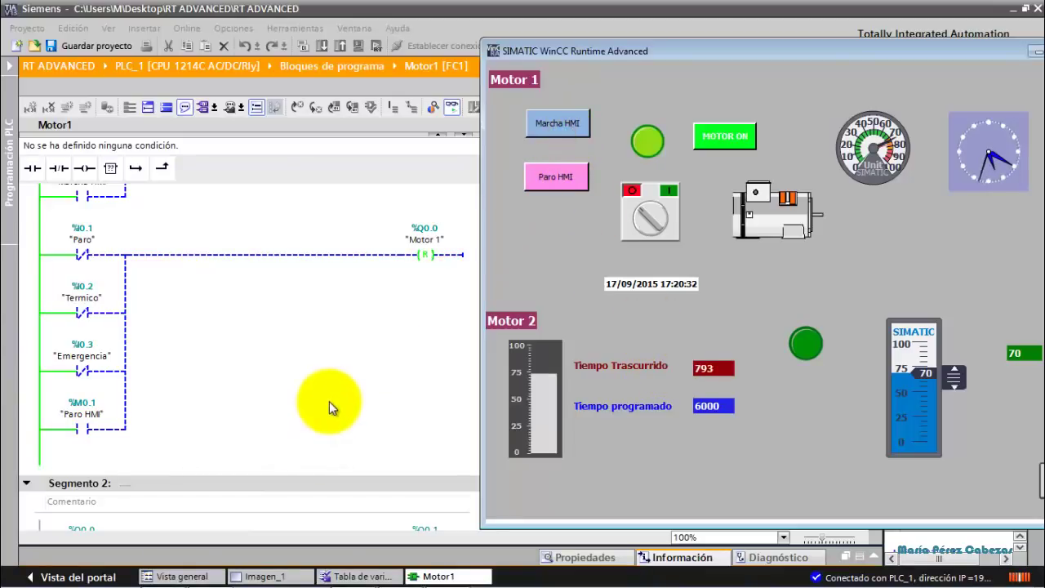
# Examine the lamp outputs in Segmento 2 and the analog MOVE in Segmento 3 of Motor1, and return to the runtime.
pyautogui.click(328, 401)
pyautogui.moveTo(872, 286); pyautogui.dragTo(634, 432)
pyautogui.click(194, 485)
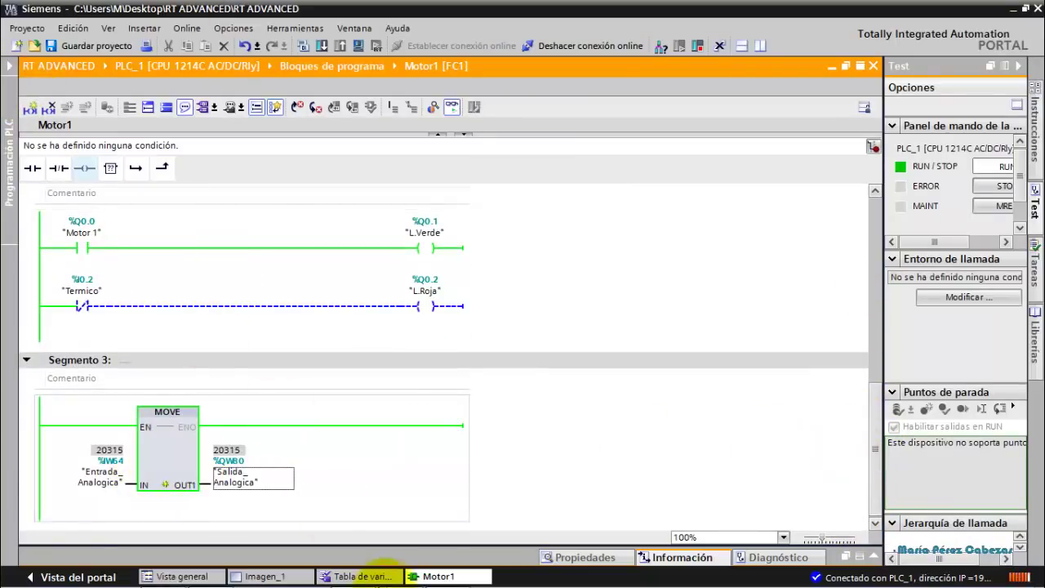
pyautogui.click(445, 577)
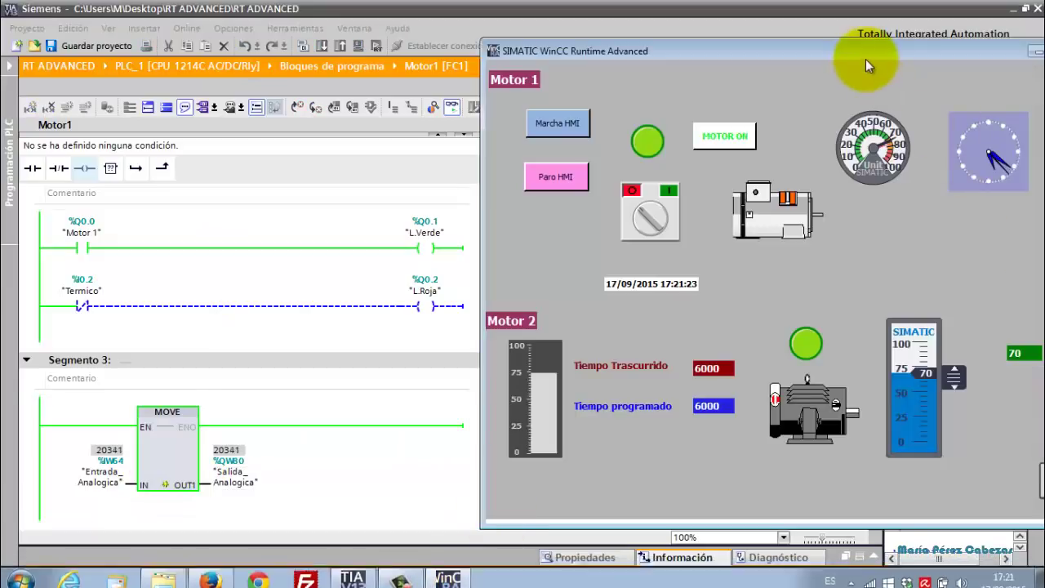
# Move the runtime window so the whole HMI screen is visible, and confirm 6000 as the Tiempo programado.
pyautogui.moveTo(861, 47); pyautogui.dragTo(747, 40)
pyautogui.click(589, 400)
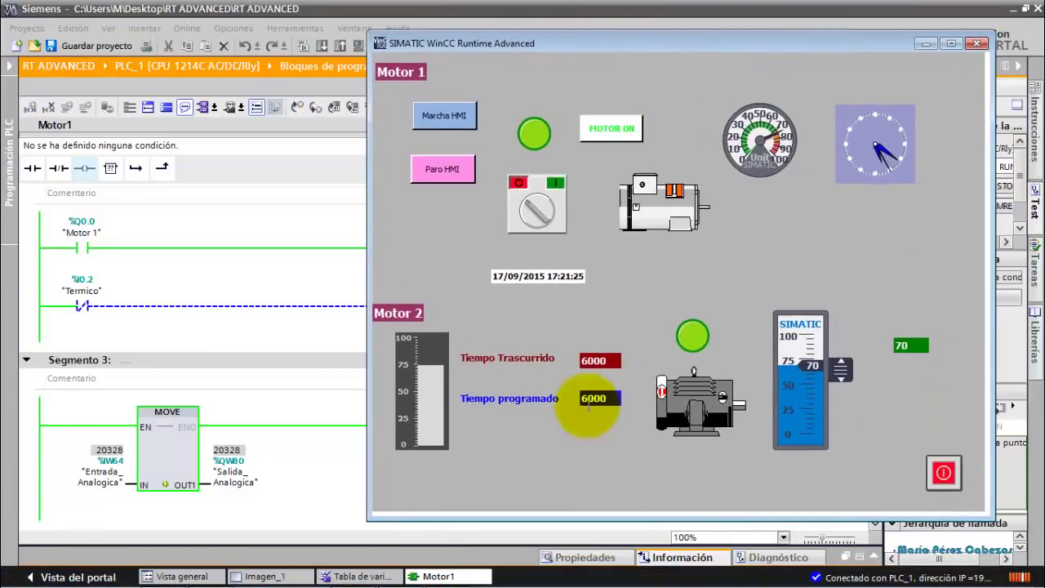
pyautogui.press('Return')
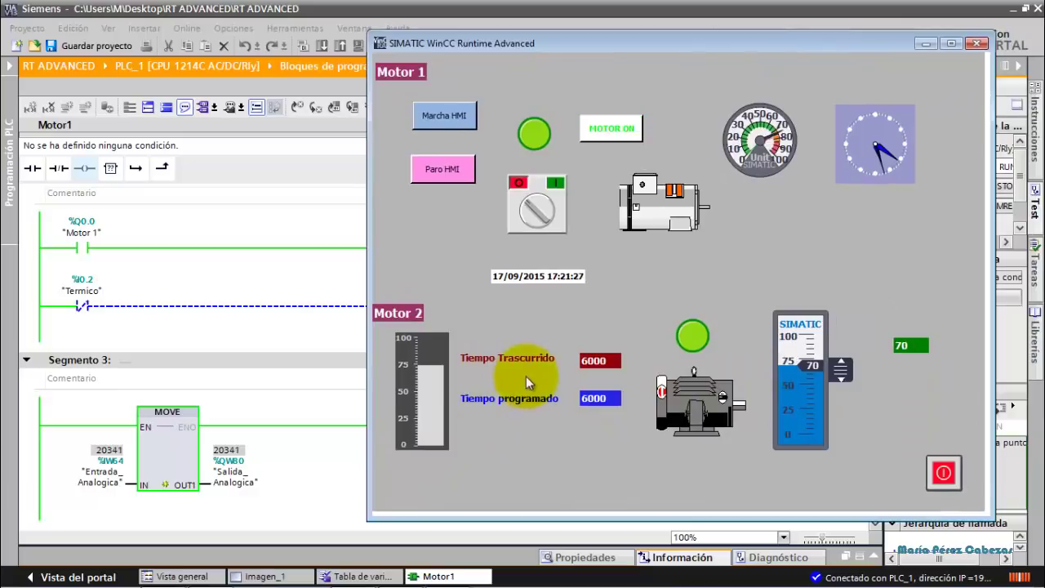
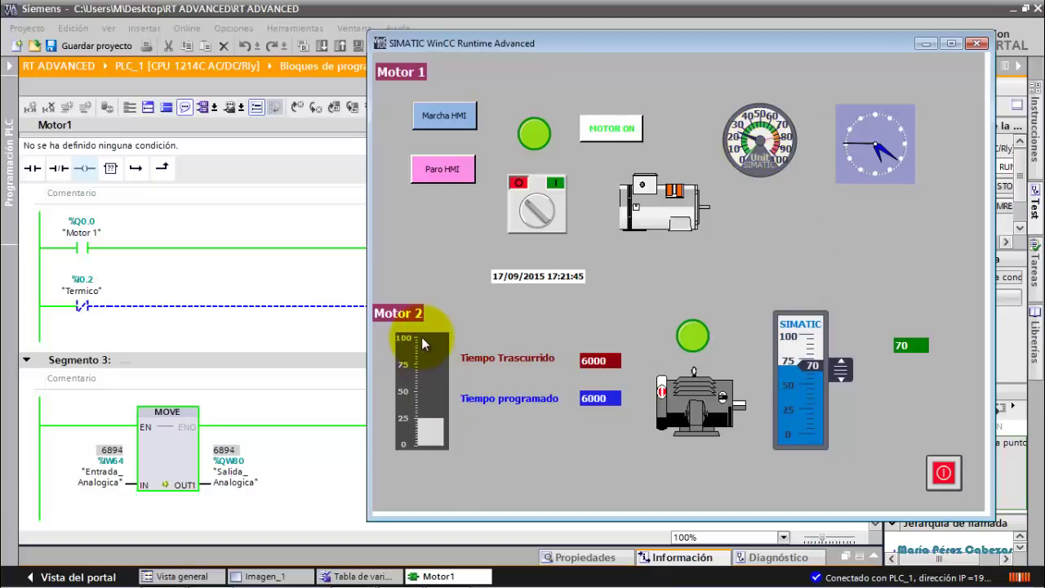
# Open PLC_1's Motor2 [FC2] block, collapse the project tree and bring the WinCC runtime in front beside the ladder.
pyautogui.click(18, 66)
pyautogui.click(119, 286)
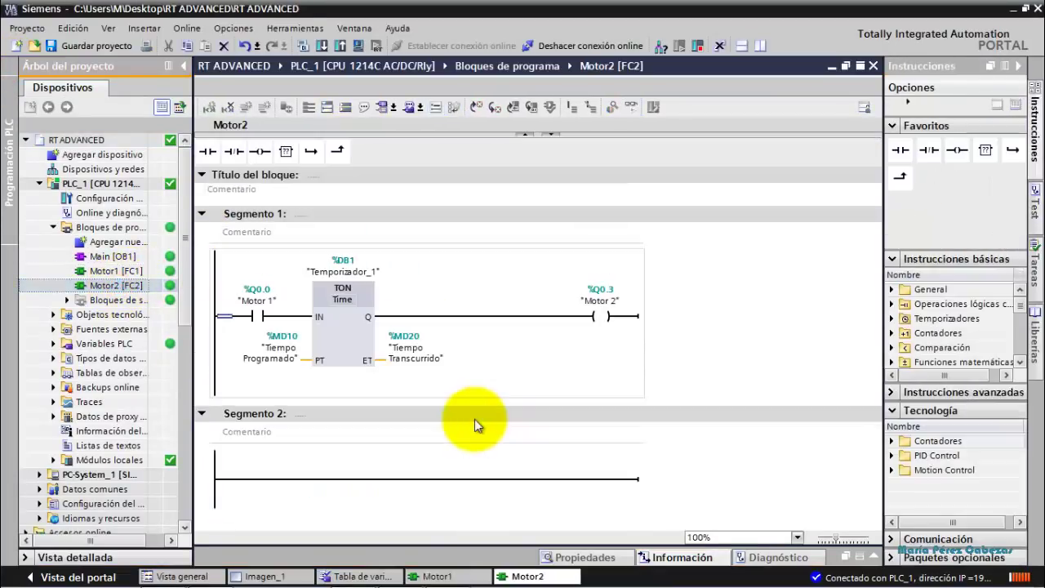
pyautogui.click(184, 67)
pyautogui.click(447, 573)
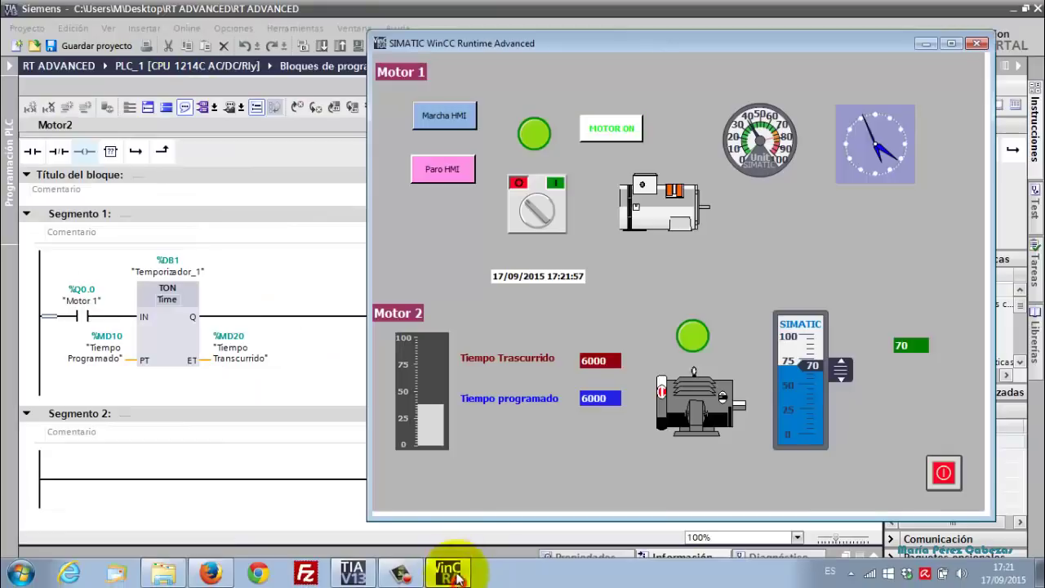
pyautogui.click(432, 118)
pyautogui.click(431, 168)
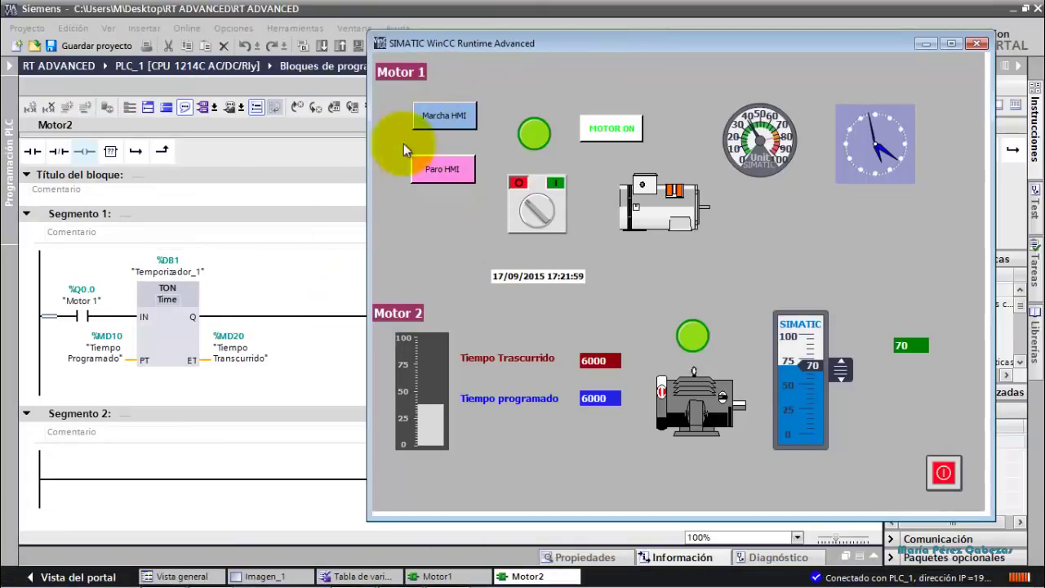
# Activate online monitoring of Motor2 and test its TON timer by stopping with Paro HMI and restarting with Marcha HMI.
pyautogui.click(316, 252)
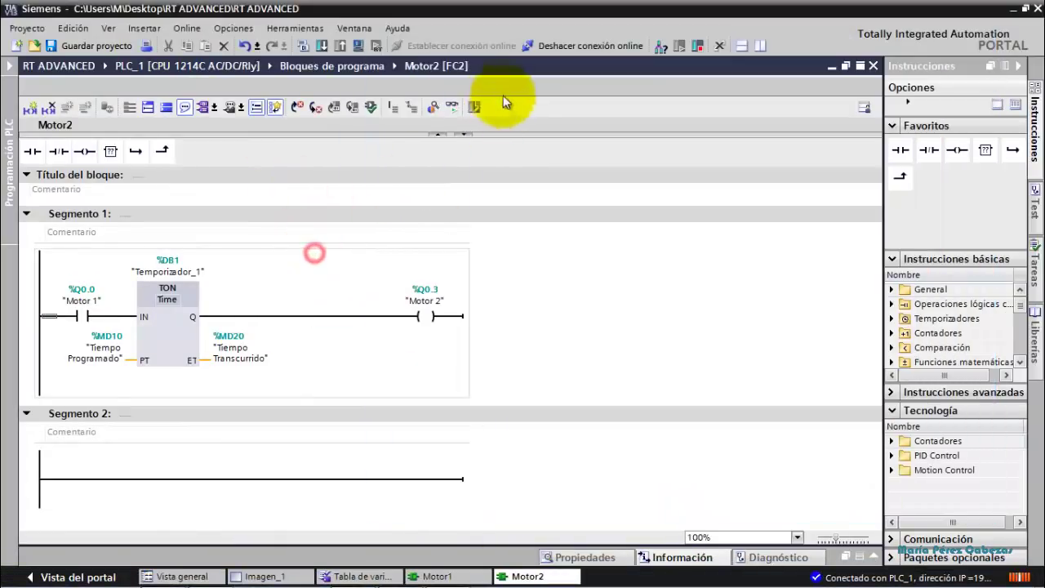
pyautogui.click(452, 107)
pyautogui.click(451, 573)
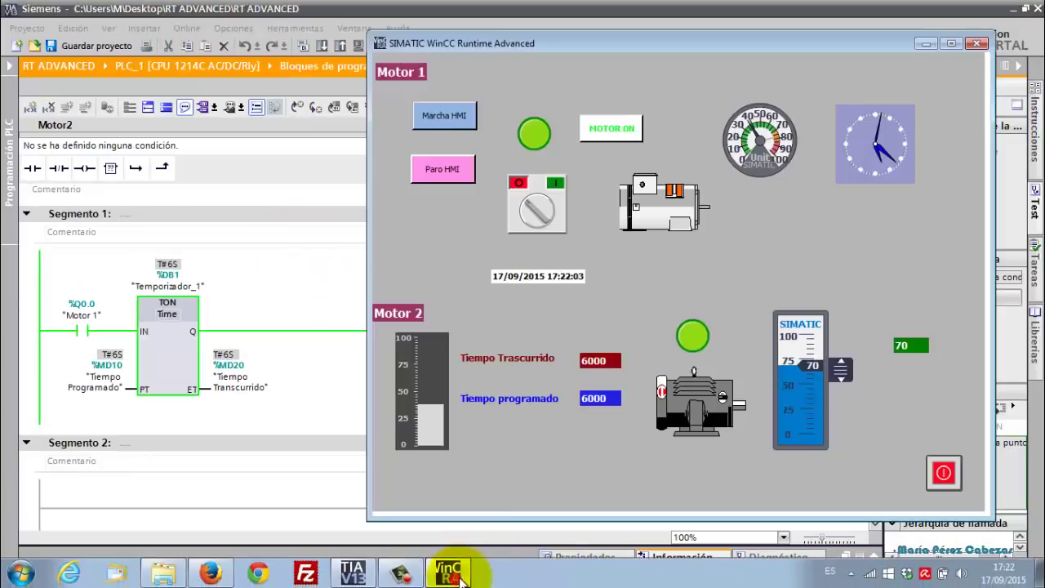
pyautogui.click(443, 169)
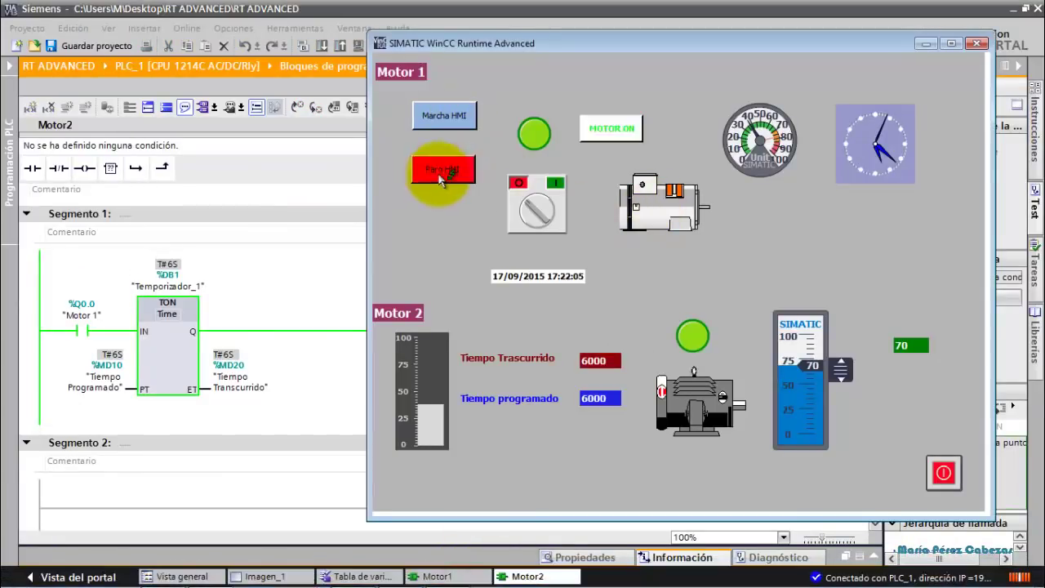
pyautogui.click(471, 116)
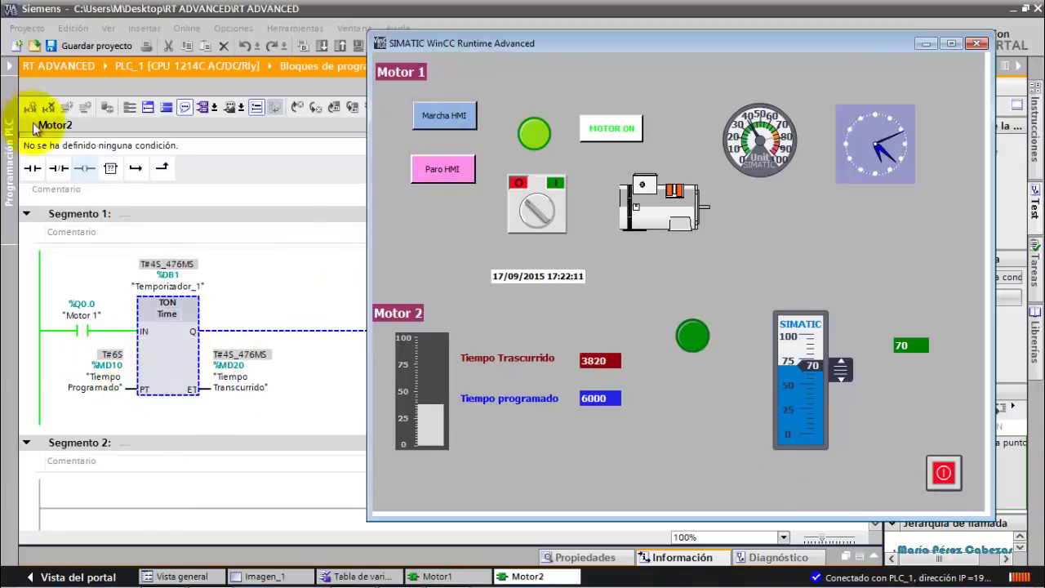
# Disconnect the online connection to PLC_1 and shut down the WinCC runtime from its HMI screen.
pyautogui.click(12, 72)
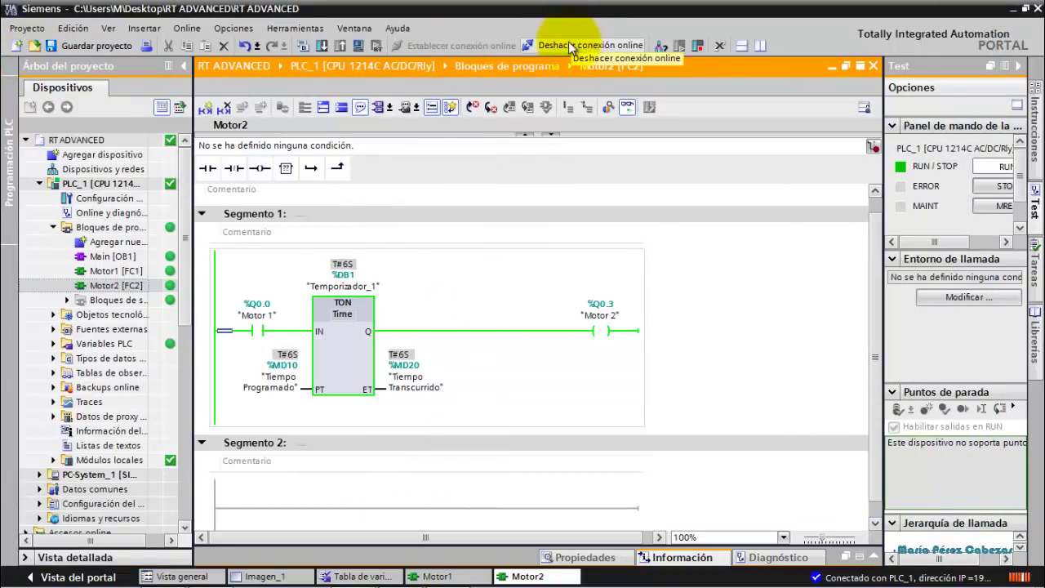
pyautogui.click(568, 41)
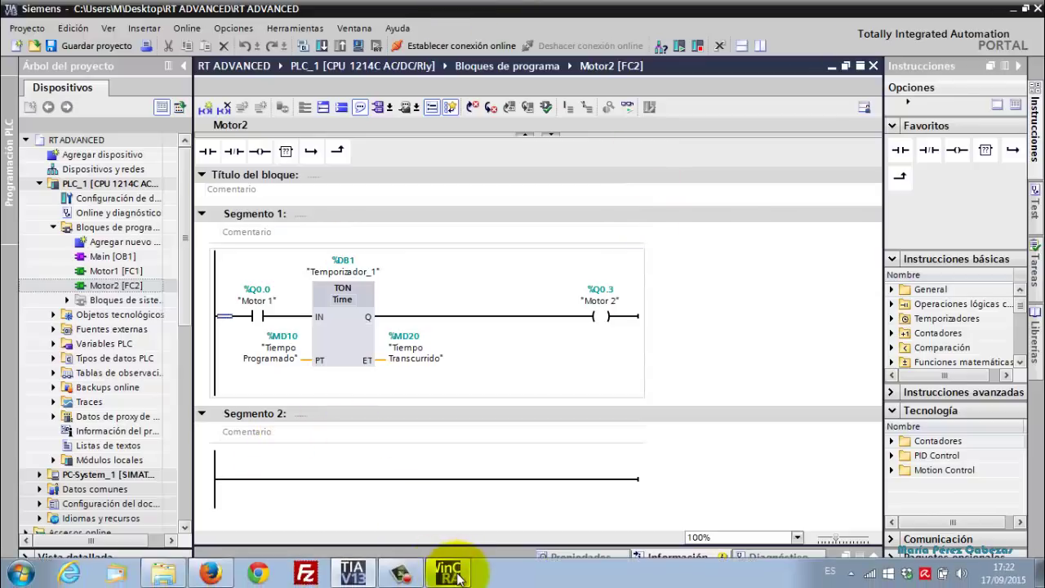
pyautogui.click(454, 569)
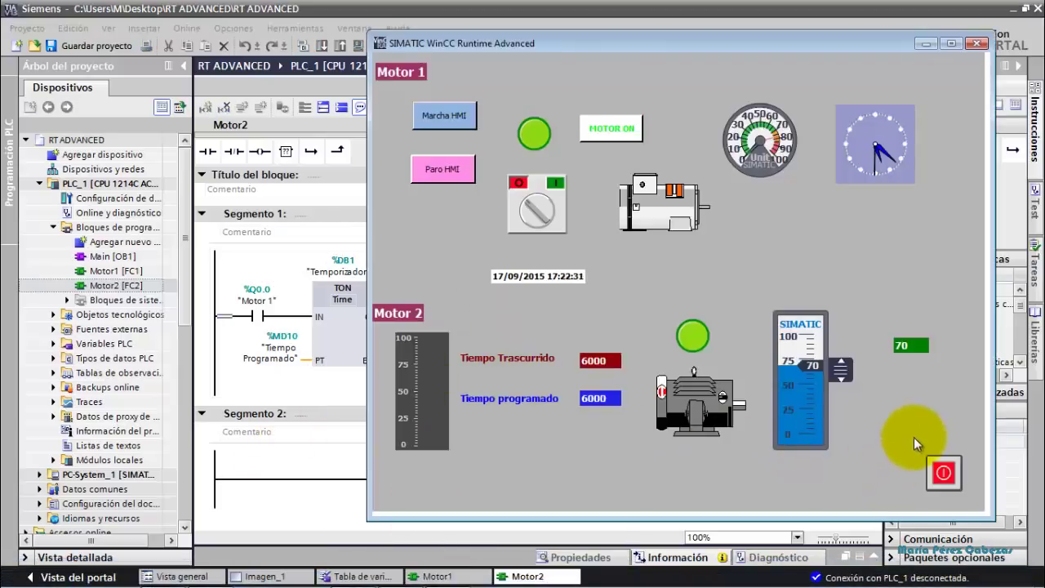
pyautogui.click(941, 474)
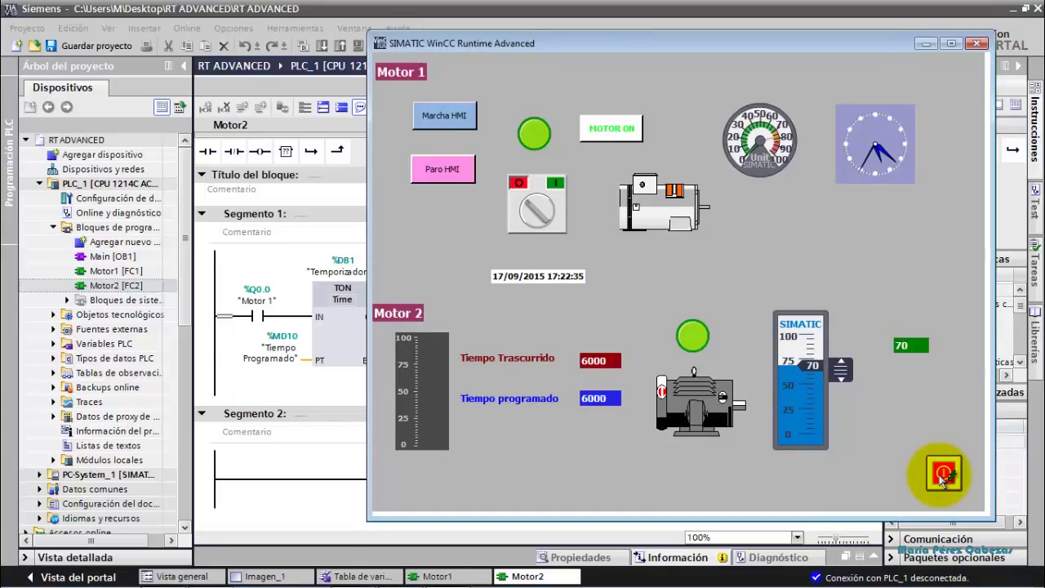
pyautogui.click(942, 473)
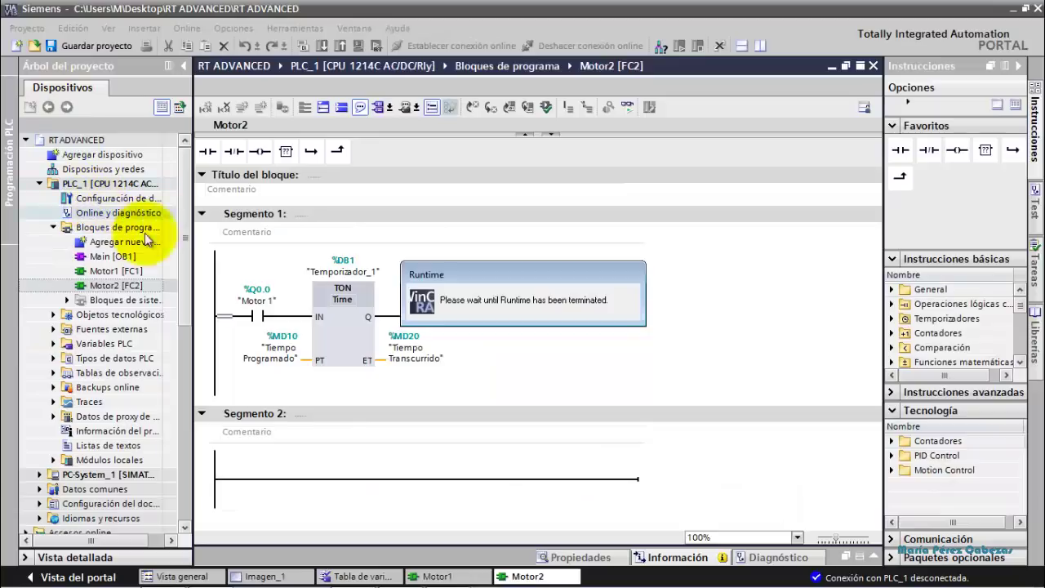
# Collapse PLC_1 in the project tree, select PC-System_1 and start loading it to the device.
pyautogui.click(38, 183)
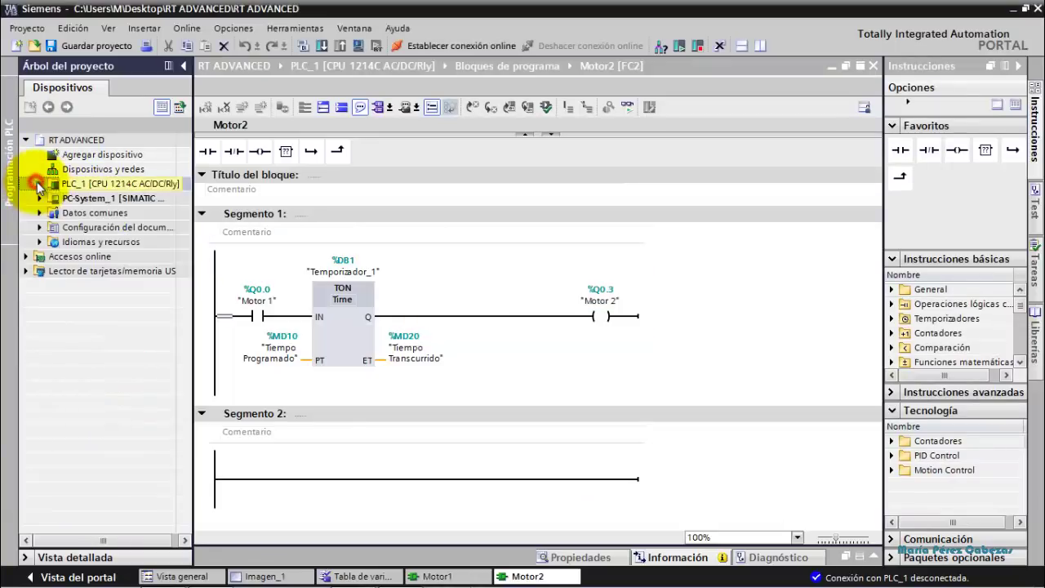
pyautogui.click(90, 198)
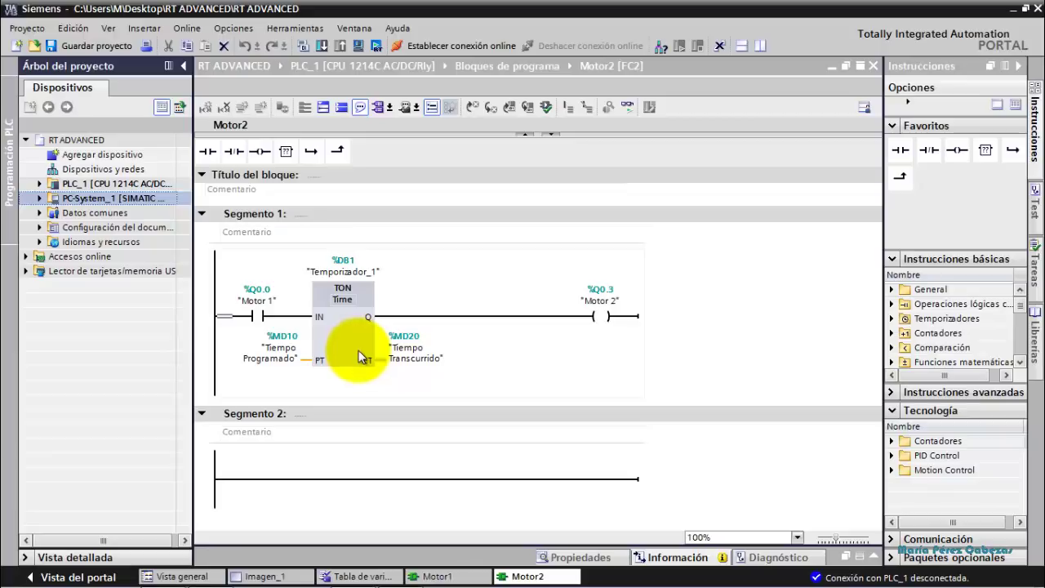
pyautogui.click(68, 197)
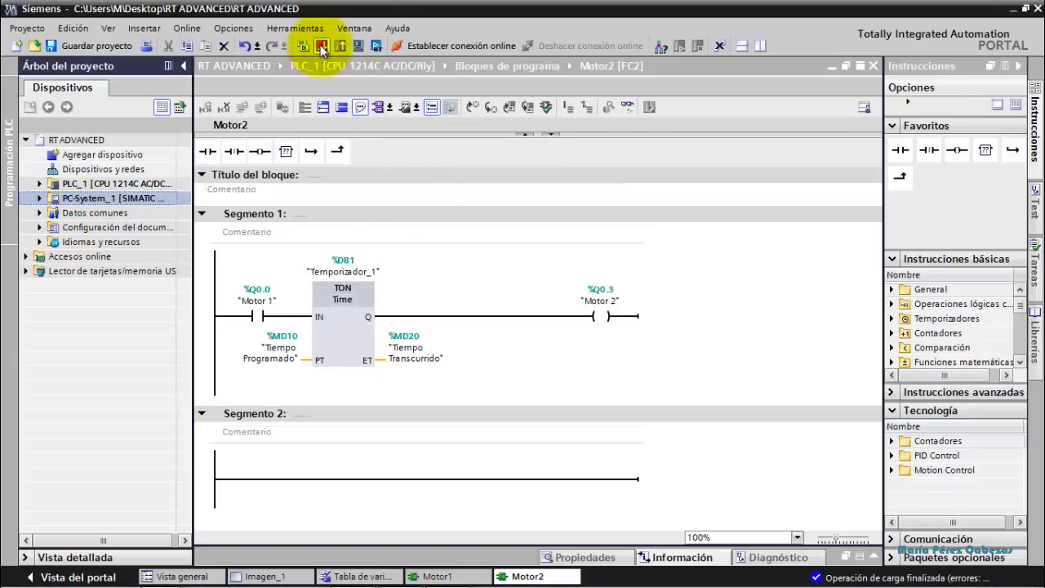
pyautogui.click(321, 47)
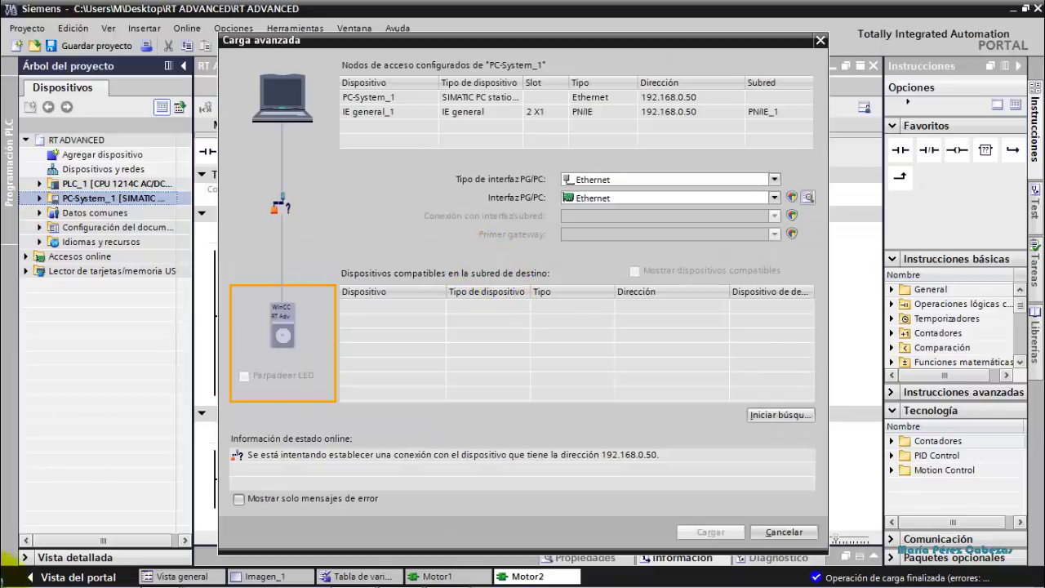
# Launch WinCC Runtime Loader from the installed Siemens Automation programs, under Runtime Systems and WinCC Runtime Advanced.
pyautogui.moveTo(7, 569)
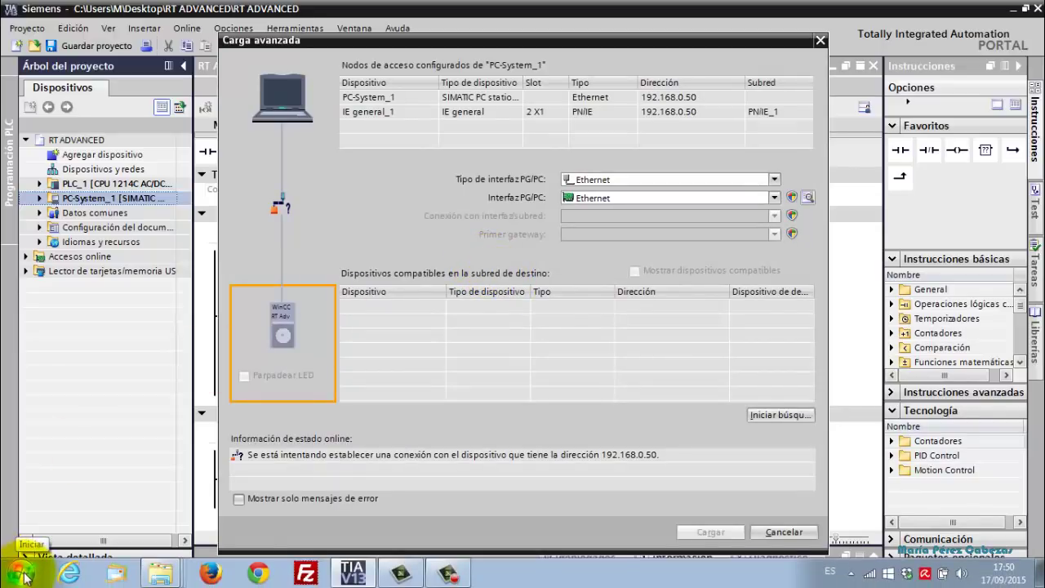
pyautogui.click(24, 576)
pyautogui.click(96, 504)
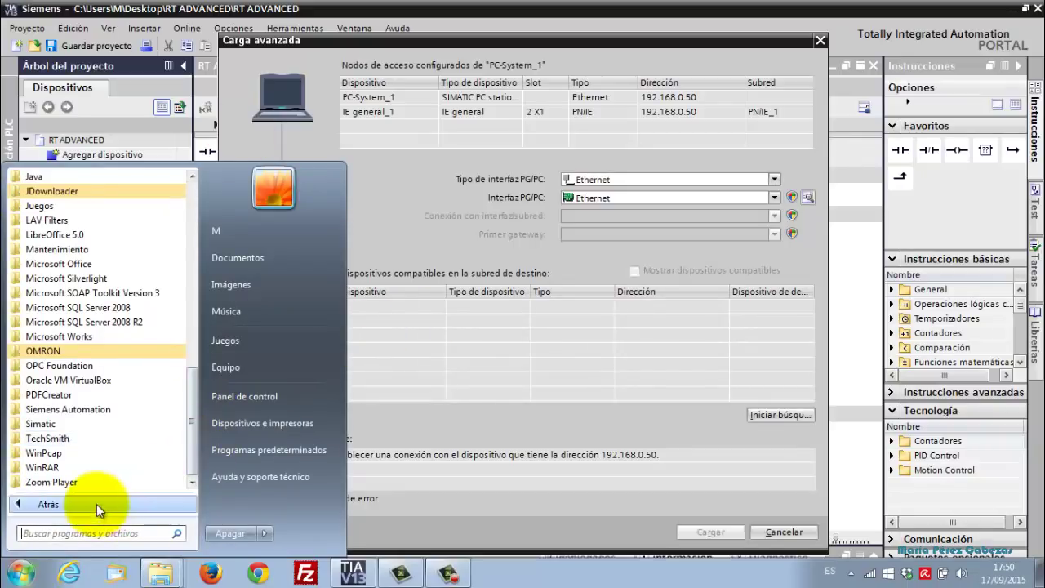
pyautogui.click(67, 409)
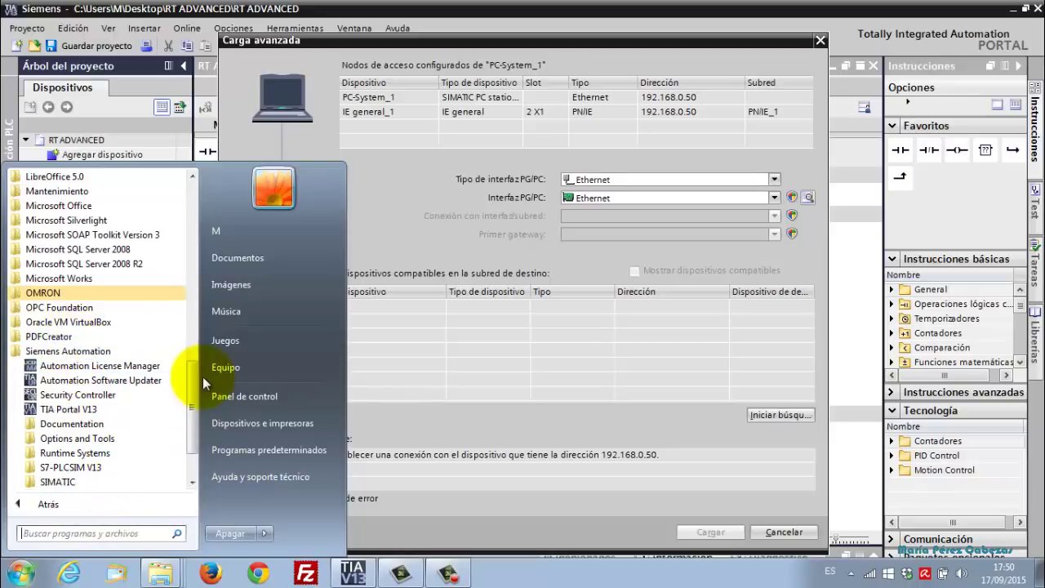
pyautogui.moveTo(191, 411); pyautogui.dragTo(191, 424)
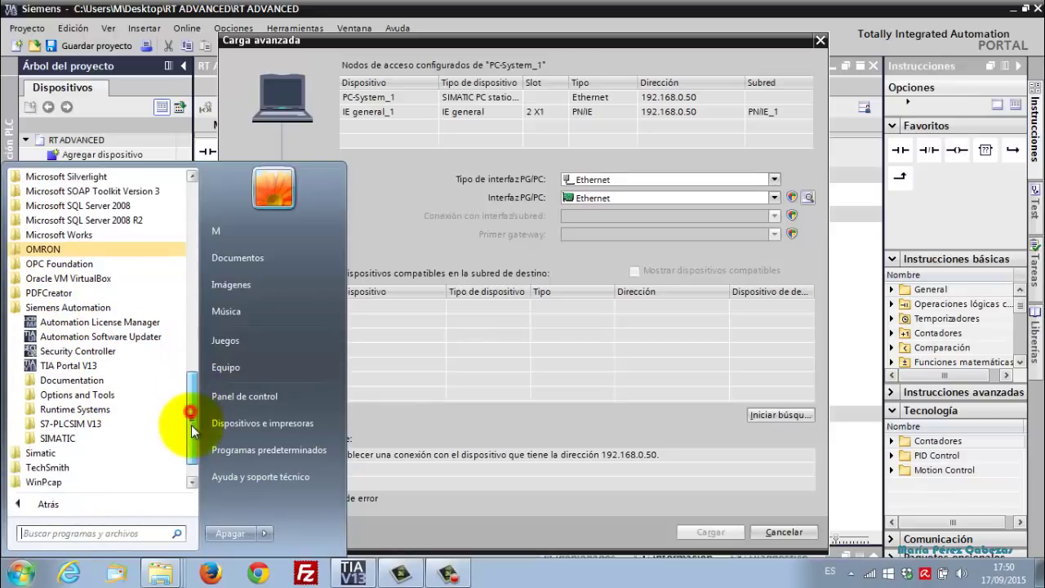
pyautogui.click(26, 410)
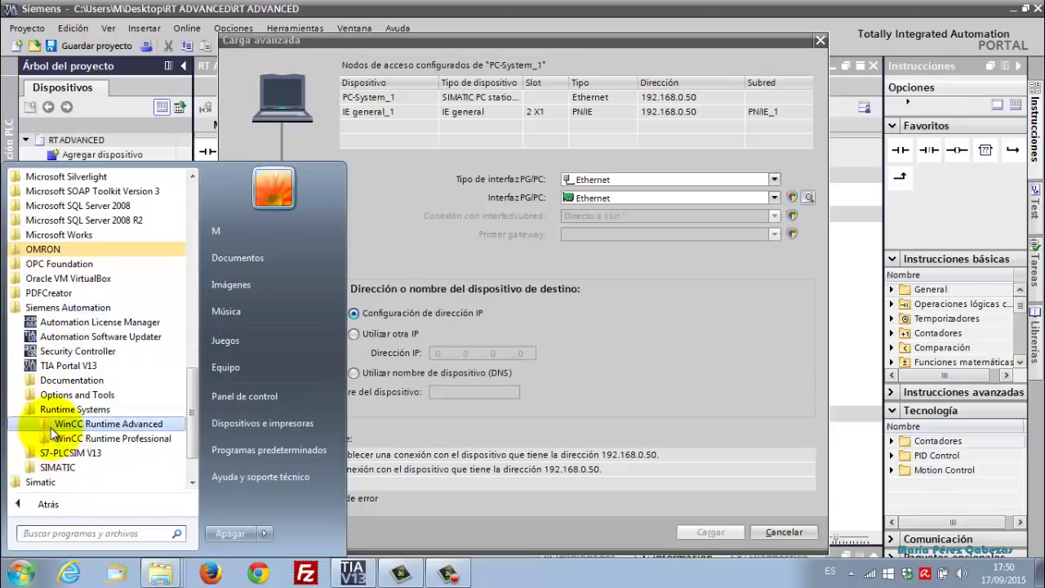
pyautogui.click(57, 424)
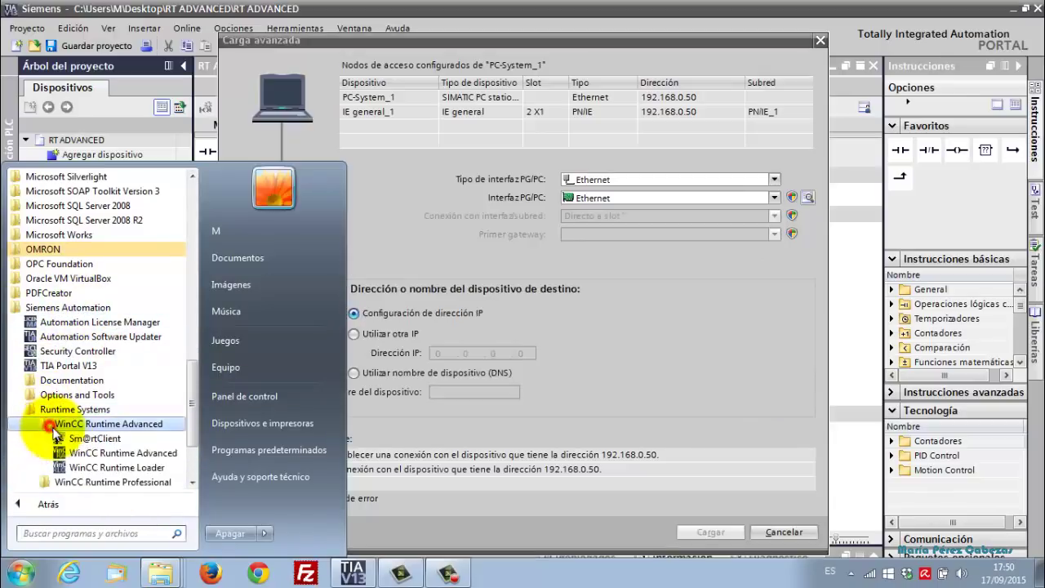
pyautogui.click(150, 468)
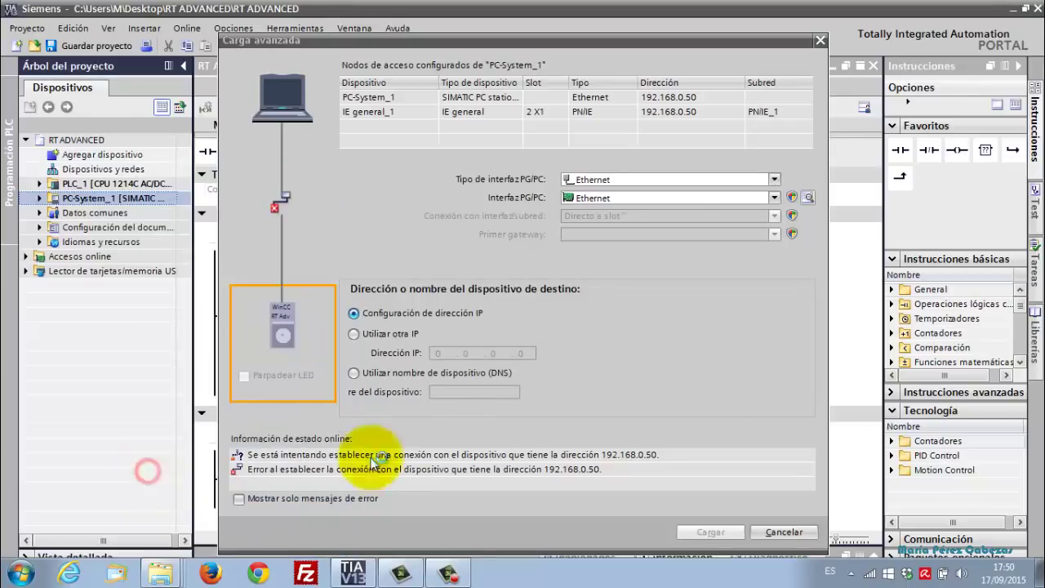
# Try to start the runtime project from the Start Center and dismiss the warning.
pyautogui.moveTo(557, 243); pyautogui.dragTo(680, 175)
pyautogui.click(649, 231)
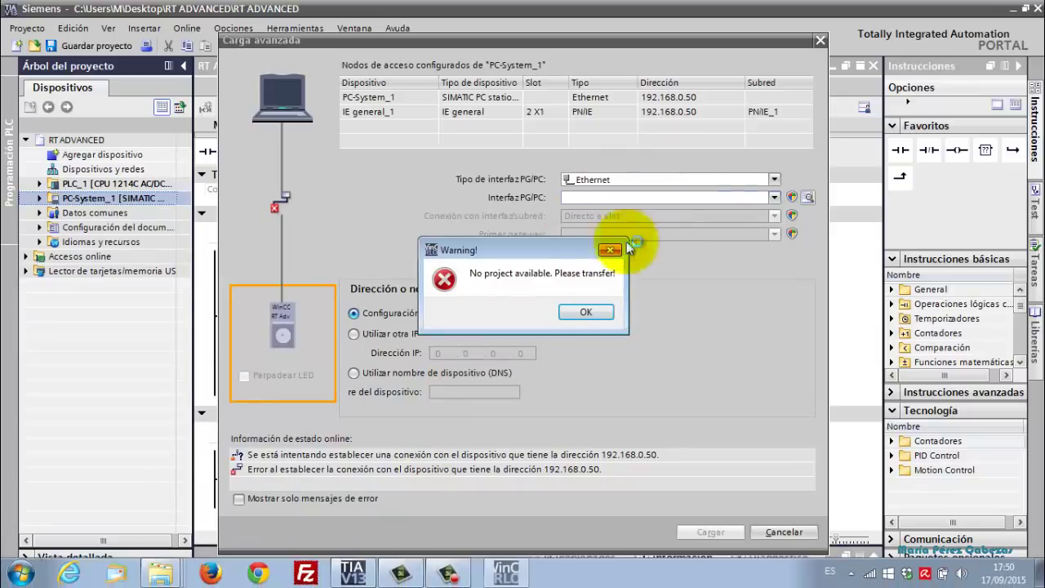
pyautogui.click(586, 312)
pyautogui.click(532, 325)
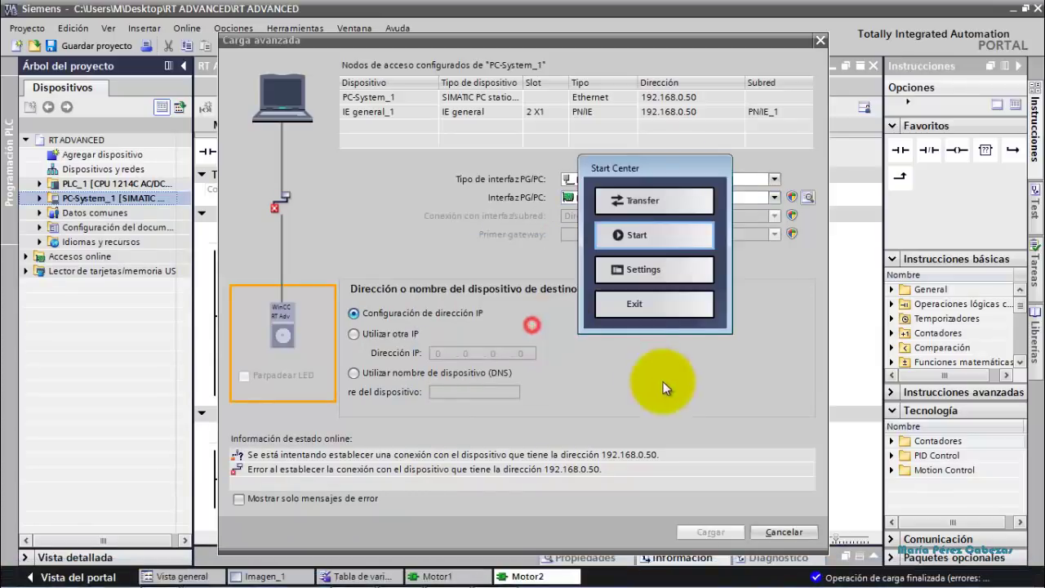
# Move the Start Center aside and set its user interface language to Español.
pyautogui.moveTo(647, 172); pyautogui.dragTo(724, 161)
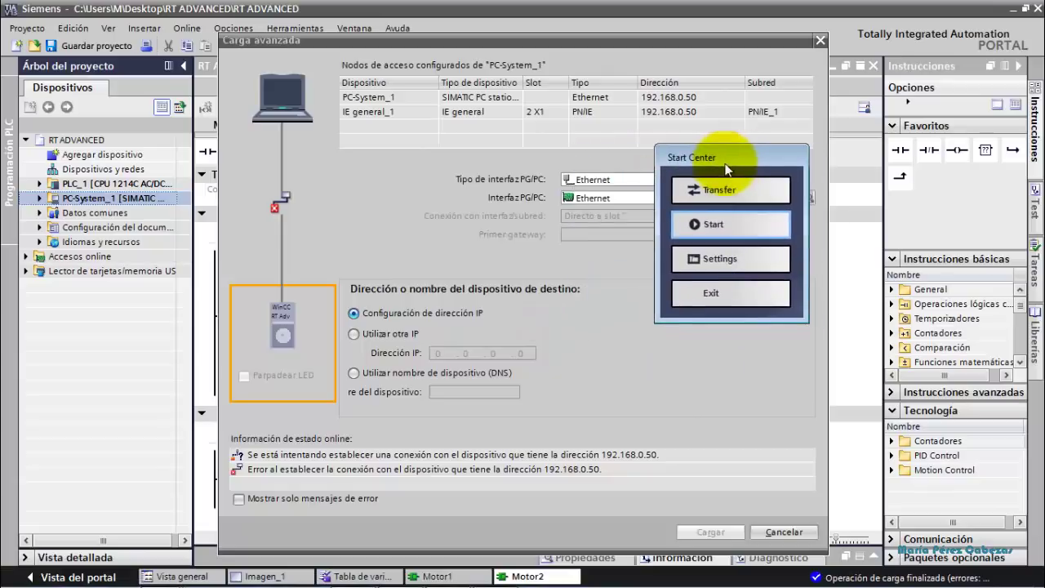
pyautogui.click(735, 259)
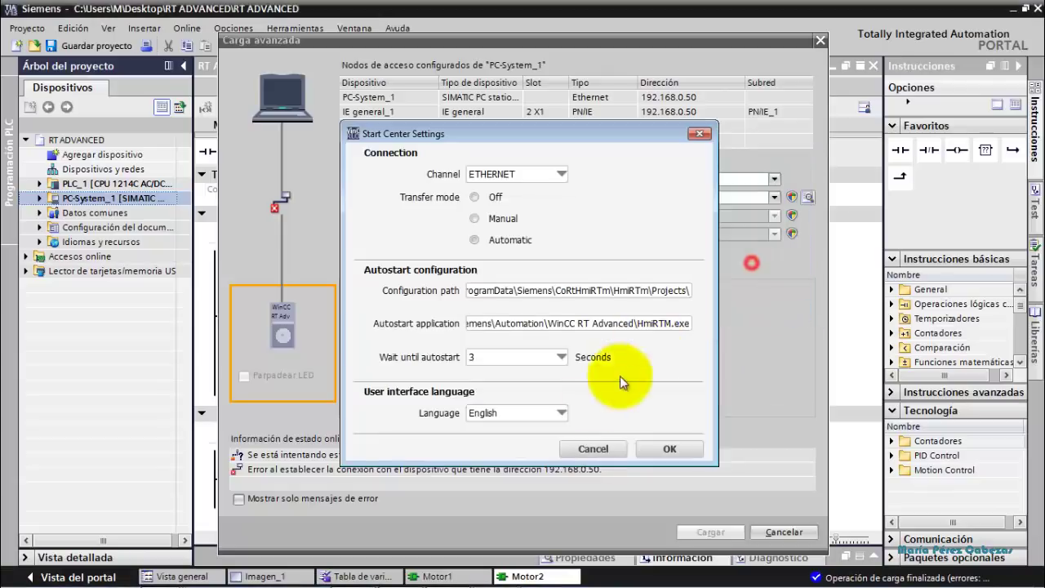
pyautogui.click(560, 413)
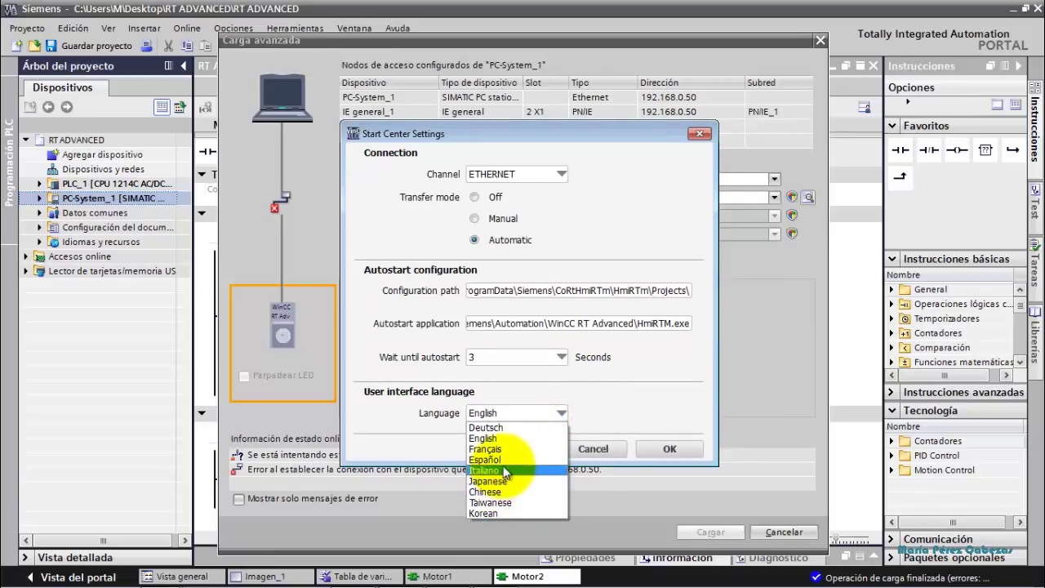
pyautogui.click(502, 458)
pyautogui.click(667, 449)
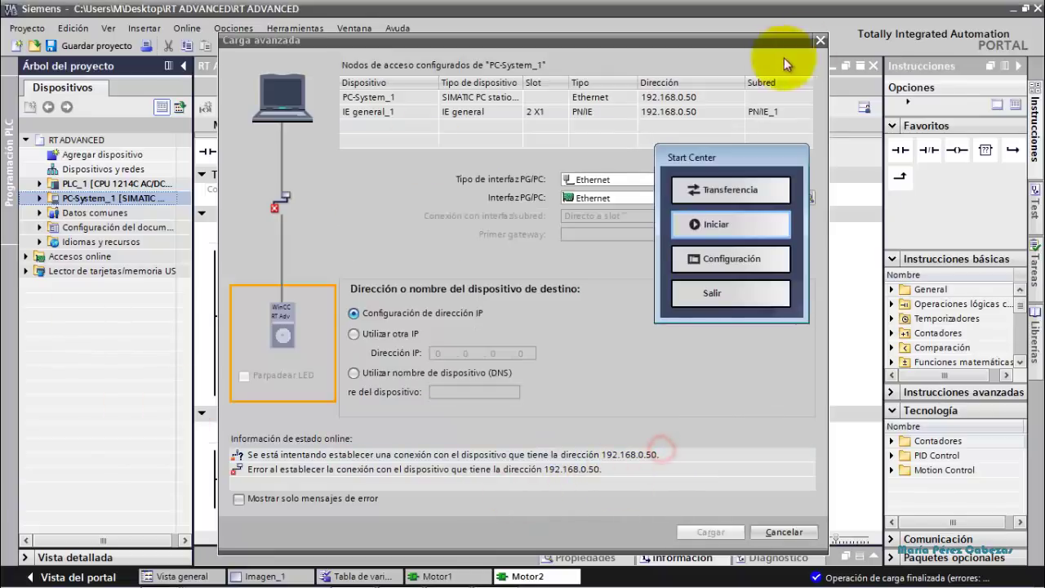
# Put the Start Center into transfer mode and load PC-System_1 to the WinCC RT Advanced station at 192.168.0.50.
pyautogui.click(729, 192)
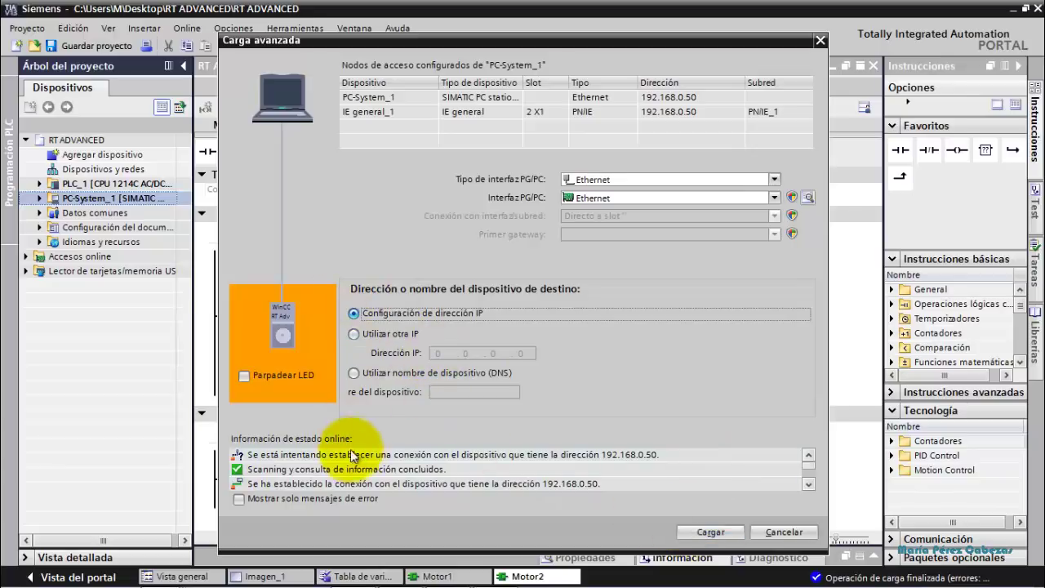
pyautogui.click(703, 529)
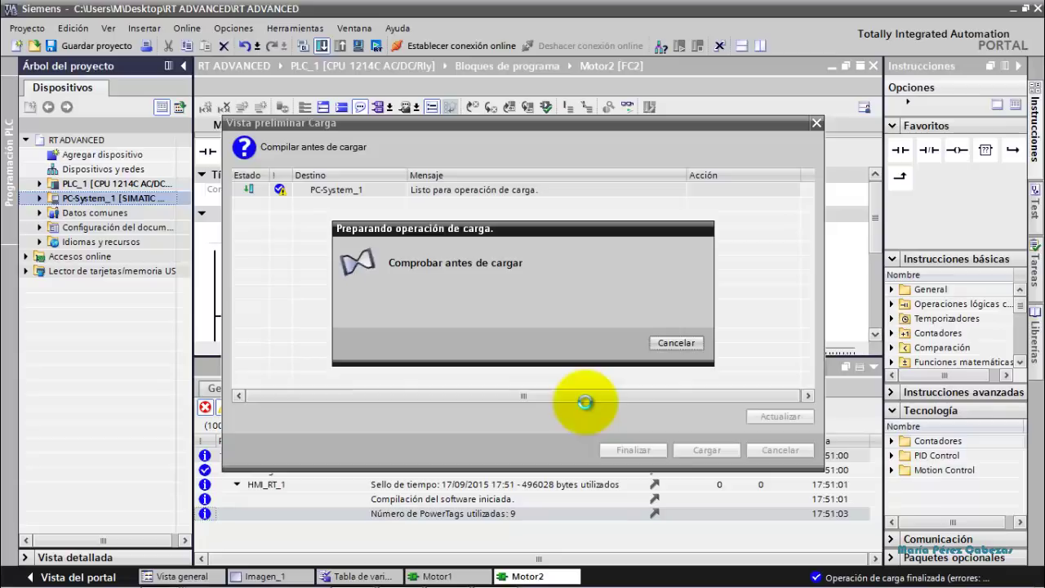
pyautogui.click(698, 448)
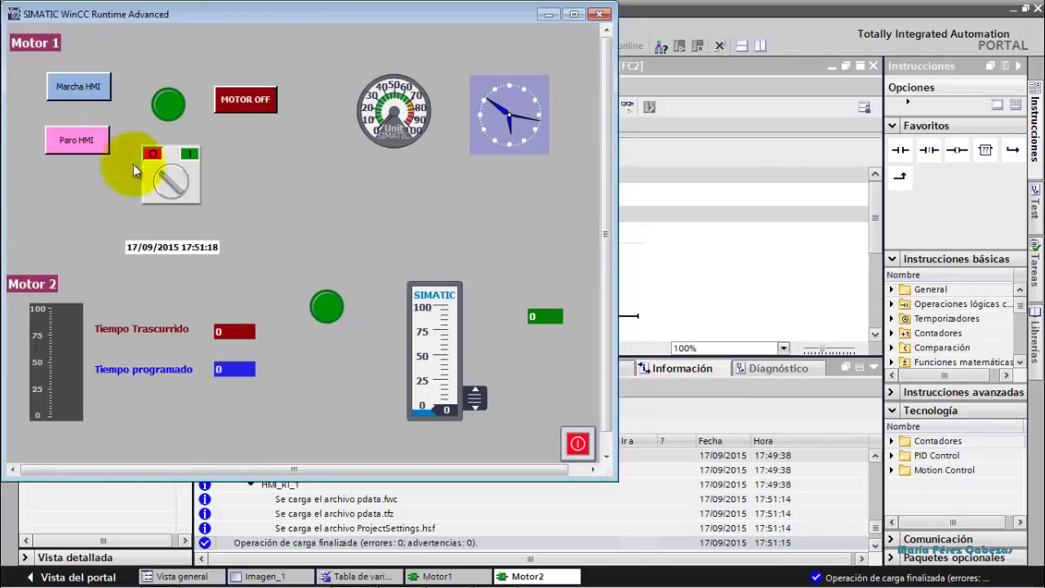
# Try to launch WinCC Runtime Loader again while the runtime is open.
pyautogui.moveTo(402, 575)
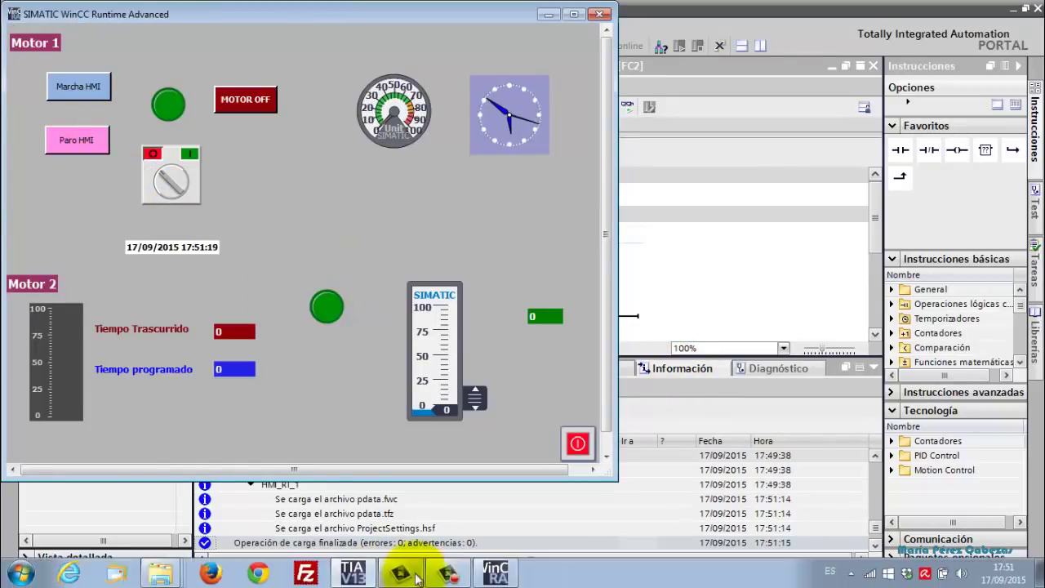
pyautogui.click(494, 575)
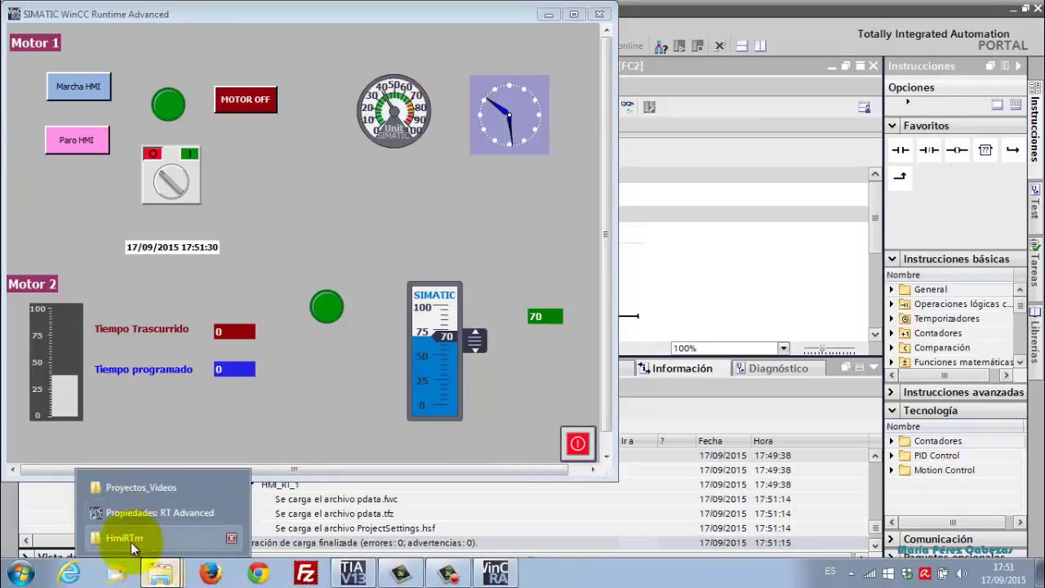
pyautogui.click(31, 575)
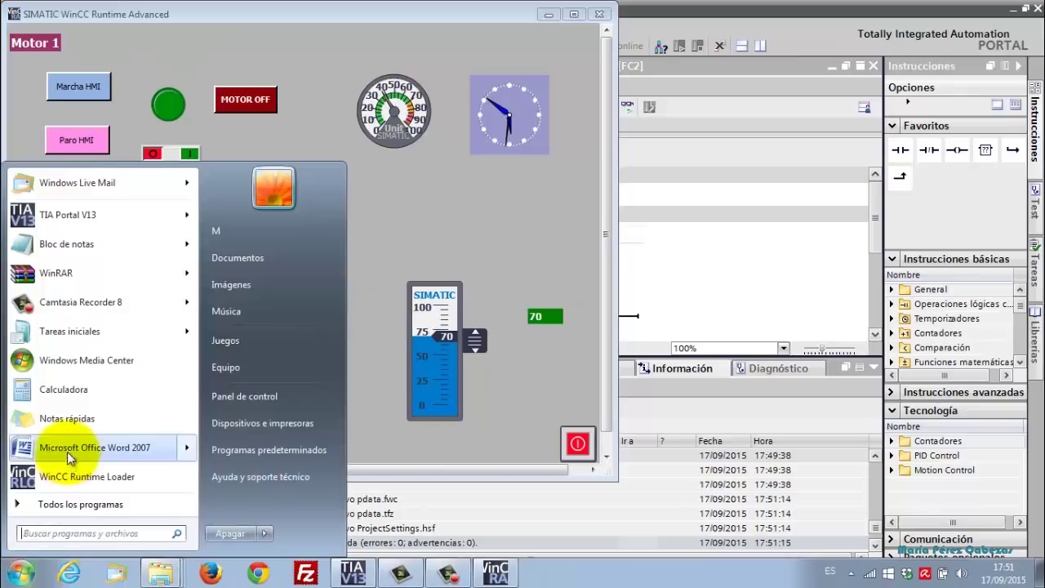
pyautogui.click(99, 481)
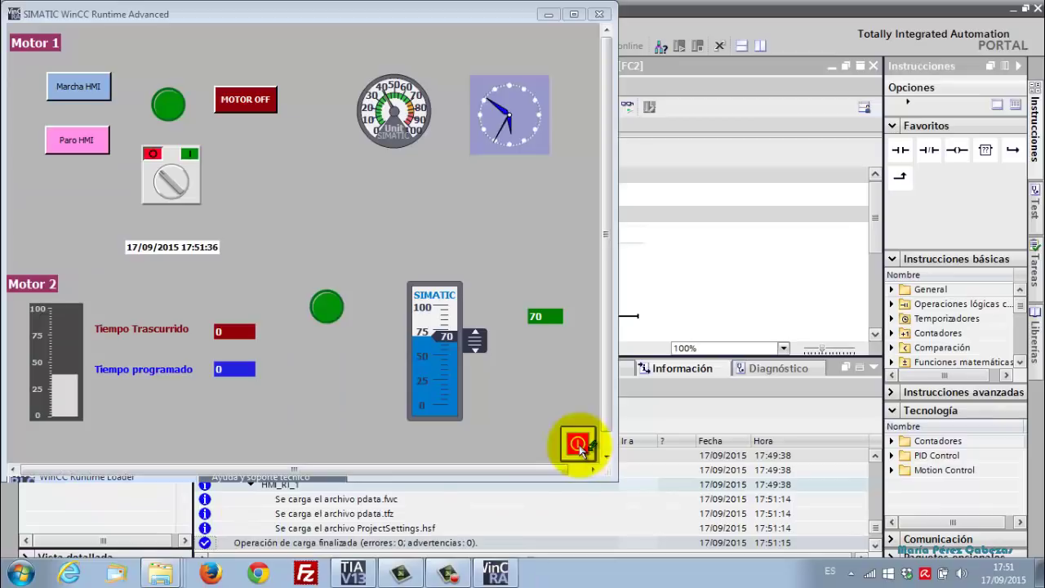
# Test Motor 1 by starting with Marcha HMI and stopping with Paro HMI twice, and shut down the runtime from its screen.
pyautogui.click(88, 82)
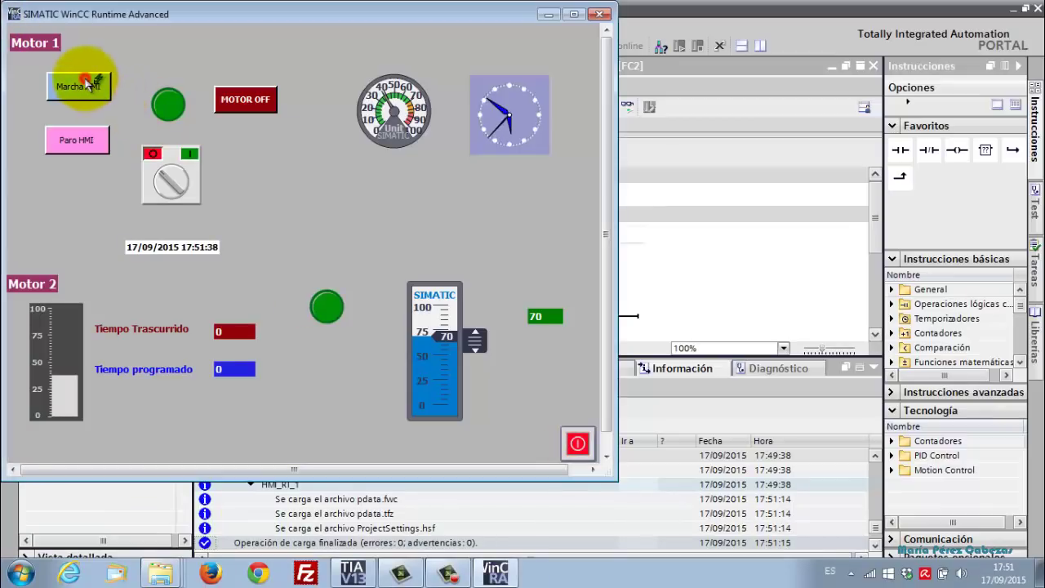
pyautogui.click(77, 139)
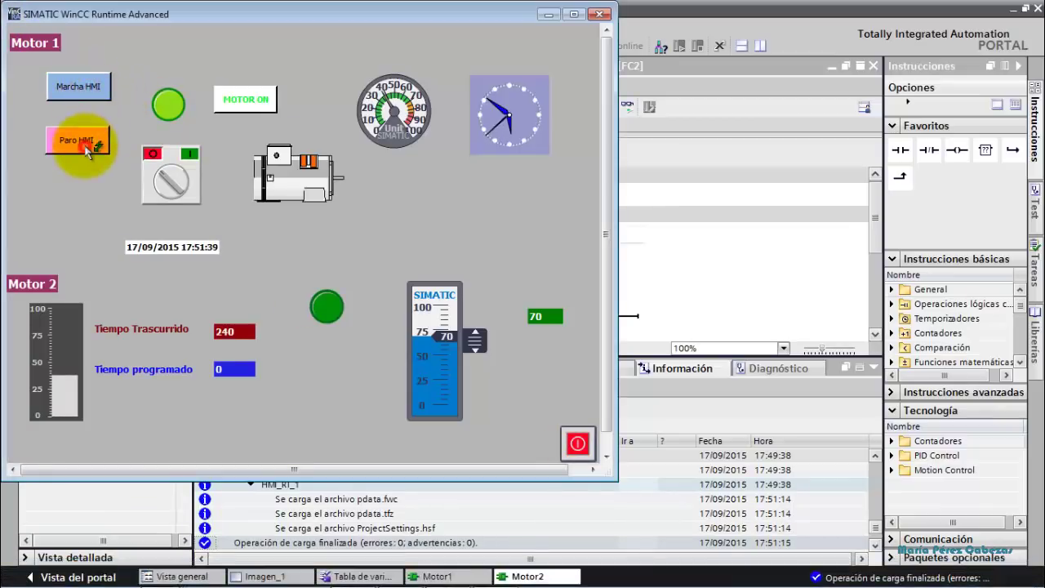
pyautogui.click(98, 85)
pyautogui.click(80, 139)
pyautogui.click(561, 459)
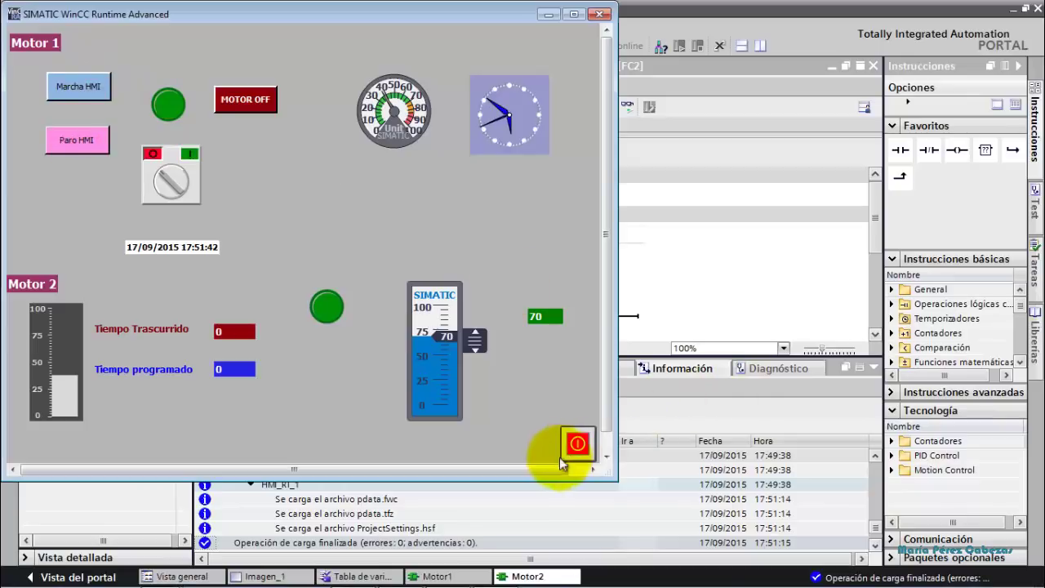
pyautogui.click(578, 441)
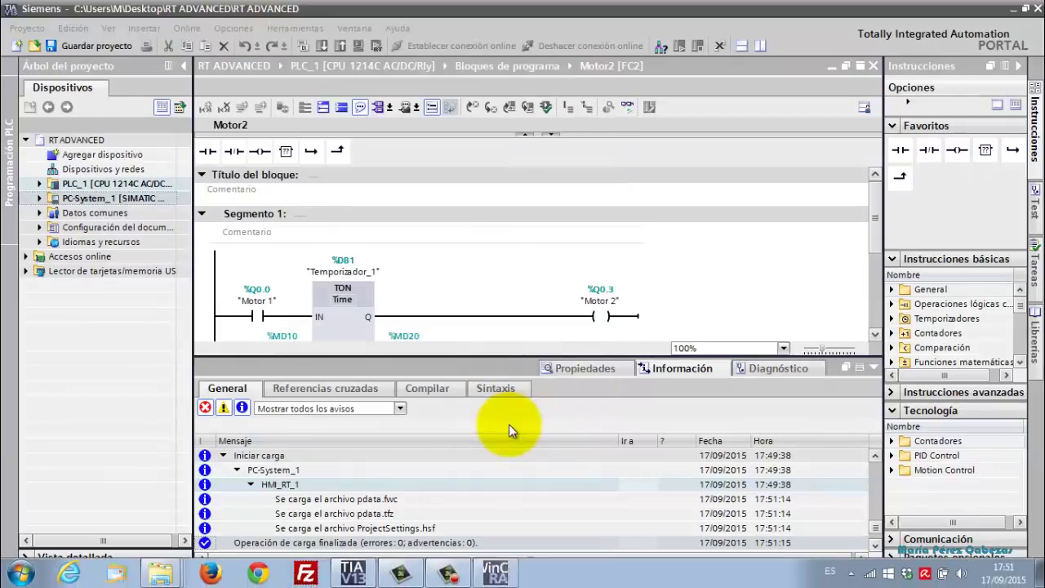
# Open the Start Center configuration and examine the full configuration file path where transferred projects are stored.
pyautogui.click(496, 573)
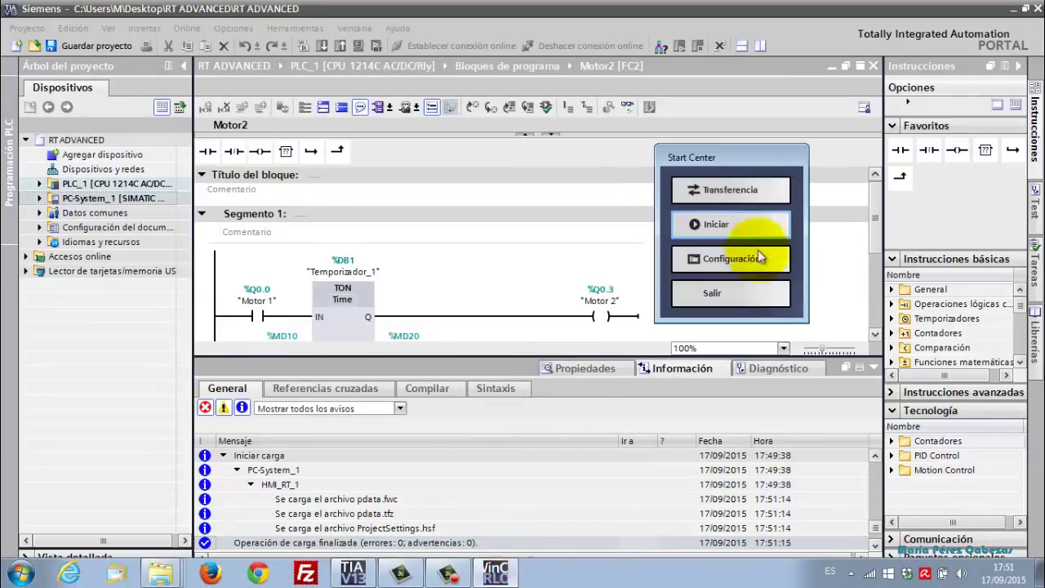
pyautogui.click(724, 264)
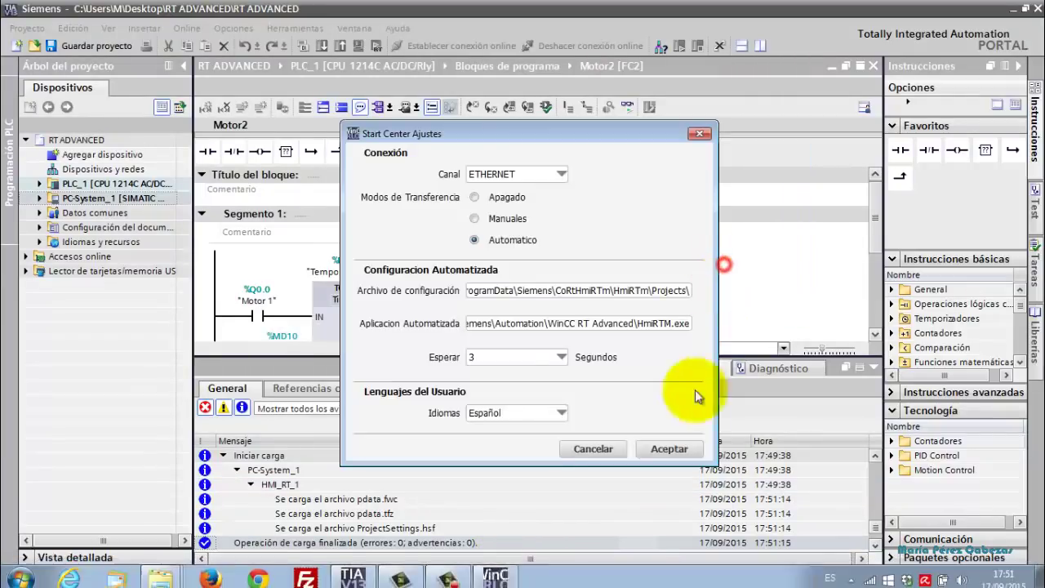
pyautogui.click(480, 289)
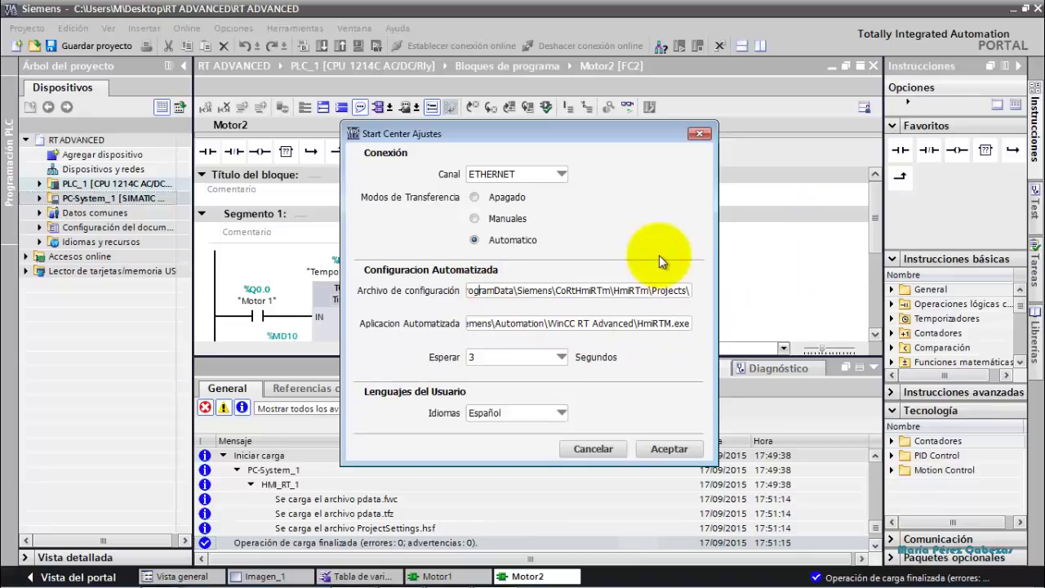
pyautogui.press('Home')
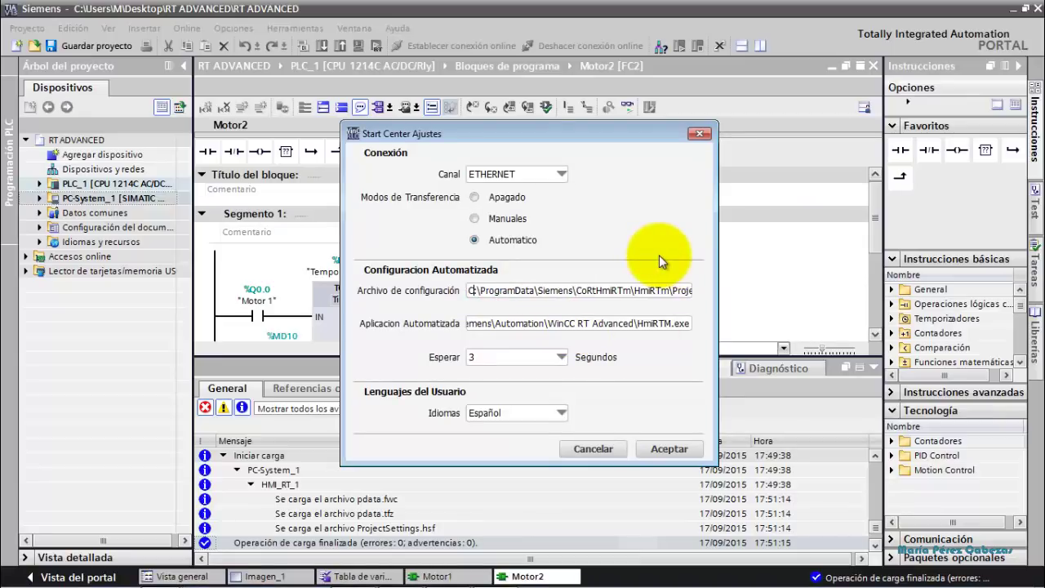
pyautogui.press('Right')
pyautogui.press('Right')
pyautogui.press('Right')
pyautogui.press('Right')
pyautogui.press('Right')
pyautogui.press('Right')
pyautogui.press('Right')
pyautogui.press('Right')
pyautogui.press('Right')
pyautogui.press('Right')
pyautogui.press('Right')
pyautogui.press('Right')
pyautogui.press('Right')
pyautogui.press('Right')
pyautogui.press('Right')
pyautogui.press('Right')
pyautogui.press('Right')
pyautogui.press('Right')
pyautogui.press('Right')
pyautogui.press('Right')
pyautogui.press('End')
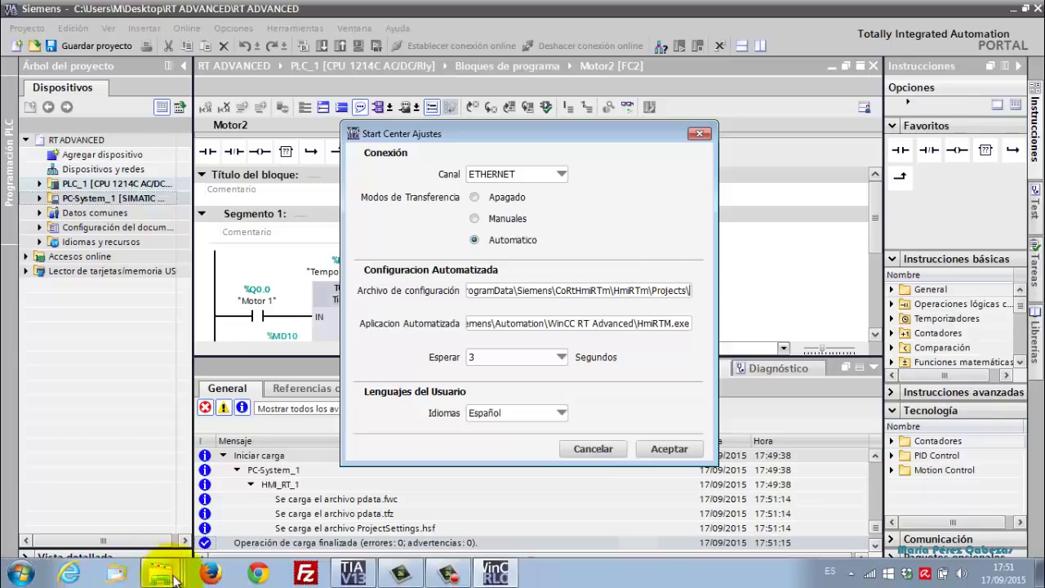
# Switch to the HmiRTm folder in Windows Explorer, compare it with the configured path and open Projects to examine the transferred files.
pyautogui.rightClick(161, 574)
pyautogui.click(129, 538)
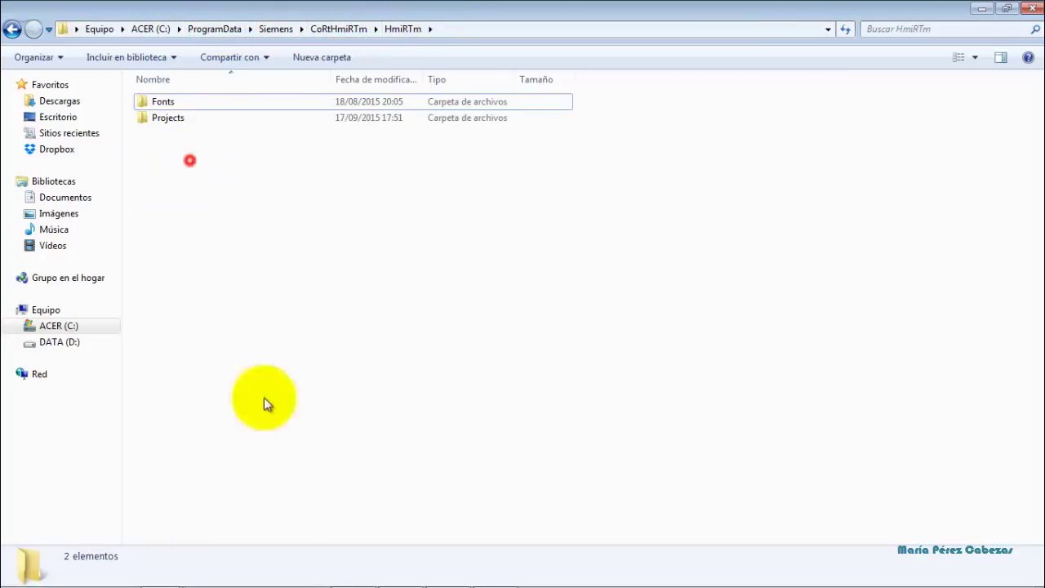
pyautogui.click(497, 570)
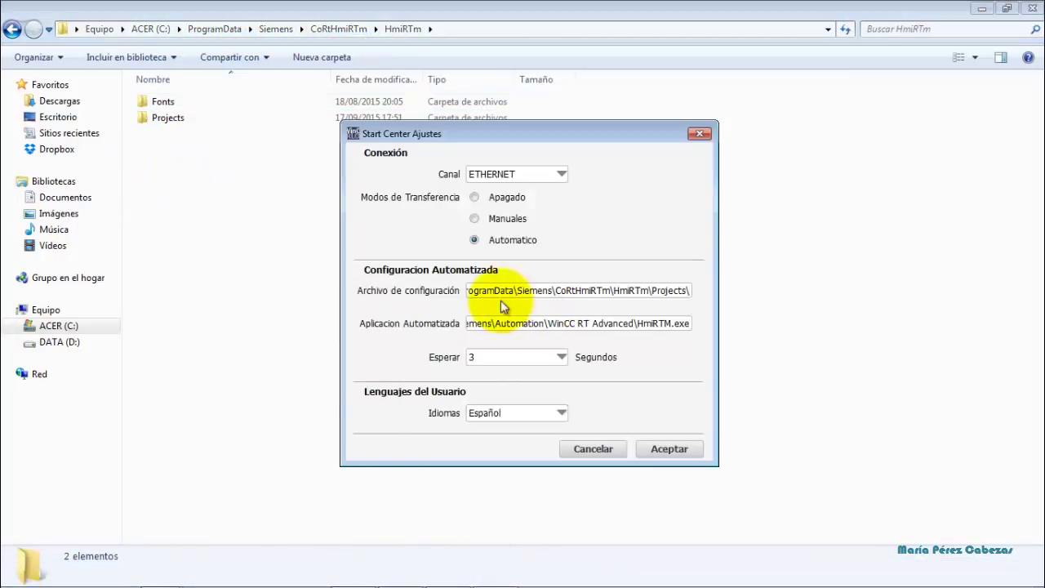
pyautogui.doubleClick(155, 122)
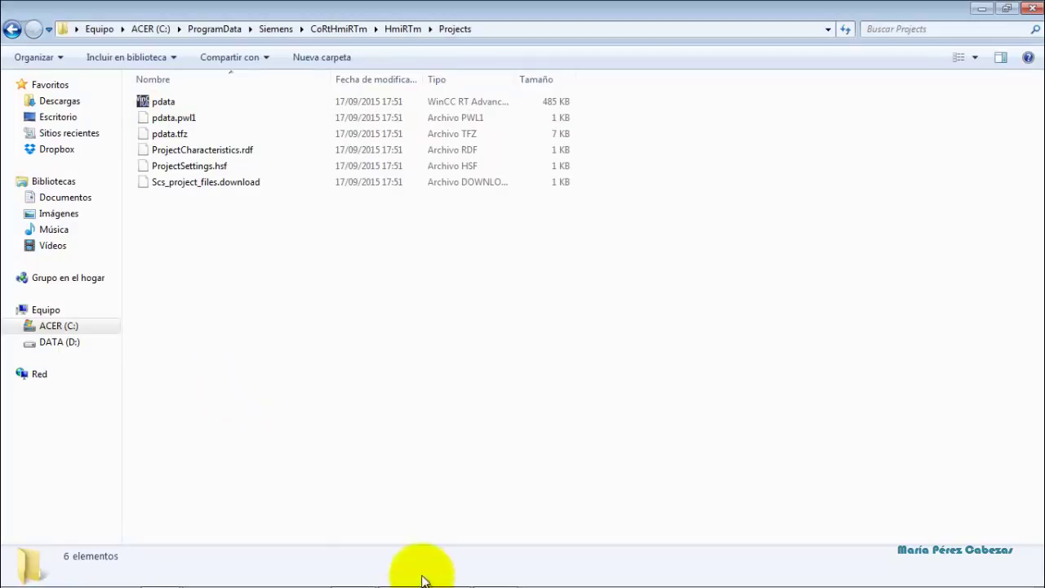
# Switch back to TIA Portal and save the RT ADVANCED project.
pyautogui.moveTo(392, 575)
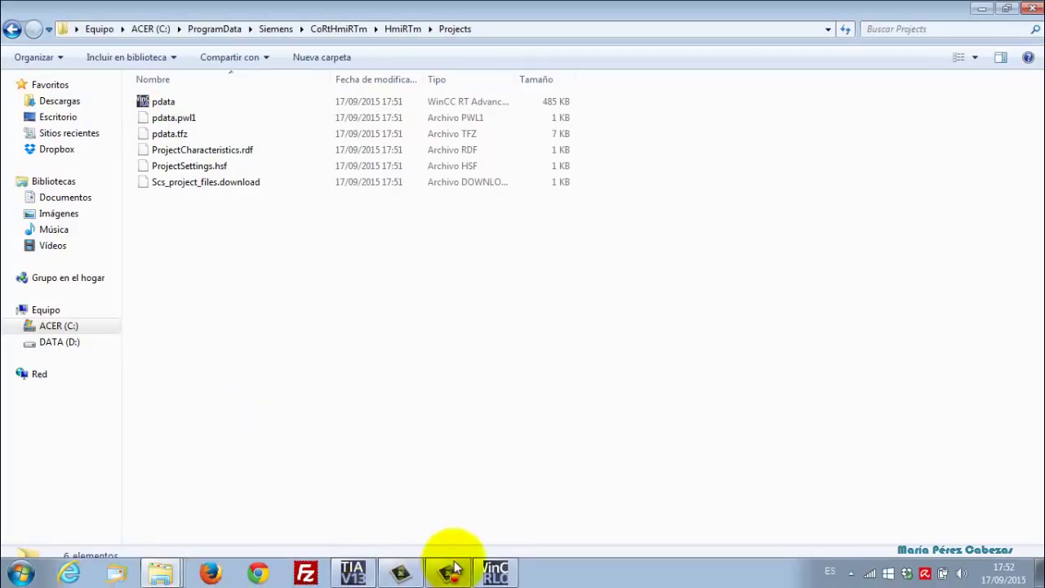
pyautogui.click(351, 572)
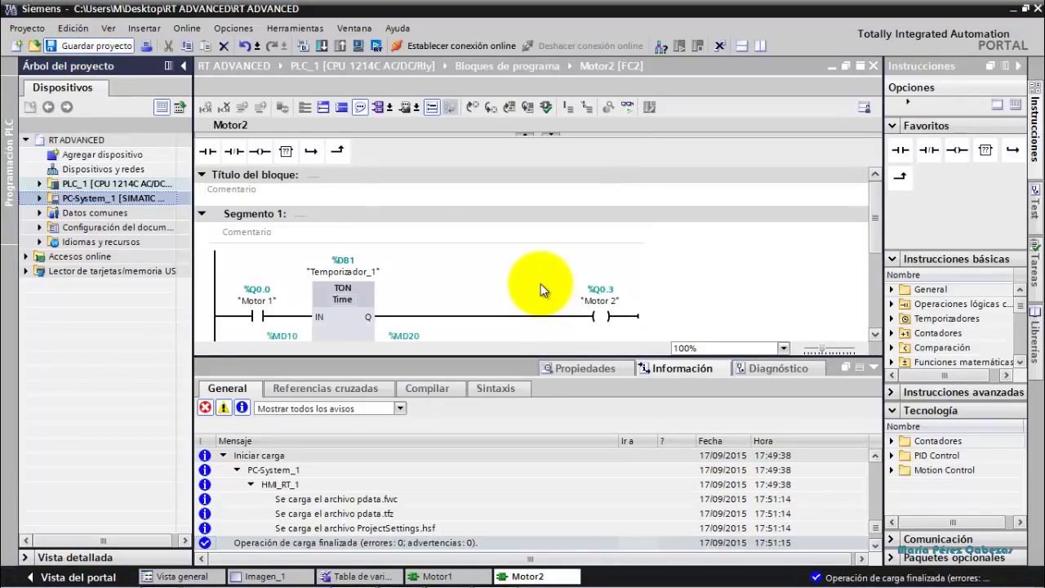
pyautogui.hotkey('ctrl', 's')
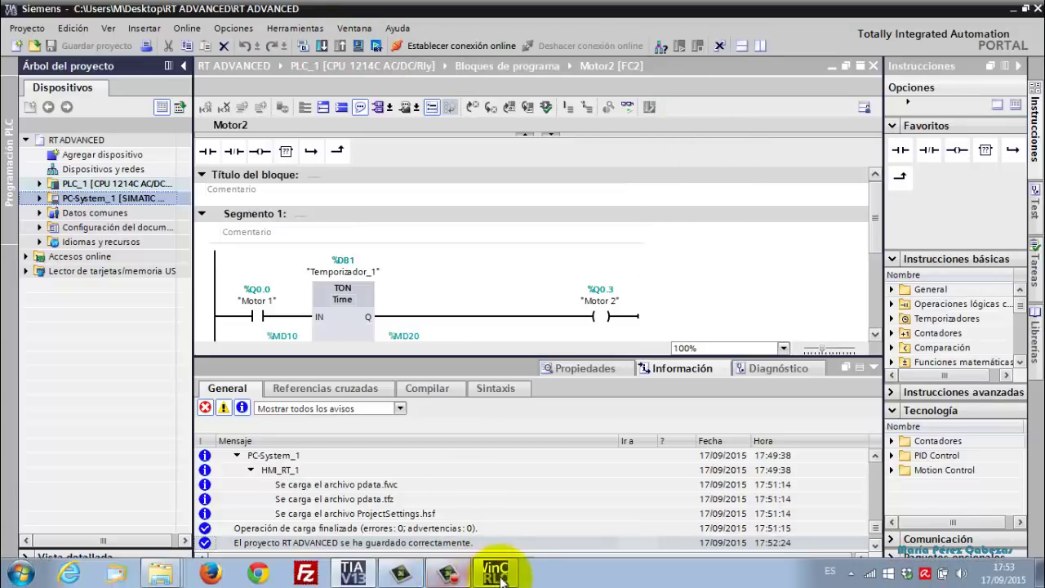
# Switch to the Start Center settings, accept them and move the Start Center window to a free area.
pyautogui.click(500, 576)
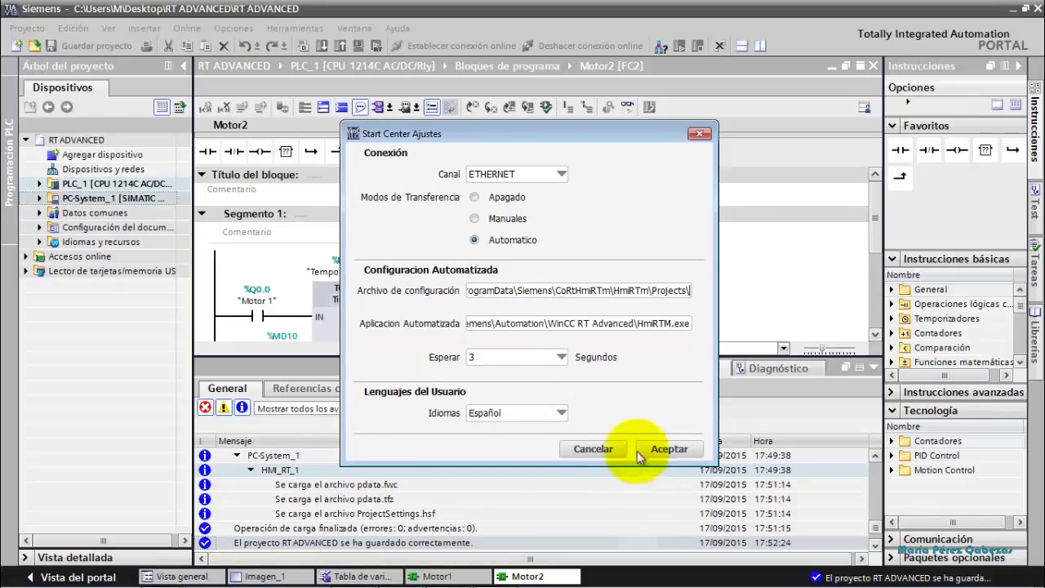
pyautogui.click(679, 451)
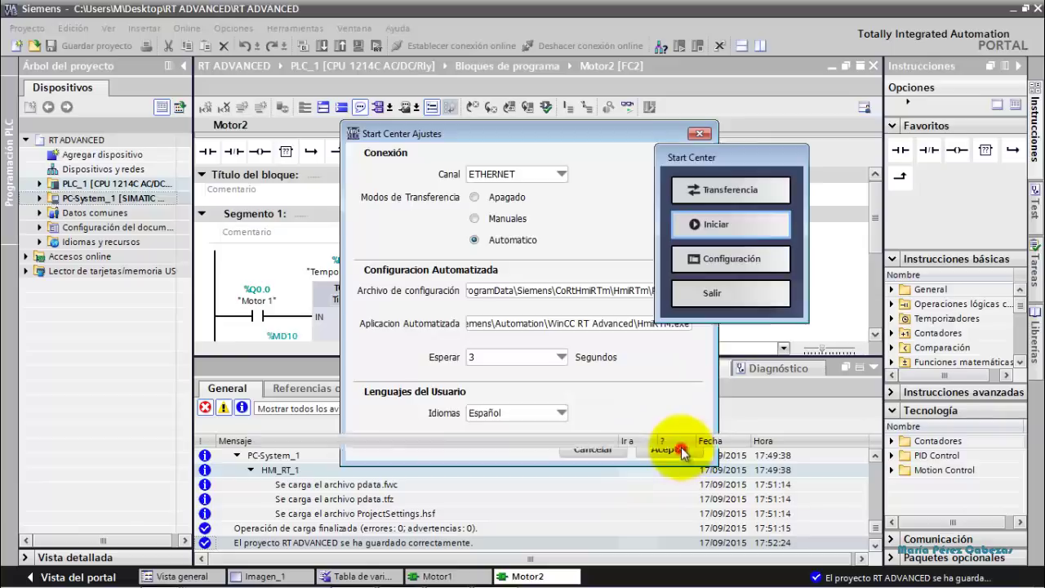
pyautogui.moveTo(751, 163); pyautogui.dragTo(527, 138)
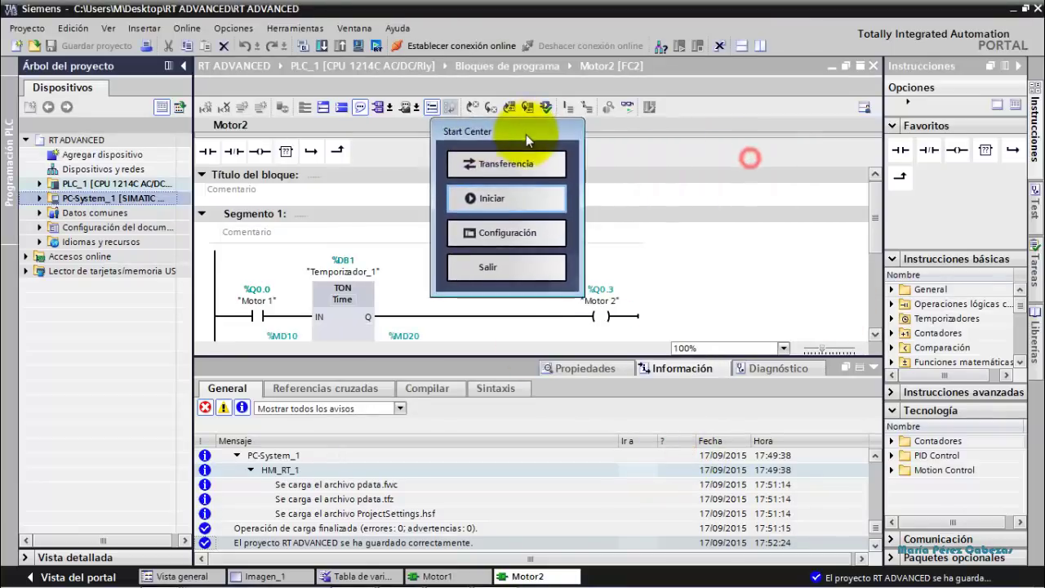
# Start the transferred project from the Start Center and shut down the runtime from its screen.
pyautogui.click(505, 202)
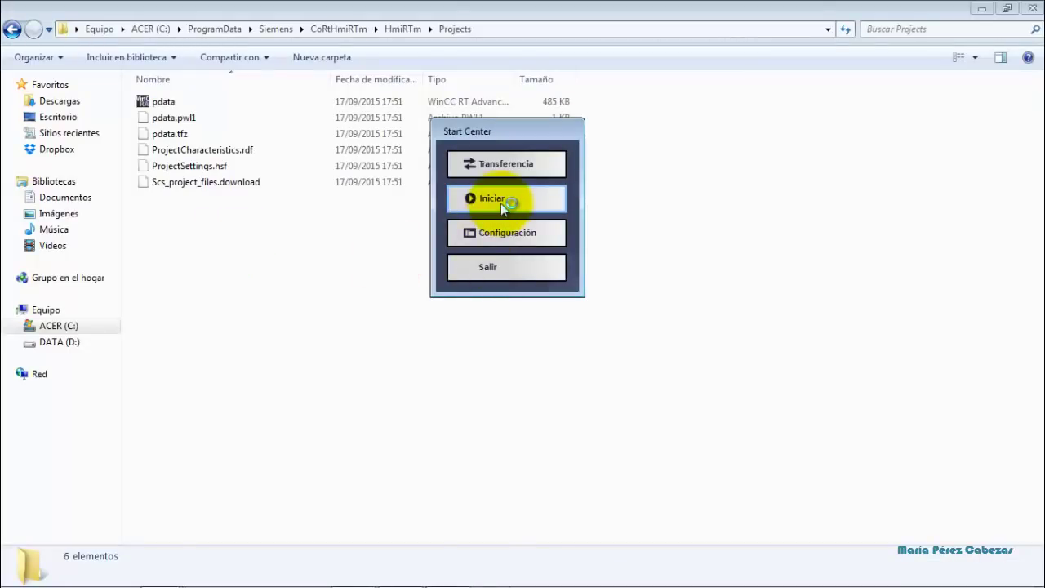
pyautogui.click(501, 203)
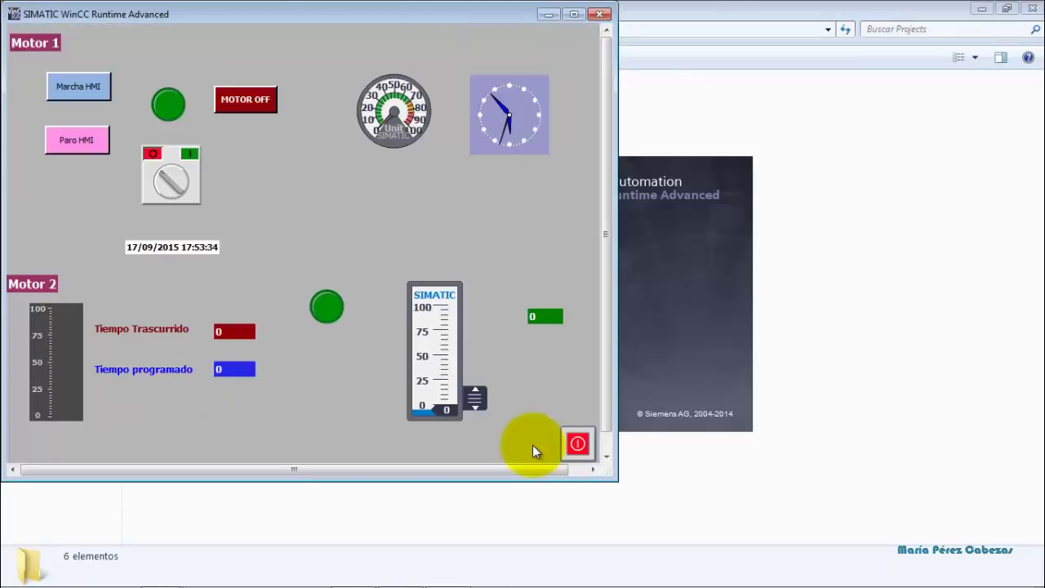
pyautogui.click(579, 445)
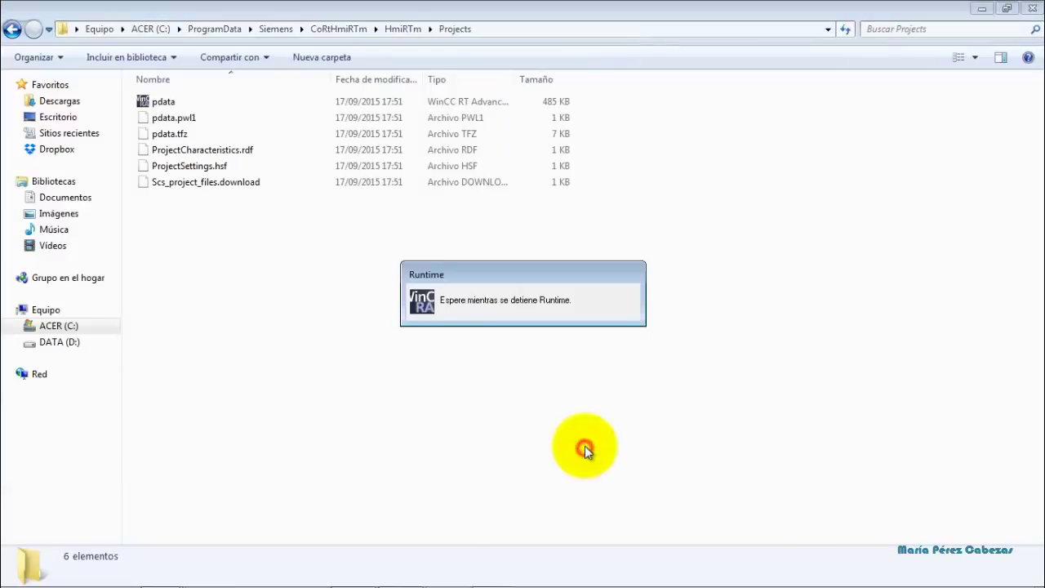
# Create a desktop shortcut to the pdata file in the Projects folder.
pyautogui.click(170, 103)
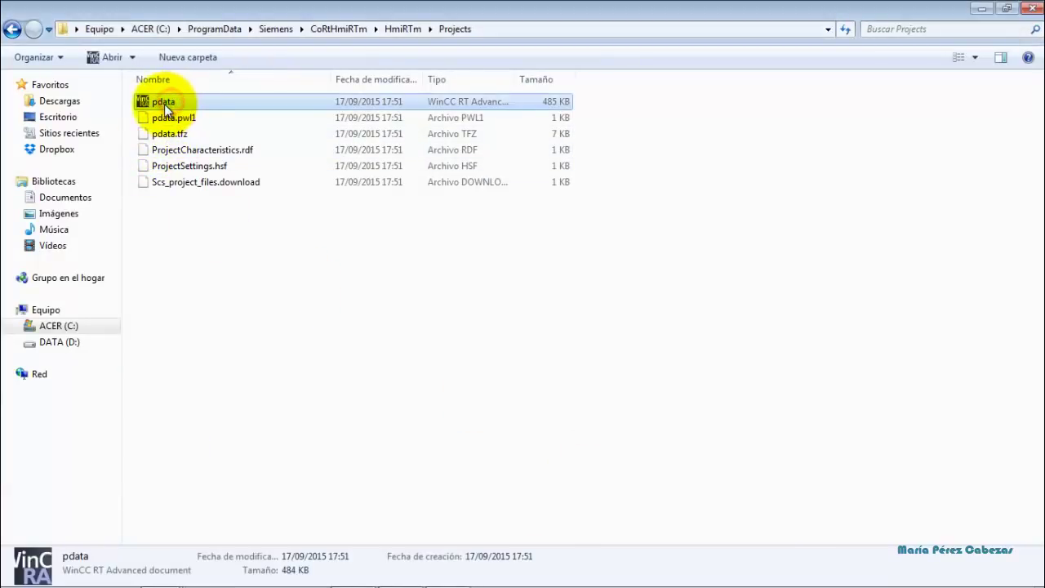
pyautogui.rightClick(164, 104)
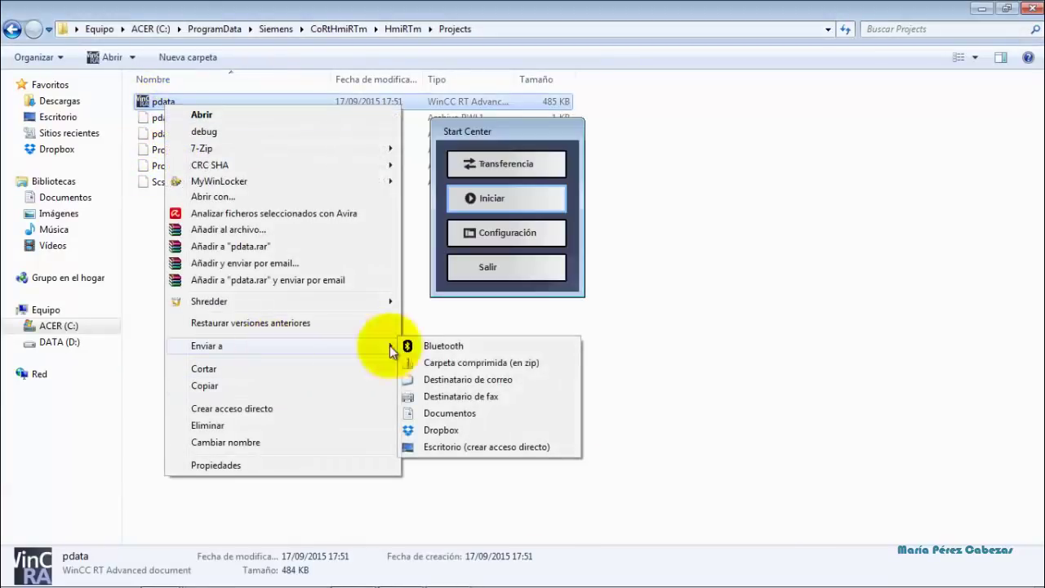
pyautogui.moveTo(376, 346)
pyautogui.click(509, 448)
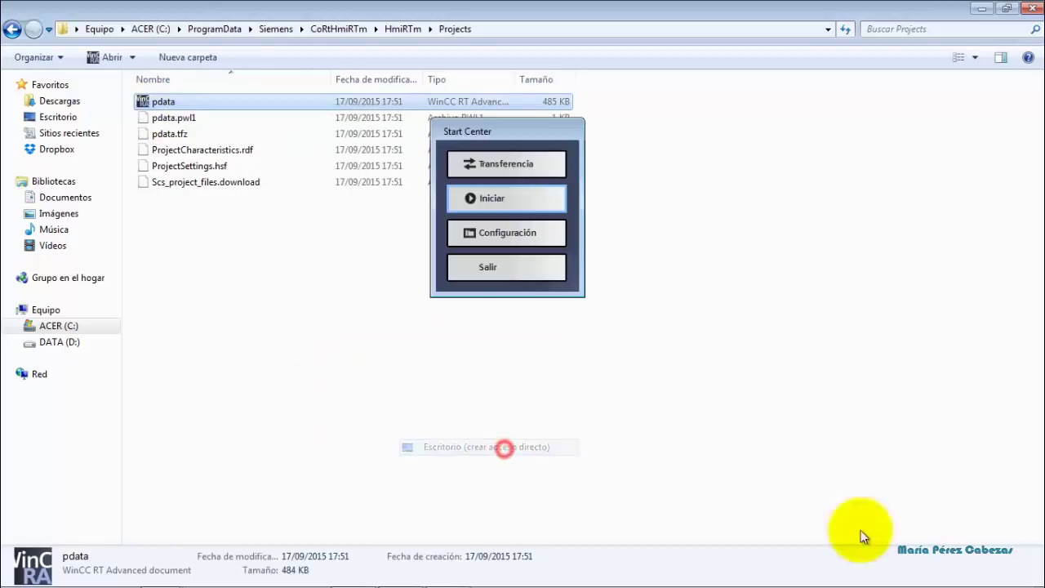
# Clear the open folder, recorder and RT Advanced properties windows off the desktop and move the new pdata shortcut to an empty area.
pyautogui.click(1033, 10)
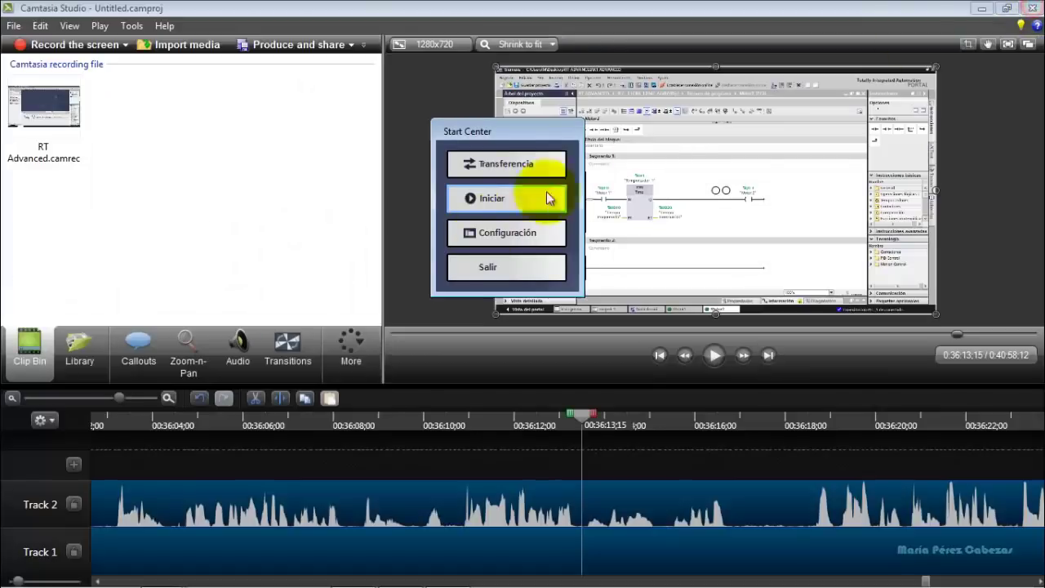
pyautogui.click(979, 10)
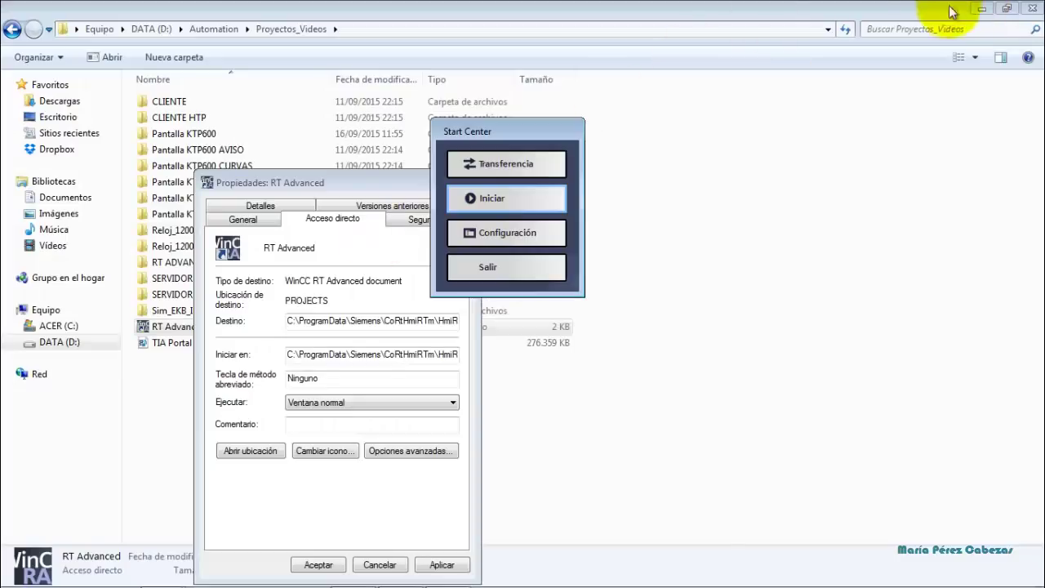
pyautogui.click(981, 10)
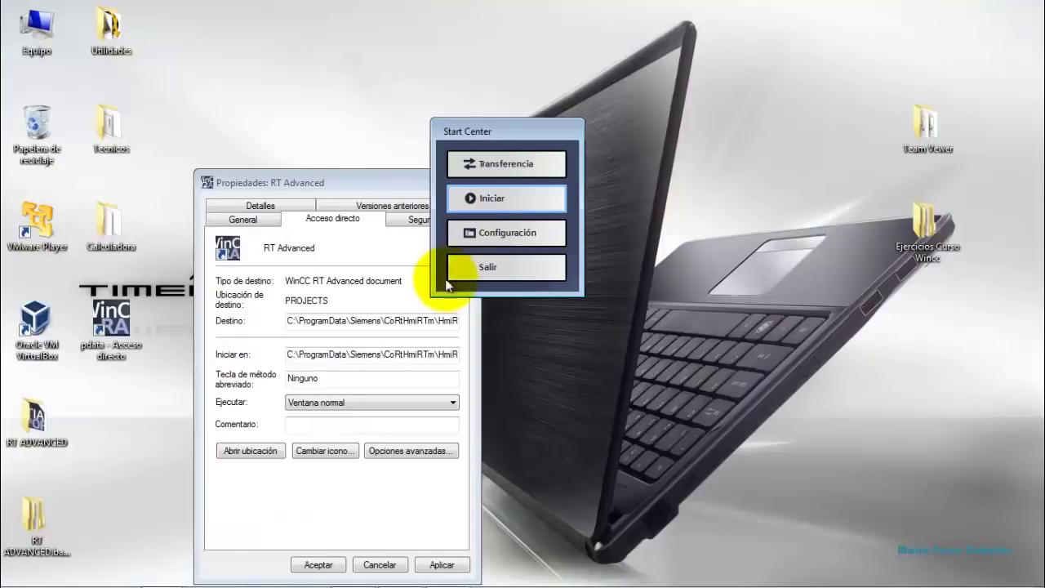
pyautogui.moveTo(352, 190); pyautogui.dragTo(252, 155)
pyautogui.click(361, 149)
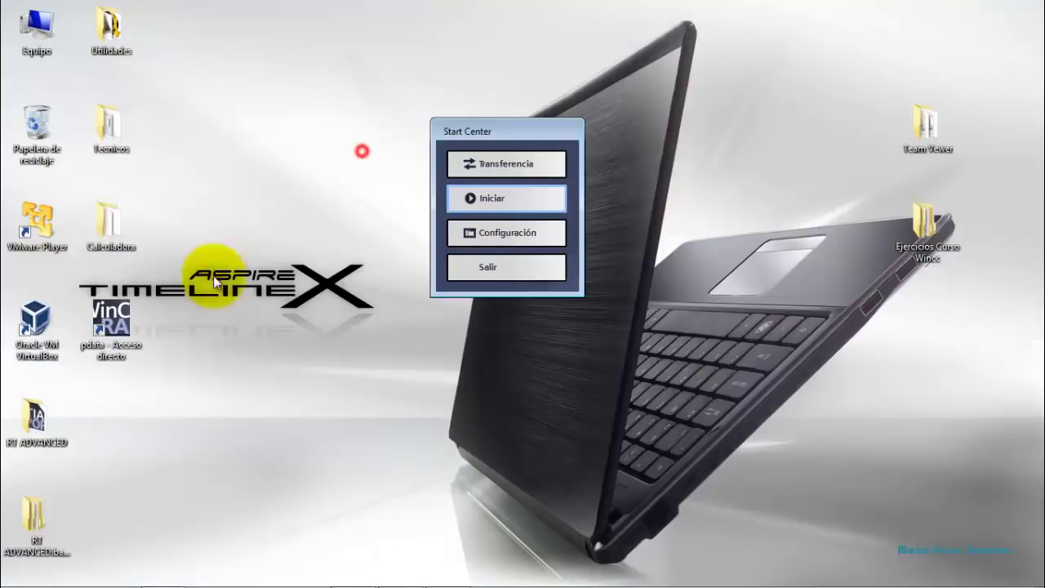
pyautogui.moveTo(133, 334); pyautogui.dragTo(326, 220)
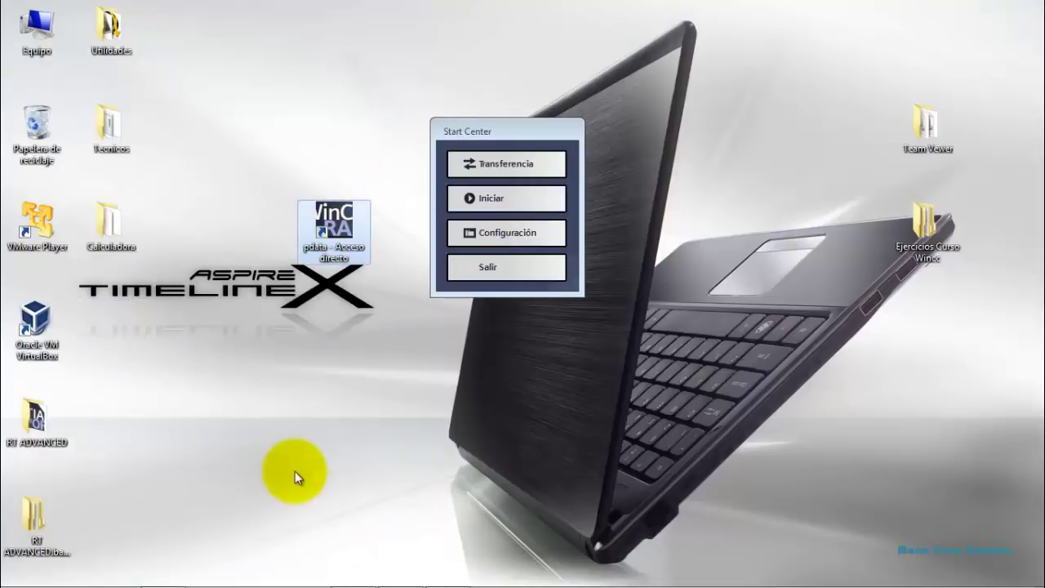
# Run the project again, test Motor 1 twice with Marcha HMI and Paro HMI, and set the SIMATIC slider to 59.
pyautogui.click(486, 198)
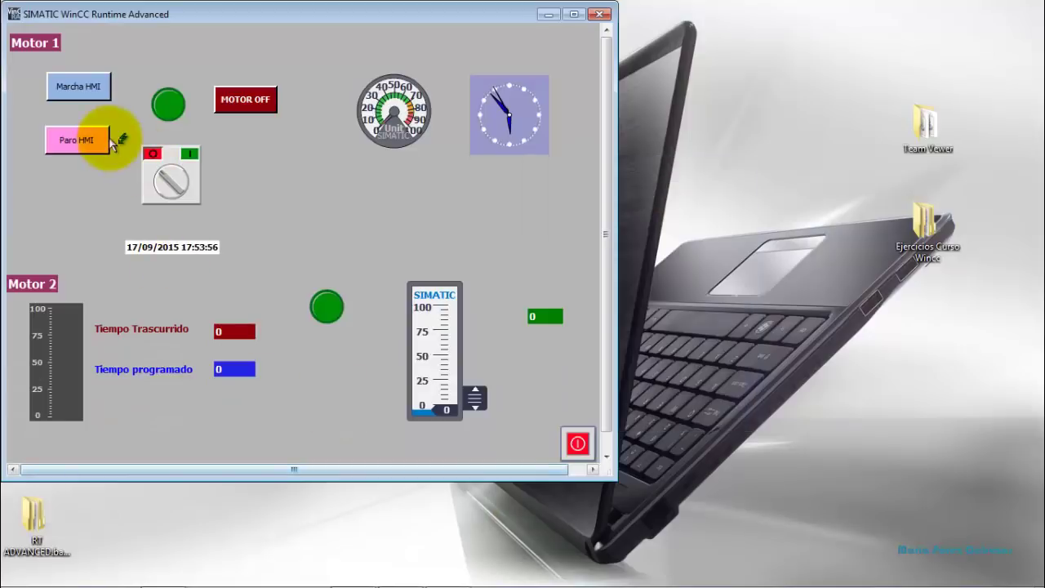
pyautogui.click(80, 87)
pyautogui.click(78, 140)
pyautogui.click(319, 316)
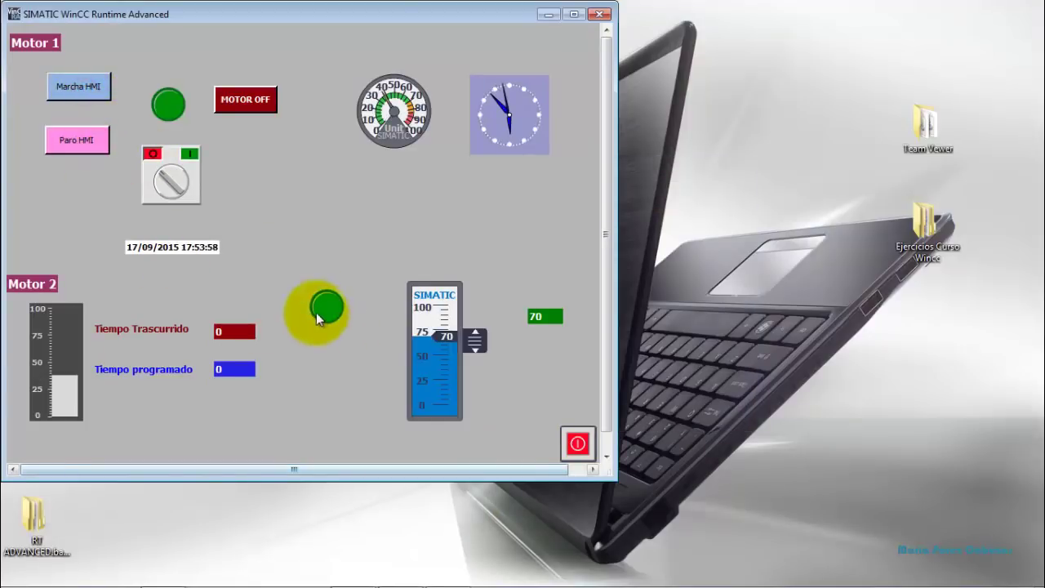
pyautogui.click(78, 86)
pyautogui.click(77, 140)
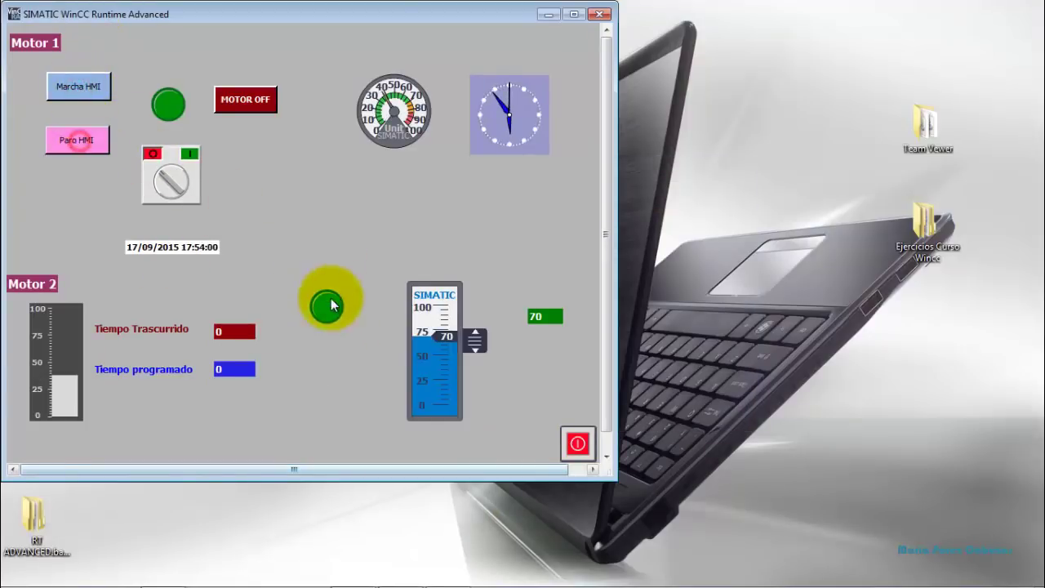
pyautogui.moveTo(484, 347)
pyautogui.mouseDown()
pyautogui.moveTo(483, 319)
pyautogui.moveTo(475, 365)
pyautogui.mouseUp()
pyautogui.moveTo(472, 318); pyautogui.dragTo(476, 347)
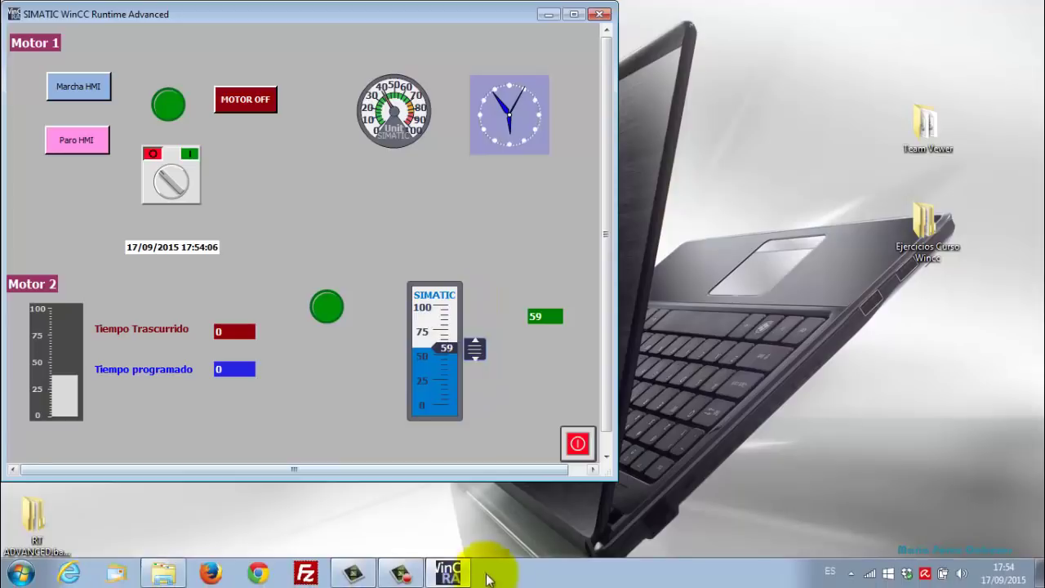
# Minimize and restore the runtime window, shut the runtime down from its screen and exit the Start Center.
pyautogui.click(449, 573)
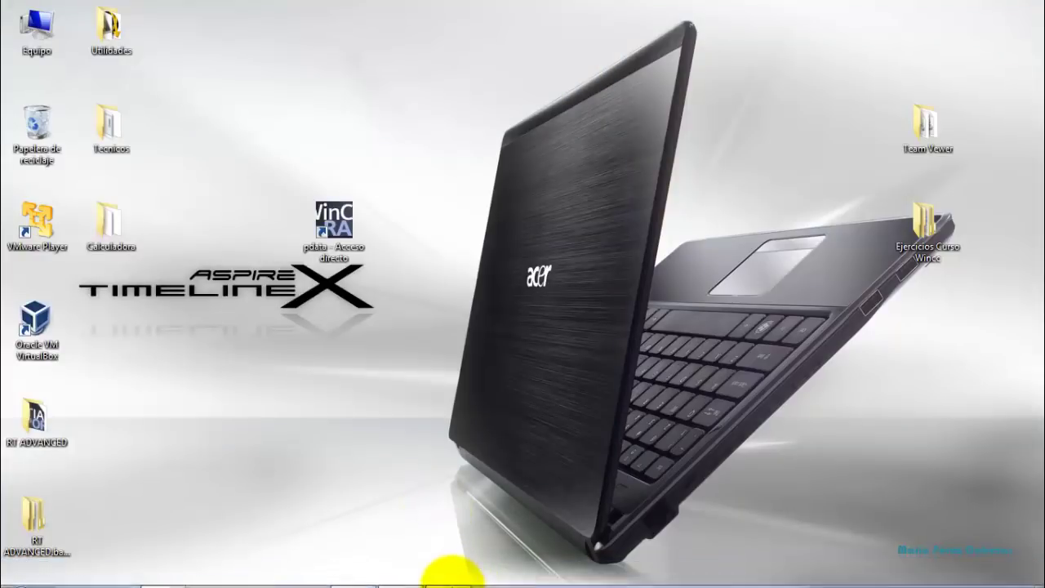
pyautogui.click(449, 574)
pyautogui.click(578, 444)
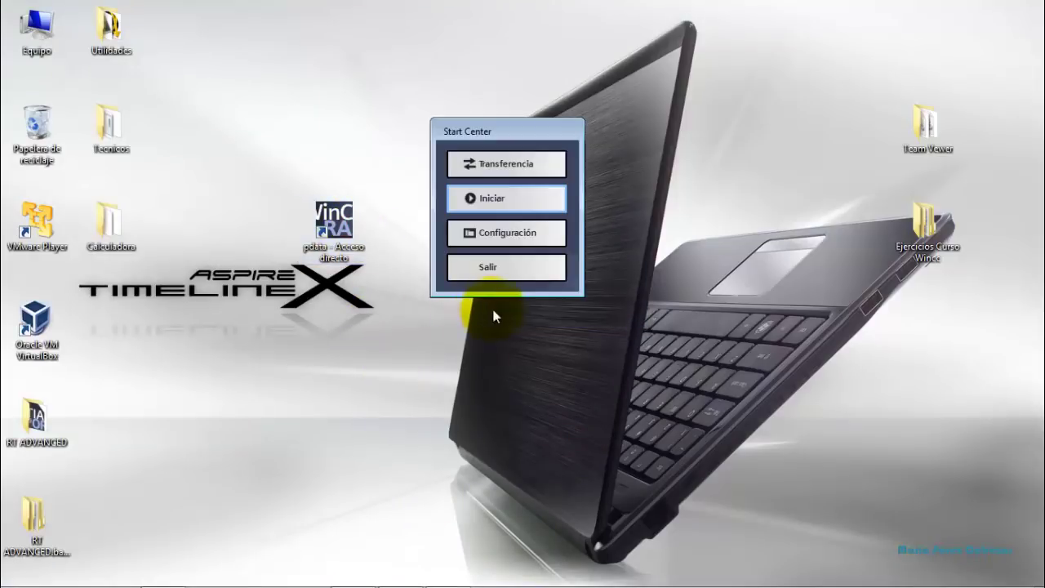
pyautogui.click(501, 271)
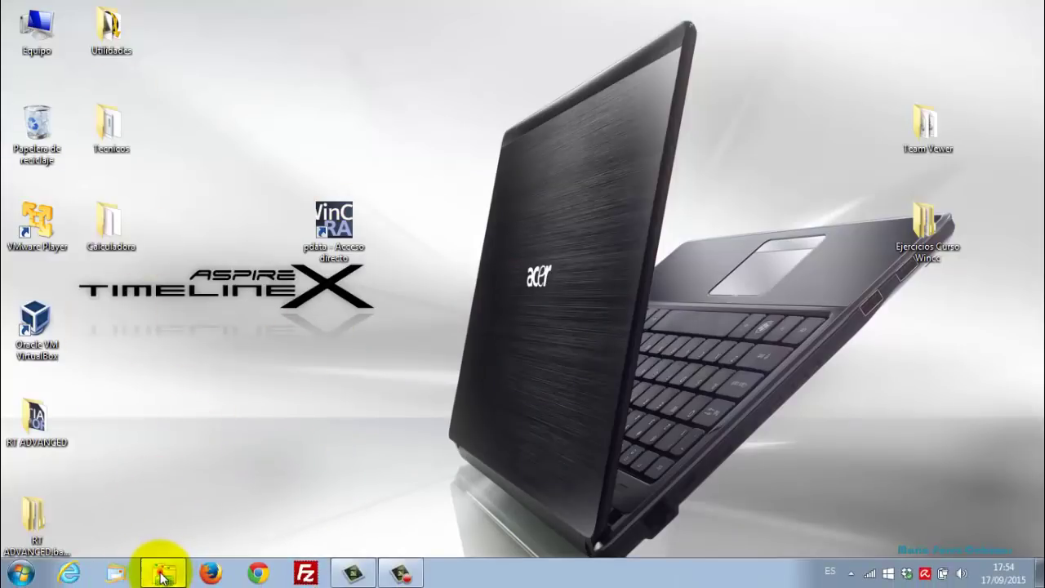
# Bring up the Proyectos_Videos folder window and close it.
pyautogui.click(167, 573)
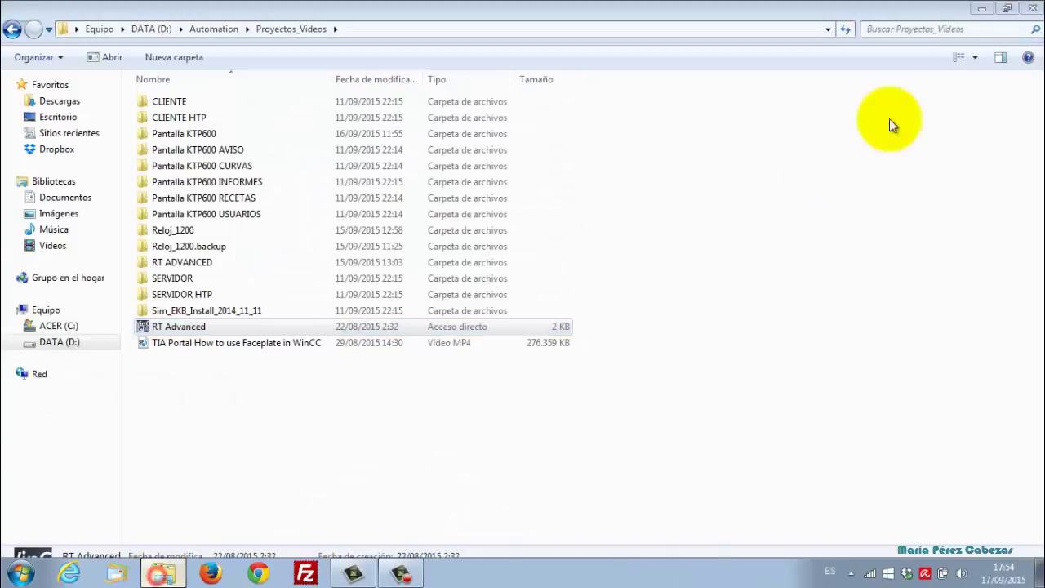
pyautogui.press('super+d')
pyautogui.click(186, 578)
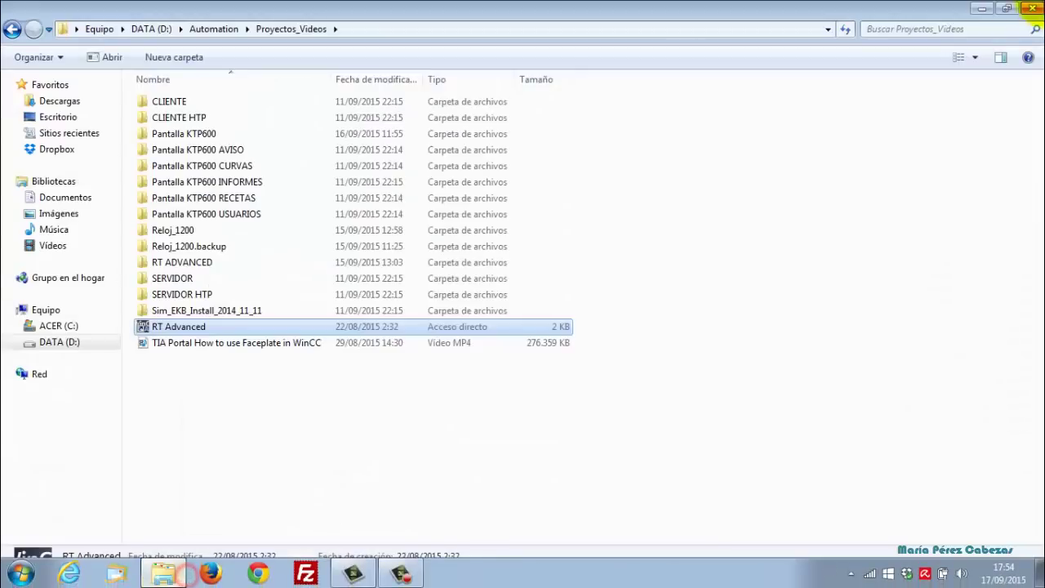
pyautogui.click(1030, 7)
# Open the pdata shortcut's properties and examine its target location in the Projects folder, closing that folder window.
pyautogui.click(357, 245)
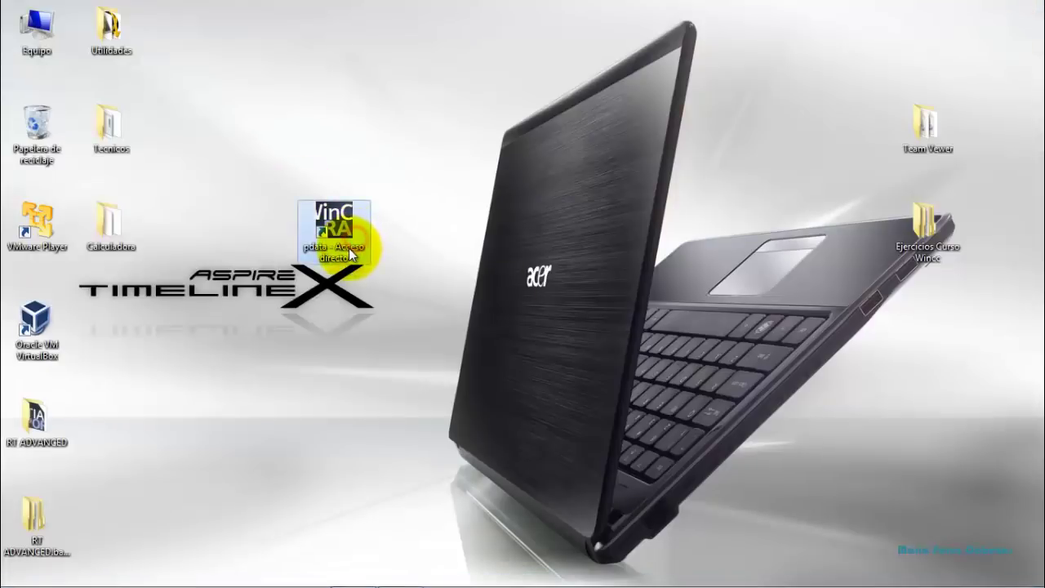
pyautogui.rightClick(349, 247)
pyautogui.click(403, 577)
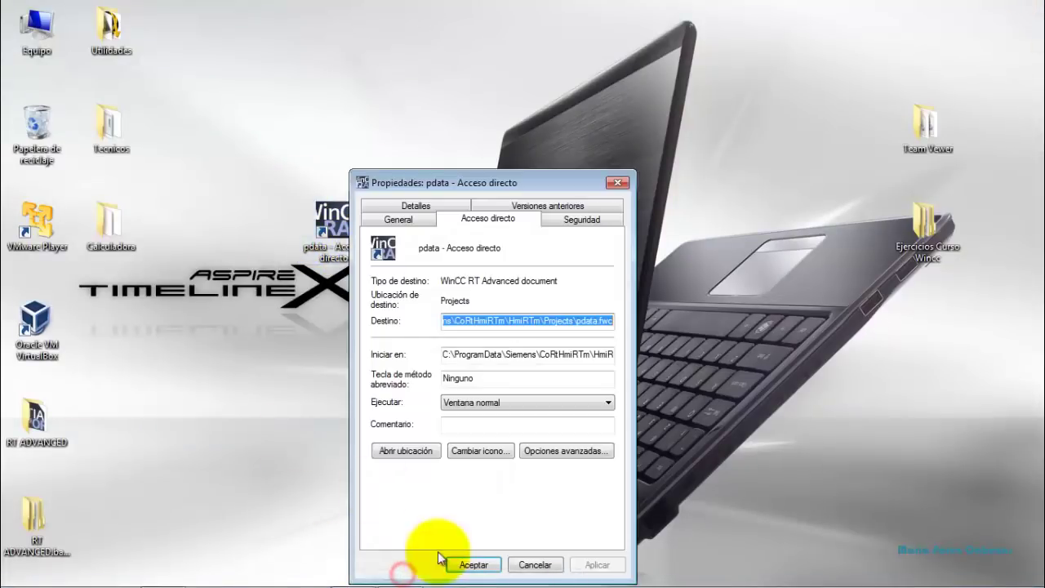
pyautogui.click(409, 450)
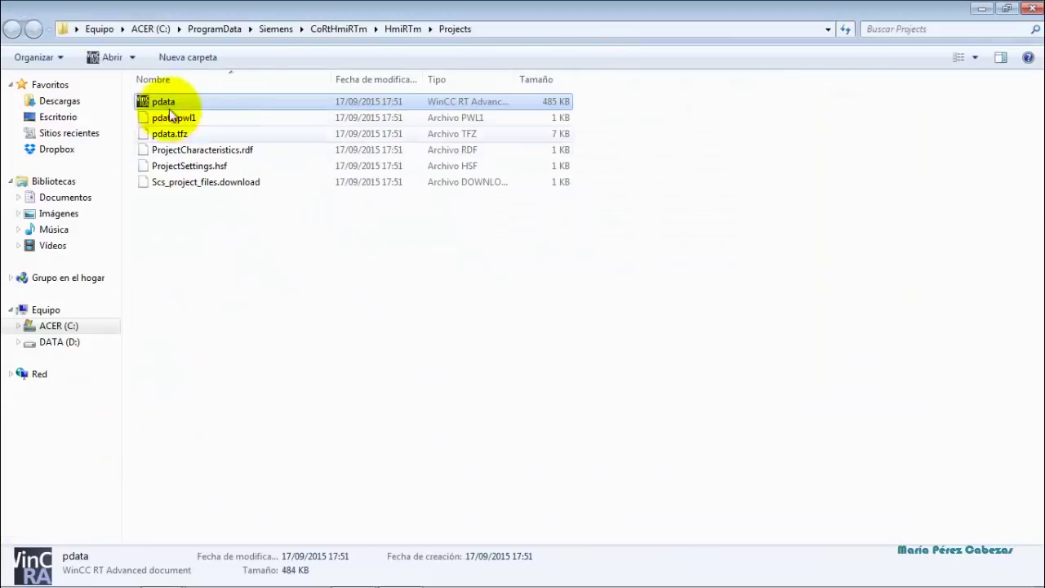
pyautogui.click(1033, 7)
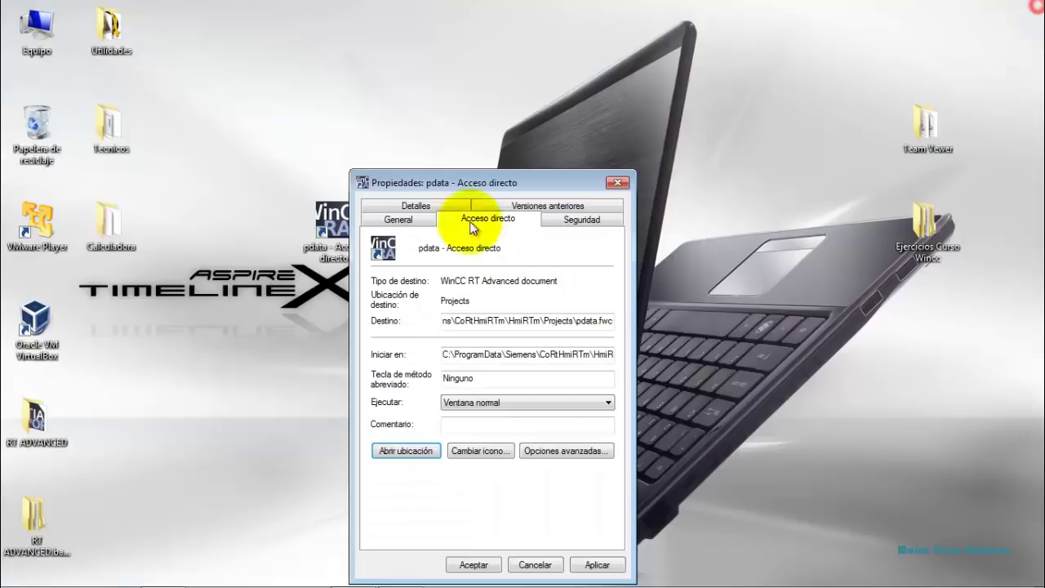
# Rename the pdata desktop shortcut as Mi pantalla, and apply and close its properties.
pyautogui.moveTo(441, 174); pyautogui.dragTo(699, 96)
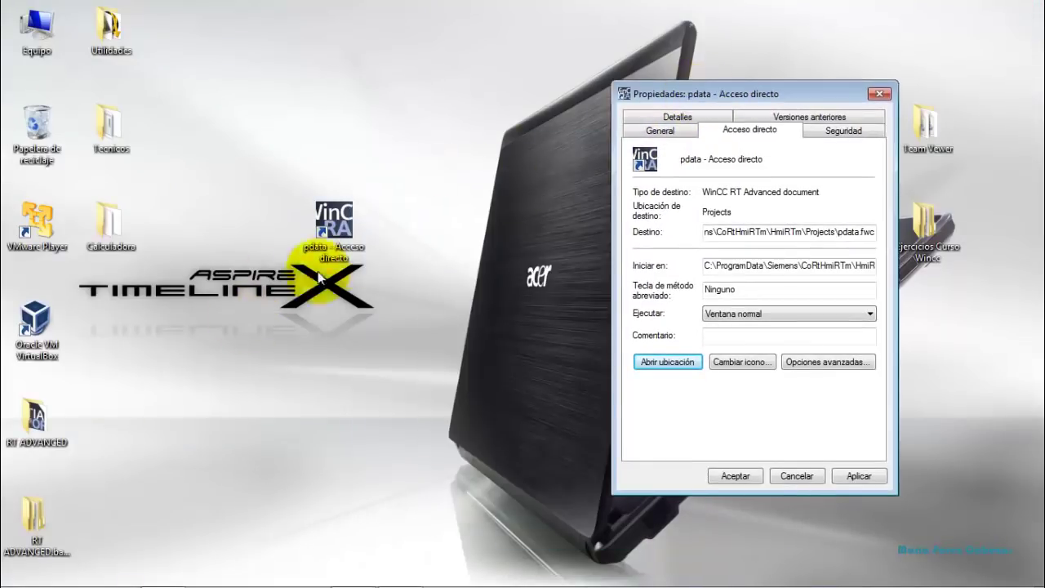
pyautogui.click(326, 237)
pyautogui.click(338, 253)
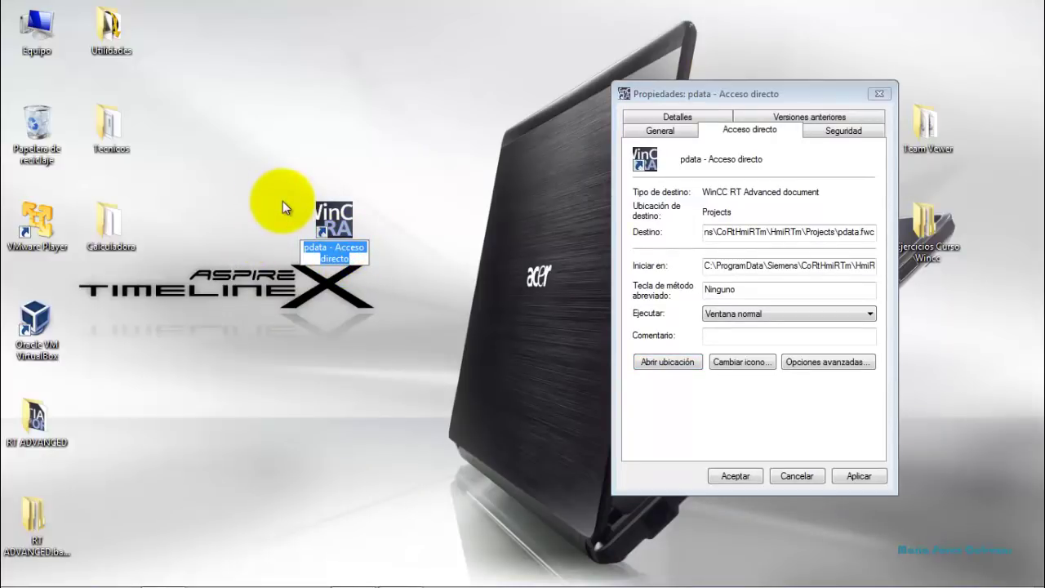
pyautogui.write('Mi pa')
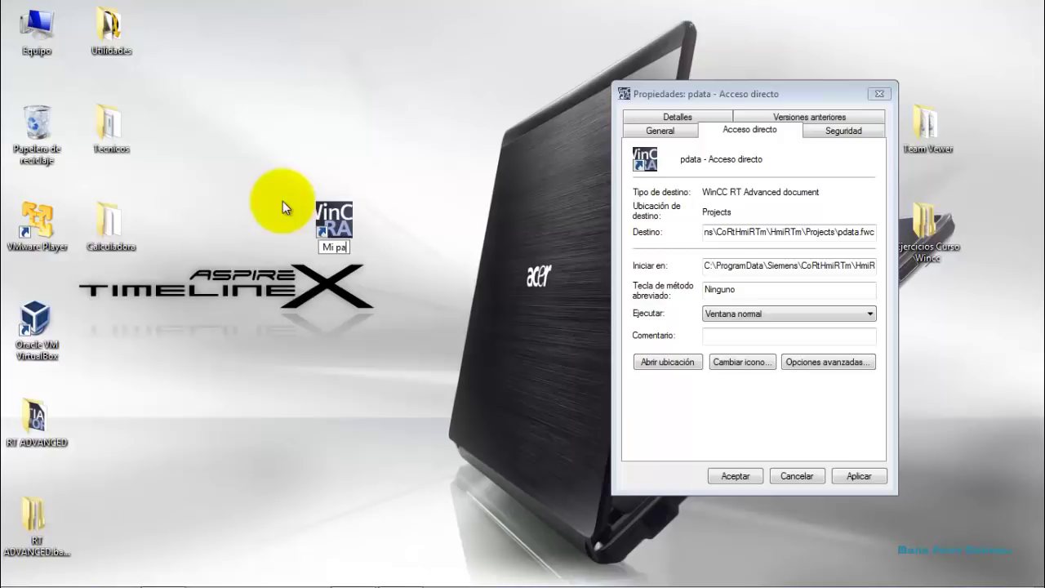
pyautogui.write('ntalla')
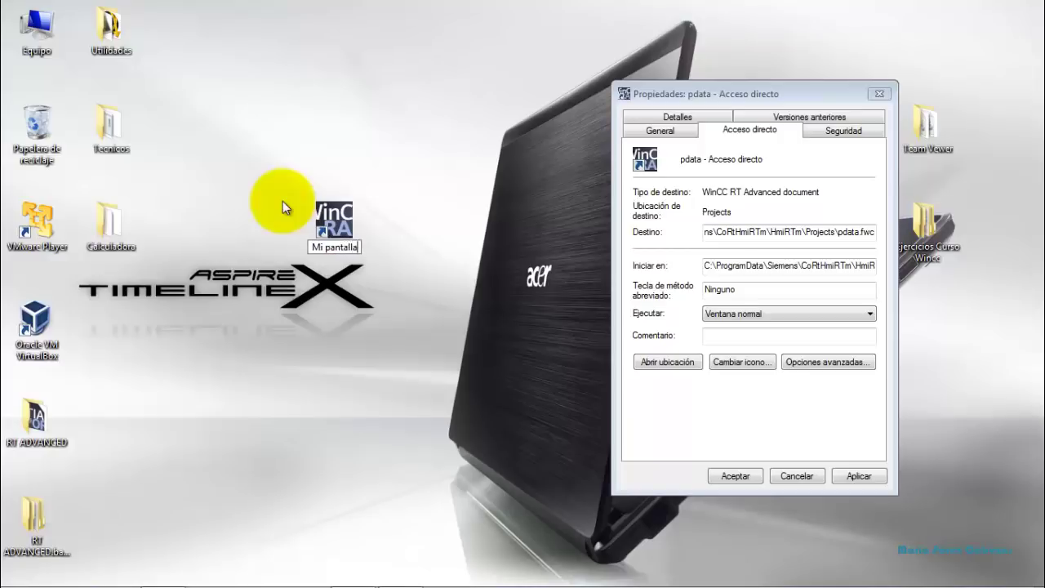
pyautogui.press('Return')
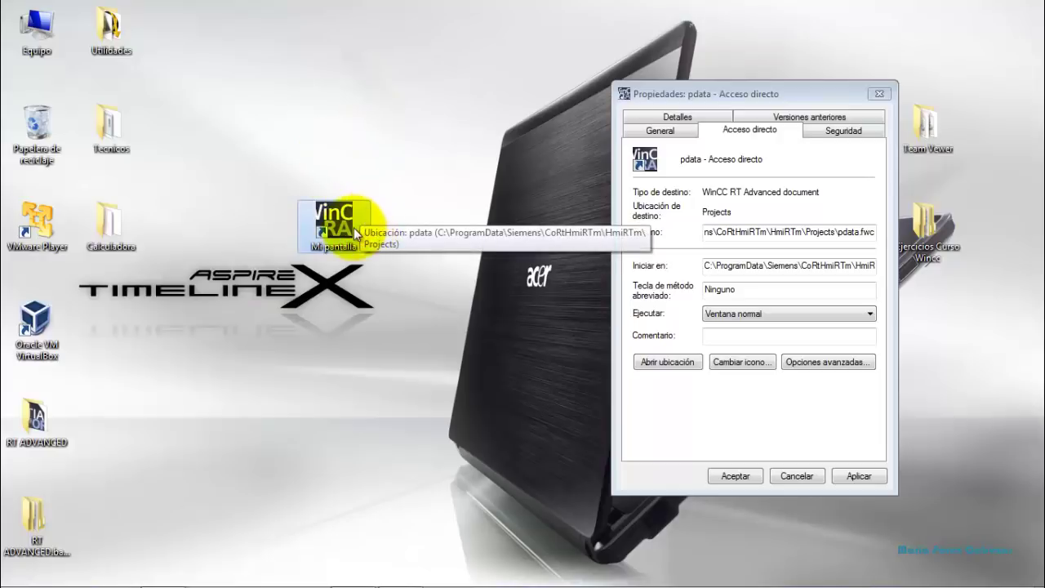
pyautogui.click(859, 476)
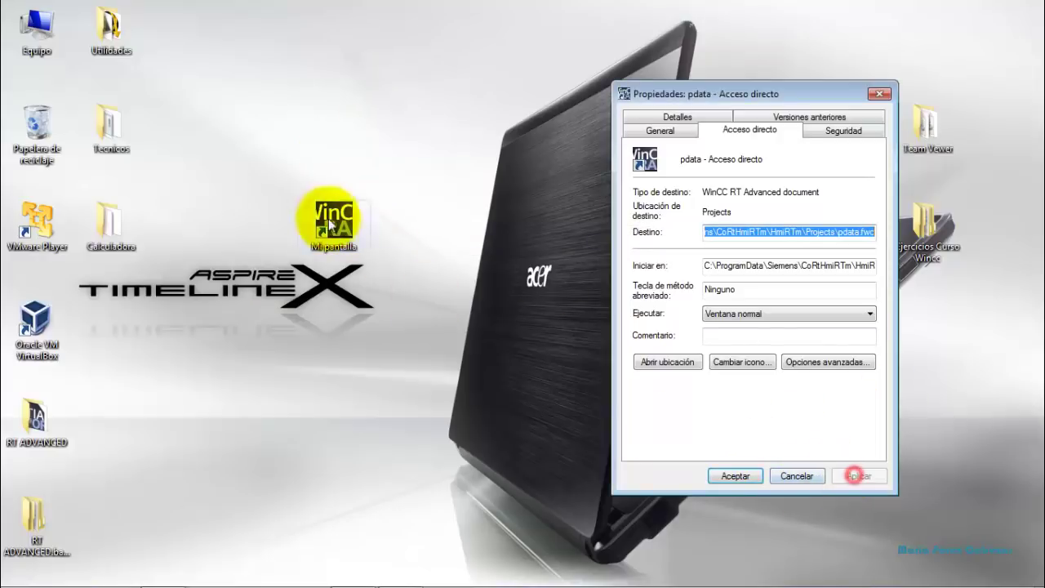
pyautogui.click(879, 95)
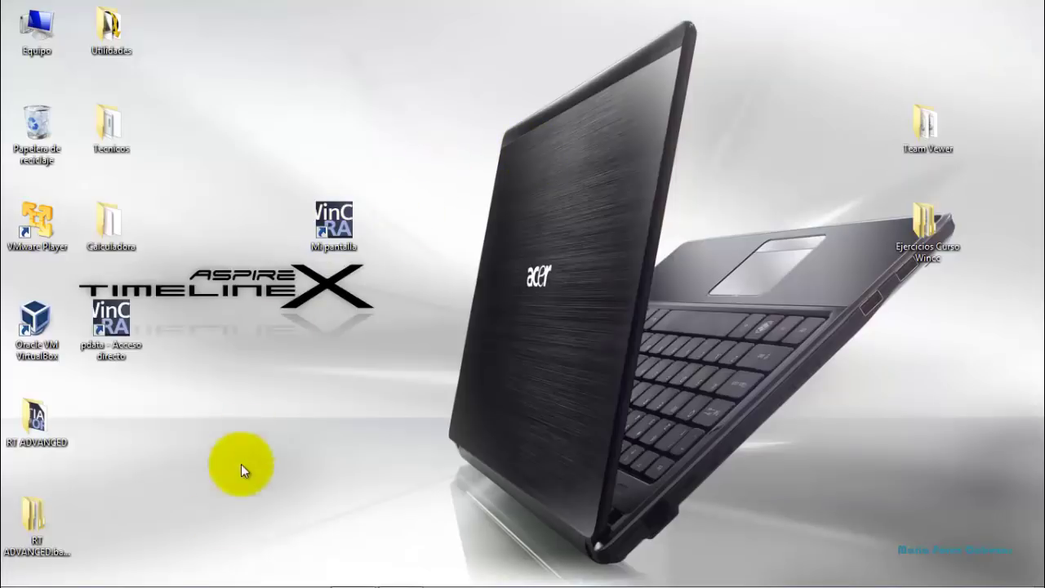
pyautogui.moveTo(214, 575)
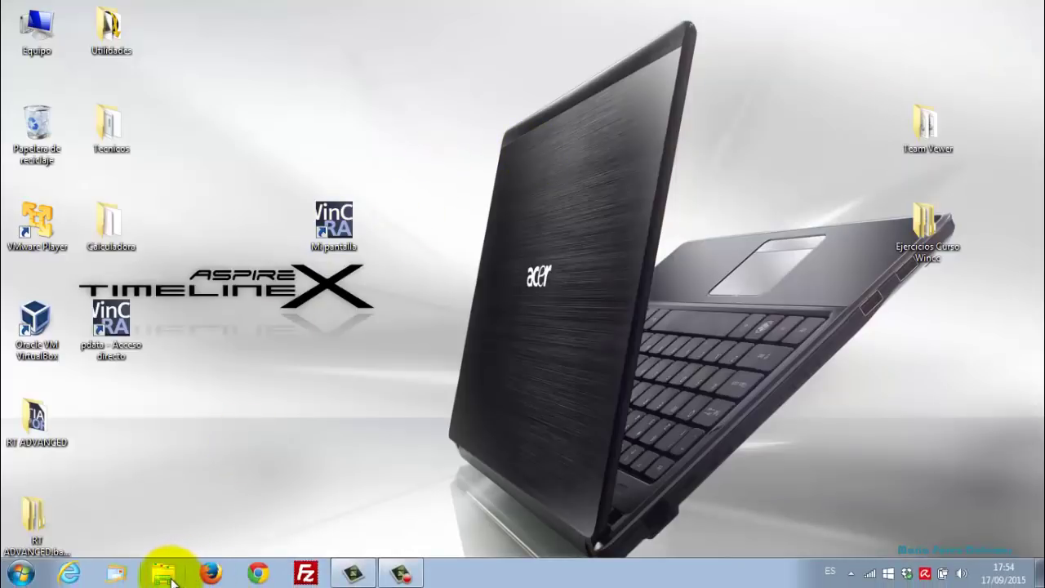
# Examine the Mi pantalla shortcut's properties and its target location in the Projects folder, closing both windows.
pyautogui.rightClick(338, 231)
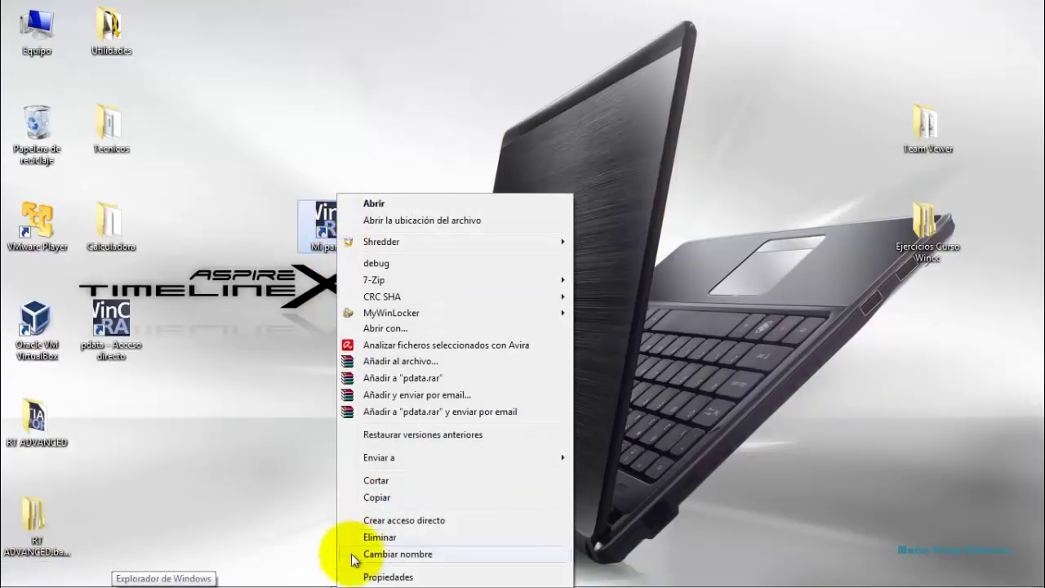
pyautogui.click(351, 569)
pyautogui.click(393, 451)
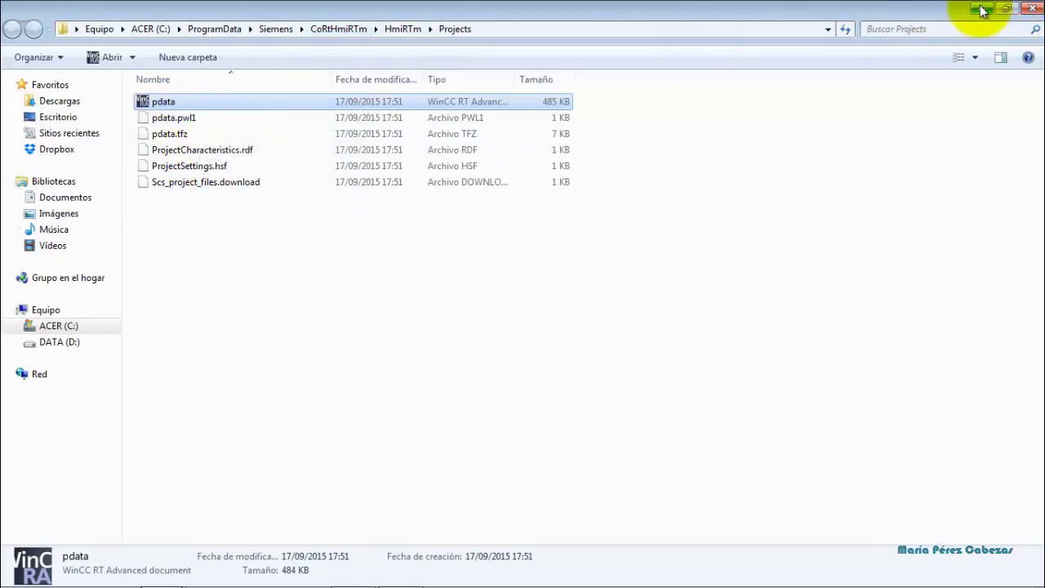
pyautogui.click(1032, 8)
pyautogui.click(611, 182)
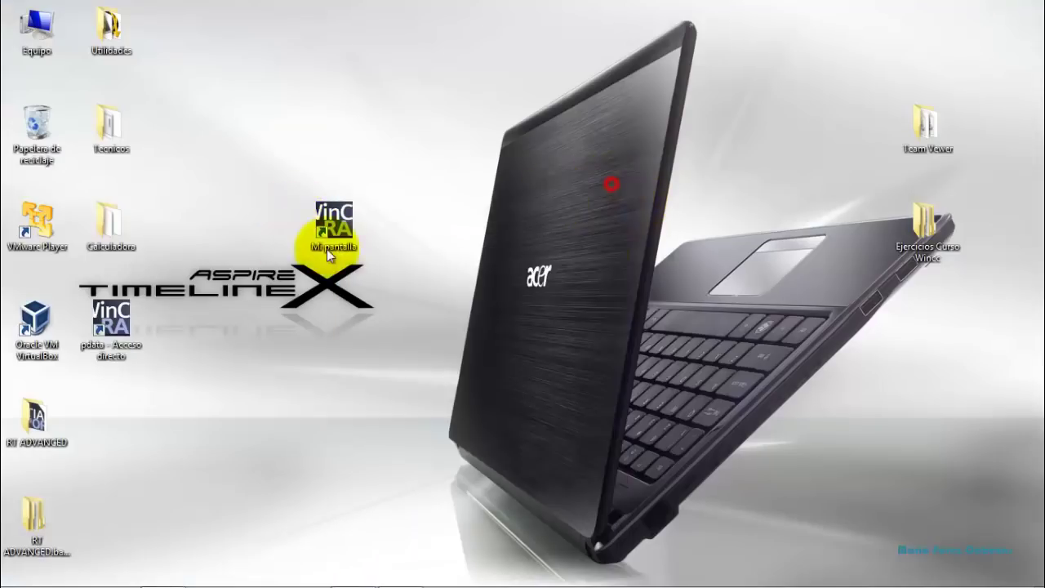
# Launch the project from the Mi pantalla shortcut and test starting and stopping Motor 1 with Marcha HMI and Paro HMI.
pyautogui.doubleClick(327, 241)
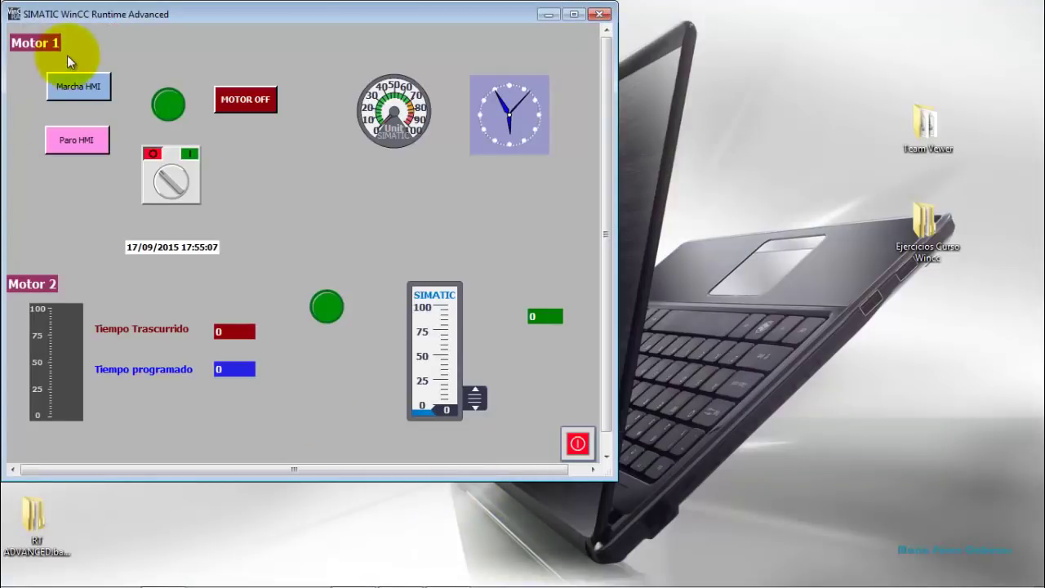
pyautogui.click(66, 87)
pyautogui.click(71, 137)
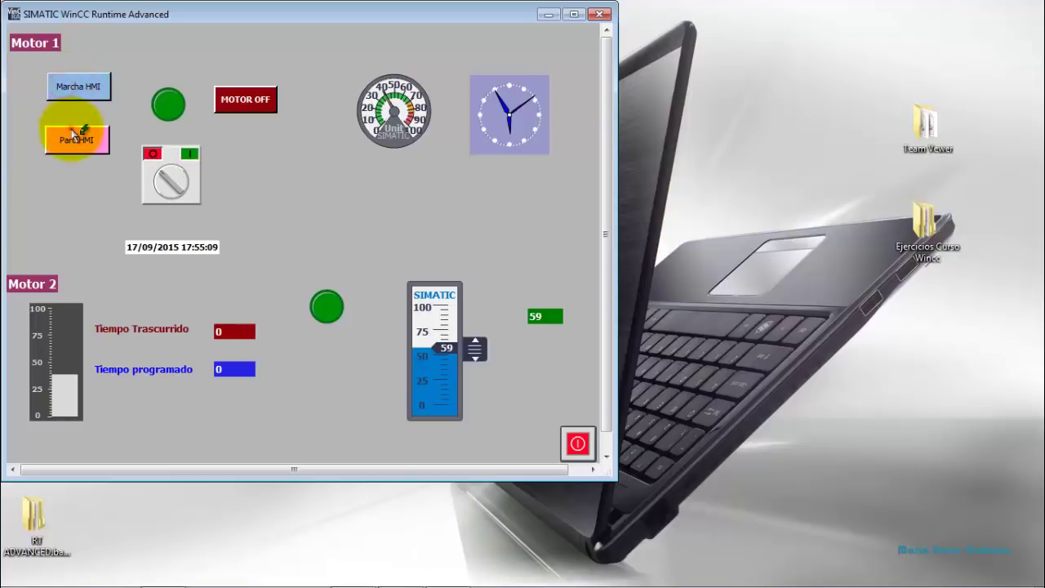
# Try the Motor 2 slider, start Motor 1 again with Marcha HMI and shut the runtime down from its screen.
pyautogui.click(482, 350)
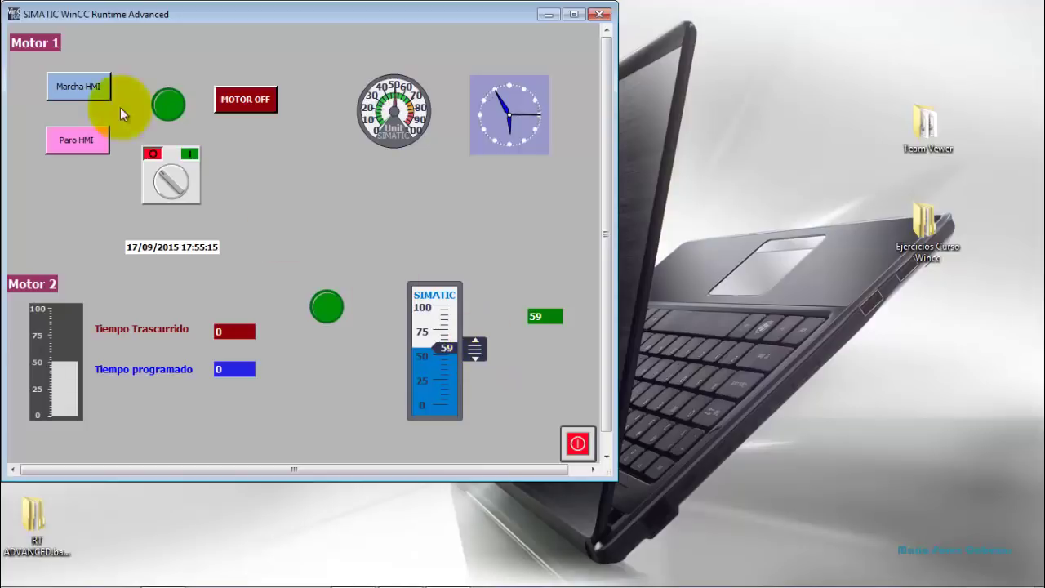
pyautogui.click(90, 86)
pyautogui.click(577, 443)
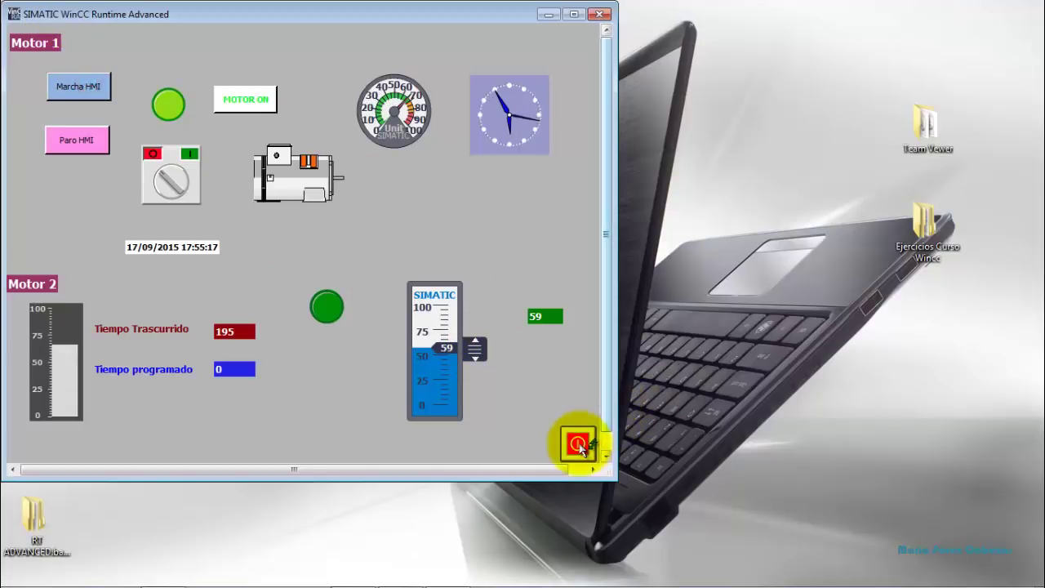